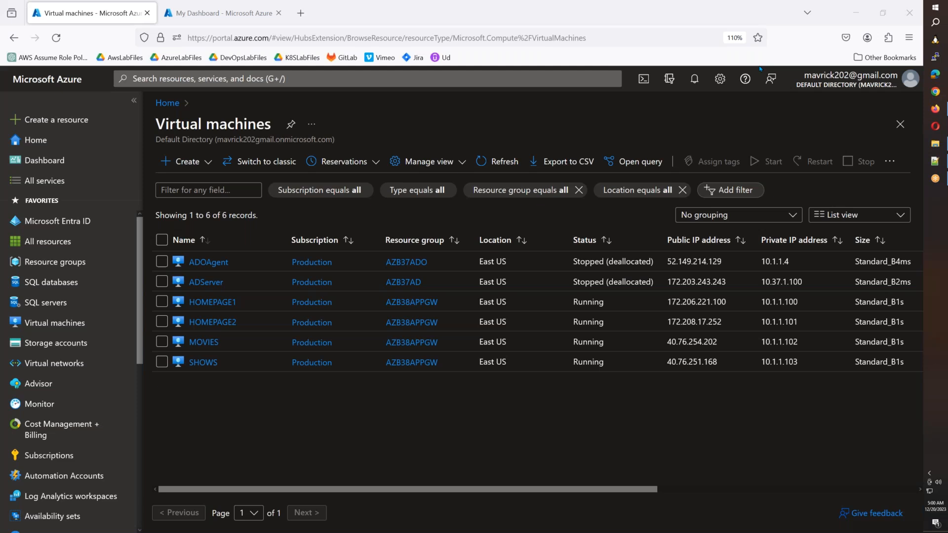
Open Notepad and write the first note line "Azure Standard LB - Layer 4 - TCP/UDP"
key(super+r)
text(notepad)
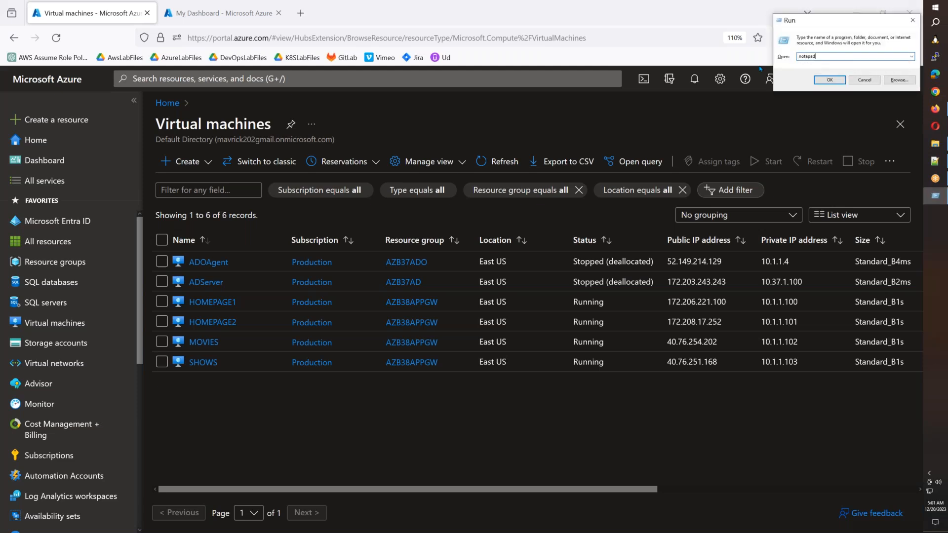
key(Return)
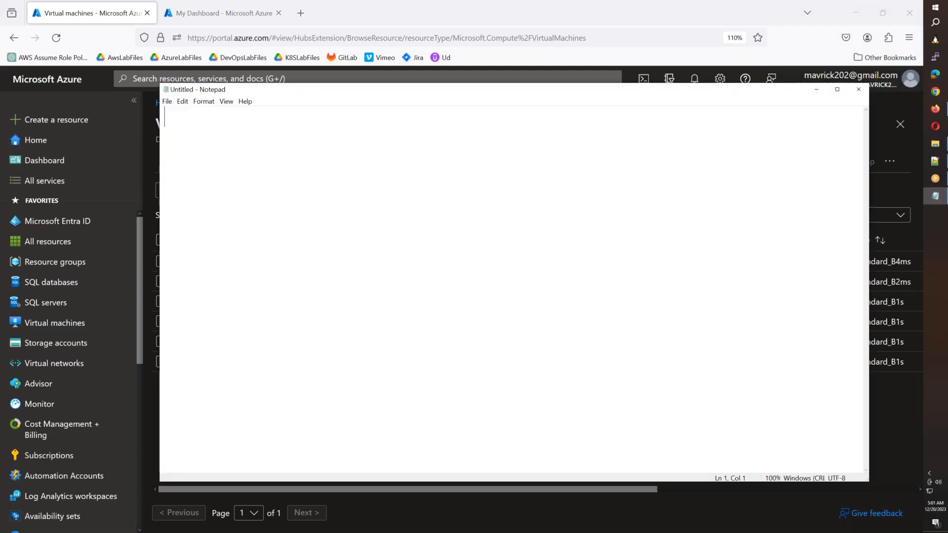
text(Azure )
text(Dtan)
key(BackSpace)
key(BackSpace)
key(BackSpace)
key(BackSpace)
text(Standard LB - Layer)
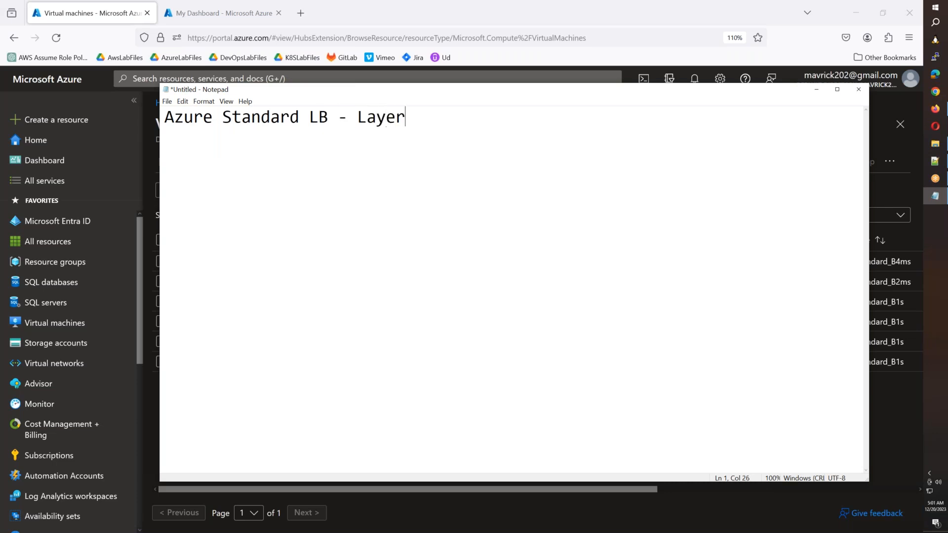
text( 4 - TCP/UDP)
Add a second note line reading "Azure Application Gateway(AppGw) - Layer 7 - http/https"
key(Return)
text(Azu)
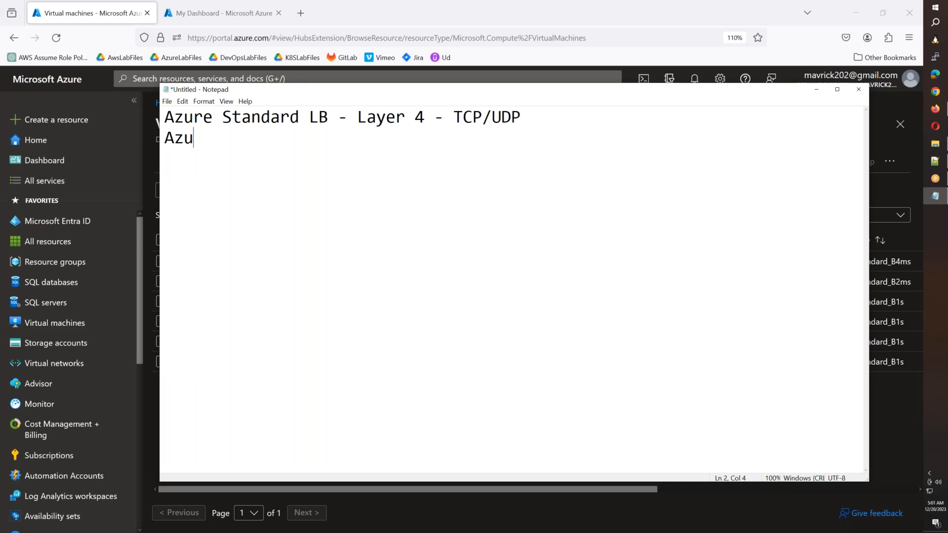
text(re Application Gateway)
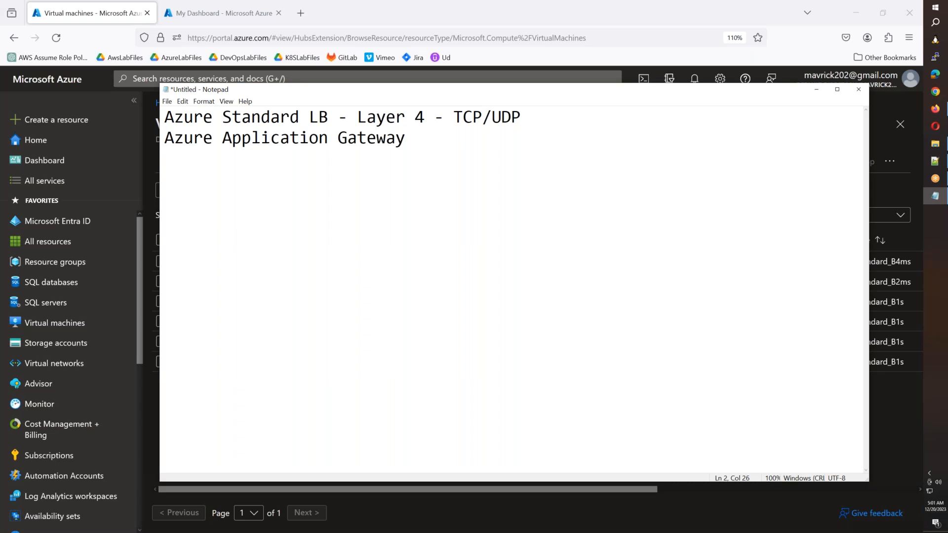
text((AppGw) - Layer 7)
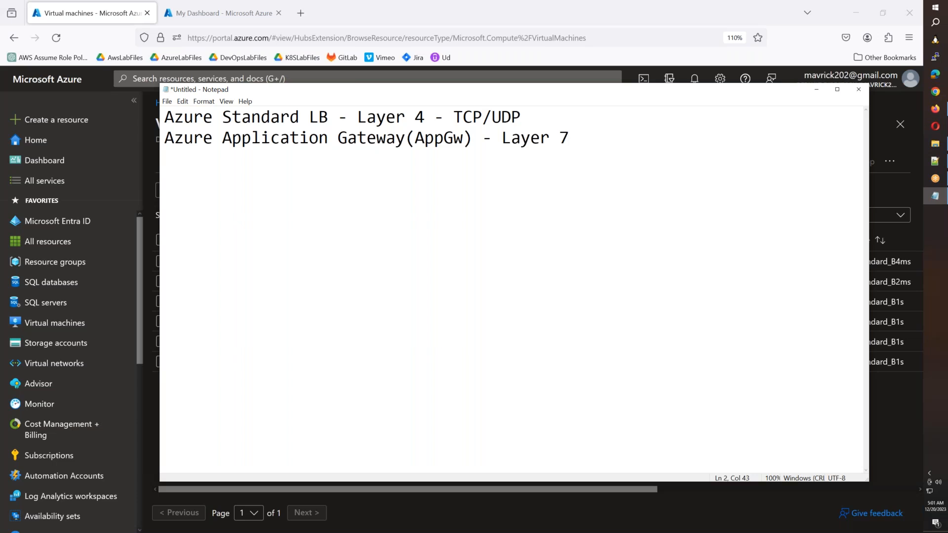
text( - http/htps)
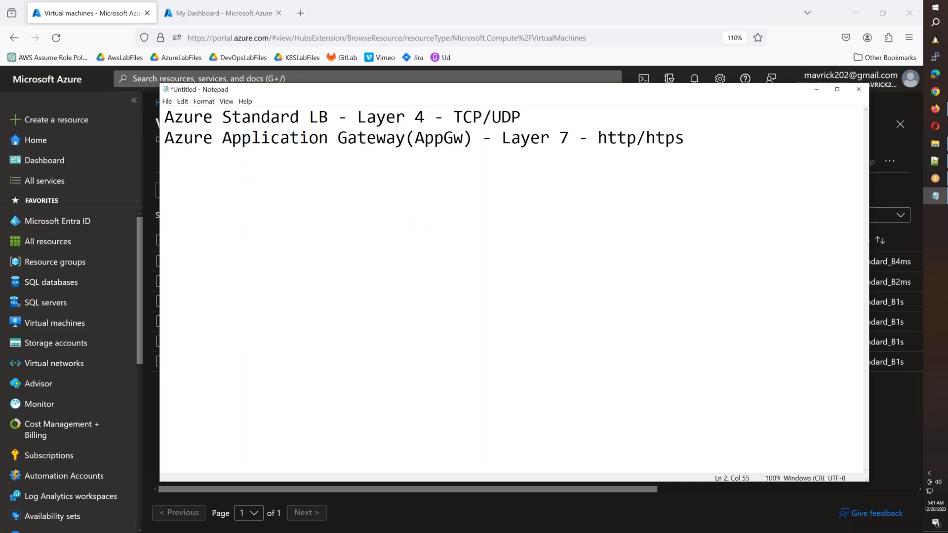
key(BackSpace)
key(BackSpace)
text(tps)
Switch to Firefox and load the HOMEPAGE1 virtual machine's public IP address, 172.206.221.100, in a new browser tab
click(74, 14)
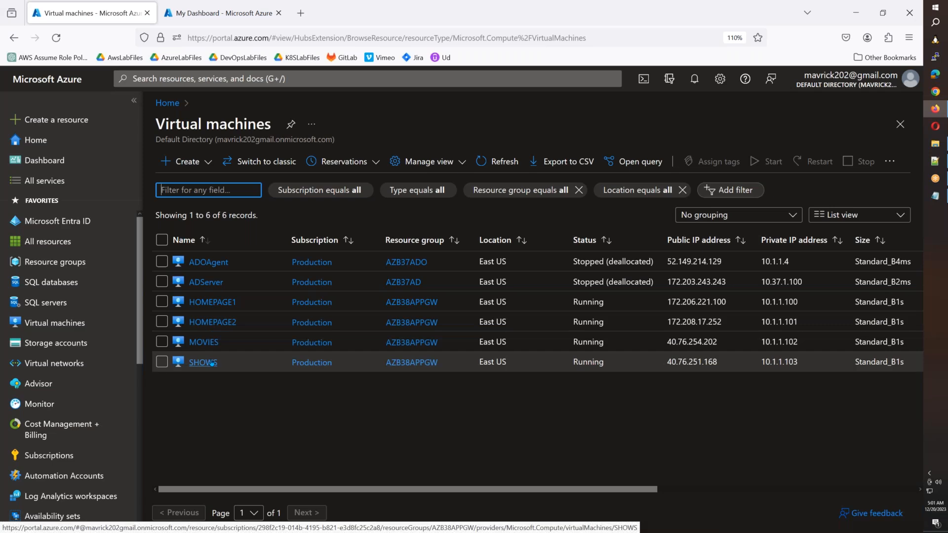
drag(727, 302, 668, 312)
key(ctrl+c)
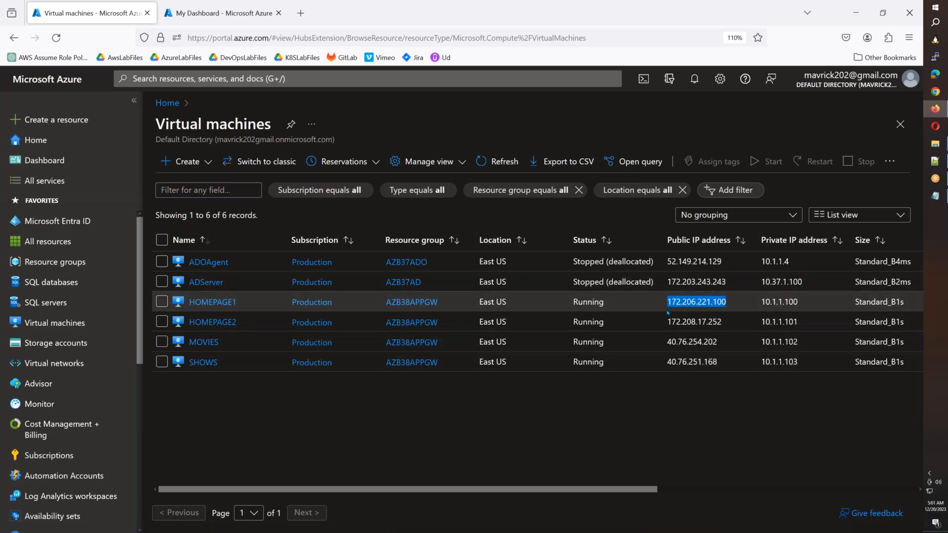
click(309, 19)
key(ctrl+v)
key(Return)
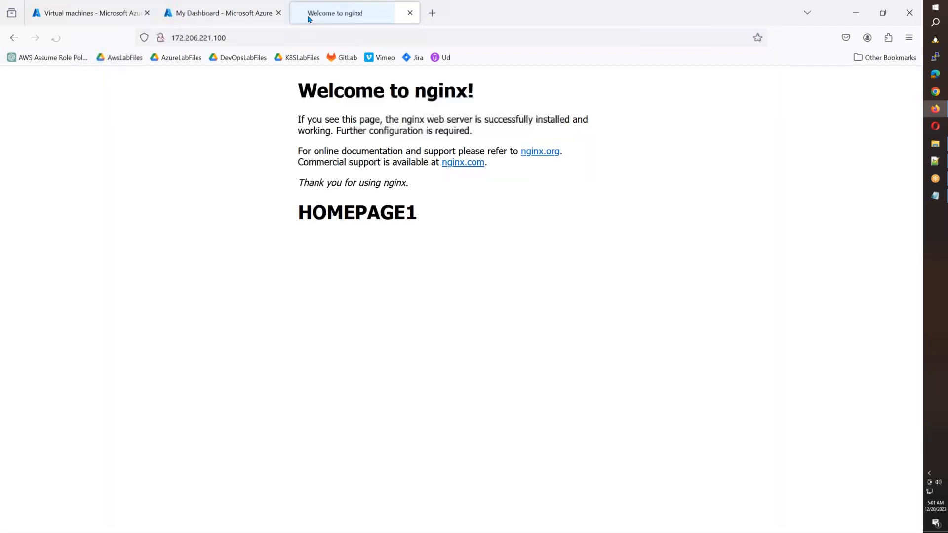
Load the HOMEPAGE2 virtual machine's public IP address, 172.208.17.252, in a new browser tab
click(97, 19)
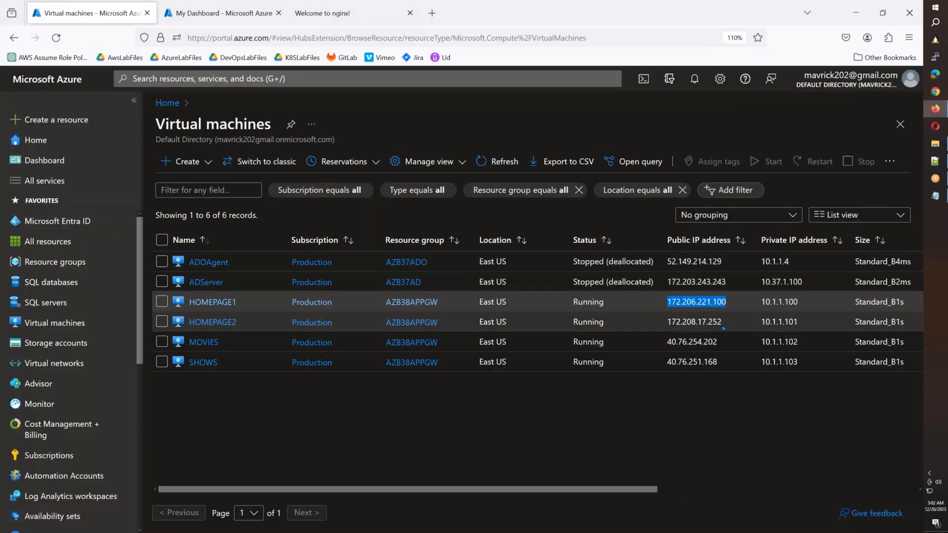
drag(734, 322, 667, 322)
key(ctrl+c)
click(432, 20)
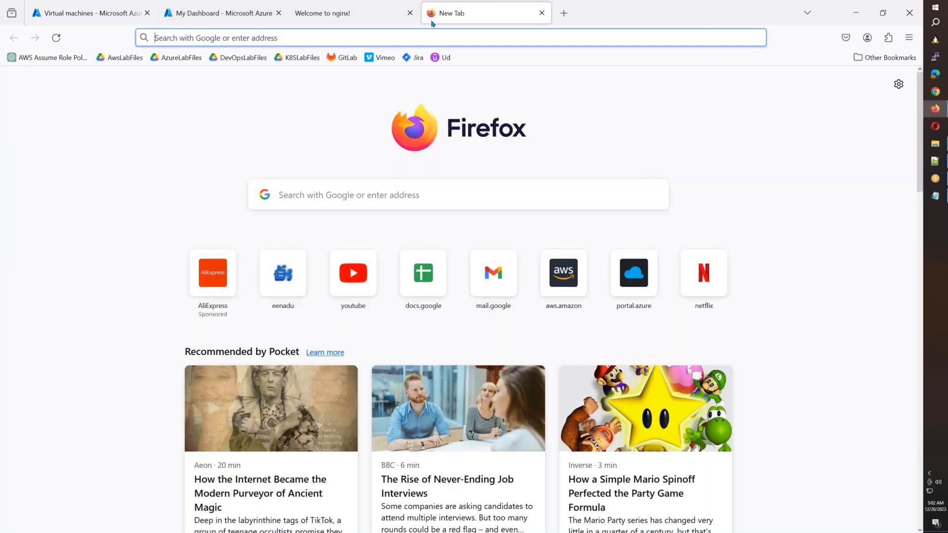
key(ctrl+v)
key(Return)
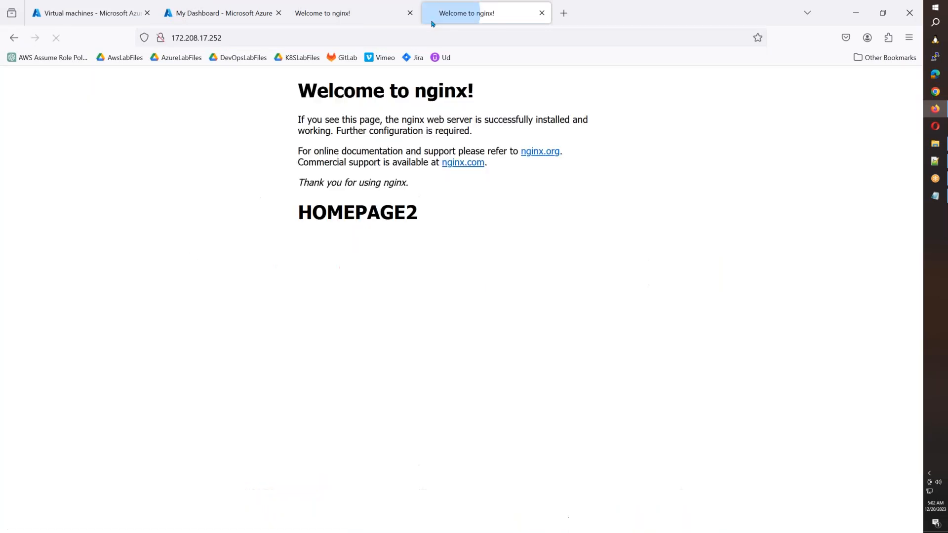
Load the MOVIES virtual machine's public IP address, 40.76.254.202, in a new browser tab
click(123, 14)
drag(720, 342, 660, 346)
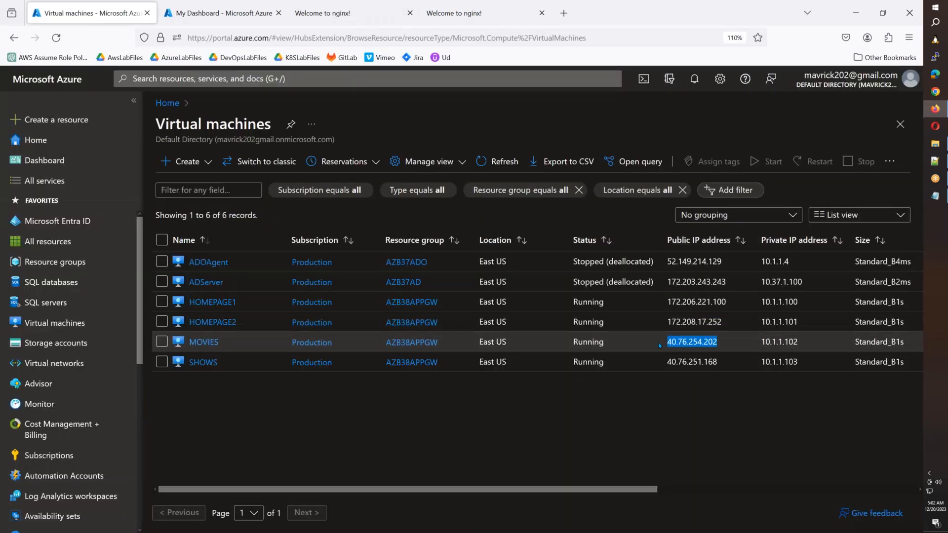
key(ctrl+c)
click(563, 13)
key(ctrl+v)
key(Return)
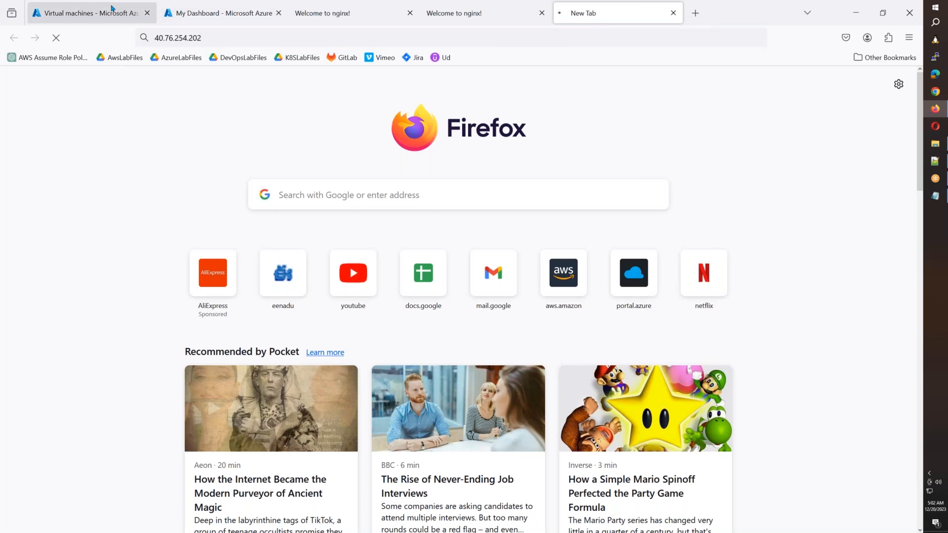
Load the SHOWS virtual machine's public IP address, 40.76.251.168, in a new browser tab and recheck the MOVIES page
click(90, 14)
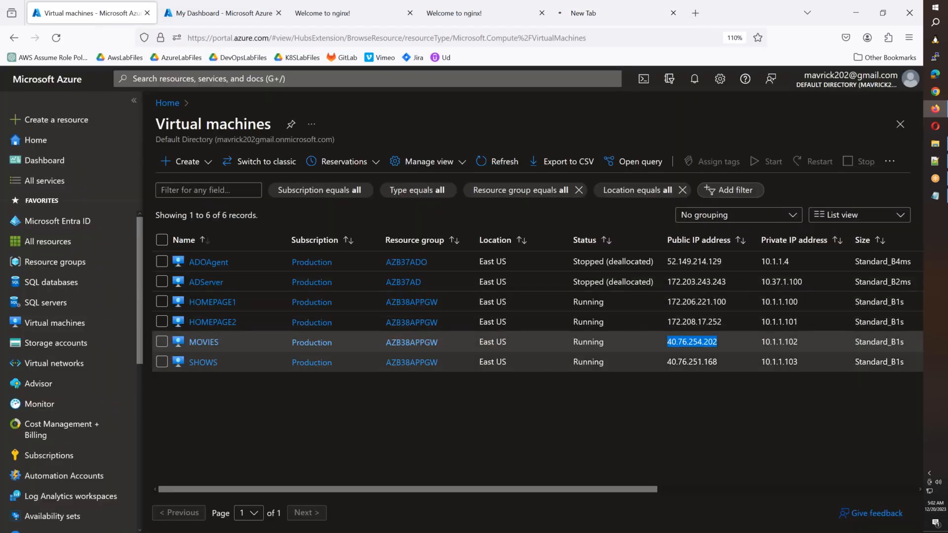
drag(723, 366, 667, 368)
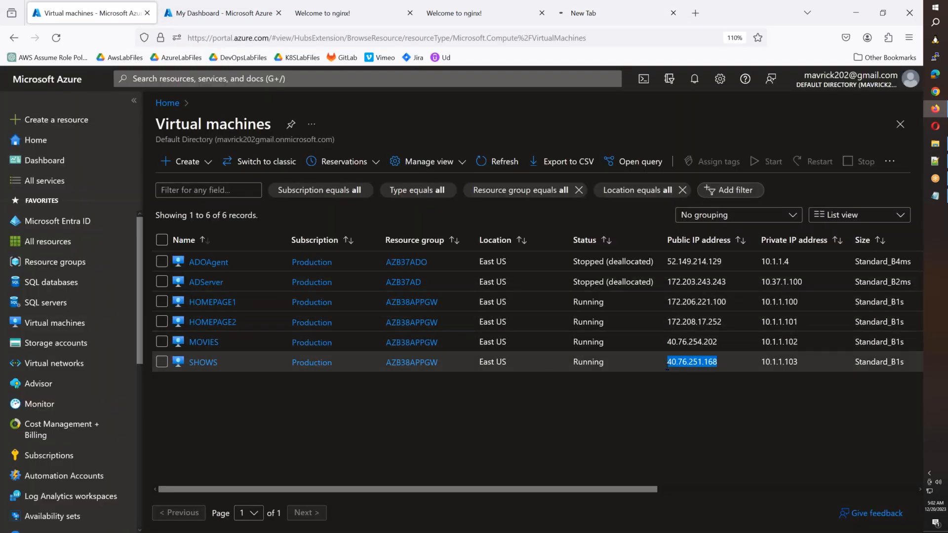
click(695, 13)
key(ctrl+v)
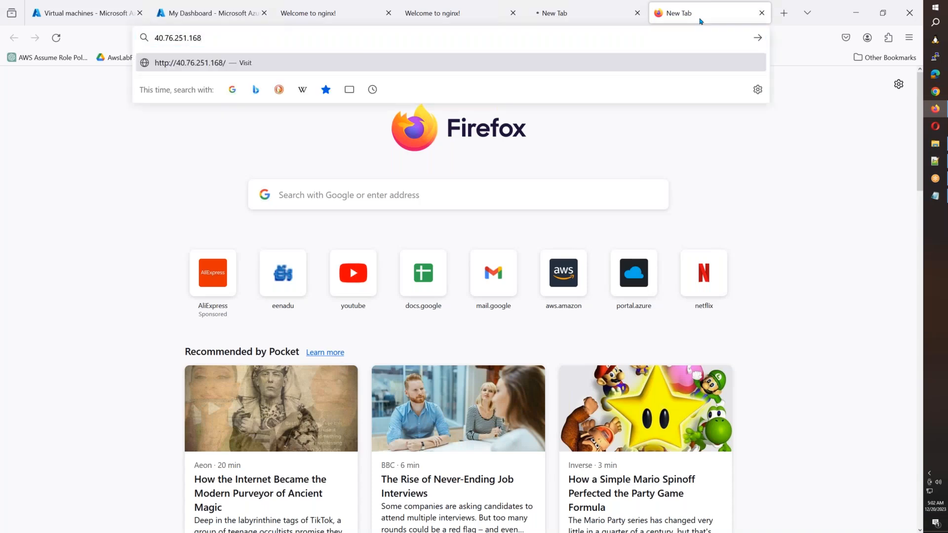
key(Return)
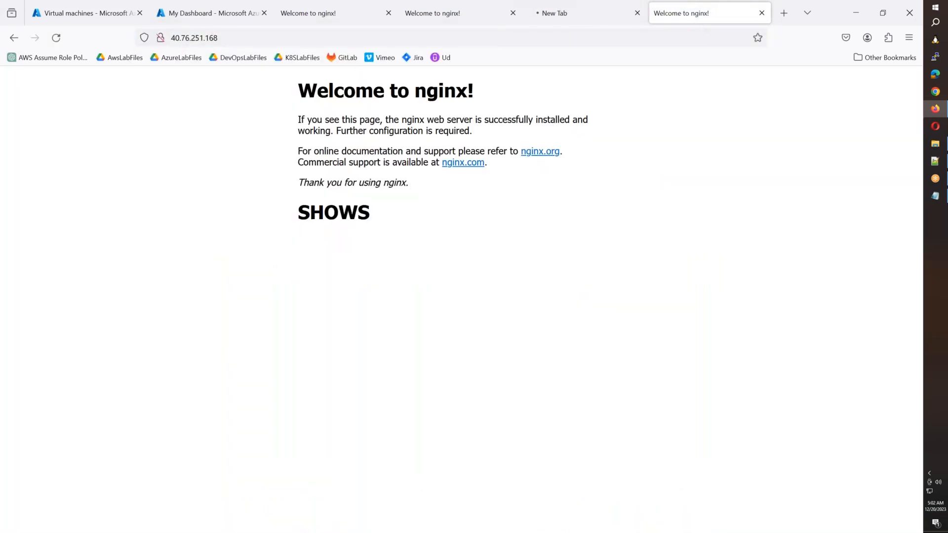
click(588, 21)
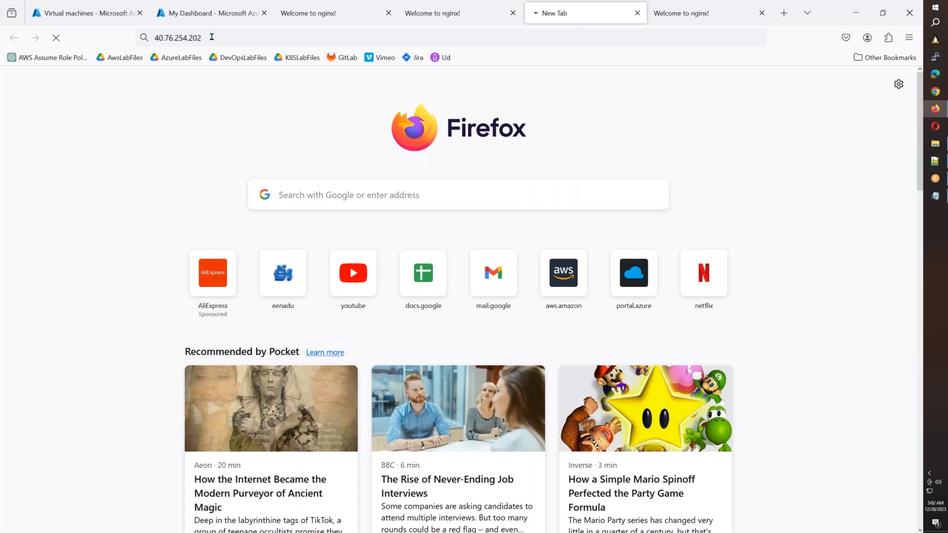
Return to the Notepad notes, maximize the window and add the line "1. http to https redirection."
click(945, 201)
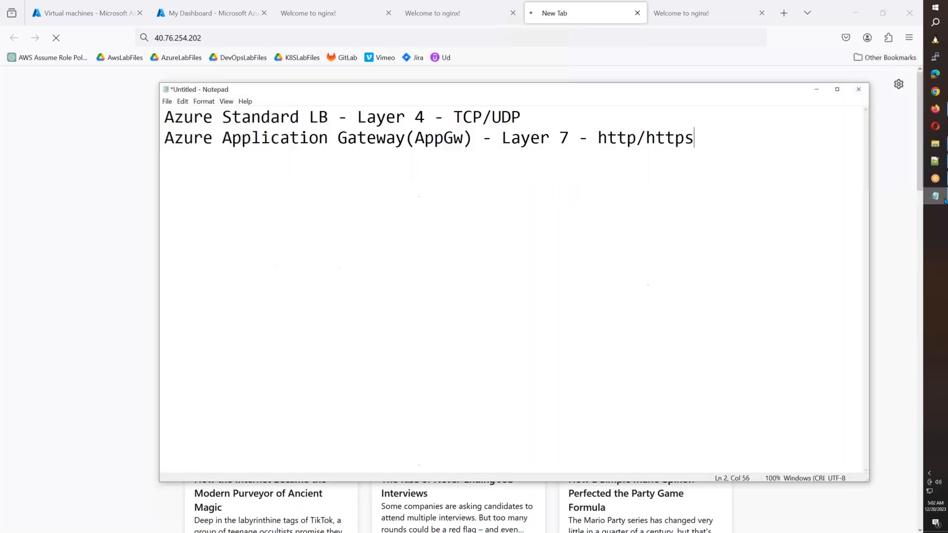
click(837, 90)
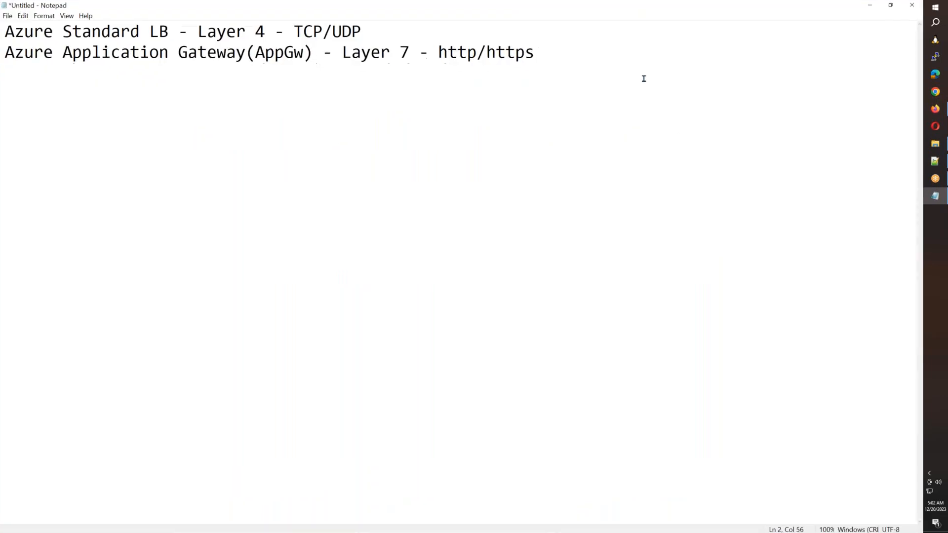
key(Return)
text(1. https)
key(BackSpace)
text(to httos)
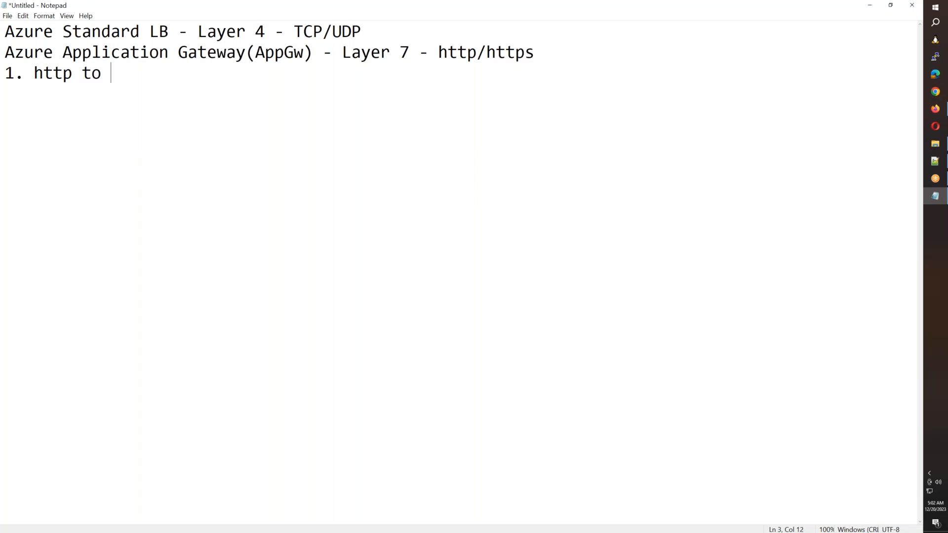
key(BackSpace)
key(BackSpace)
text(ps recir)
text(ed)
key(BackSpace)
key(BackSpace)
key(BackSpace)
key(BackSpace)
key(BackSpace)
text(directi)
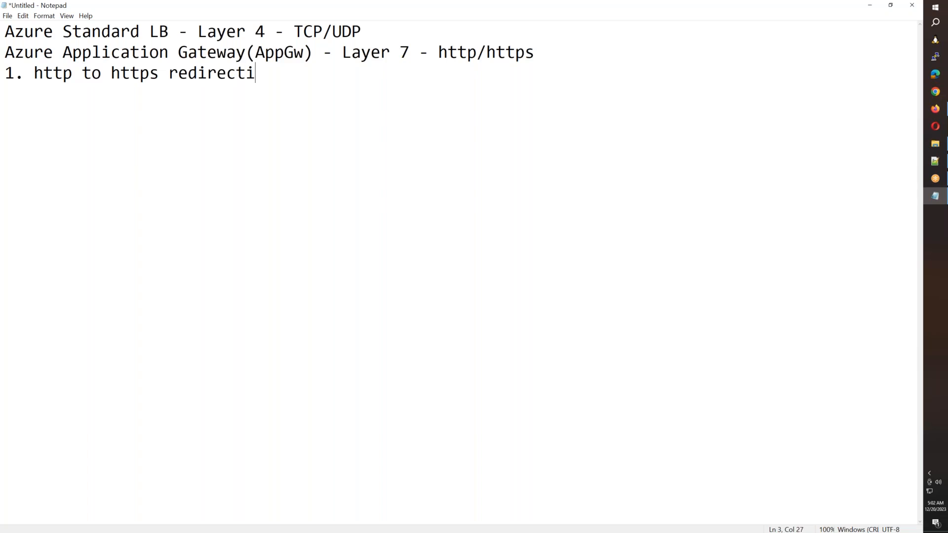
text(on.)
Add the second numbered feature to the notes: "2. URL/Path based routing."
key(Return)
text(2. URL b)
key(BackSpace)
key(BackSpace)
text(/Path bassed)
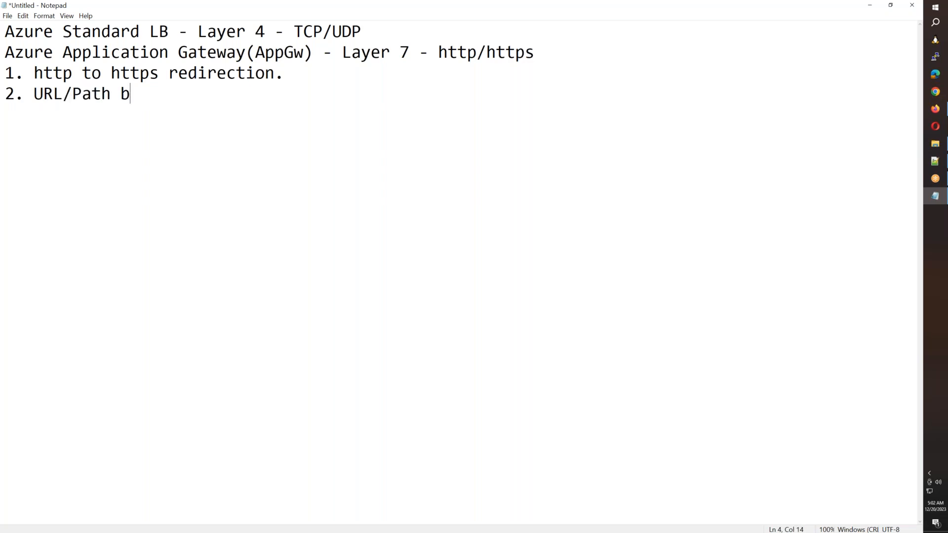
key(BackSpace)
key(BackSpace)
key(BackSpace)
key(BackSpace)
text(ed routing)
key(Return)
key(BackSpace)
text(.)
Add the third numbered feature to the notes: "3. WAF Integration."
key(Return)
text(3. )
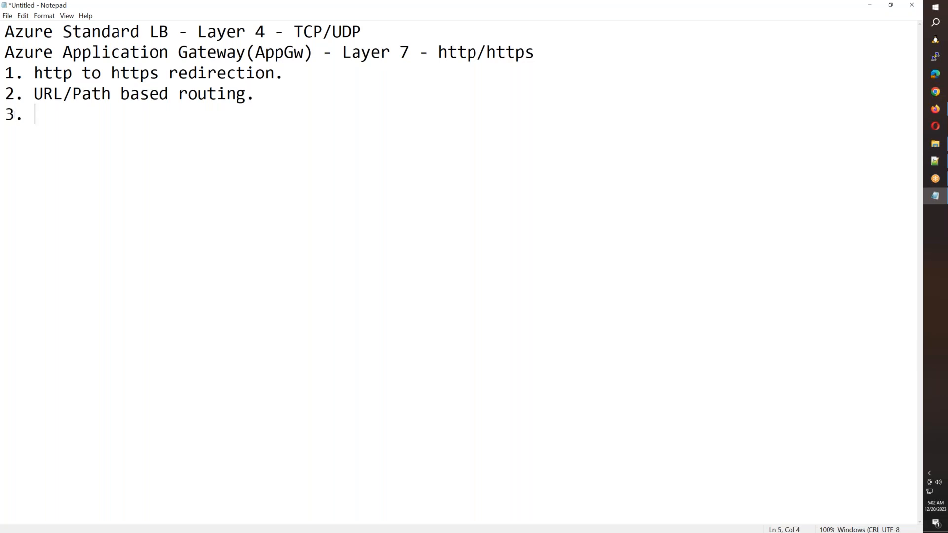
text(WAF Integration)
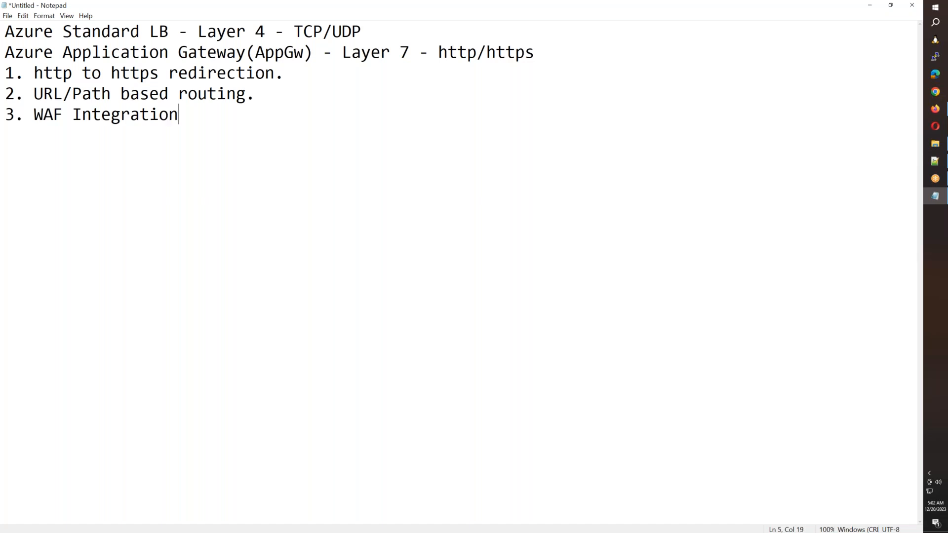
text(.)
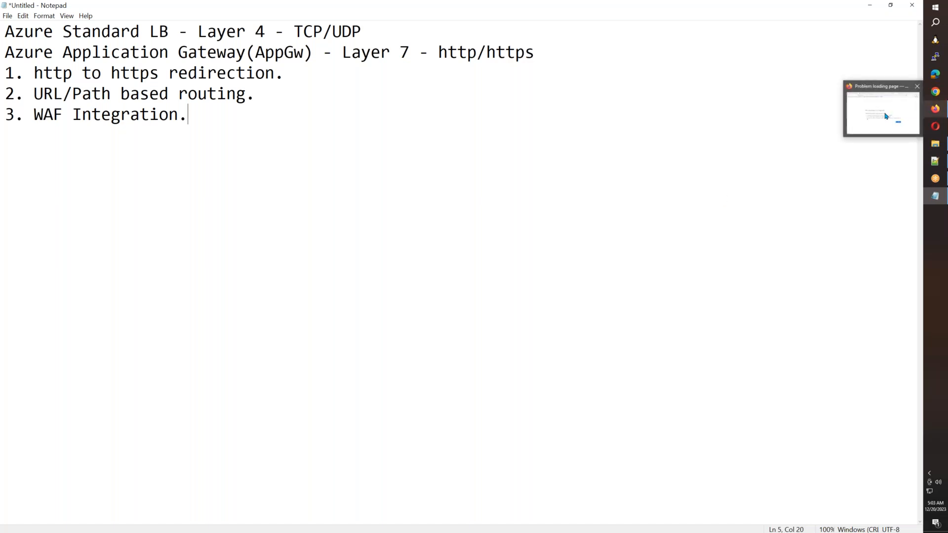
Switch back to Firefox, reload the MOVIES server page and review the HOMEPAGE1 and HOMEPAGE2 pages
click(938, 109)
click(57, 42)
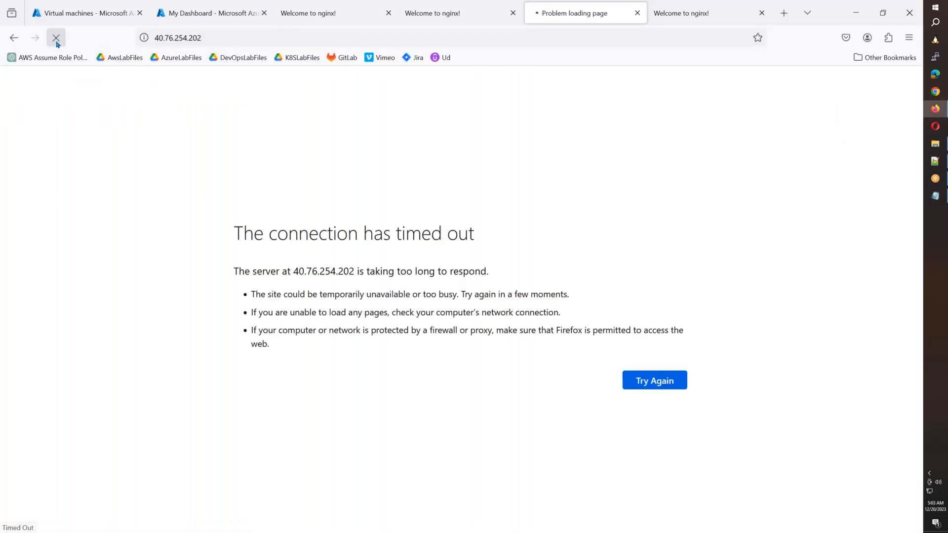
click(306, 20)
click(420, 24)
click(319, 22)
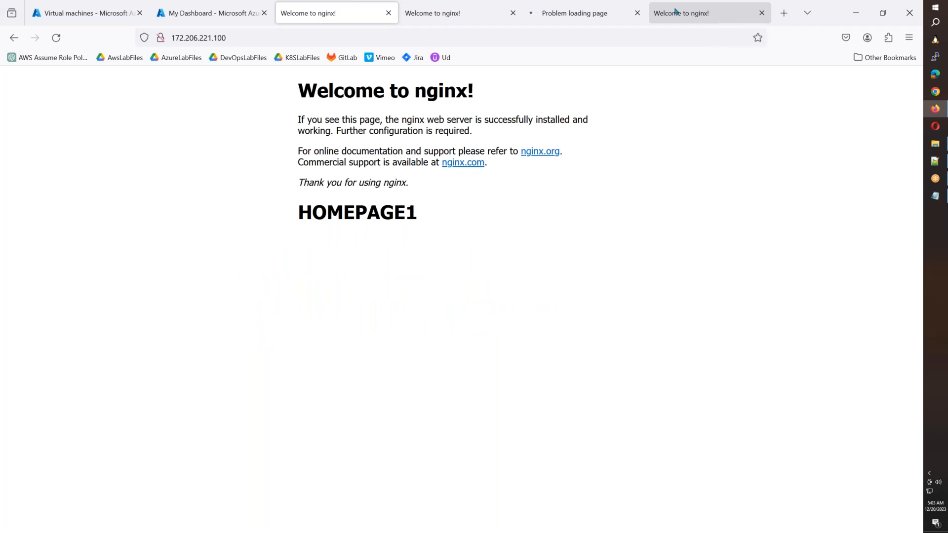
From the Azure portal's virtual machines page, open the Application gateways service in a new browser tab
click(91, 16)
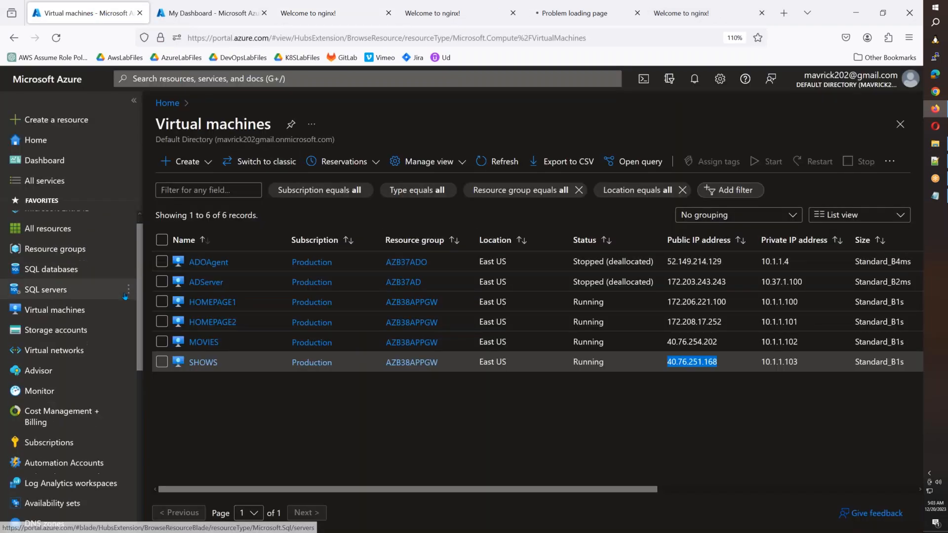
scroll(110, 300, down, 5)
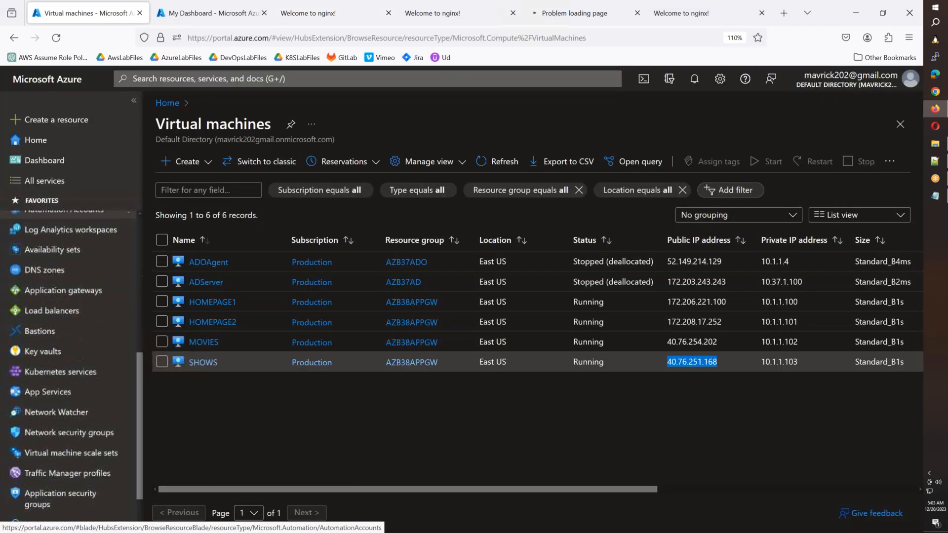
right_click(91, 304)
click(144, 42)
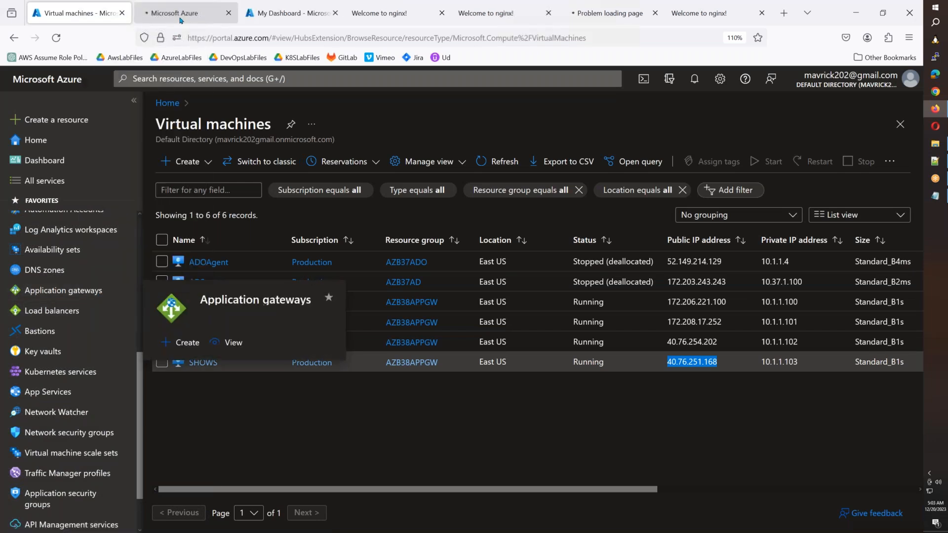
click(181, 20)
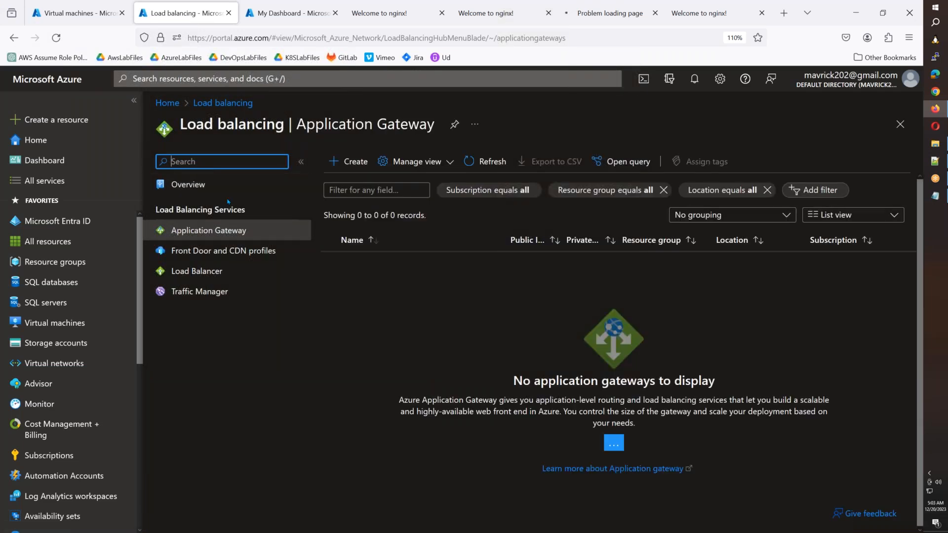
drag(404, 401, 552, 413)
drag(475, 411, 532, 411)
click(615, 444)
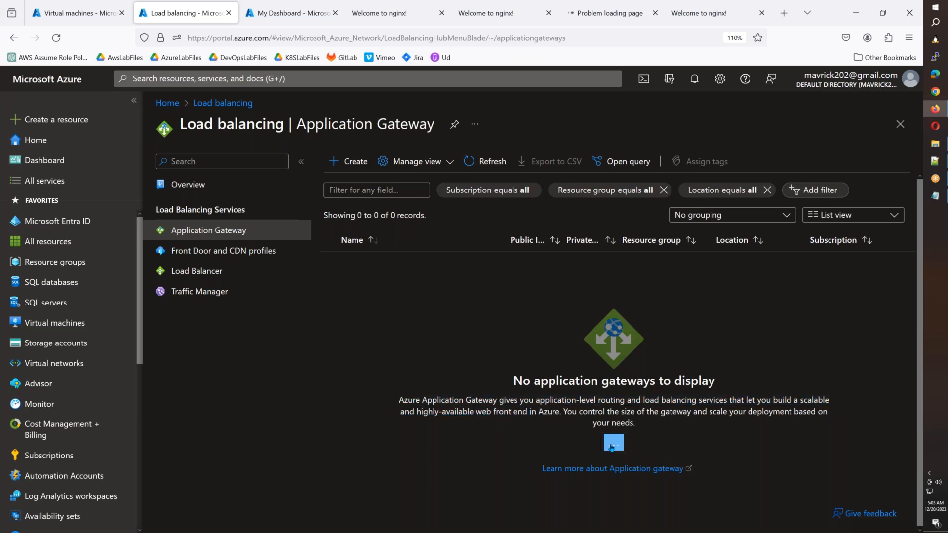
Switch to the Notepad notes and add the fourth numbered feature: "4. Integration with Keyvault."
click(936, 197)
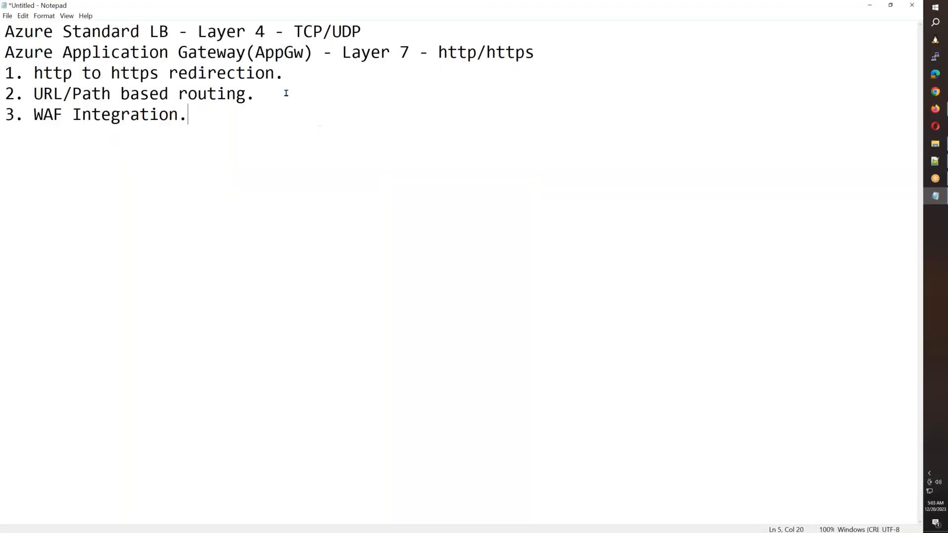
click(298, 80)
key(Return)
text(4. Integration)
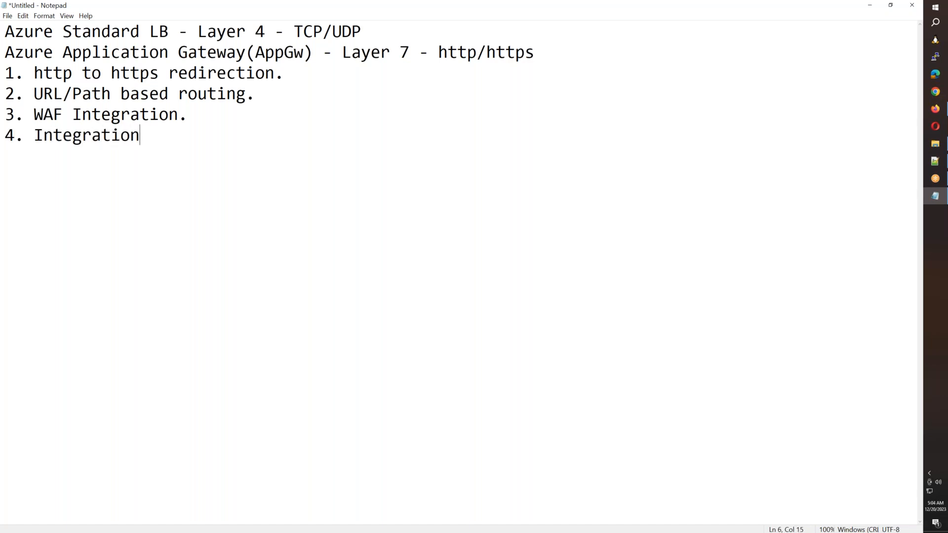
text( with Keyvauklt)
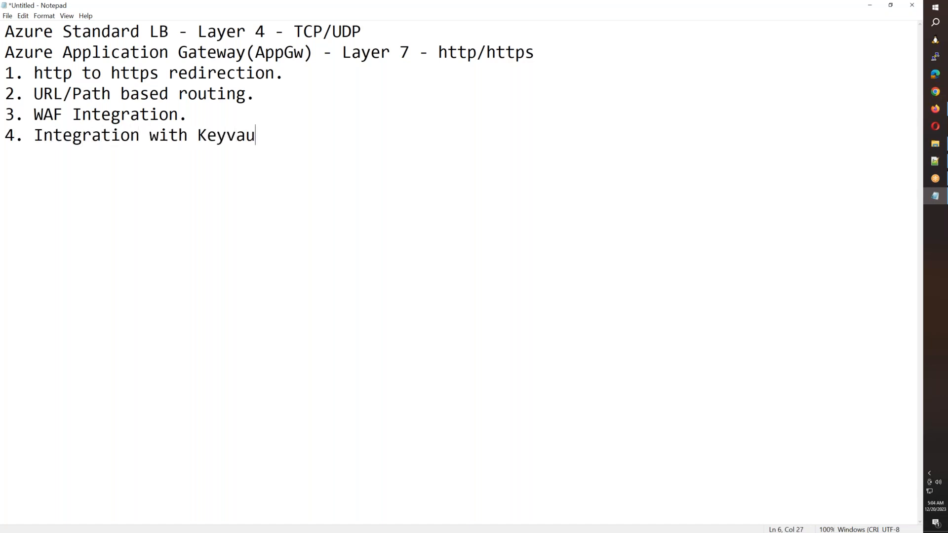
key(BackSpace)
key(BackSpace)
key(BackSpace)
text(lt.)
Return to Firefox and start creating an application gateway named appgw1 in the resource group AZB38APPGW
key(alt+Tab)
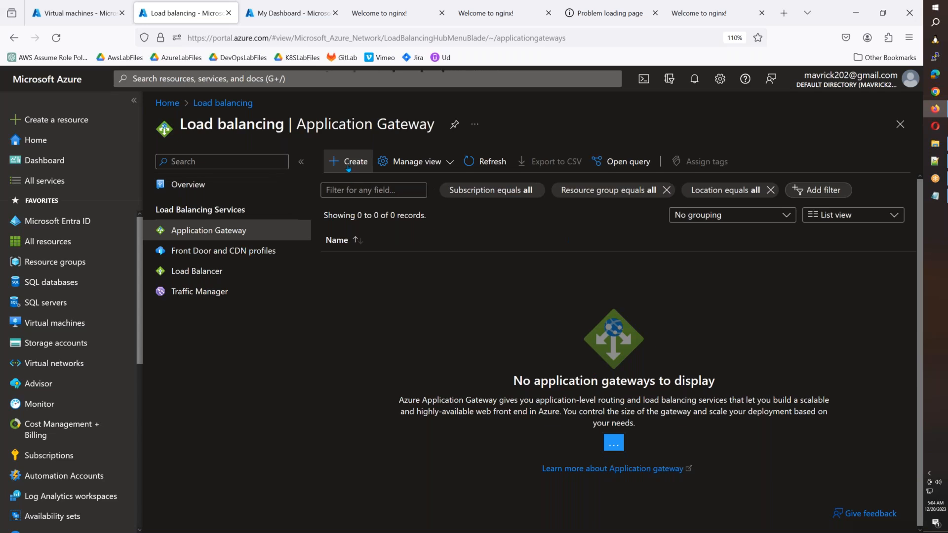
click(348, 165)
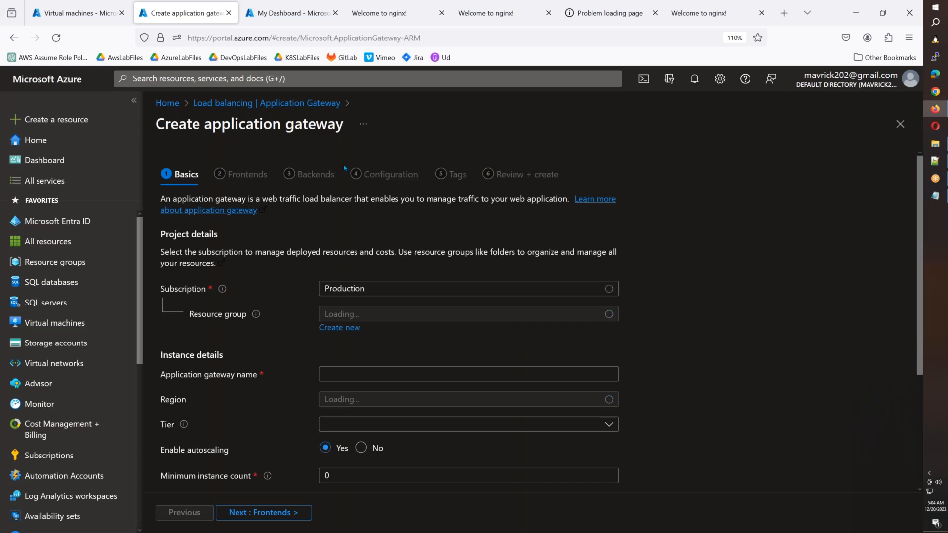
click(381, 314)
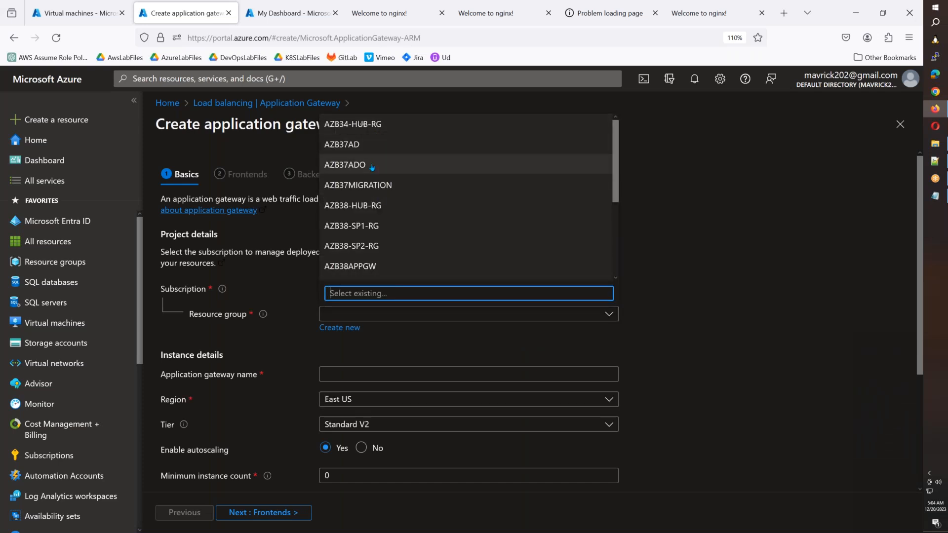
click(371, 270)
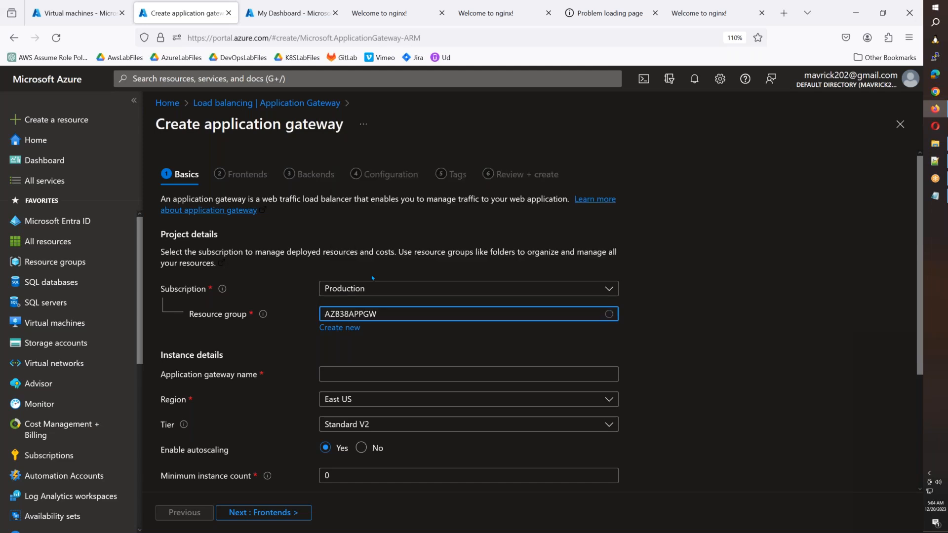
click(371, 374)
text(a)
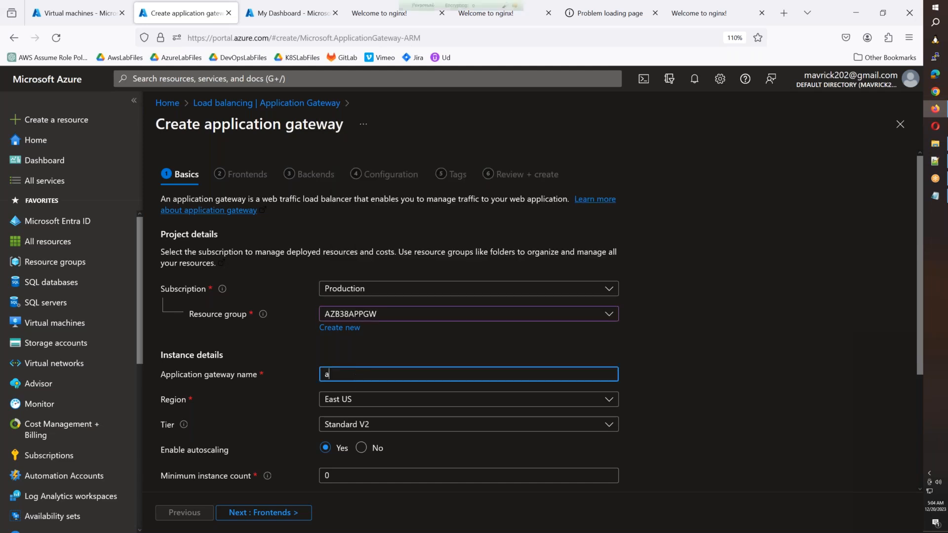
text(ppgw1)
key(Tab)
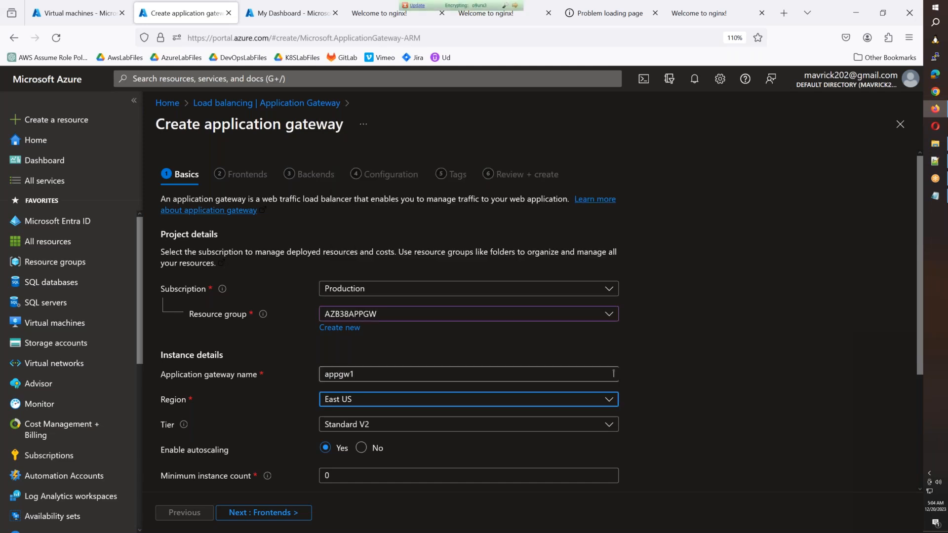
Choose the Standard V2 tier for the gateway, turn autoscaling off and set the instance count to 1
scroll(613, 374, down, 3)
click(383, 268)
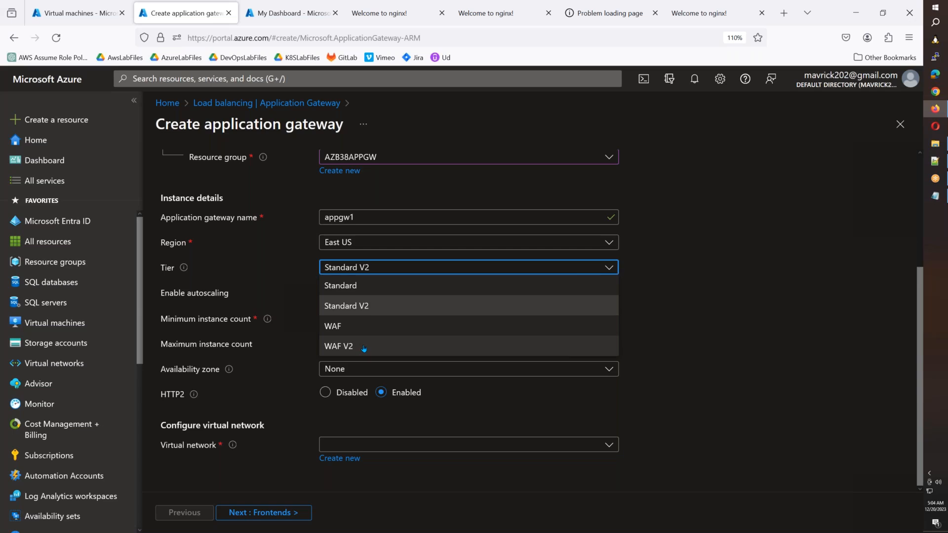
click(372, 308)
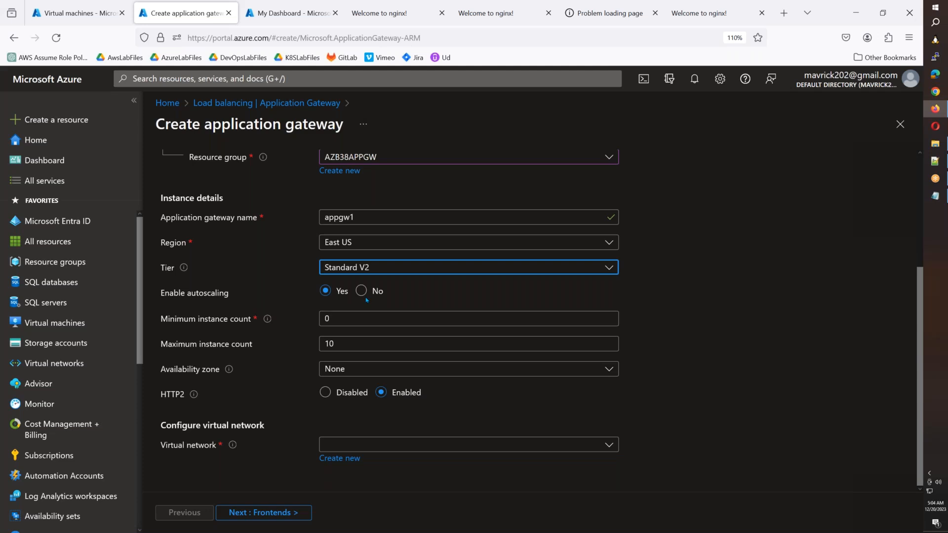
double_click(327, 319)
key(Tab)
click(361, 291)
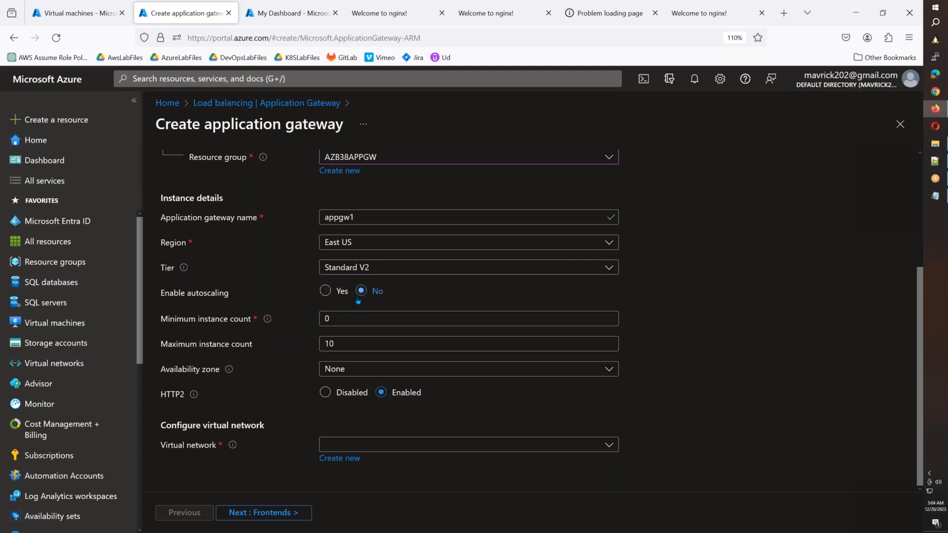
key(Tab)
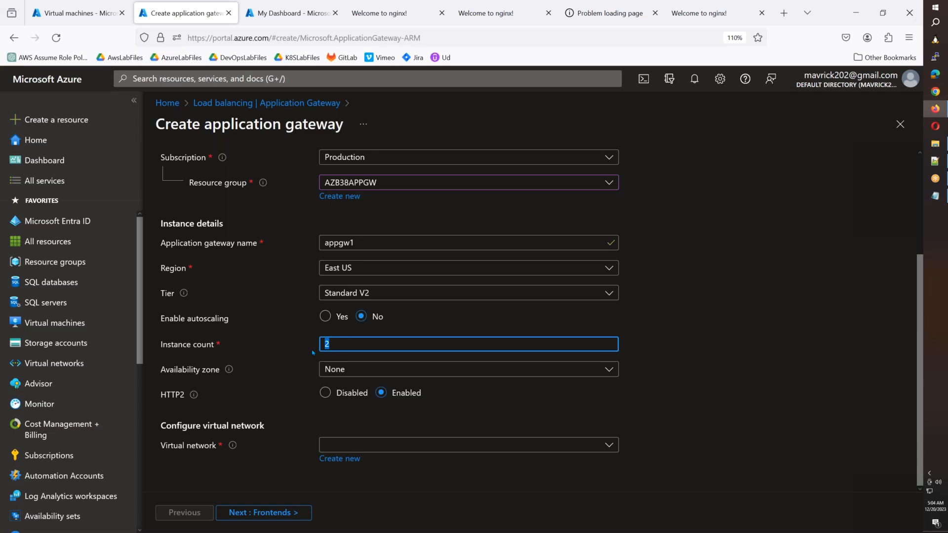
text(1)
key(Tab)
click(654, 331)
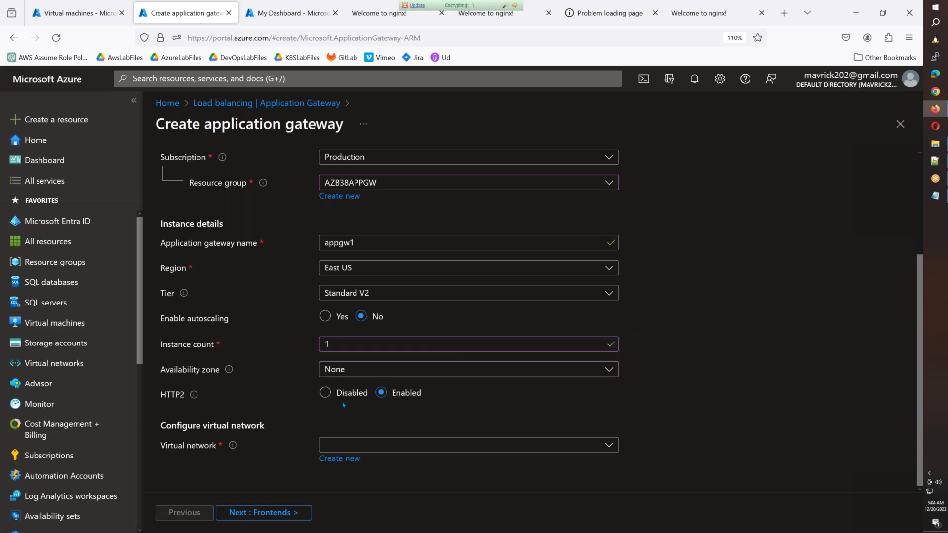
Try assigning the gateway to availability zones 1, 2 and 3
click(450, 373)
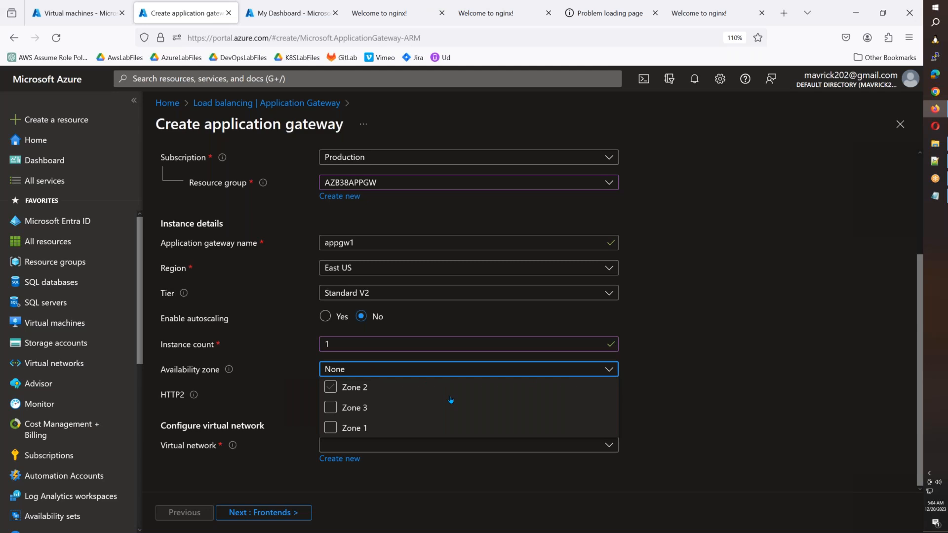
click(330, 427)
click(331, 407)
click(330, 387)
click(662, 386)
double_click(334, 342)
Clear zones 1, 2 and 3 from the gateway's availability zone selection
click(536, 371)
click(330, 387)
click(330, 408)
click(330, 427)
click(677, 398)
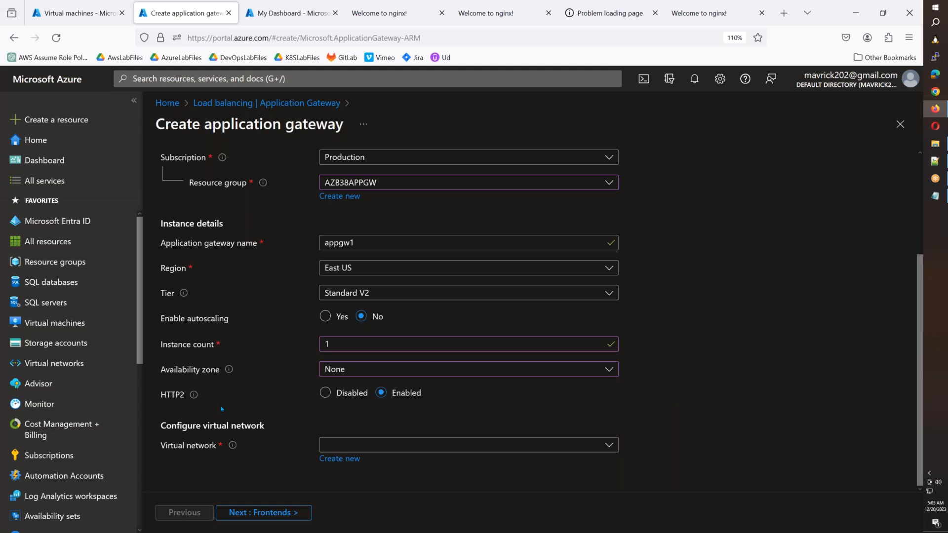
Assign the existing virtual network AZB38APPGW-vNET1 to the gateway
click(417, 448)
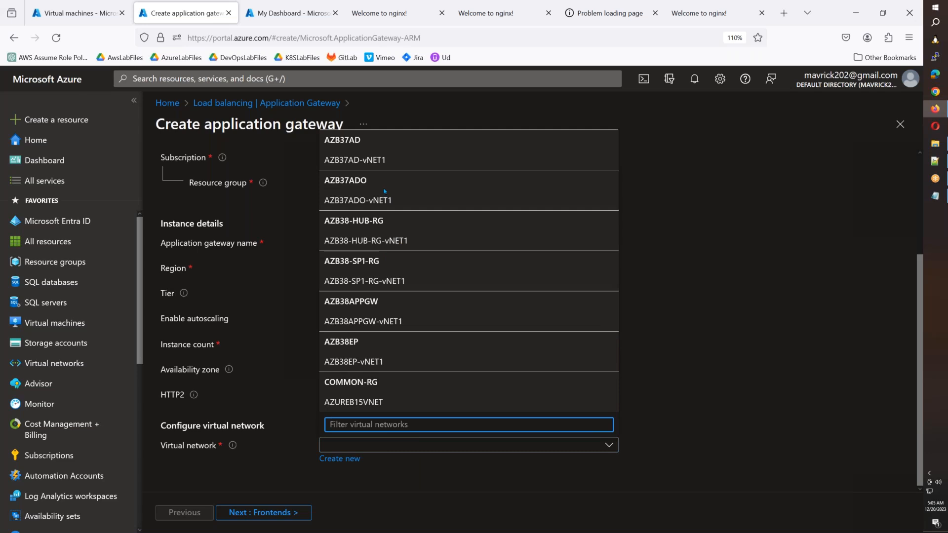
click(378, 322)
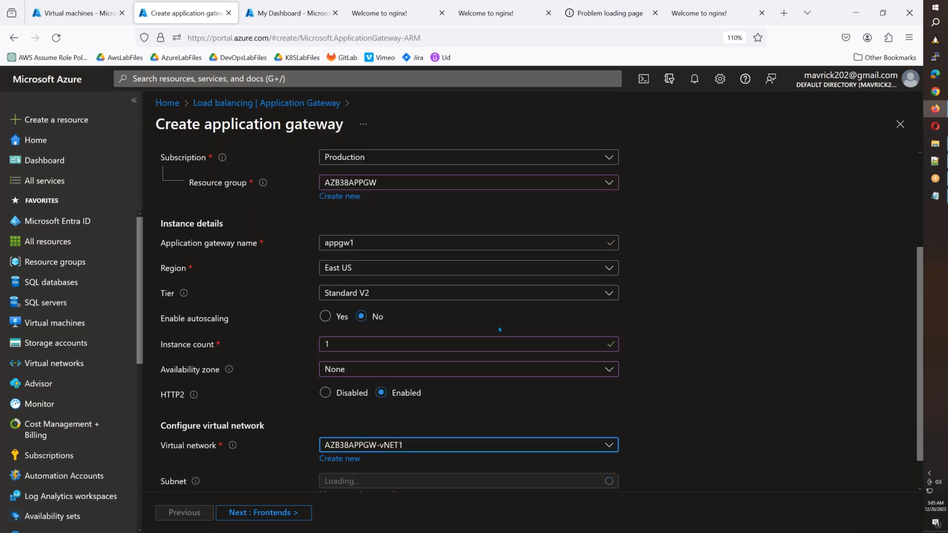
scroll(501, 338, down, 1)
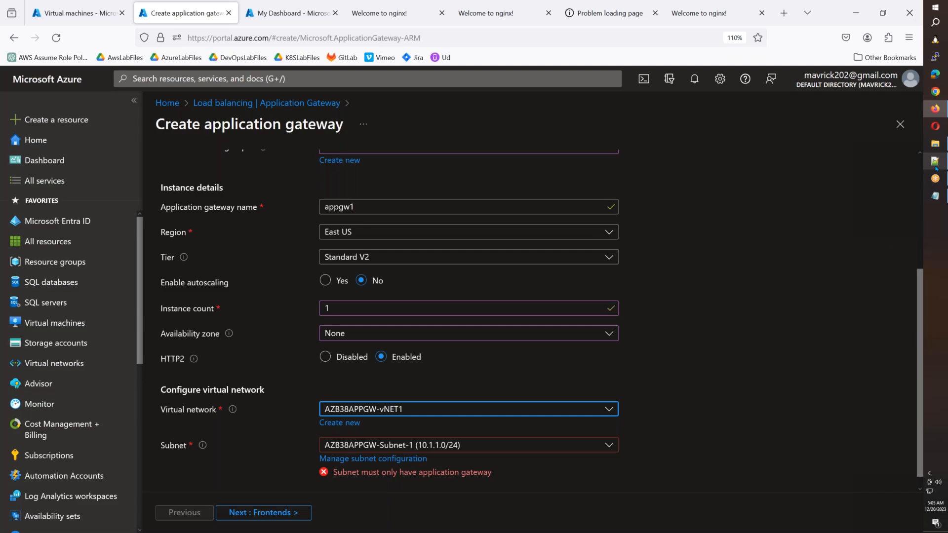
Switch to Notepad++ and examine the script commands that create the virtual network, Subnet-1 and the separate Subnet-AppGw subnet
mouse_move(937, 168)
click(884, 165)
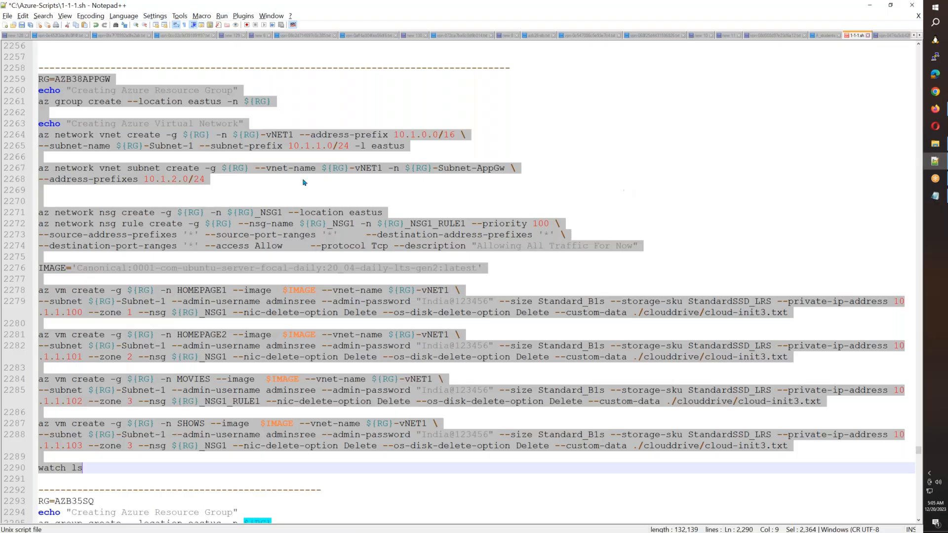
drag(405, 145, 38, 134)
click(349, 187)
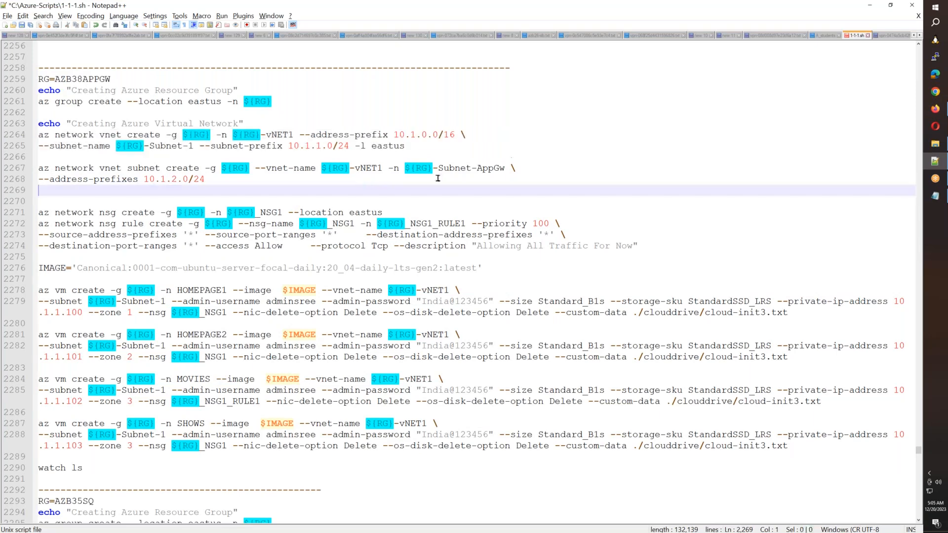
drag(506, 168, 405, 169)
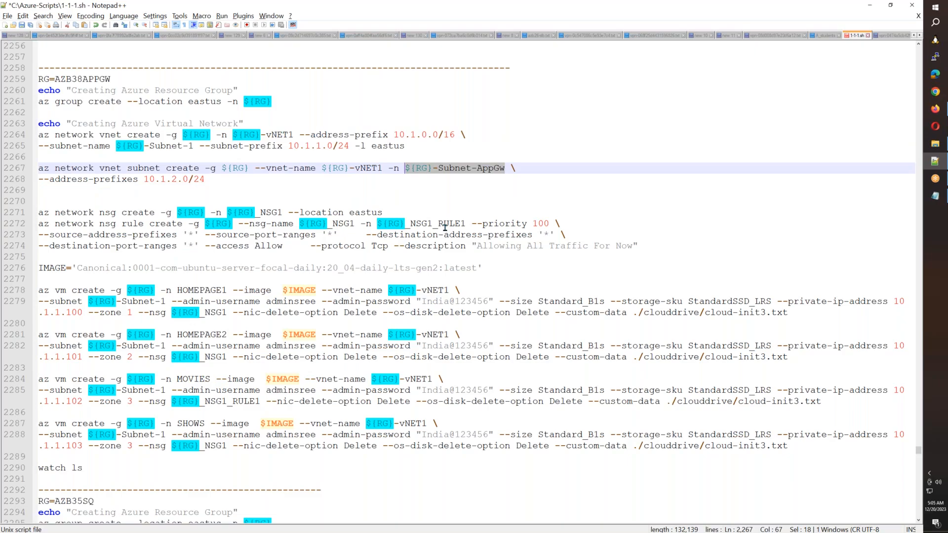
Return to Firefox, set the gateway's subnet to AZB38APPGW-Subnet-AppGw (10.1.2.0/24) and continue to the Frontends stage
key(alt+Tab)
click(451, 445)
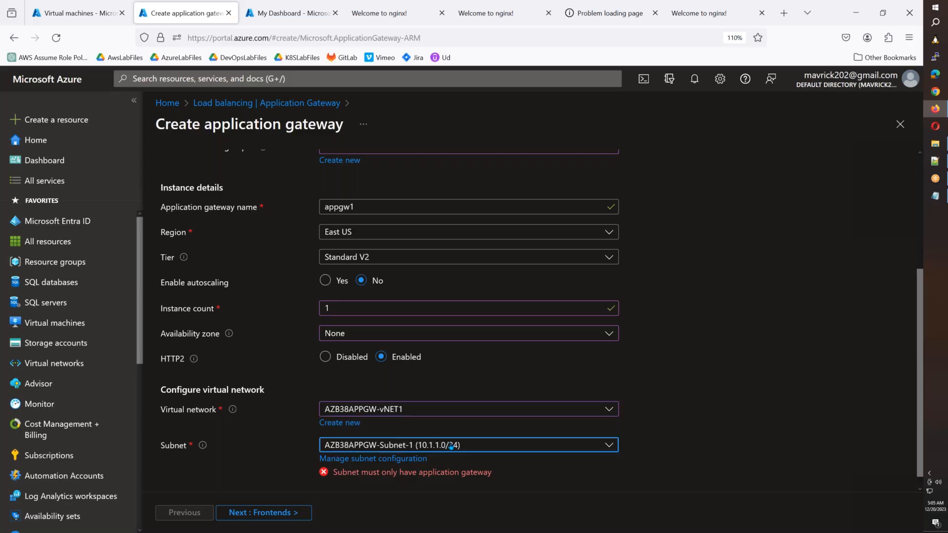
click(436, 509)
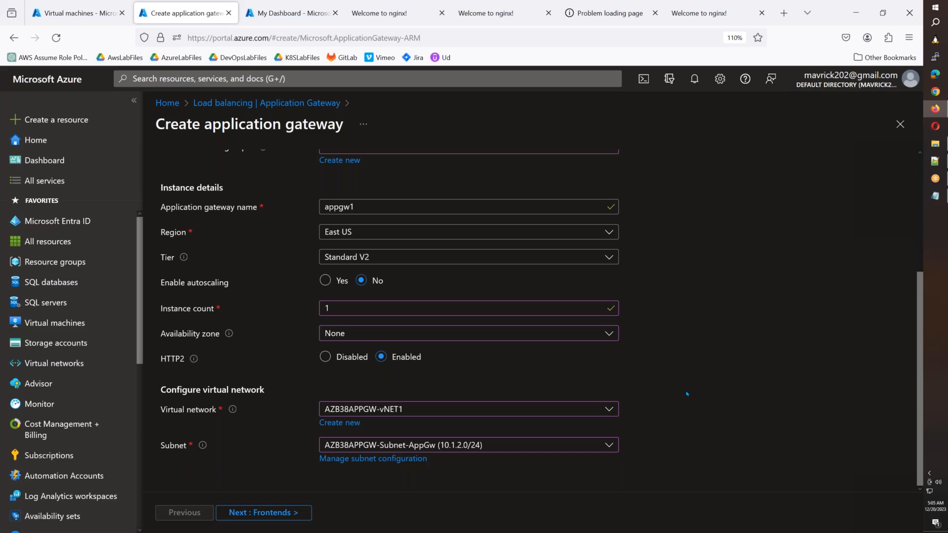
click(302, 514)
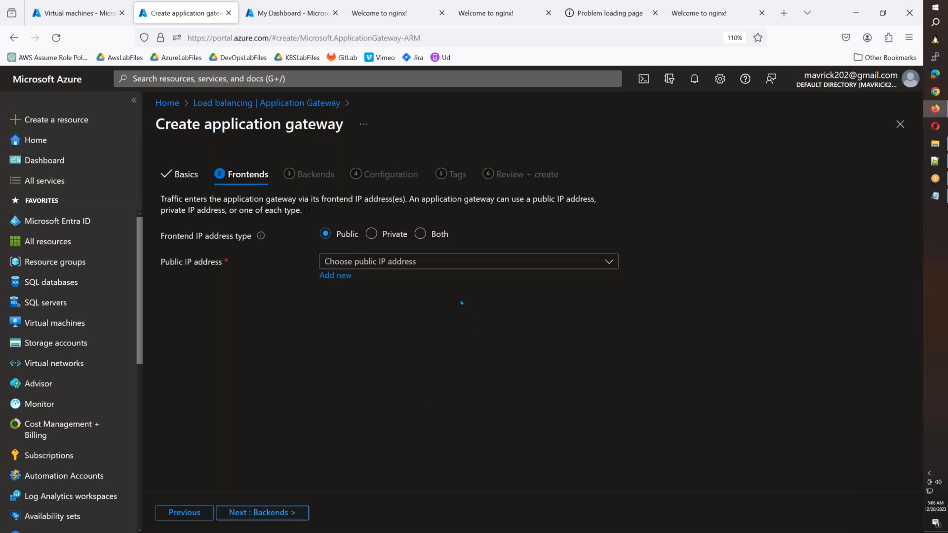
Set the frontend IP address type to Both and add a new public IP address named appgw-pip1
click(371, 235)
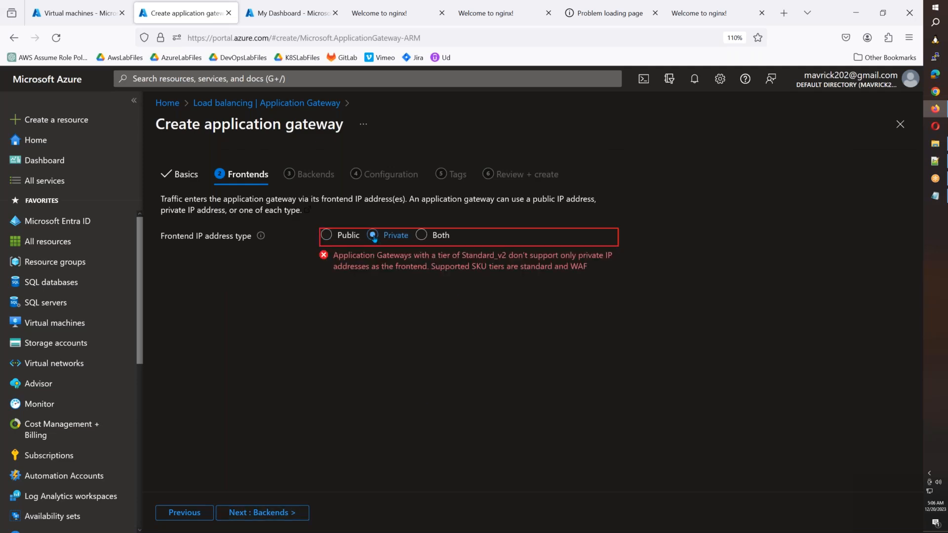
click(328, 236)
click(422, 236)
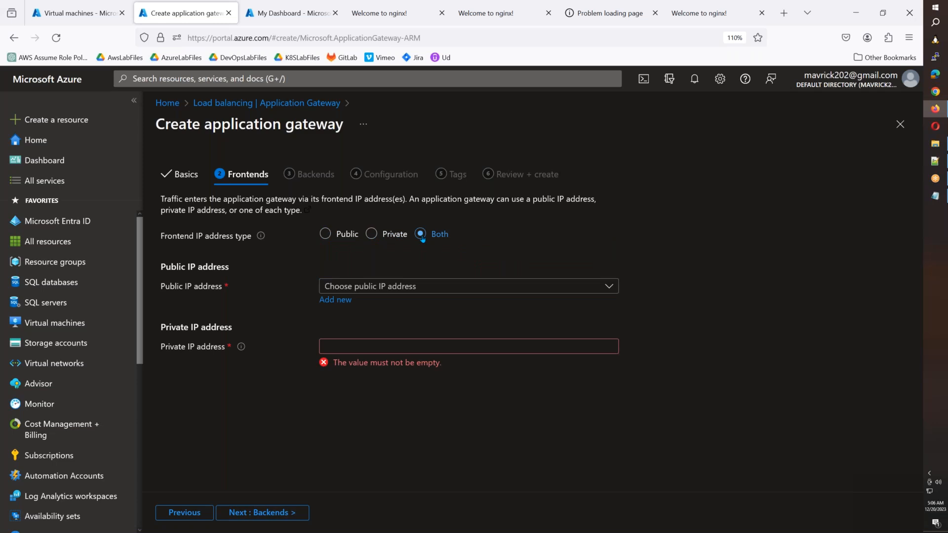
click(340, 301)
text(appgw-pip1)
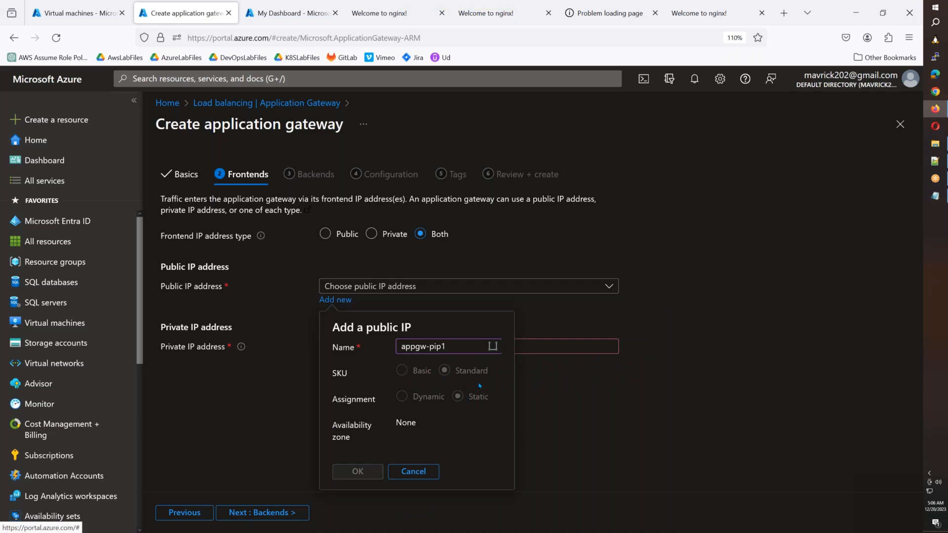
key(Return)
Set the frontend's private IP address to 10.1.2.100 and continue to the Backends stage
click(390, 350)
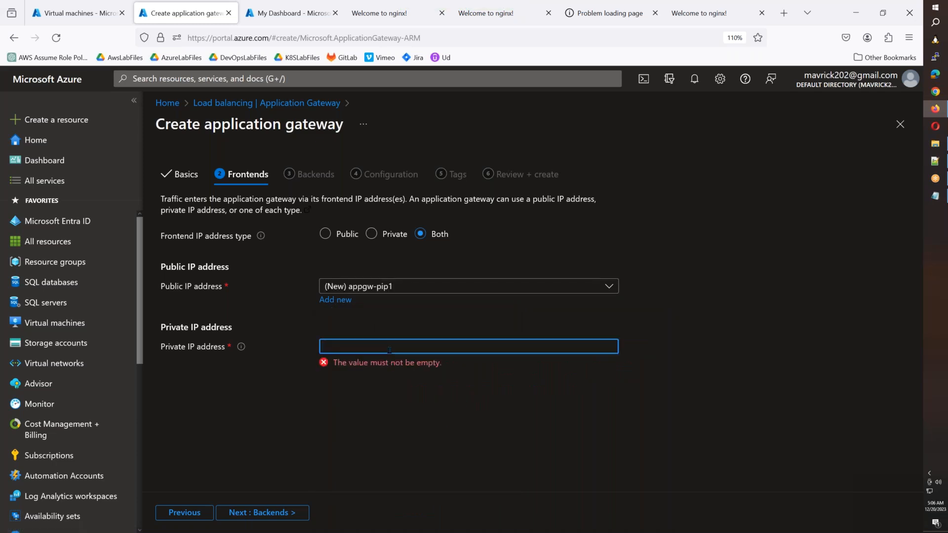
text(10.1.2.100)
key(Tab)
click(283, 514)
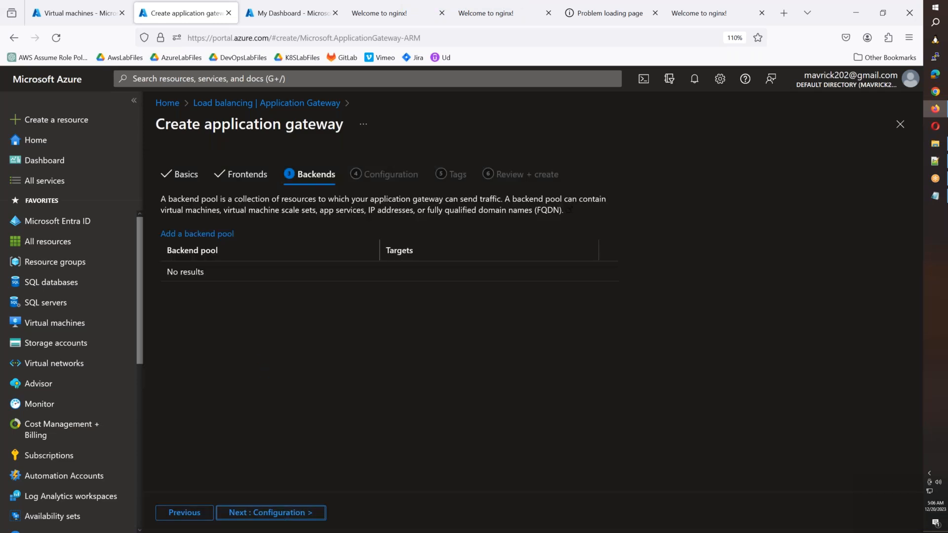
Add a backend pool named Dummy without targets and continue to the Configuration stage
click(221, 235)
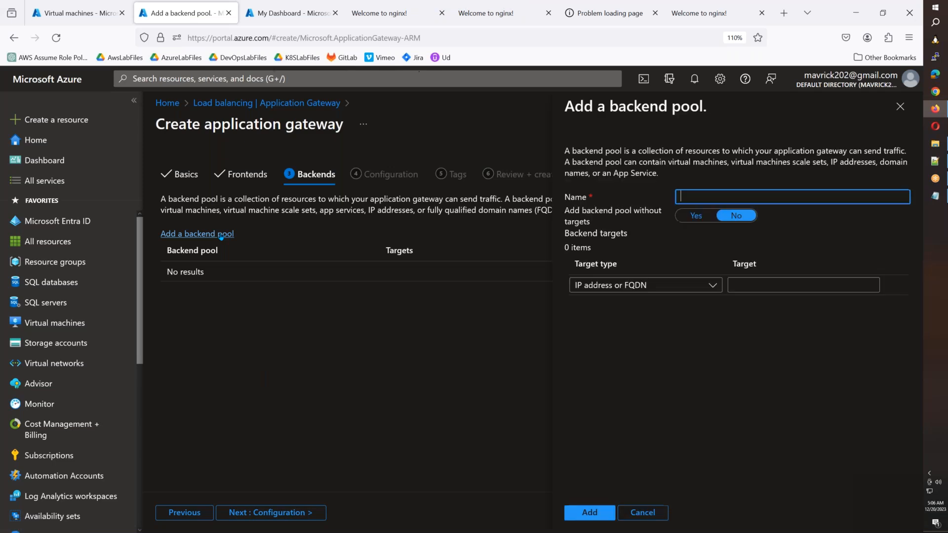
text(Dummy)
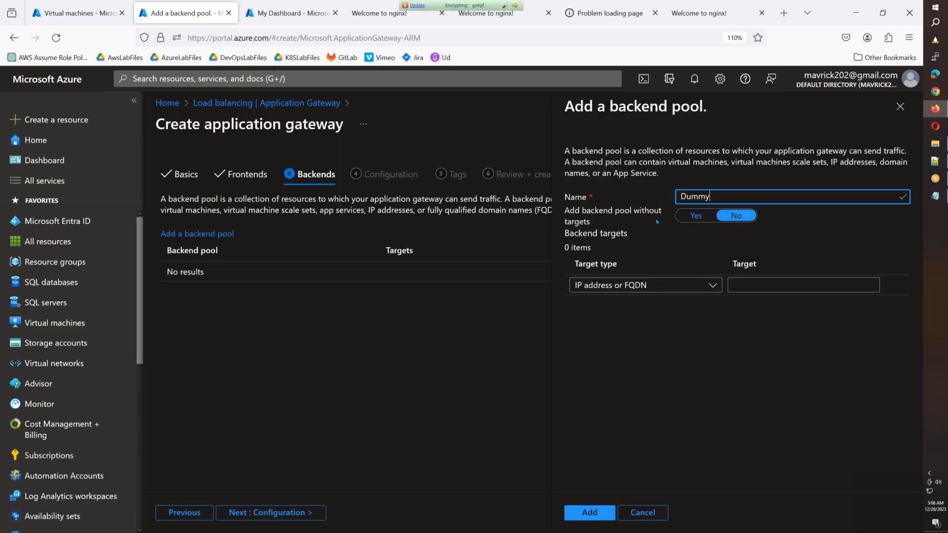
click(696, 215)
click(589, 513)
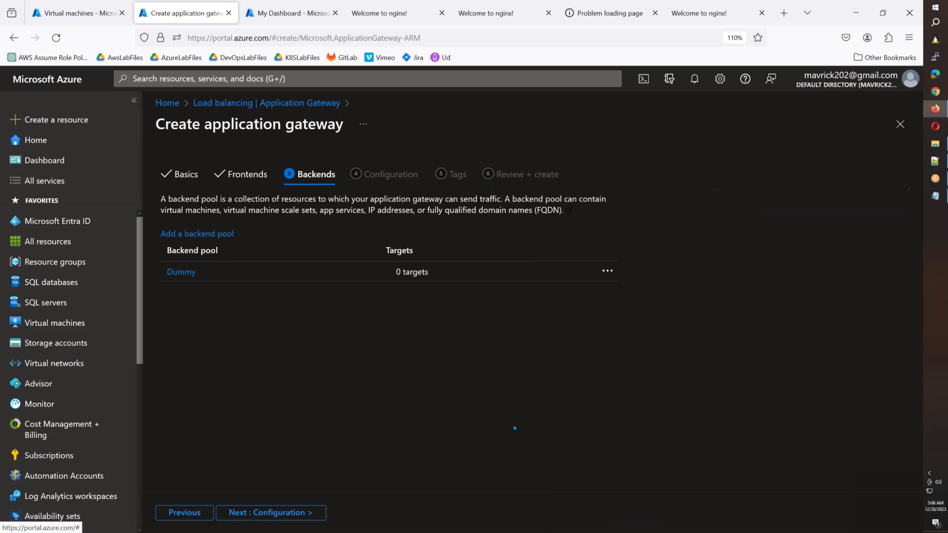
click(275, 519)
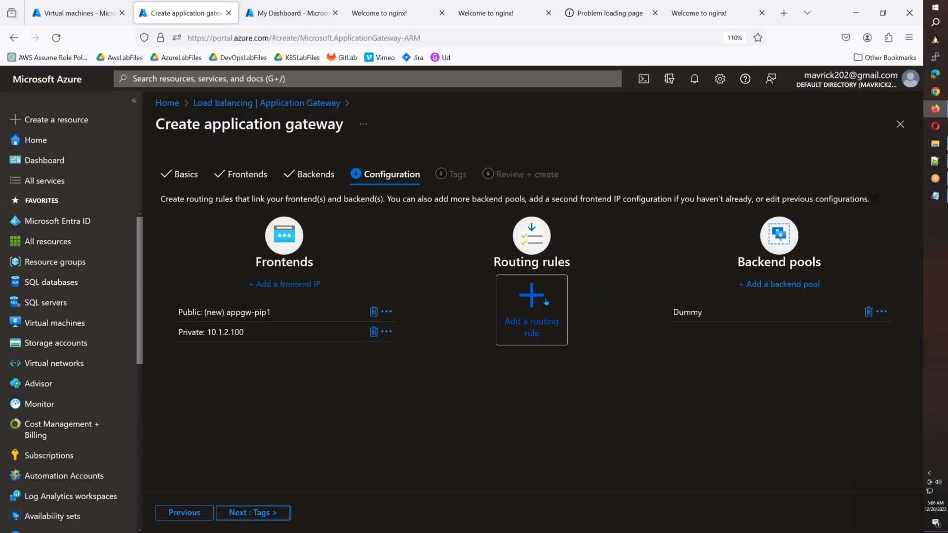
Start a new routing rule named DummyRule with priority 1000
click(536, 321)
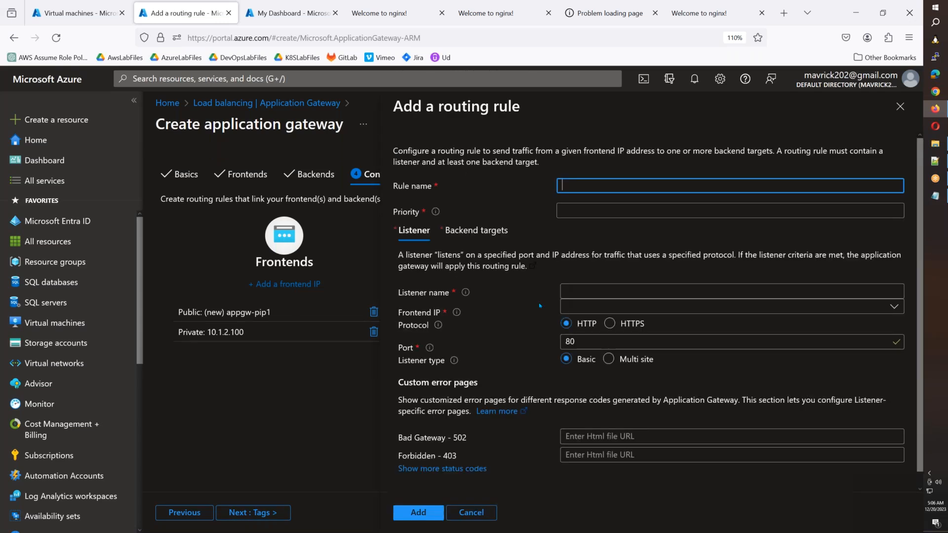
text(Dummy)
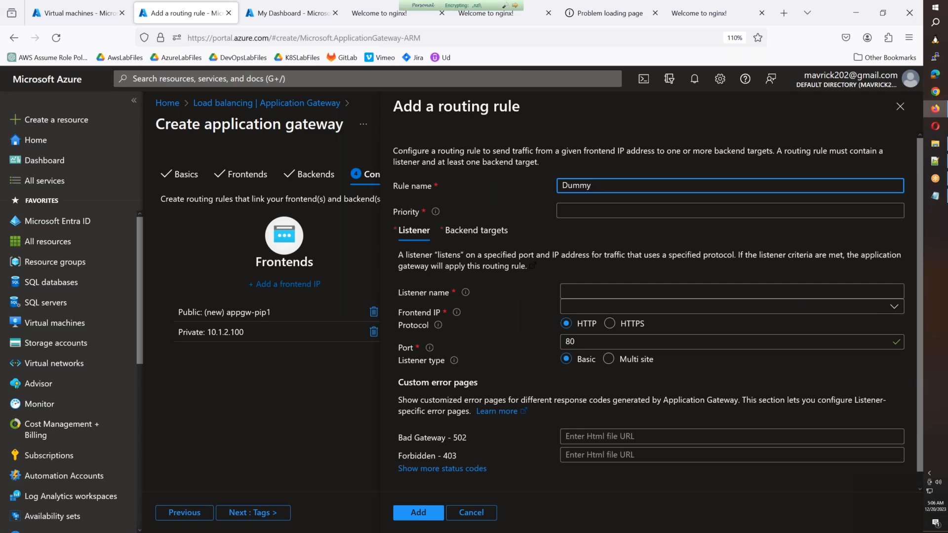
text(Rule)
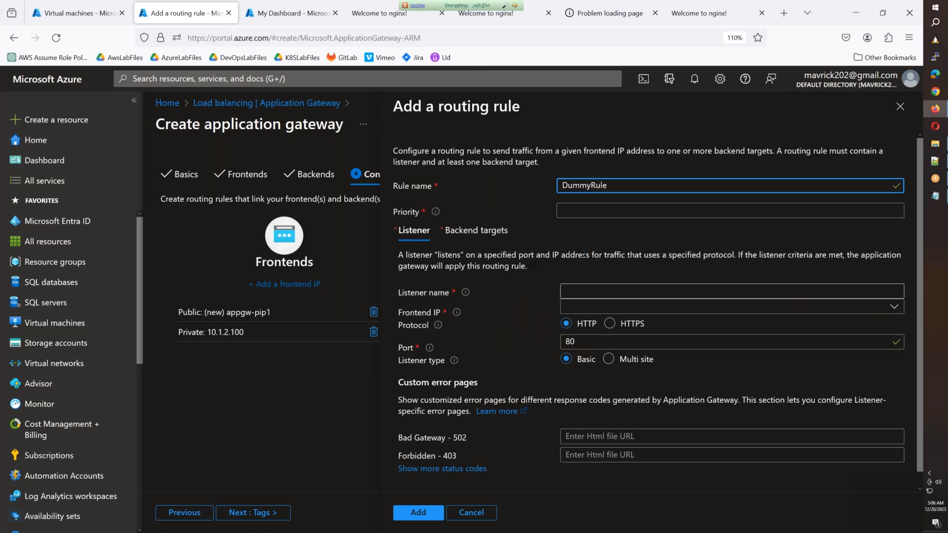
click(610, 211)
text(1000)
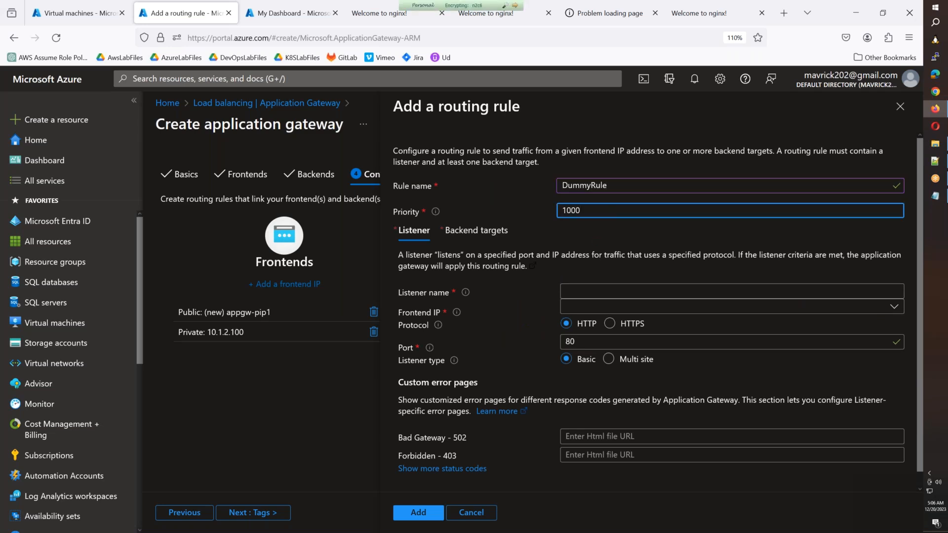
Name the rule's listener Dummy, use the Public frontend IP and set its port to 8000
click(587, 298)
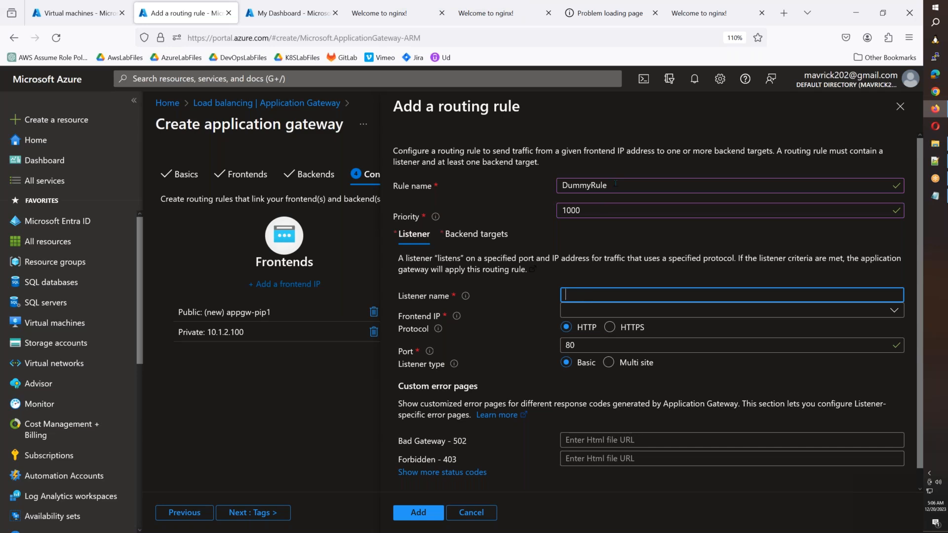
text(Dummy)
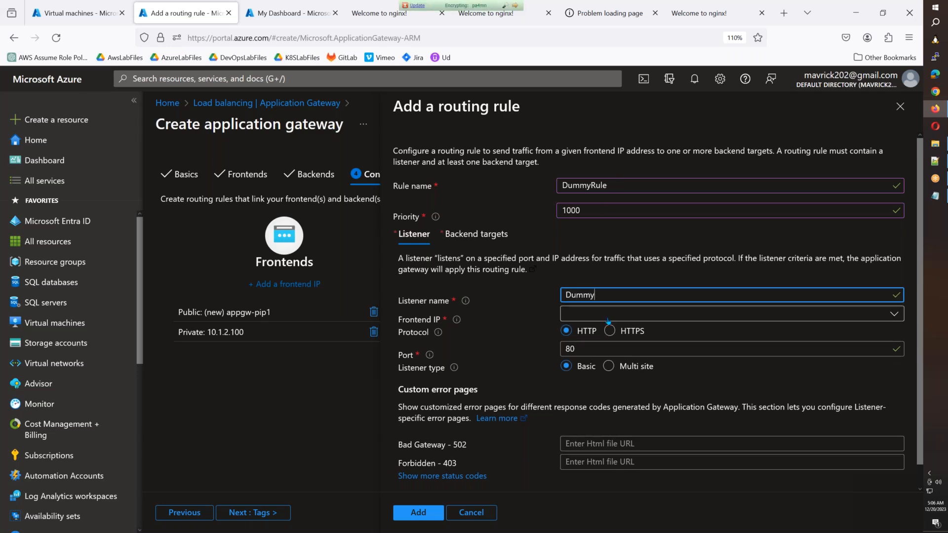
click(598, 314)
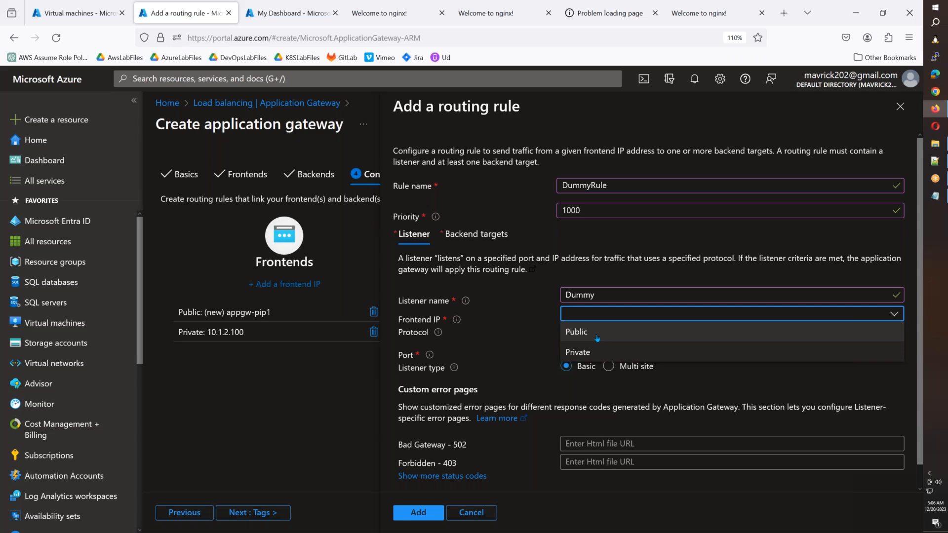
click(597, 332)
click(575, 349)
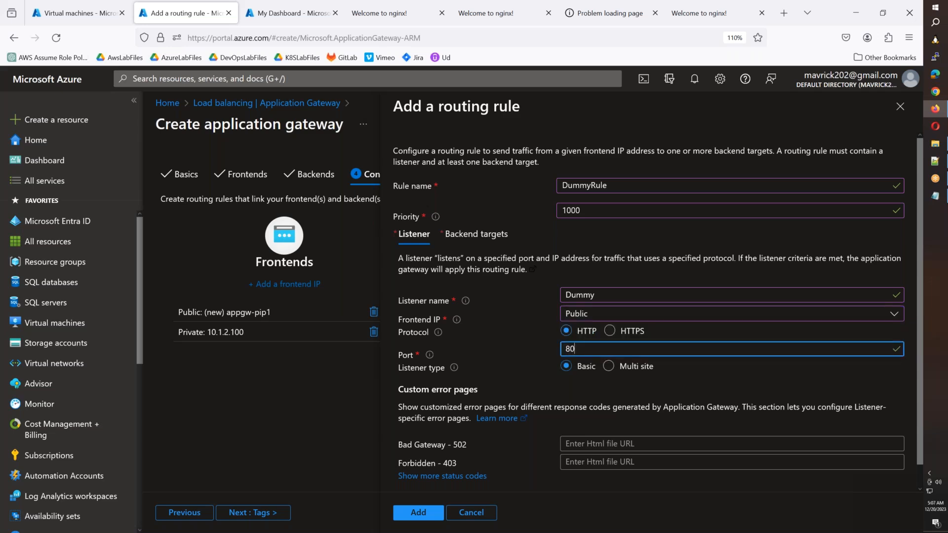
text(00)
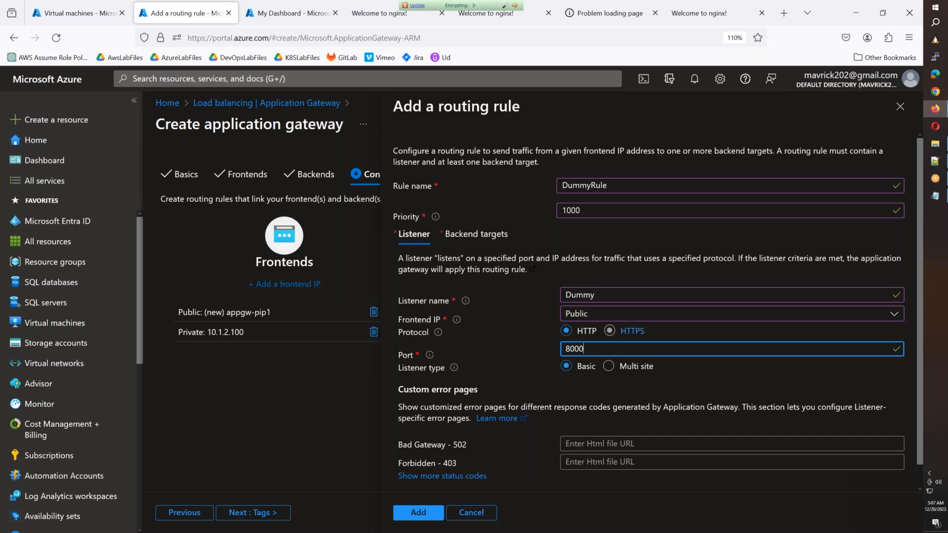
scroll(610, 331, down, 1)
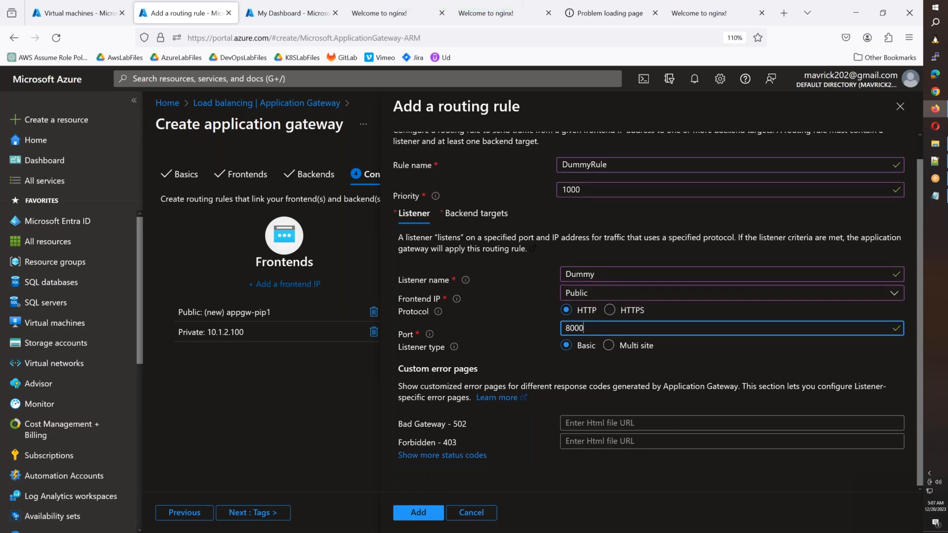
click(418, 513)
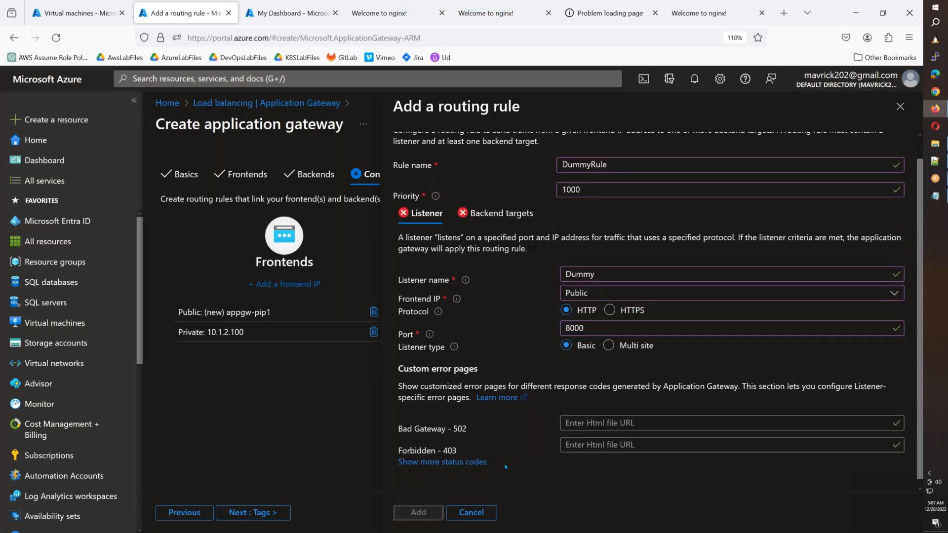
Set the rule's backend target to the Dummy pool and add a backend setting named Dummy with backend port 8000
click(588, 291)
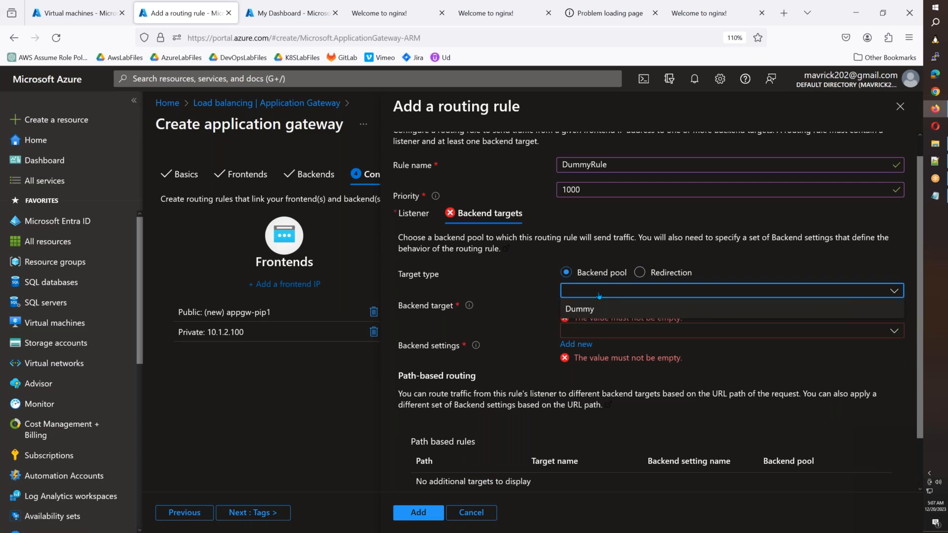
click(583, 309)
click(576, 335)
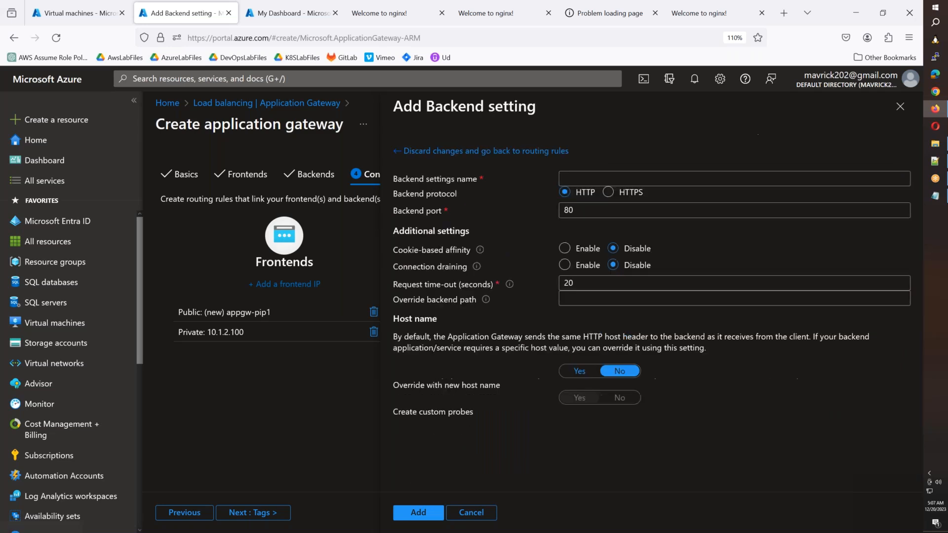
click(575, 182)
text(Dummy)
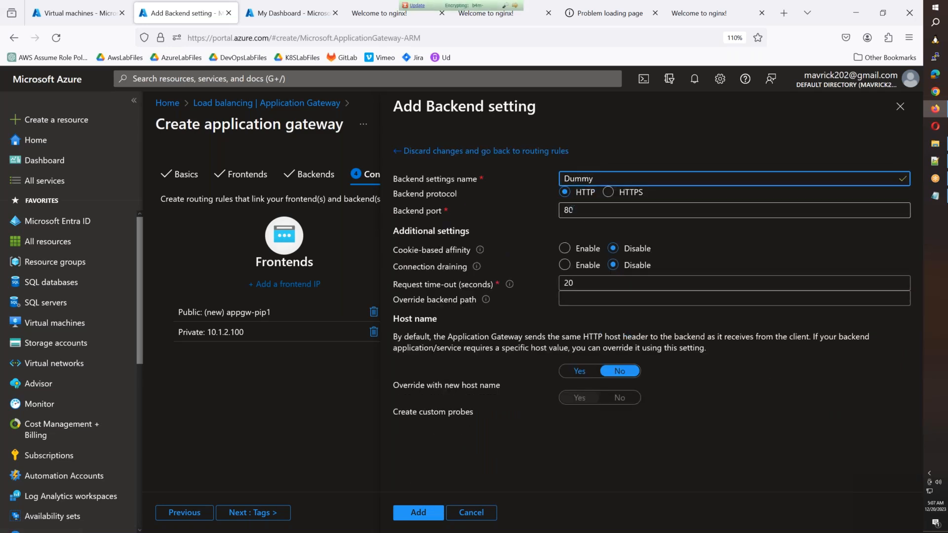
click(599, 211)
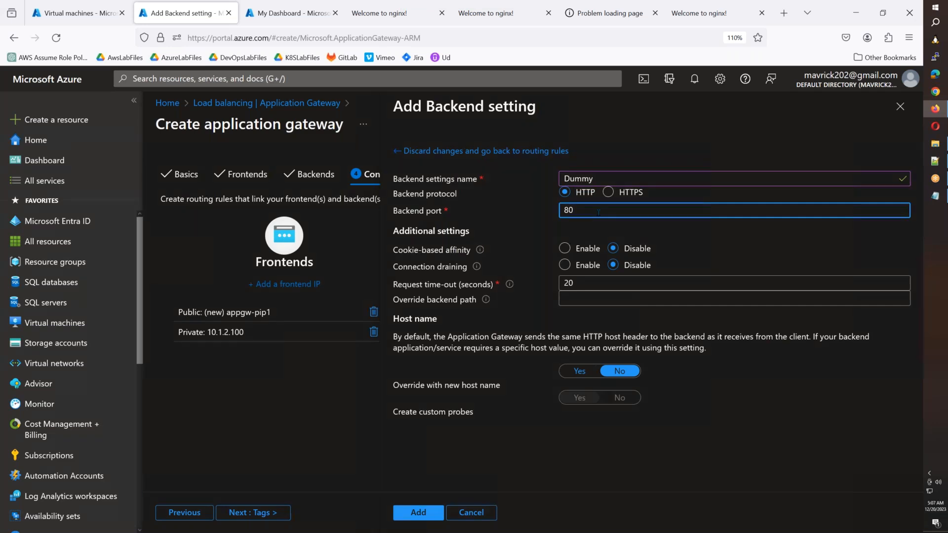
text(80)
click(438, 512)
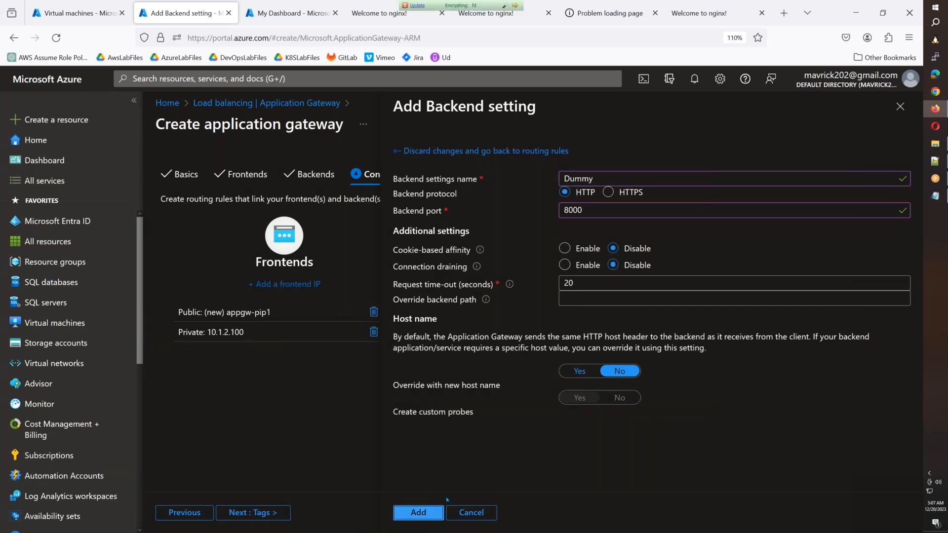
Add the routing rule and create the application gateway without any tags
click(420, 513)
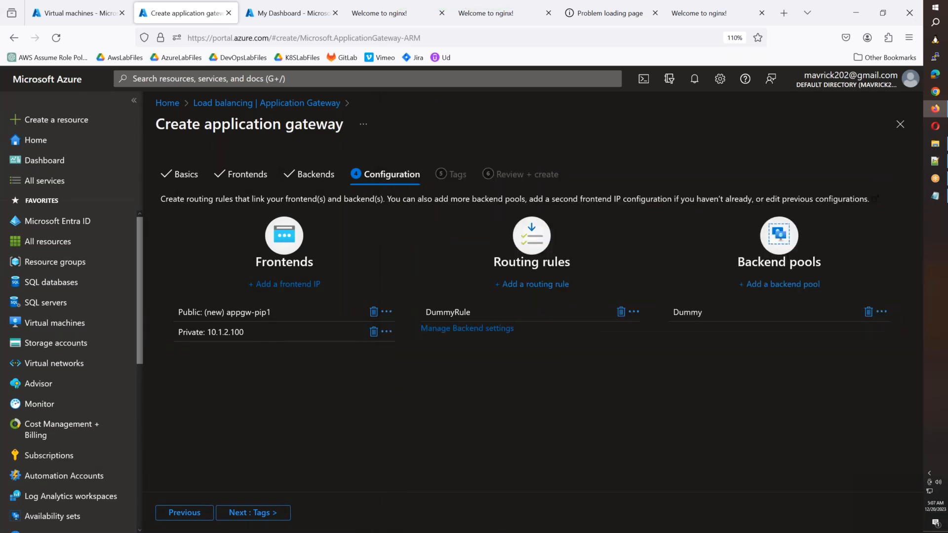
click(249, 515)
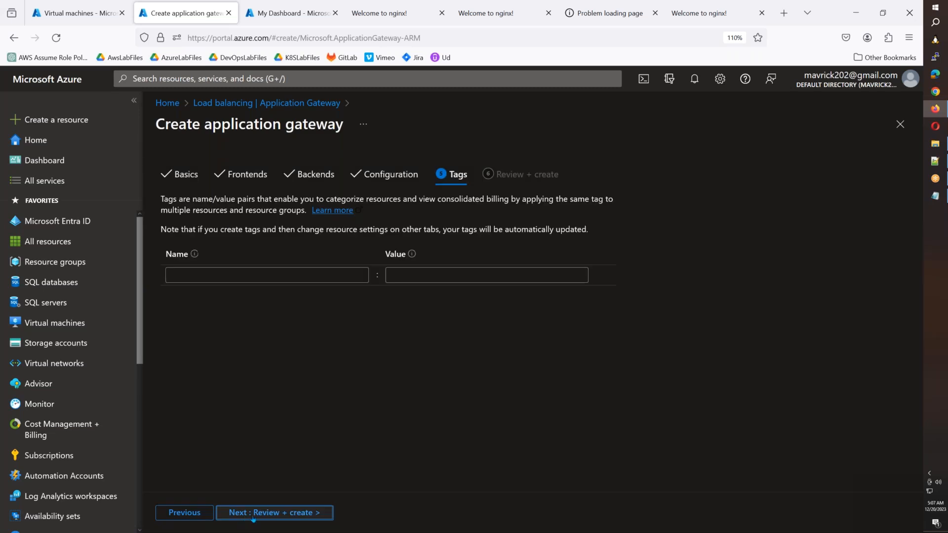
click(262, 514)
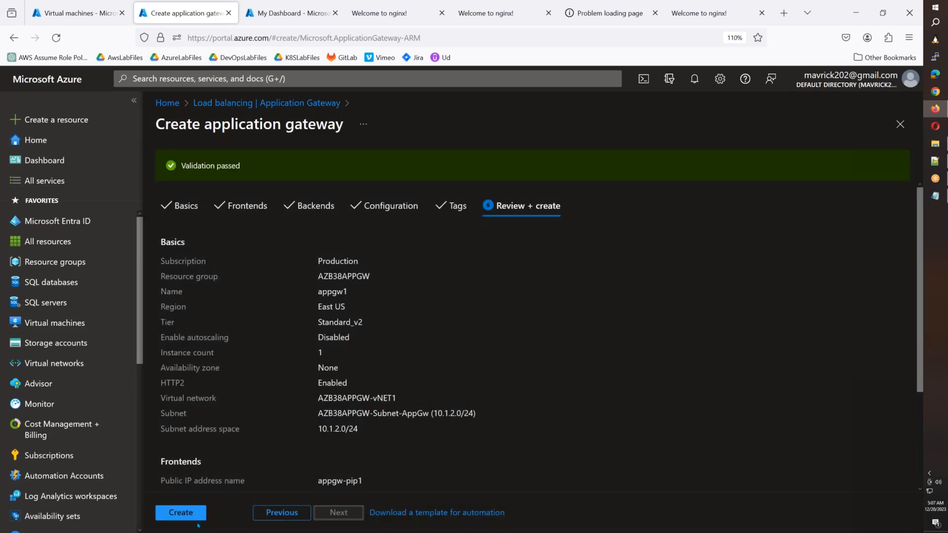
click(195, 515)
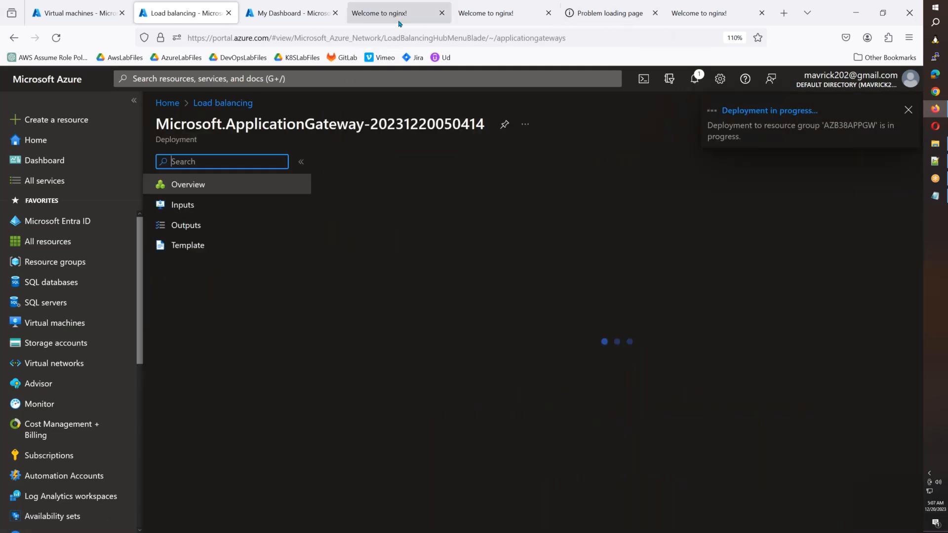
Look through the open nginx welcome pages and reload the problem page at 40.76.254.202
click(388, 23)
click(497, 22)
click(406, 21)
click(484, 16)
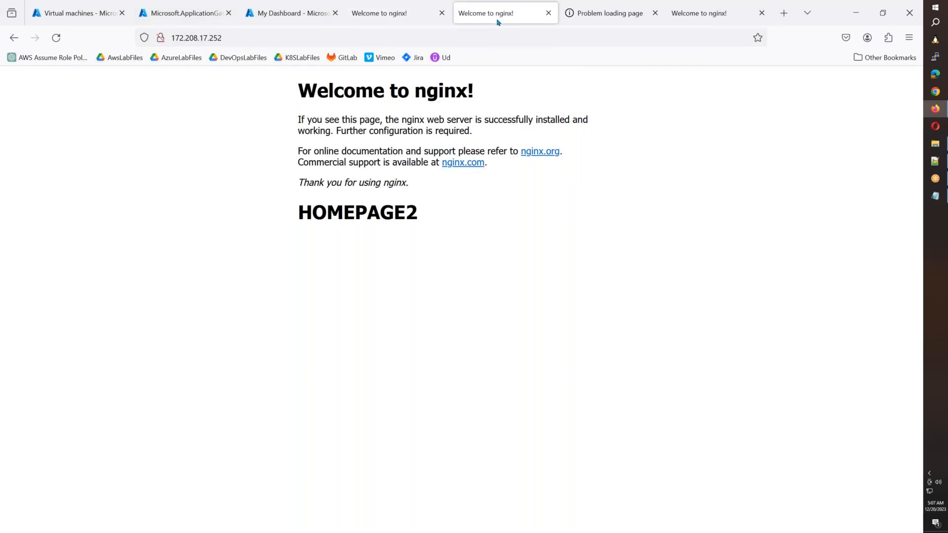
click(626, 17)
click(60, 39)
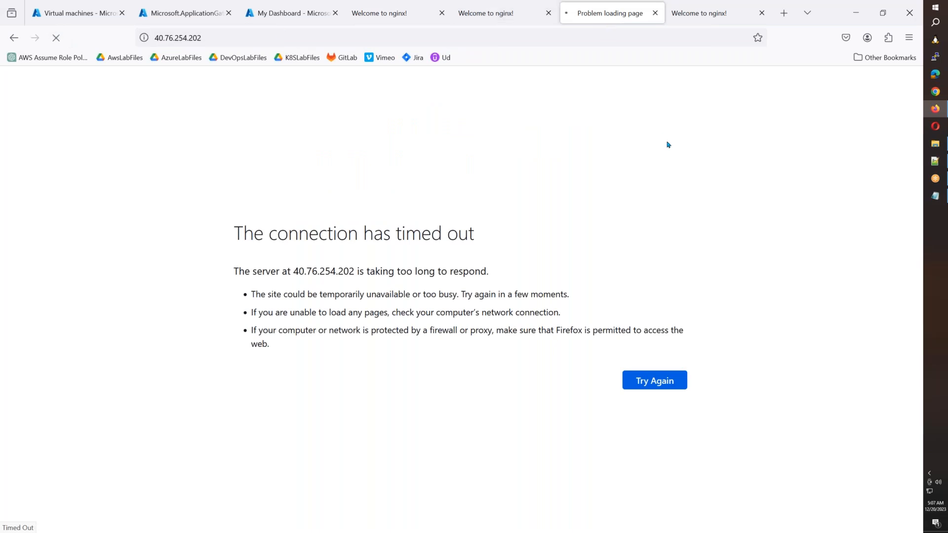
Open Paint and draw a hexagon about 280 × 255 px in the upper middle of the canvas
key(super+r)
text(mspaint)
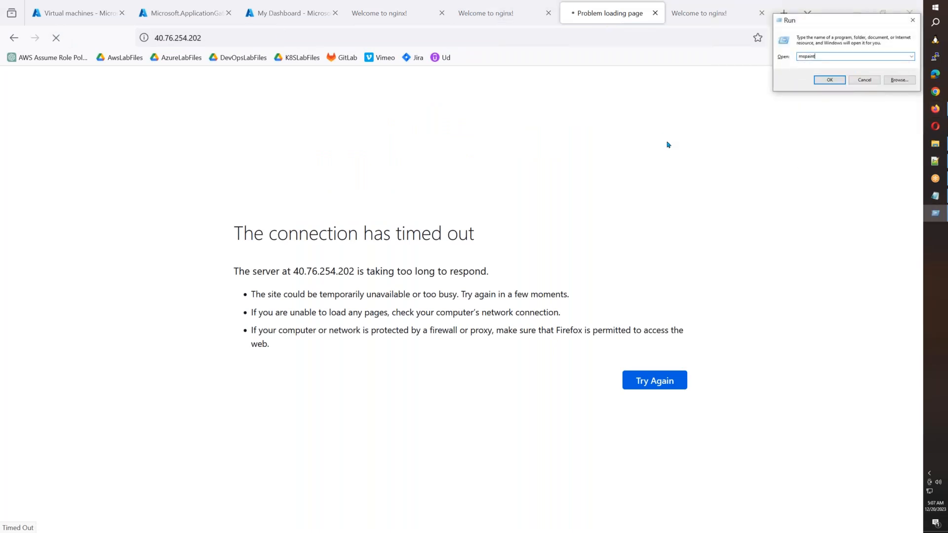
key(Return)
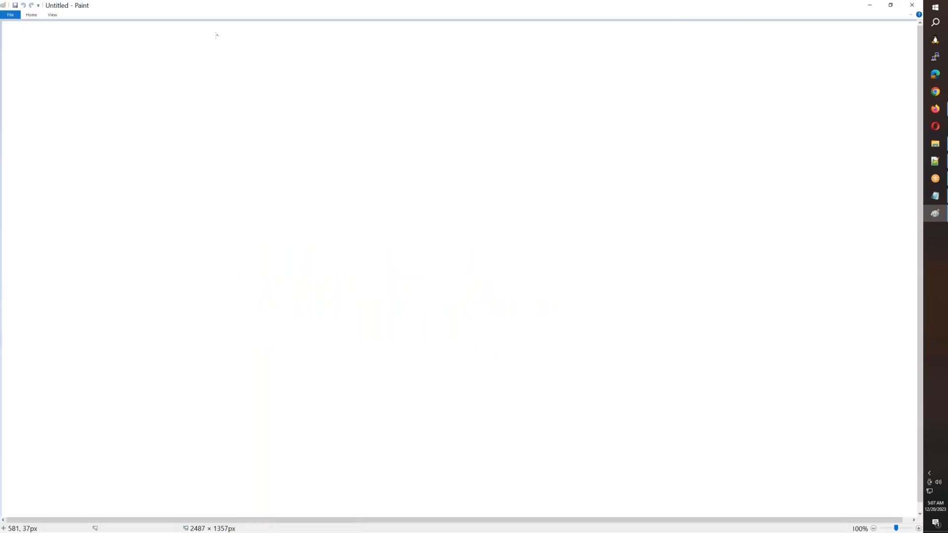
click(31, 15)
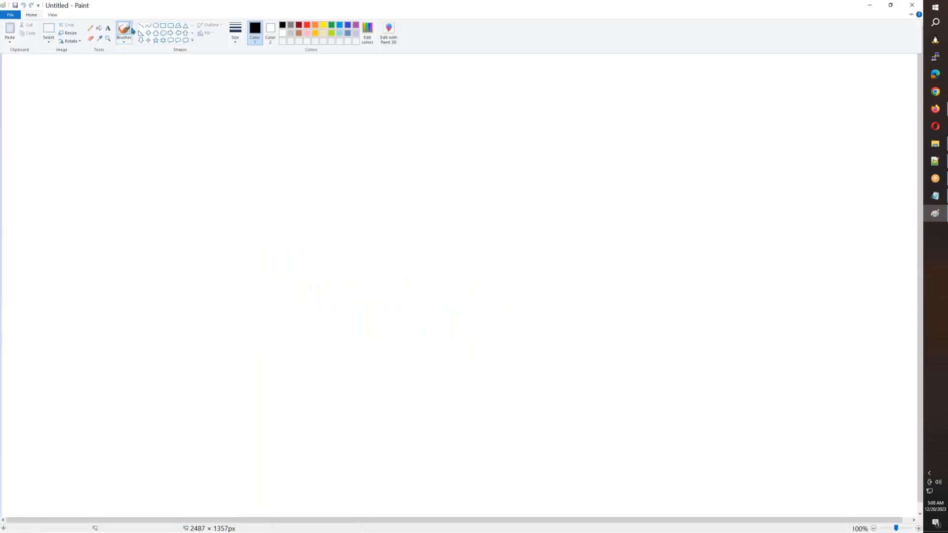
click(170, 26)
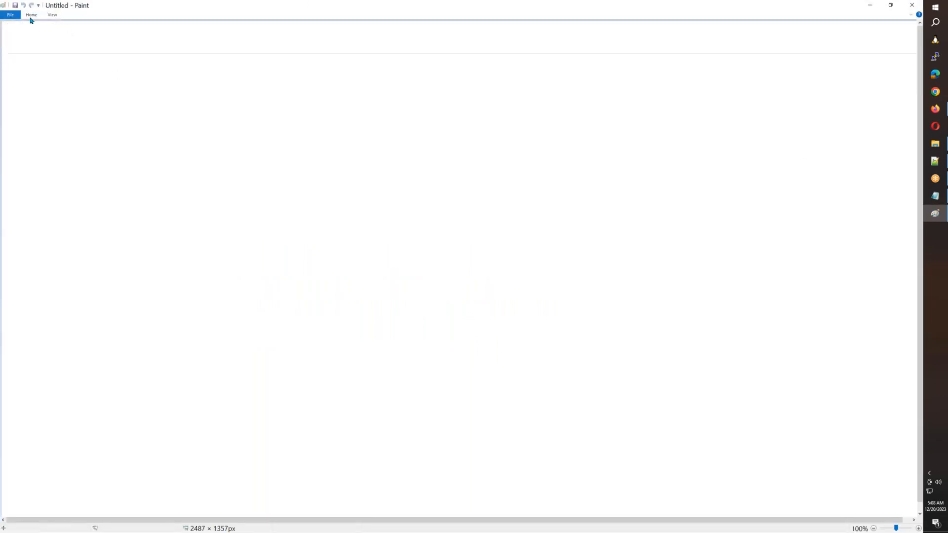
click(31, 18)
click(164, 35)
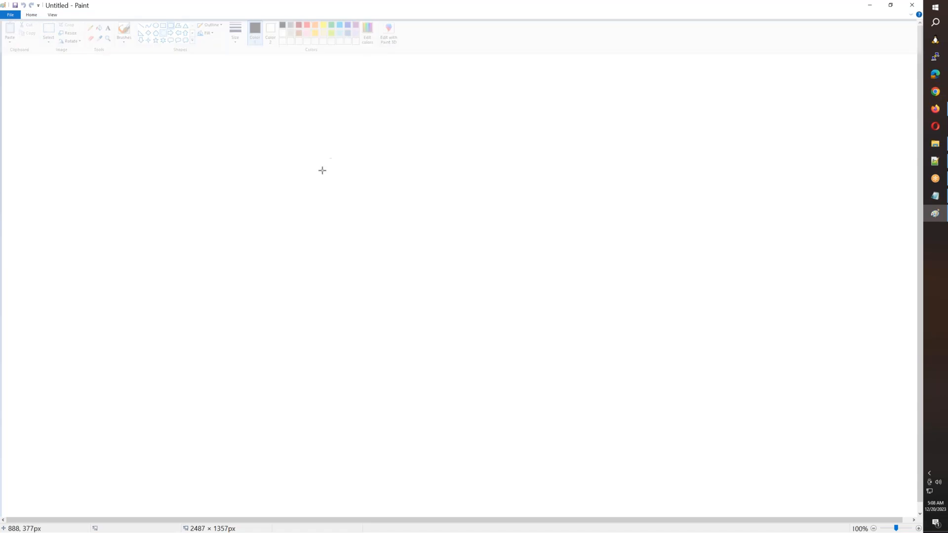
drag(367, 149, 450, 170)
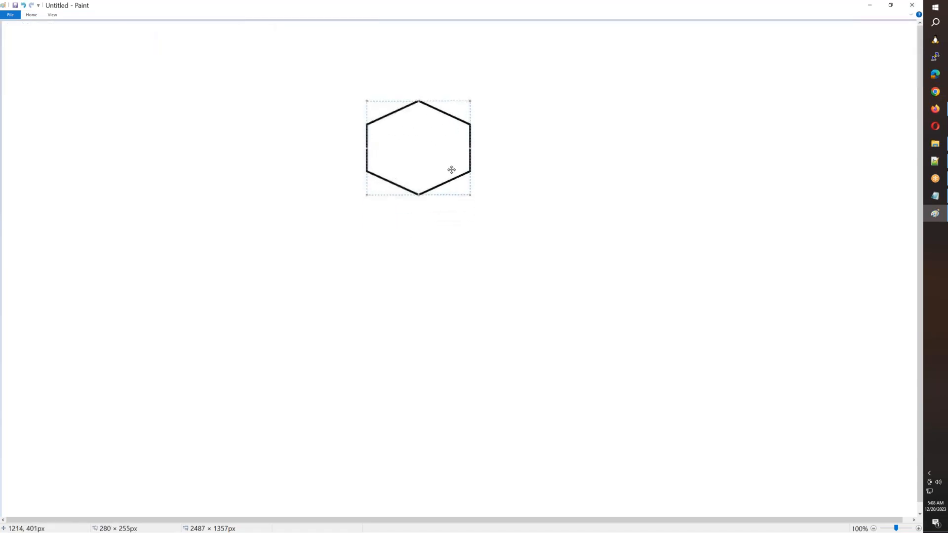
Label the hexagon with the text appgw, centred inside the shape
click(30, 15)
click(107, 28)
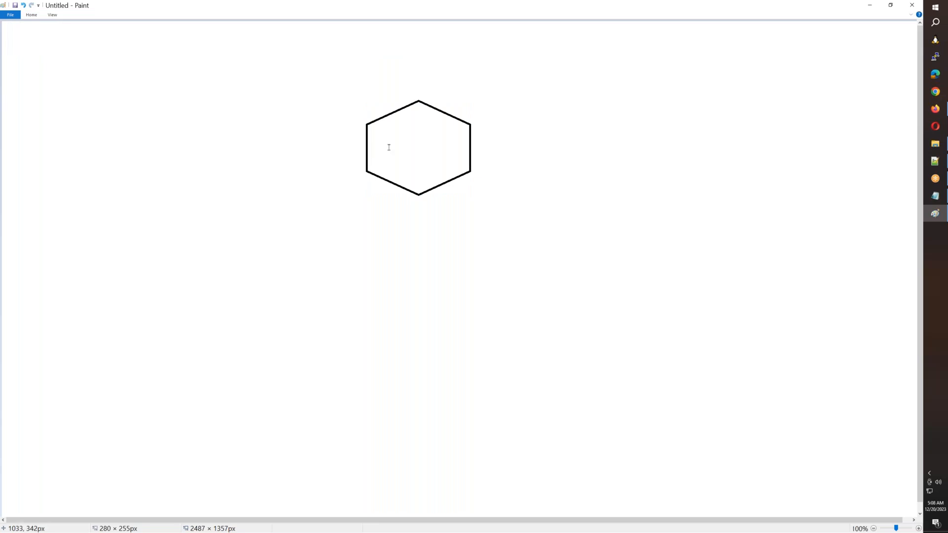
click(390, 147)
text(appgw)
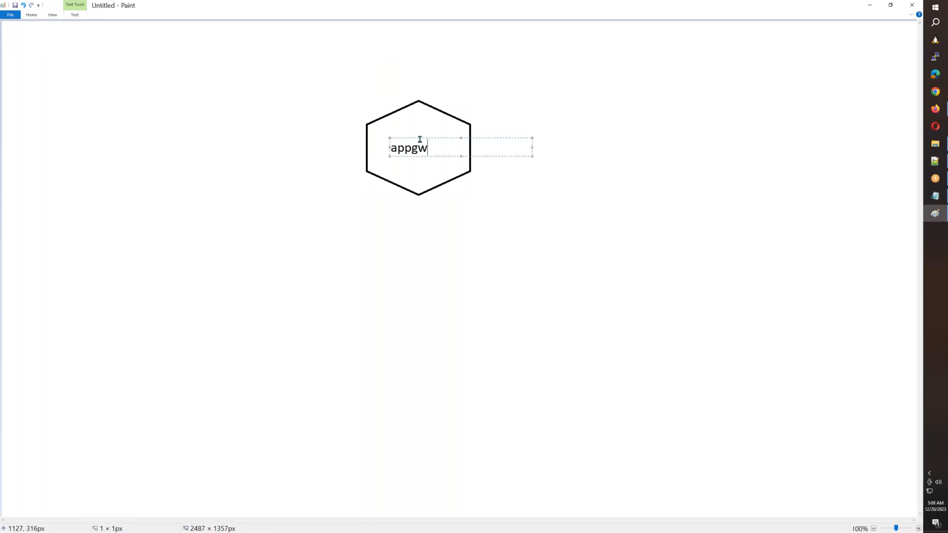
drag(423, 138, 430, 136)
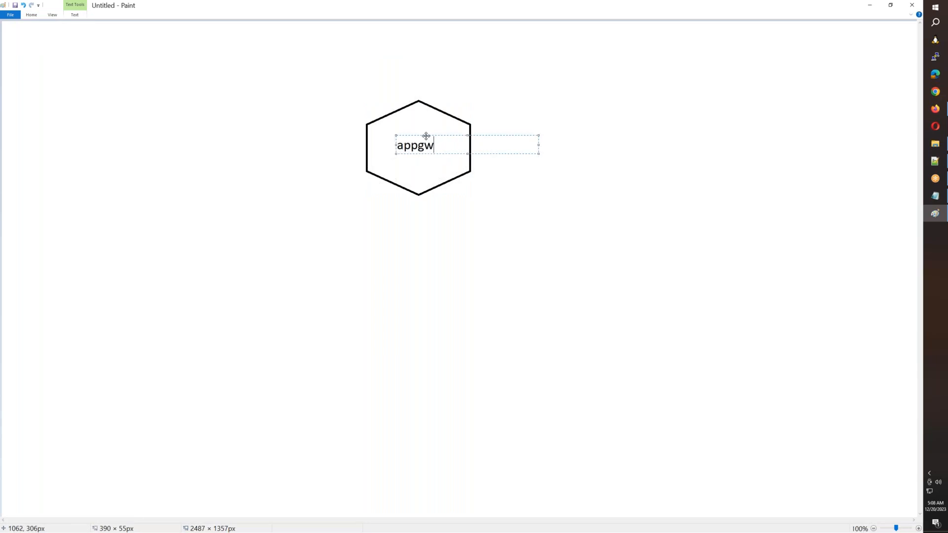
click(22, 24)
click(32, 15)
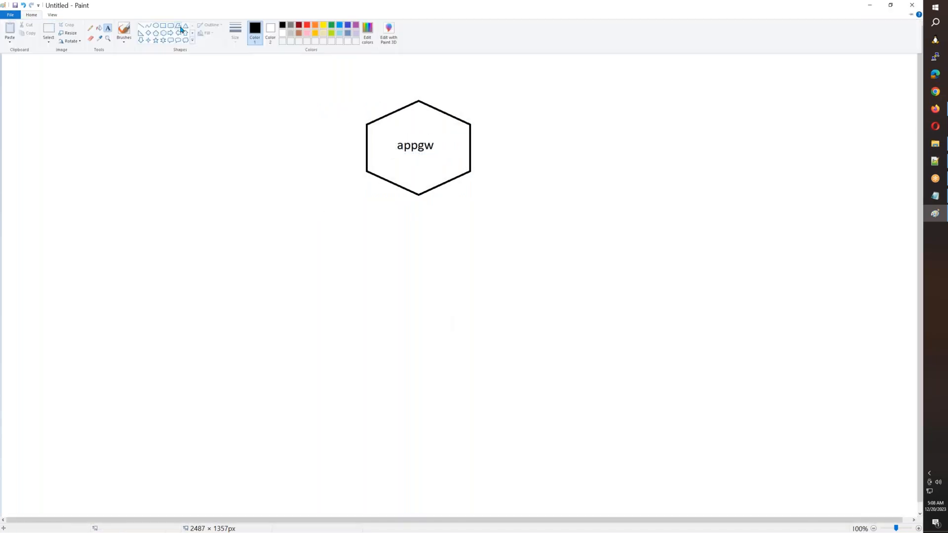
click(172, 27)
drag(189, 325, 312, 407)
click(33, 14)
click(49, 28)
drag(187, 322, 314, 409)
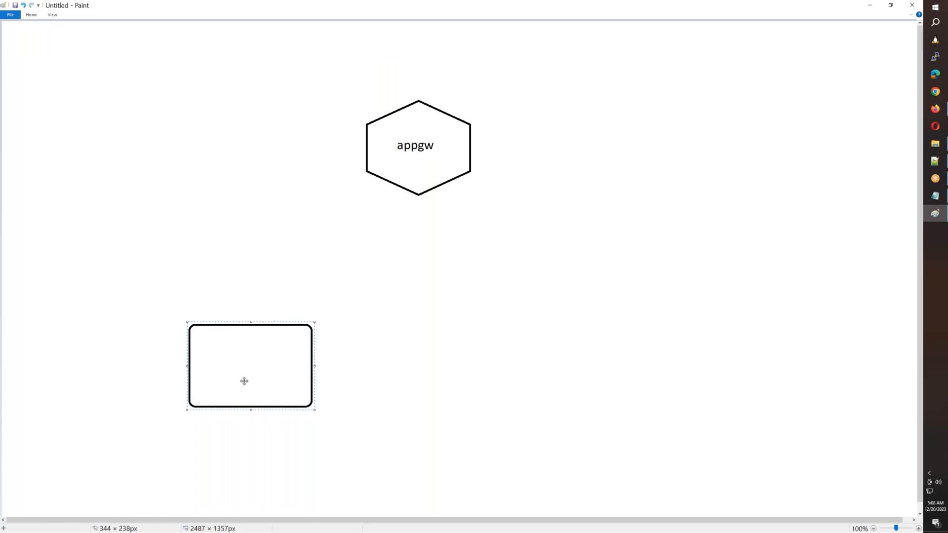
key(Delete)
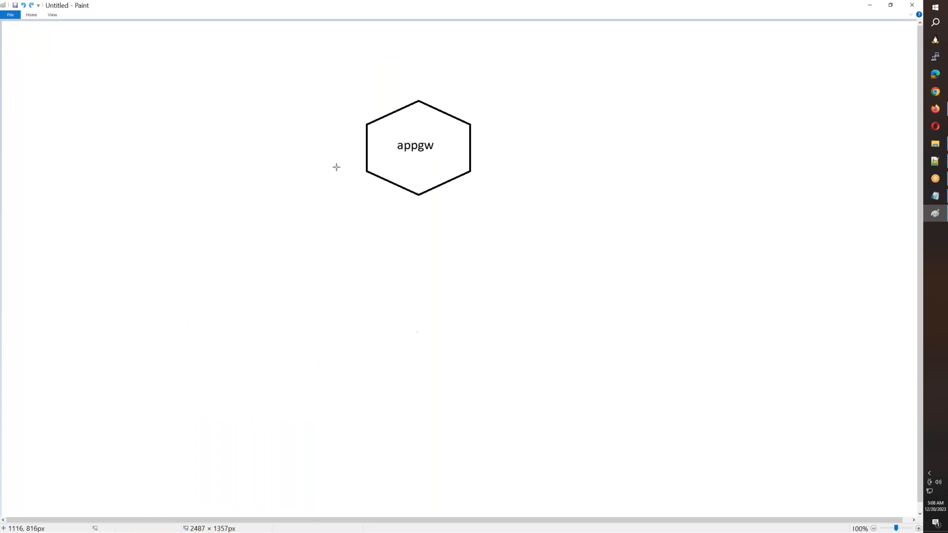
Draw a rounded rectangle about 229 × 208 px below the hexagon, slightly to its left
click(29, 14)
click(170, 27)
drag(339, 275, 381, 330)
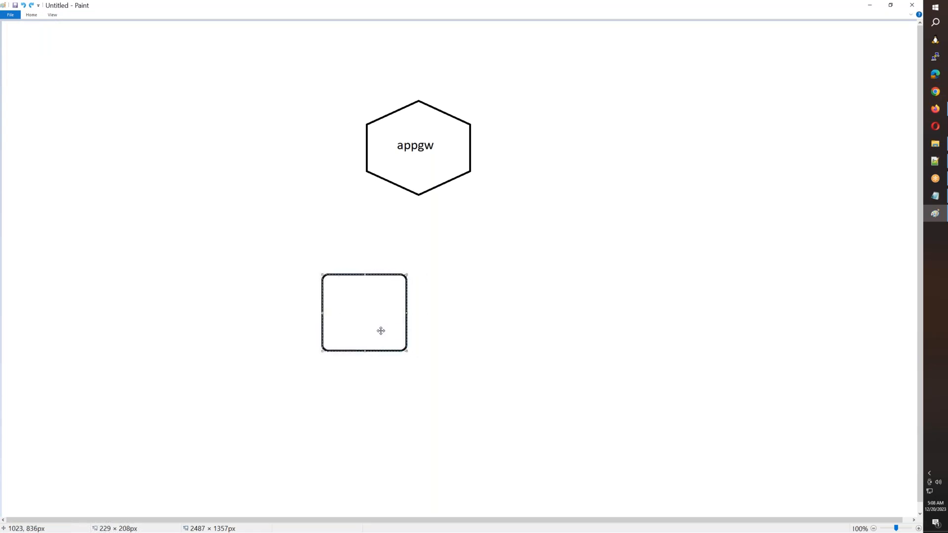
Duplicate the rounded rectangle and place the copy level with it on its right side, leaving a small gap
click(31, 17)
click(51, 31)
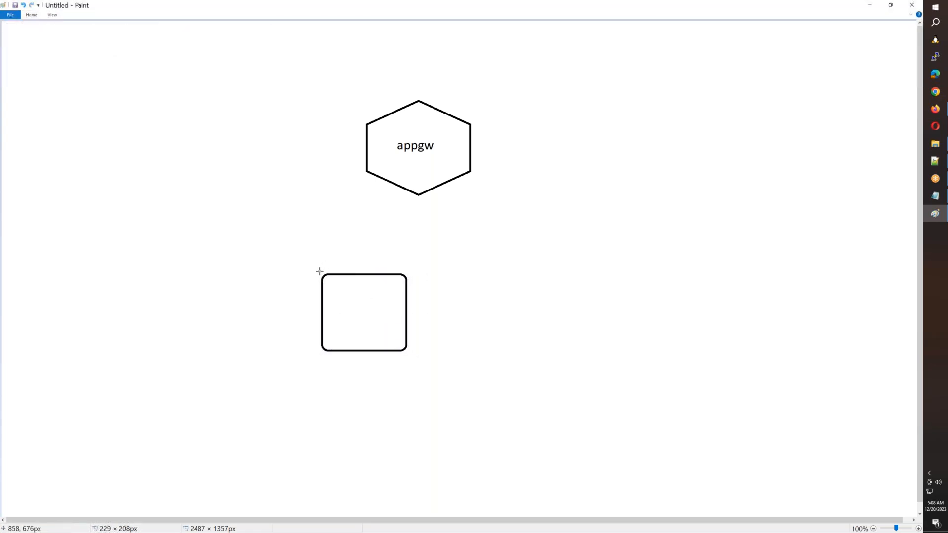
drag(320, 271, 500, 336)
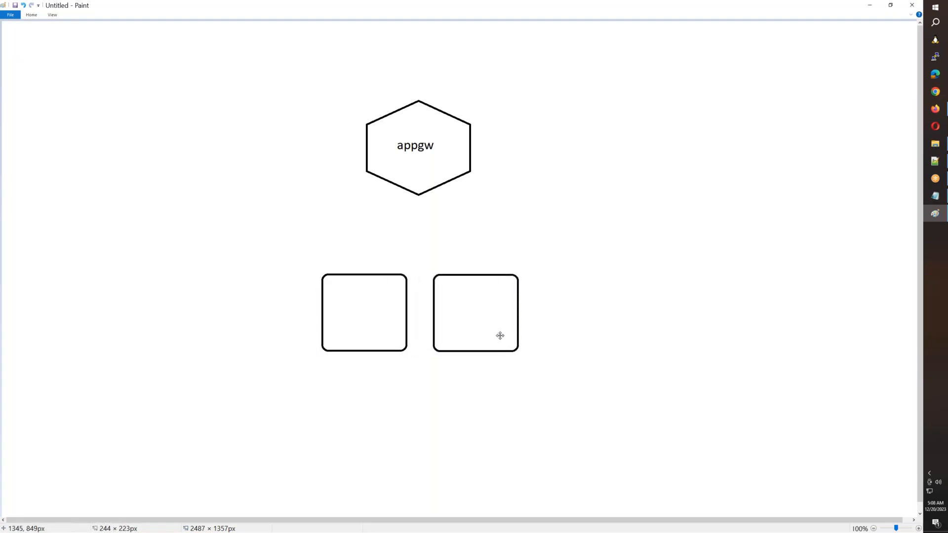
Add the text HOMEPAGE-1 inside the left rounded rectangle and select the whole label
click(31, 15)
click(108, 29)
click(327, 304)
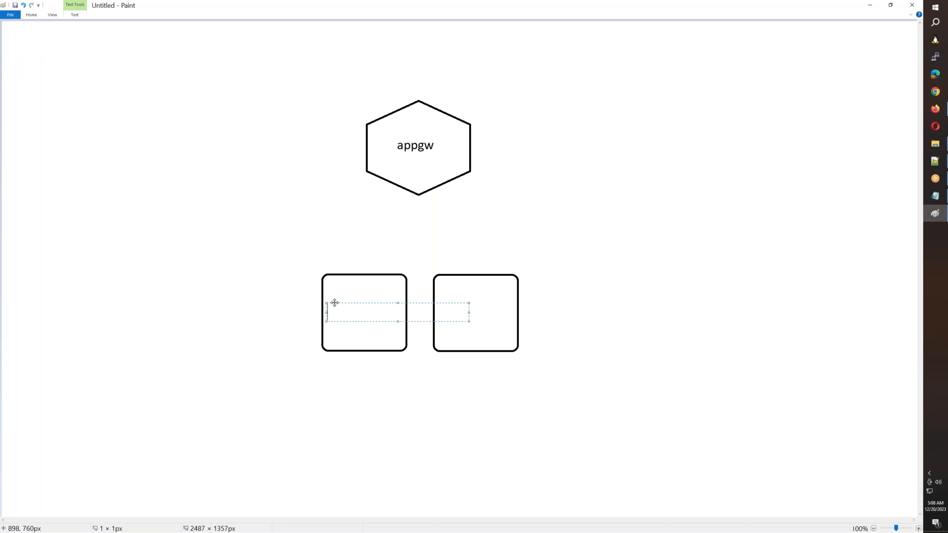
text(HOMEPAGE-1)
key(ctrl+a)
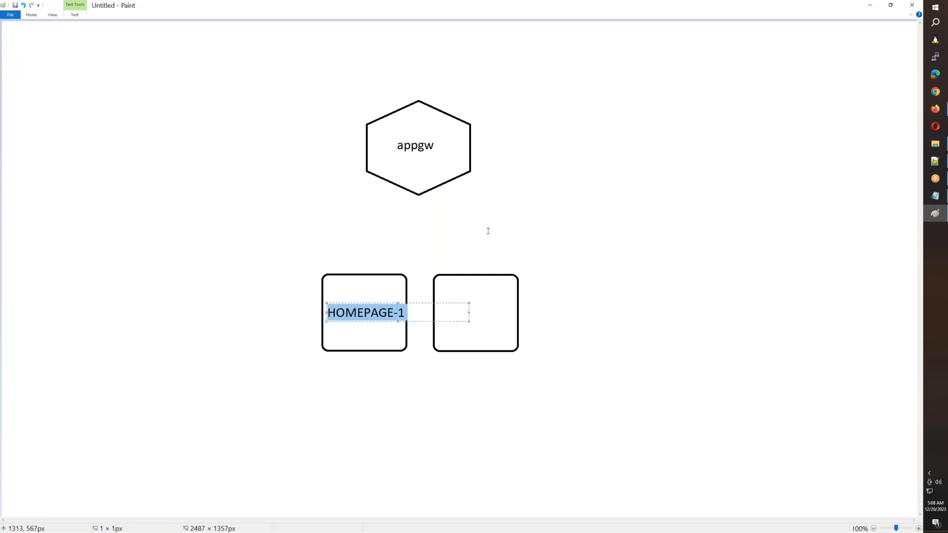
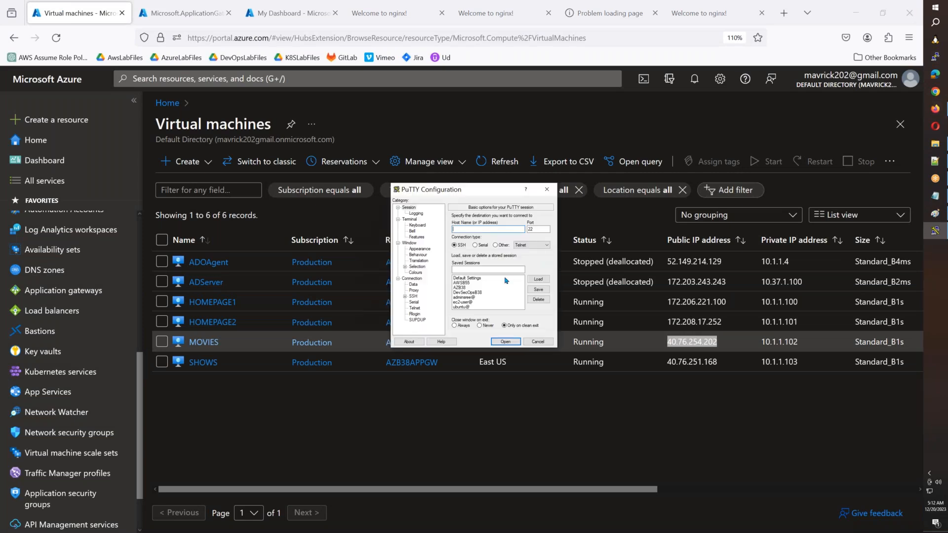
In PuTTY, load the stored admin session, connect to 40.76.254.202, accept the host key and log in with the account password
click(464, 297)
click(539, 279)
click(485, 231)
text(40.76.254.202)
click(505, 342)
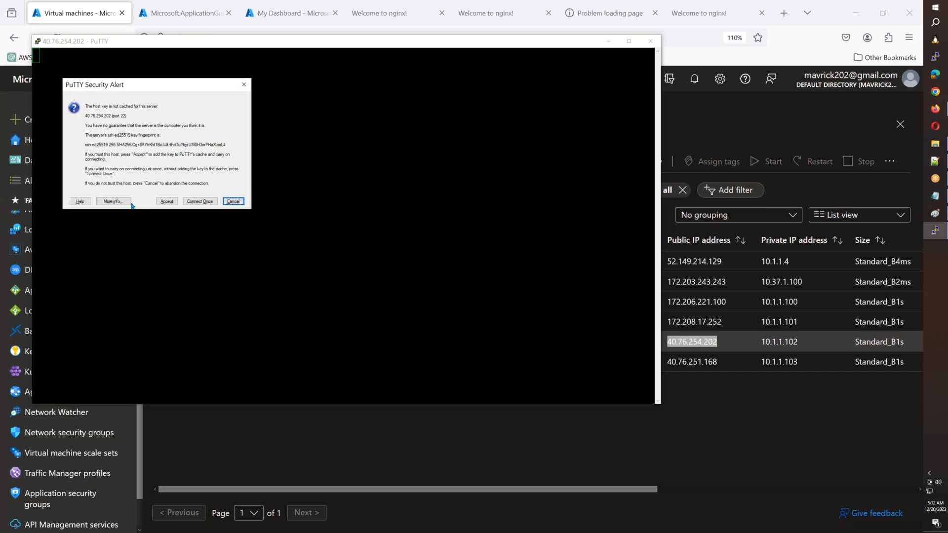
click(166, 201)
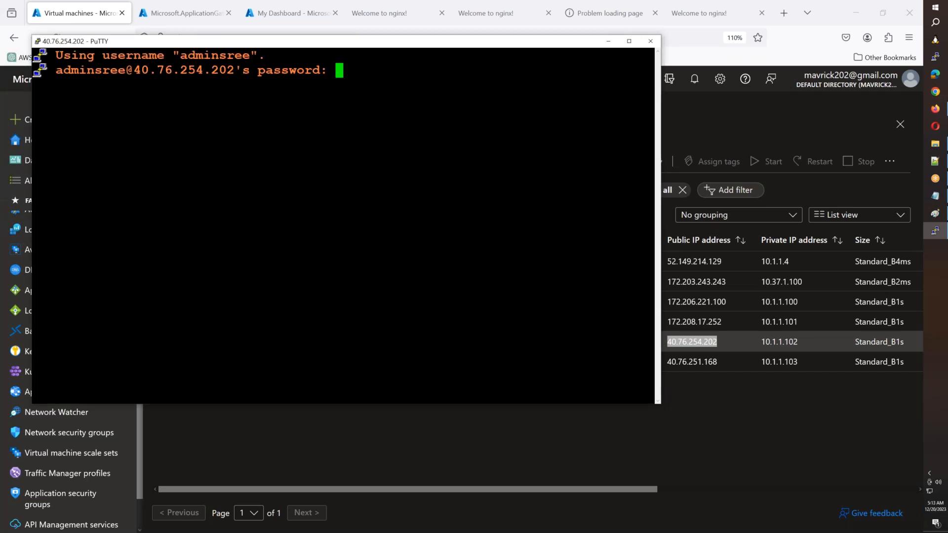
key(Return)
Become root with sudo su -, change to /var/www/html/ and list its contents
text(sudo su -)
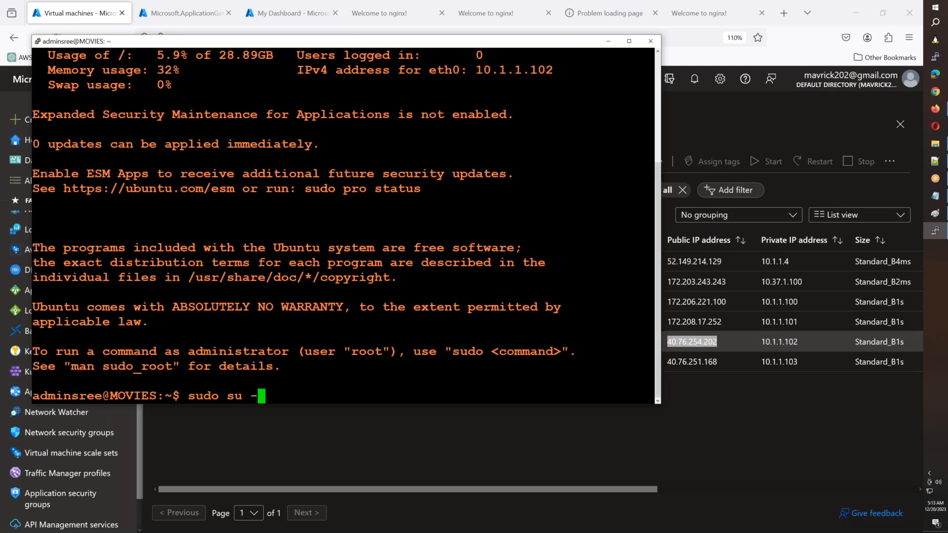
key(Return)
text(cd )
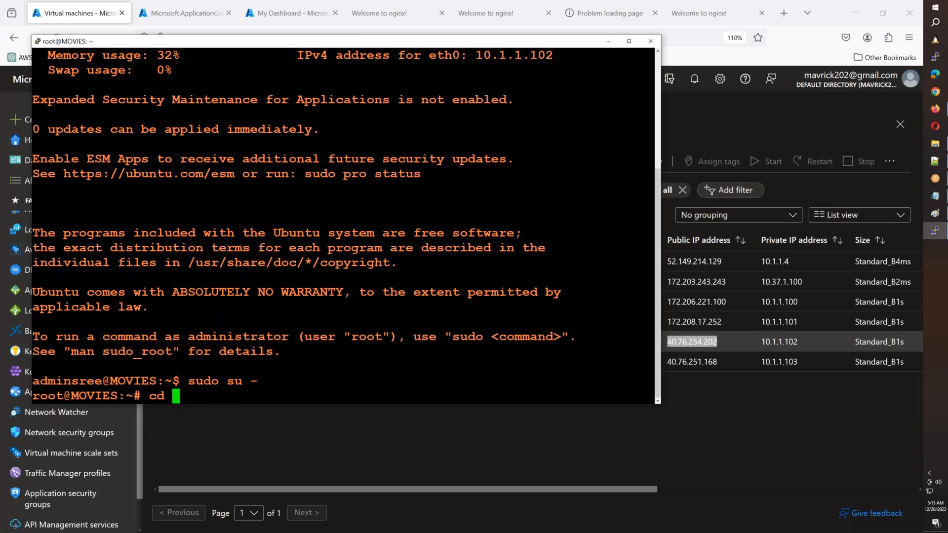
text(/var/www/html/)
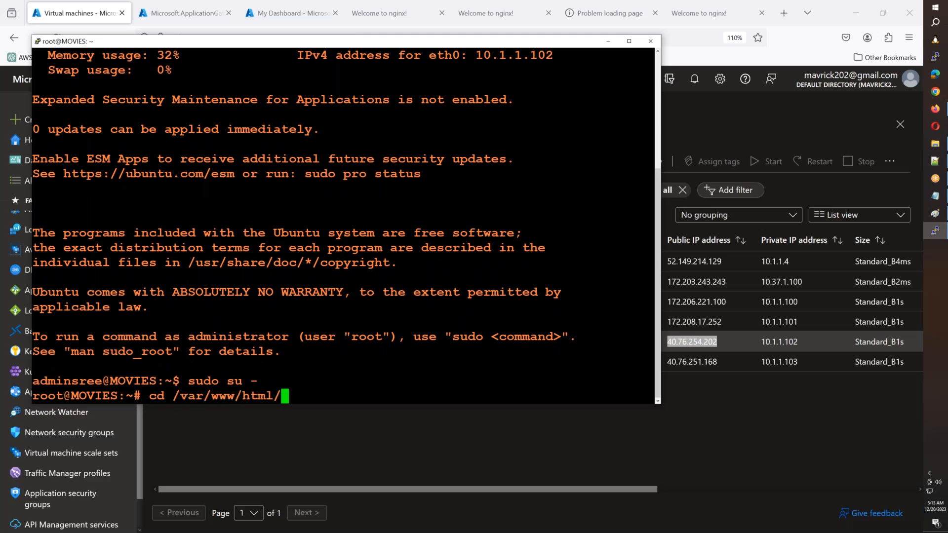
key(Return)
text(ls)
key(Return)
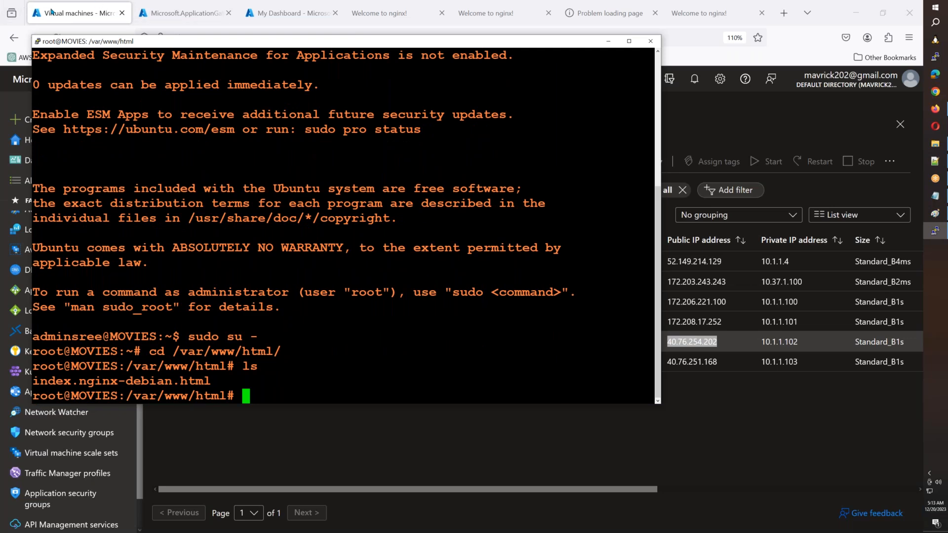
Switch to Firefox and open the MOVIES virtual machine in the Azure portal
click(52, 11)
click(207, 344)
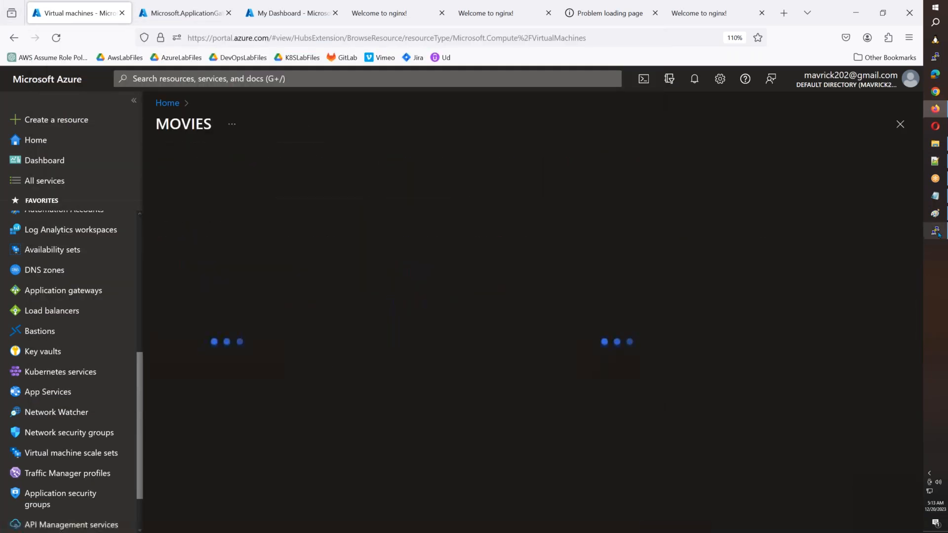
Switch to Notepad++, set the MOVIES command's --nsg value to ${RG}_NSG1 in 1-1-1.sh, and save the script
key(alt+Tab)
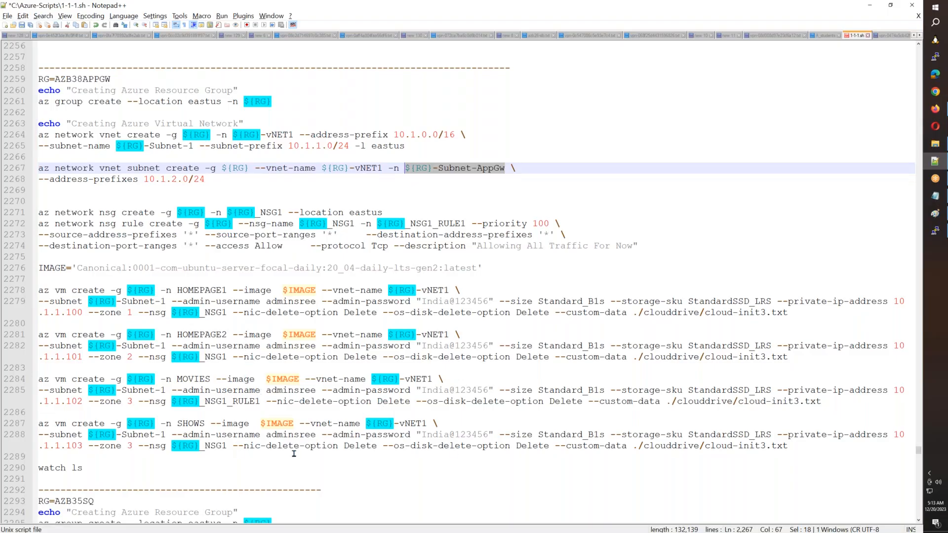
drag(259, 404, 170, 404)
click(232, 403)
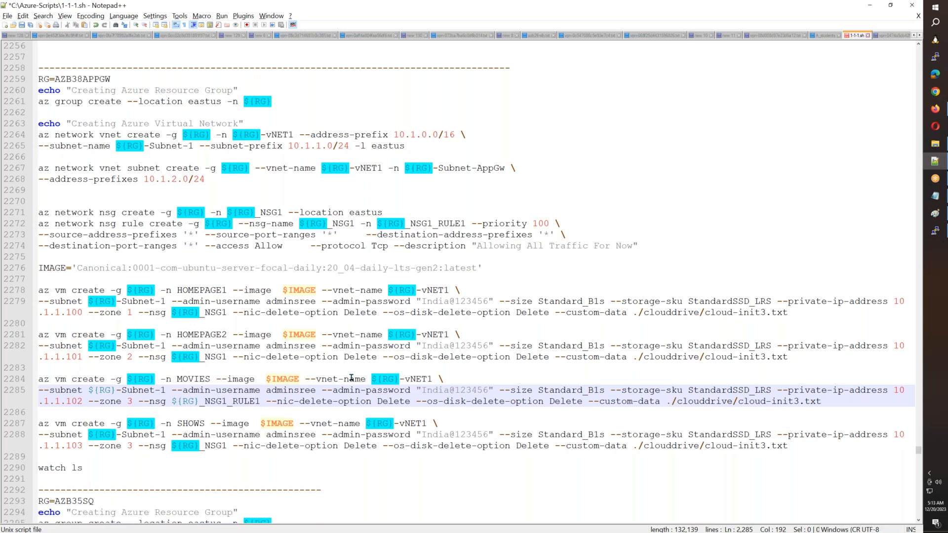
click(260, 401)
key(BackSpace)
key(BackSpace)
key(BackSpace)
key(BackSpace)
key(BackSpace)
key(ctrl+s)
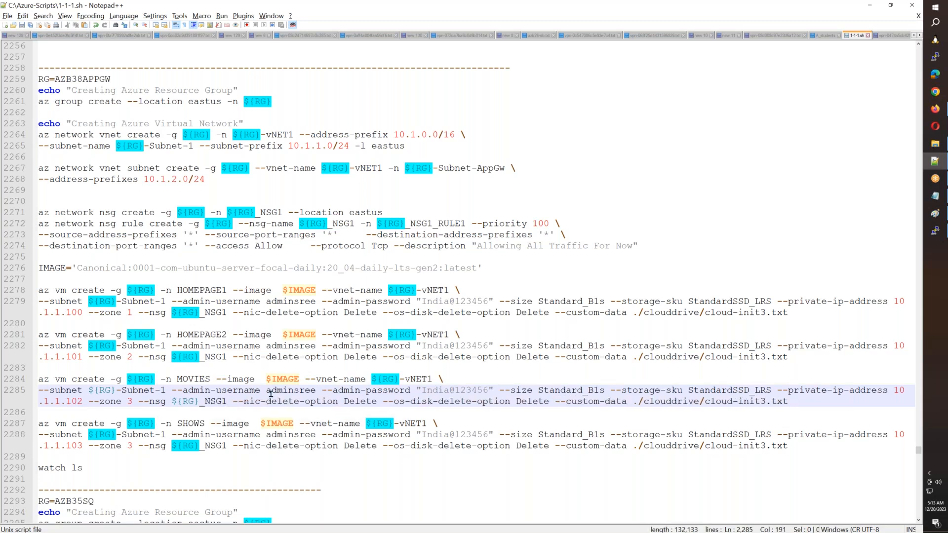
Back in Firefox, add an inbound rule allowing destination port 80 from any source in the MOVIES machine's networking settings
key(alt+Tab)
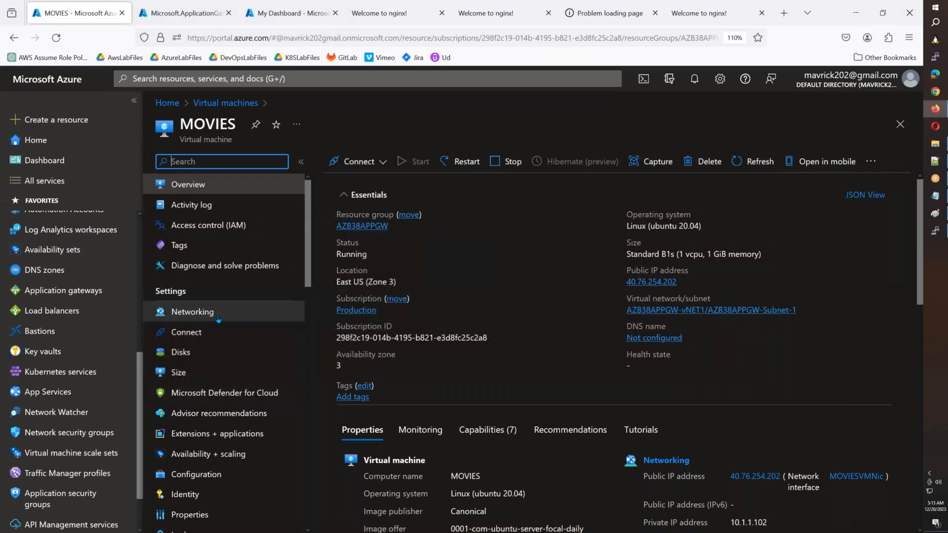
click(218, 316)
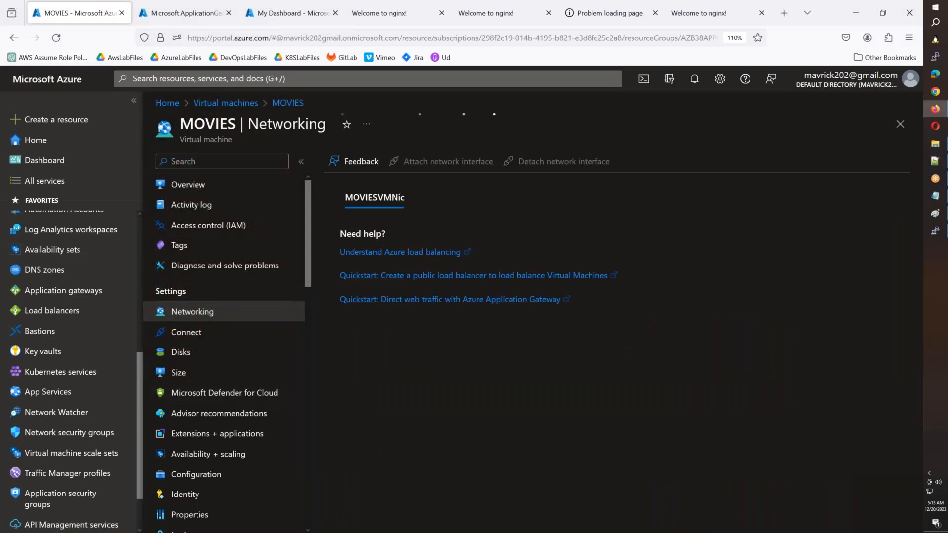
click(833, 350)
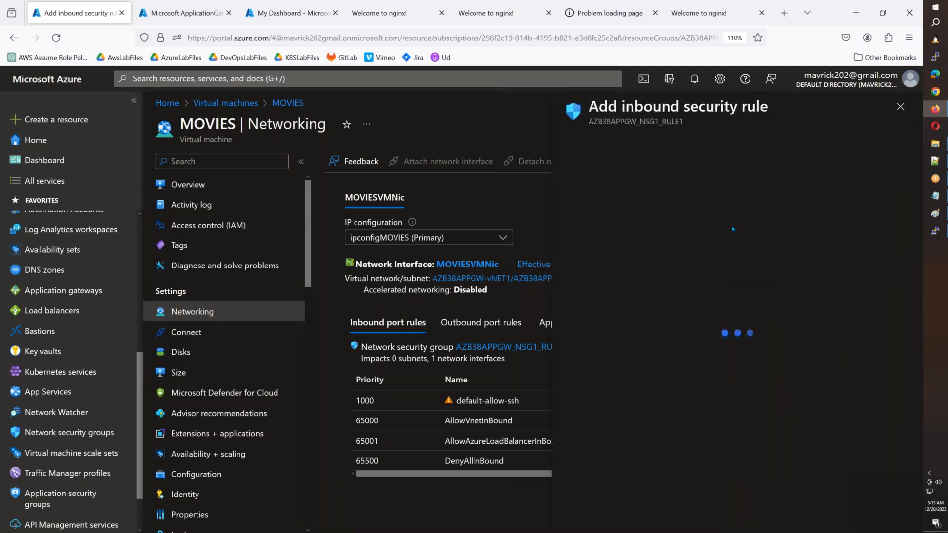
click(597, 321)
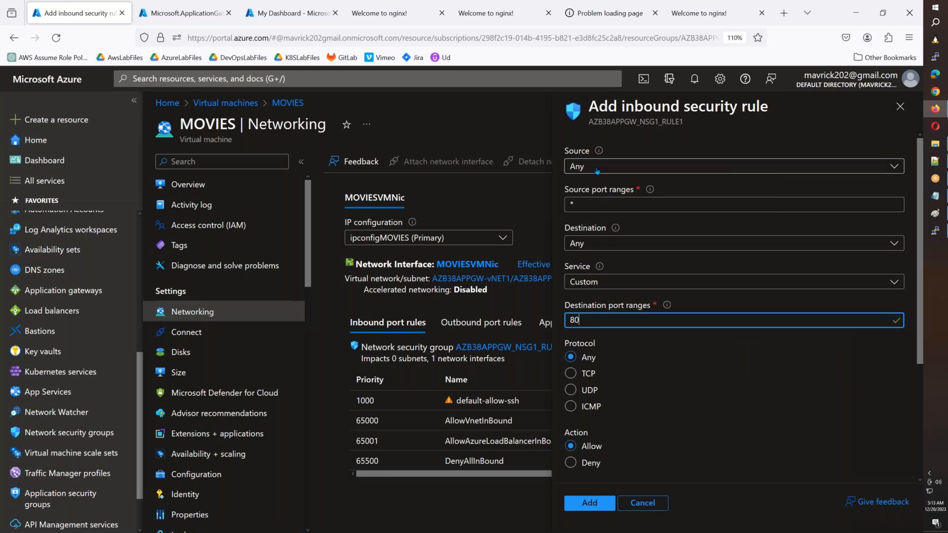
scroll(606, 247, down, 3)
click(590, 503)
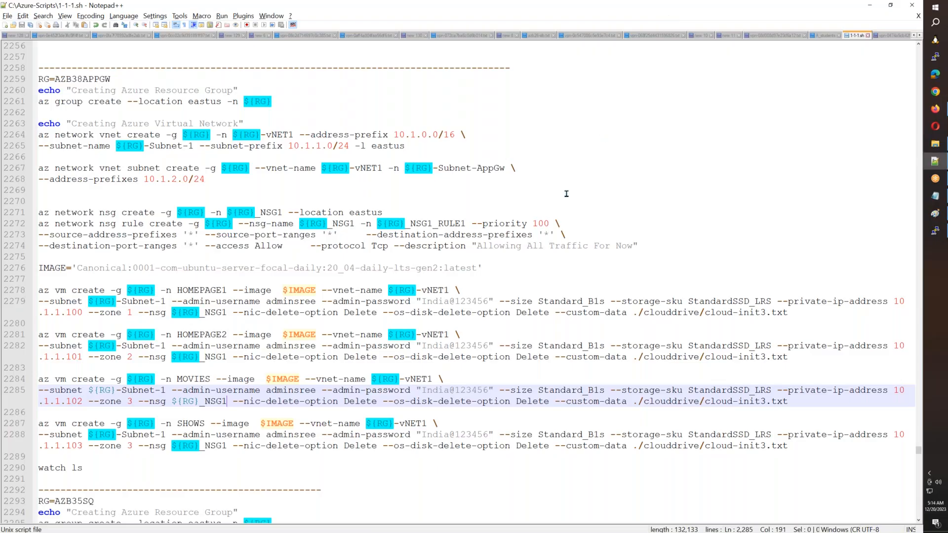
Switch to PuTTY, create a movies directory in /var/www/html and move index.nginx-debian.html into it
click(936, 231)
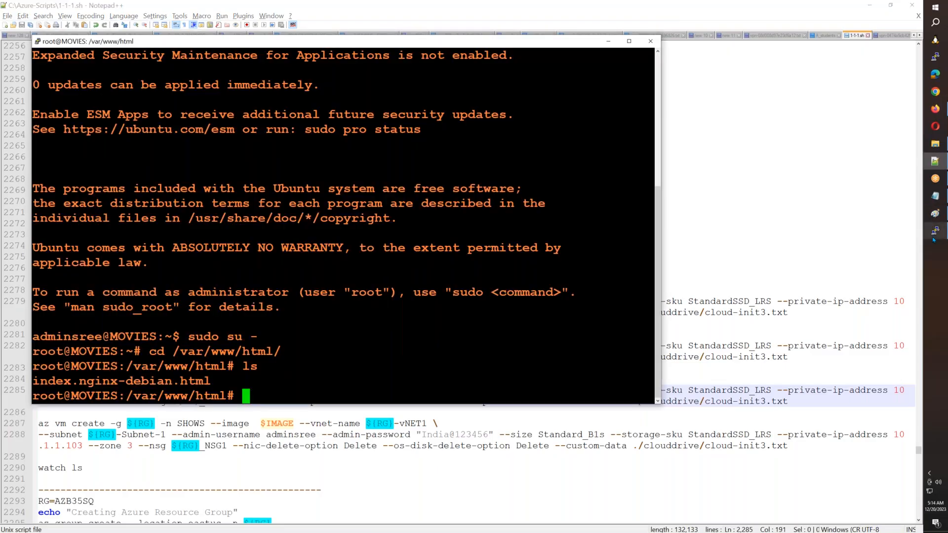
text(mkdir movies)
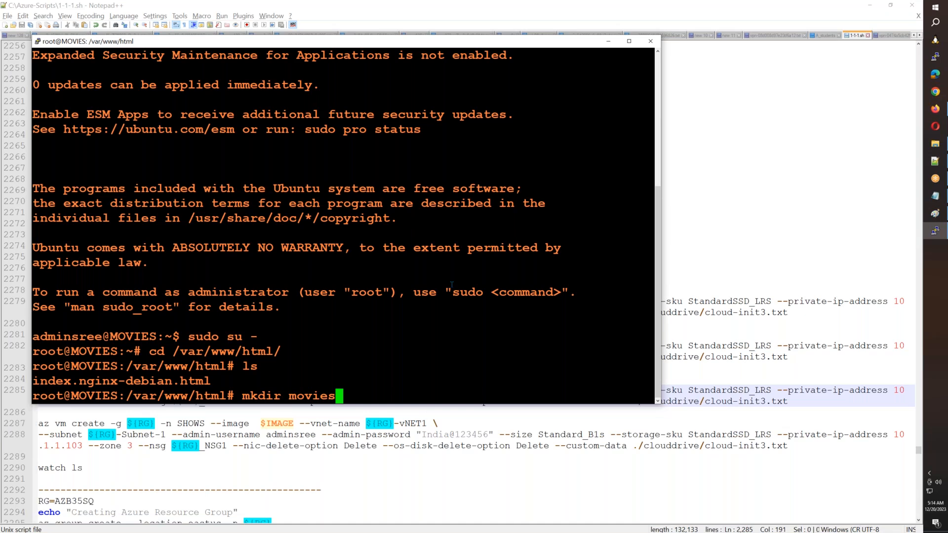
key(Return)
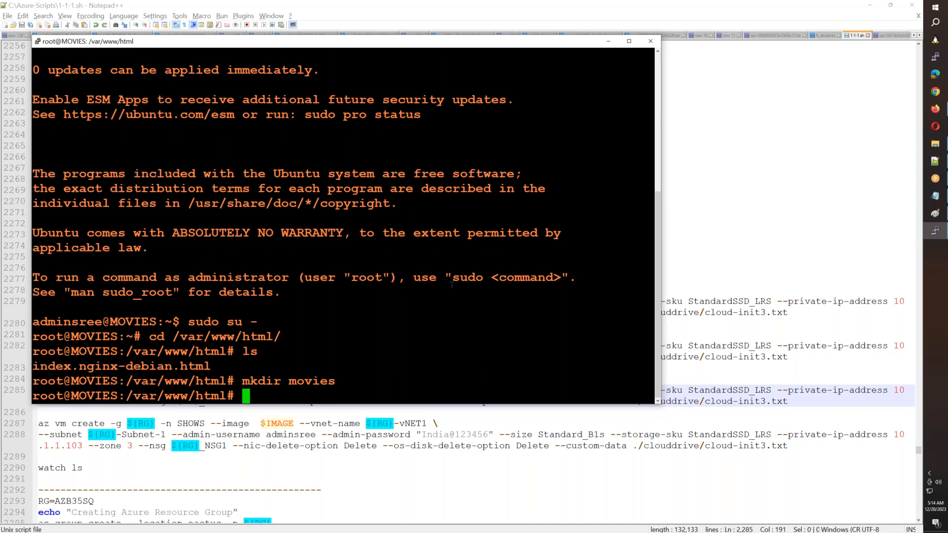
text(mv )
text(index.nginx-debian.html movies/)
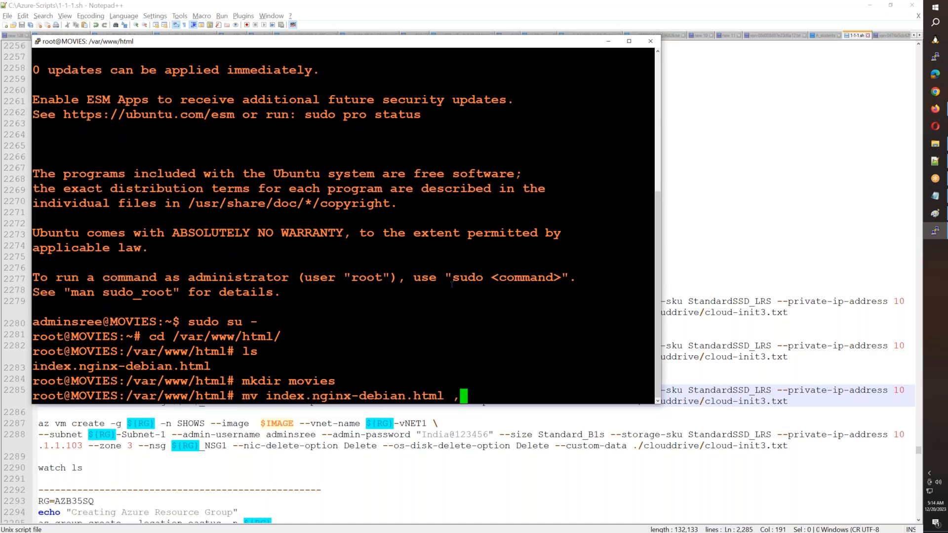
key(Return)
Open movies/index.nginx-debian.html in nano and replace the page title with MOVIES-1
text(nano movies/)
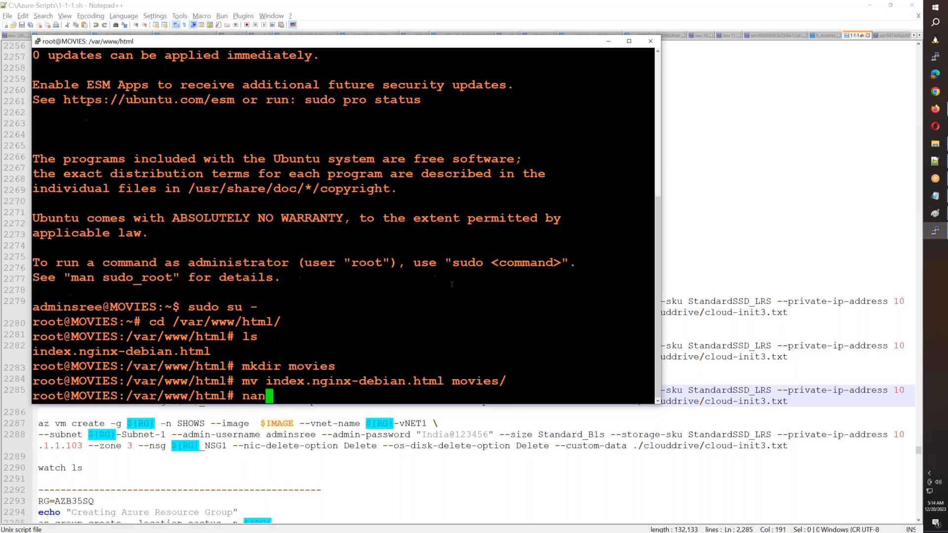
key(Tab)
key(Return)
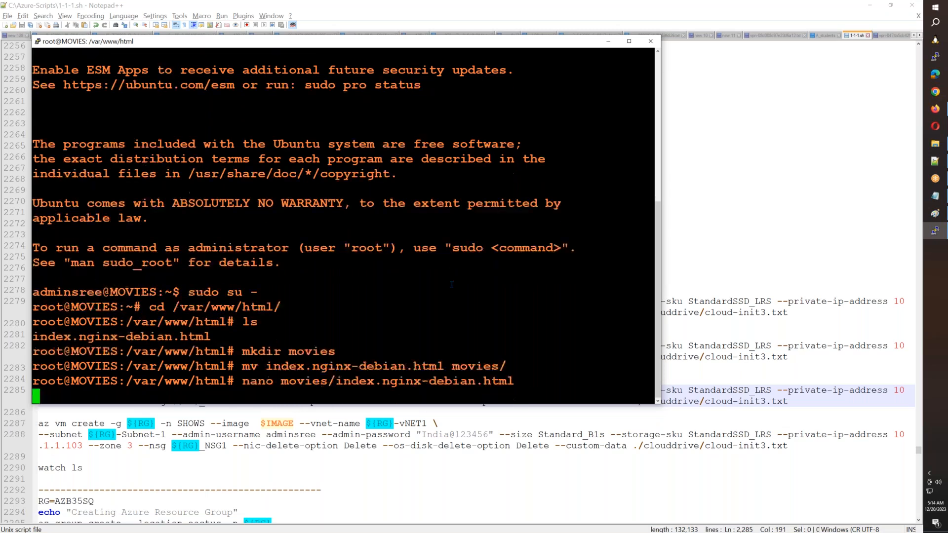
key(Down)
key(Down)
key(Down)
key(Right)
key(Right)
key(Right)
key(Right)
key(Right)
key(Right)
key(Right)
key(Right)
key(Right)
key(Right)
key(Right)
key(Right)
key(Right)
key(Right)
key(Right)
key(Right)
key(Right)
key(Right)
key(Right)
key(Right)
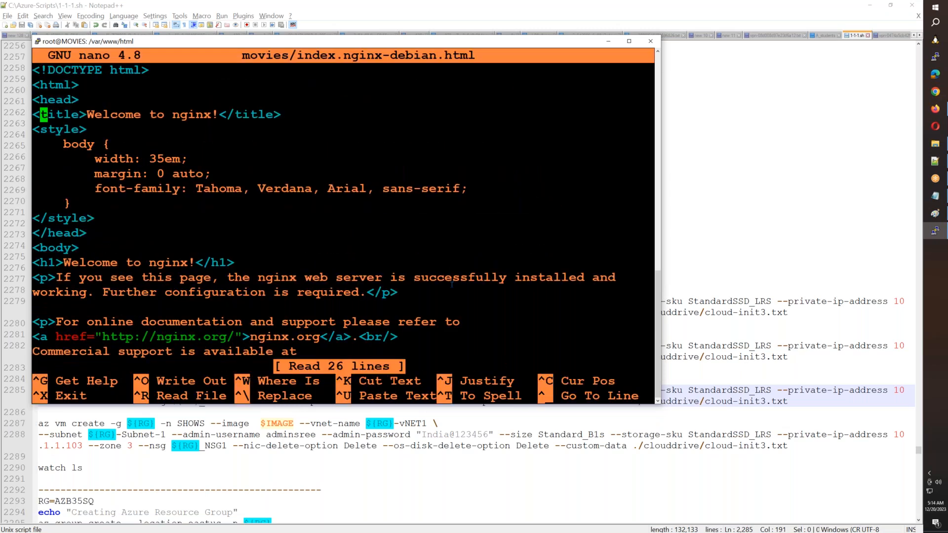
key(Right)
key(Right)
key(Right)
key(BackSpace)
key(BackSpace)
key(BackSpace)
key(BackSpace)
key(BackSpace)
key(BackSpace)
key(BackSpace)
key(BackSpace)
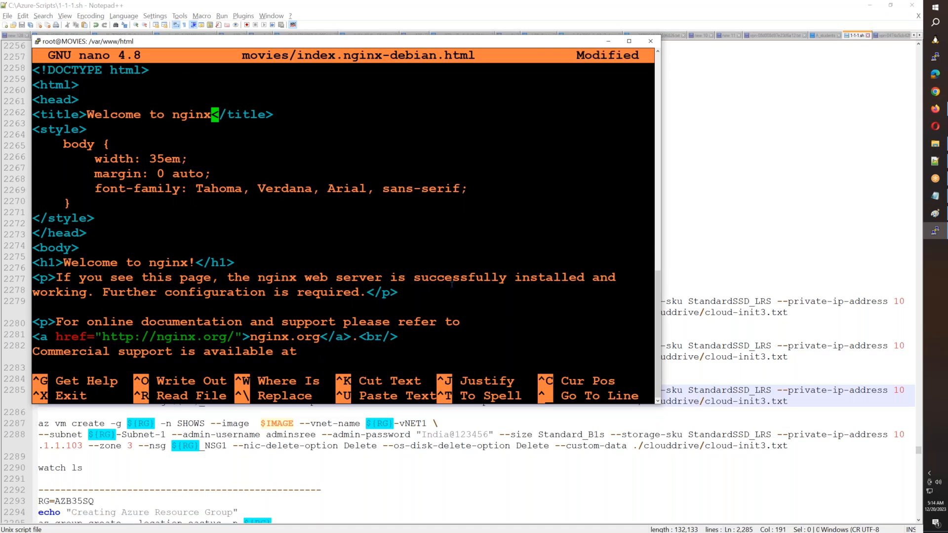
key(BackSpace)
key(BackSpace)
key(BackSpace)
key(BackSpace)
key(BackSpace)
key(BackSpace)
key(BackSpace)
key(BackSpace)
key(BackSpace)
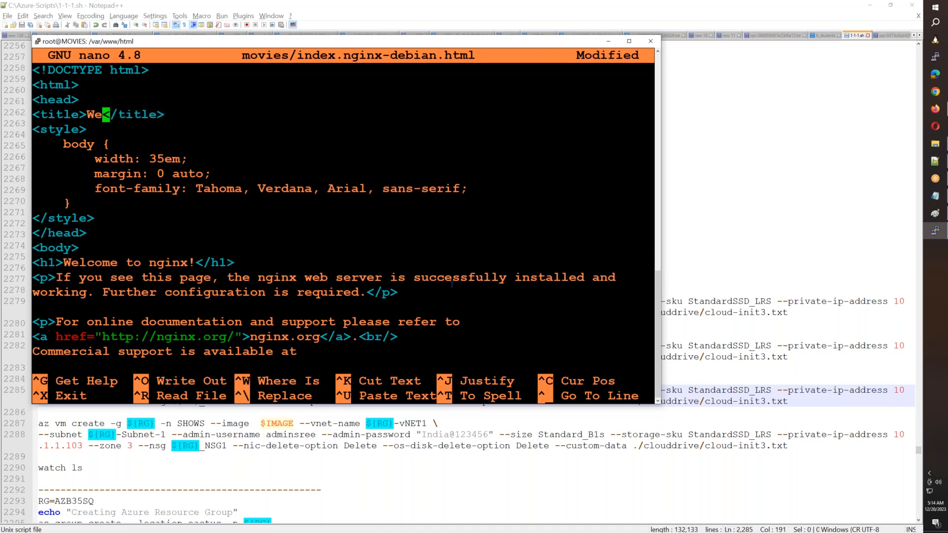
text(MOVIES-1)
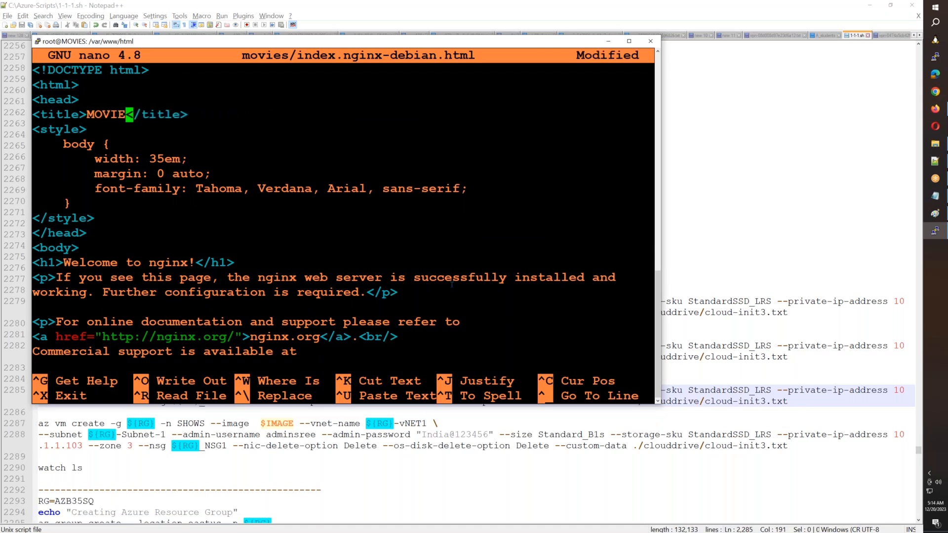
Change the MOVIES heading at the end of the page to MOVIES-1, then save the file and exit nano
key(Down)
key(Down)
key(Down)
key(Down)
key(Down)
key(Down)
key(Down)
key(Down)
key(Down)
key(Down)
key(Down)
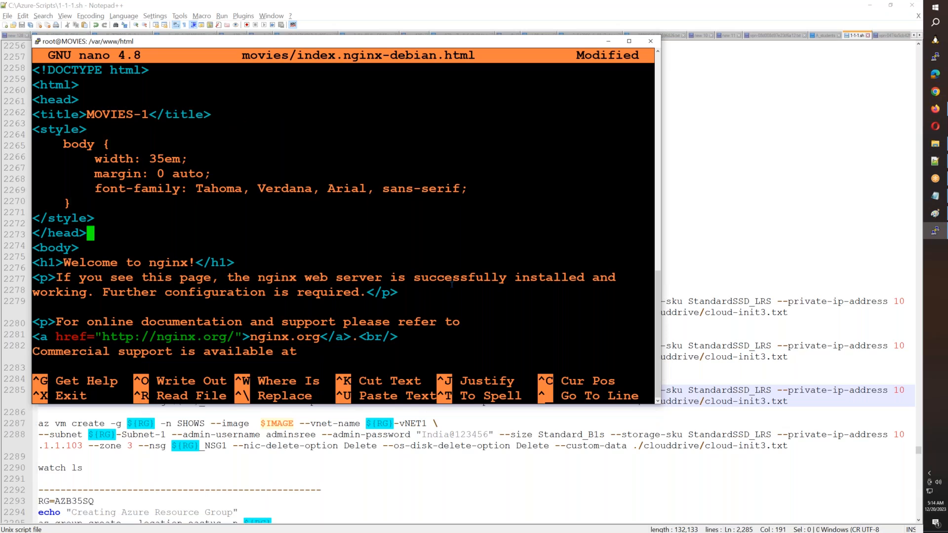
key(Down)
key(Down)
key(Down)
key(Down)
key(Down)
key(Down)
key(Down)
key(Down)
key(Down)
key(Down)
key(Down)
key(Down)
key(Up)
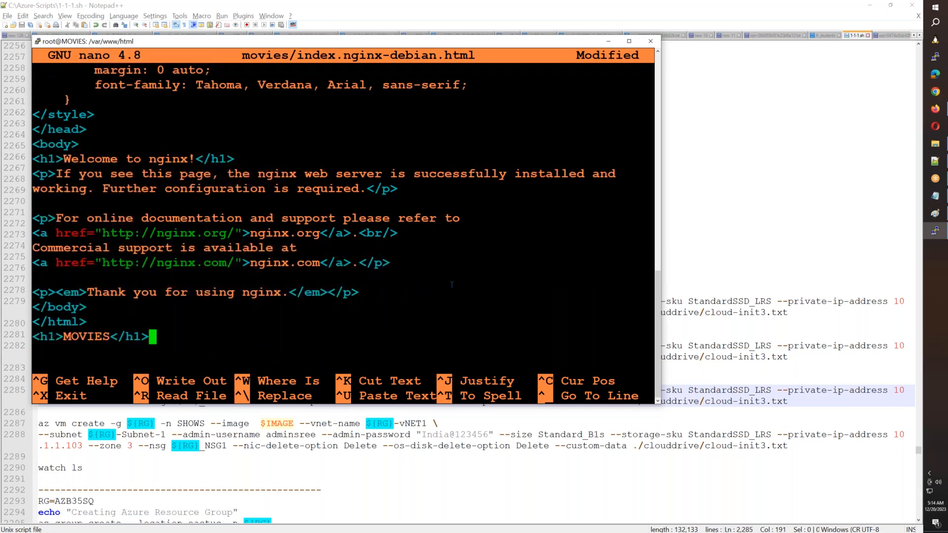
key(Left)
key(Left)
key(Left)
key(Left)
key(Left)
text(-1)
key(ctrl+x)
key(y)
key(Return)
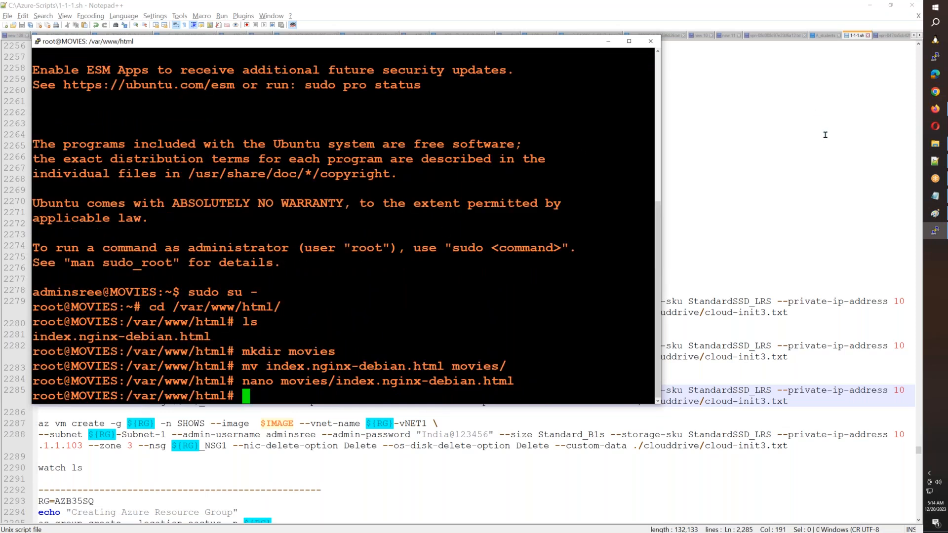
Switch to Firefox and reload the problem page at 40.76.254.202
click(936, 108)
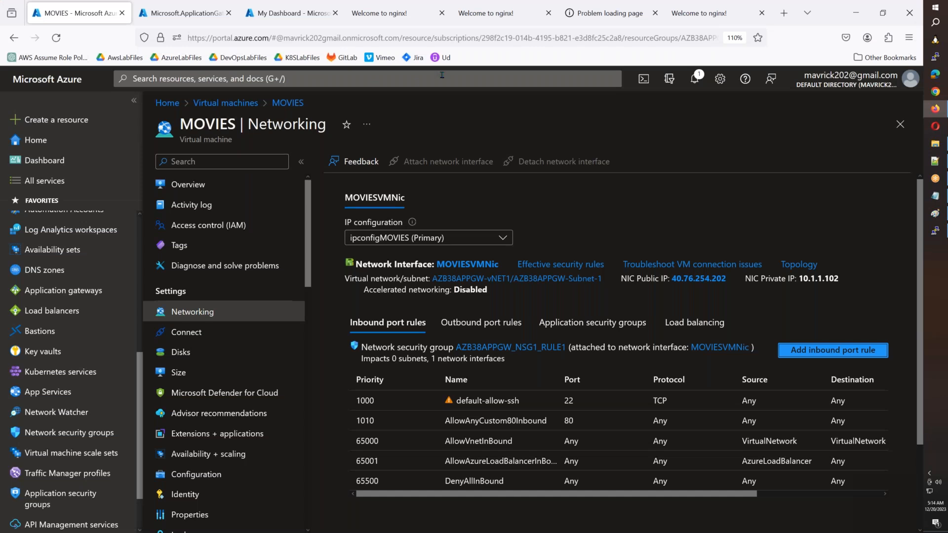
click(605, 13)
click(56, 37)
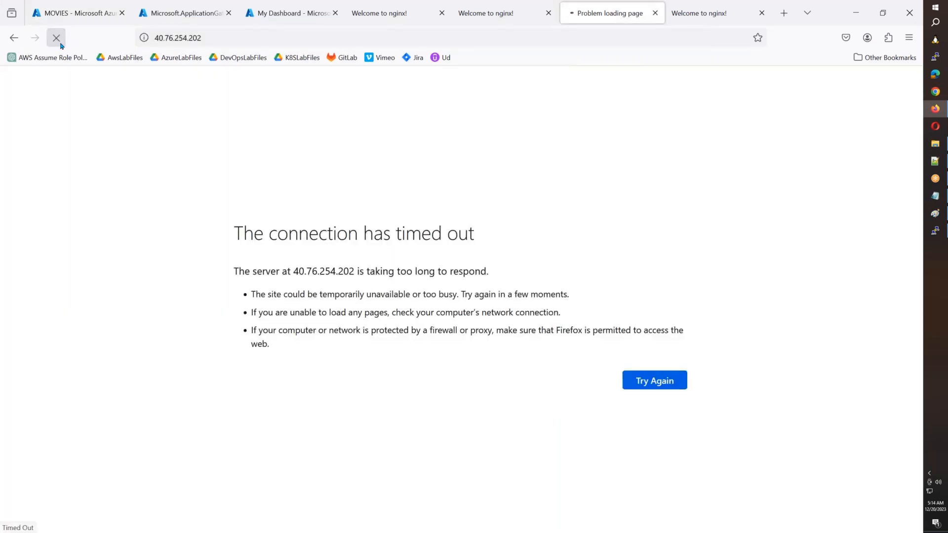
Check the SHOWS server page, return to Azure's virtual machines list and copy the SHOWS public IP address
click(708, 18)
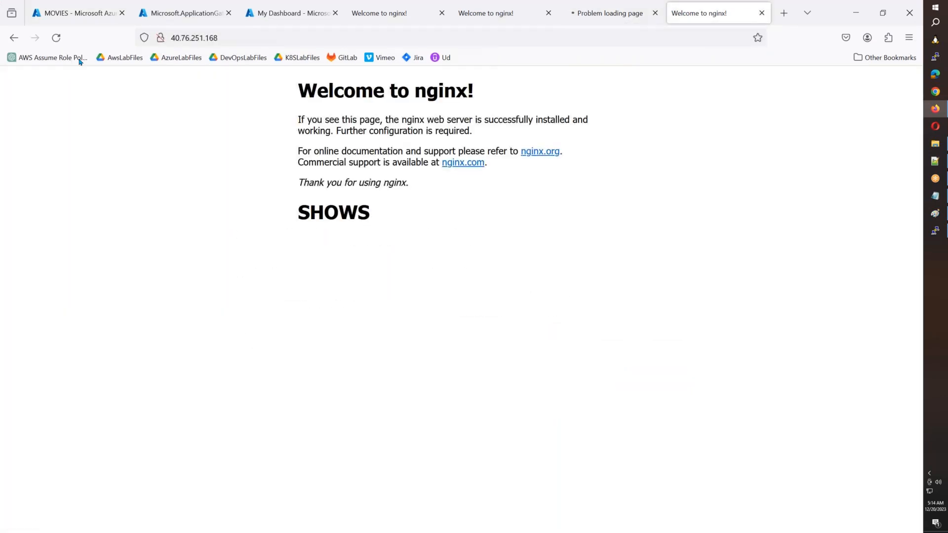
click(58, 15)
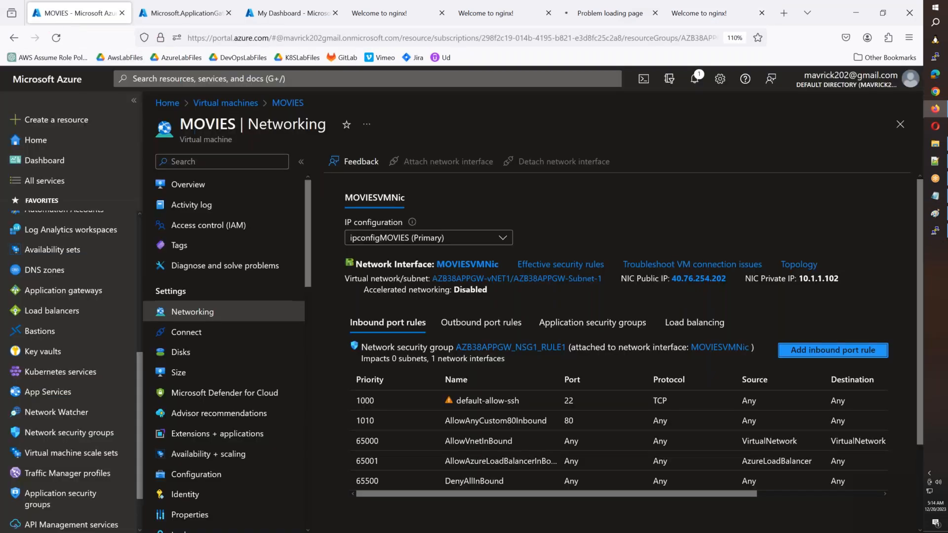
click(247, 109)
drag(728, 361, 665, 362)
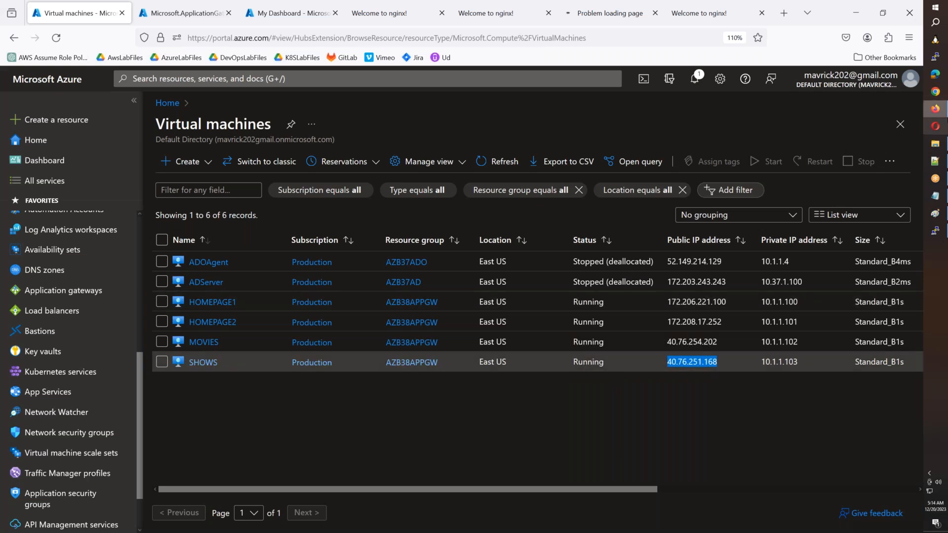
Open a PuTTY session to 40.76.251.168 from the saved admin login, accept the host key and enter the account password
click(936, 56)
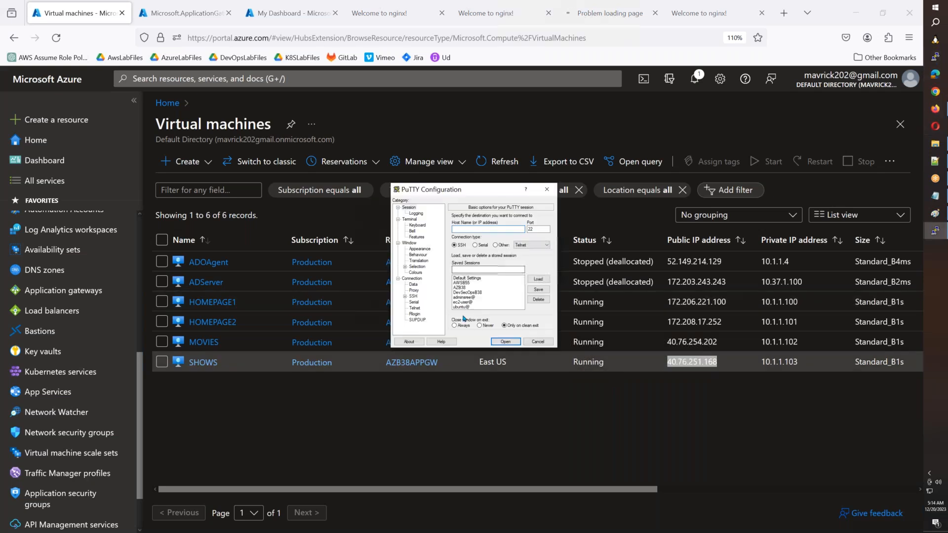
click(478, 298)
click(549, 282)
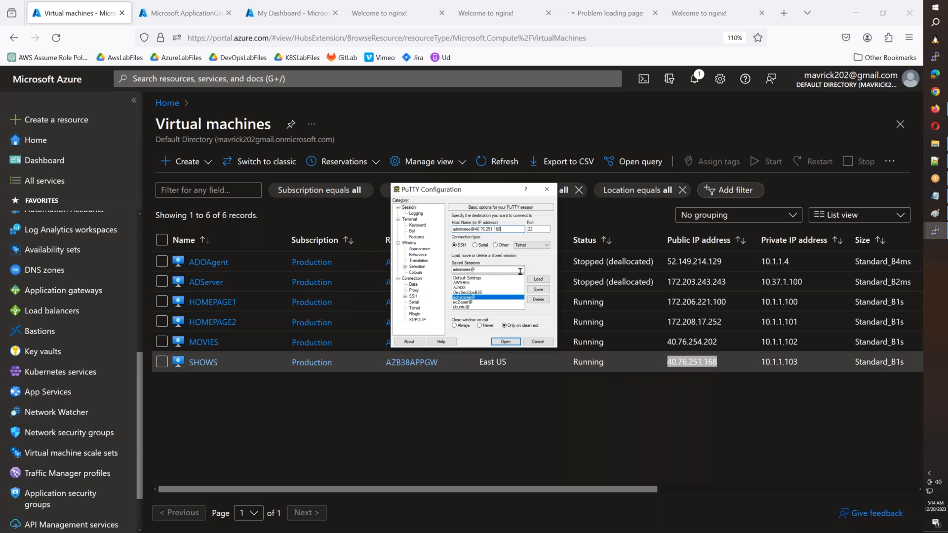
click(506, 342)
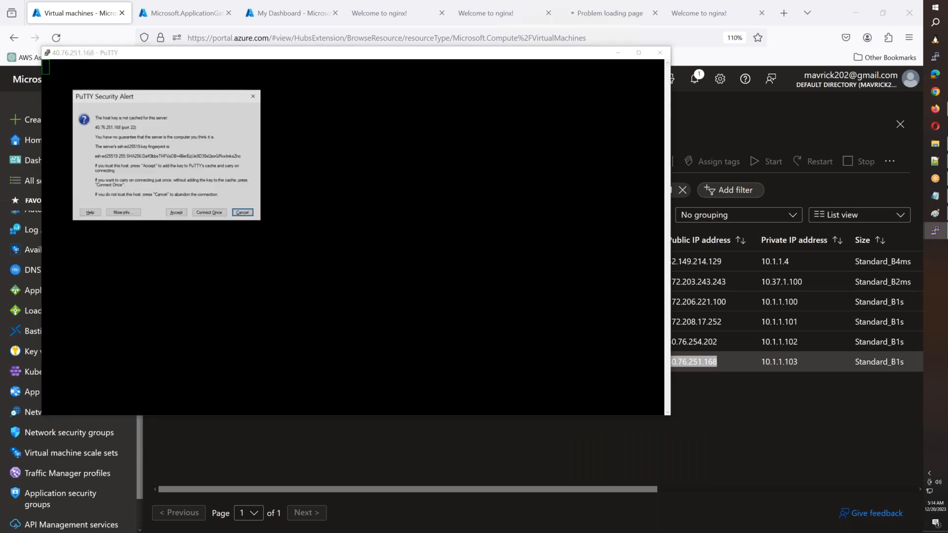
click(182, 212)
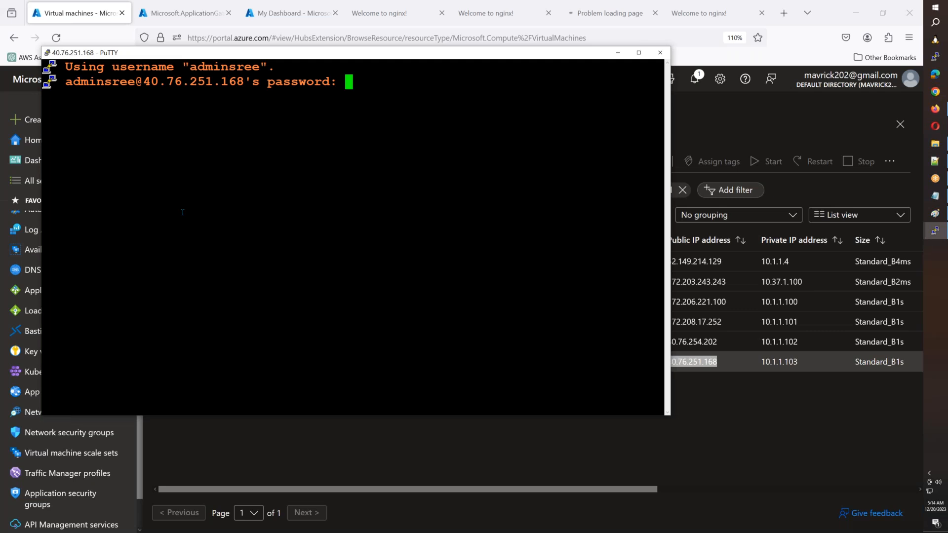
key(Return)
Switch to the root user with sudo su -, clear the terminal and change to the /var/www/html/ directory
text(sudo)
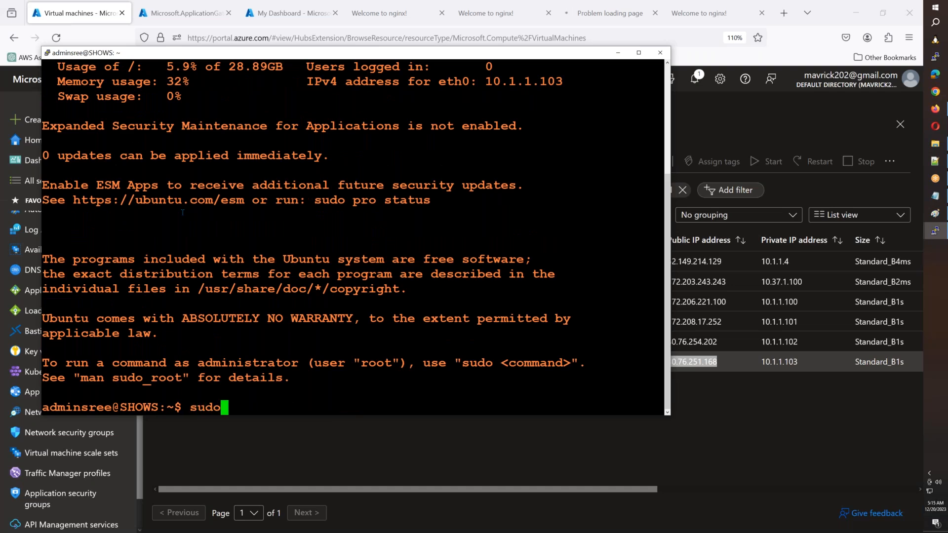
text( su -)
key(Return)
key(ctrl+l)
text(cd /v)
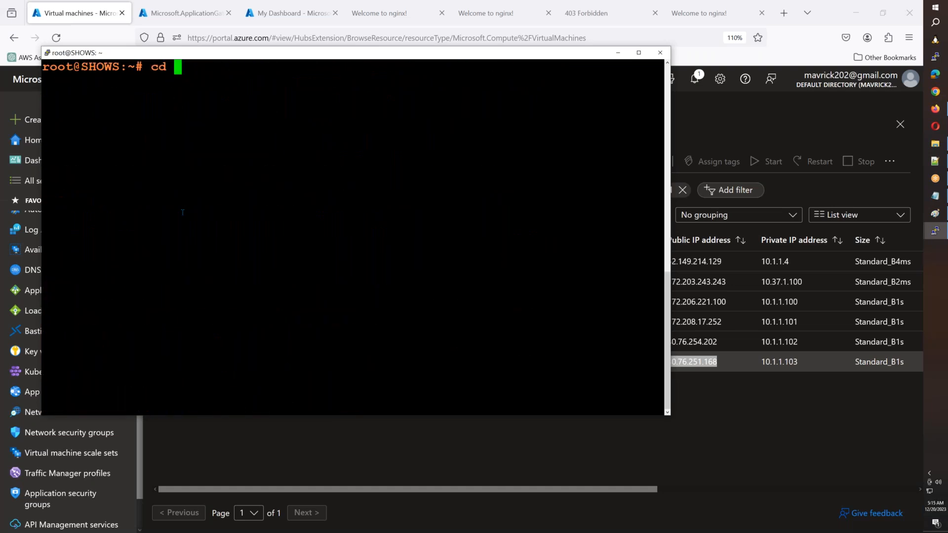
text(ar/www/)
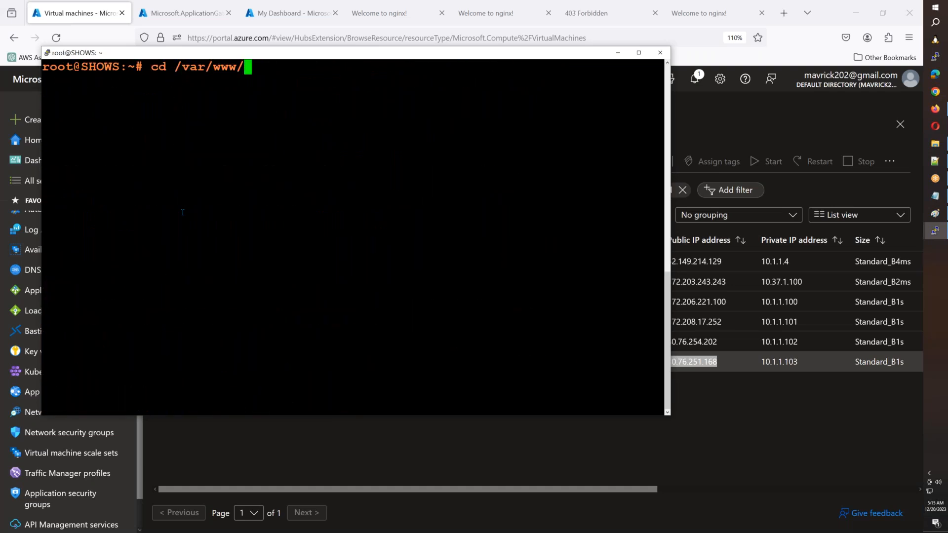
text(html/)
key(Return)
Create a shows directory in /var/www/html and move index.nginx-debian.html into it
text(mkdir )
text(shows)
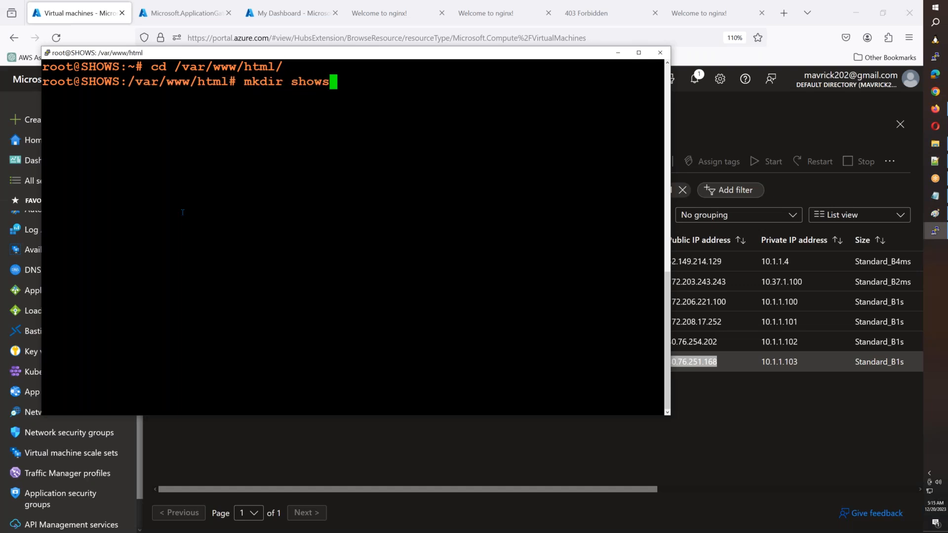
key(Return)
text(mv index.nginx-debian.html shows/)
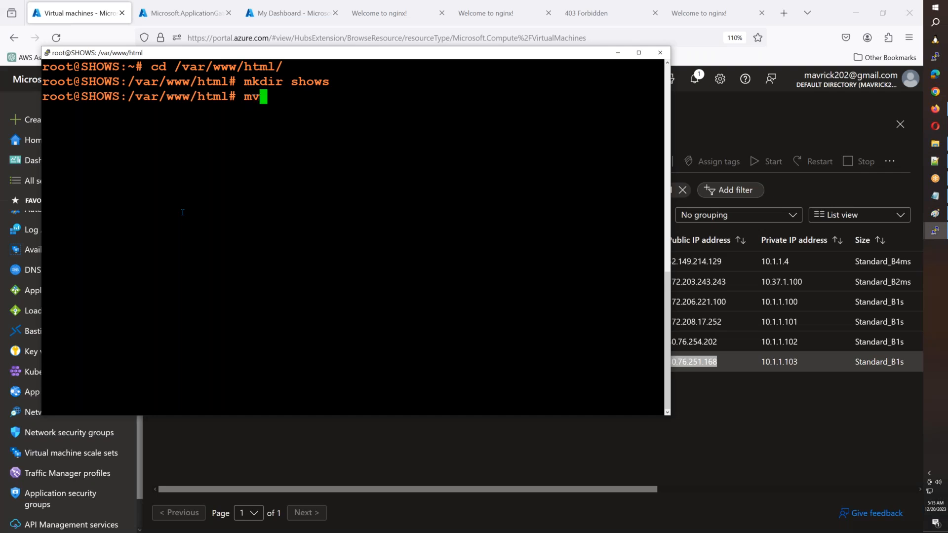
key(Return)
Open shows/index.nginx-debian.html in nano and replace the page title with SHOWS
text(nano shows/index.nginx-debian.html shows/)
key(BackSpace)
key(BackSpace)
key(BackSpace)
key(BackSpace)
key(BackSpace)
key(BackSpace)
key(Return)
key(Down)
key(Down)
key(Down)
key(Right)
key(Right)
key(Right)
key(Right)
key(Right)
key(Right)
key(Right)
key(Right)
key(Right)
key(Right)
key(Right)
key(Right)
key(Right)
key(Right)
key(Right)
key(Right)
key(Right)
key(Right)
key(Right)
key(Right)
key(Right)
key(Right)
key(Right)
key(Right)
key(BackSpace)
key(BackSpace)
key(BackSpace)
key(BackSpace)
key(BackSpace)
key(BackSpace)
key(BackSpace)
key(BackSpace)
key(BackSpace)
key(BackSpace)
key(BackSpace)
key(BackSpace)
key(BackSpace)
key(BackSpace)
key(BackSpace)
key(BackSpace)
key(BackSpace)
text(SHOWS)
Change the SHOWS heading at the end of the page to SHOWS-1, then save the file and exit nano
key(Down)
key(Down)
key(Down)
key(Down)
key(Down)
key(Down)
key(Down)
key(Down)
key(Down)
key(Down)
key(Down)
key(Down)
key(Down)
key(Down)
key(Down)
key(Down)
key(Down)
key(Down)
key(Down)
key(Down)
key(Down)
key(Down)
key(Left)
key(Left)
key(Left)
key(Left)
key(Left)
key(Left)
text(-1)
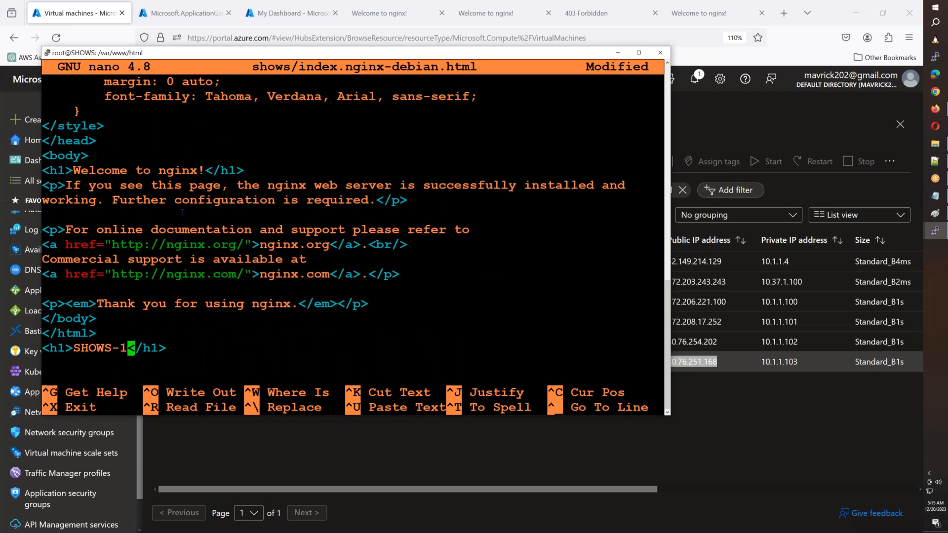
key(ctrl+o)
key(Return)
key(ctrl+x)
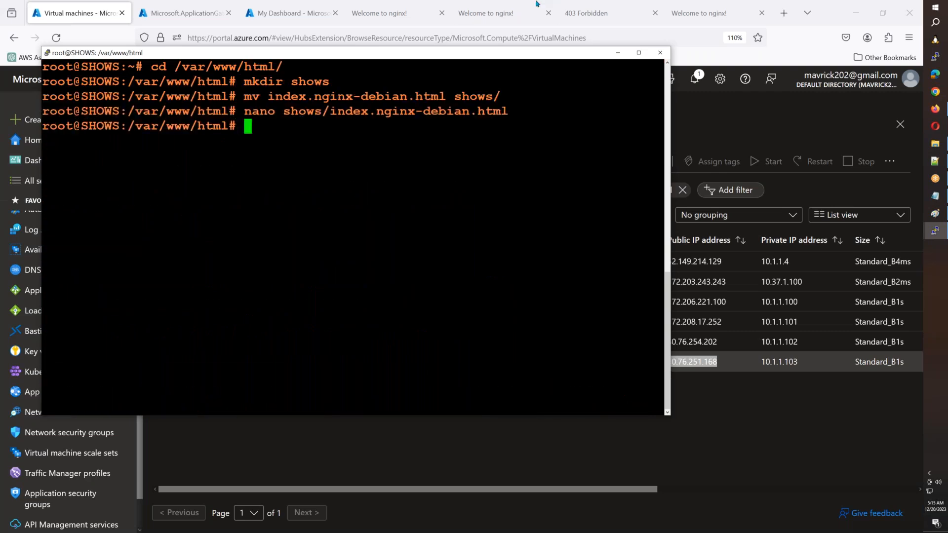
Switch to Firefox and load 40.76.254.202/movies/ and 40.76.251.168/shows/ in their existing browser tabs to check both pages
click(595, 14)
click(362, 39)
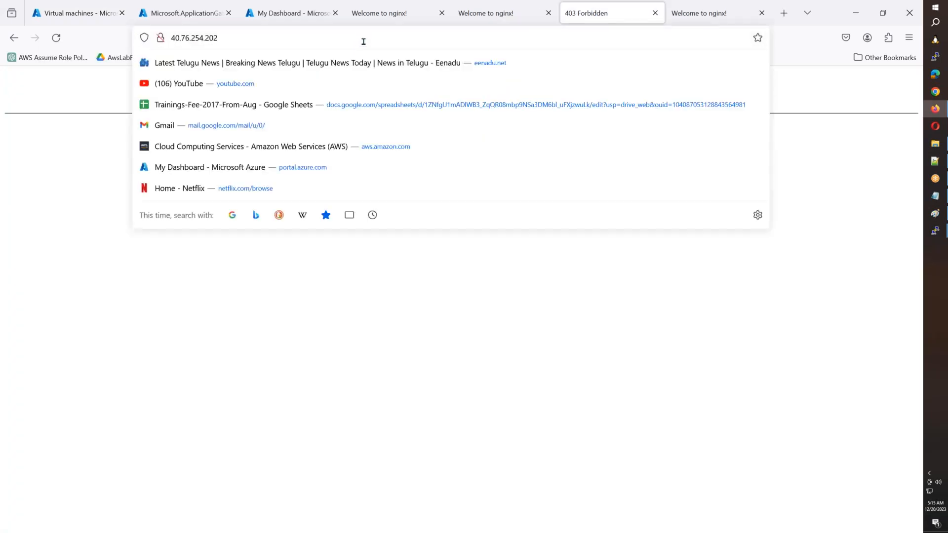
text(/movies/)
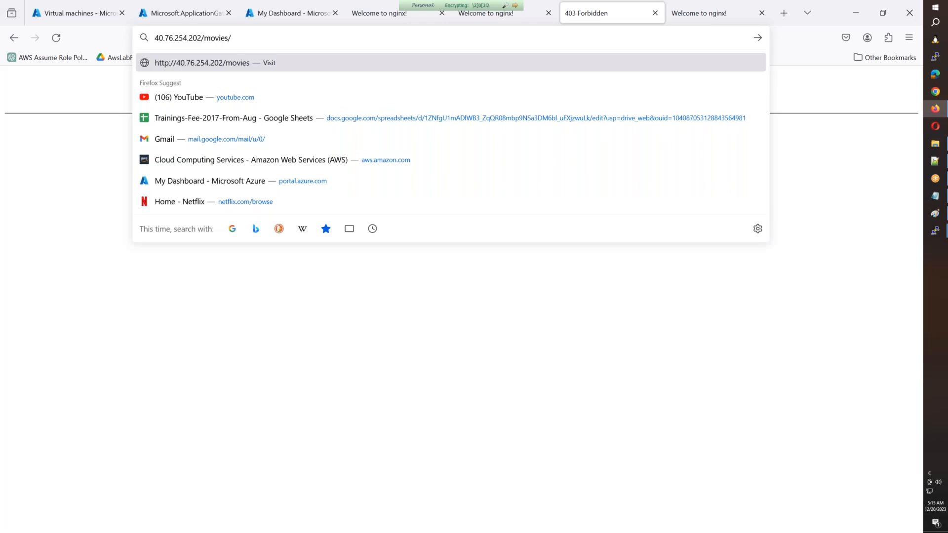
key(Return)
key(ctrl+Tab)
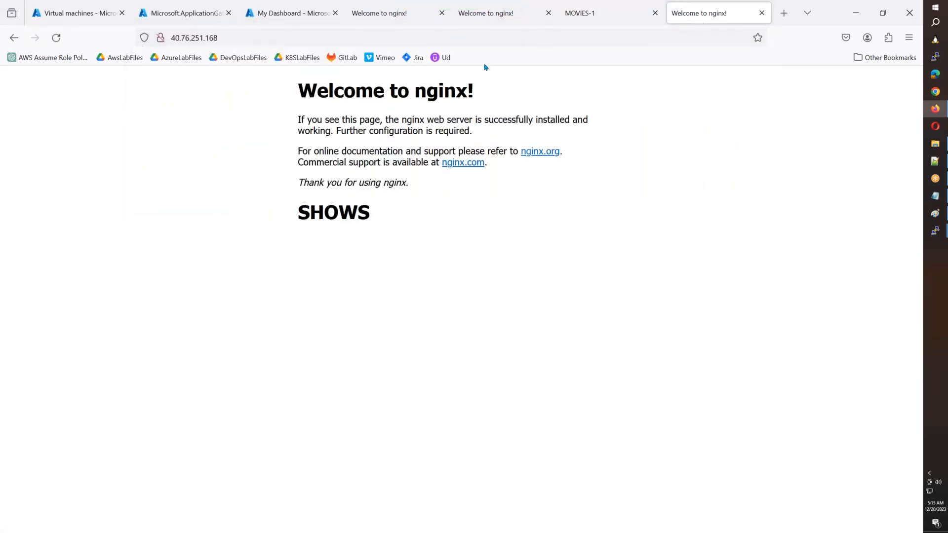
click(447, 37)
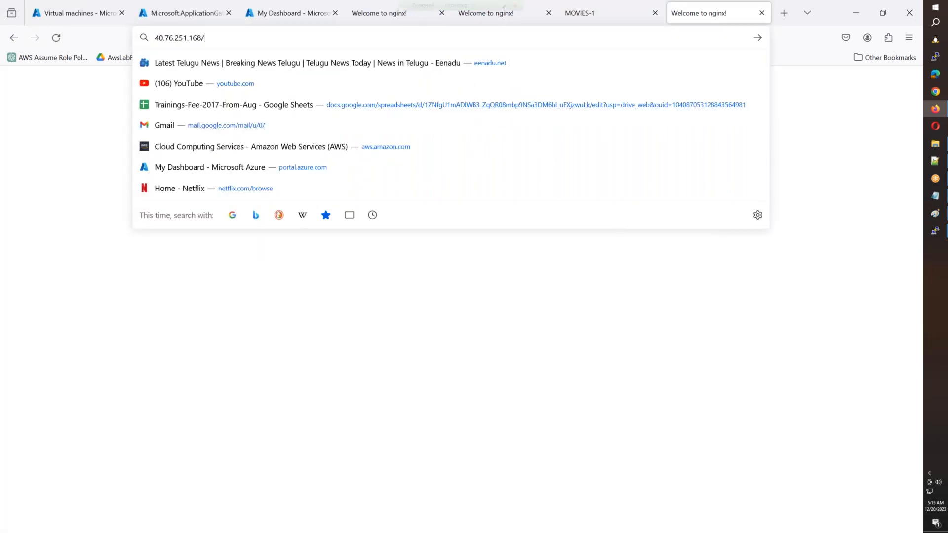
text(/shows/)
key(Return)
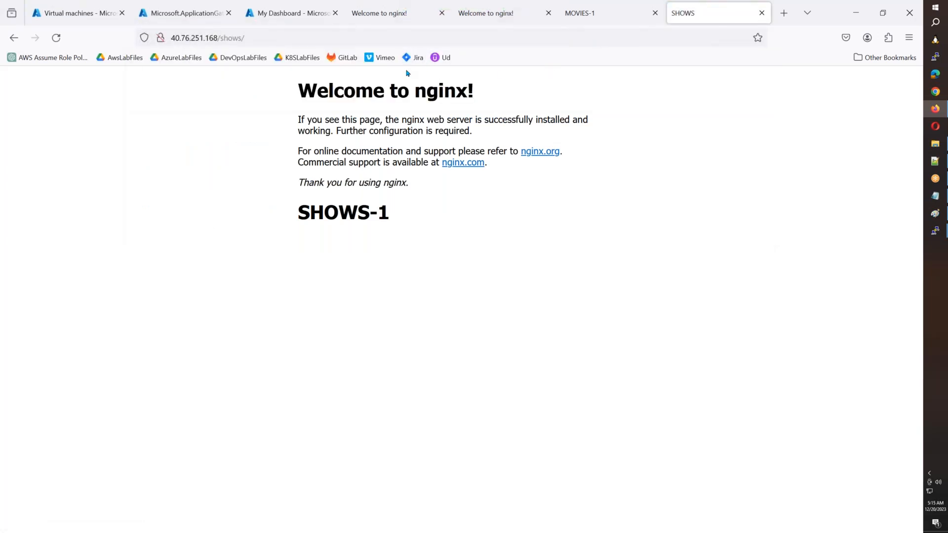
Open the Azure application gateways list, widen the public IP address column and copy appgw1's public IP address
click(187, 11)
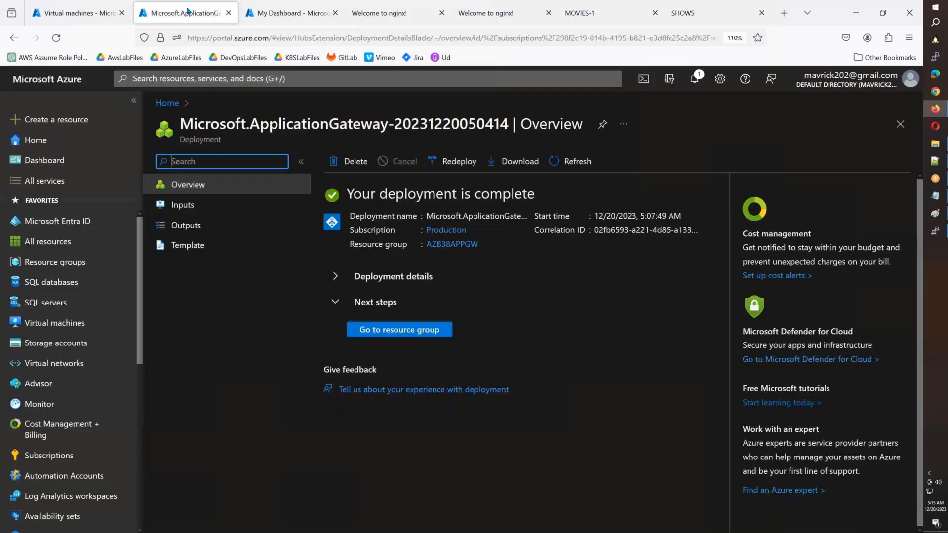
scroll(66, 396, down, 5)
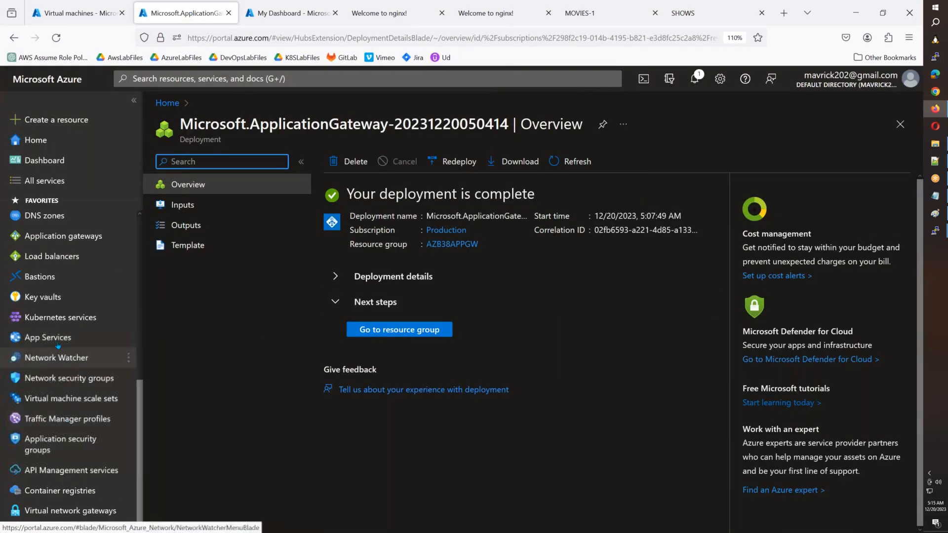
click(70, 302)
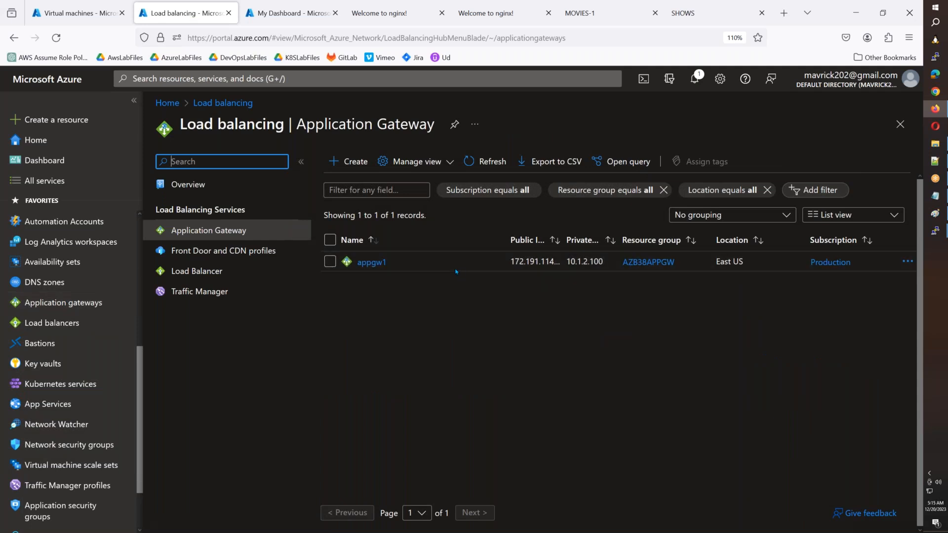
drag(563, 235, 596, 236)
drag(532, 262, 478, 262)
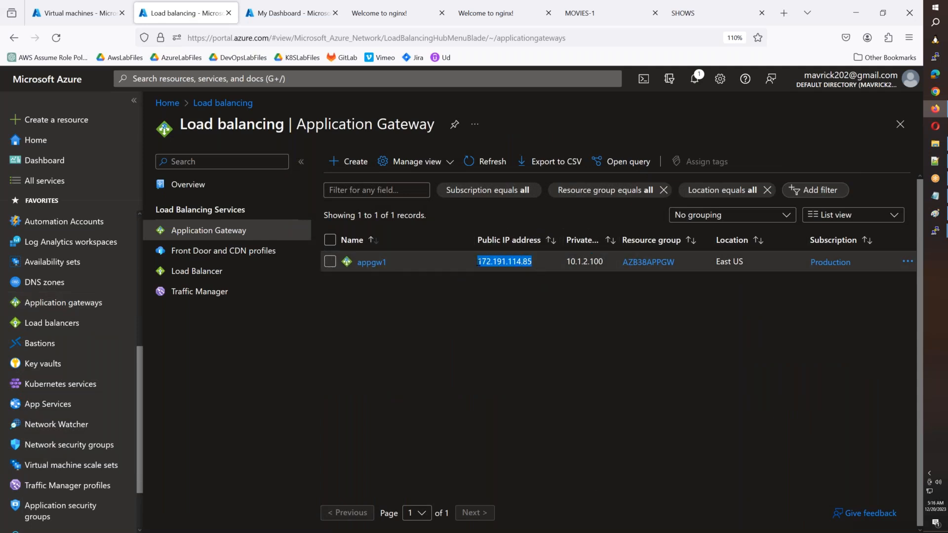
Open the www A record in the azureb38.xyz DNS zone
click(52, 280)
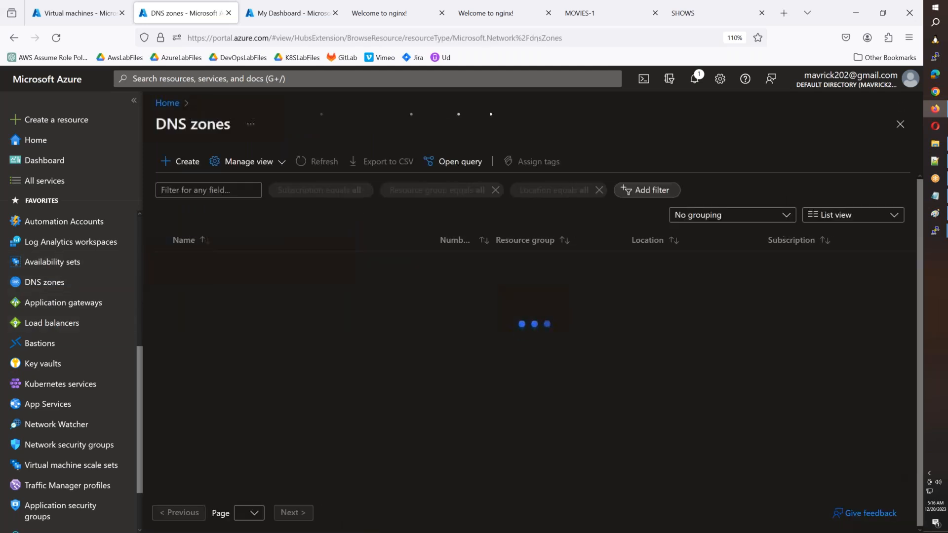
click(218, 284)
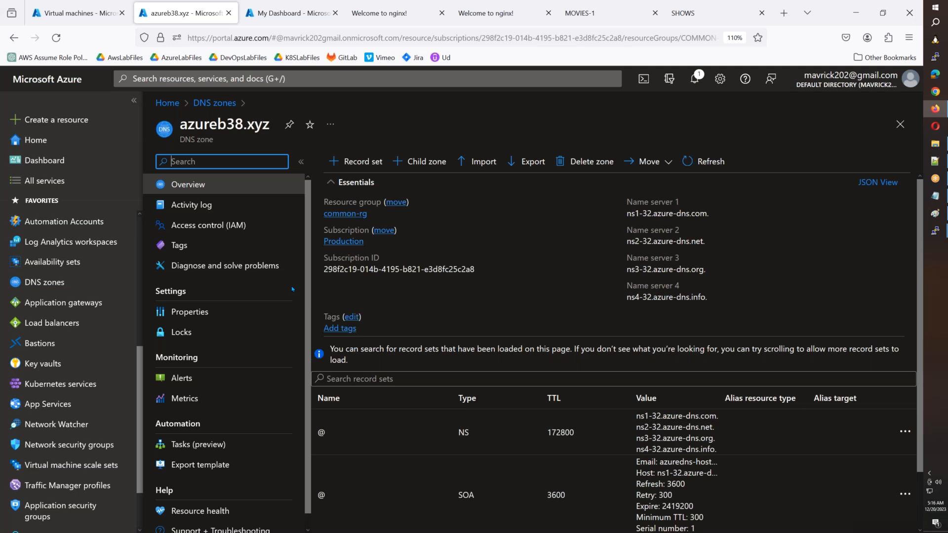
scroll(566, 503, down, 3)
click(565, 508)
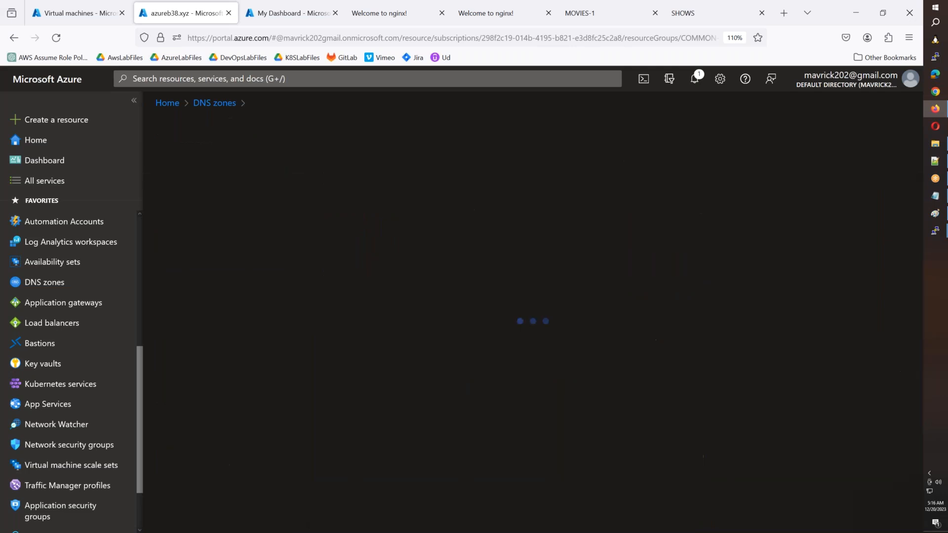
Set the www record's IP address to 172.191.114.85, save the record set and close it
click(200, 364)
double_click(200, 365)
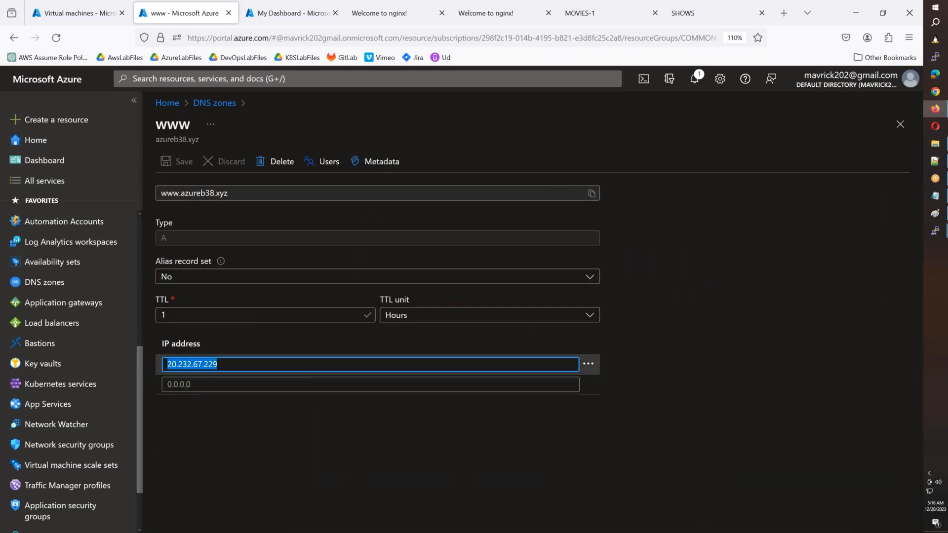
key(ctrl+v)
click(213, 384)
click(184, 162)
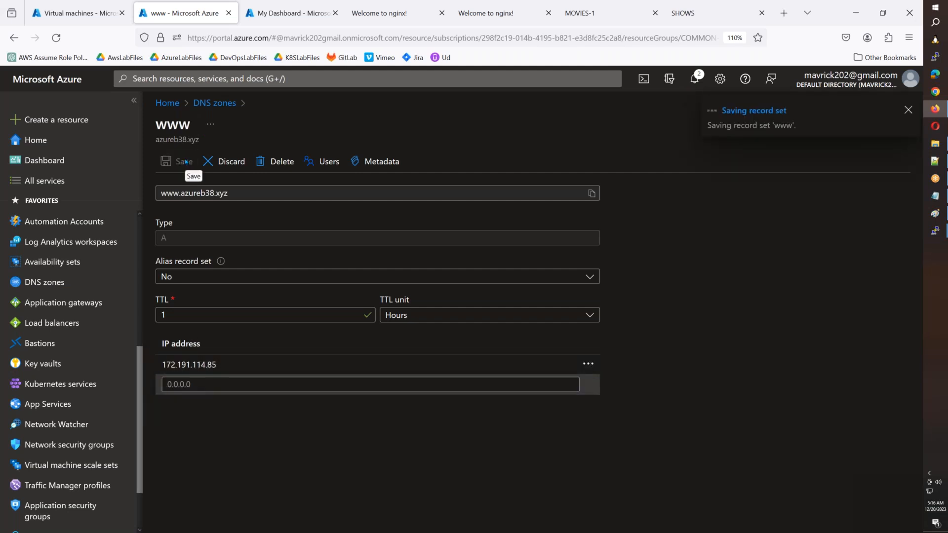
click(909, 110)
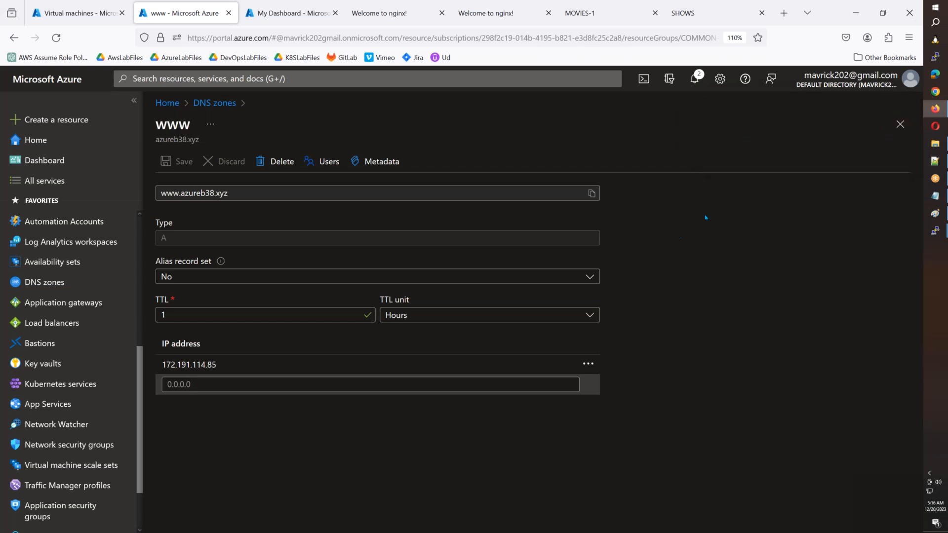
click(900, 124)
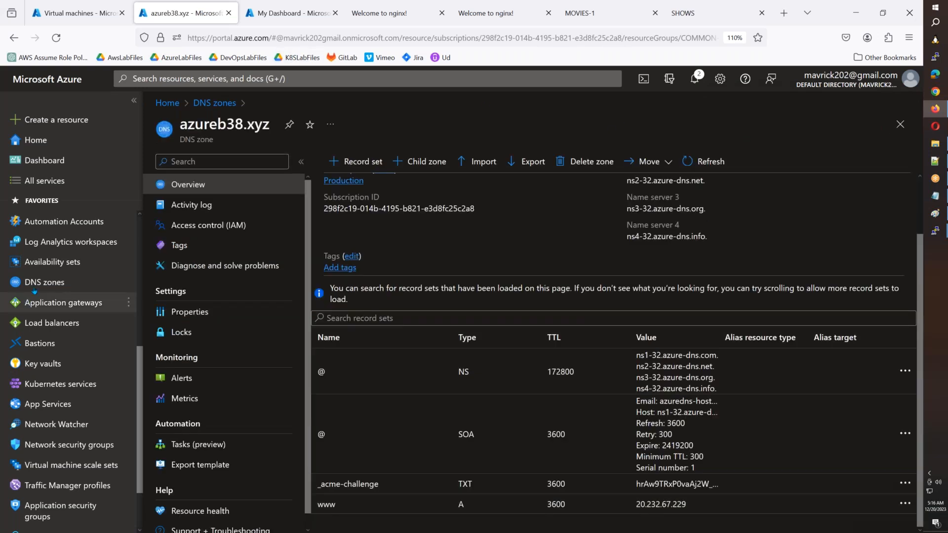
Open the backend pools of application gateway appgw1
mouse_move(66, 311)
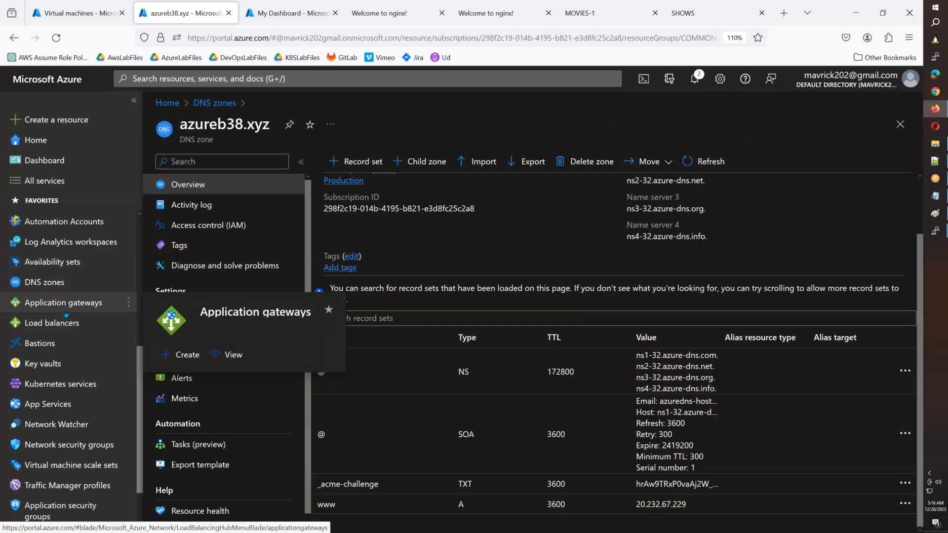
click(65, 310)
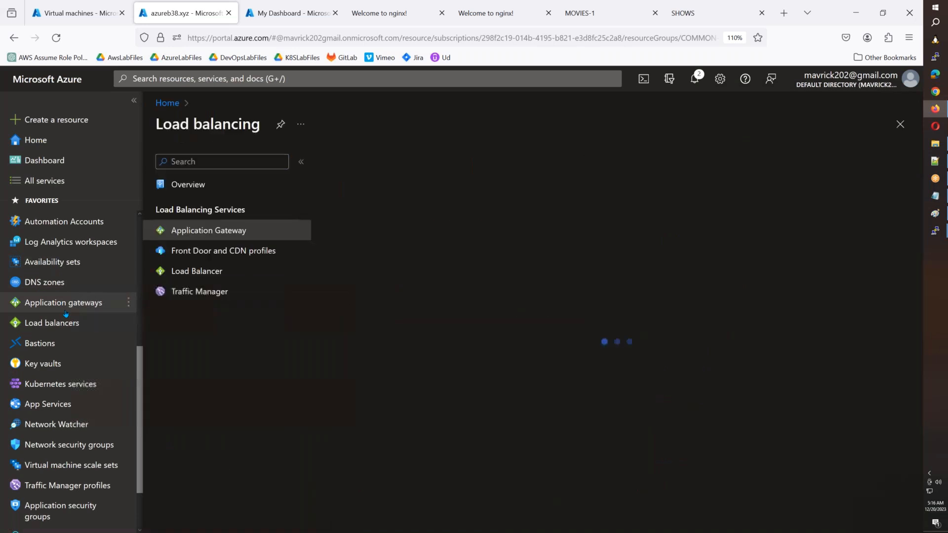
click(371, 262)
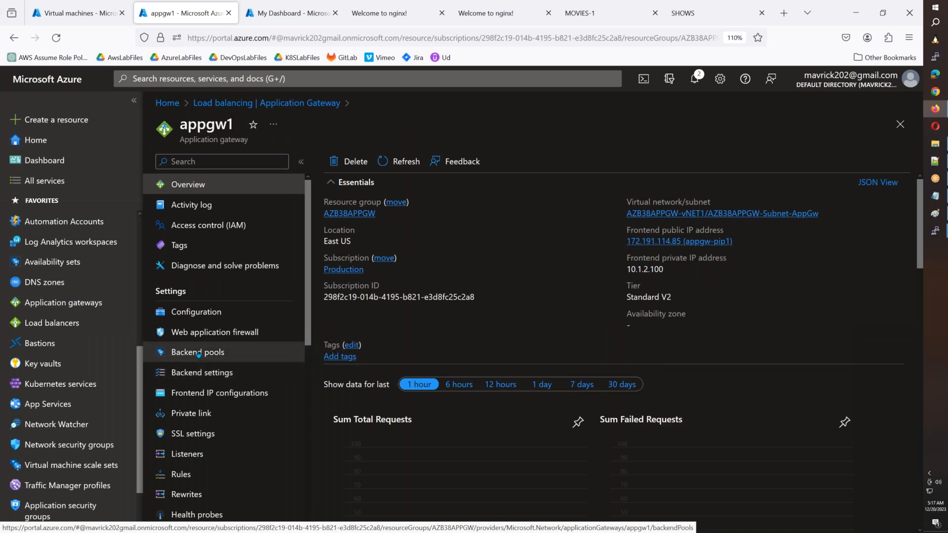
click(245, 352)
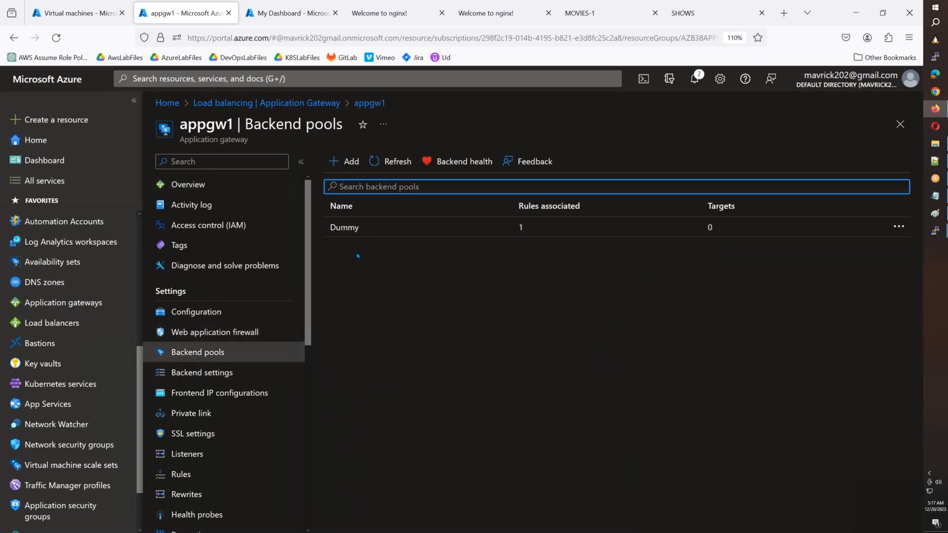
Start a new backend pool named HOMEPAGE with virtual machine target HOMEPAGE1VMNic (10.1.1.100)
click(347, 163)
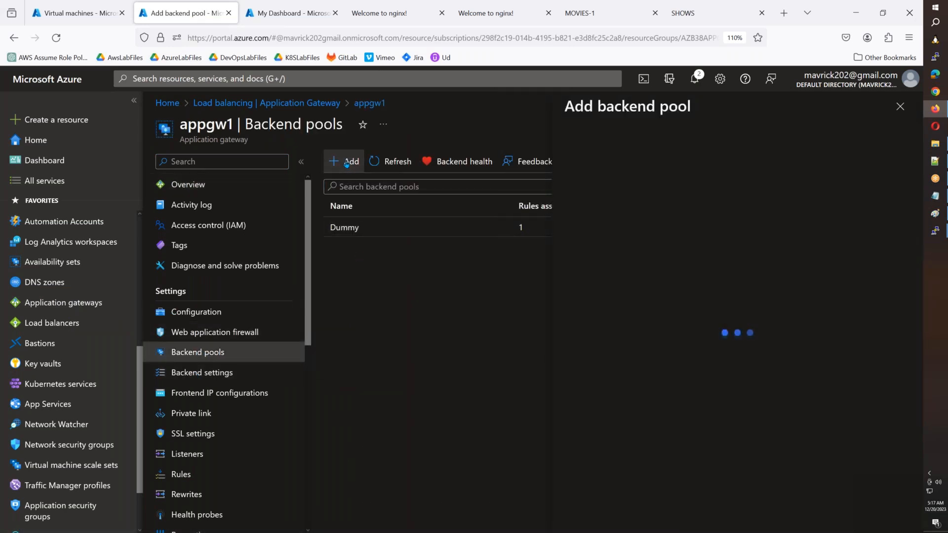
text(HOMEPAGE)
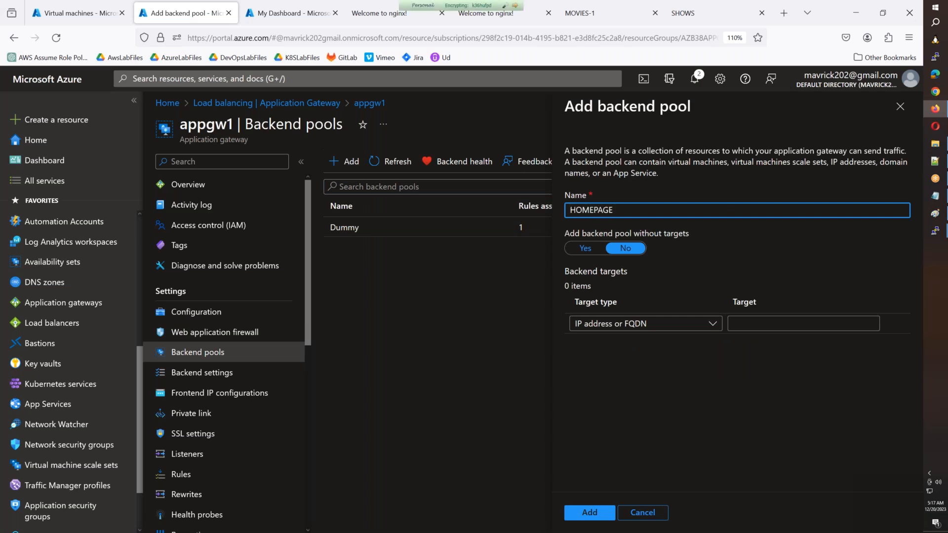
click(642, 324)
click(603, 363)
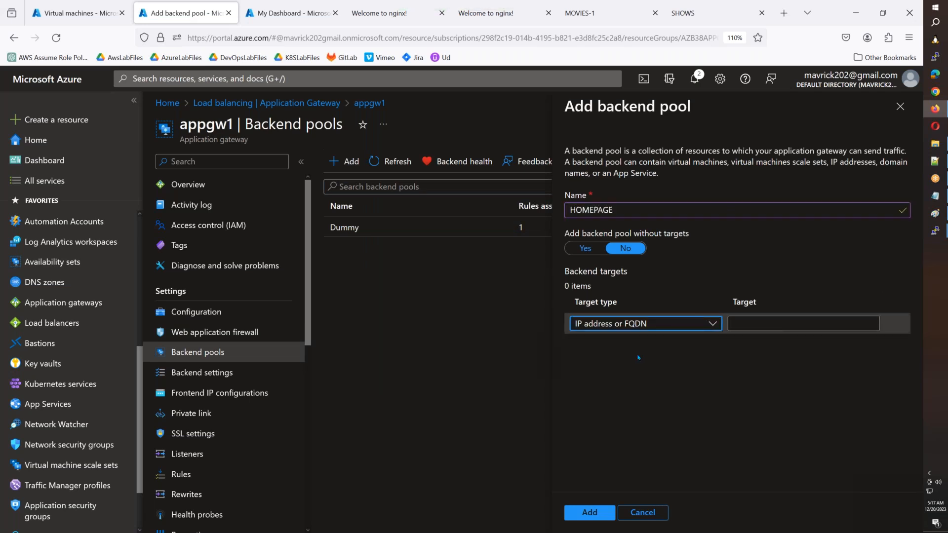
click(790, 323)
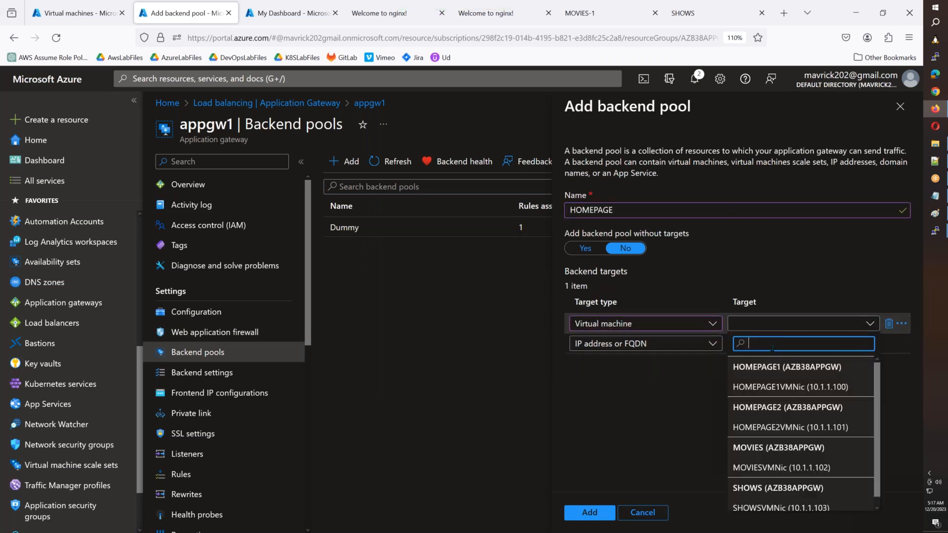
click(776, 388)
Add virtual machine HOMEPAGE2VMNic (10.1.1.101) as a second target and create the HOMEPAGE pool
click(595, 349)
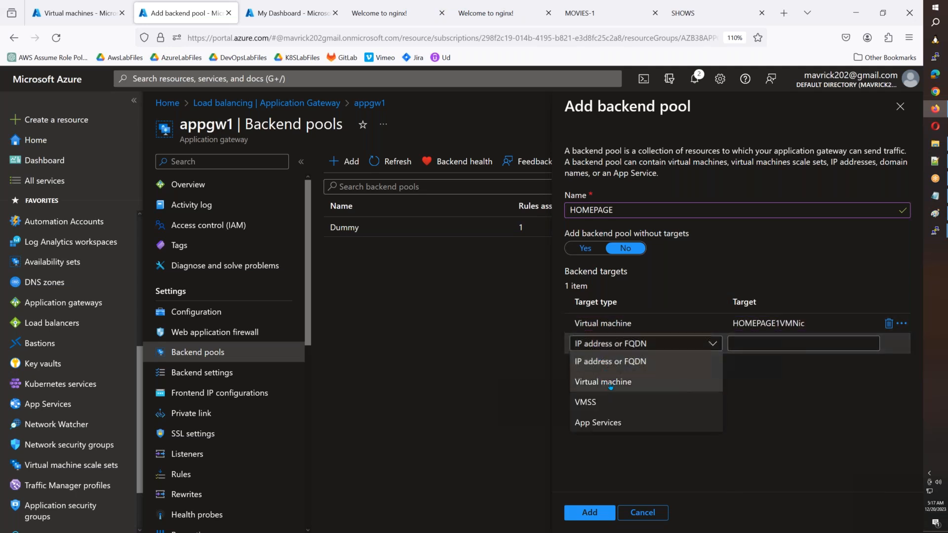
click(603, 382)
click(796, 346)
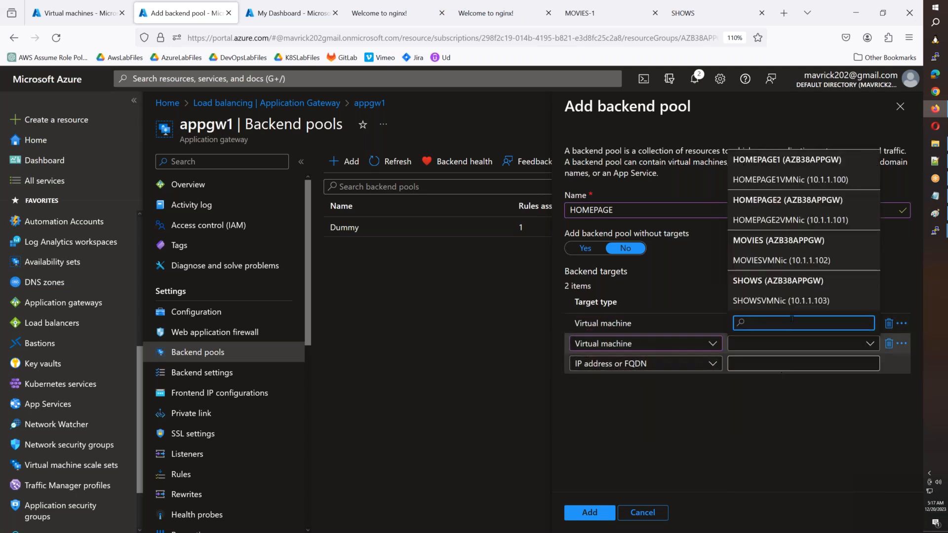
click(800, 226)
click(589, 513)
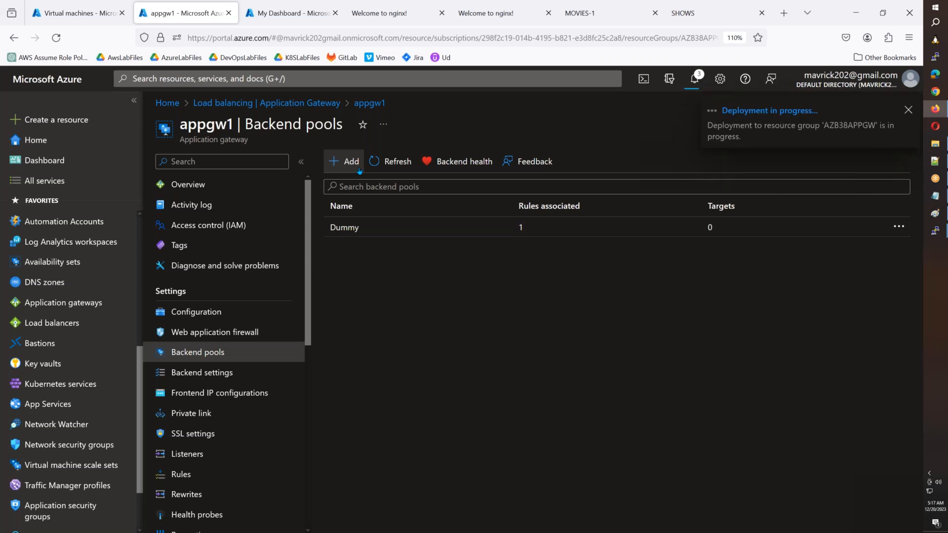
Start another backend pool named MOVIES with virtual machine target MOVIESVMNic (10.1.1.102)
click(358, 168)
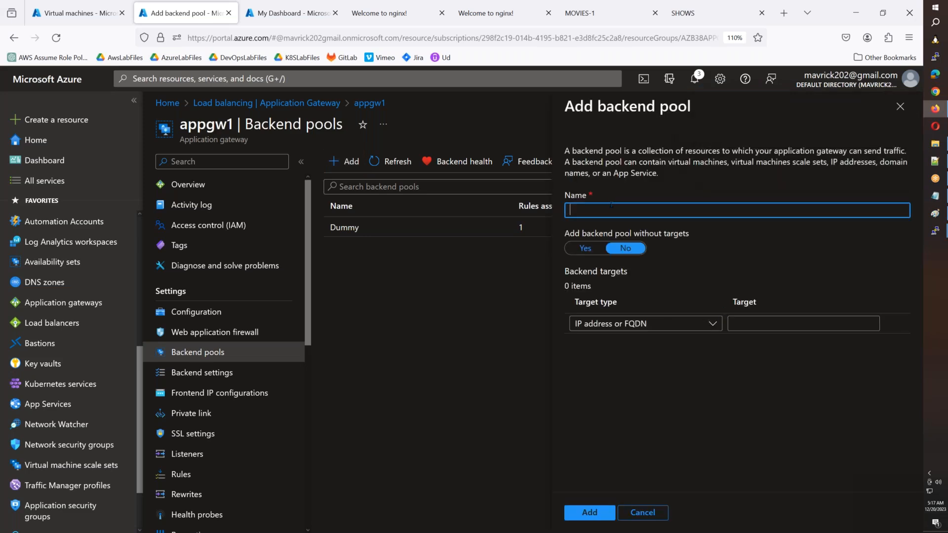
text(MOVIES)
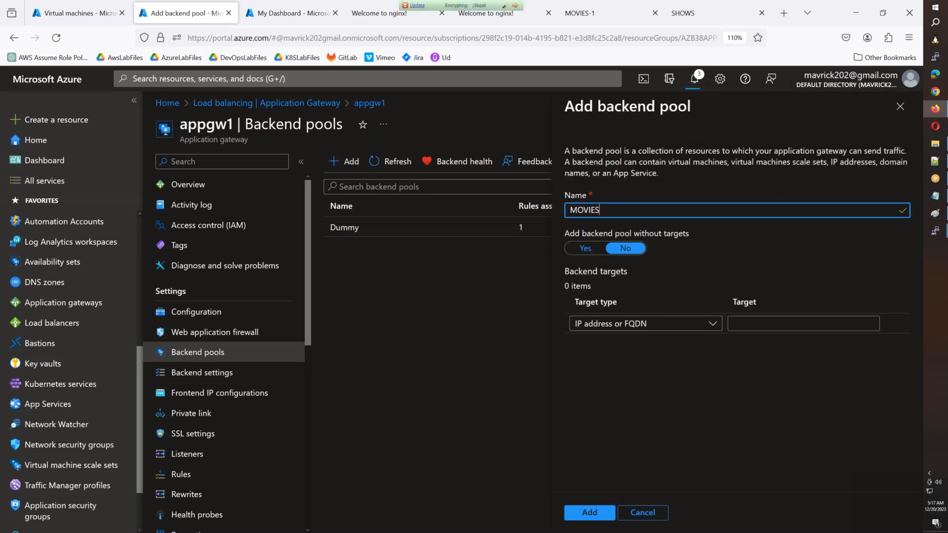
click(633, 326)
click(603, 362)
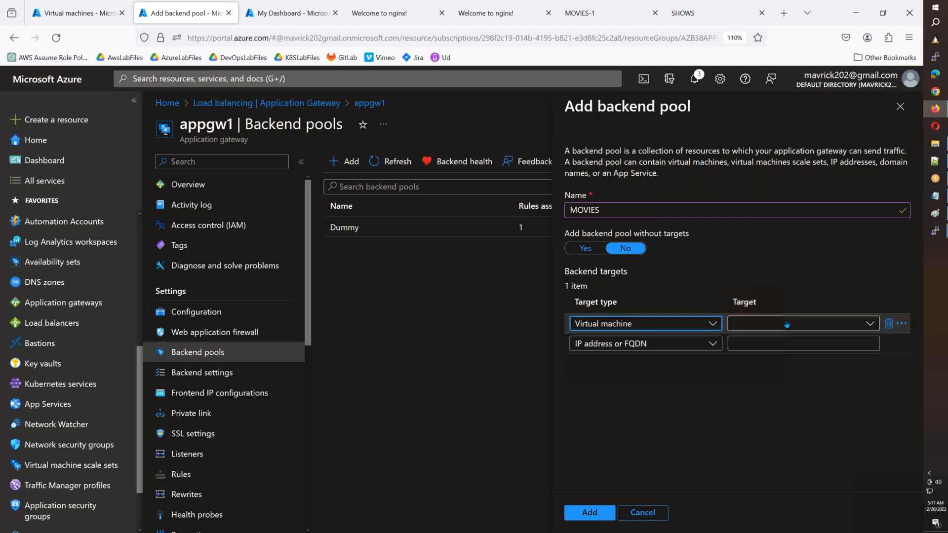
click(786, 324)
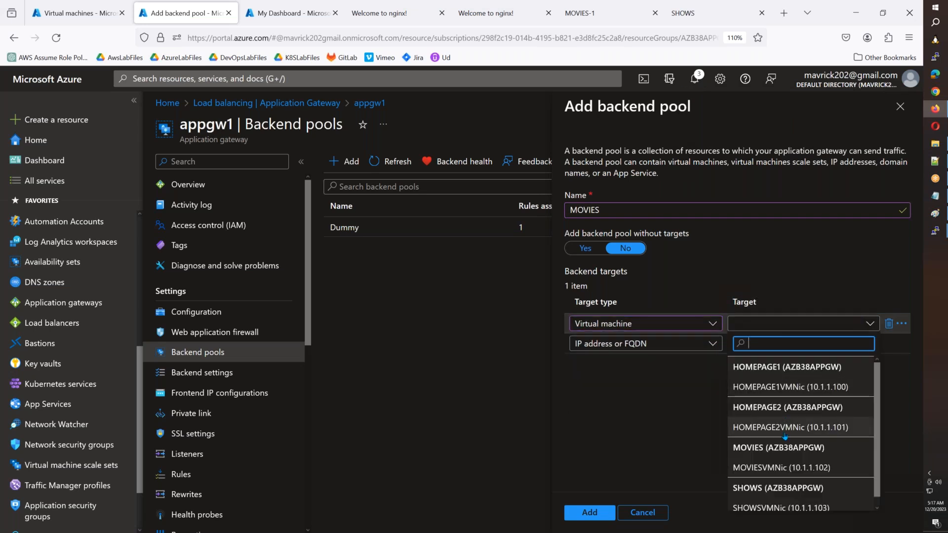
click(785, 466)
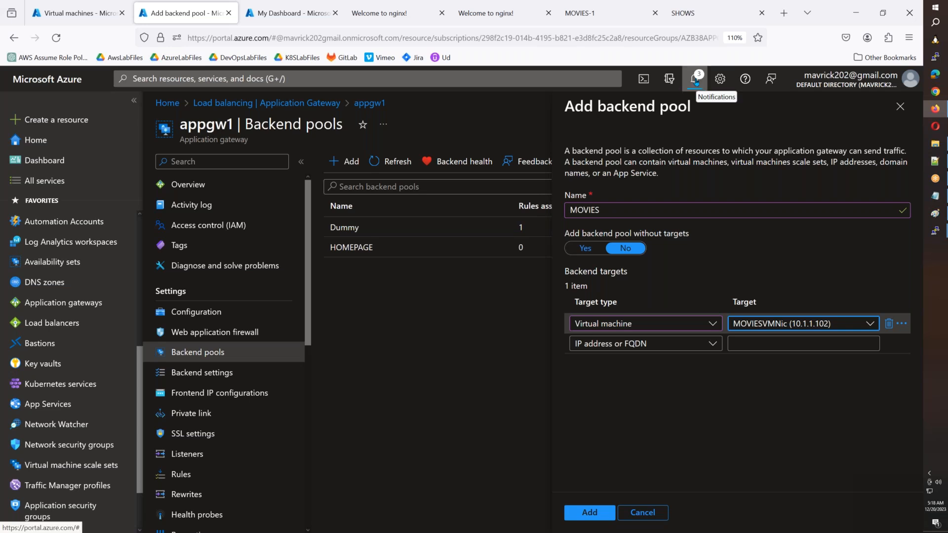
Copy HOMEPAGE1's public IP address from the virtual machines list and open a PuTTY session to it using the saved admin login session
click(83, 11)
drag(726, 302, 667, 302)
key(ctrl+c)
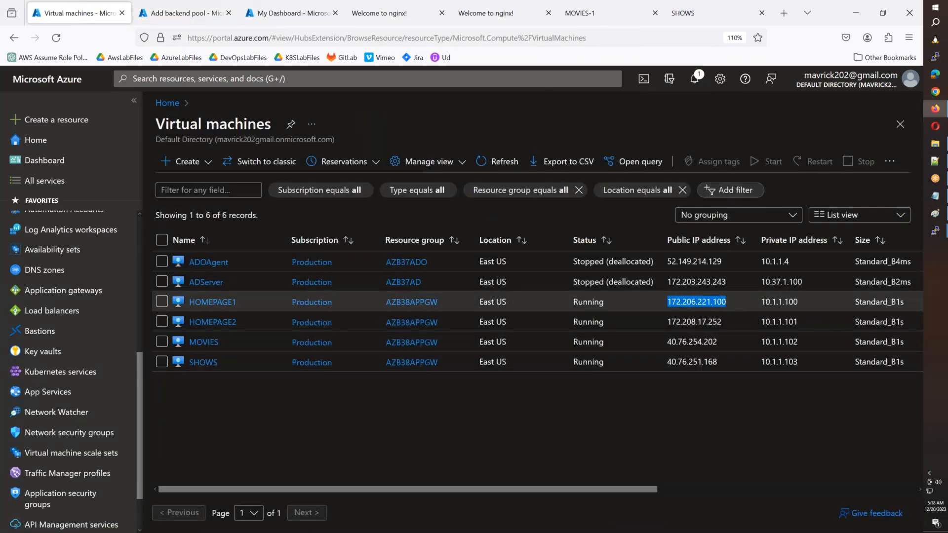
click(935, 57)
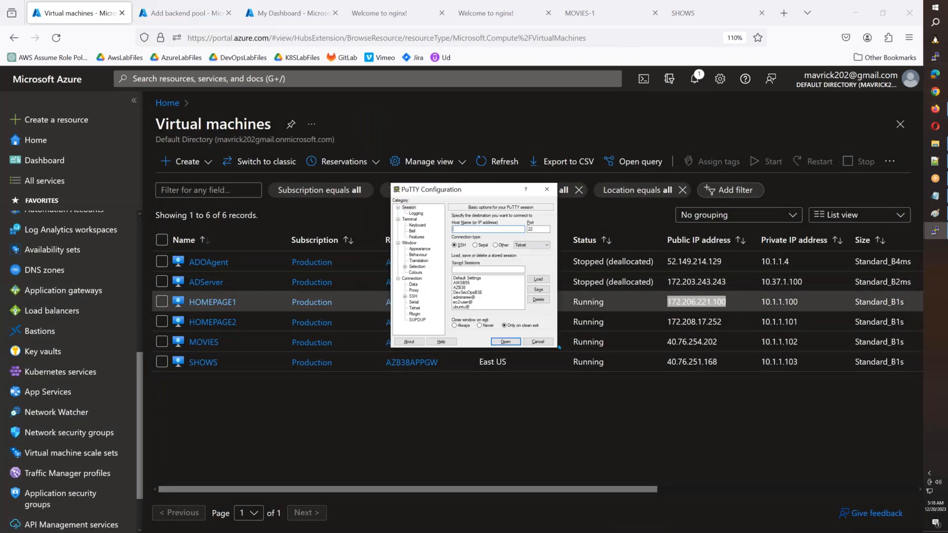
click(465, 297)
click(539, 280)
click(483, 229)
key(ctrl+v)
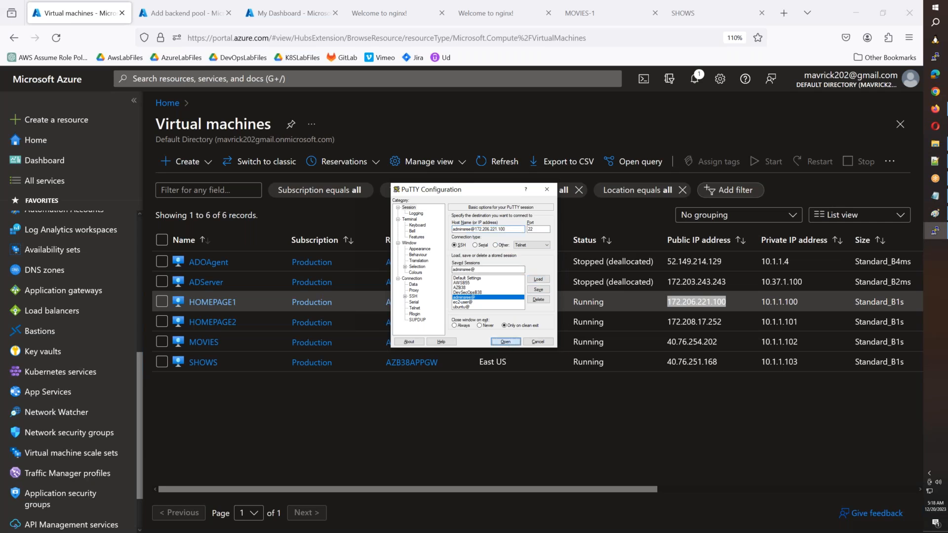
key(Return)
Log in to HOMEPAGE1 with the account password and switch to root with sudo su -
click(185, 225)
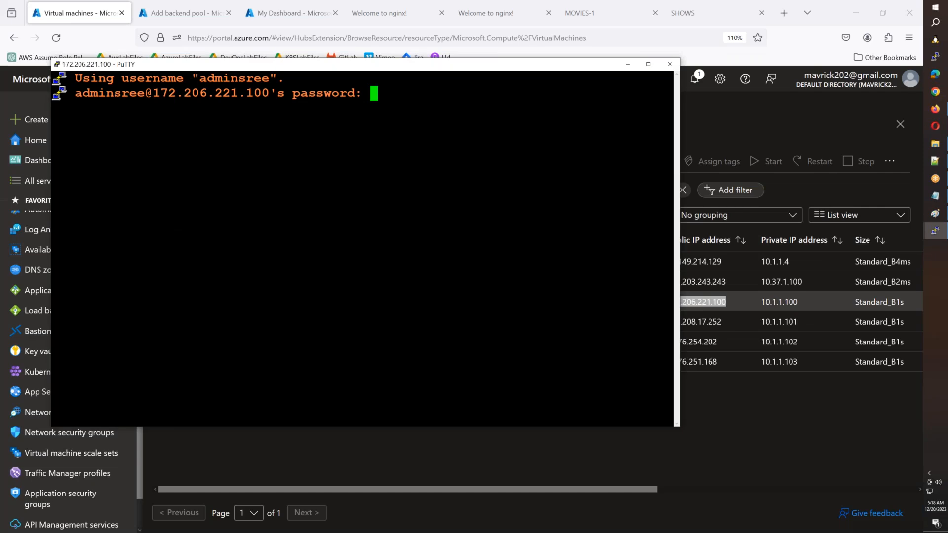
key(Return)
text(sudo su -)
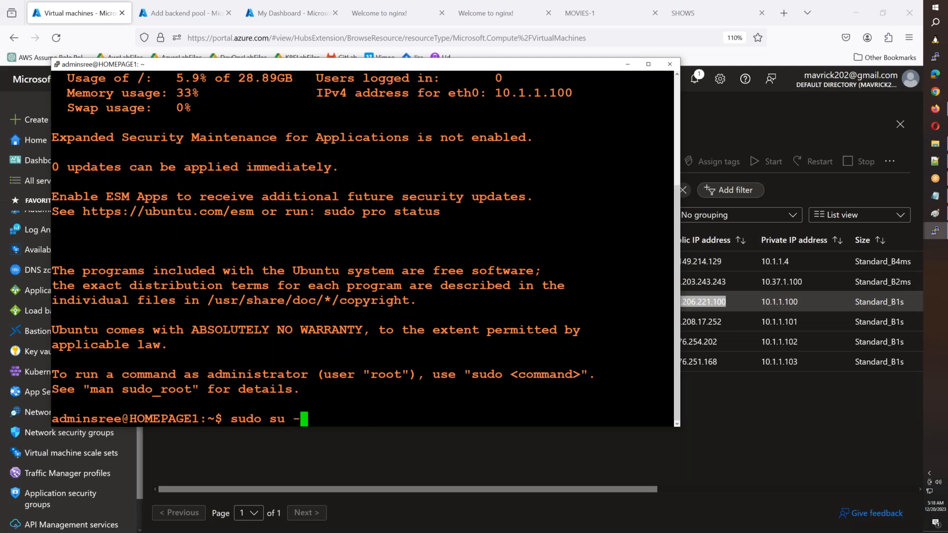
key(Return)
Switch back to the Azure portal in Firefox and create the MOVIES backend pool
click(158, 7)
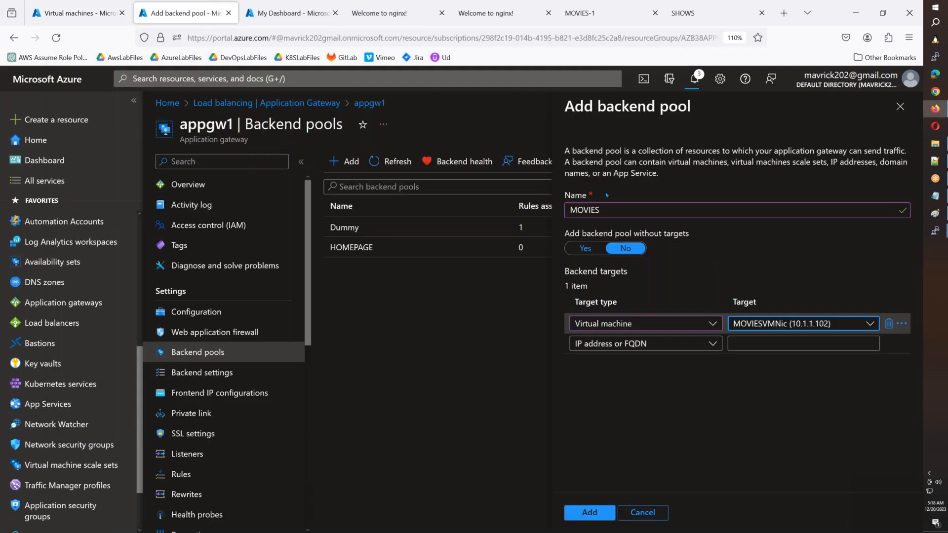
key(alt+Tab)
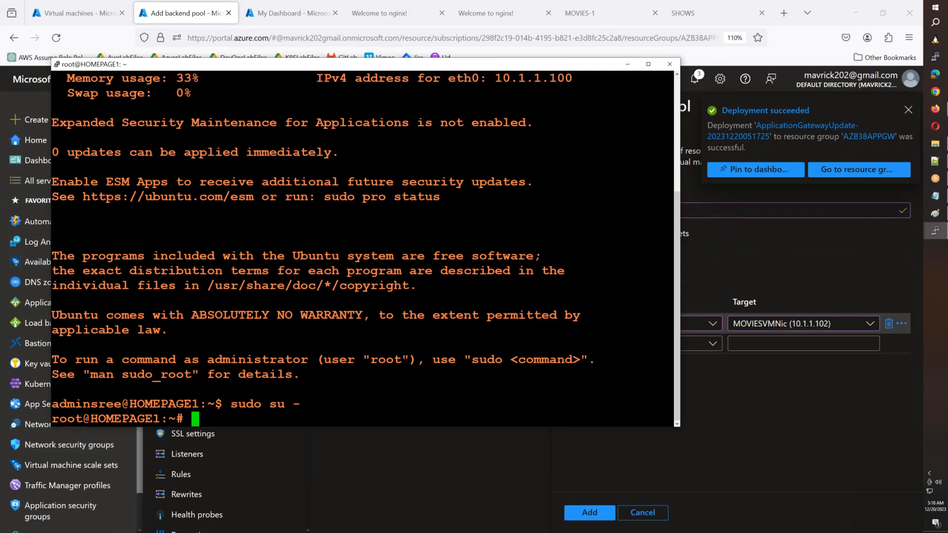
key(alt+Tab)
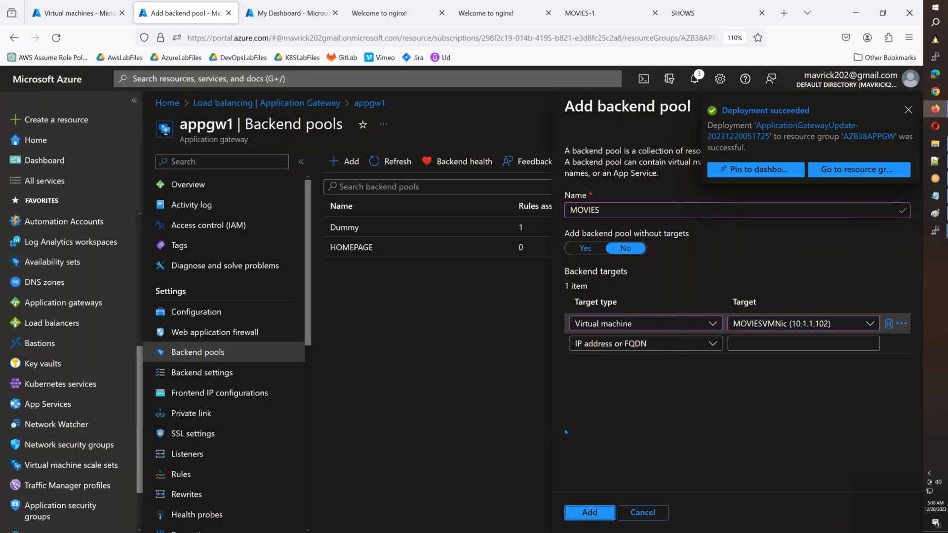
key(Return)
Switch to the HOMEPAGE1 terminal and open /var/www/html/index.nginx-debian.html in nano
key(alt+Tab)
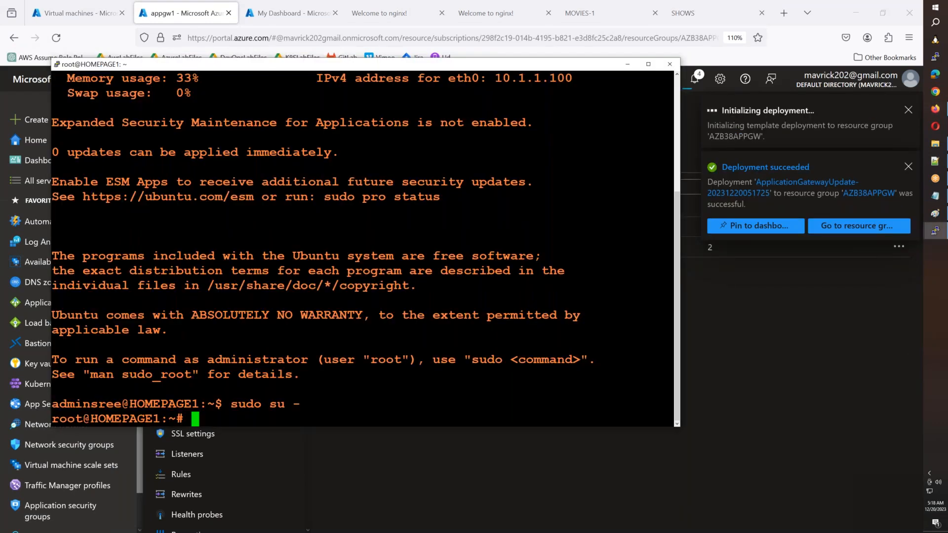
text(nano /var/www/html/)
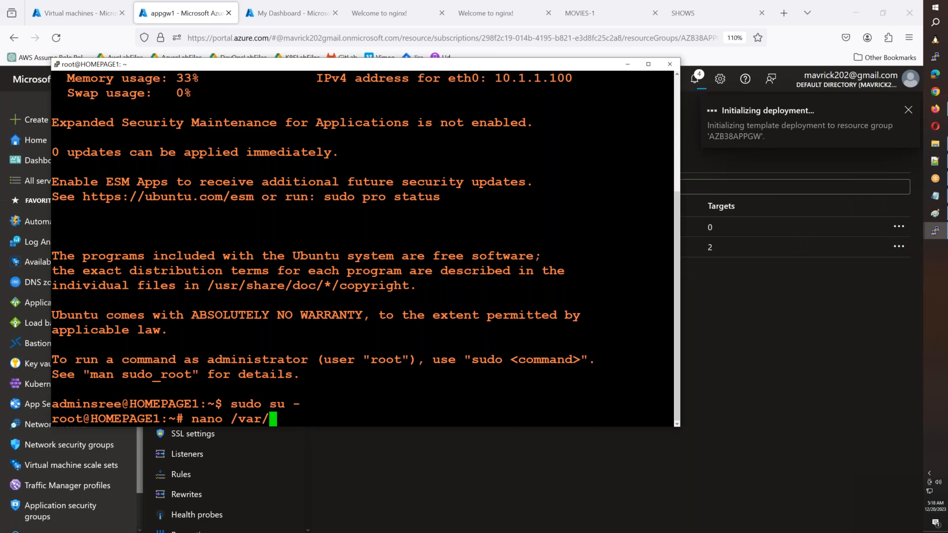
key(Tab)
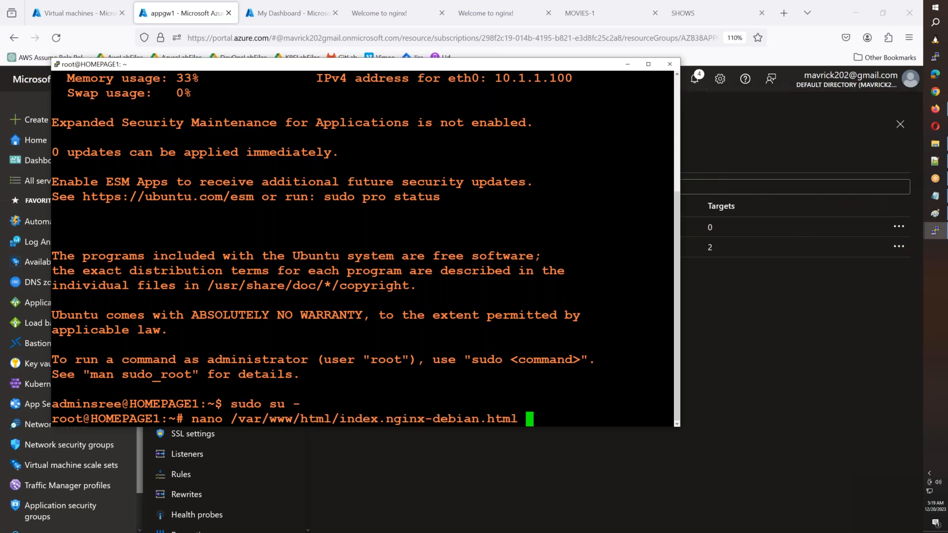
key(Return)
Replace the page's title text with HOMEPAGE-1
key(Down)
key(Down)
key(Right)
key(Down)
key(Right)
key(Right)
key(Right)
key(Right)
key(Right)
key(Right)
key(Right)
key(Right)
key(Right)
key(Right)
key(Right)
key(Right)
key(Right)
key(Right)
key(Right)
key(Right)
key(Right)
key(Right)
key(Right)
key(Right)
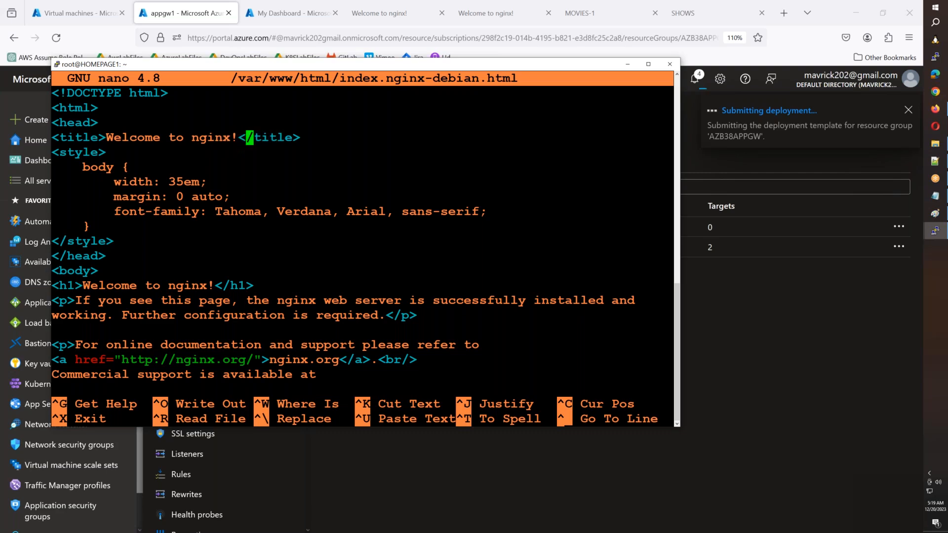
key(Left)
key(BackSpace)
key(BackSpace)
key(BackSpace)
key(BackSpace)
key(BackSpace)
key(BackSpace)
key(BackSpace)
key(BackSpace)
key(BackSpace)
key(BackSpace)
key(BackSpace)
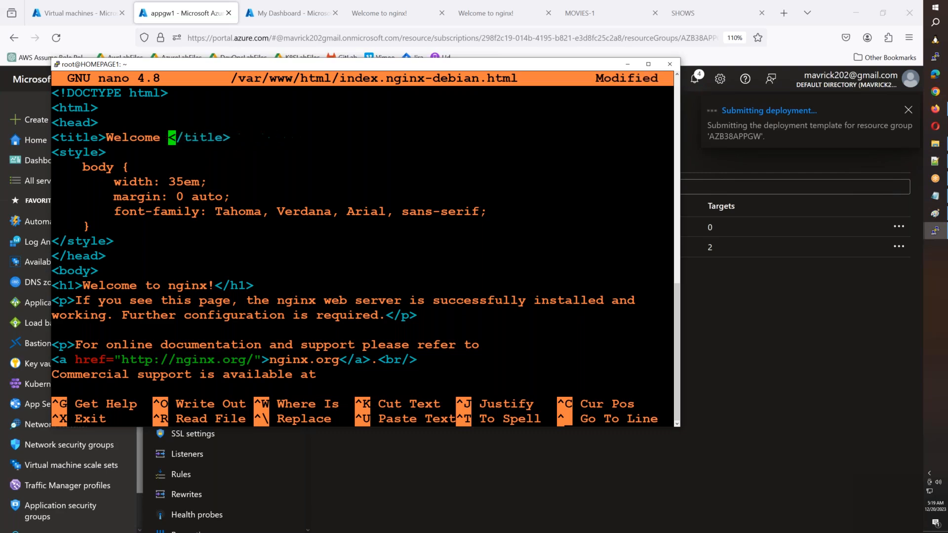
key(BackSpace)
key(BackSpace)
key(BackSpace)
key(BackSpace)
key(BackSpace)
key(BackSpace)
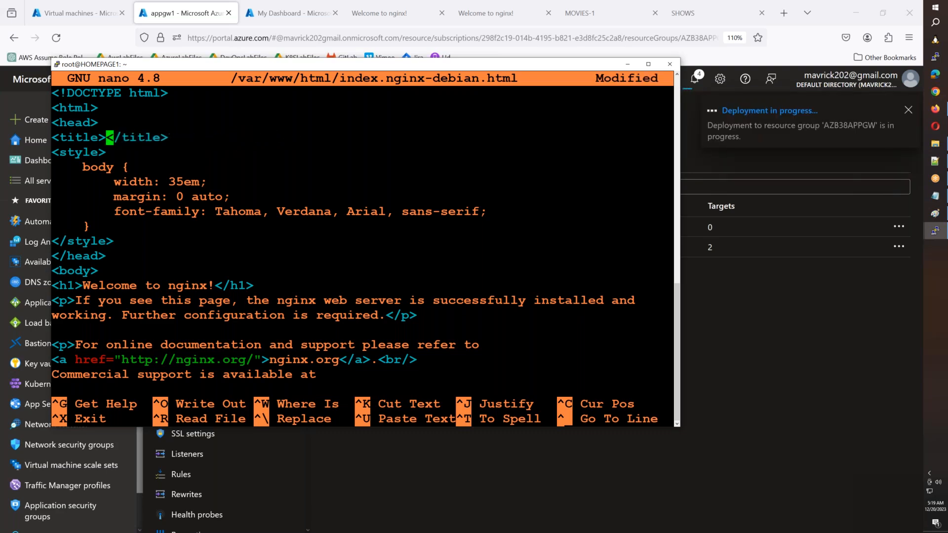
text(HOMEPAGE-1)
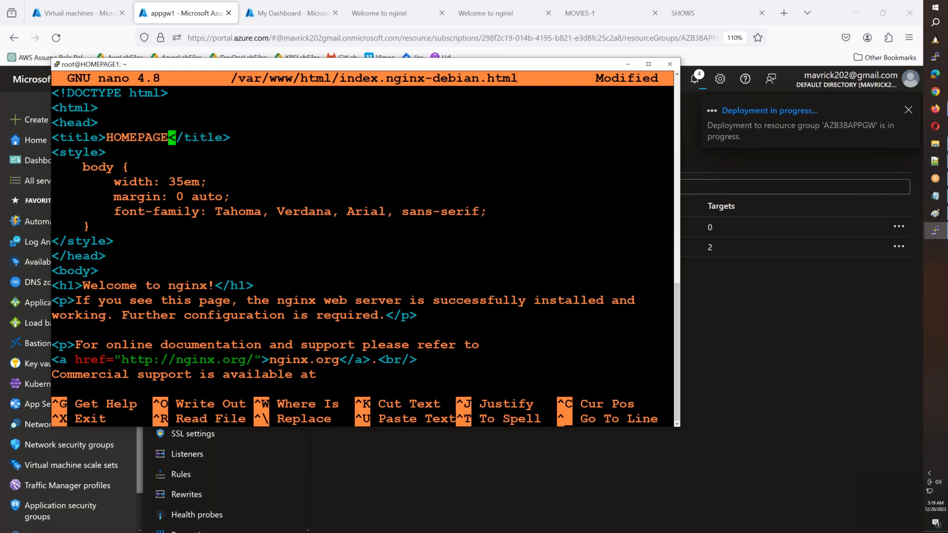
Check the rest of the HTML file, save it, exit nano and return to the Azure portal in Firefox
key(Down)
key(Down)
key(Down)
key(Down)
key(Down)
key(Down)
key(Down)
key(Down)
key(Down)
key(Down)
key(Down)
key(Down)
key(Down)
key(Down)
key(Down)
key(Down)
key(Down)
key(Down)
key(Down)
key(Down)
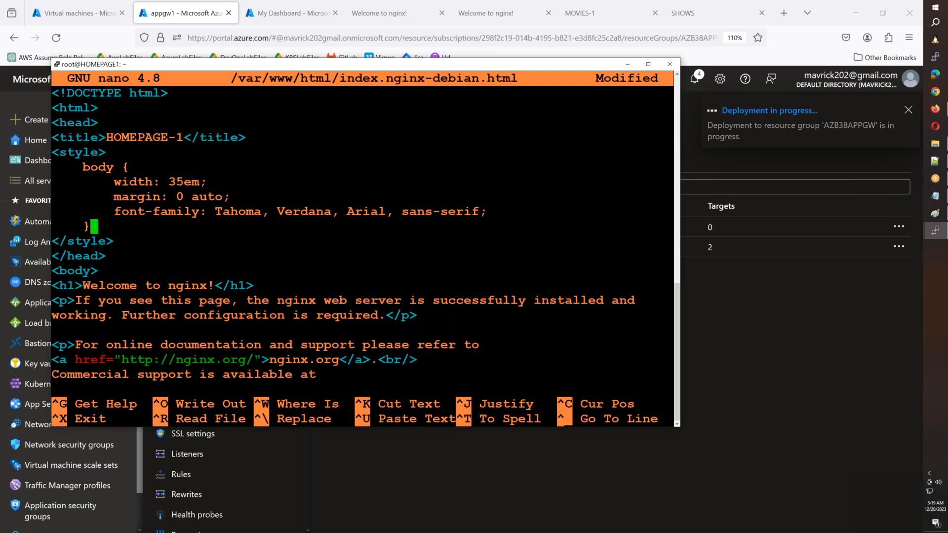
key(Down)
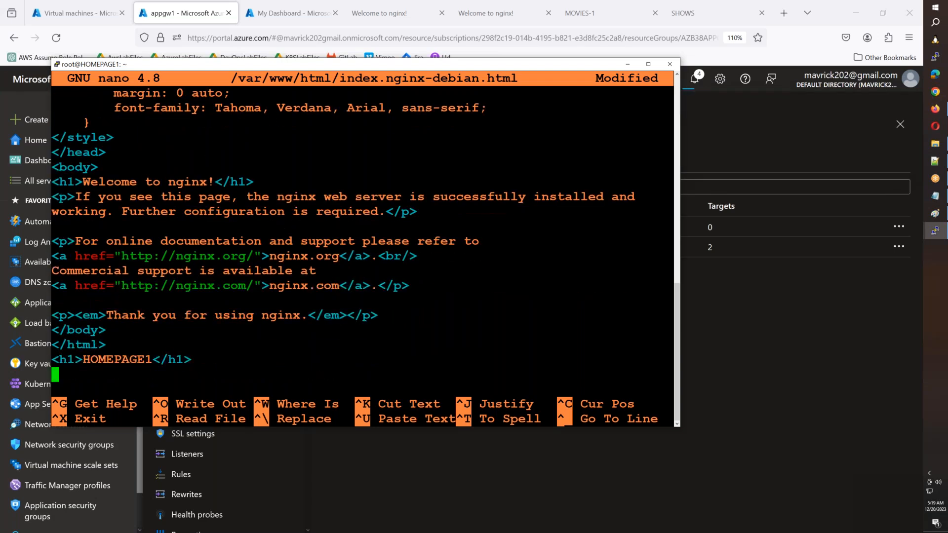
key(ctrl+o)
key(Return)
key(ctrl+x)
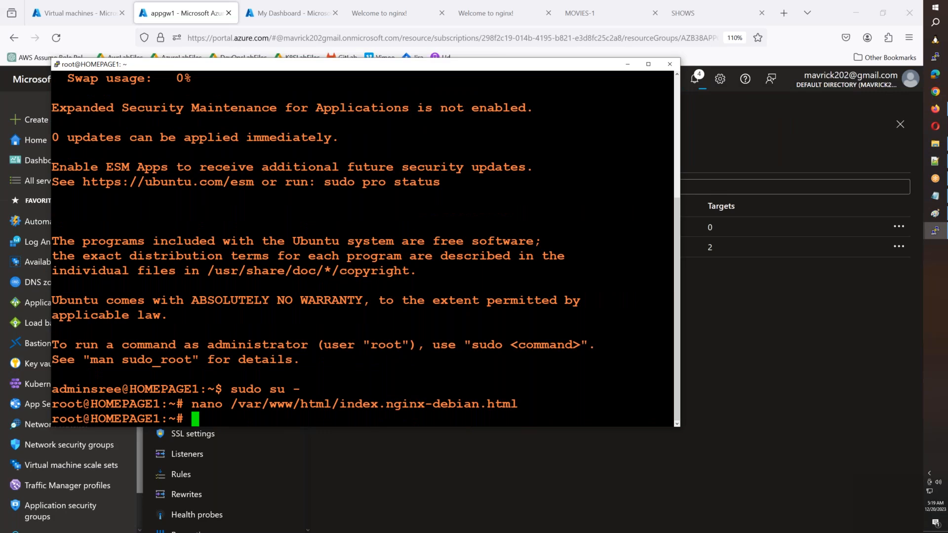
click(764, 454)
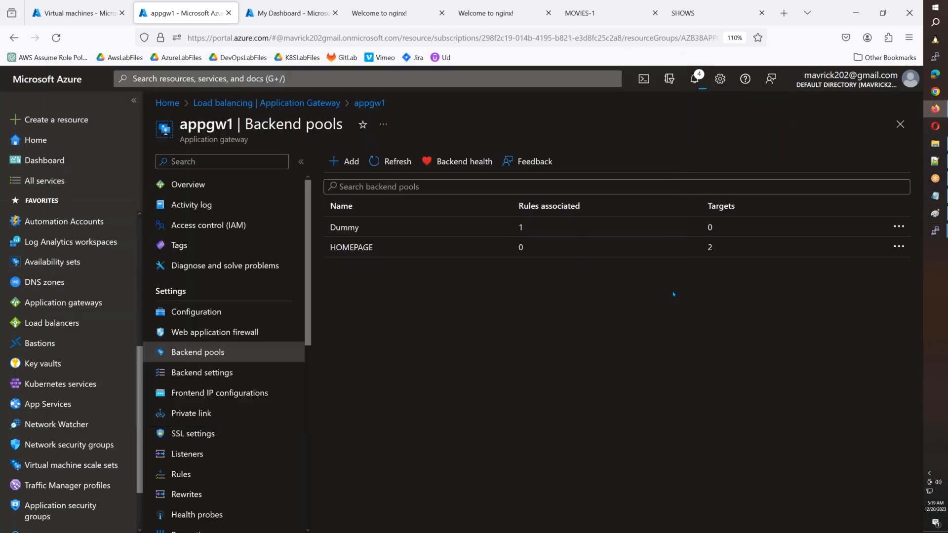
Reload the HOMEPAGE1 server's web page to check its title
click(394, 15)
click(56, 38)
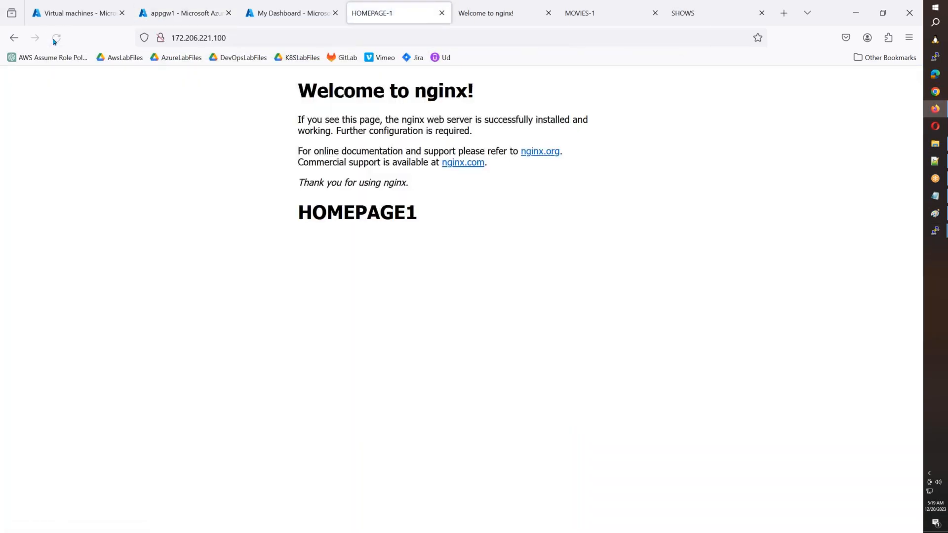
click(56, 38)
Copy HOMEPAGE2's public IP from the virtual machines list, open a PuTTY session to it from the saved admin profile, and enter the account password
click(63, 14)
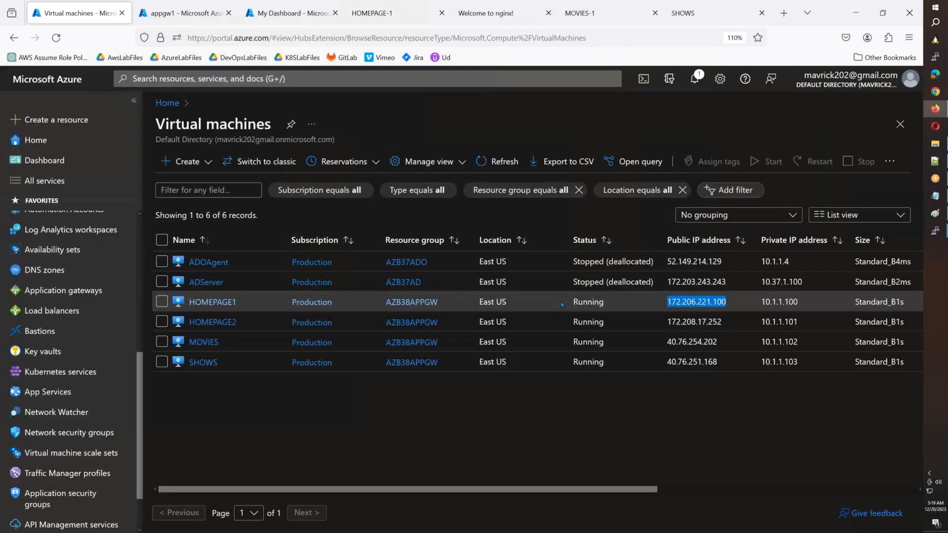
drag(722, 322, 667, 322)
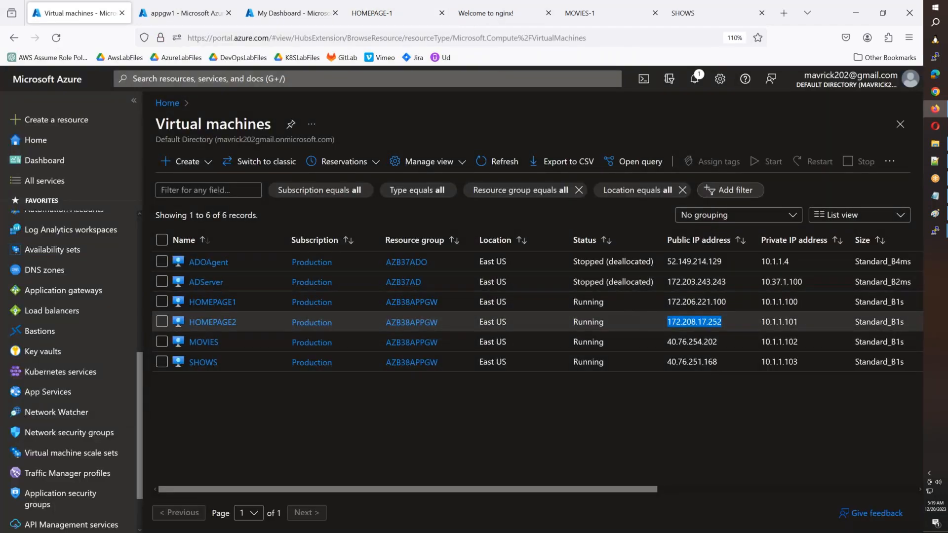
click(935, 57)
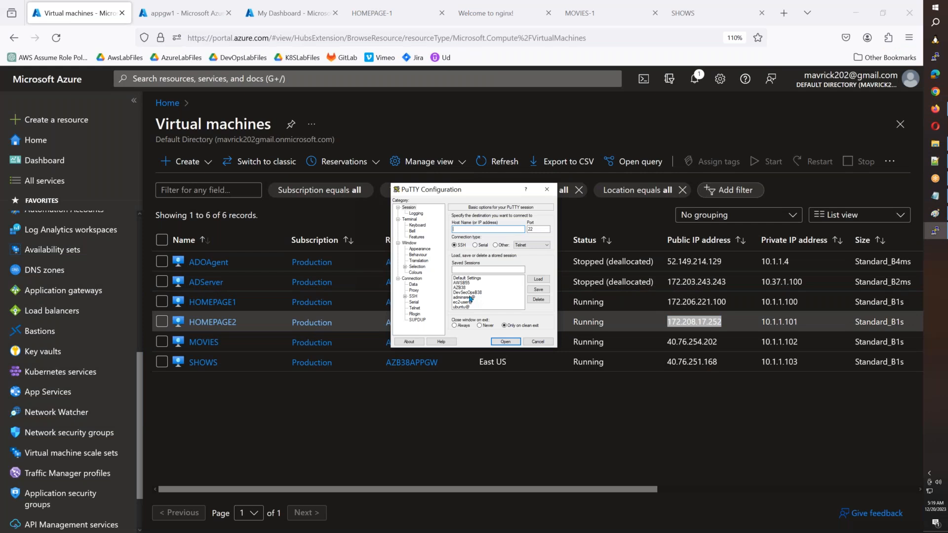
click(470, 297)
click(538, 280)
click(485, 230)
key(ctrl+v)
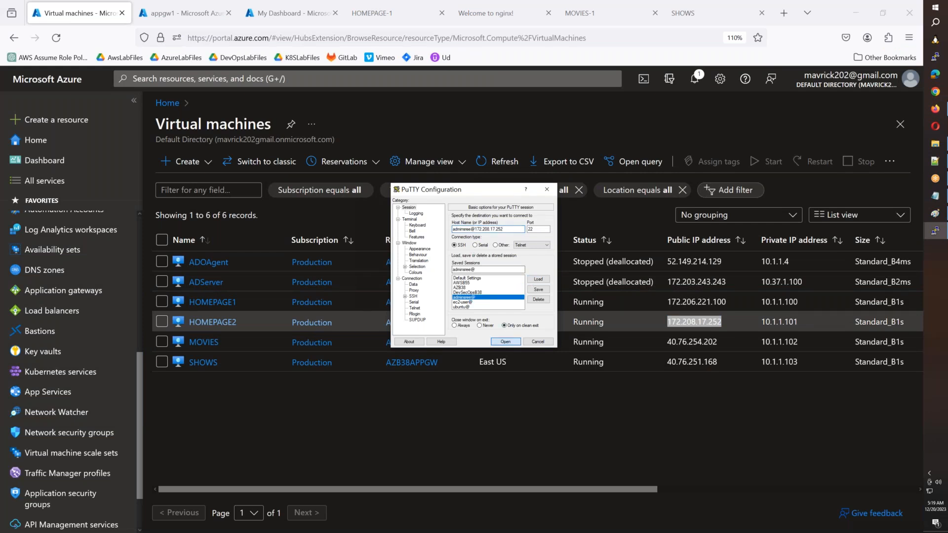
key(Return)
click(197, 236)
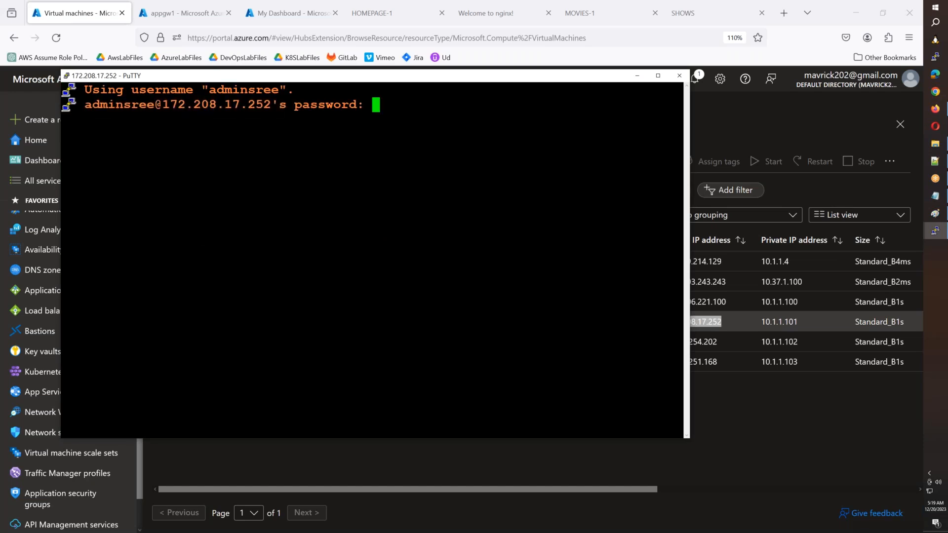
key(Return)
Switch to the root user on HOMEPAGE2 and open /var/www/html/index.nginx-debian.html in nano
text(sudo su -)
key(Return)
key(ctrl+l)
text(nano /var/www/html/)
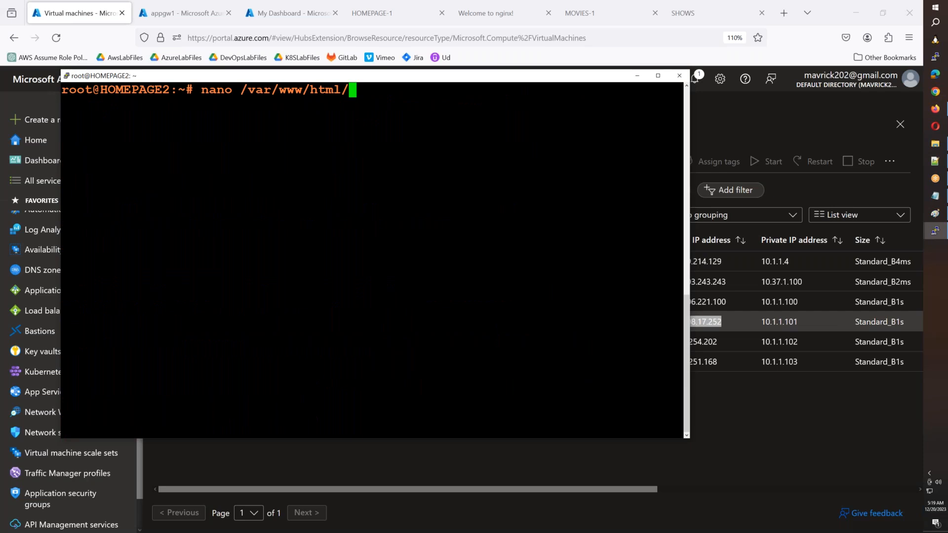
key(Tab)
key(Return)
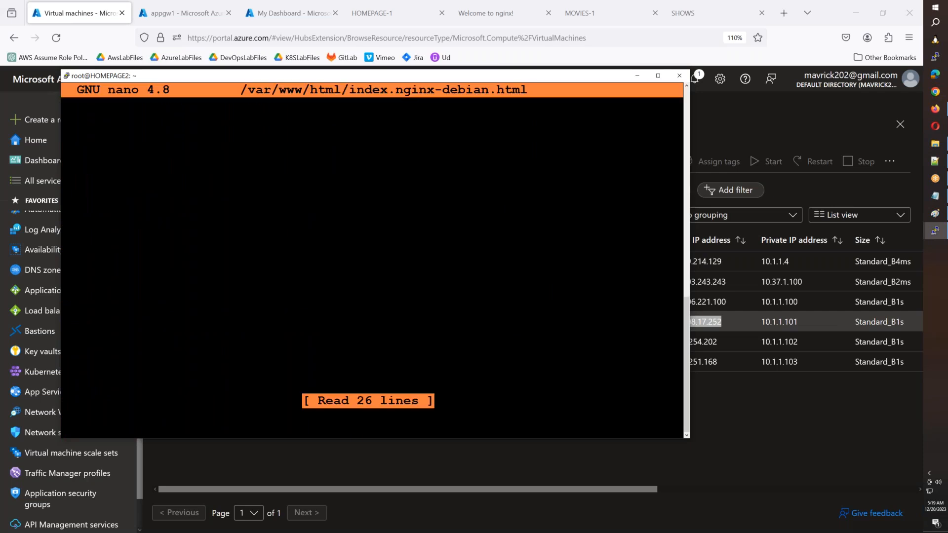
Replace the page's title text with HOMEPAGE-2, then save the file and exit nano
key(Down)
key(Down)
key(Down)
key(Right)
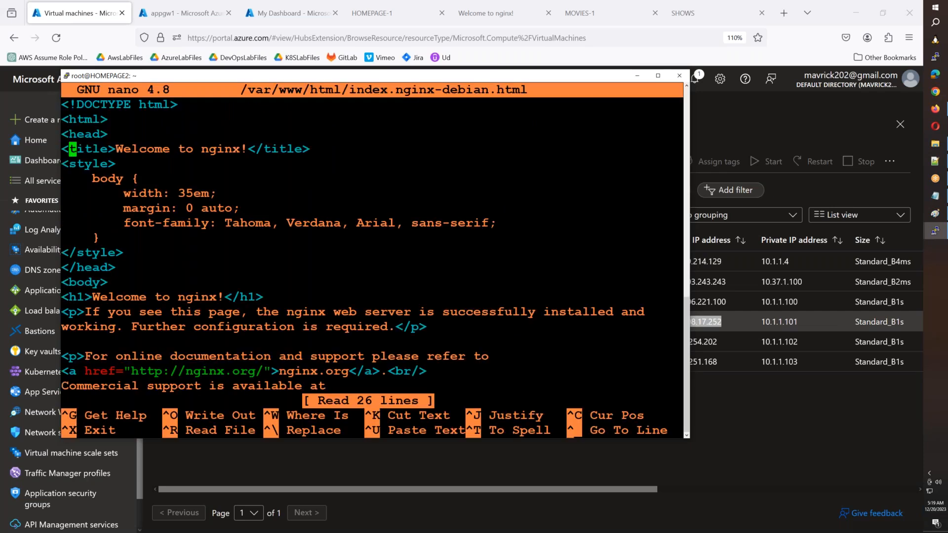
key(Right)
key(Right)
key(Right)
key(Right)
key(Right)
key(Right)
key(Right)
key(Right)
key(Right)
key(Right)
key(Right)
key(Right)
key(Right)
key(Right)
key(Right)
key(Right)
key(Right)
key(Right)
key(Right)
key(Right)
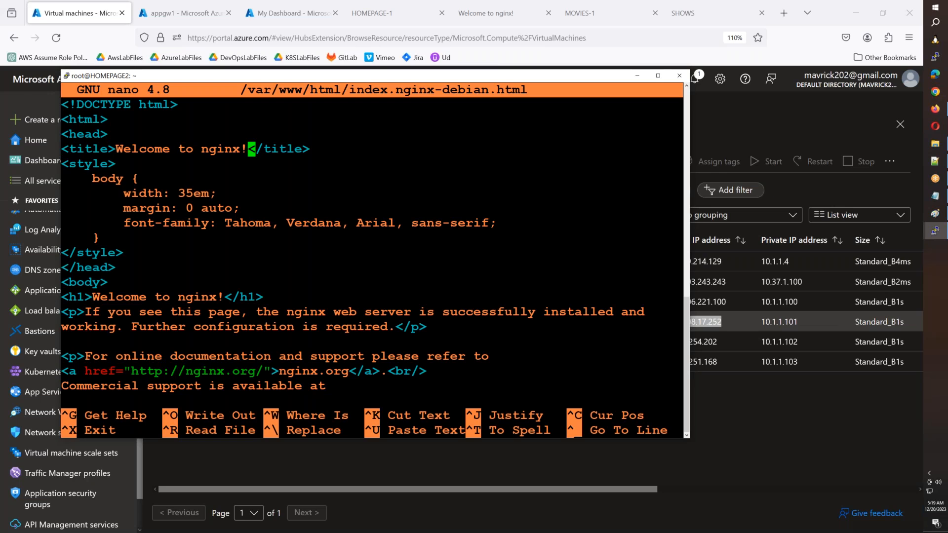
key(BackSpace)
key(BackSpace)
key(BackSpace)
key(BackSpace)
key(BackSpace)
key(BackSpace)
key(BackSpace)
key(BackSpace)
key(BackSpace)
key(BackSpace)
key(BackSpace)
key(BackSpace)
key(BackSpace)
key(BackSpace)
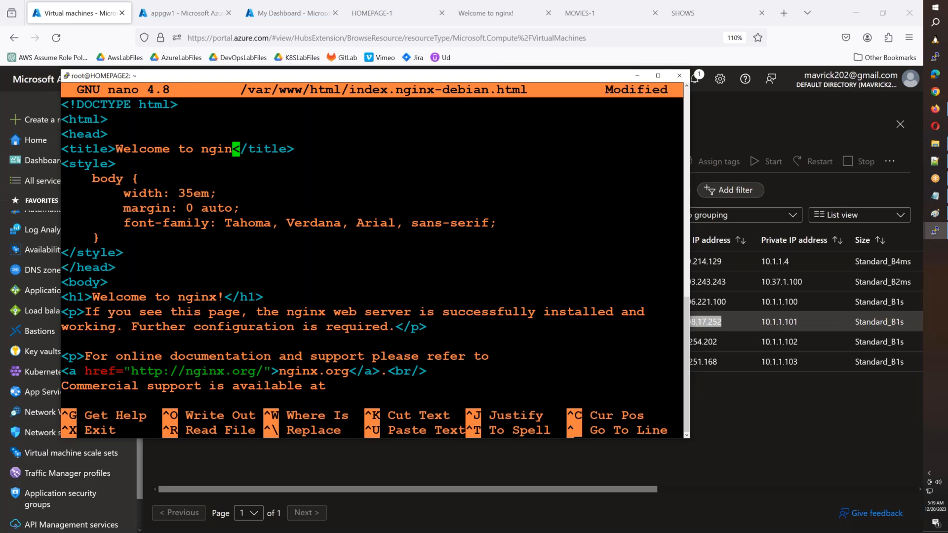
key(BackSpace)
key(BackSpace)
key(BackSpace)
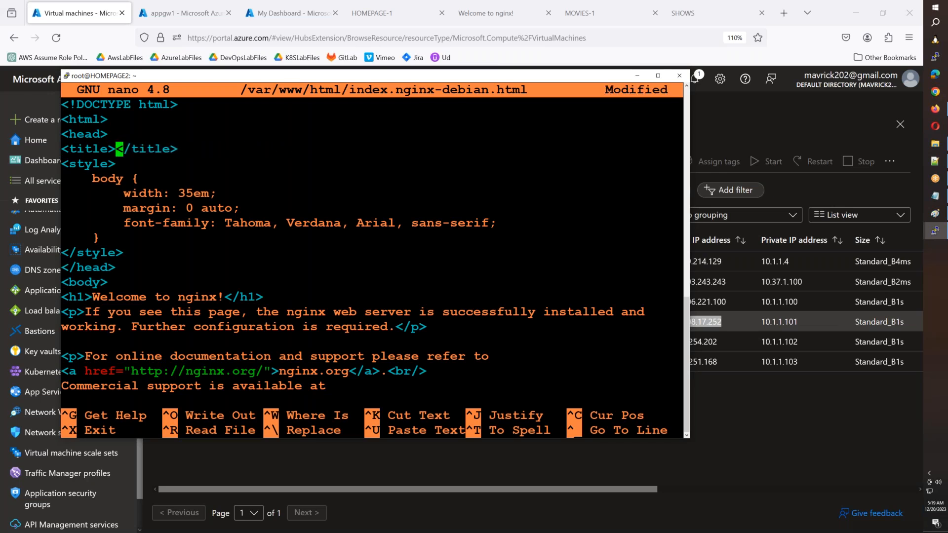
text(HOMEPAGE-2)
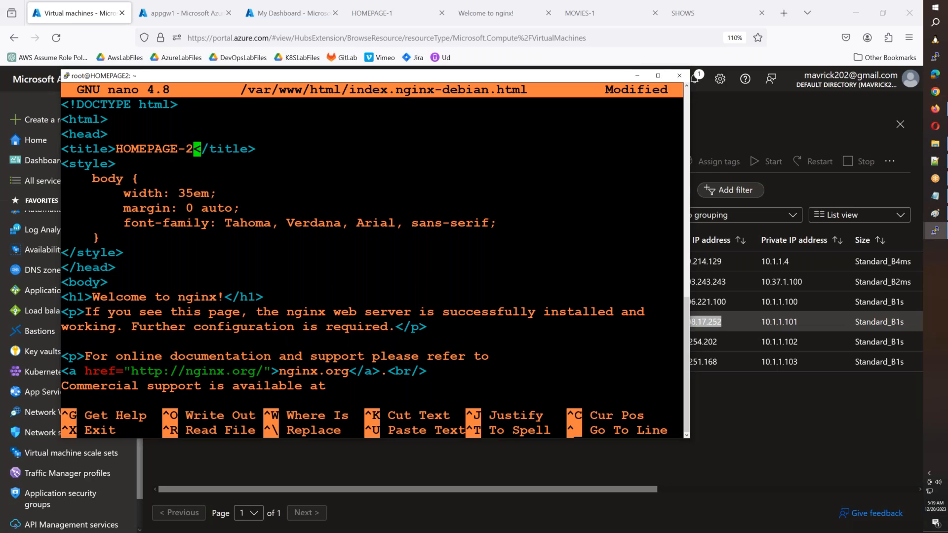
key(ctrl+o)
key(Return)
key(ctrl+x)
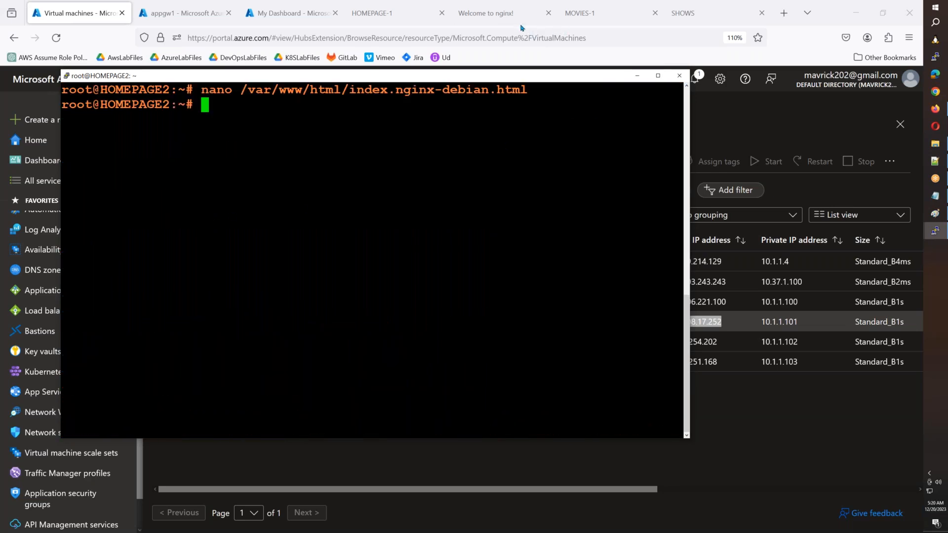
Switch to Firefox, reload the HOMEPAGE2 server's page and compare its title with the HOMEPAGE1 page
click(494, 12)
click(57, 38)
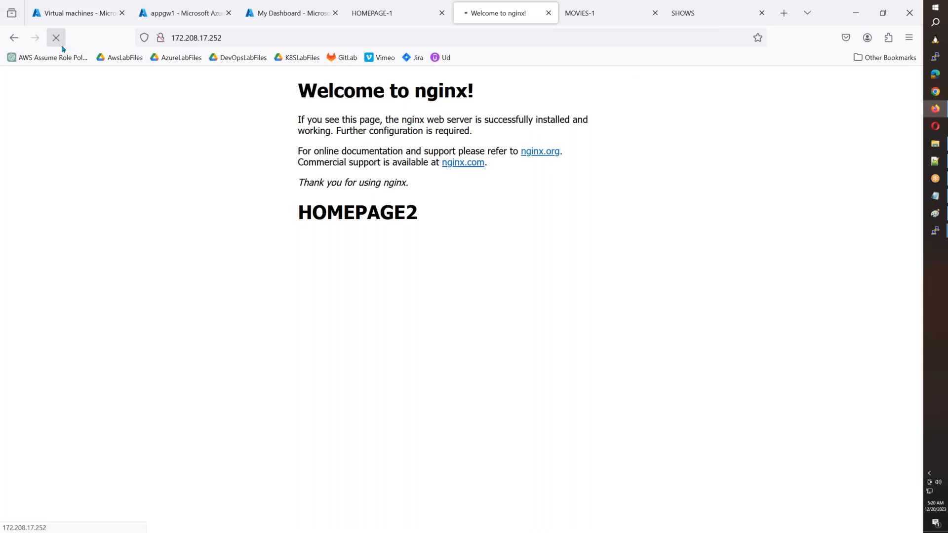
click(377, 20)
click(496, 20)
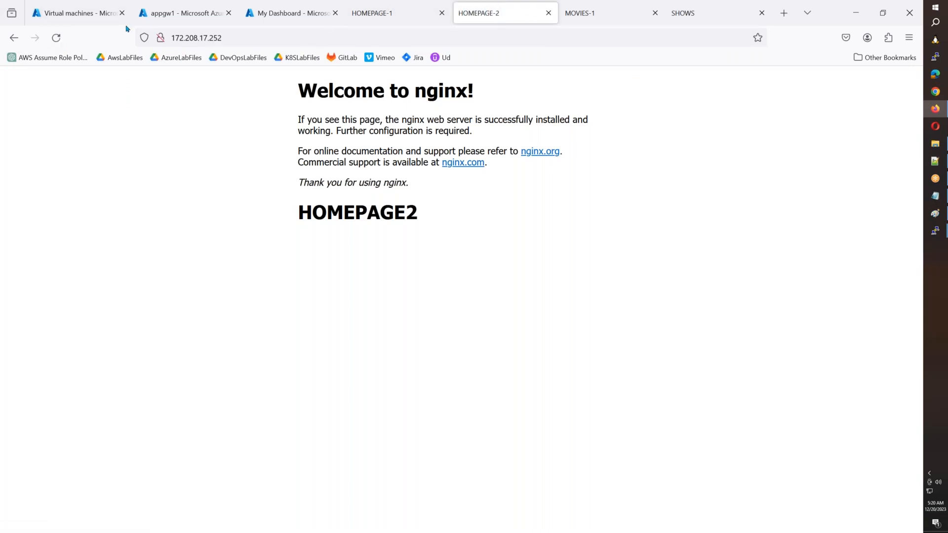
Add a backend pool named SHOWS to appgw1 with the virtual machine target SHOWSVMNic (10.1.1.103)
click(183, 14)
click(346, 168)
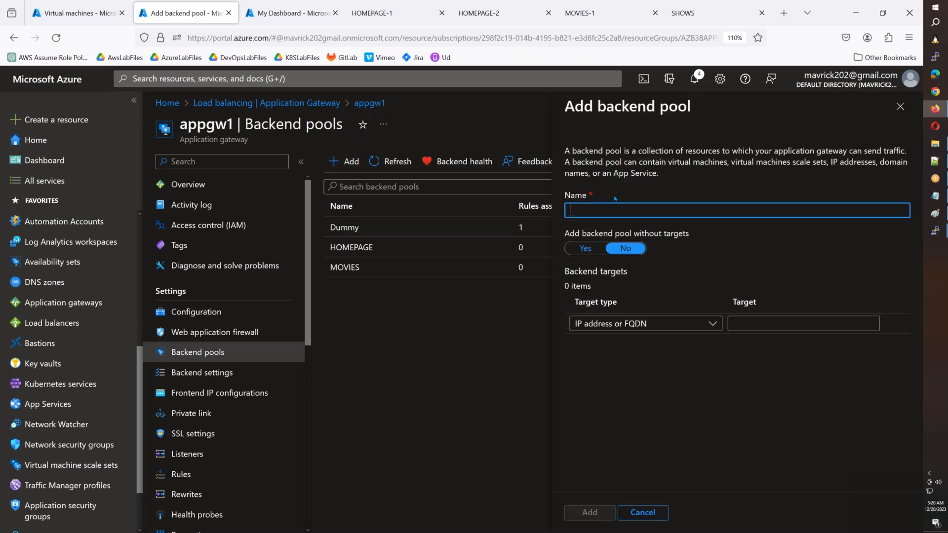
text(SHOWS)
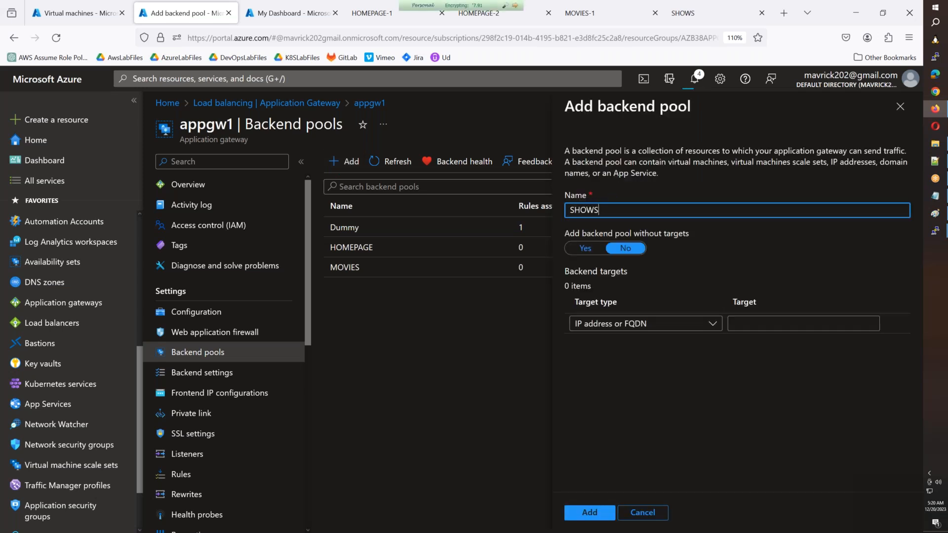
click(622, 323)
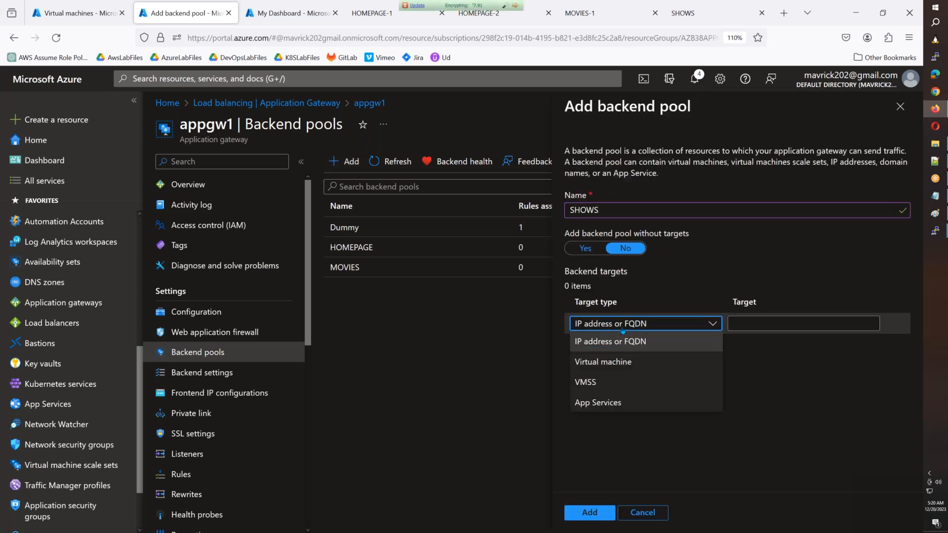
click(607, 362)
click(798, 324)
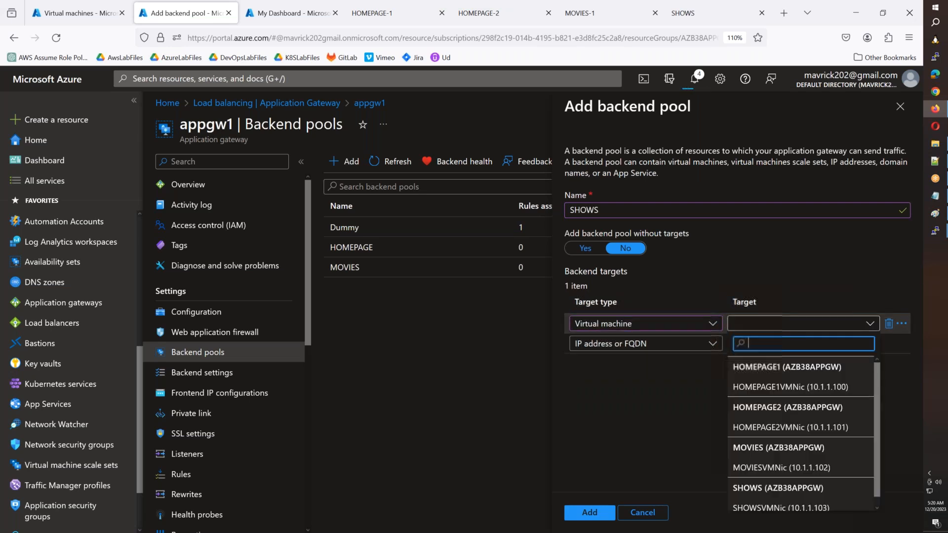
click(780, 508)
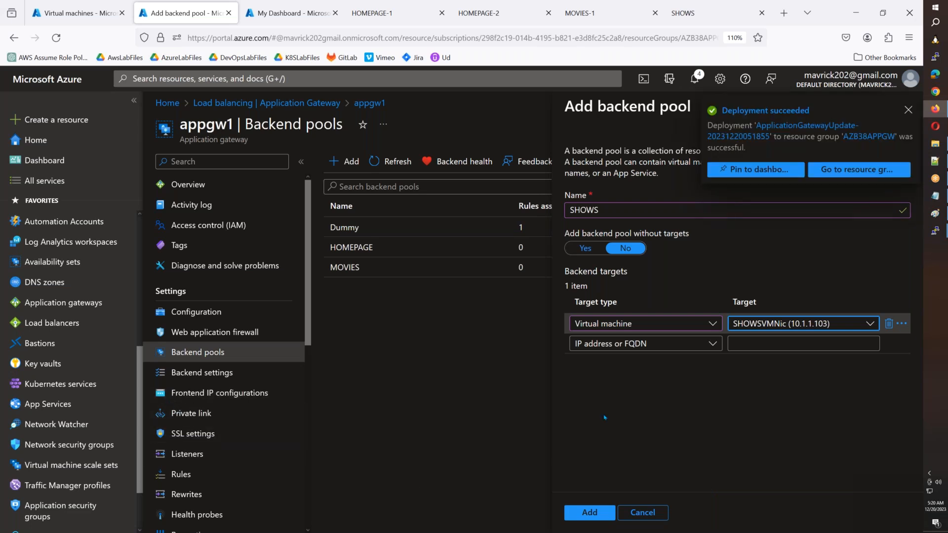
click(594, 512)
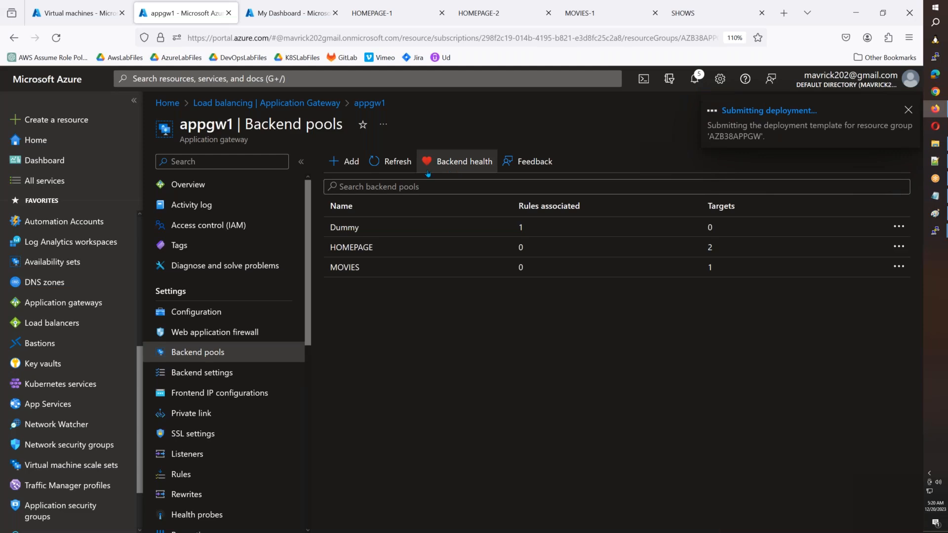
Check the gateway's backend health report and view its backend settings
scroll(207, 376, down, 6)
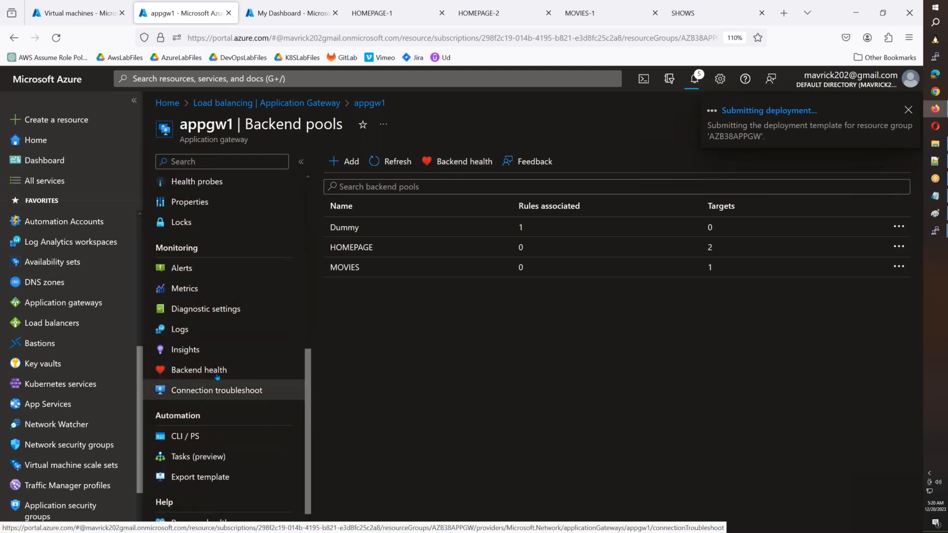
scroll(229, 335, up, 6)
click(462, 161)
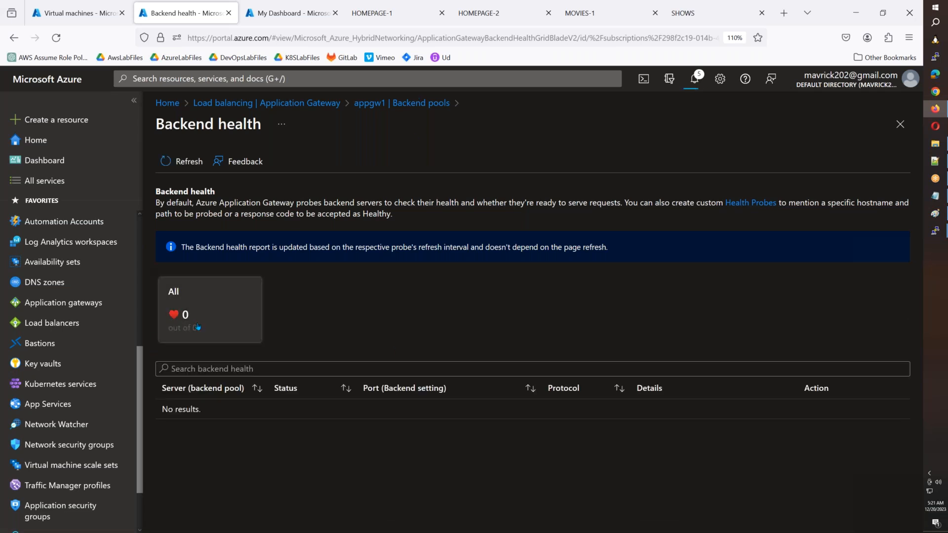
click(371, 103)
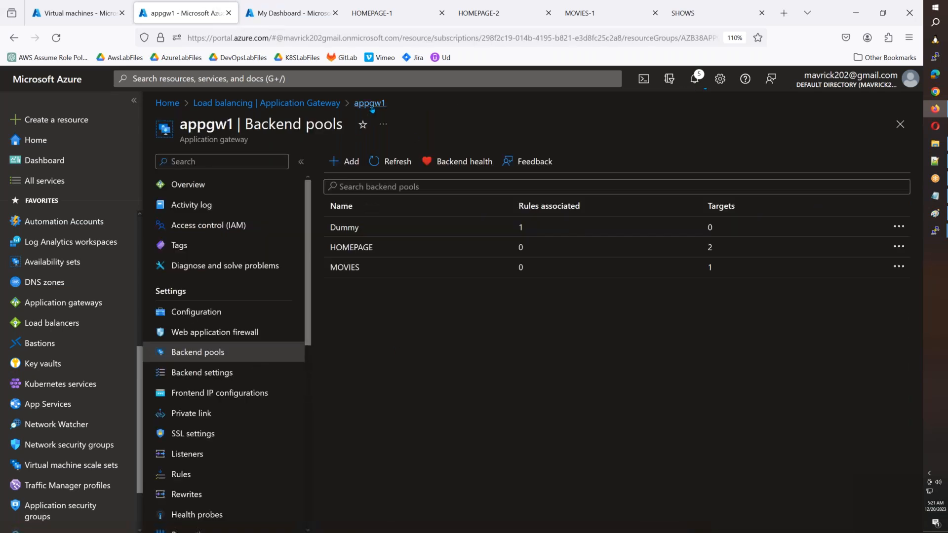
click(237, 374)
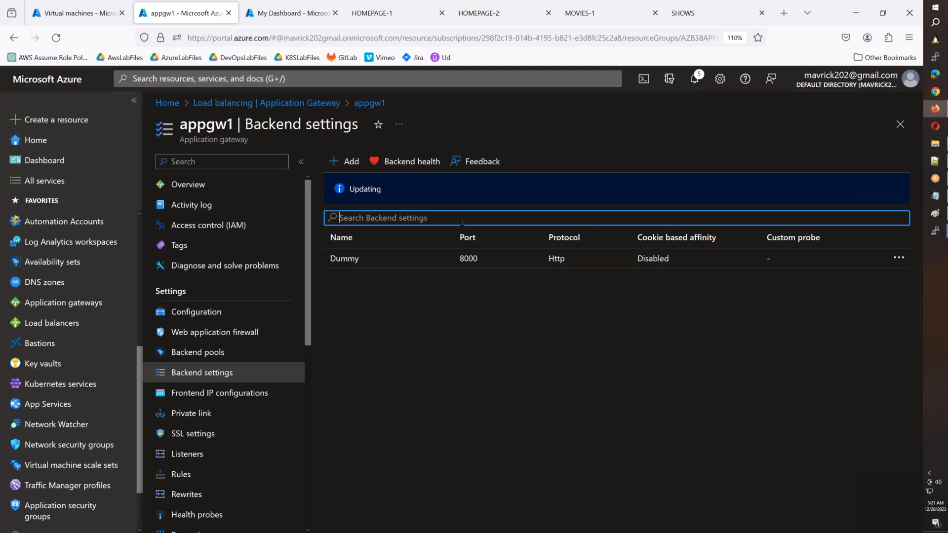
scroll(224, 341, down, 5)
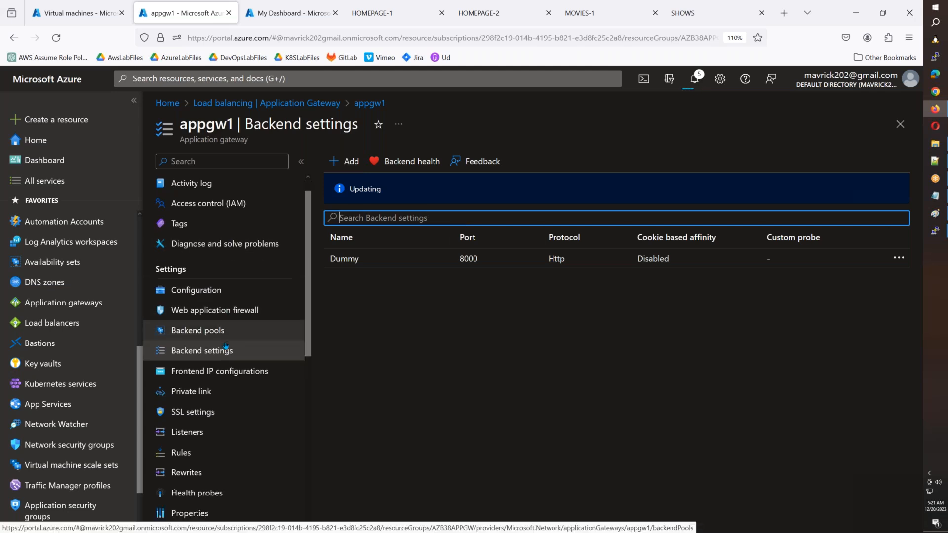
click(224, 315)
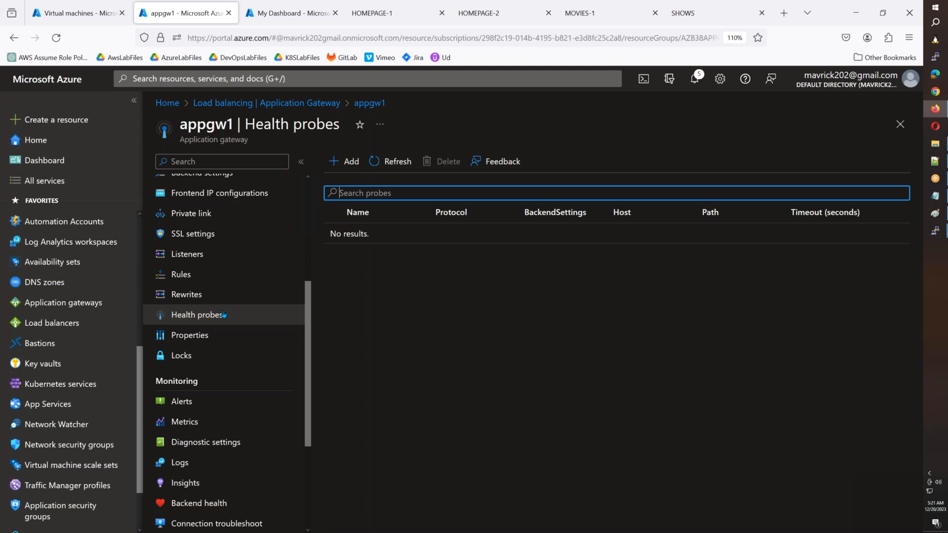
click(354, 164)
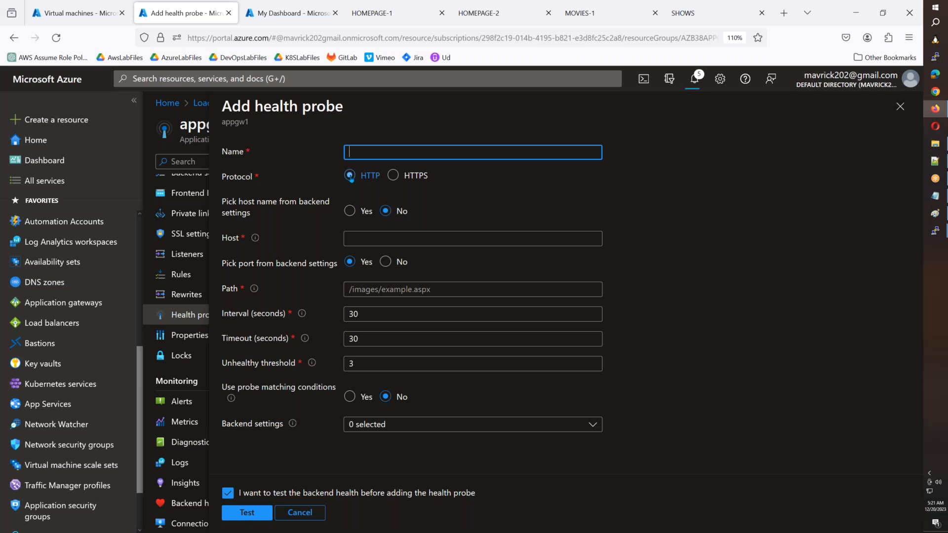
text(HOMEPAGE)
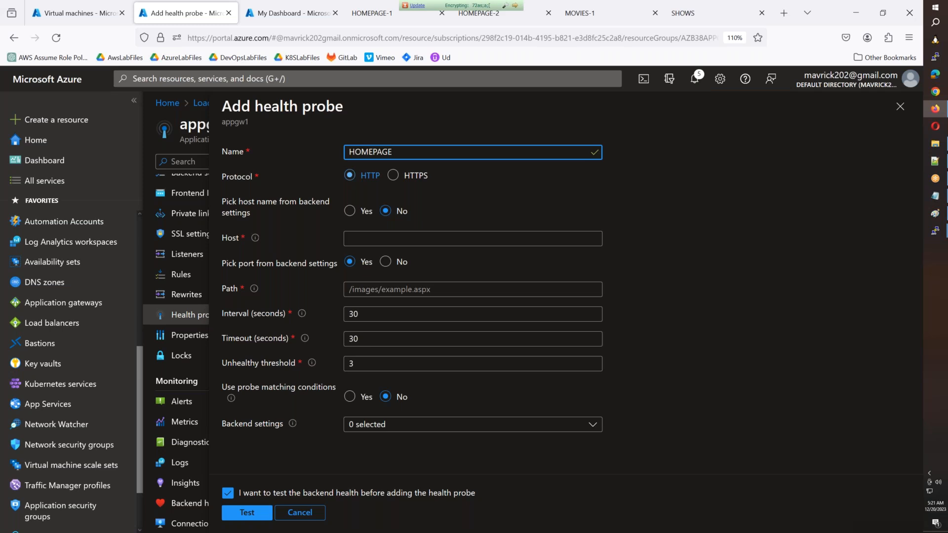
click(361, 236)
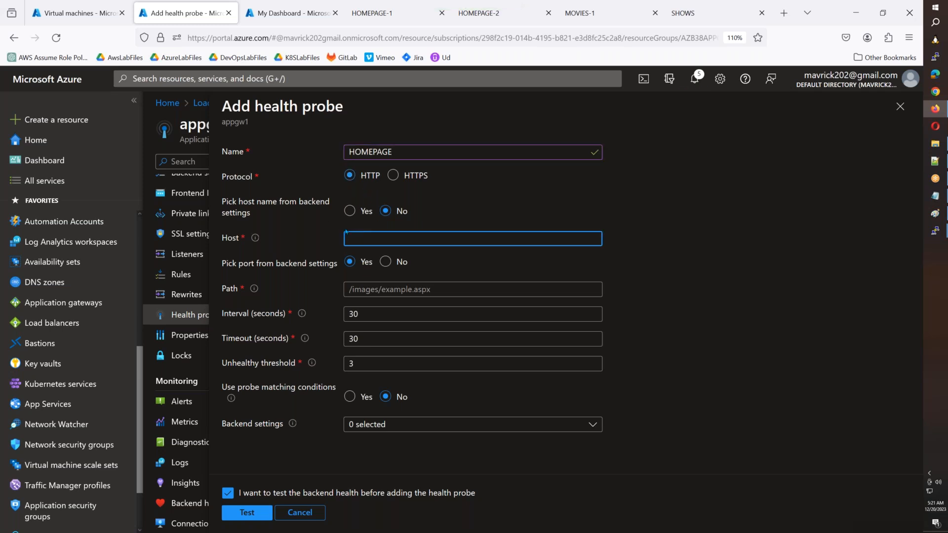
text(www.azure)
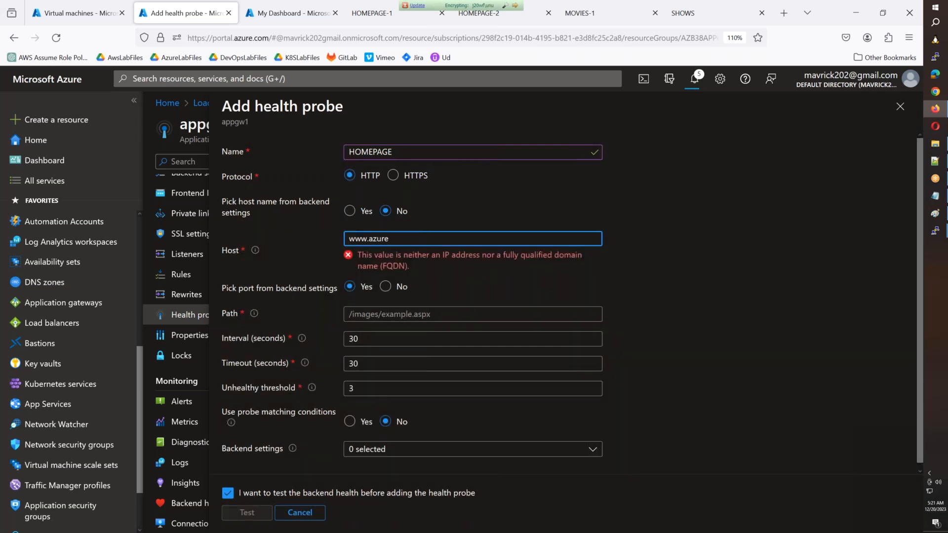
text(b38.xyz)
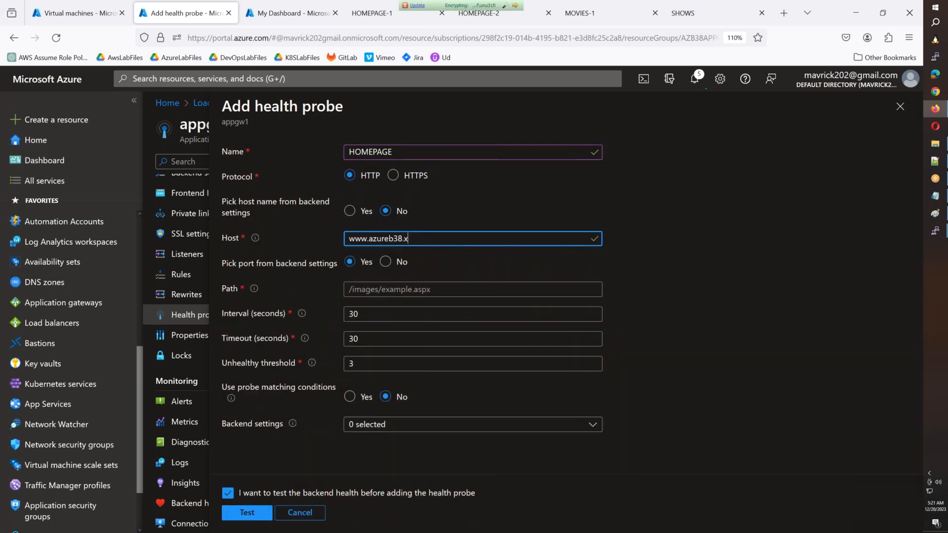
click(349, 287)
text(/)
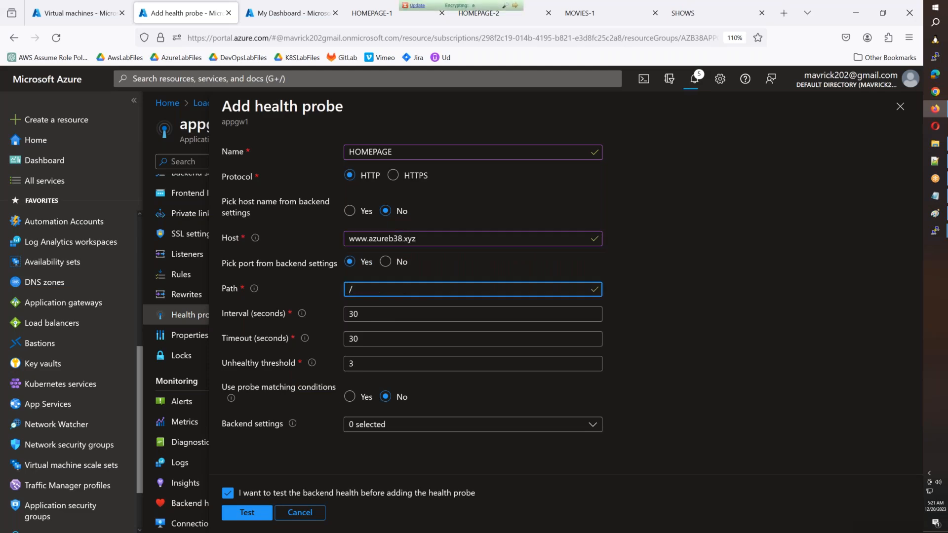
key(Tab)
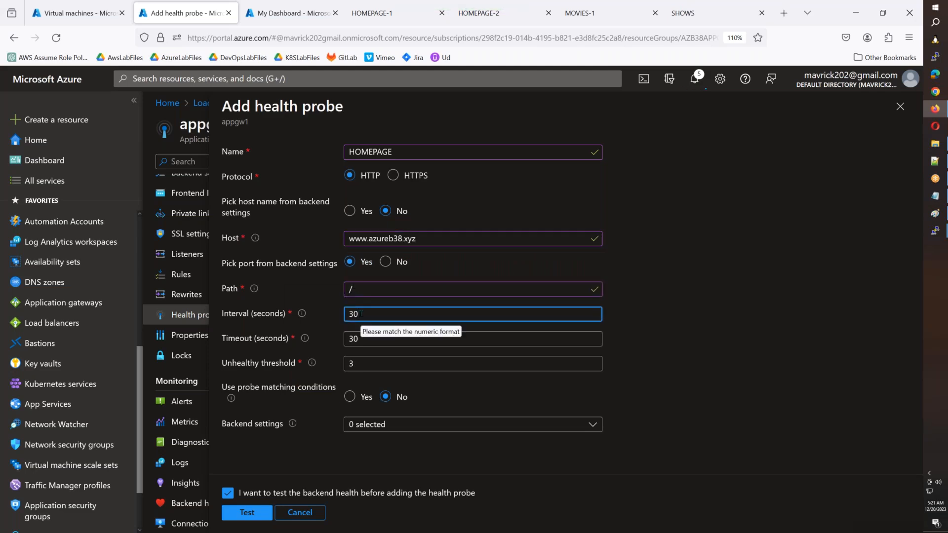
Read the unhealthy threshold's explanation and set the HOMEPAGE probe's unhealthy threshold to 2
drag(358, 364, 341, 365)
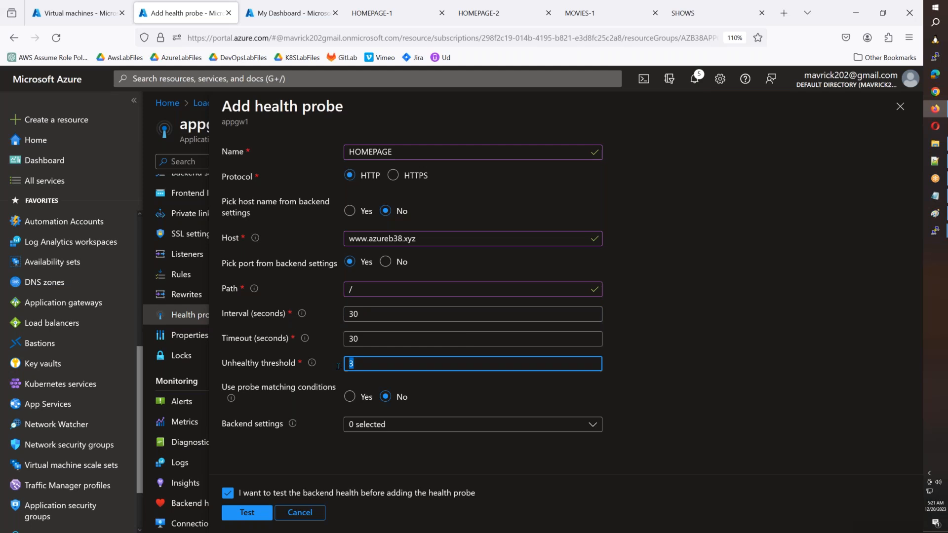
click(311, 364)
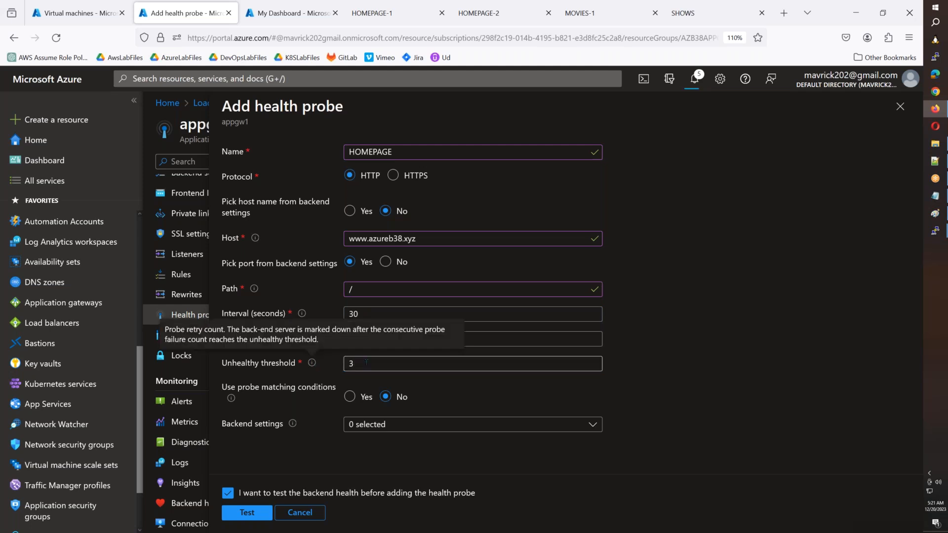
drag(359, 364, 342, 364)
text(1)
click(760, 371)
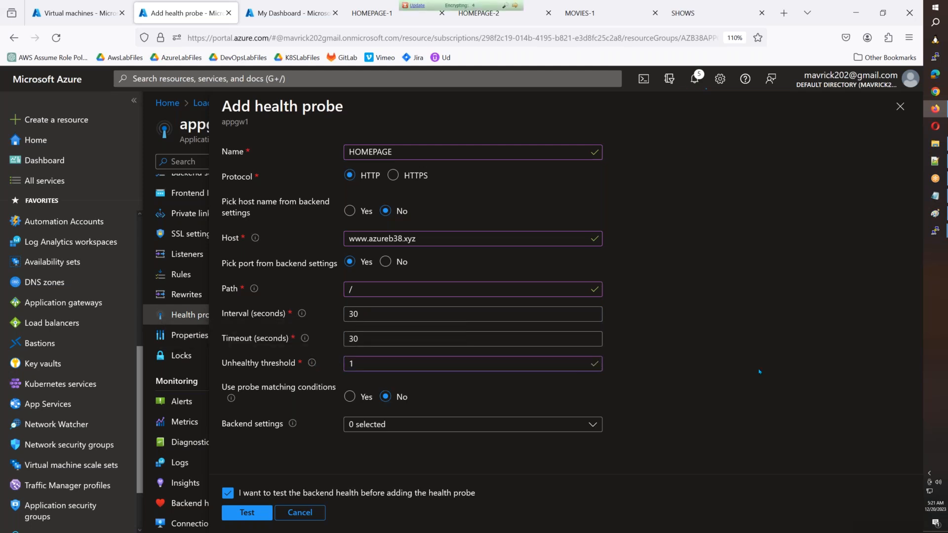
drag(379, 366, 328, 366)
text(2)
key(Tab)
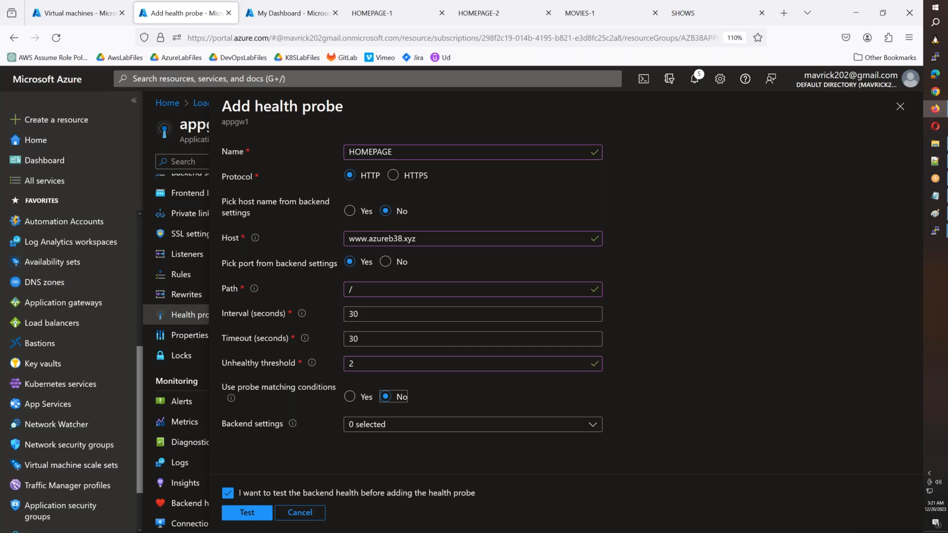
Turn off the backend health test, copy the host name for reuse and add the HOMEPAGE probe
click(513, 425)
click(508, 424)
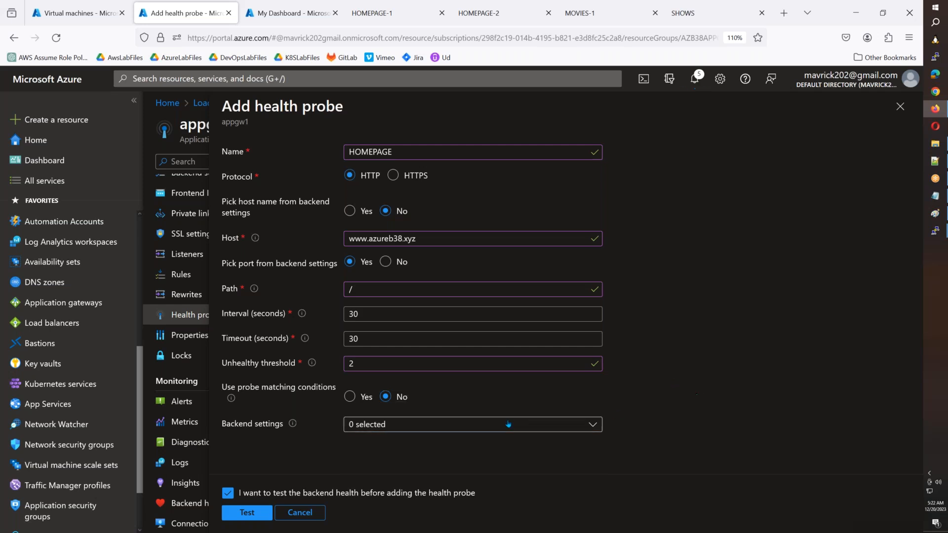
click(228, 493)
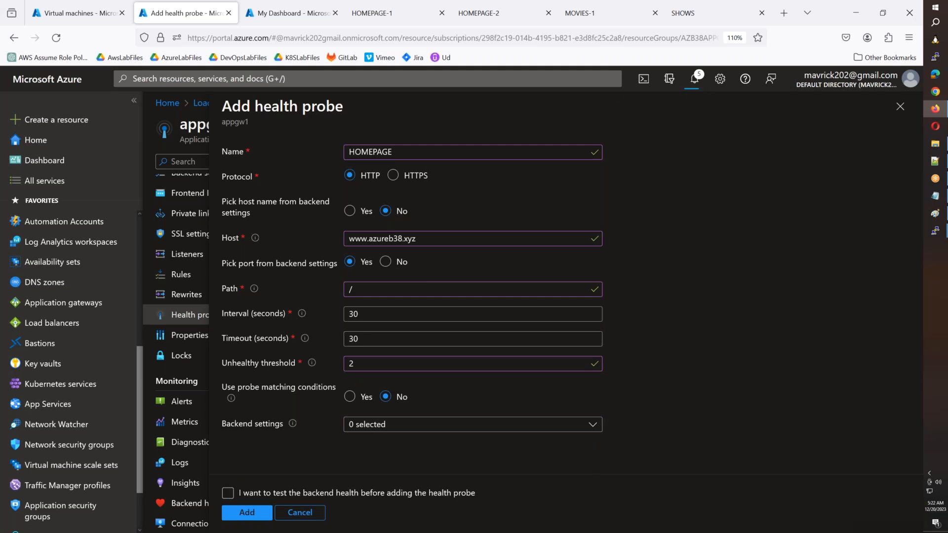
click(696, 82)
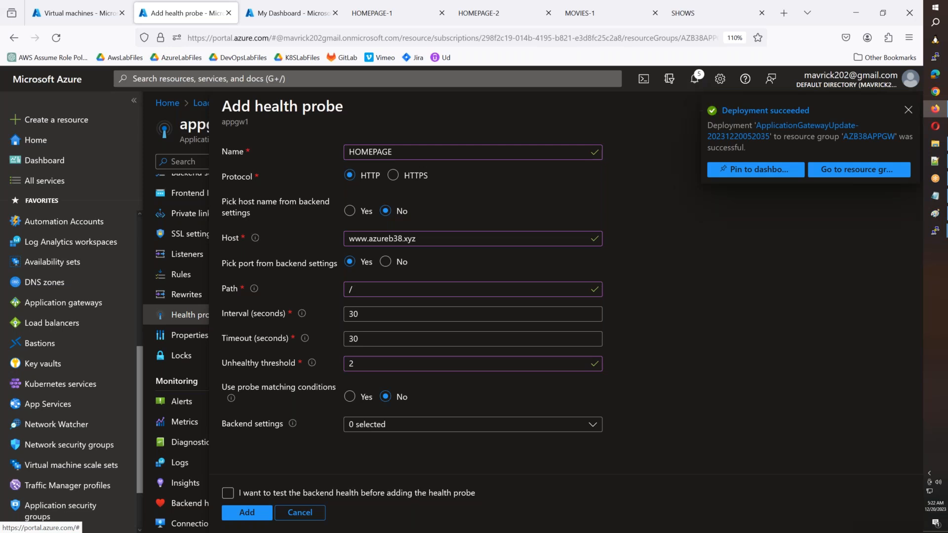
triple_click(425, 236)
key(ctrl+c)
click(250, 514)
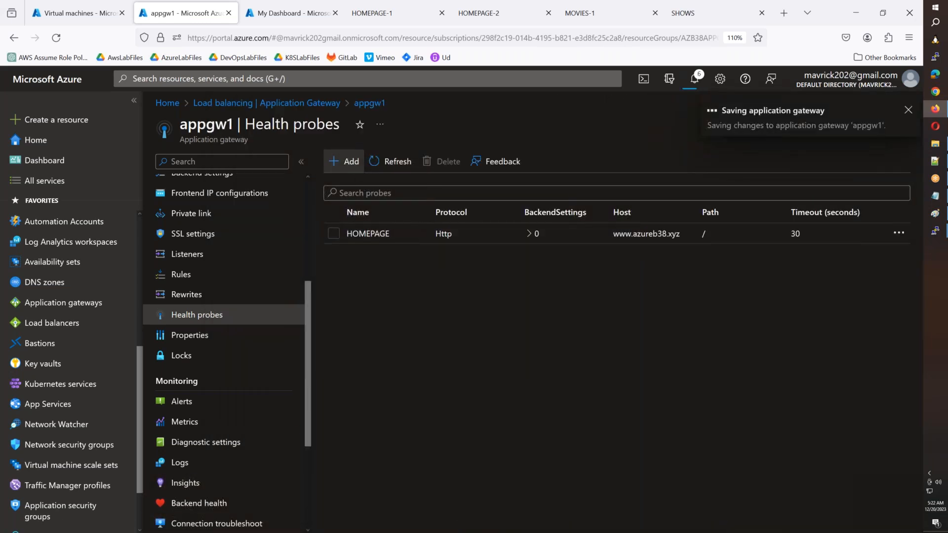
click(353, 168)
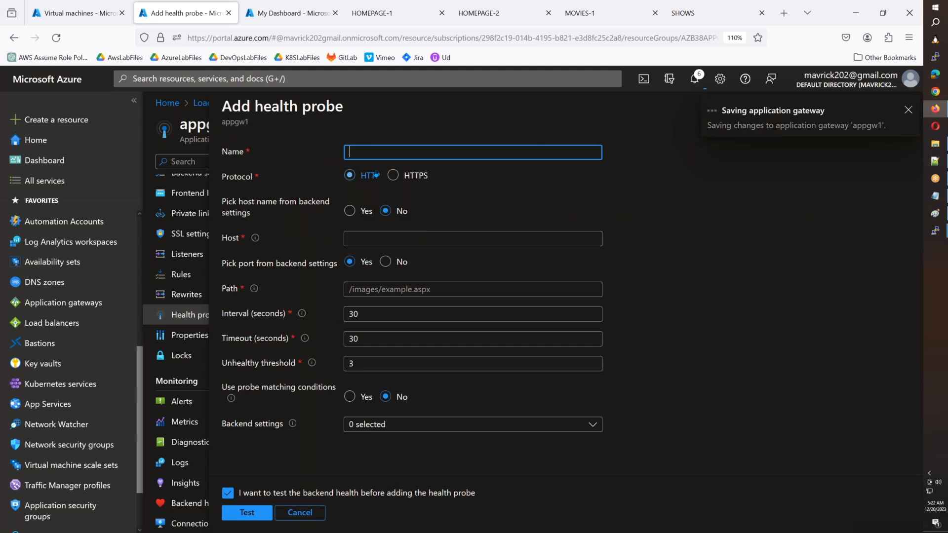
text(Som)
key(BackSpace)
text(m)
key(BackSpace)
key(BackSpace)
key(BackSpace)
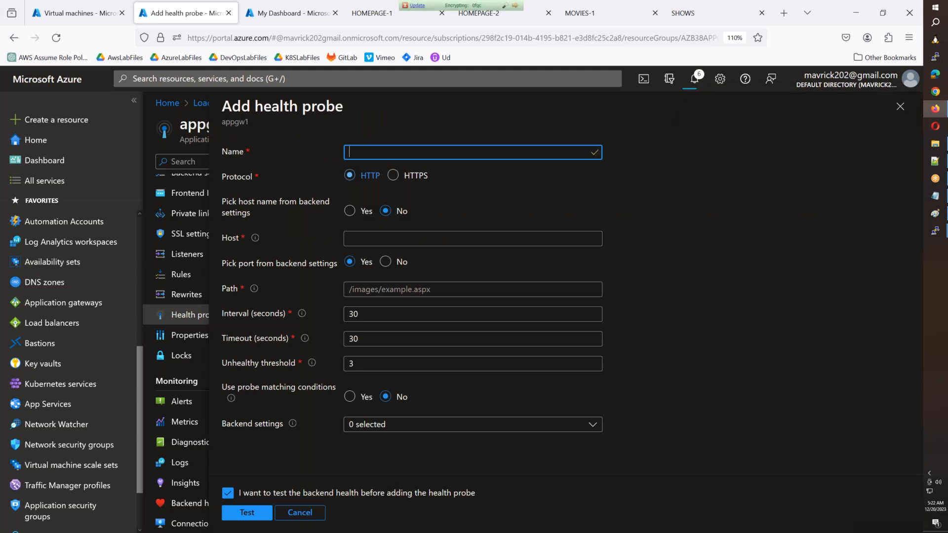
text(MOVIES)
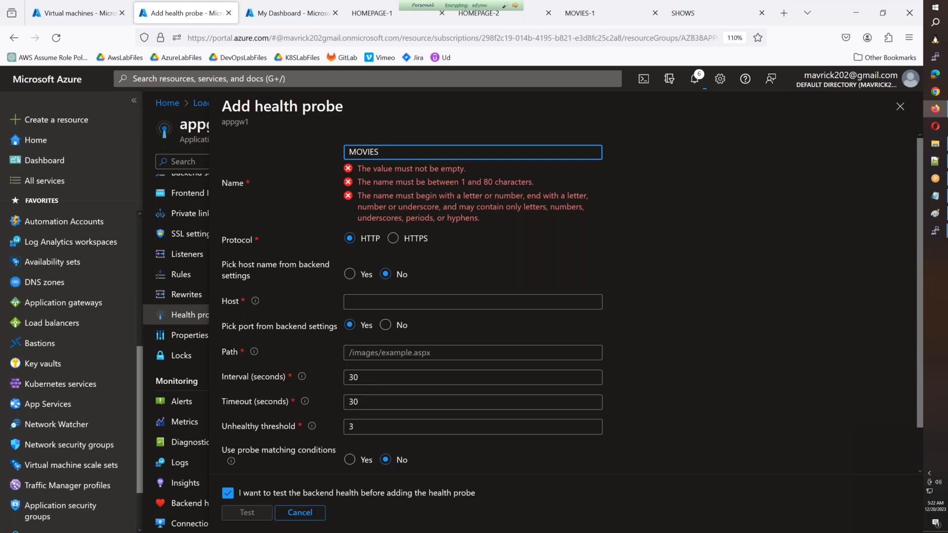
click(371, 239)
key(ctrl+v)
click(364, 290)
text(/movies)
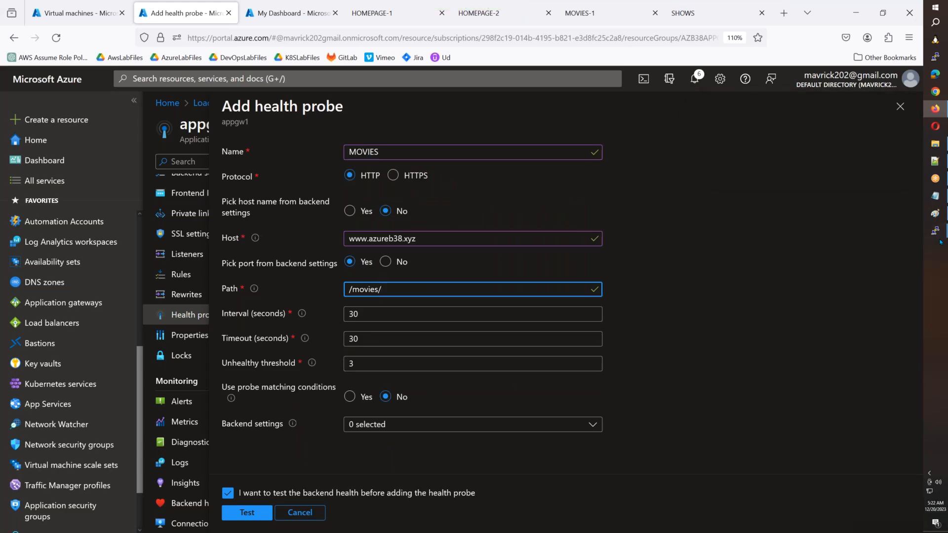
Copy index.nginx-debian.html from the MOVIES server's terminal to complete the probe path, and add the probe without testing backend health
click(938, 237)
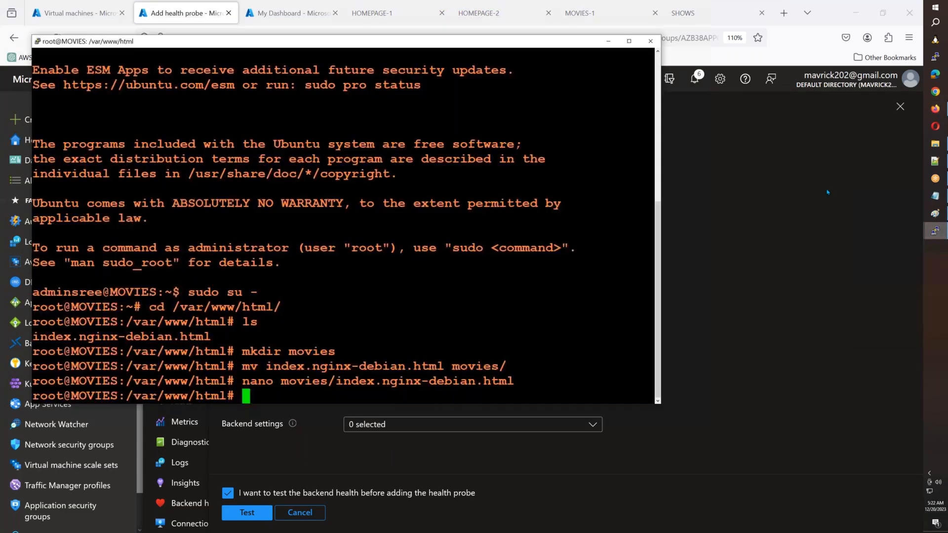
click(882, 148)
drag(516, 381, 337, 383)
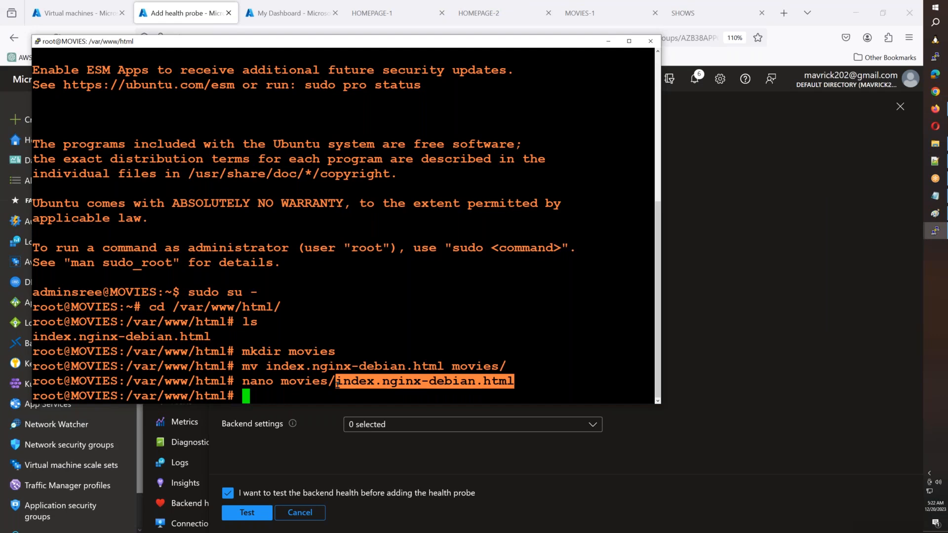
key(alt+Tab)
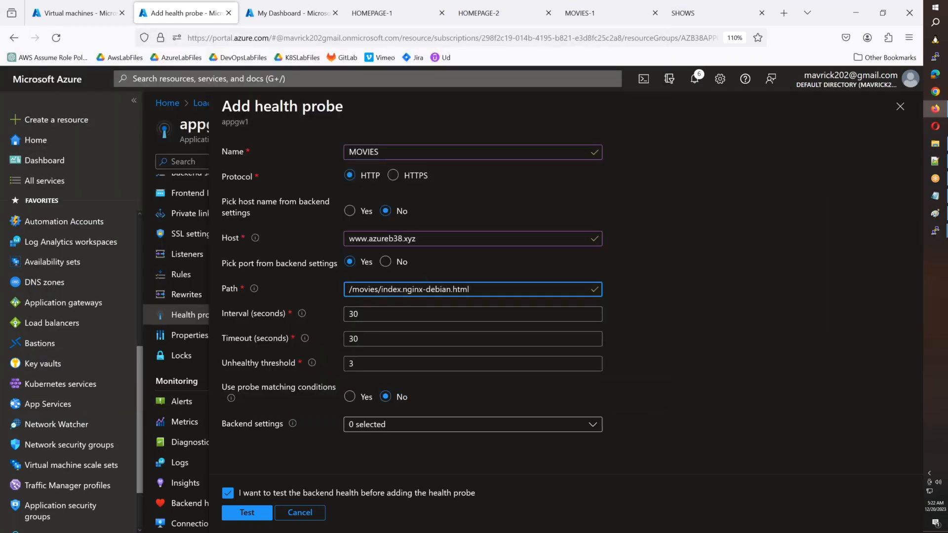
click(228, 494)
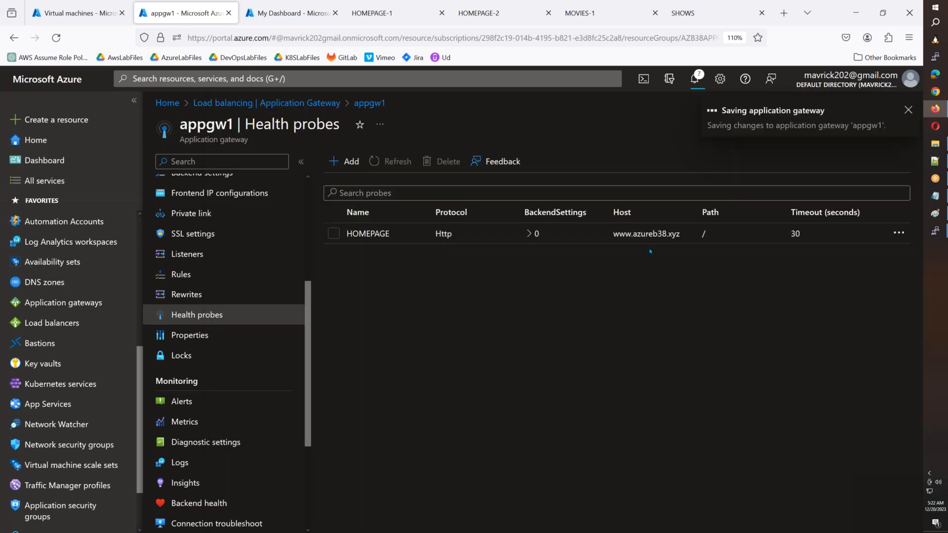
drag(682, 234, 613, 235)
key(ctrl+c)
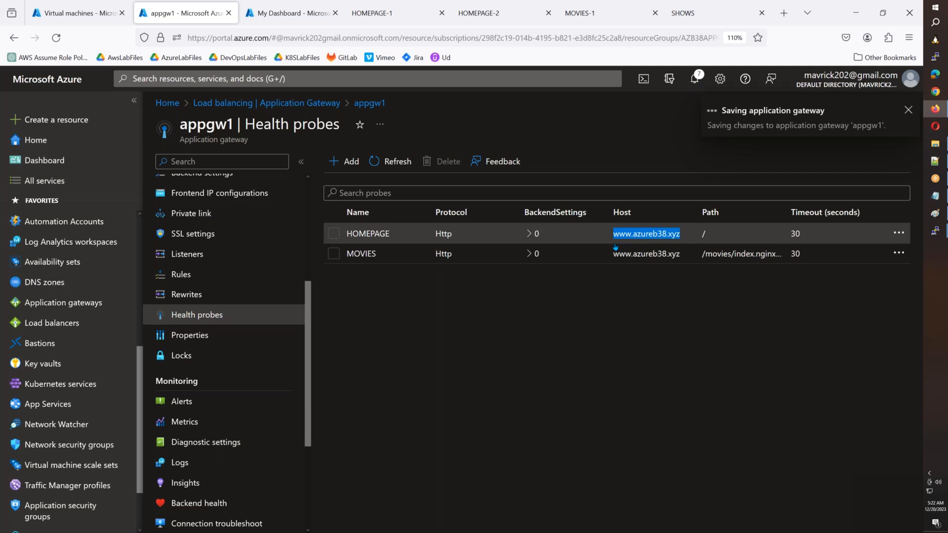
click(347, 165)
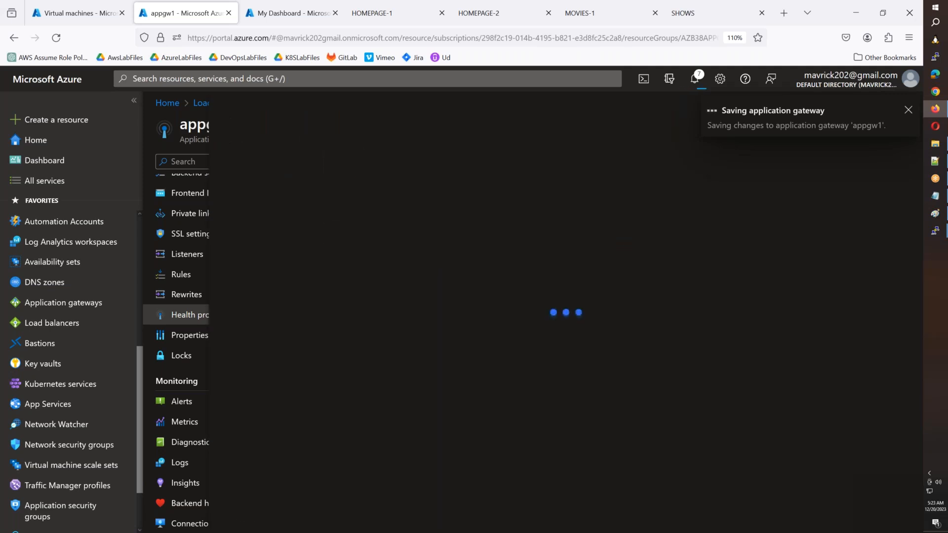
text(SHOWS)
key(Tab)
key(Tab)
key(Tab)
key(ctrl+v)
click(355, 289)
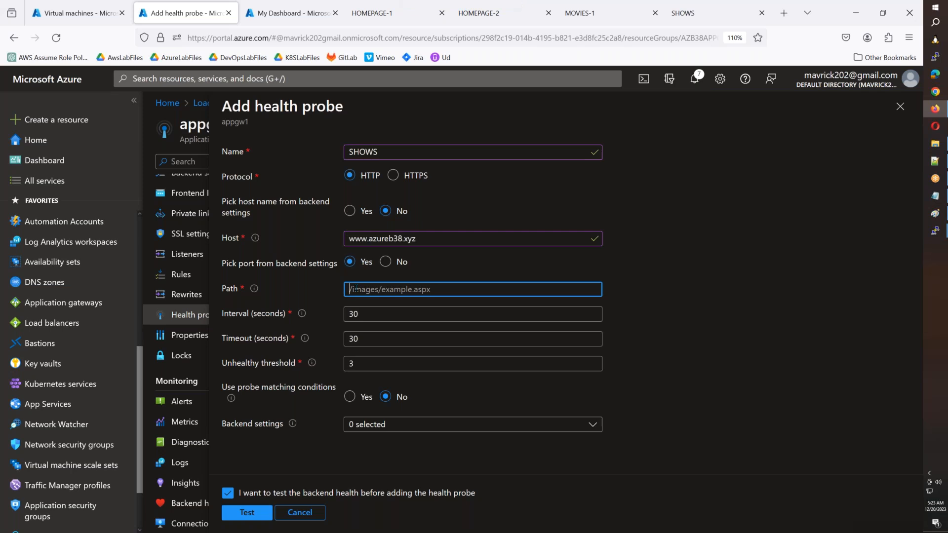
text(/shows/)
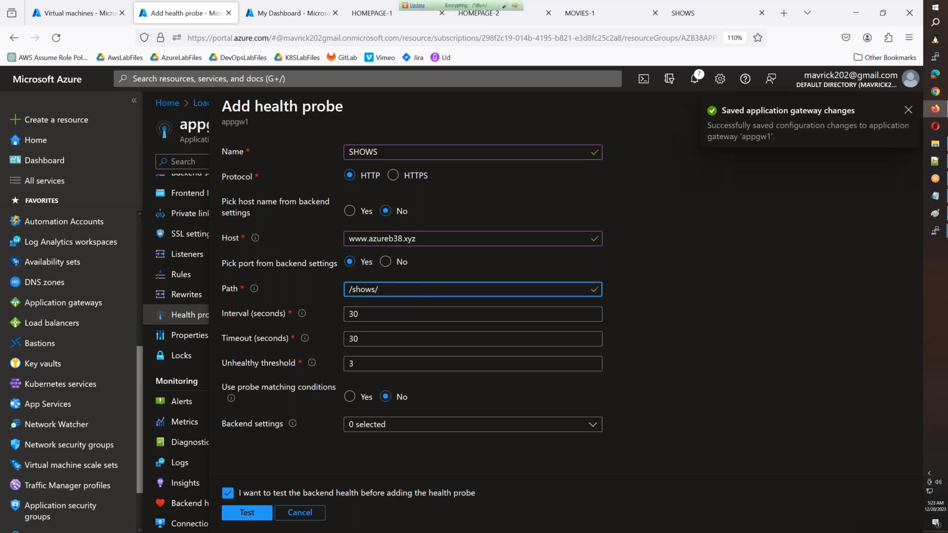
Copy the file name from the SHOWS server's terminal and complete the probe path as /shows/index.nginx-debian.html
click(936, 230)
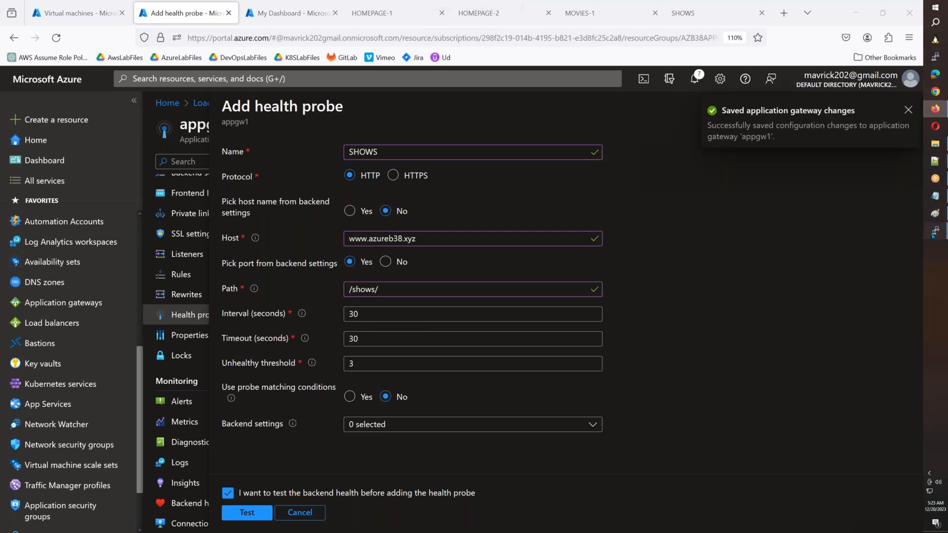
click(873, 209)
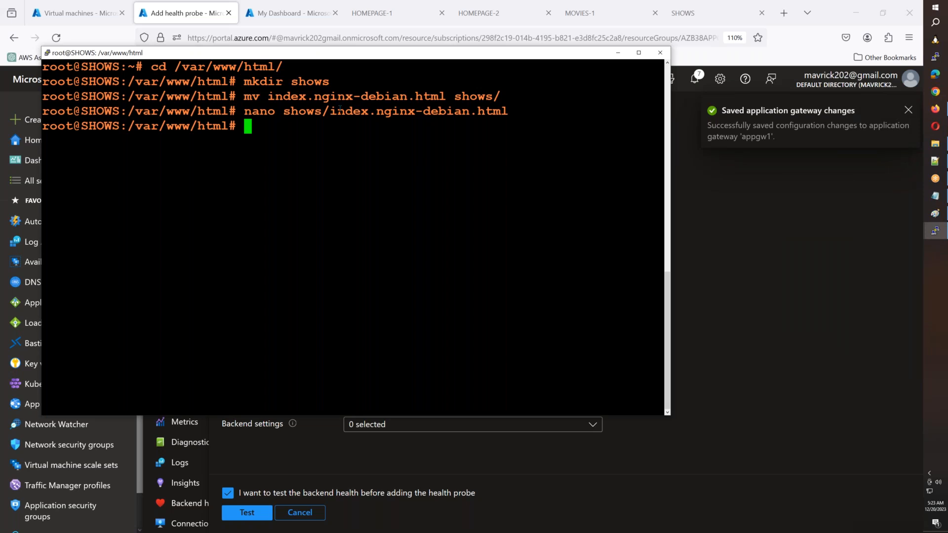
drag(332, 111, 509, 111)
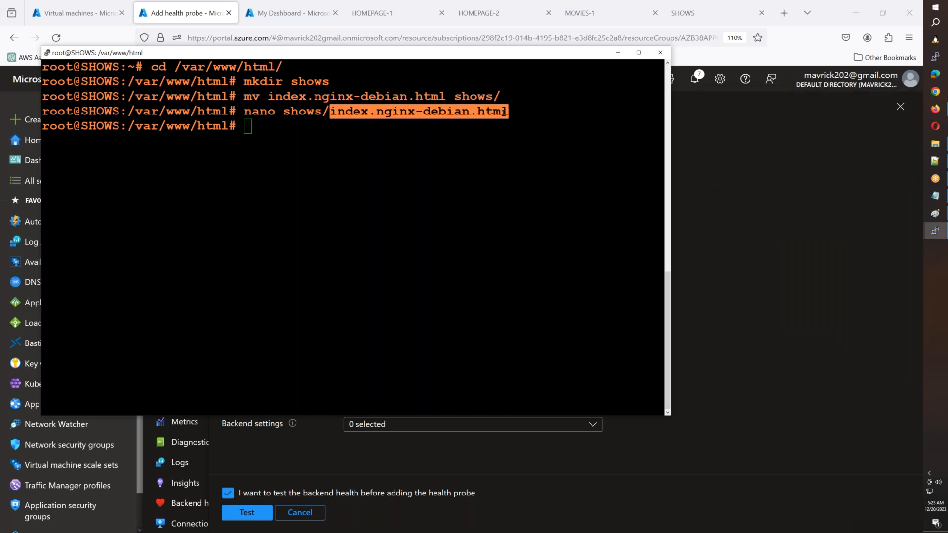
key(alt+Tab)
text(index.nginx-debian.html)
Set the SHOWS probe's unhealthy threshold to 2 and add the probe without testing backend health
click(350, 366)
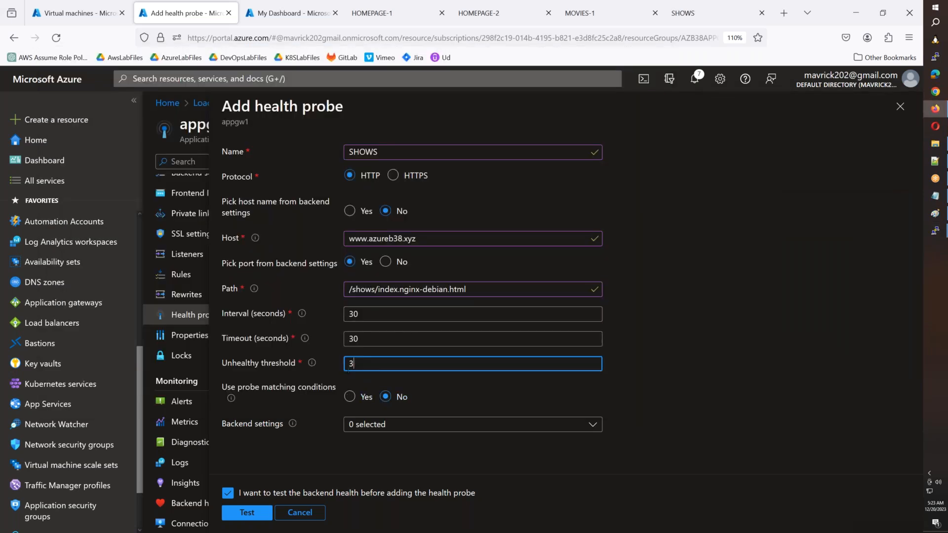
text(2)
click(228, 493)
click(248, 512)
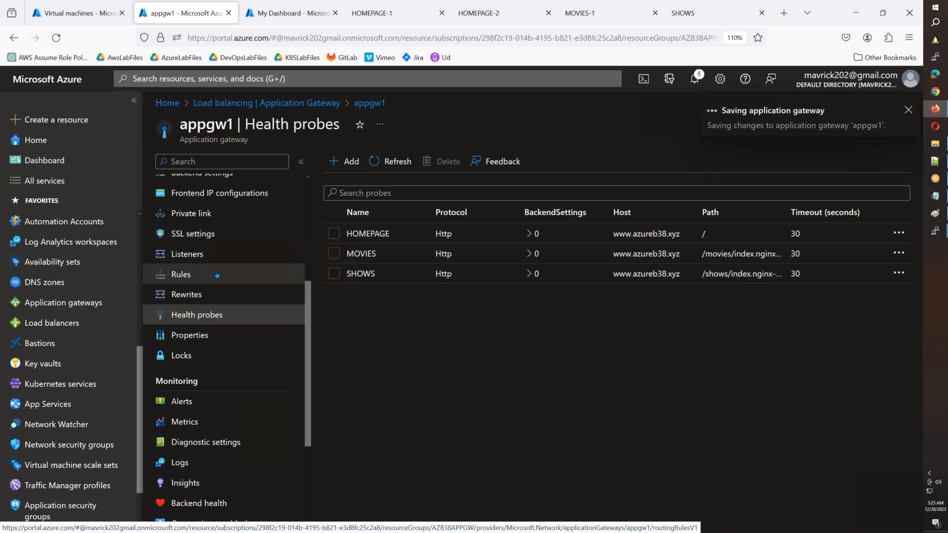
scroll(217, 274, up, 3)
click(207, 239)
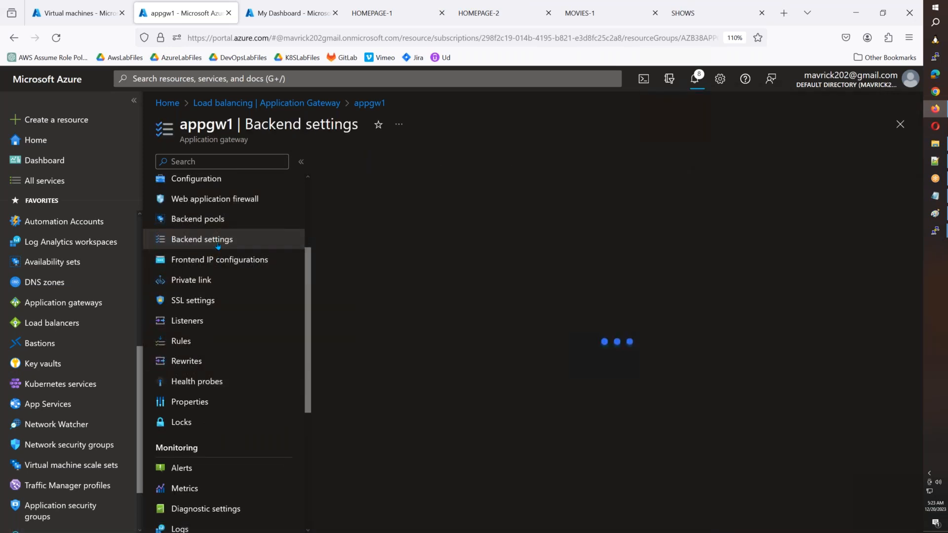
click(342, 162)
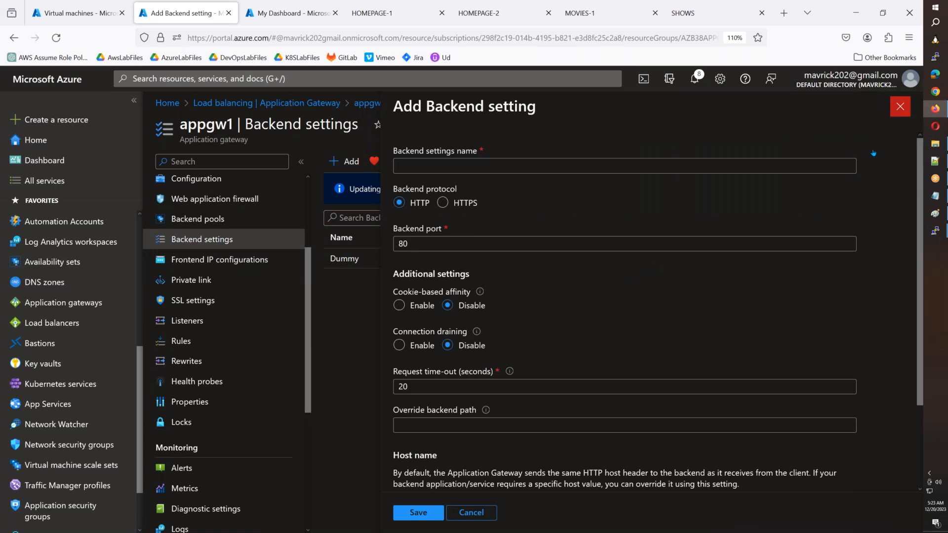
click(900, 106)
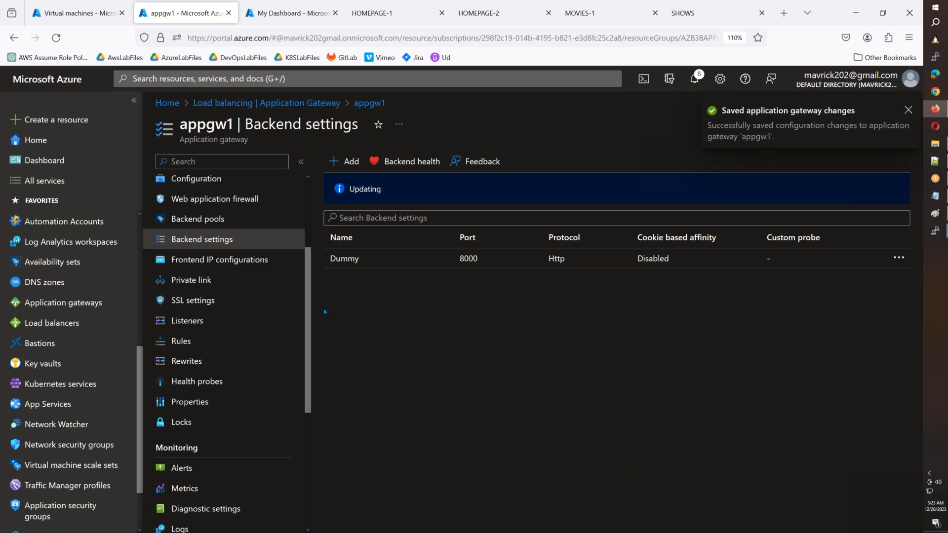
click(222, 260)
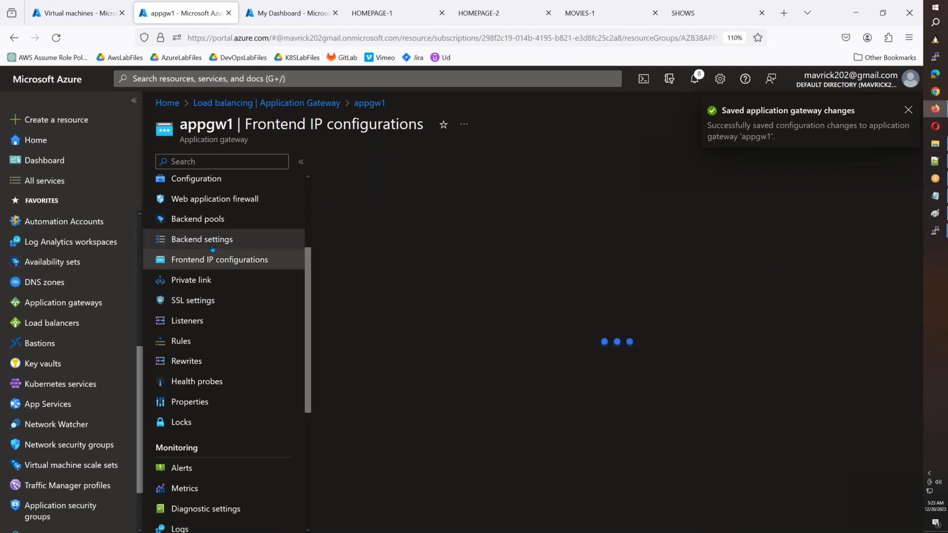
Start a new backend setting for appgw1 named HOMEPAGE, keeping the HTTP protocol and port 80
click(212, 247)
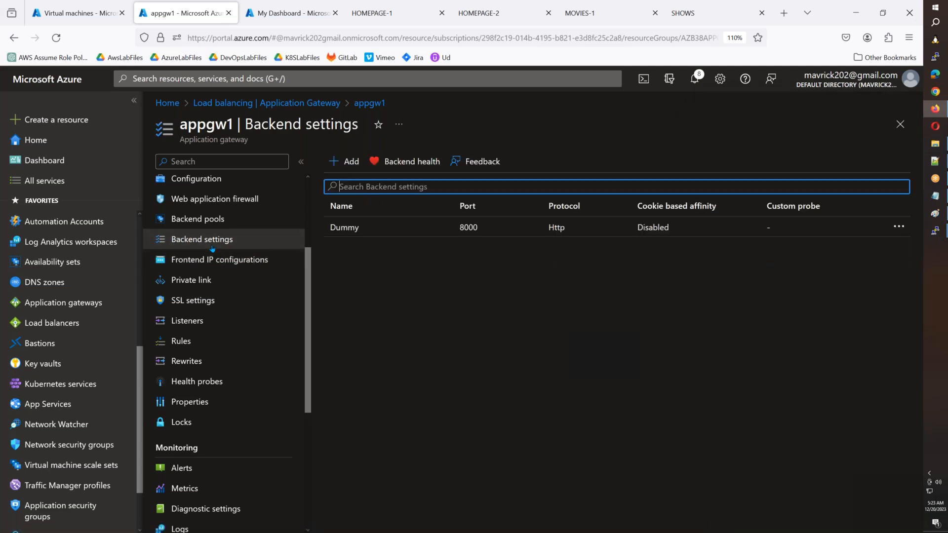
click(352, 163)
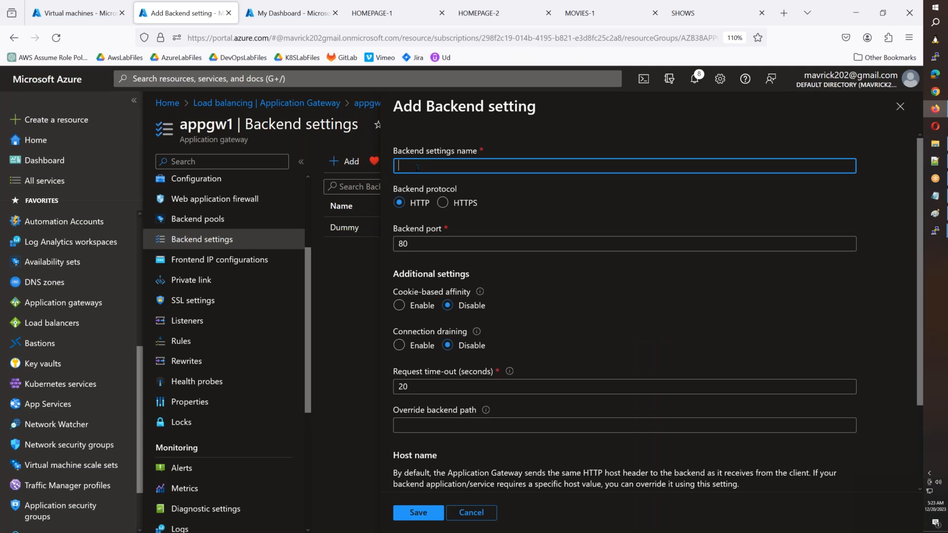
text(HOM)
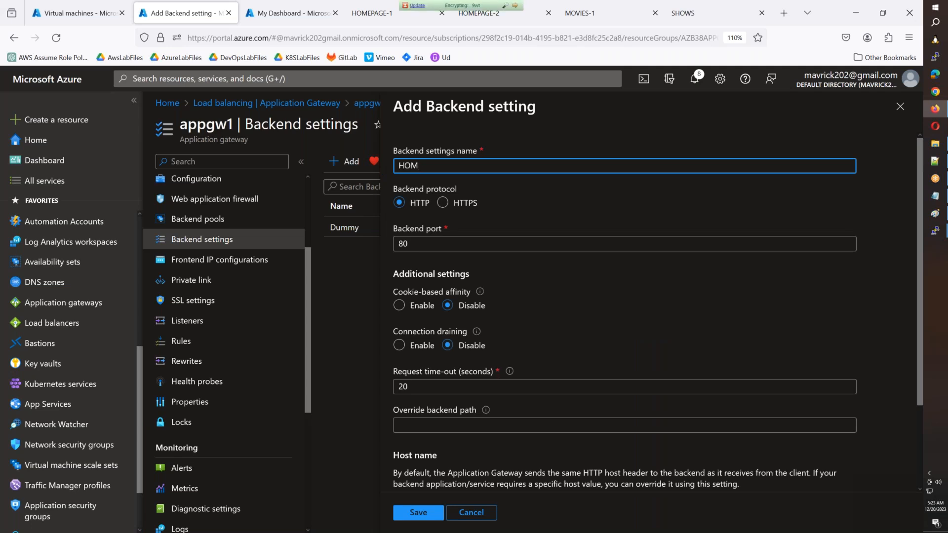
text(EPAGE)
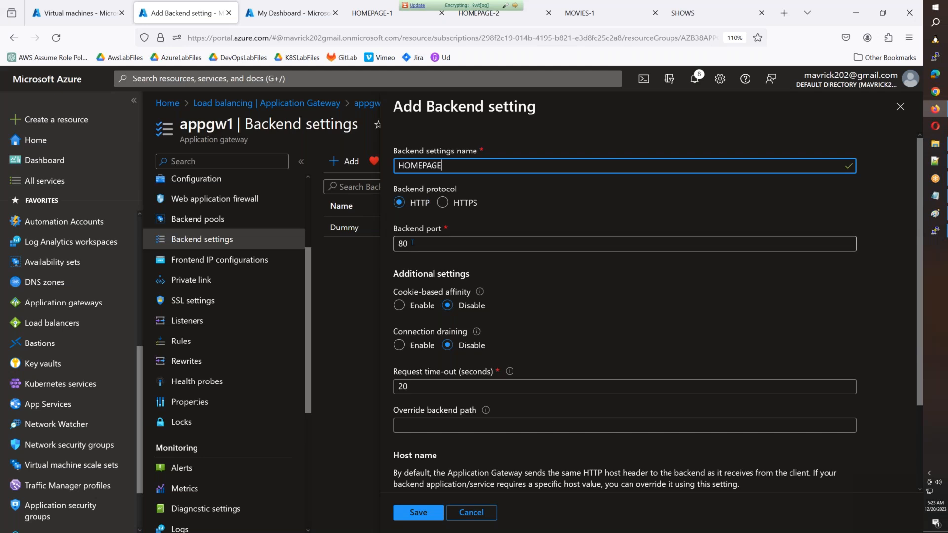
drag(416, 244, 391, 242)
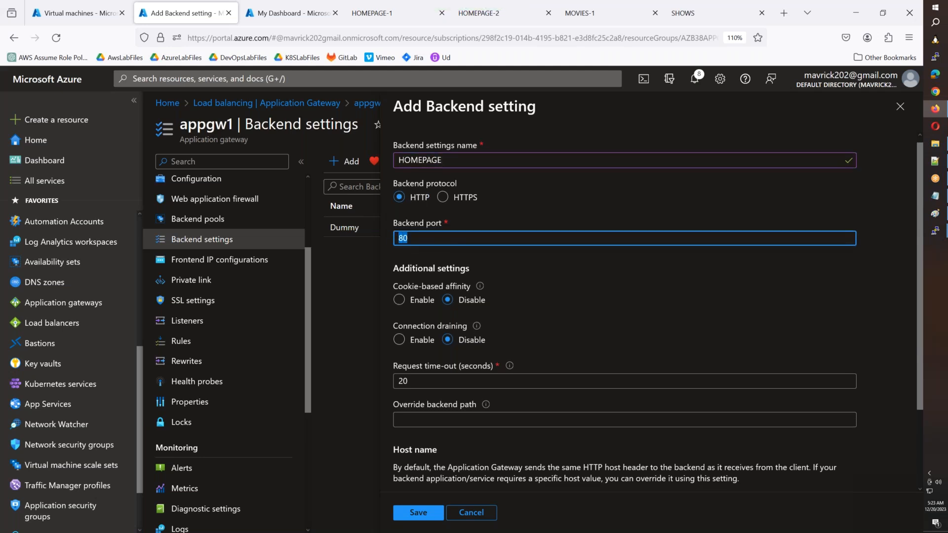
Enable a custom probe for the HOMEPAGE backend setting, choose the HOMEPAGE probe and save the setting
scroll(457, 251, down, 2)
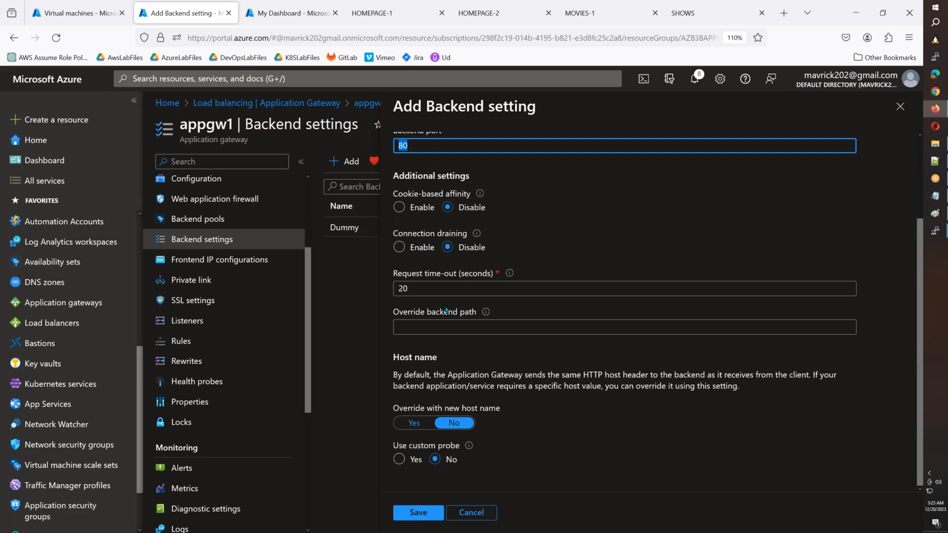
click(410, 456)
scroll(435, 459, down, 1)
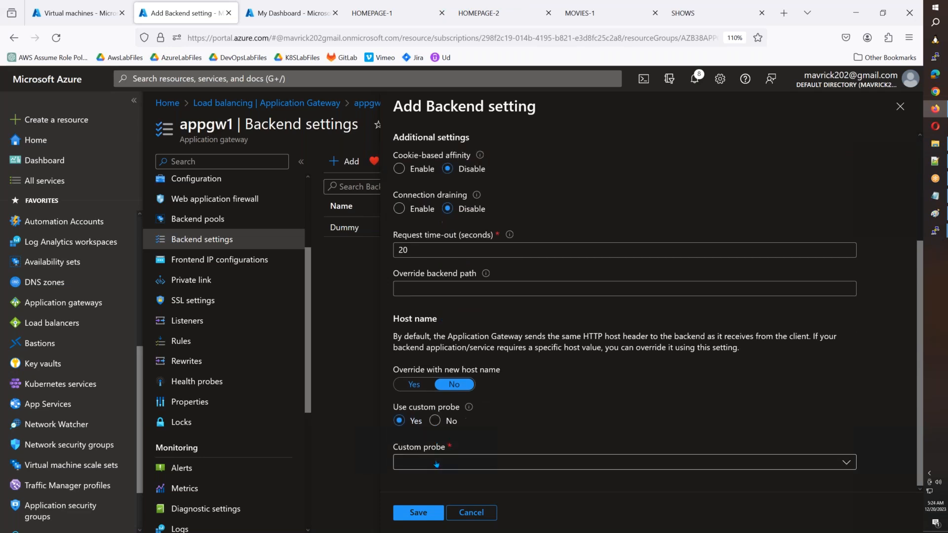
click(437, 463)
click(489, 405)
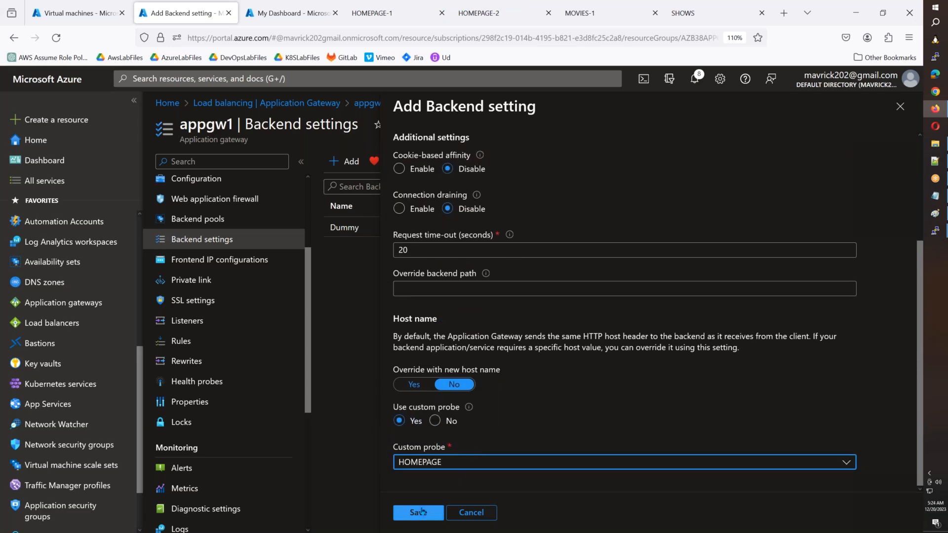
click(421, 513)
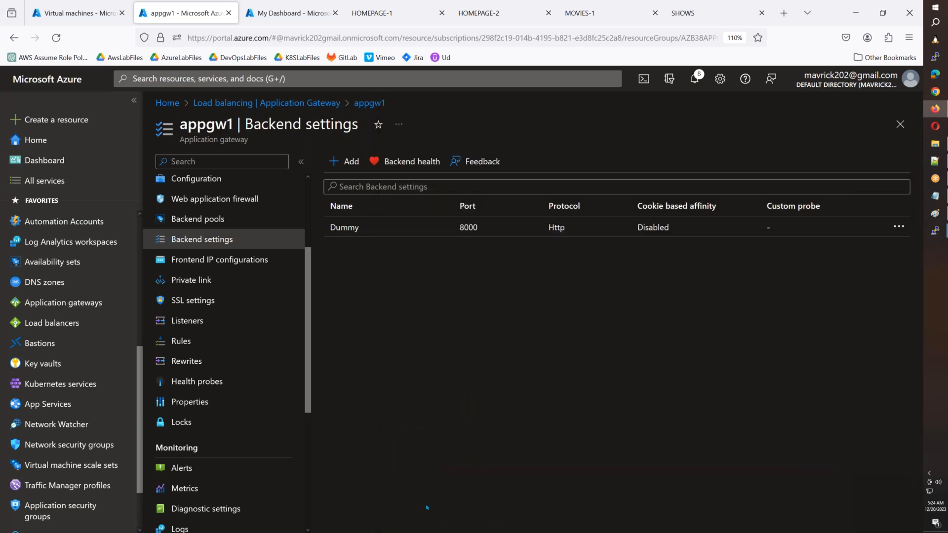
Start a second backend setting named MOVIES with the default HTTP protocol and port 80
click(345, 165)
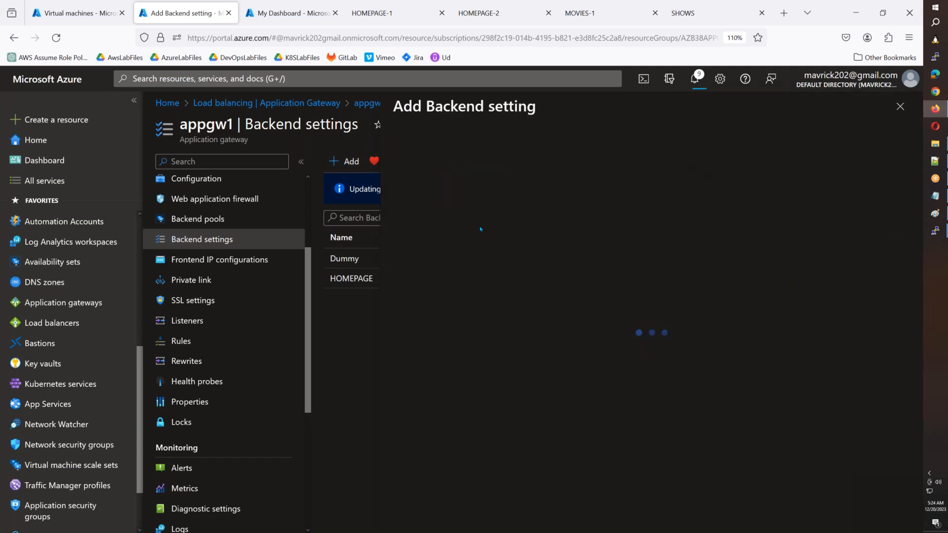
text(MOVIES)
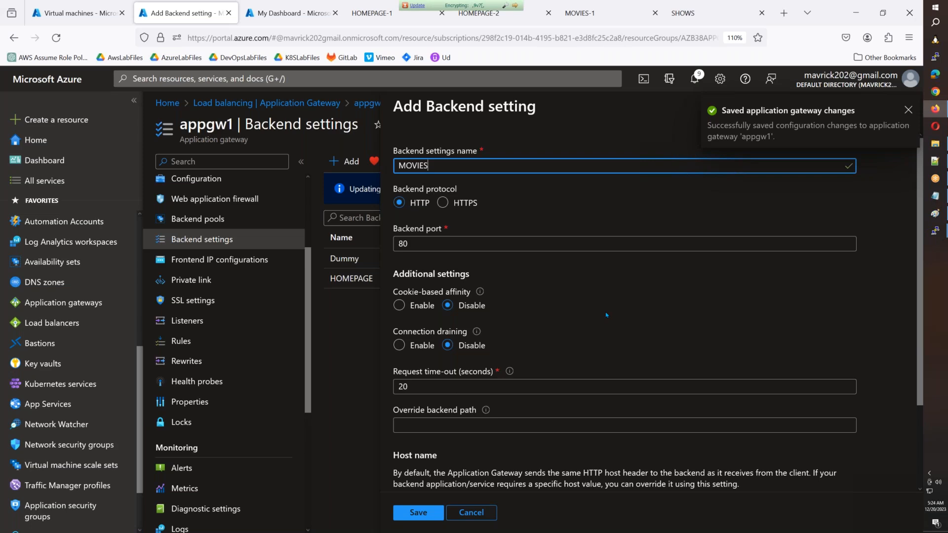
scroll(606, 318, down, 2)
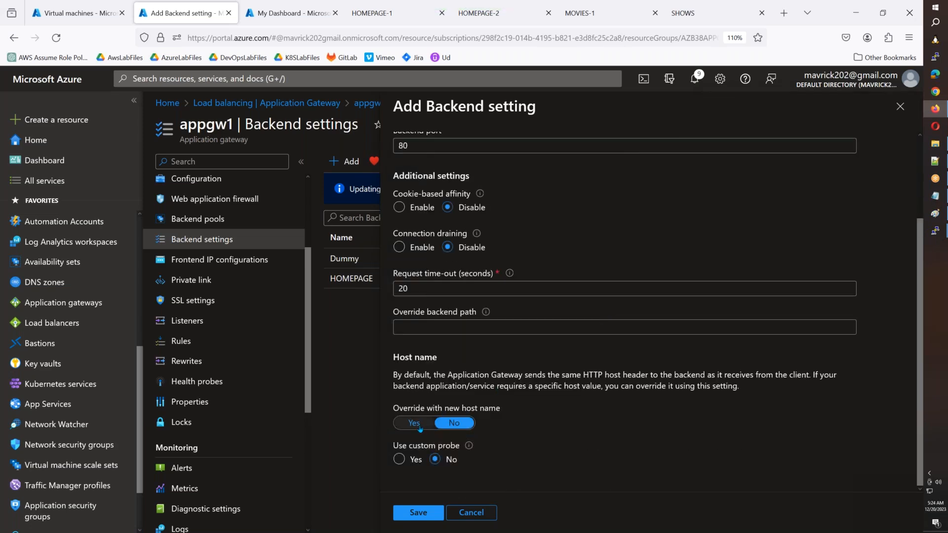
click(418, 425)
scroll(437, 481, down, 3)
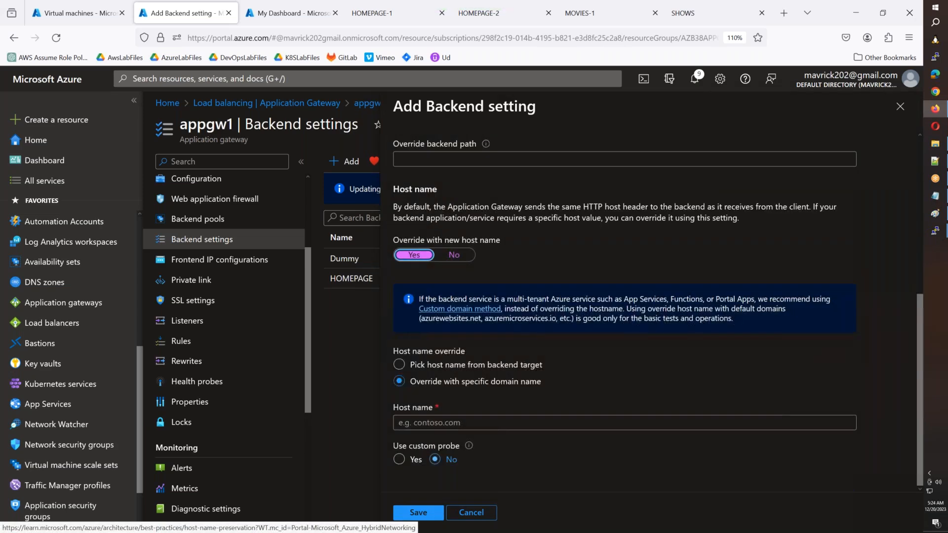
click(454, 254)
Enable a custom probe for the MOVIES backend setting, choose the MOVIES probe and save the setting
click(399, 459)
scroll(420, 459, down, 1)
click(447, 463)
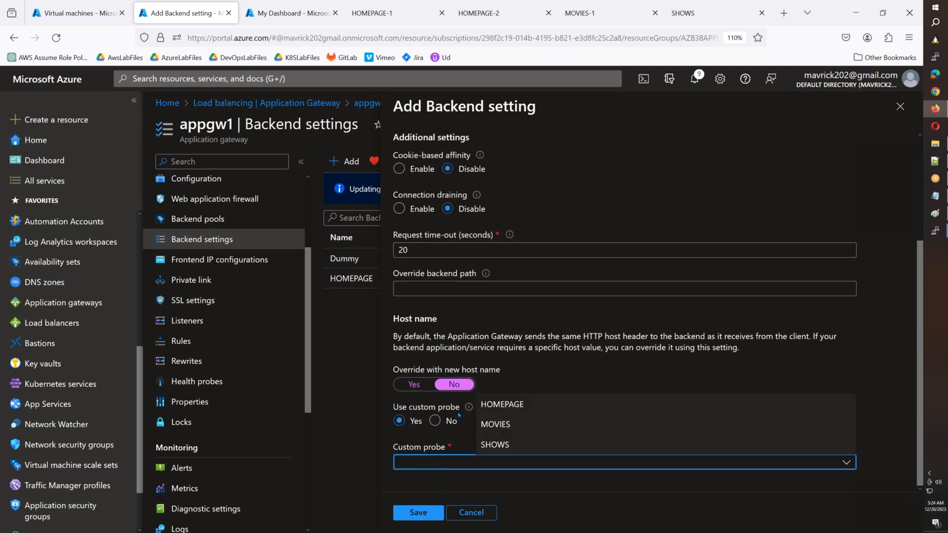
click(489, 424)
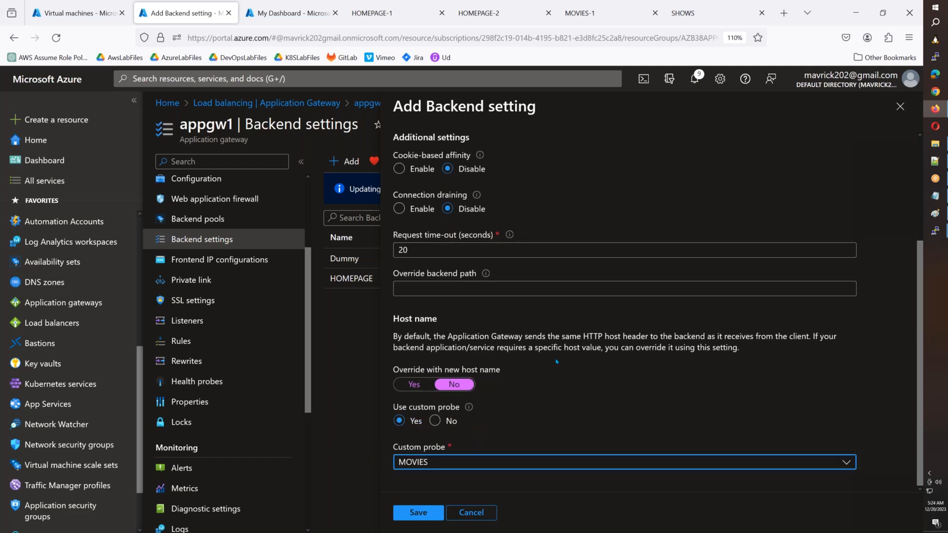
click(418, 514)
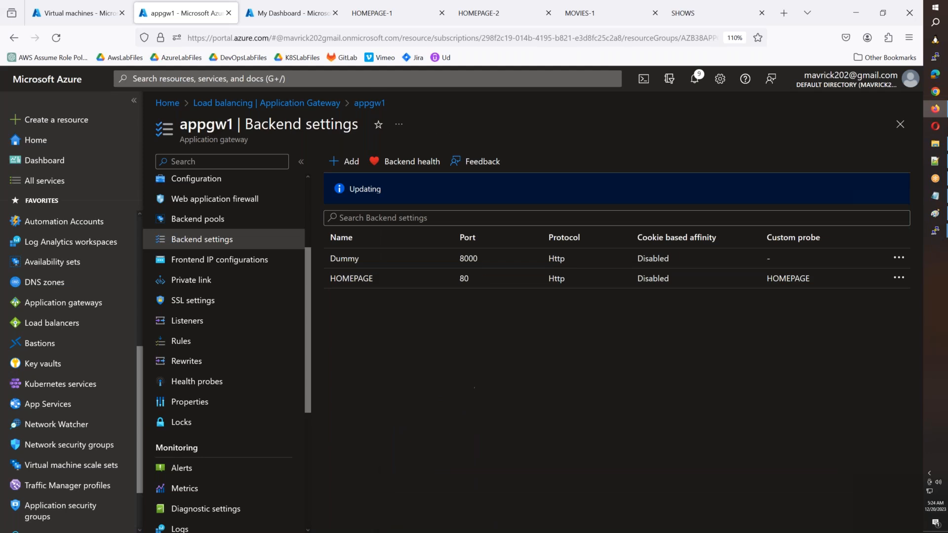
Add a third backend setting named SHOWS on HTTP port 80 that uses the custom probe SHOWS
click(353, 162)
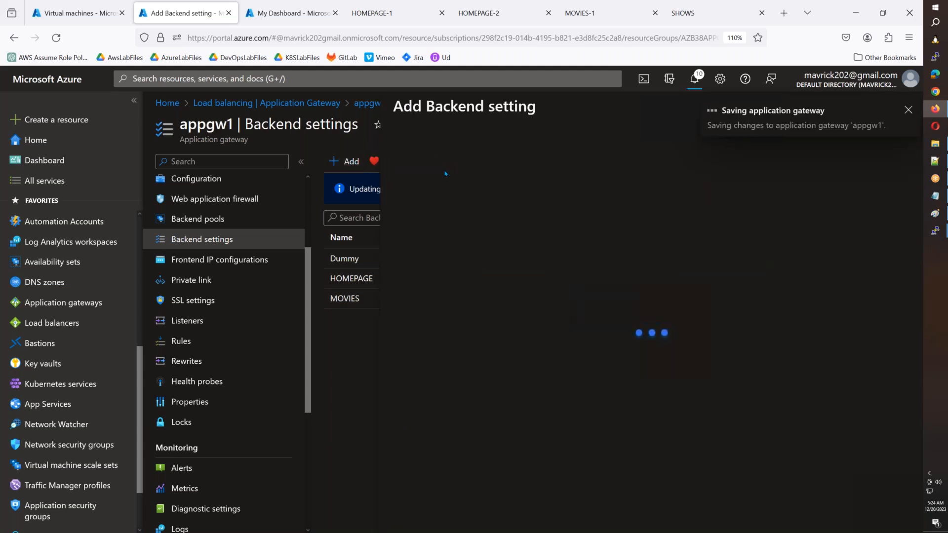
text(SHOWS)
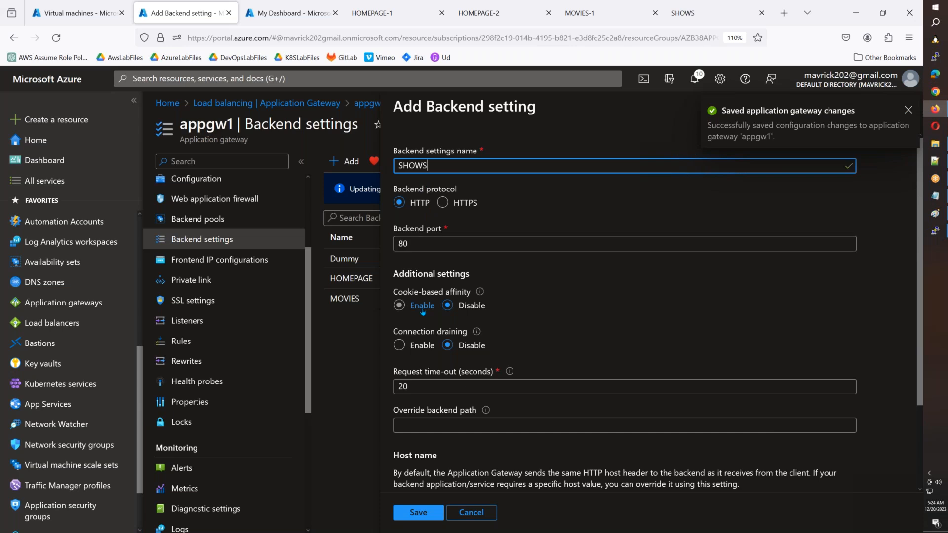
scroll(432, 295, down, 3)
click(414, 460)
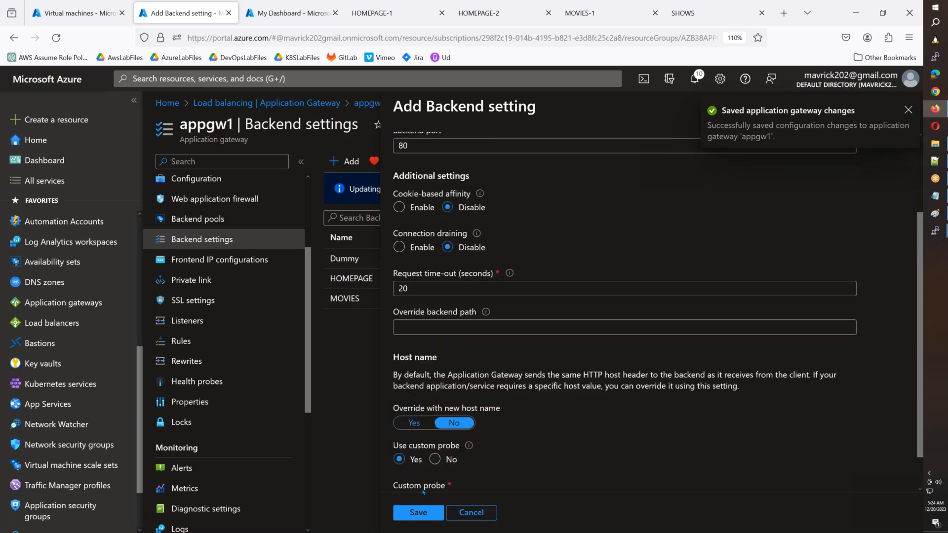
scroll(423, 492, down, 1)
click(500, 462)
click(500, 445)
click(418, 513)
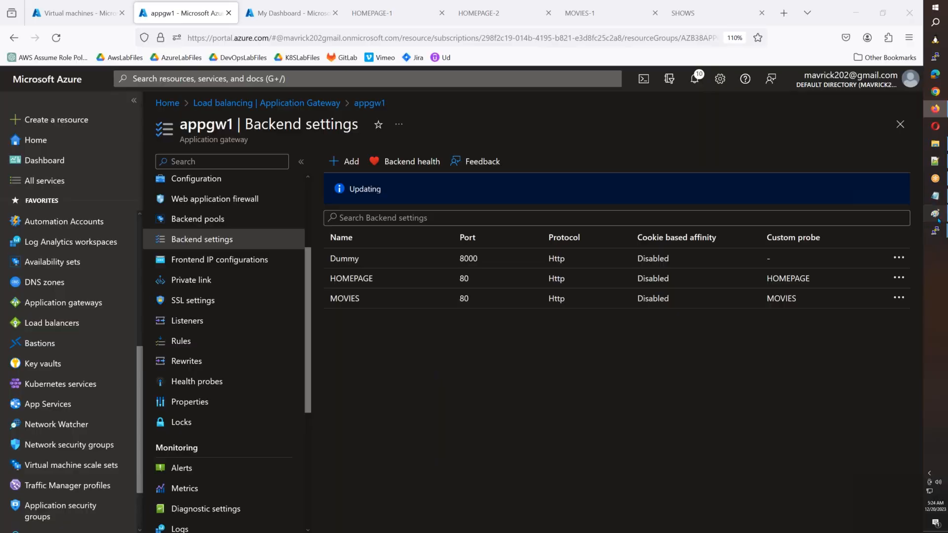
Switch to the Paint architecture diagram and draw a rounded rectangle about 221 × 119 px below the INTERNET cloud
click(938, 219)
click(28, 18)
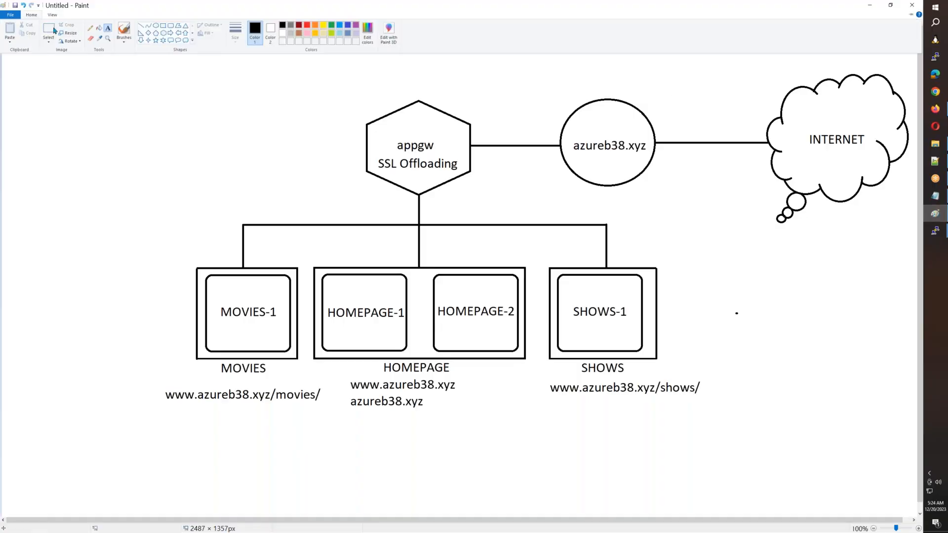
click(724, 260)
mouse_move(795, 280)
mouse_down()
mouse_move(853, 328)
mouse_move(878, 325)
mouse_up()
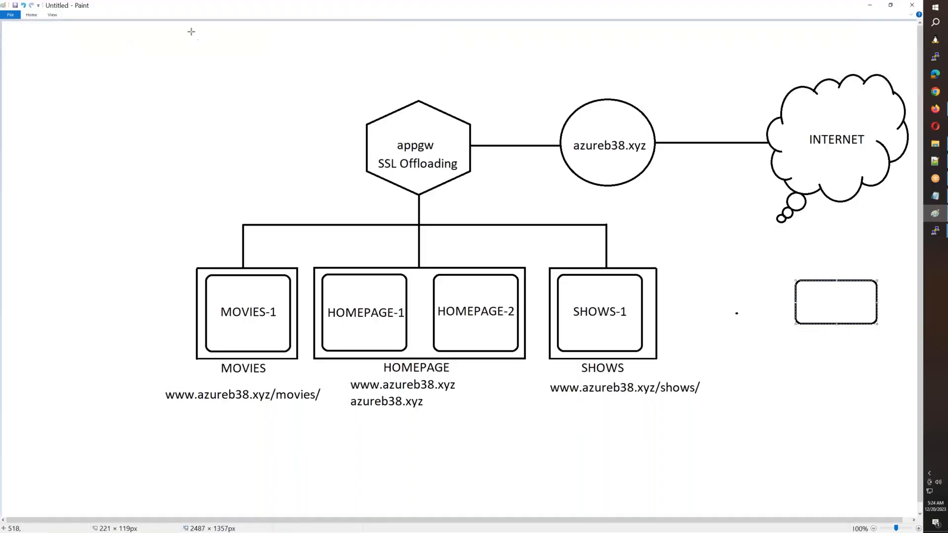
Label the new rounded rectangle below the INTERNET cloud with the text CLIENTS
click(31, 14)
click(108, 28)
click(811, 292)
text(CLIENTS)
click(158, 4)
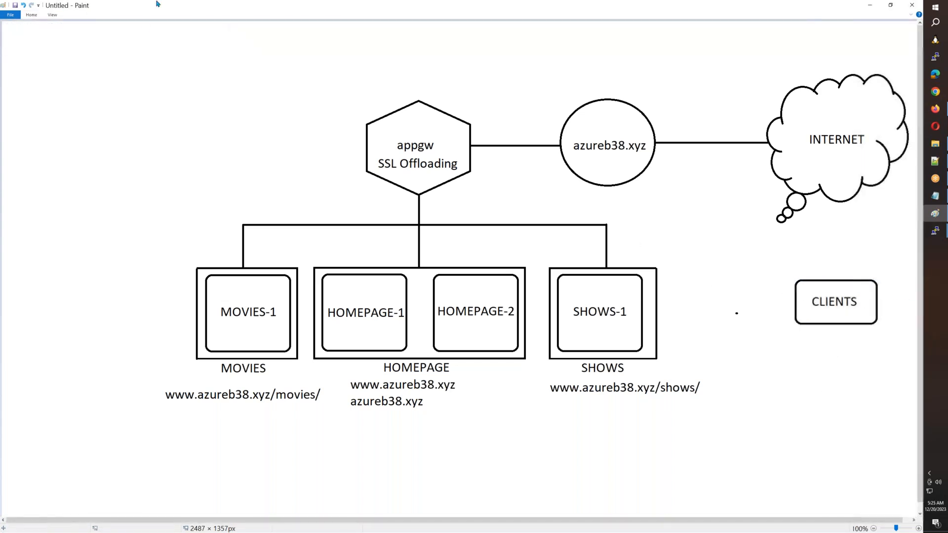
Connect the CLIENTS box to the INTERNET cloud with a vertical line about 205 px long
click(31, 15)
click(141, 26)
drag(837, 280, 836, 202)
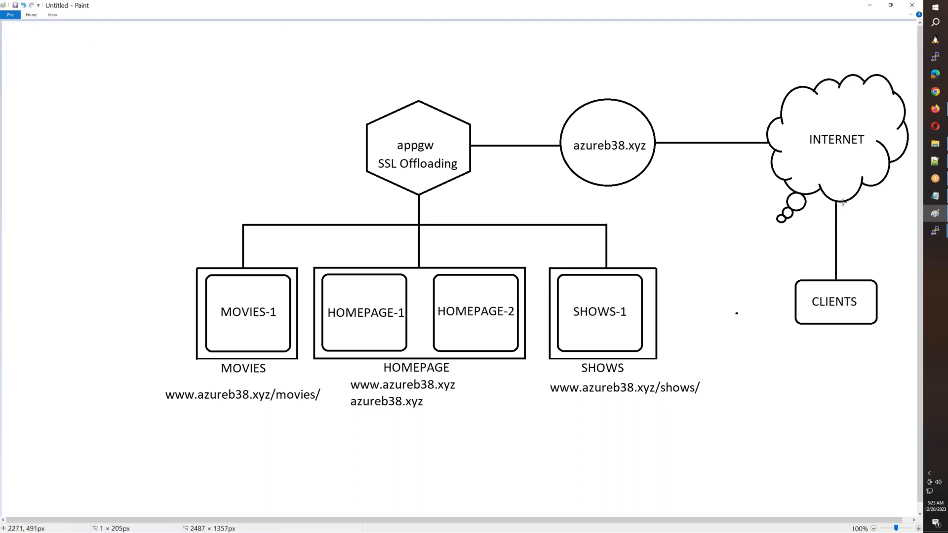
click(18, 16)
click(311, 90)
Brush the request path from CLIENTS through INTERNET and azureb38.xyz to the appgw hexagon, and undo the strokes
click(32, 16)
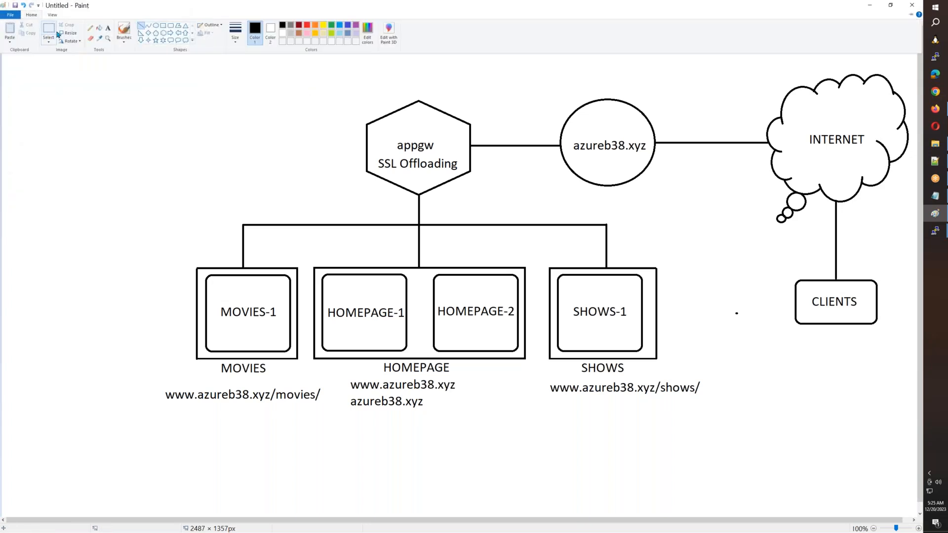
click(124, 29)
mouse_move(849, 284)
mouse_down()
mouse_move(854, 154)
mouse_move(747, 103)
mouse_move(645, 126)
mouse_move(472, 139)
mouse_up()
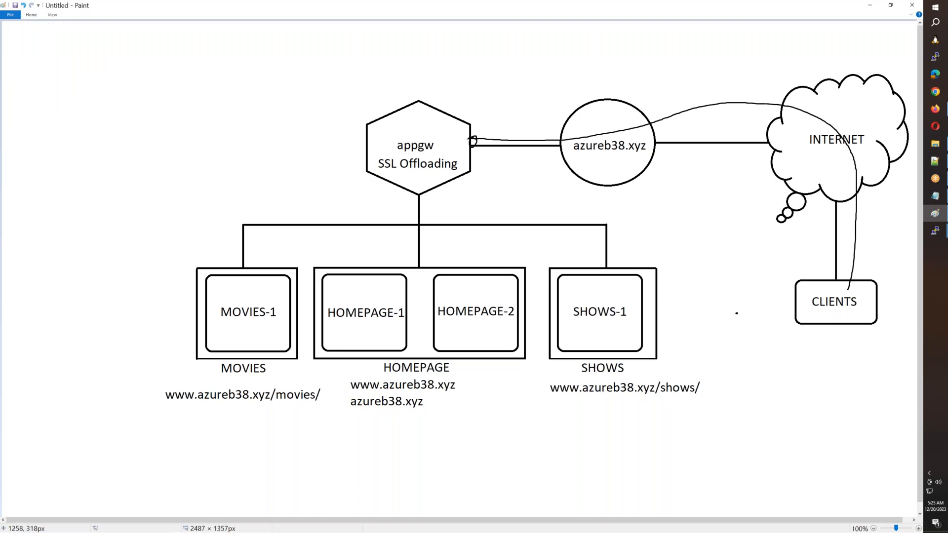
mouse_move(498, 165)
mouse_down()
mouse_move(500, 187)
mouse_move(516, 181)
mouse_up()
key(ctrl+z)
key(ctrl+z)
key(ctrl+z)
key(ctrl+z)
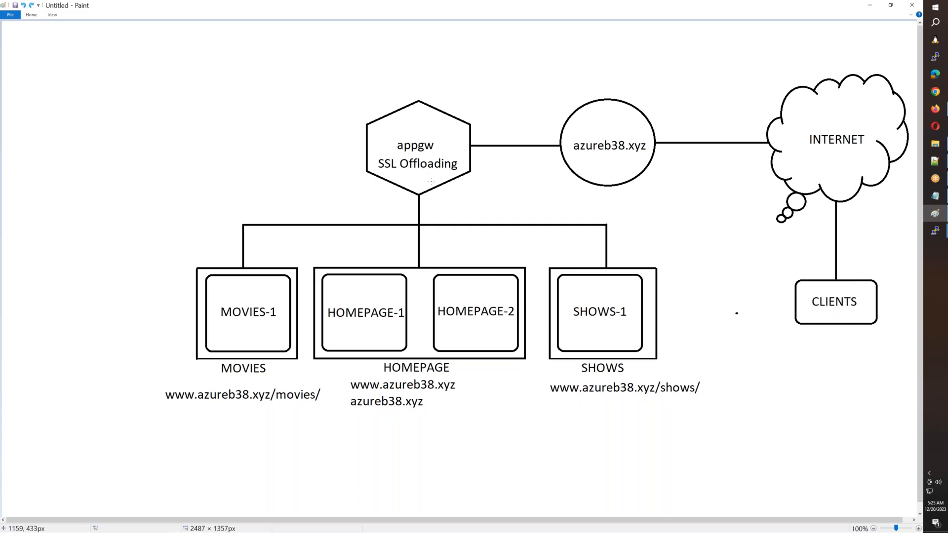
Brush arrows from appgw to HOMEPAGE-1, HOMEPAGE-2 and SHOWS-1 with a handwritten note, and undo the strokes
mouse_move(431, 182)
mouse_down()
mouse_move(381, 297)
mouse_move(393, 291)
mouse_up()
mouse_move(430, 184)
mouse_down()
mouse_move(463, 277)
mouse_move(572, 291)
mouse_up()
drag(565, 280, 572, 292)
mouse_move(532, 210)
mouse_down()
mouse_move(561, 239)
mouse_move(574, 221)
mouse_up()
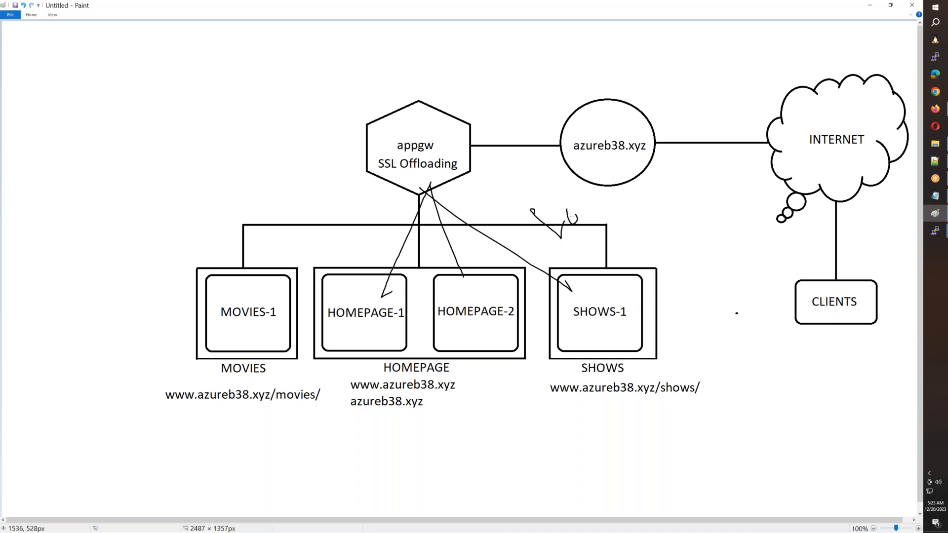
key(ctrl+z)
key(ctrl+z)
key(ctrl+z)
key(ctrl+z)
key(ctrl+z)
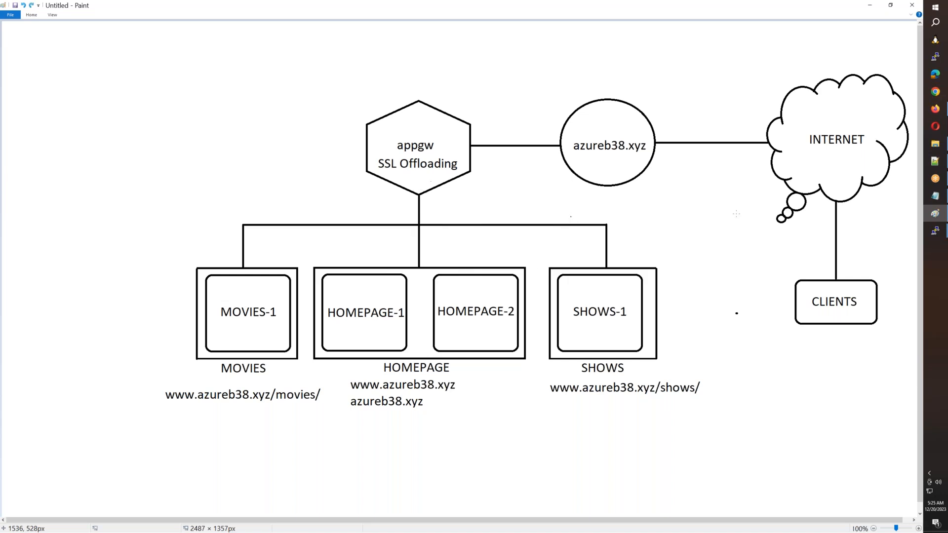
Brush request paths from CLIENTS through appgw to the MOVIES and HOMEPAGE servers, and undo each one
mouse_move(819, 288)
mouse_down()
mouse_move(751, 144)
mouse_move(478, 175)
mouse_up()
drag(392, 235, 269, 325)
key(ctrl+z)
key(ctrl+z)
mouse_move(817, 293)
mouse_down()
mouse_move(787, 129)
mouse_move(468, 145)
mouse_move(380, 295)
mouse_up()
key(ctrl+z)
Switch to the Azure portal in Firefox and open the listeners of the application gateway appgw1
key(alt+Tab)
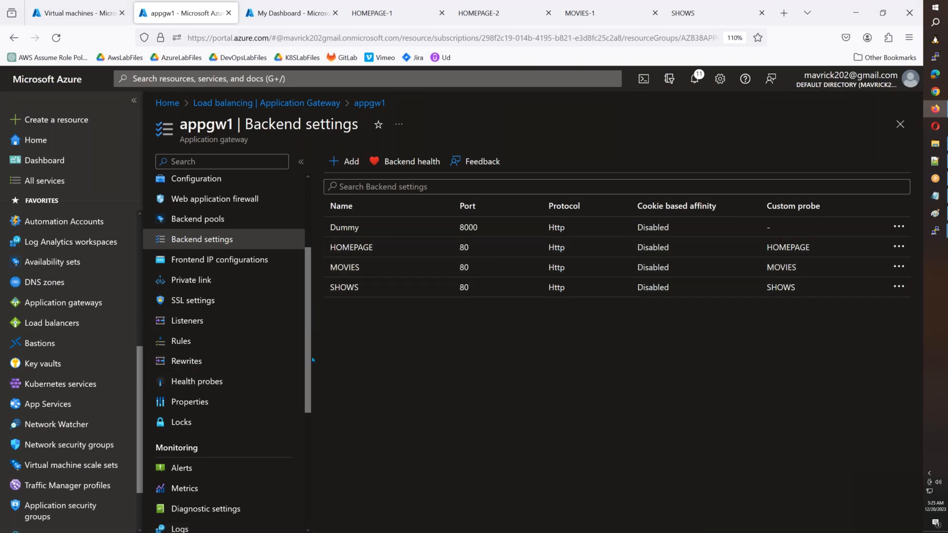
scroll(222, 360, up, 3)
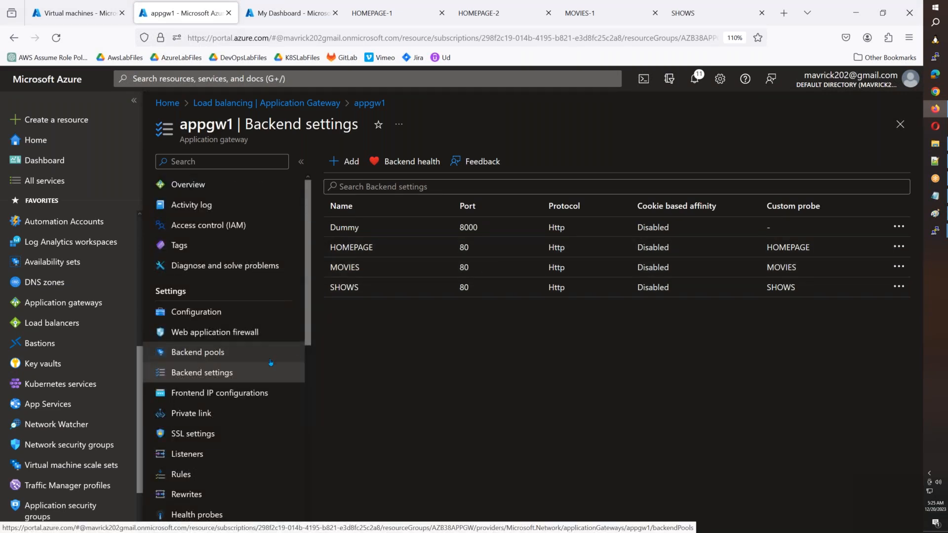
click(190, 455)
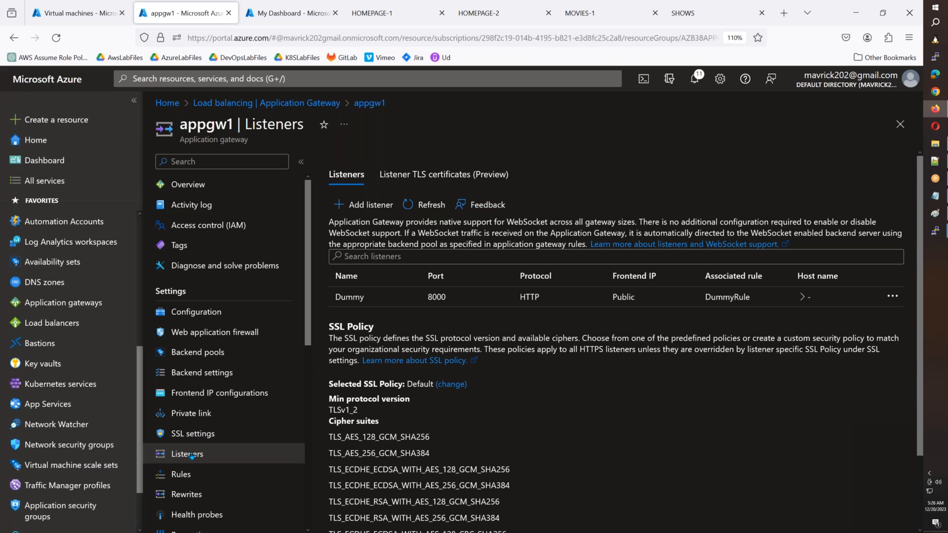
Examine the certificates stored in the key vault azureb38kv alongside the listeners of appgw1
click(71, 13)
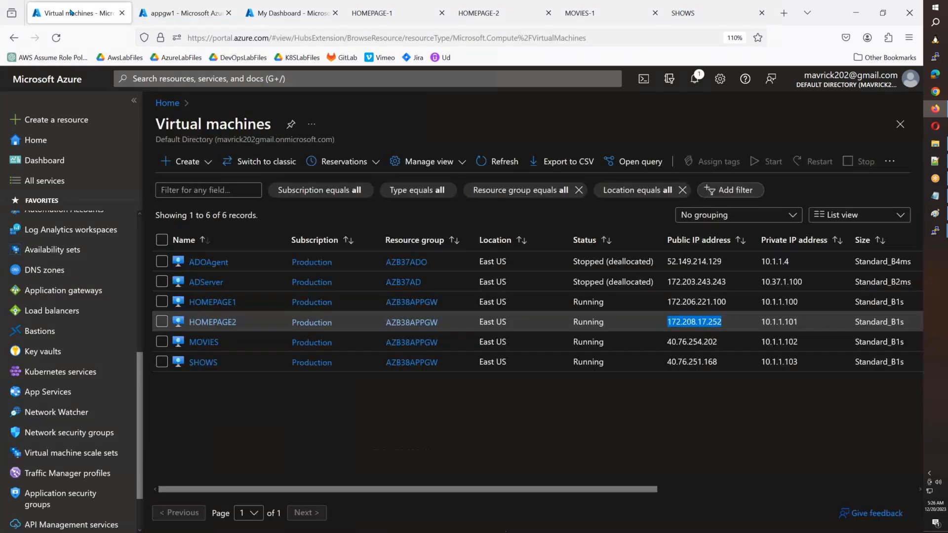
click(65, 352)
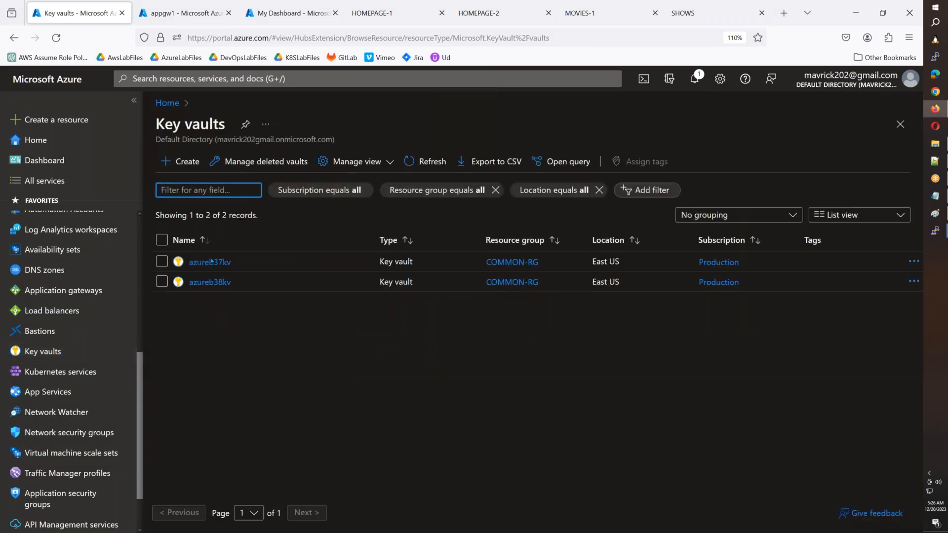
click(213, 283)
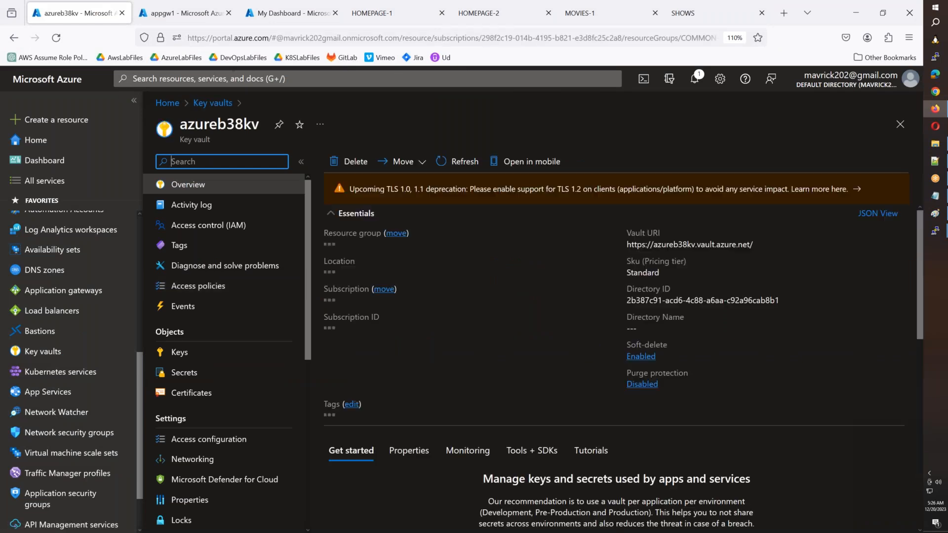
click(191, 393)
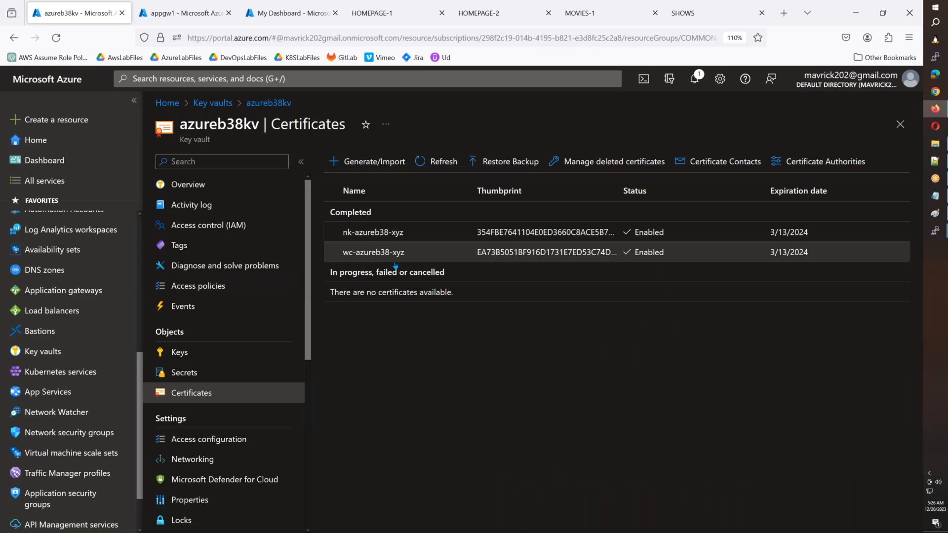
click(183, 13)
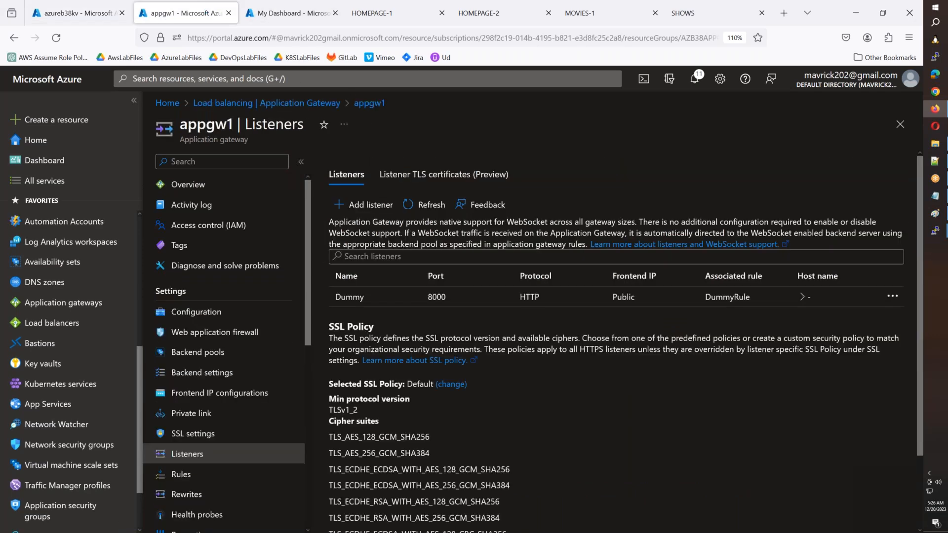
click(100, 22)
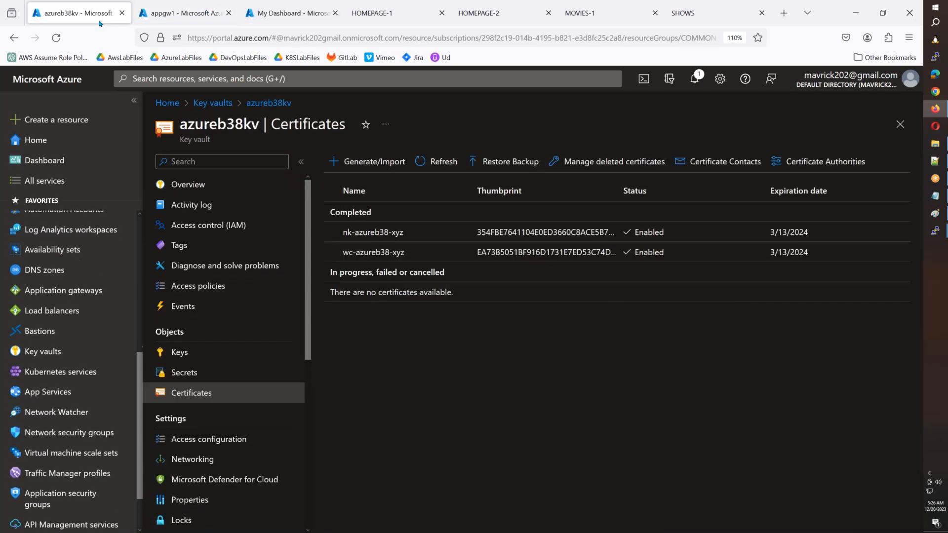
click(186, 14)
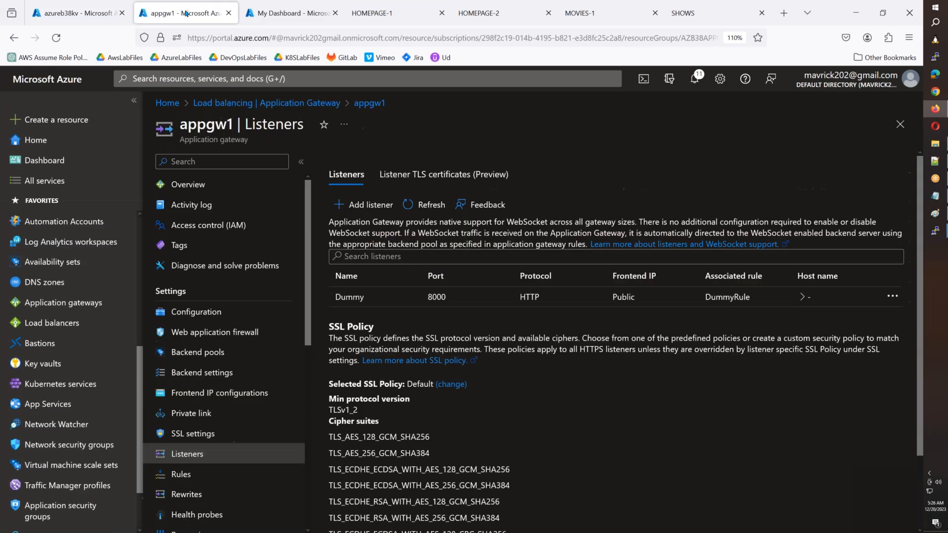
Open the system-assigned managed identity settings of the HOMEPAGE1 virtual machine
click(66, 19)
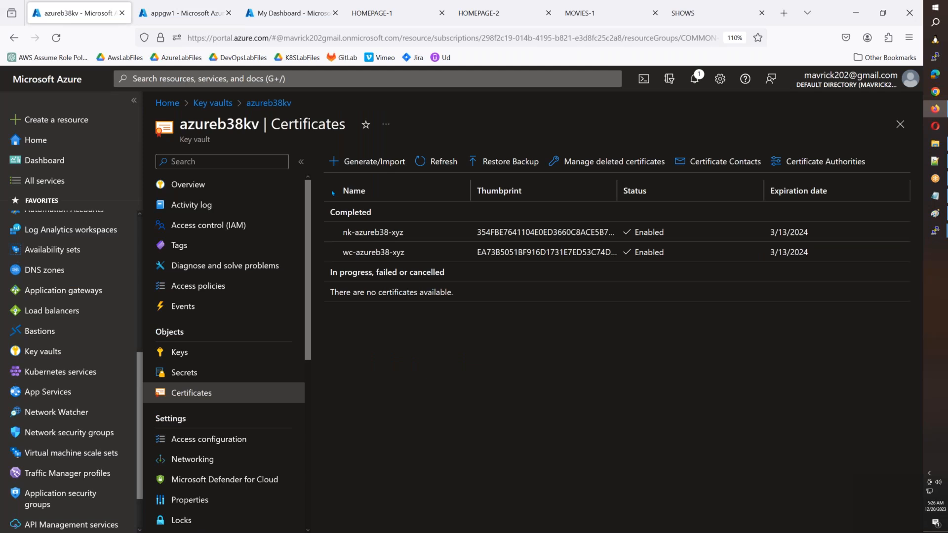
scroll(74, 311, up, 3)
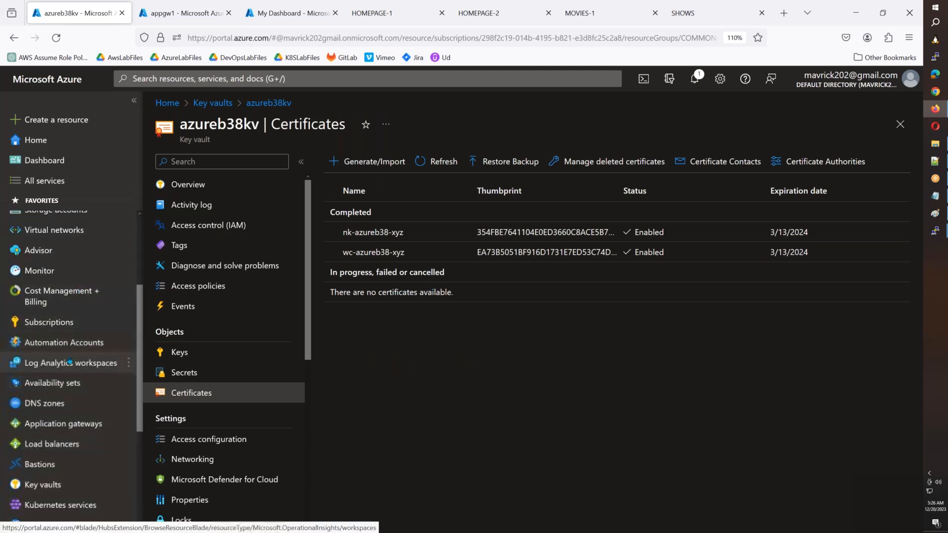
scroll(71, 353, up, 3)
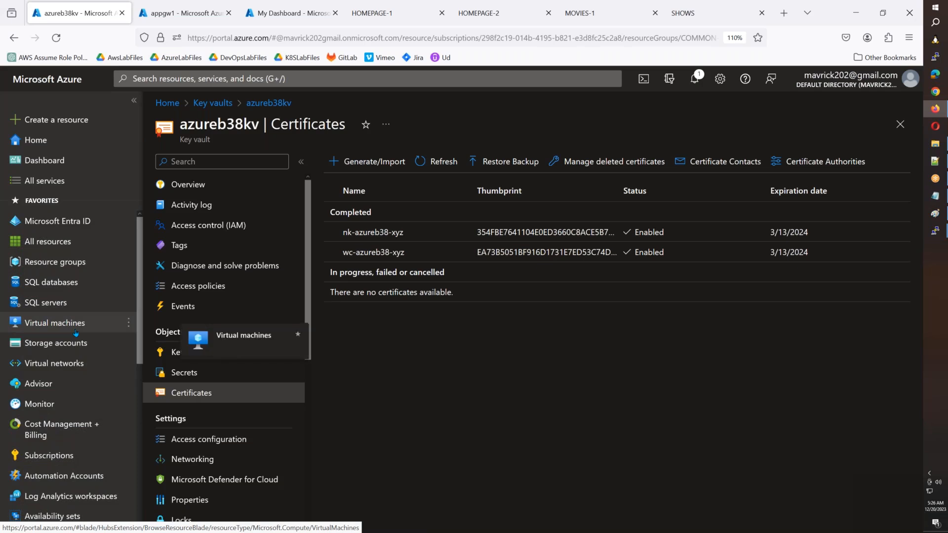
click(76, 332)
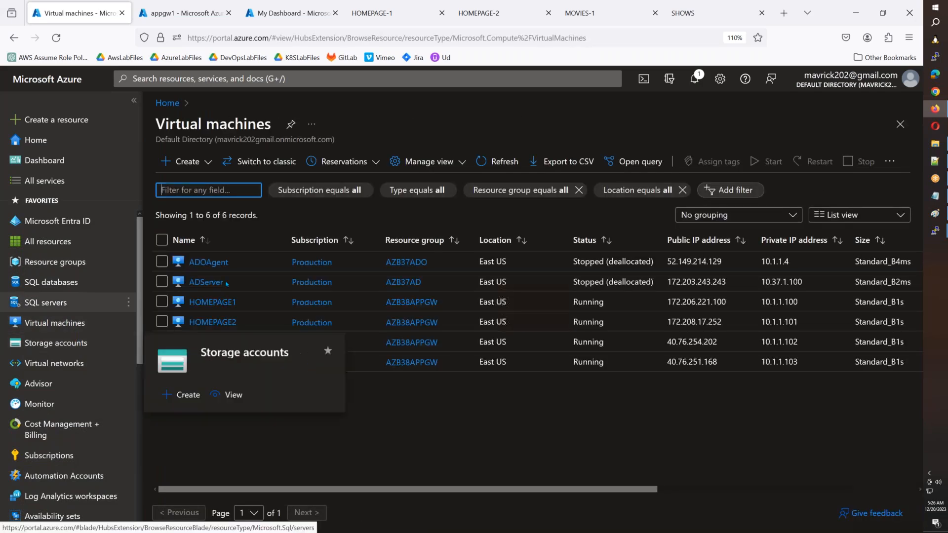
click(212, 302)
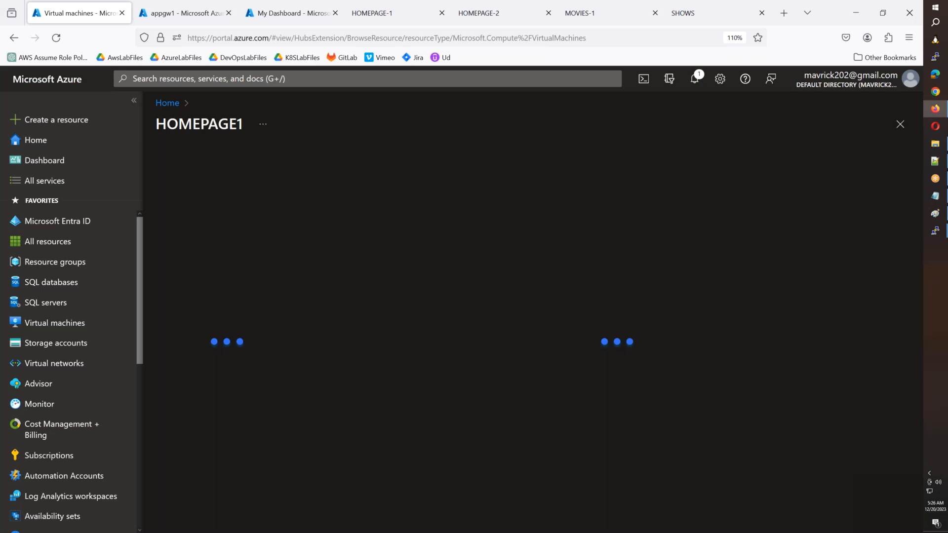
scroll(305, 369, down, 3)
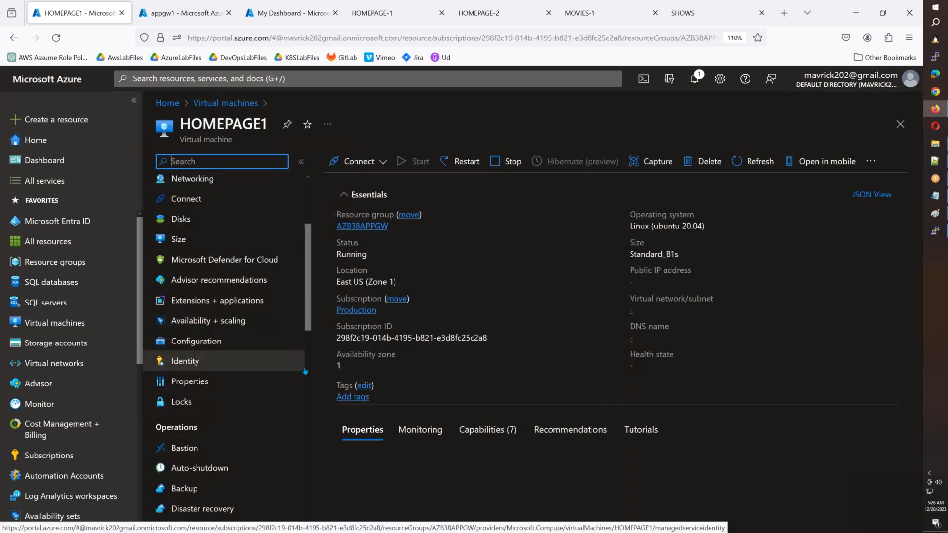
click(213, 368)
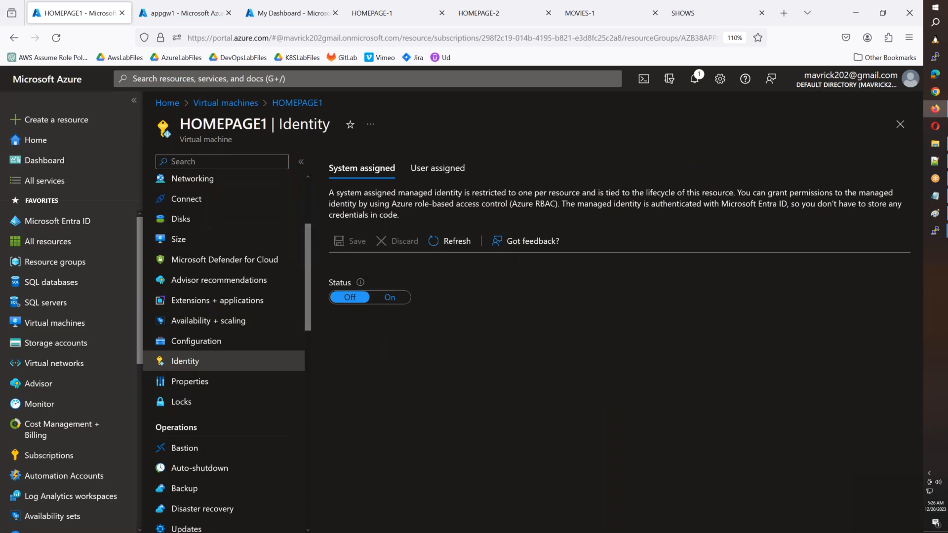
Reopen the key vaults list and check the settings available for appgw1 for an identity option
mouse_move(17, 362)
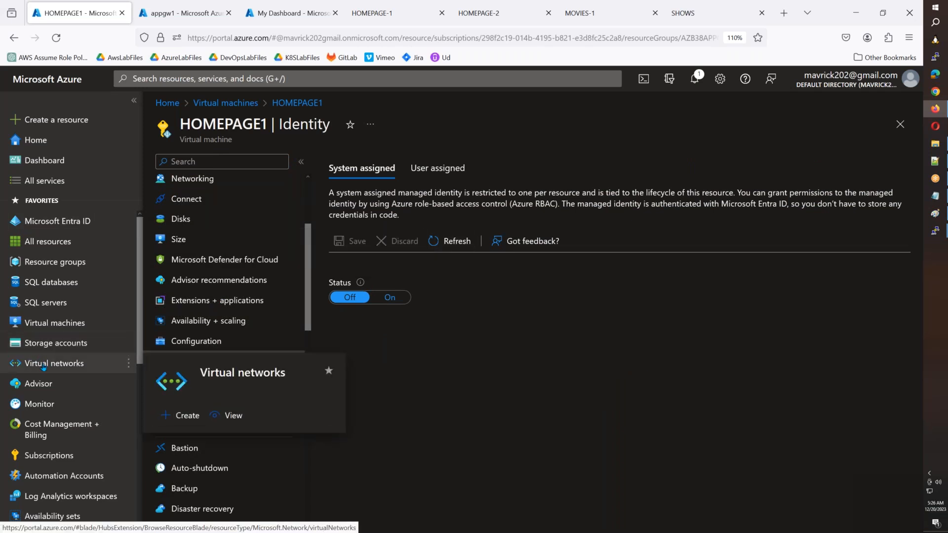
scroll(47, 395, down, 4)
click(47, 419)
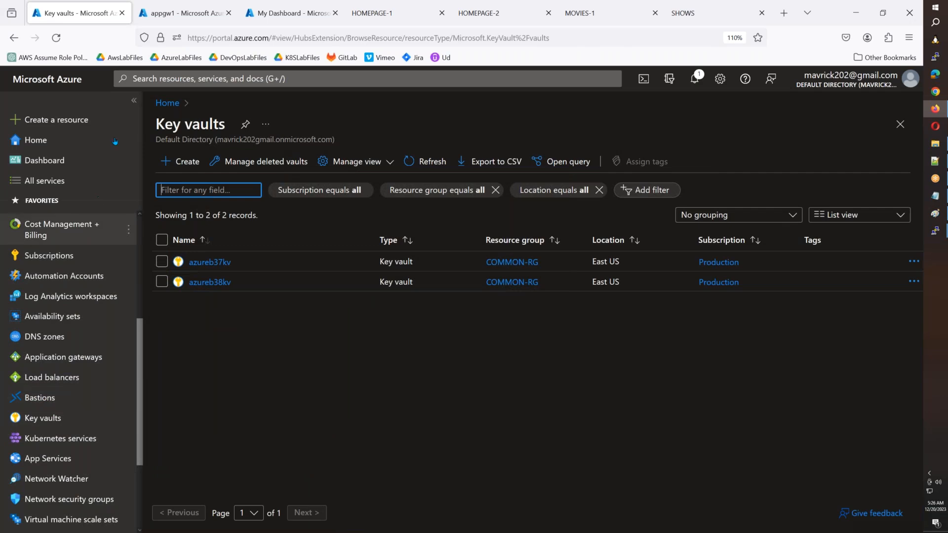
key(ctrl+Tab)
scroll(204, 243, down, 6)
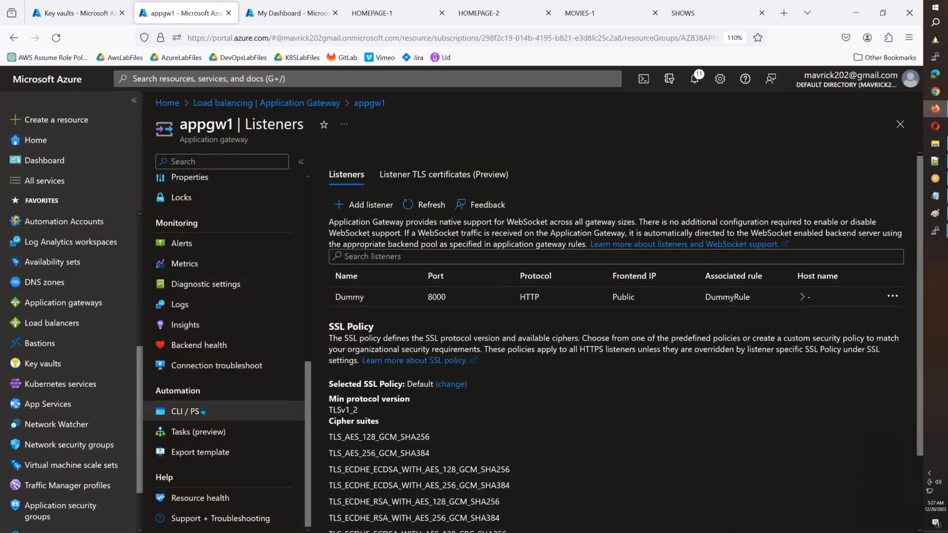
scroll(207, 395, up, 6)
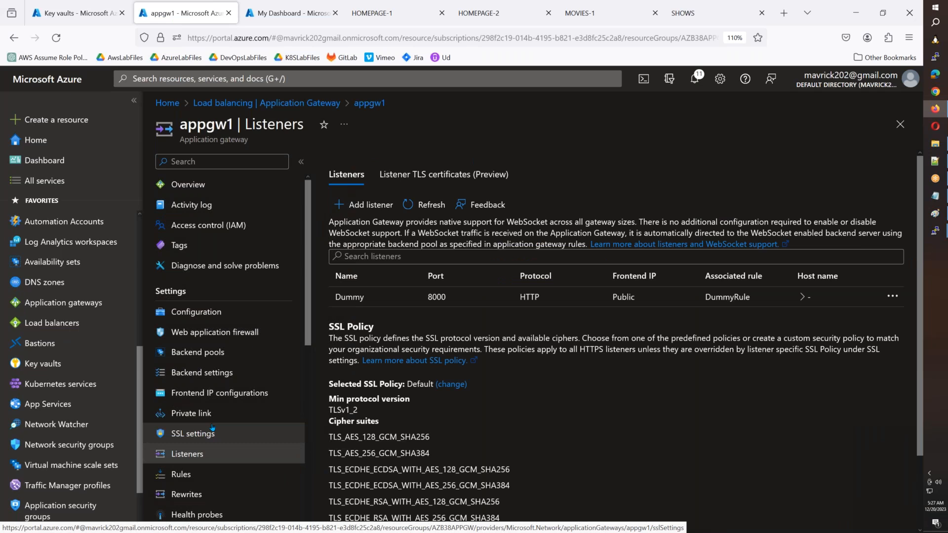
scroll(213, 424, down, 5)
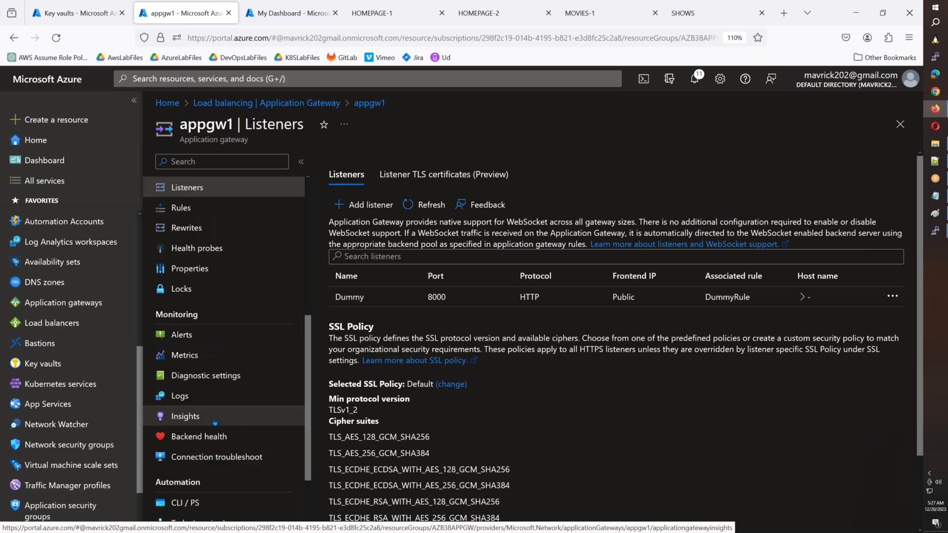
scroll(215, 421, up, 5)
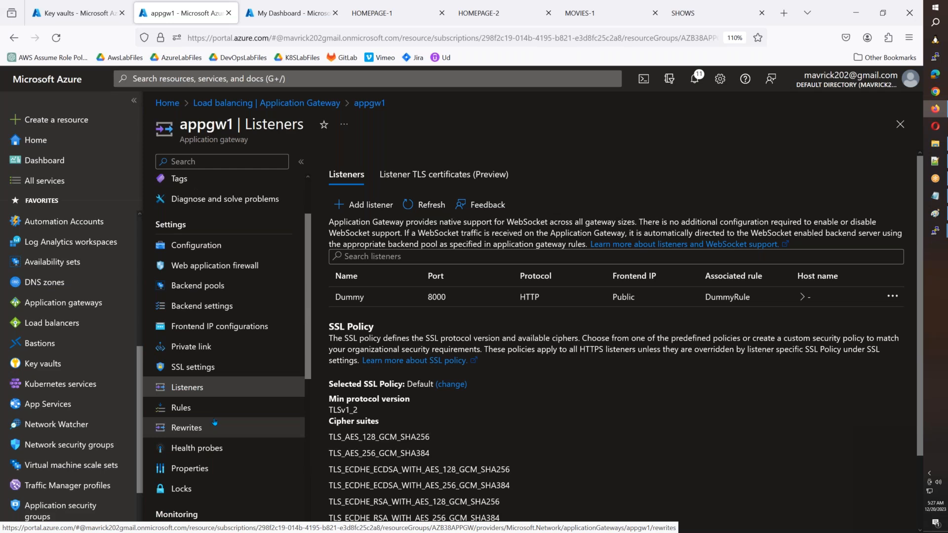
Open the AzureLabFiles Google Drive folder in a new browser tab and look through its Azure batch folders
click(694, 15)
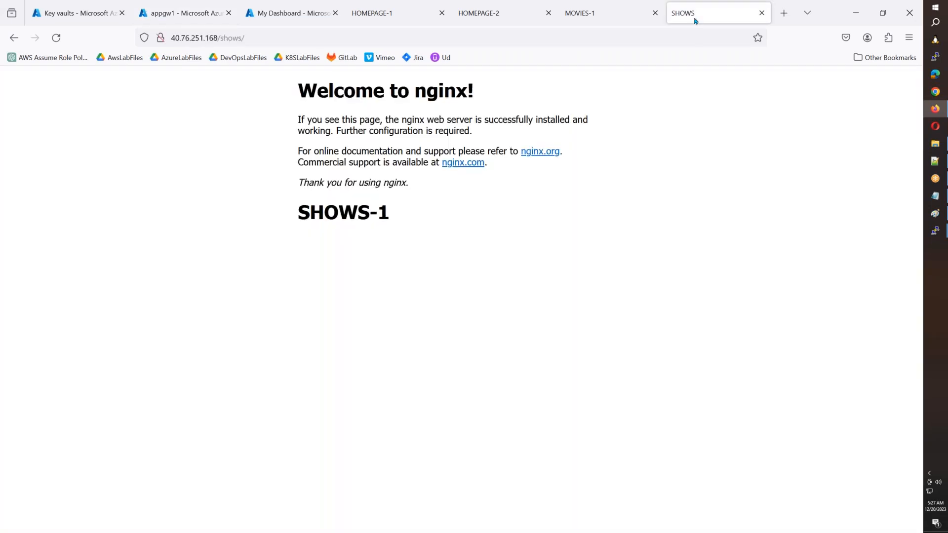
key(ctrl+t)
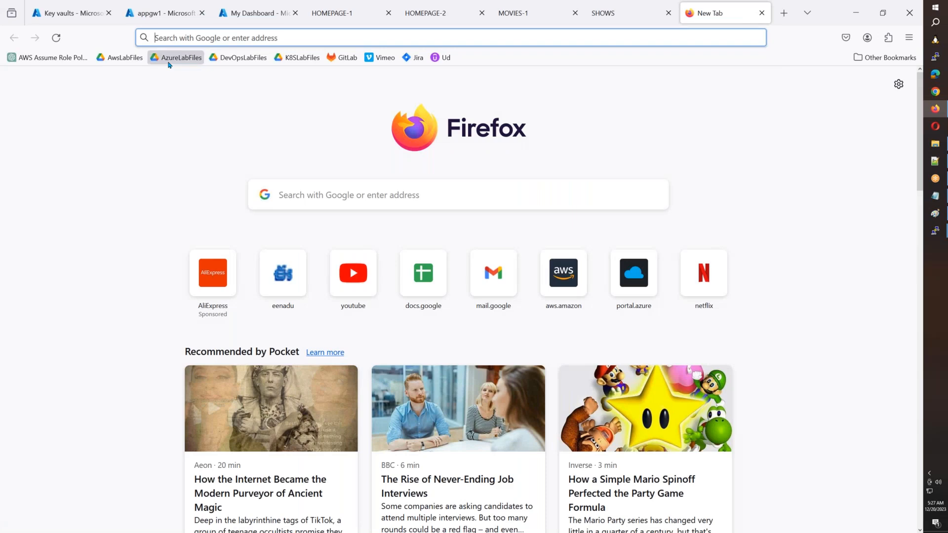
click(168, 57)
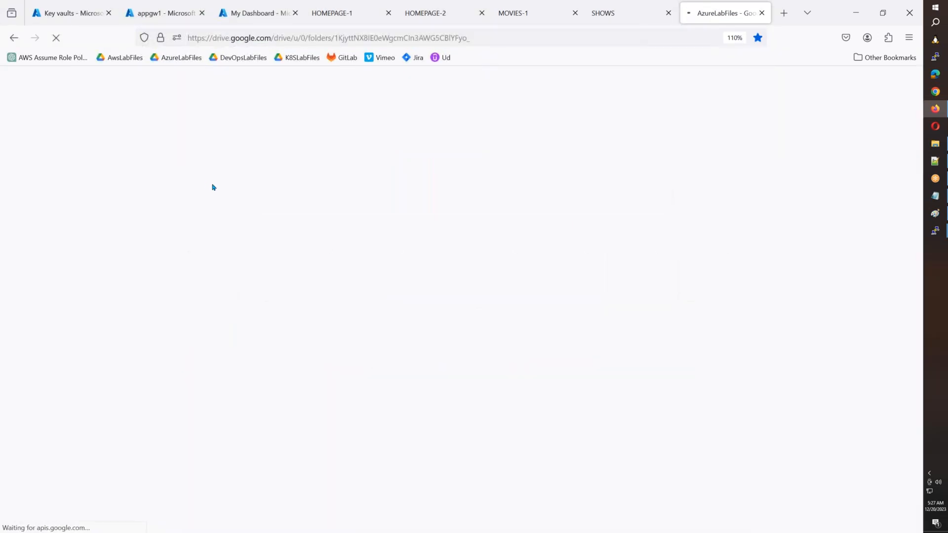
click(255, 6)
click(721, 9)
scroll(296, 346, down, 5)
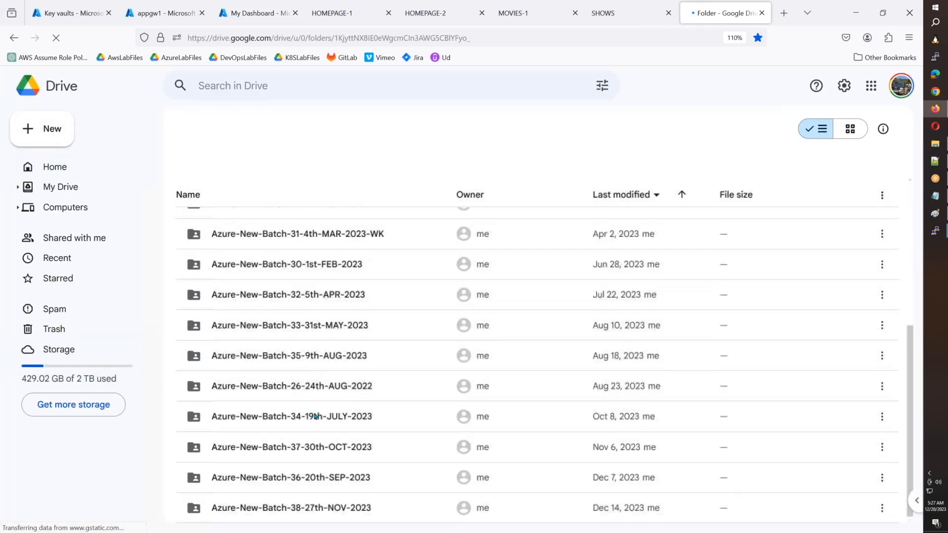
Open the Azure-New-Batch-38-27th-NOV-2023 folder inside AzureLabFiles
scroll(313, 435, up, 5)
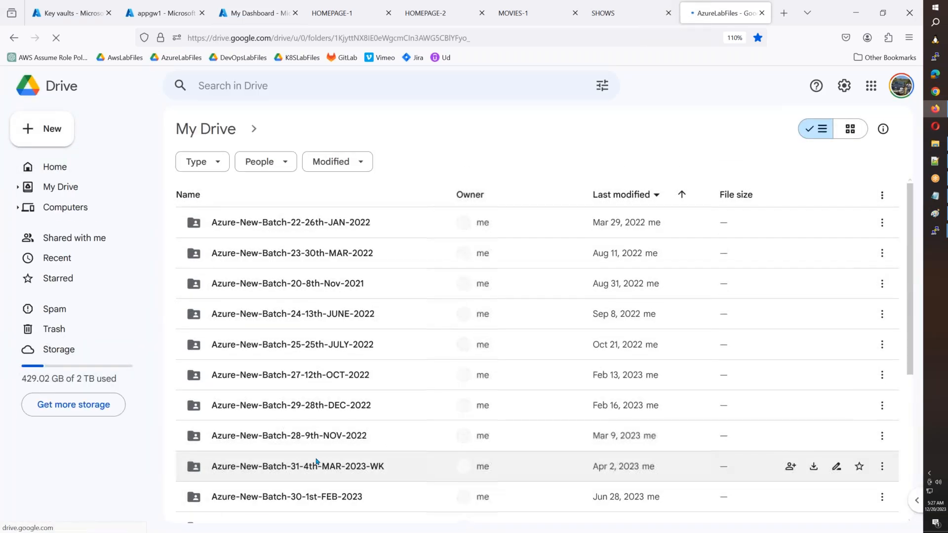
scroll(317, 462, down, 2)
scroll(317, 462, down, 3)
scroll(318, 465, down, 2)
scroll(317, 467, down, 3)
click(401, 509)
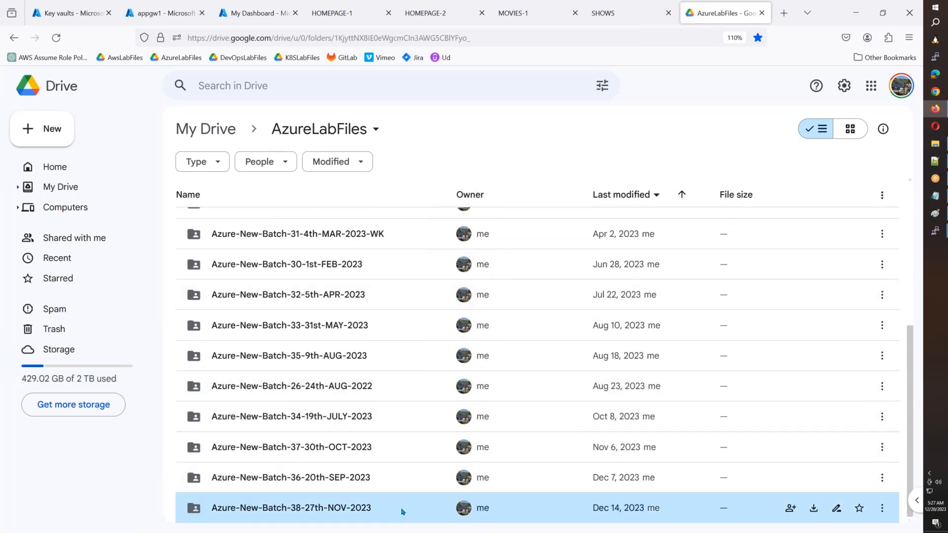
double_click(400, 506)
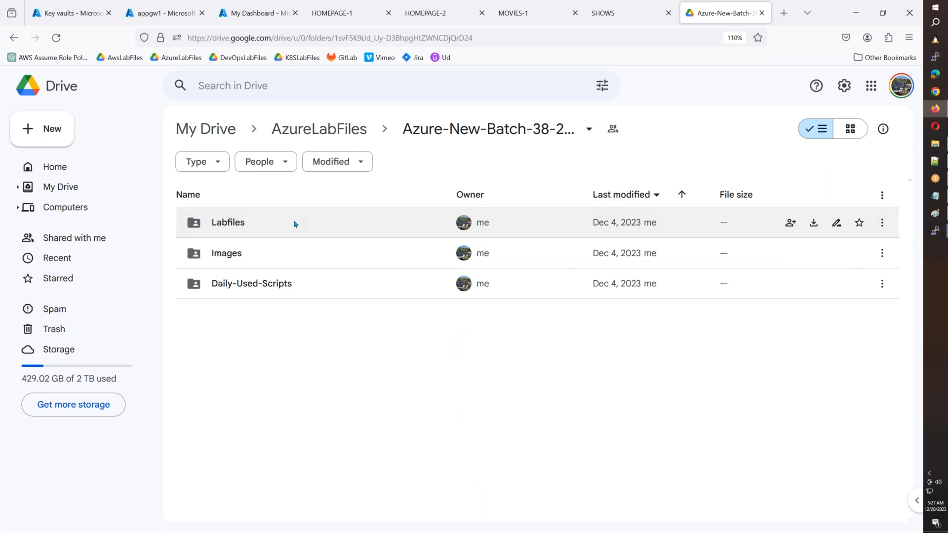
Open the AppGw-MSI.docx document from the SLB-FW-APPGW folder under Labfiles
double_click(295, 223)
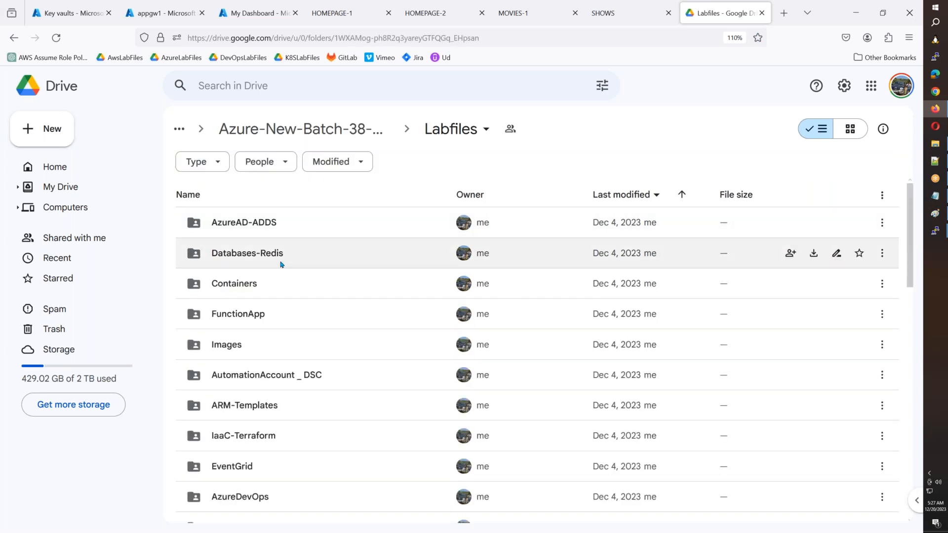
scroll(280, 265, down, 4)
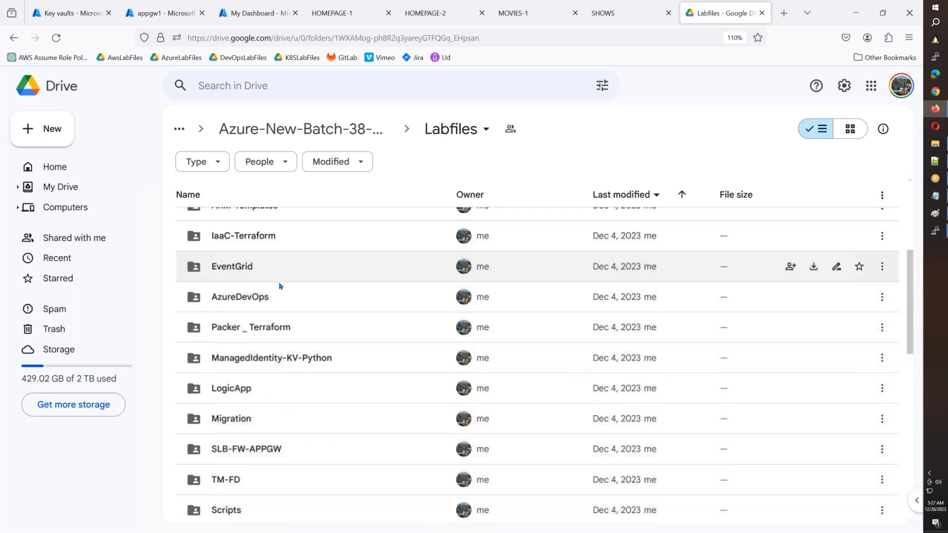
double_click(272, 451)
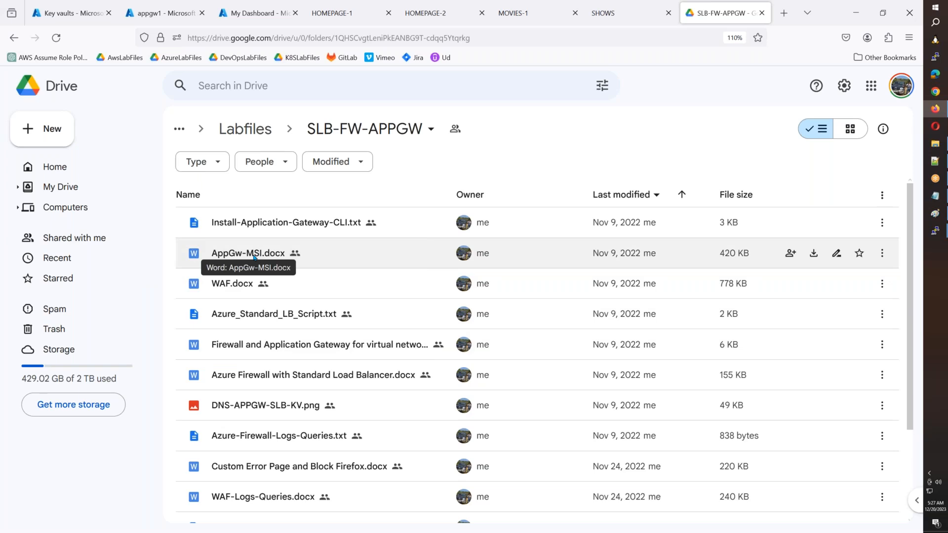
double_click(254, 257)
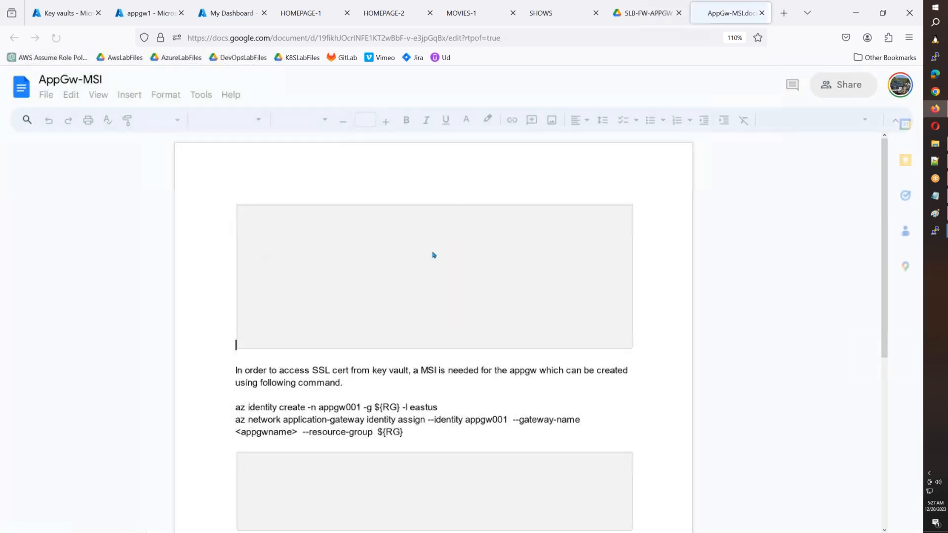
Copy the az identity create and az network application-gateway identity assign commands from the document
drag(409, 317, 283, 299)
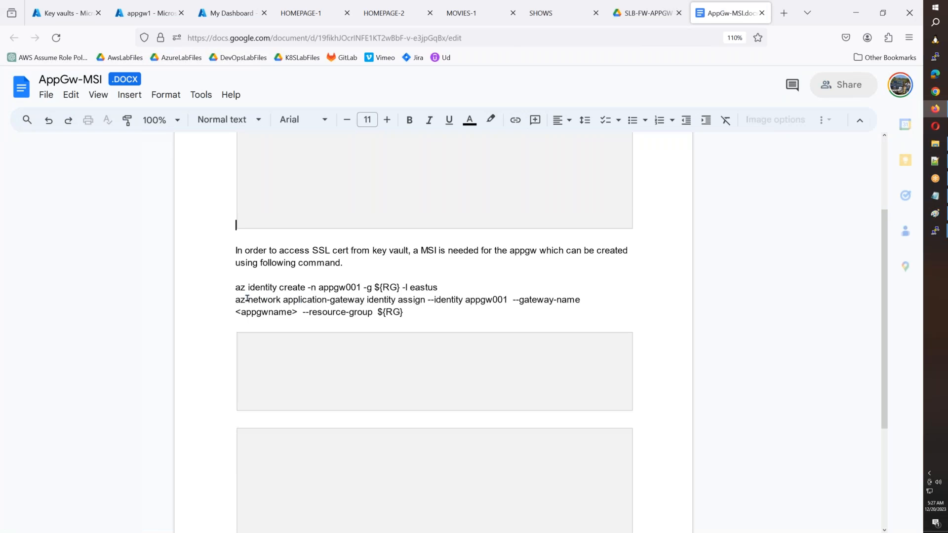
drag(230, 287, 230, 287)
key(ctrl+c)
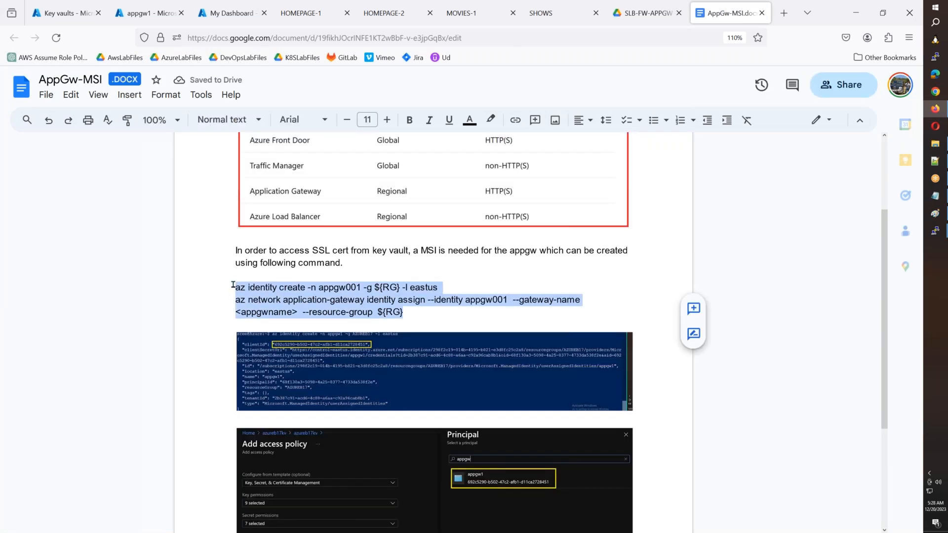
Switch to Notepad++ and paste the two copied az commands below the "watch ls" line of 1-1-1.sh
click(930, 165)
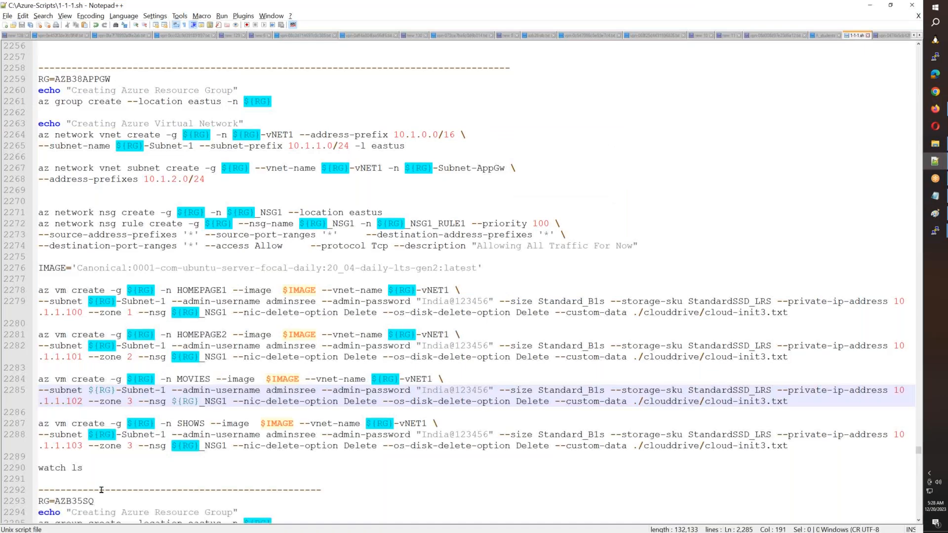
click(110, 469)
key(Return)
key(Return)
key(ctrl+v)
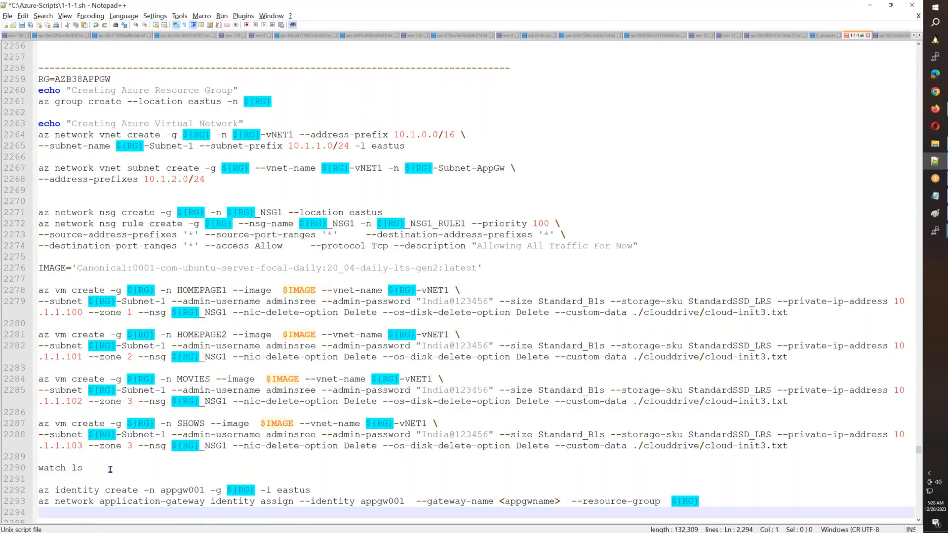
scroll(110, 470, down, 1)
scroll(115, 466, down, 1)
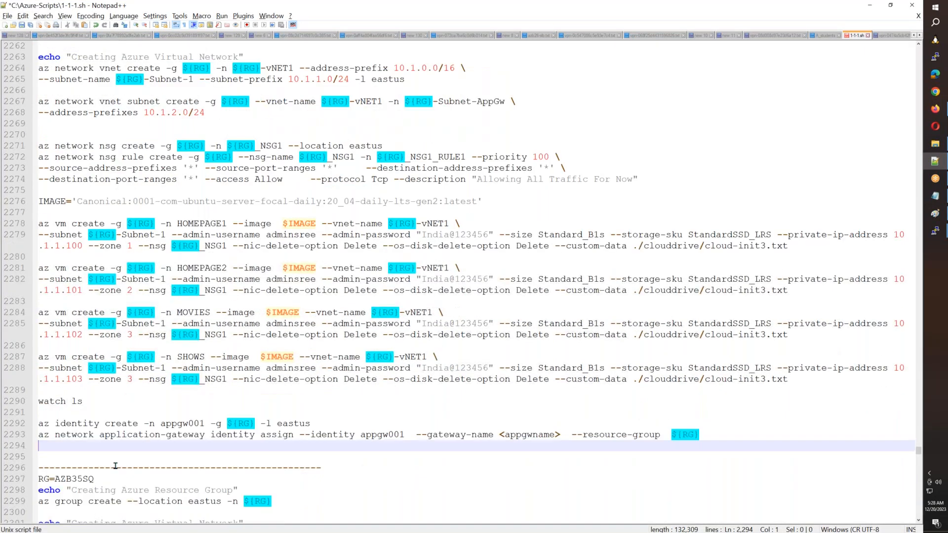
scroll(115, 466, down, 3)
scroll(129, 206, up, 1)
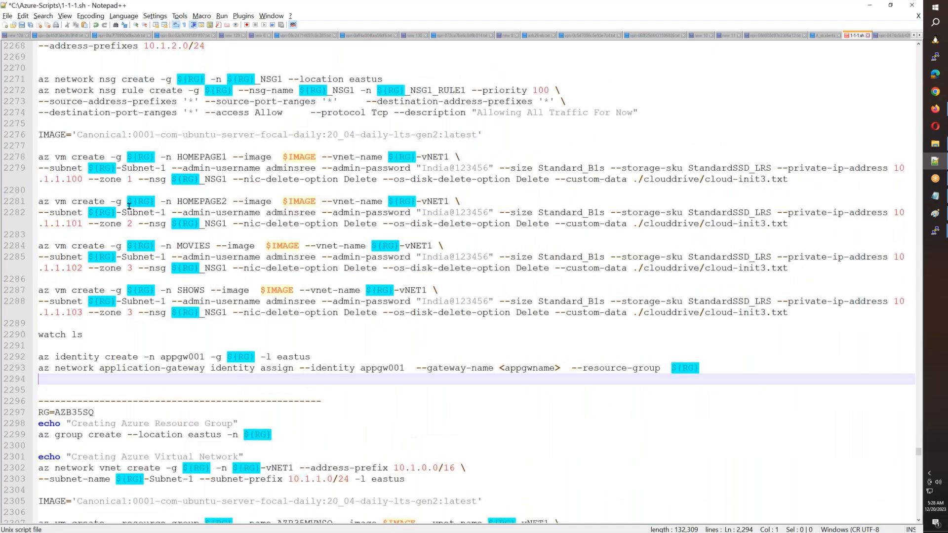
scroll(129, 207, up, 4)
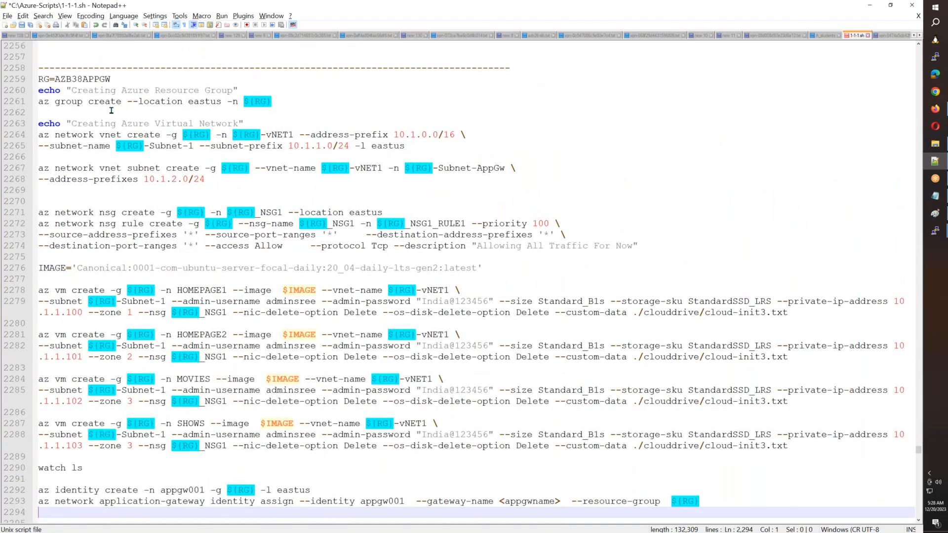
scroll(111, 110, down, 4)
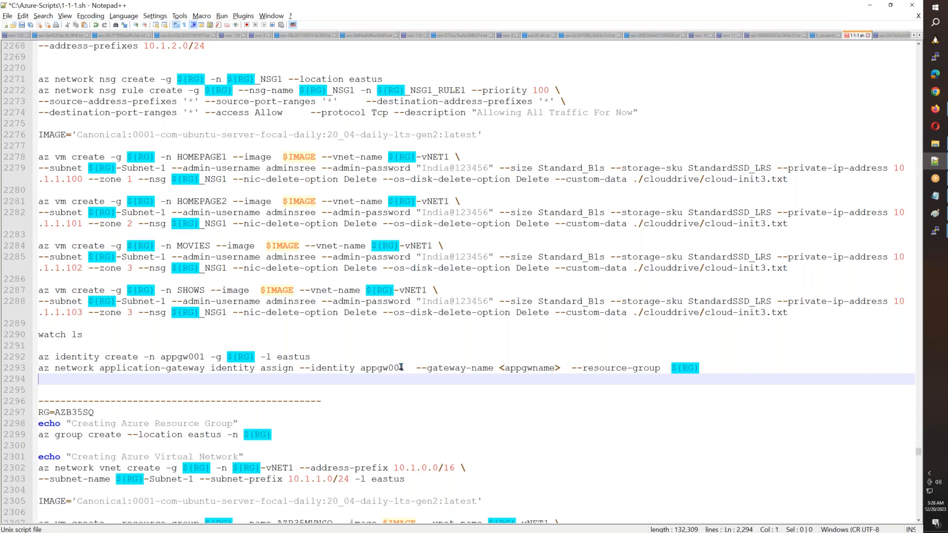
Switch to the Azure portal in Firefox and copy the application gateway's name, appgw1, from its overview page
key(alt+Tab)
click(118, 15)
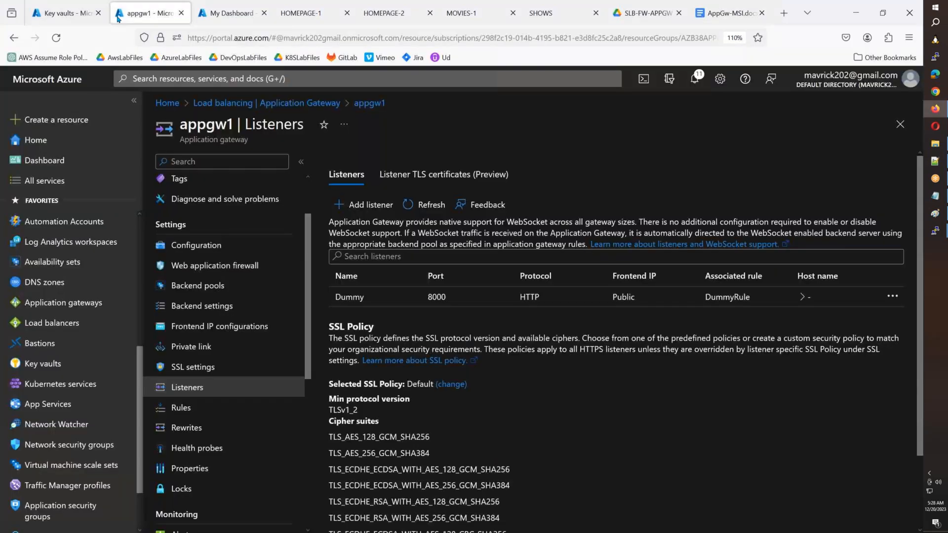
scroll(211, 242, up, 3)
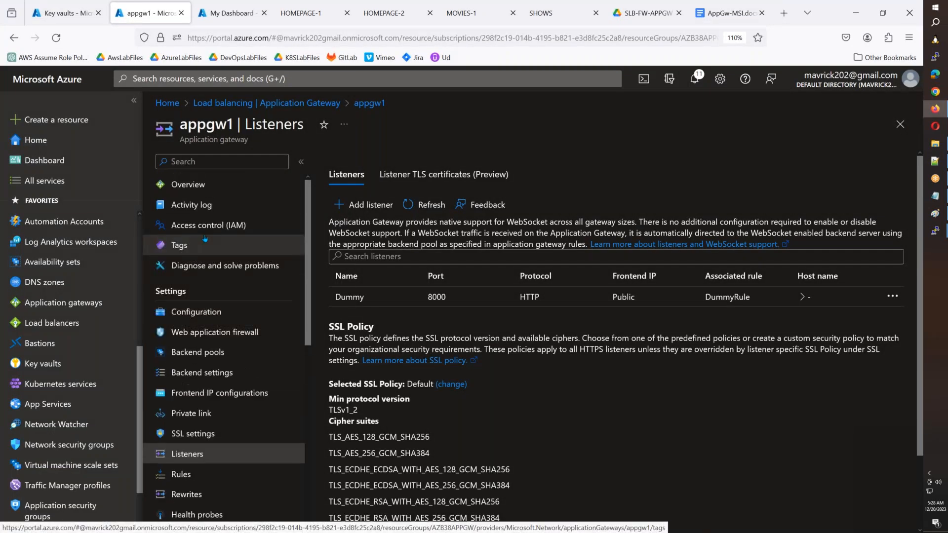
click(210, 187)
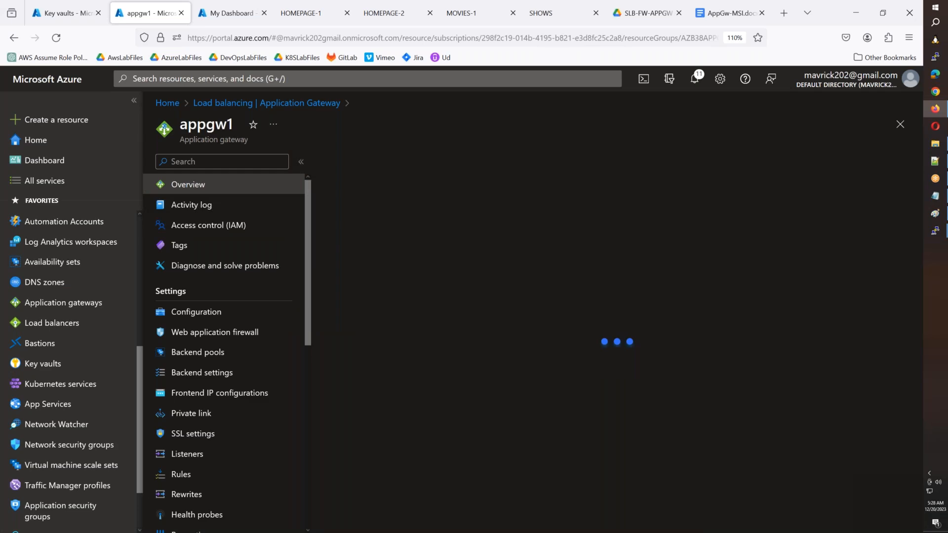
double_click(218, 126)
key(ctrl+c)
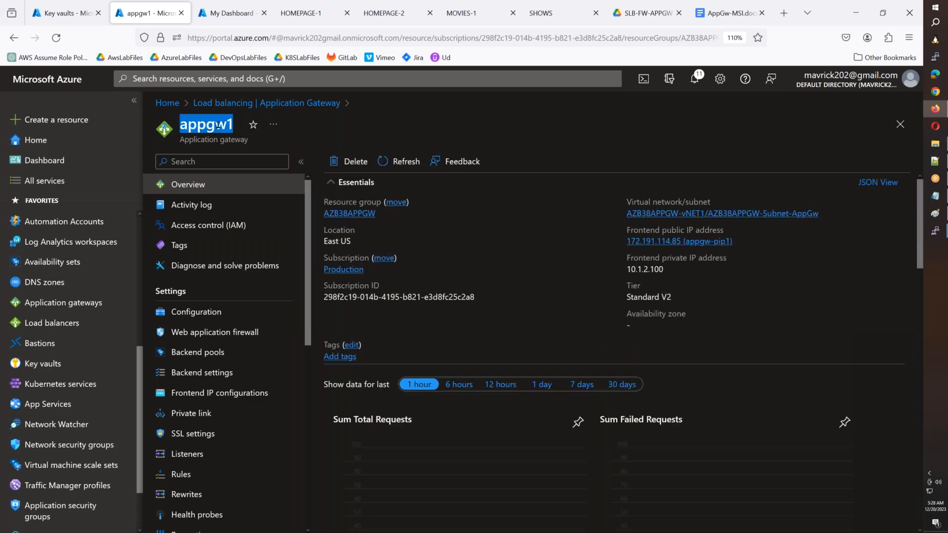
In the Notepad++ script, replace the identity name in both pasted commands and the <appgwname> placeholder with appgw1
key(alt+Tab)
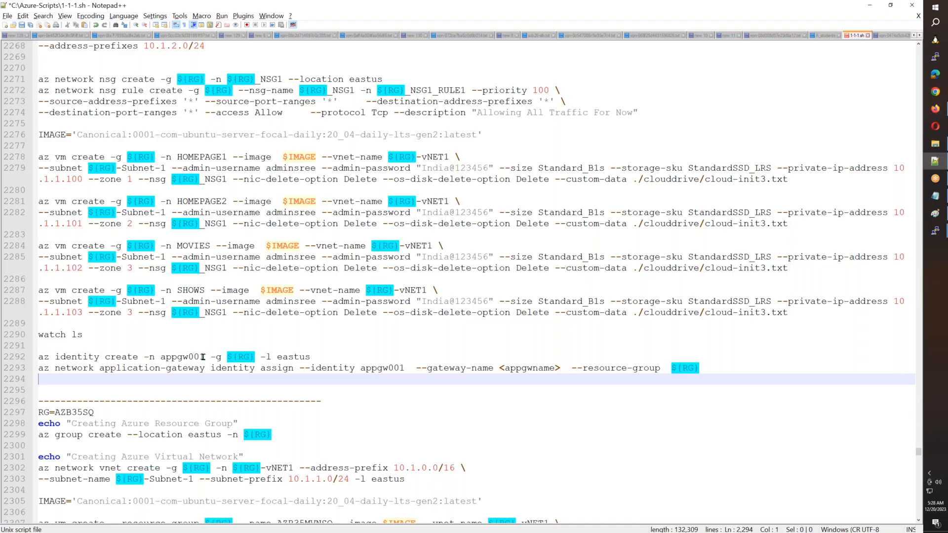
drag(204, 357, 160, 358)
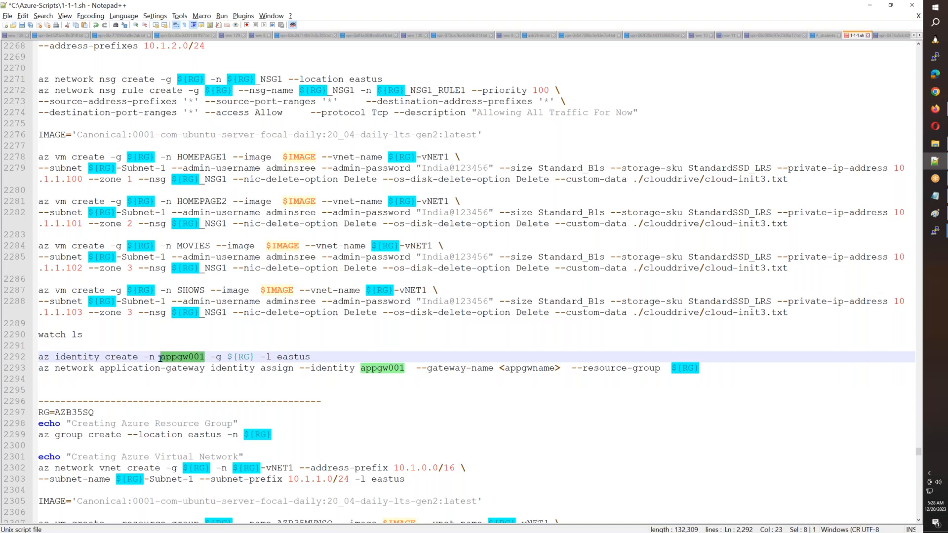
key(ctrl+v)
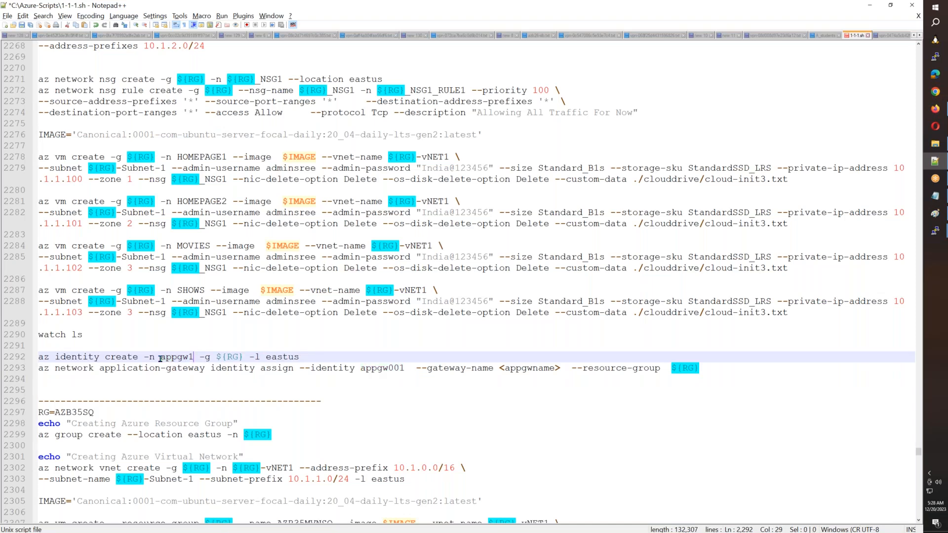
click(404, 368)
double_click(383, 369)
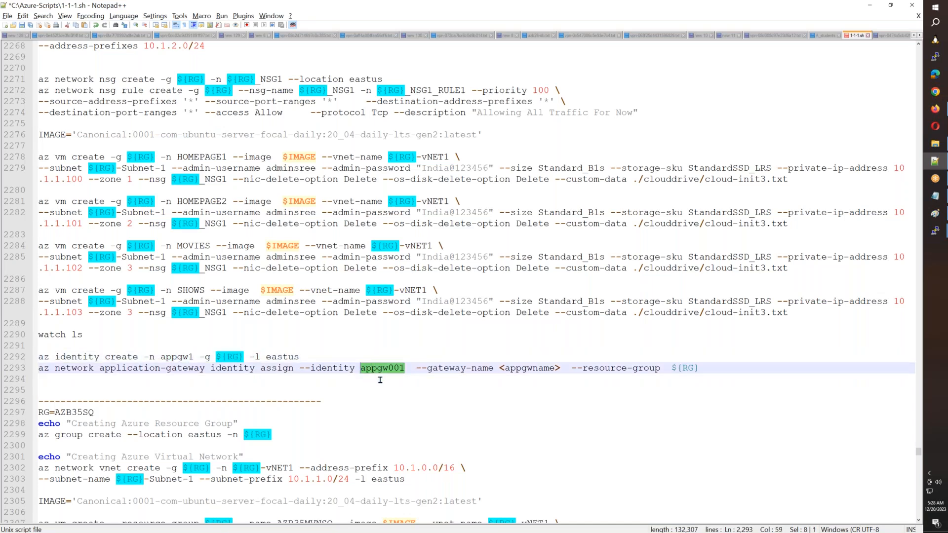
key(ctrl+v)
drag(551, 370, 490, 372)
key(ctrl+v)
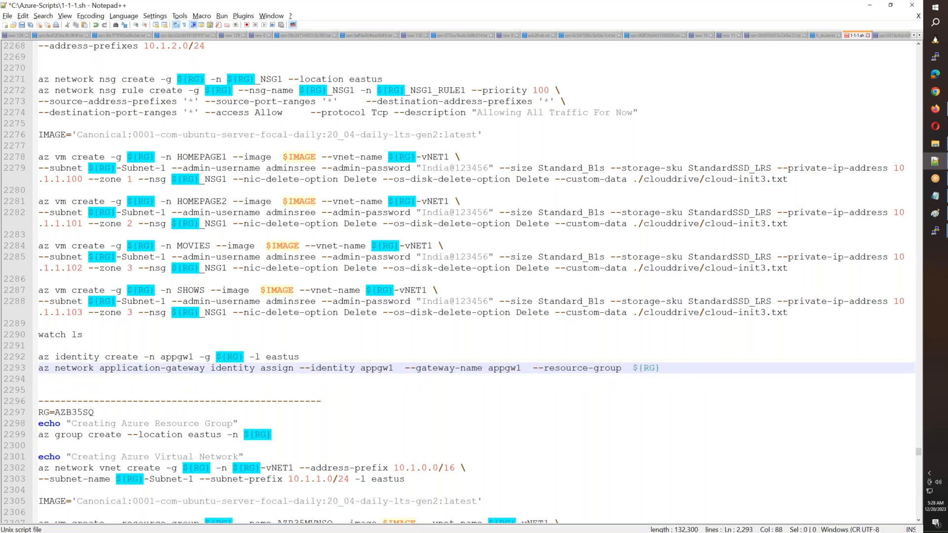
Copy the edited identity create command and run "az identity create -n appgw1 -g ${RG} -l eastus" in a cleared Azure Cloud Shell
drag(311, 357, 40, 358)
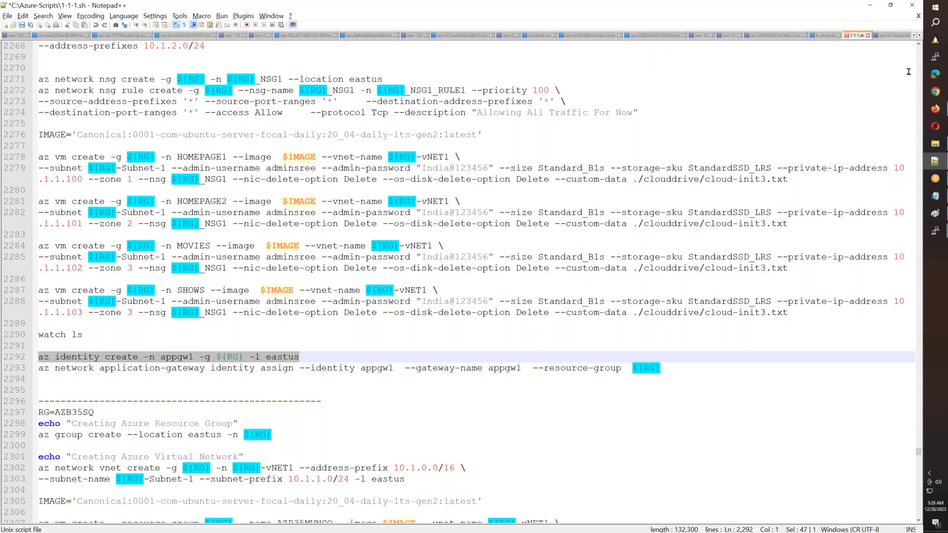
click(935, 110)
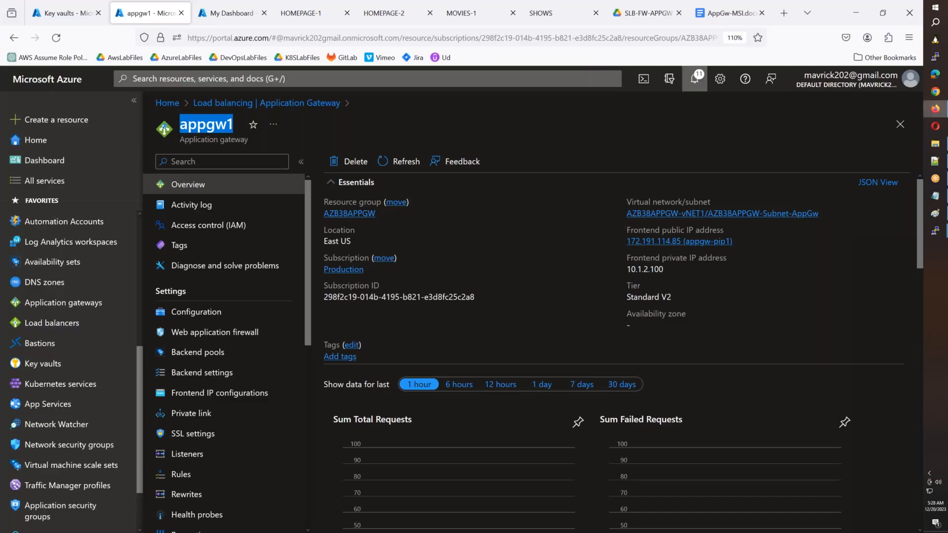
click(235, 15)
key(ctrl+c)
key(ctrl+l)
key(ctrl+v)
key(Return)
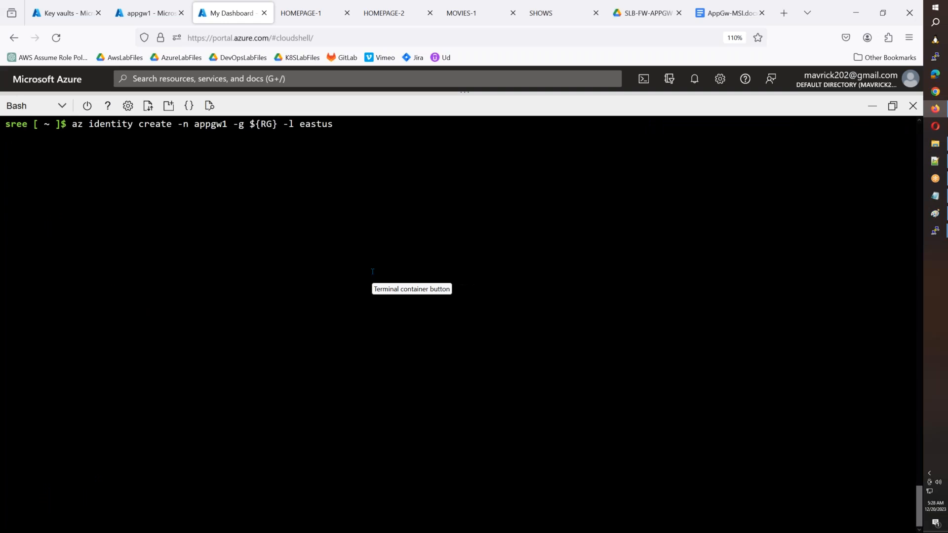
Copy the identity assign command from the script and run it in Cloud Shell with identity appgw1 and gateway name appgw1
key(alt+Tab)
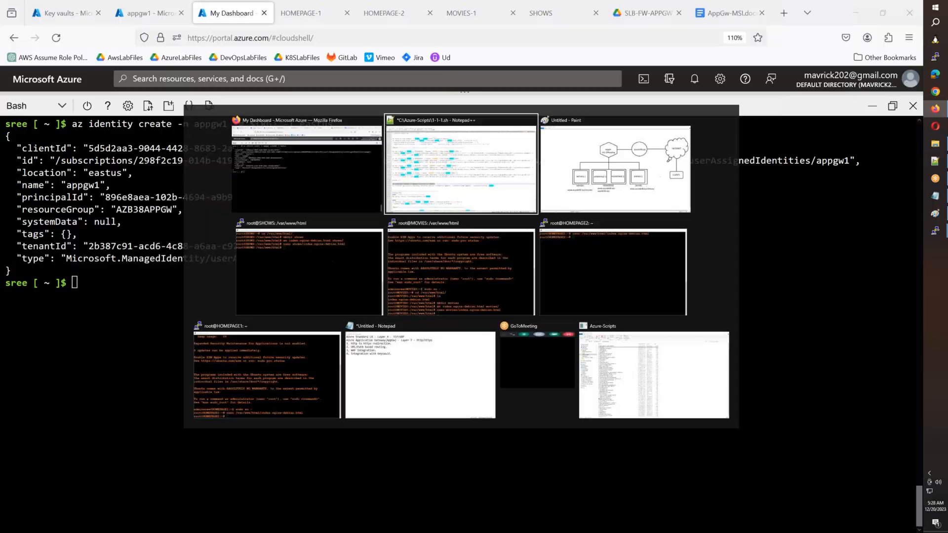
drag(670, 367, 27, 373)
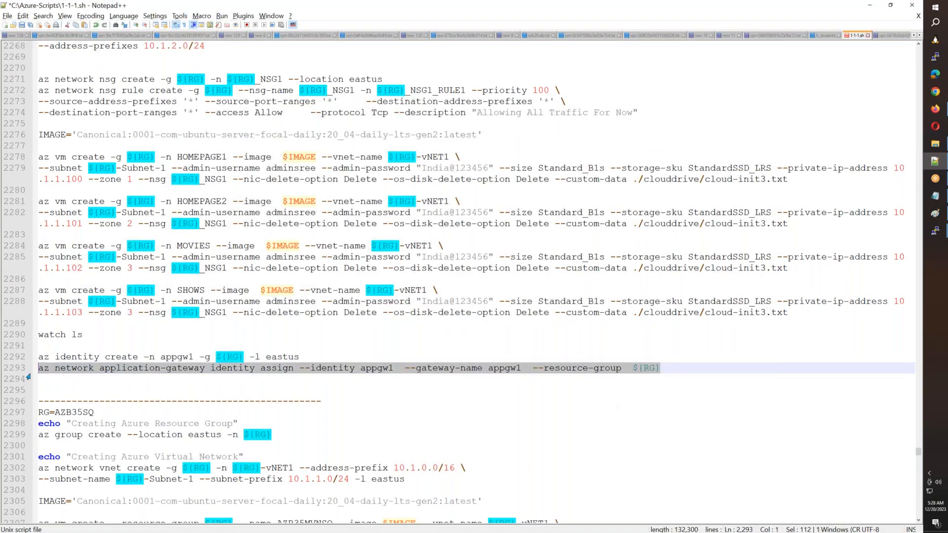
key(alt+Tab)
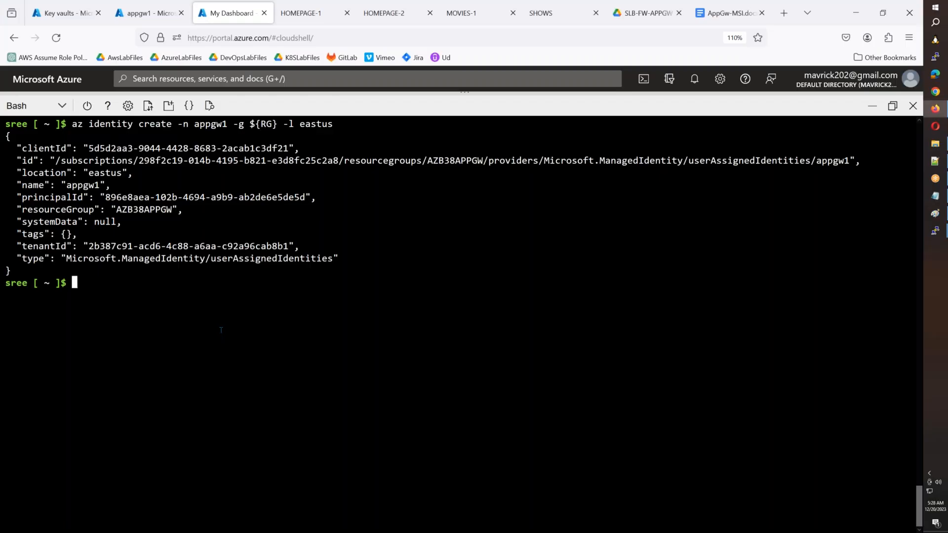
key(ctrl+v)
key(Return)
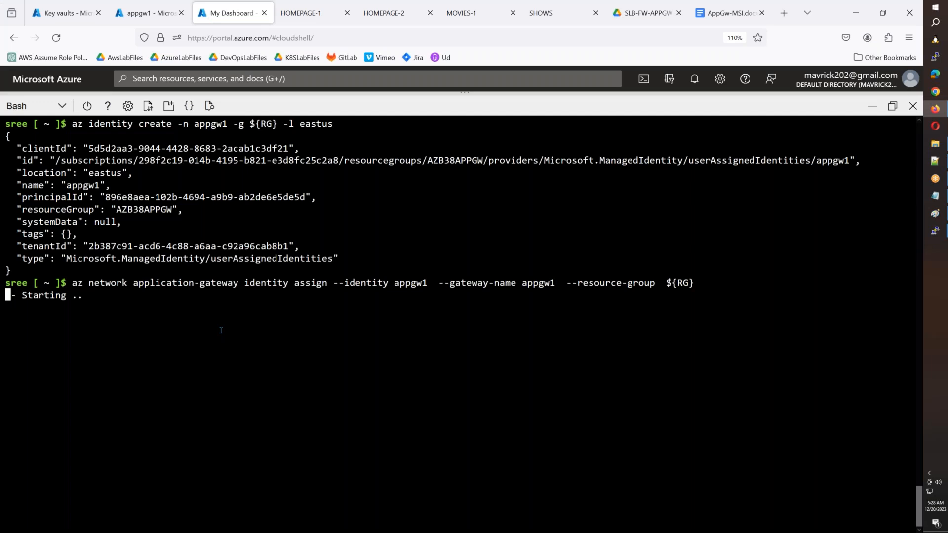
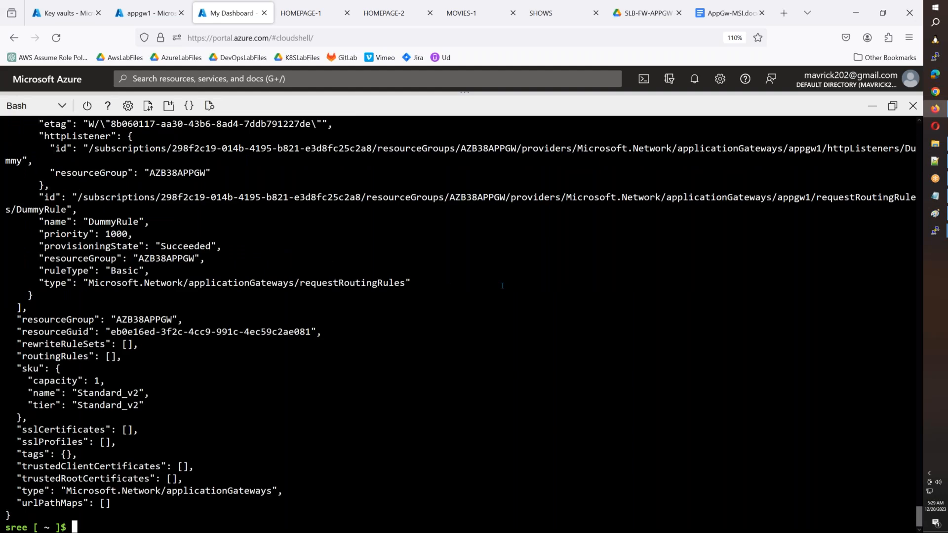
Open the access policies of the azureb38kv key vault
click(62, 15)
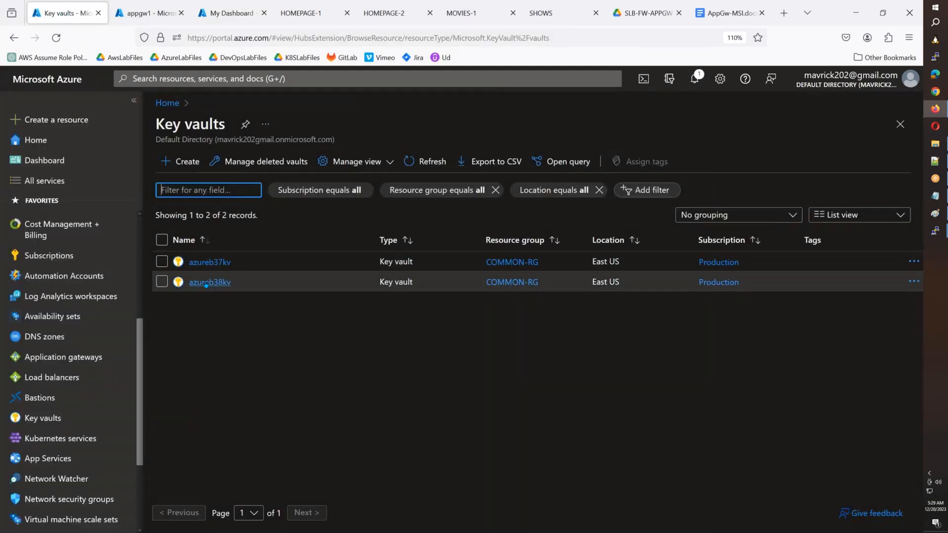
click(207, 282)
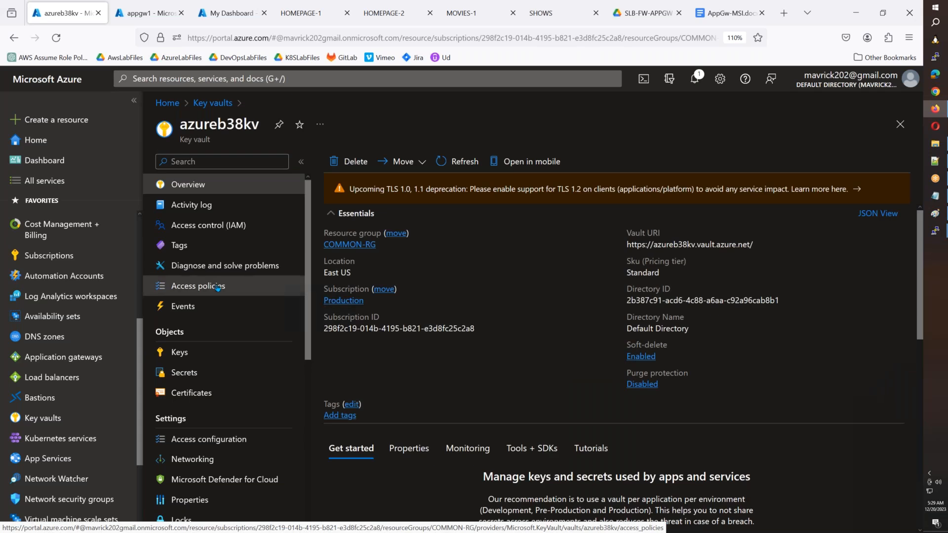
click(198, 286)
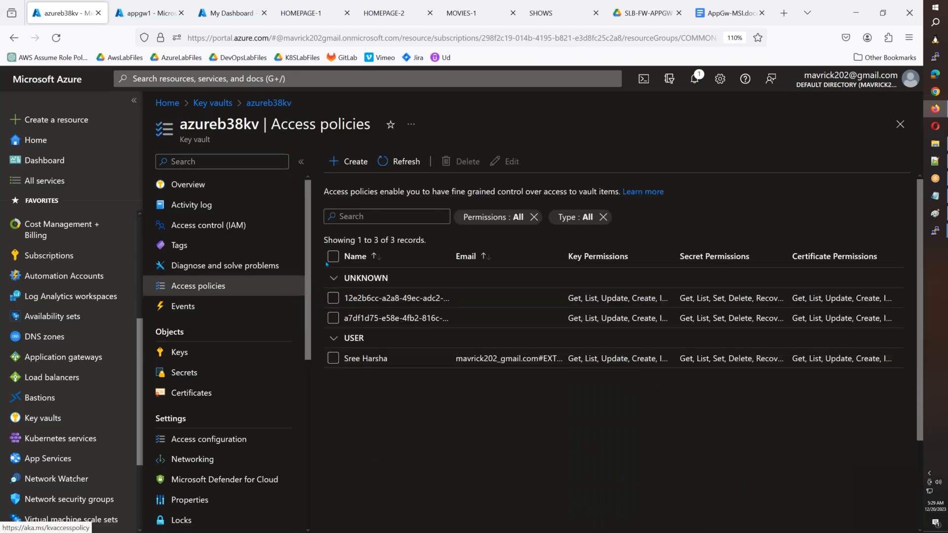
Start a new access policy from the Key, Secret, & Certificate Management template and search the principals for appgw1
click(352, 162)
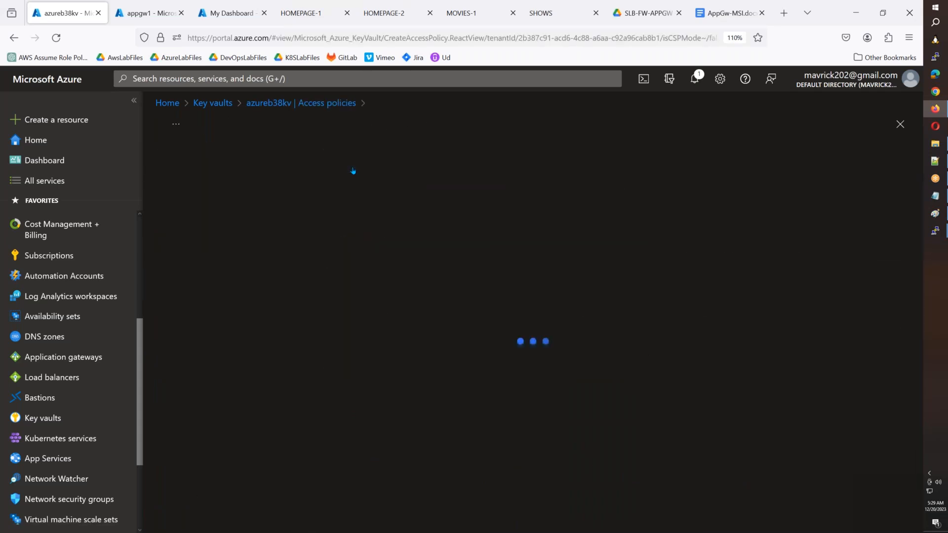
click(336, 226)
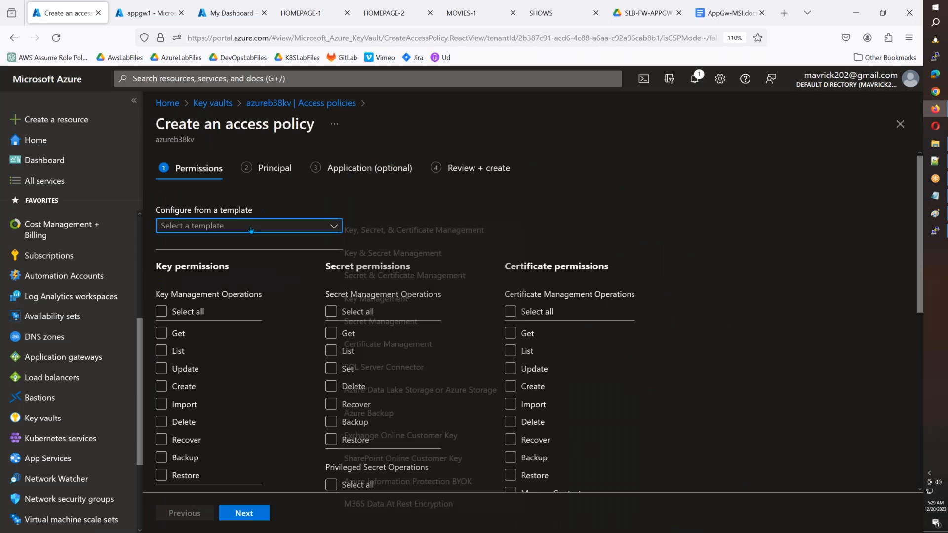
click(360, 232)
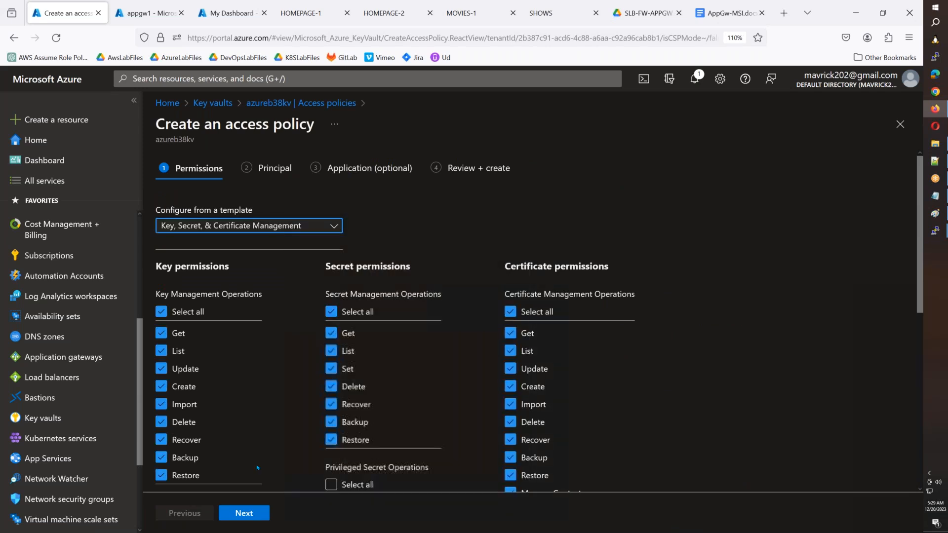
click(237, 518)
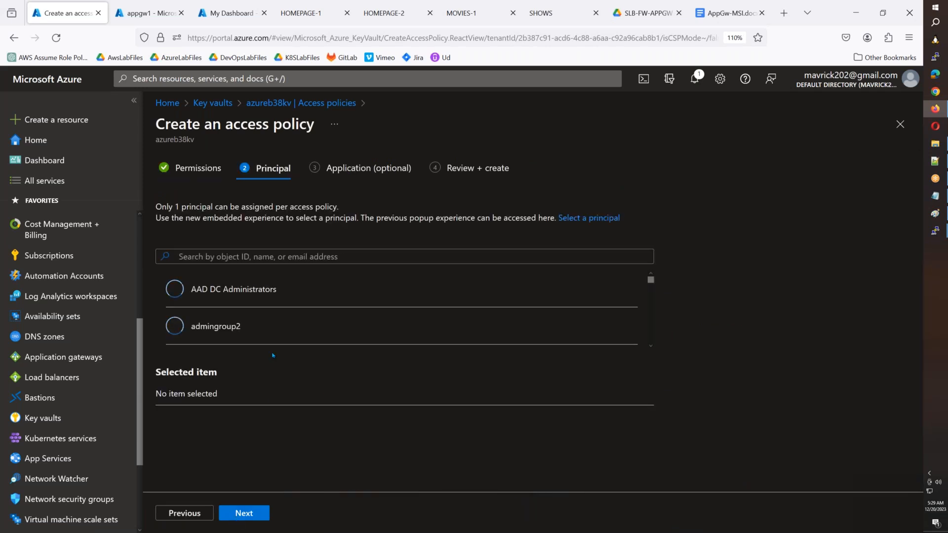
click(287, 257)
text(appgw1)
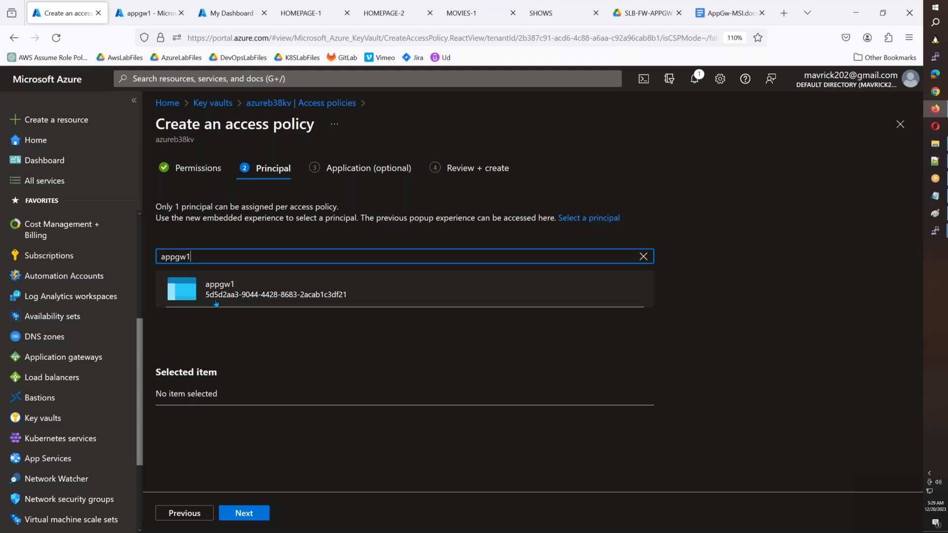
Look up the managed identity's client ID in the Cloud Shell output to compare it with the appgw1 principal
click(215, 14)
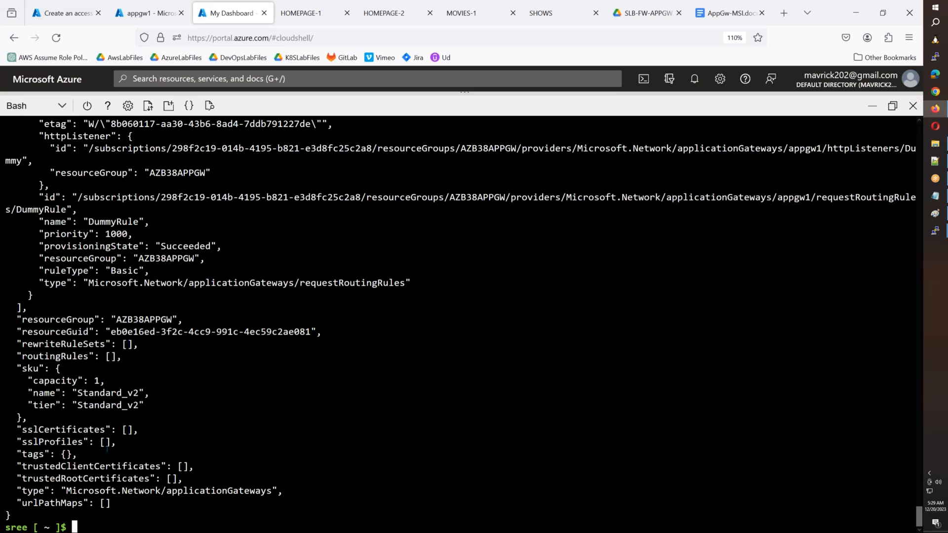
scroll(107, 447, up, 3)
scroll(107, 449, up, 20)
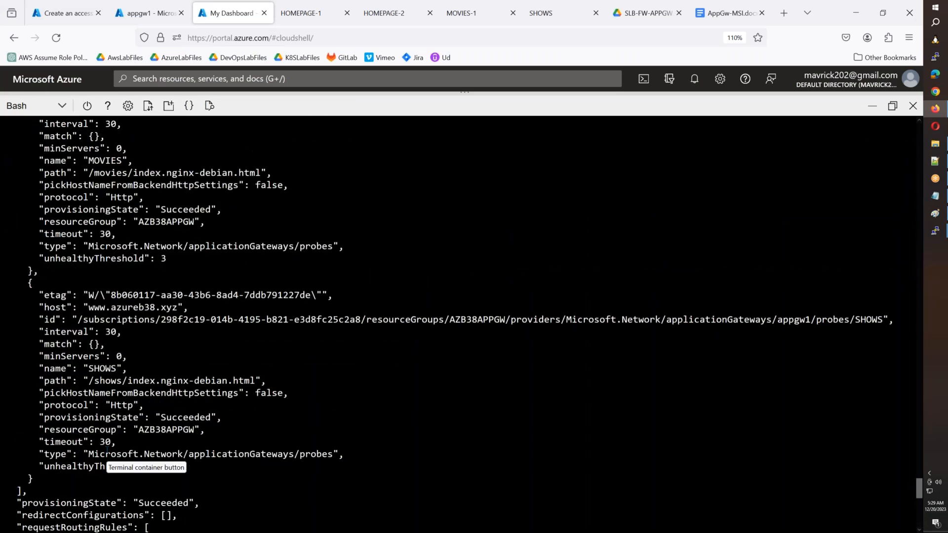
scroll(107, 449, down, 15)
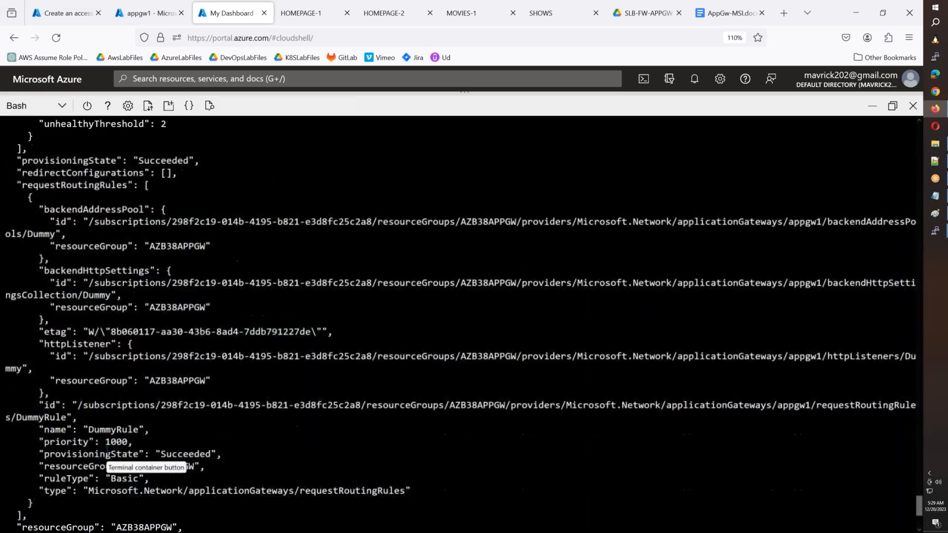
scroll(107, 450, down, 4)
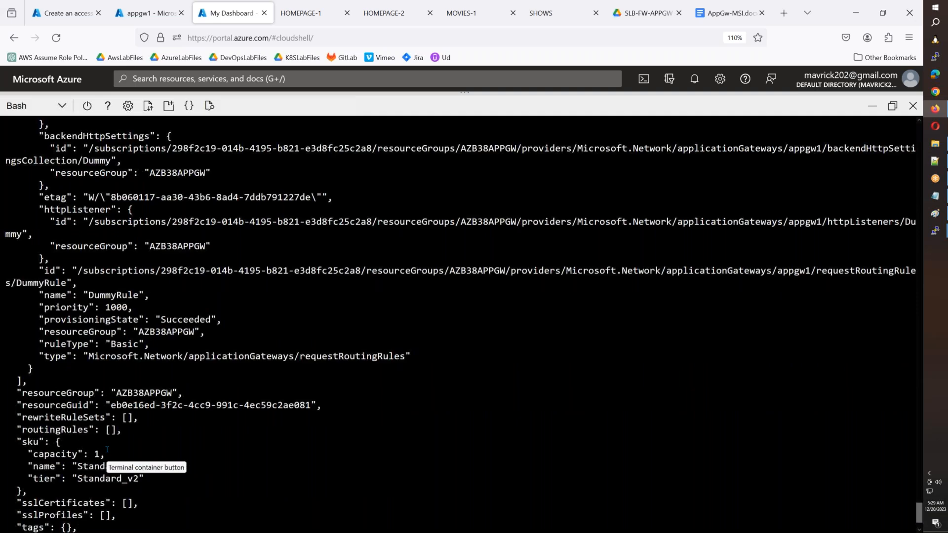
scroll(106, 449, down, 2)
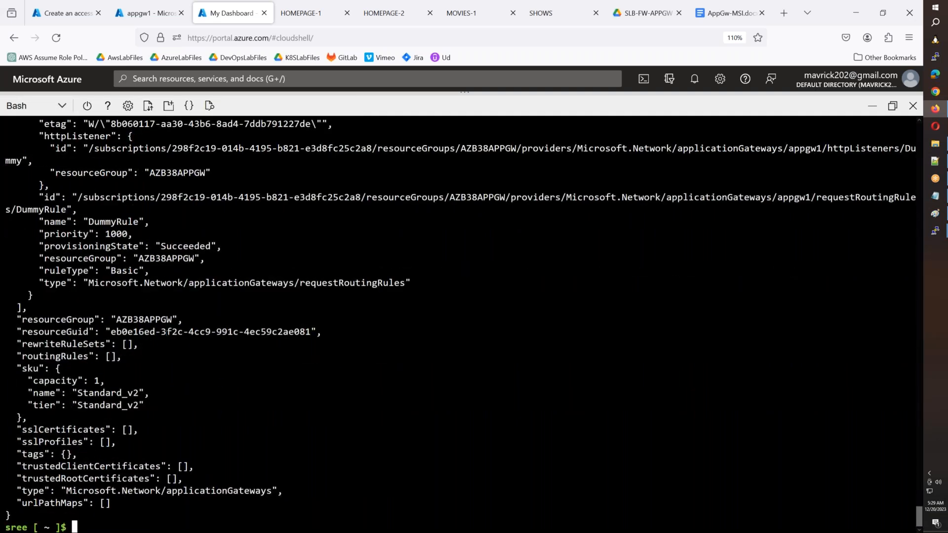
scroll(459, 321, up, 2)
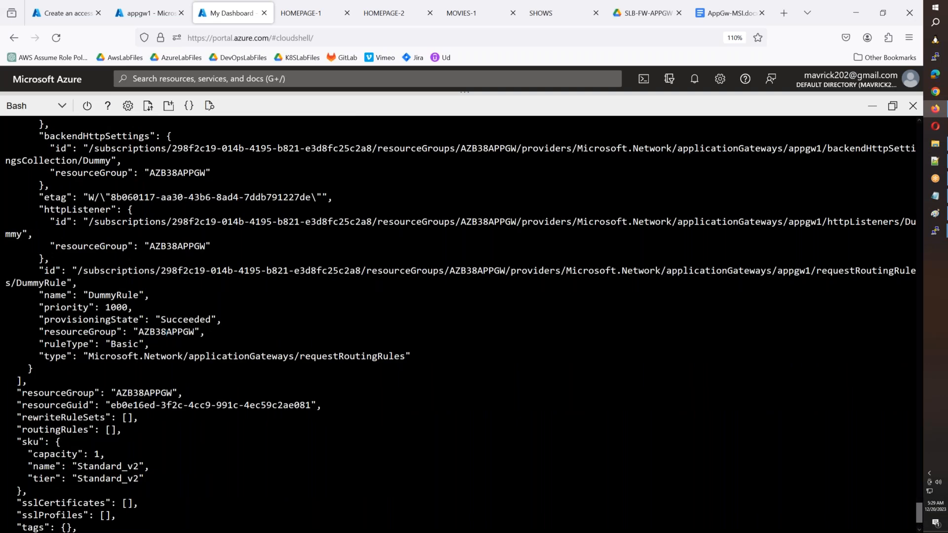
scroll(167, 332, up, 2)
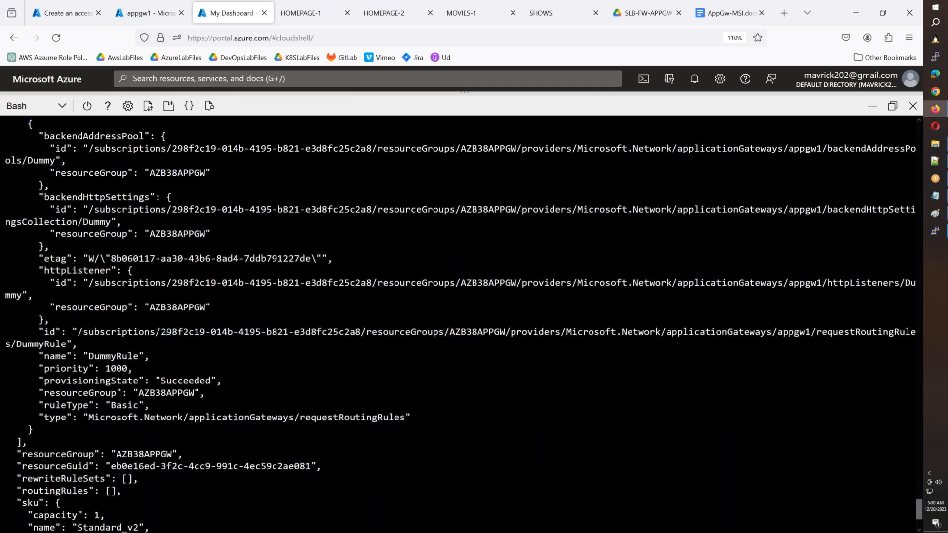
scroll(167, 332, up, 2)
scroll(167, 342, up, 4)
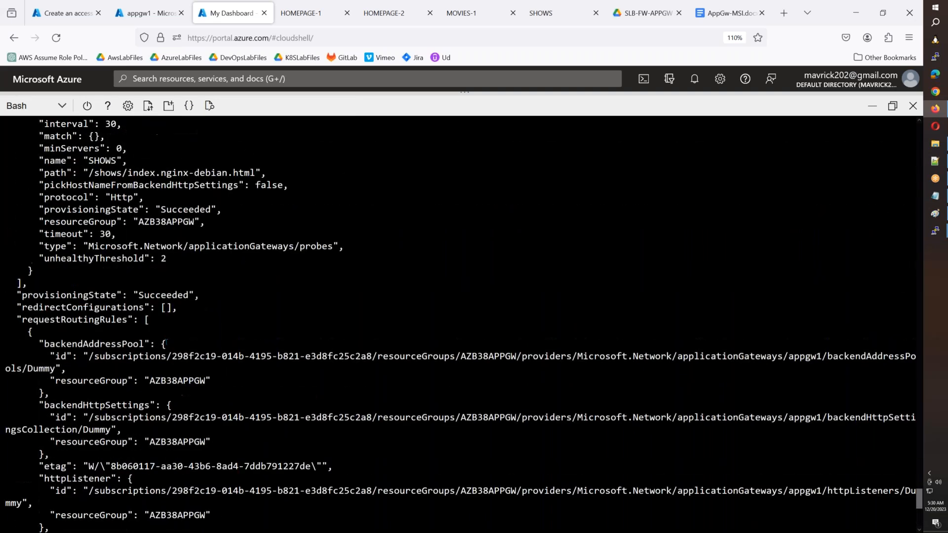
scroll(167, 341, up, 9)
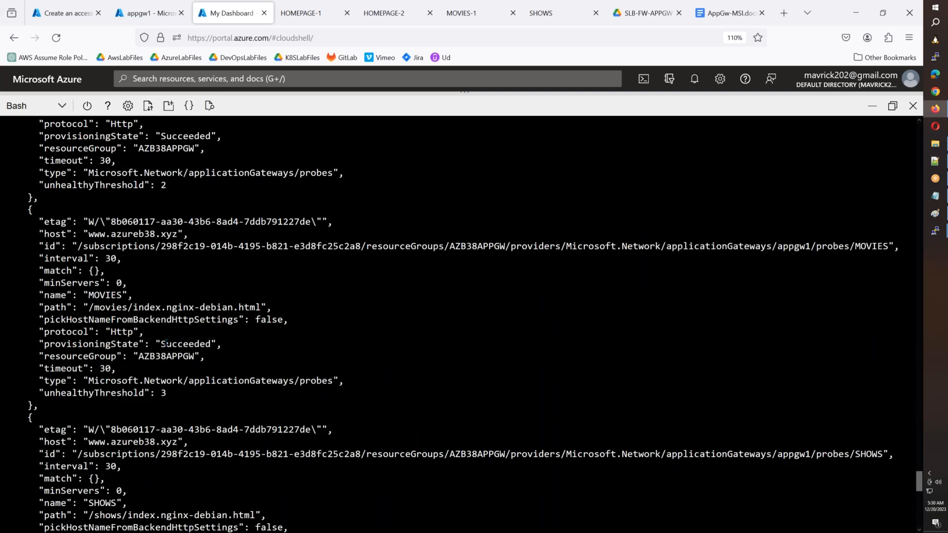
scroll(167, 341, up, 8)
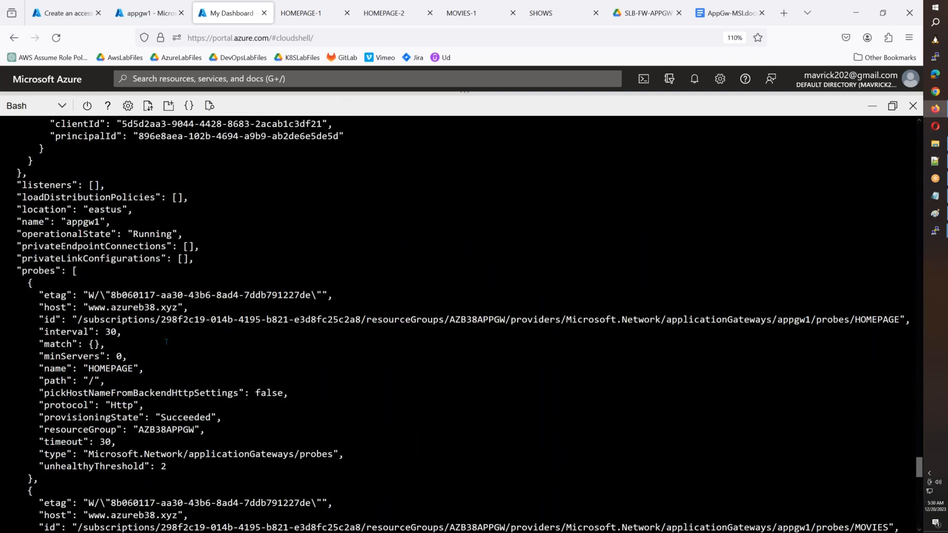
scroll(166, 342, up, 2)
drag(122, 185, 306, 185)
Back in the access policy form, select appgw1 as the principal and create the policy
click(58, 14)
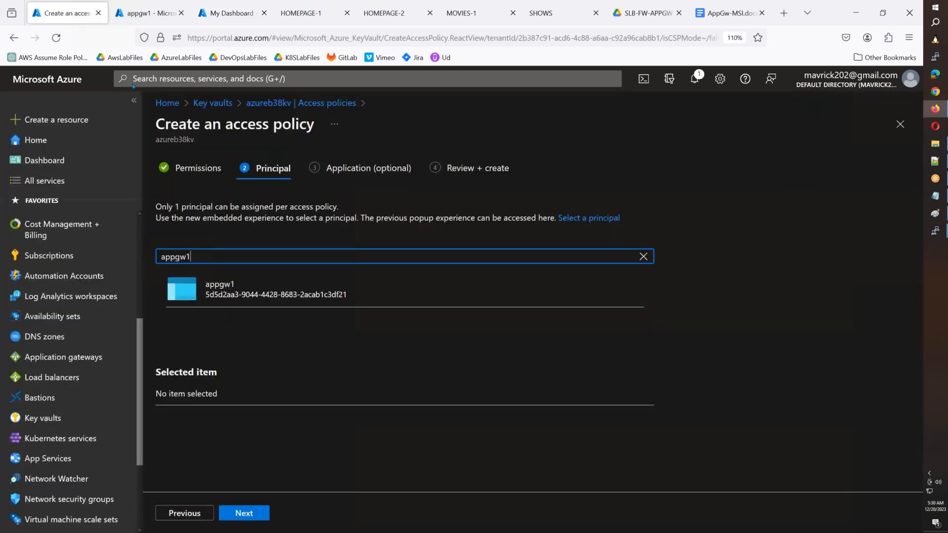
click(233, 286)
click(251, 514)
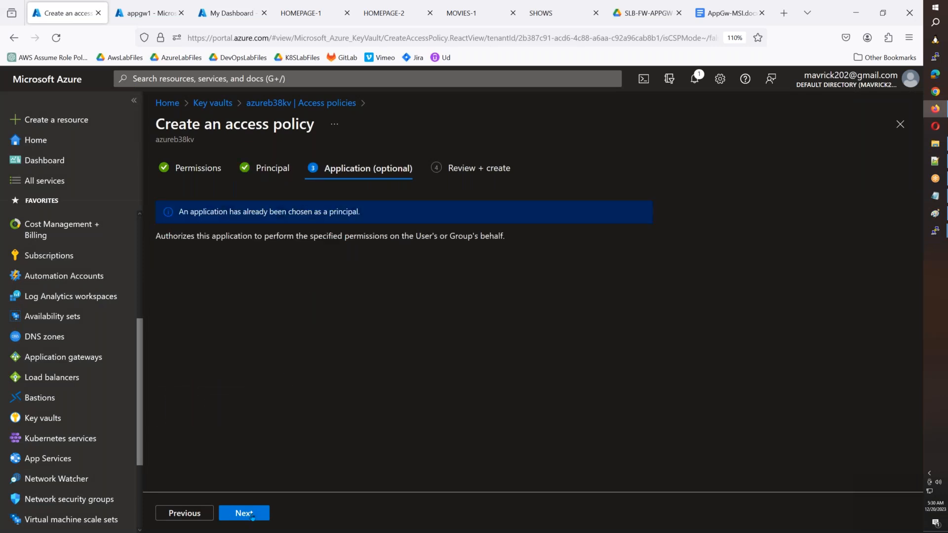
click(252, 515)
click(247, 515)
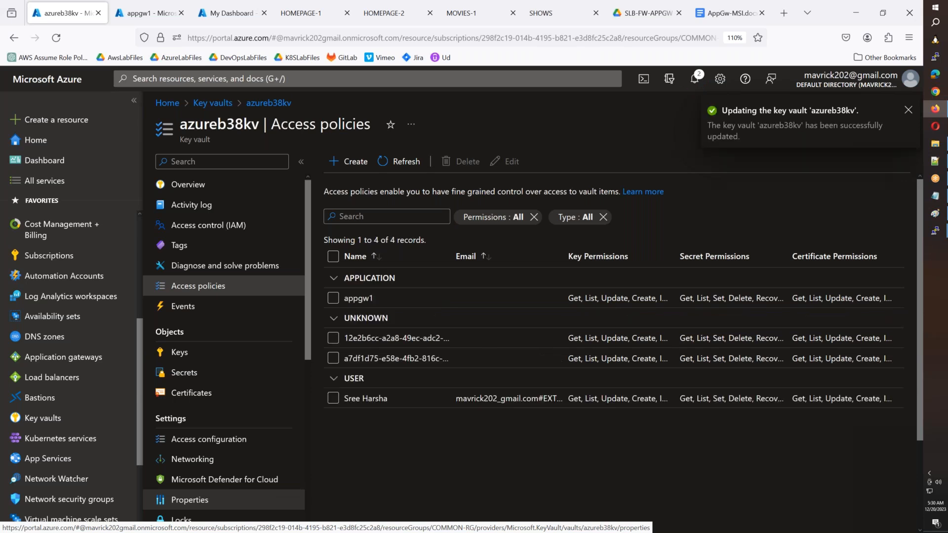
Start a new listener on the application gateway appgw1 and name it wc-https
click(143, 20)
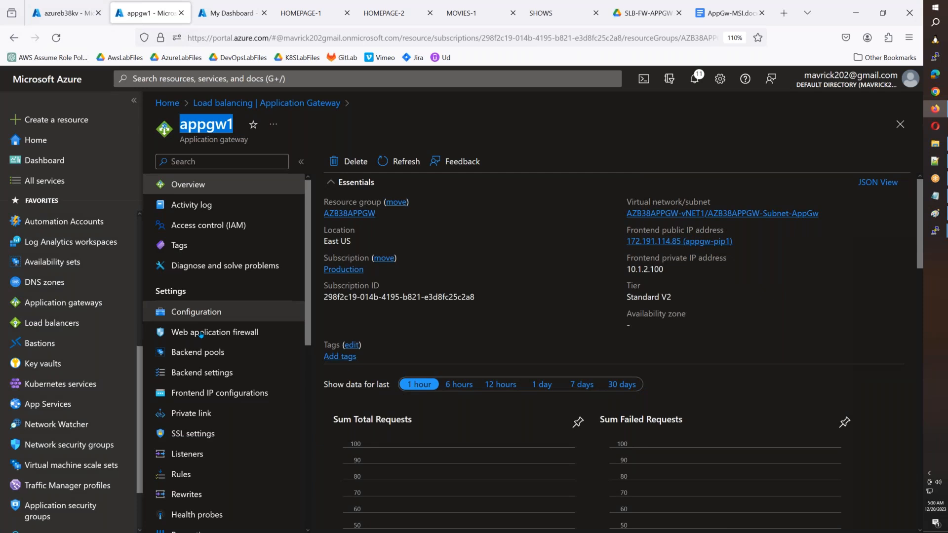
scroll(201, 331, down, 3)
click(201, 329)
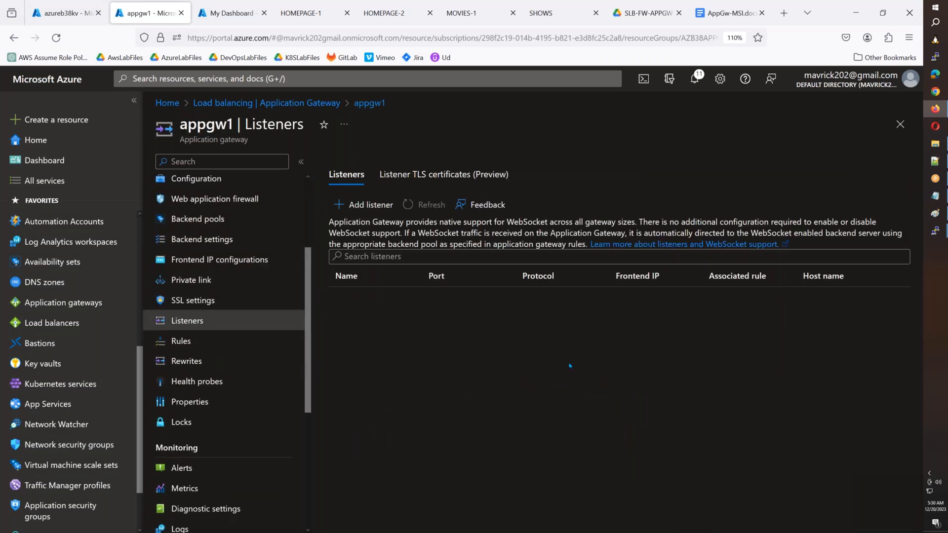
click(364, 205)
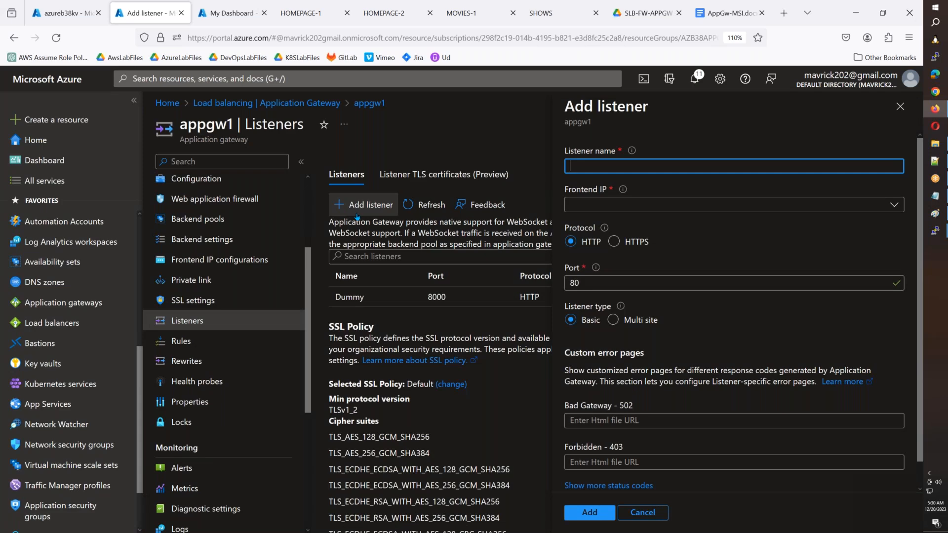
text(w)
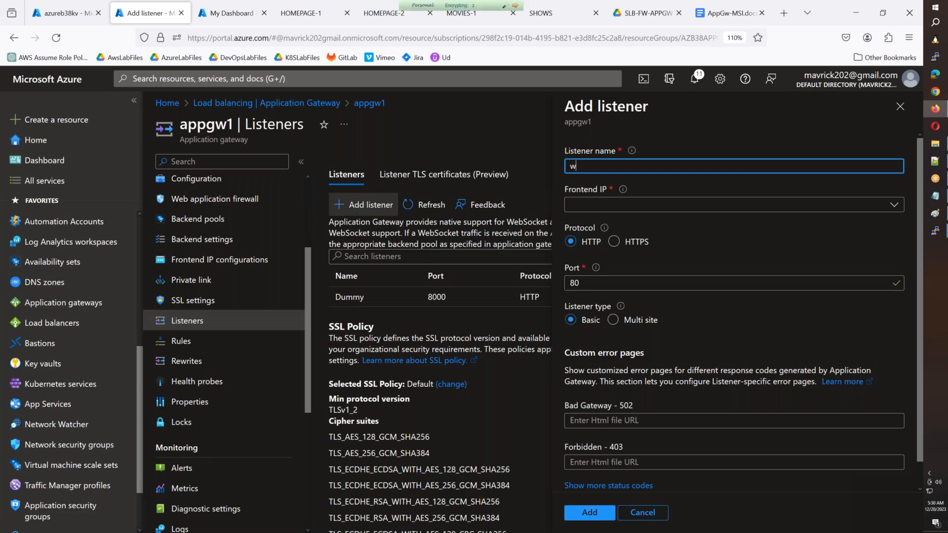
text(c-)
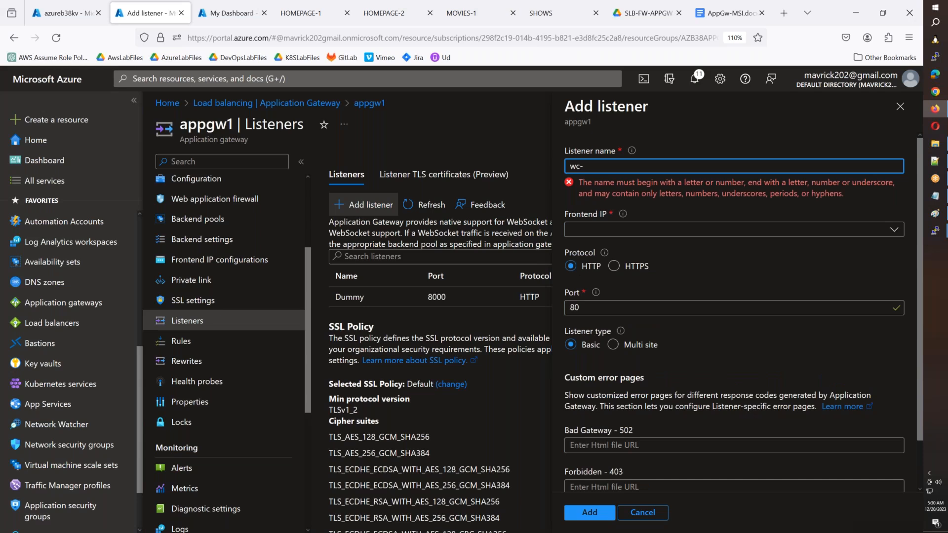
text(https)
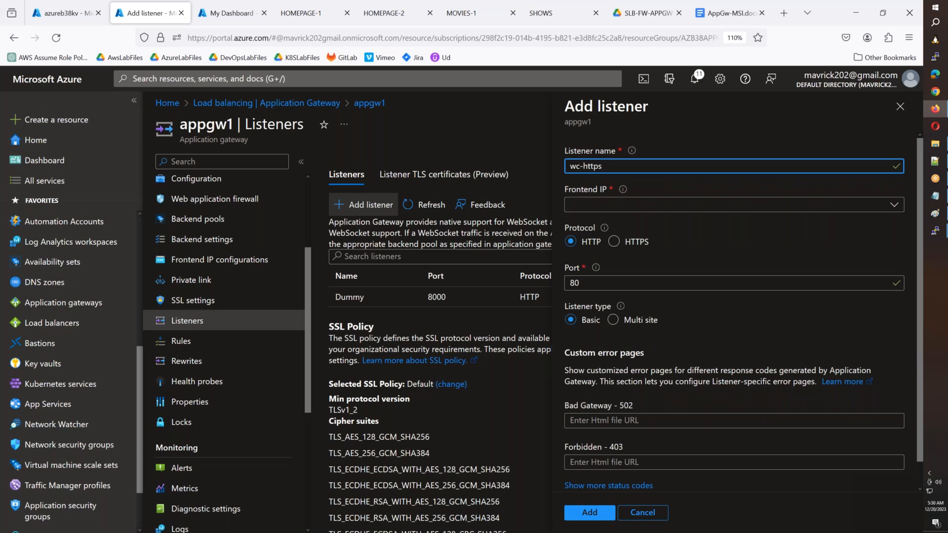
Set the listener to the Public frontend IP and HTTPS protocol, with its certificate chosen from Key Vault
click(600, 205)
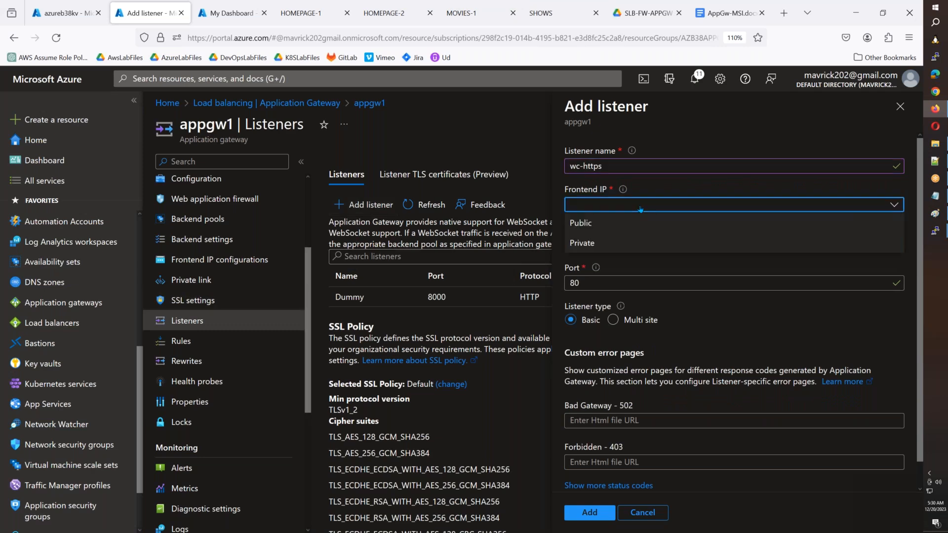
click(580, 223)
click(614, 242)
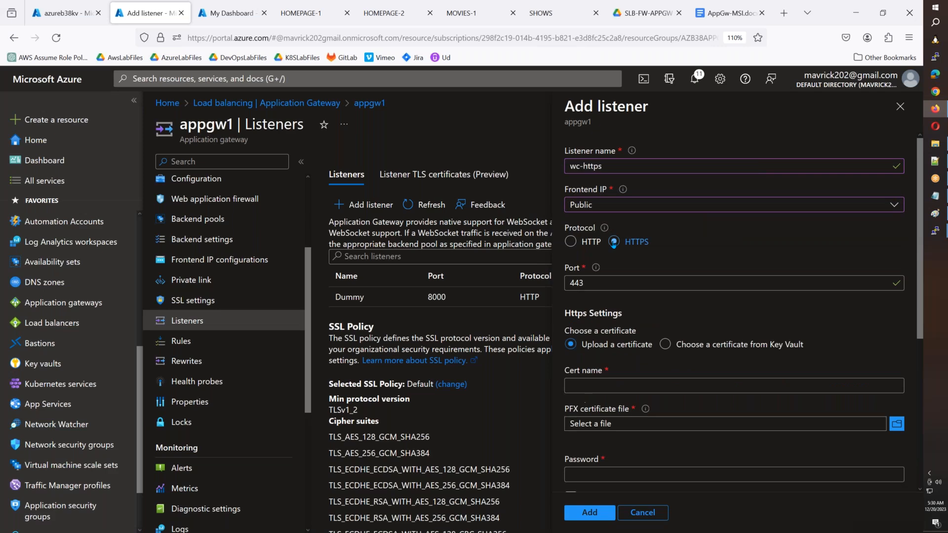
click(665, 345)
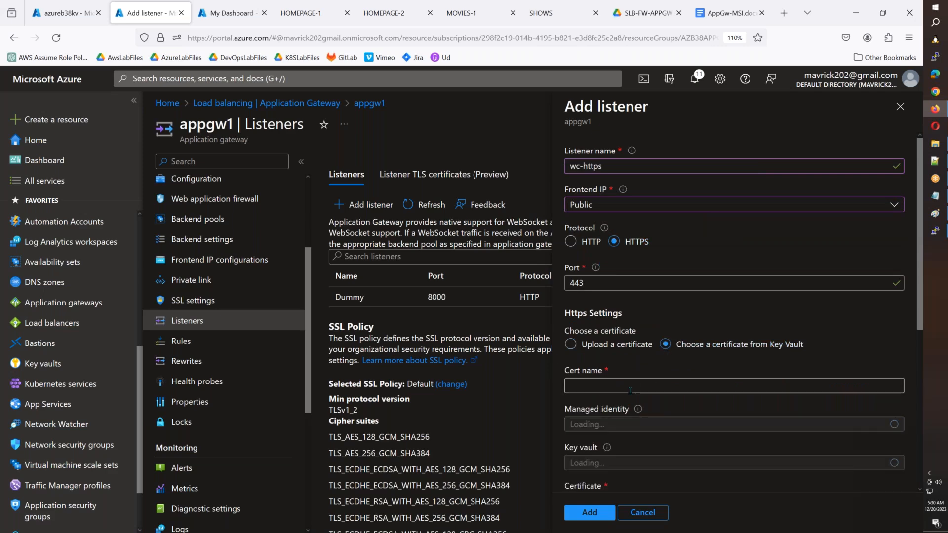
Copy the certificate name wc-azureb38-xyz from the azureb38kv key vault's certificates and paste it as the listener's cert name
click(73, 13)
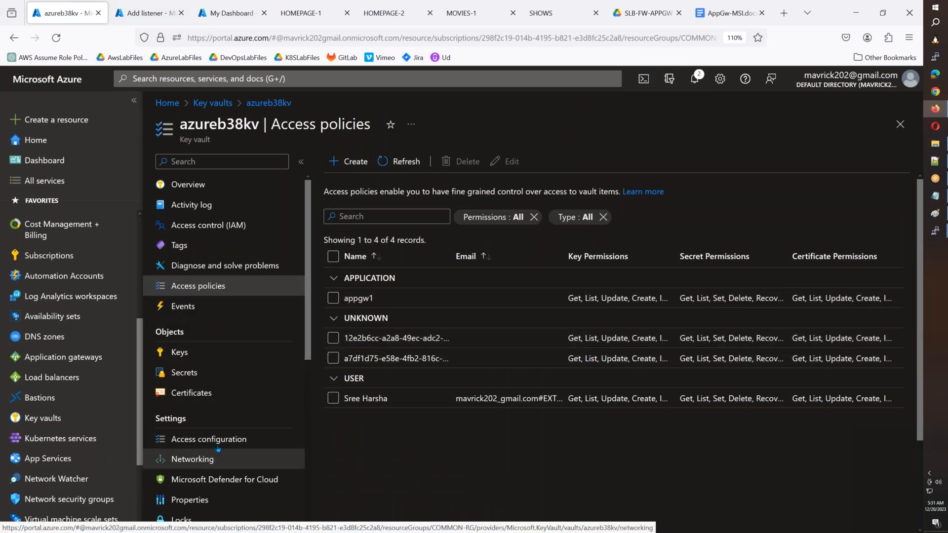
click(213, 401)
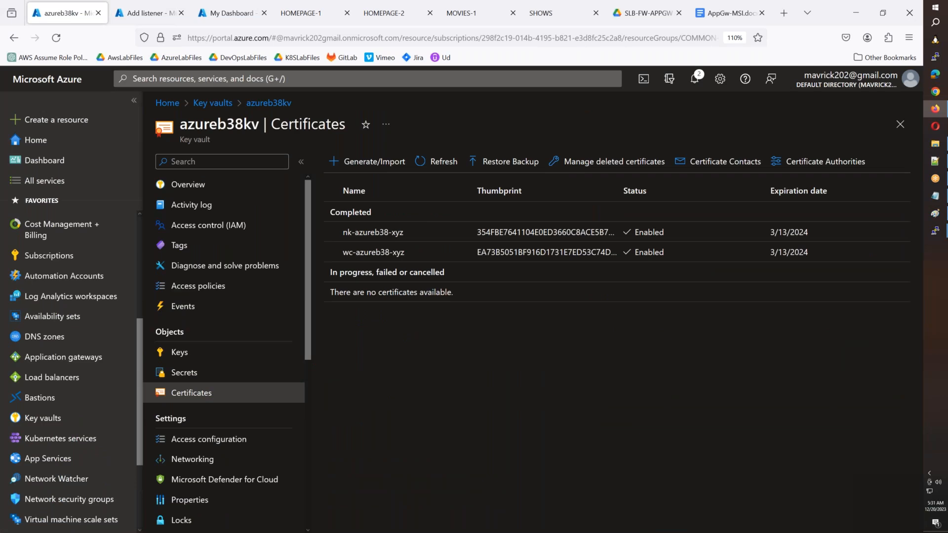
drag(408, 254, 342, 256)
key(ctrl+c)
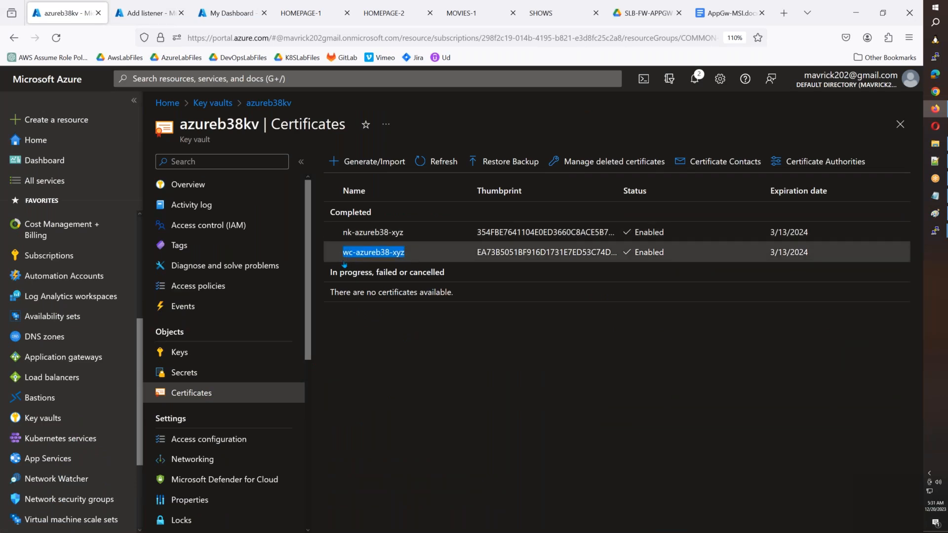
key(ctrl+Tab)
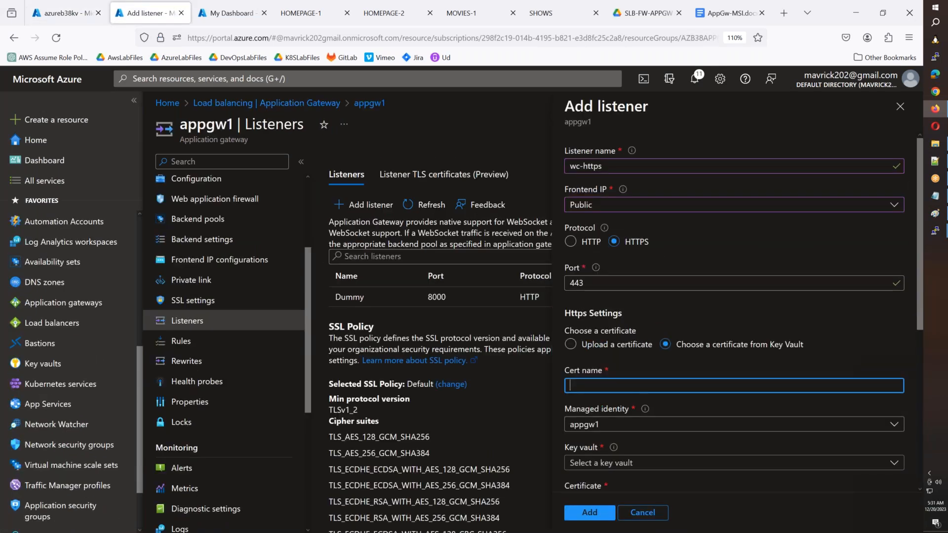
key(ctrl+v)
scroll(616, 400, down, 2)
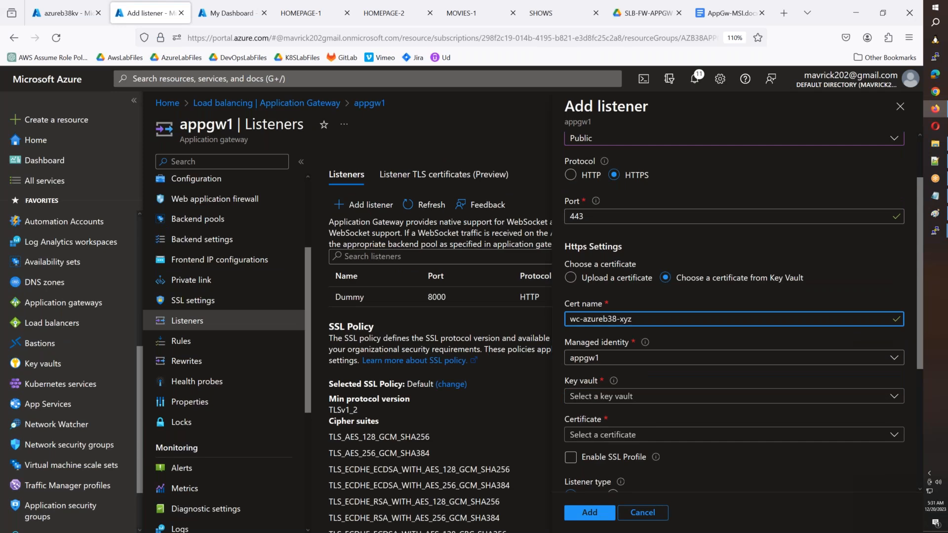
Select the azureb38kv key vault and its wc-azureb38-xyz certificate for the new listener
click(615, 397)
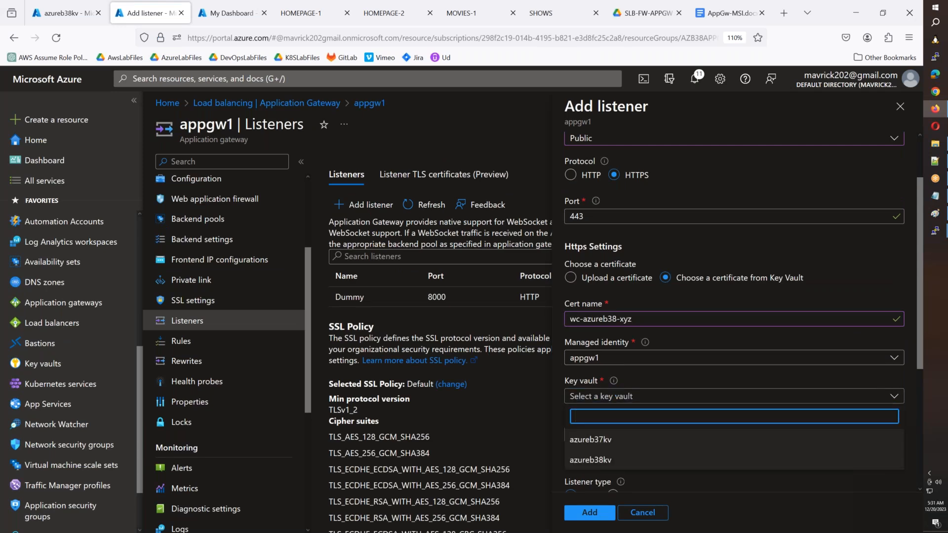
click(613, 458)
scroll(613, 456, down, 3)
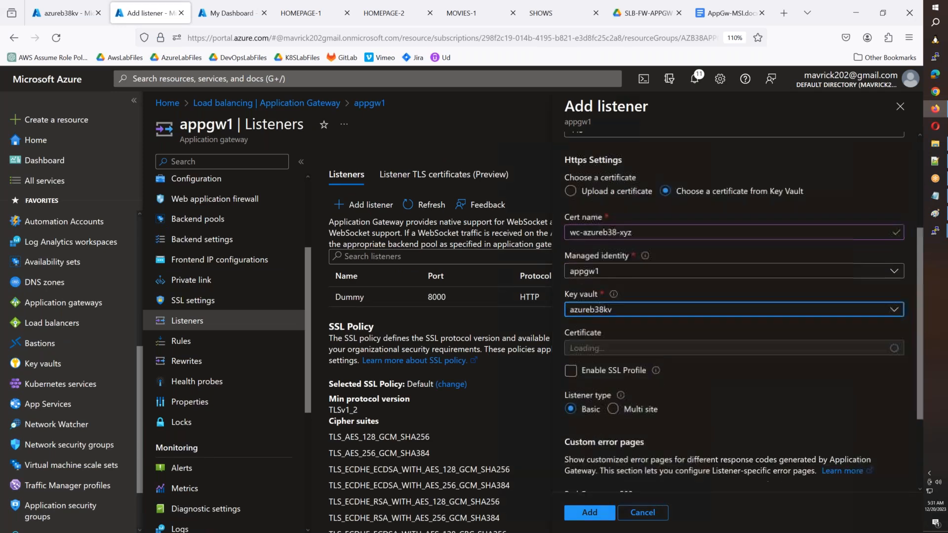
click(633, 302)
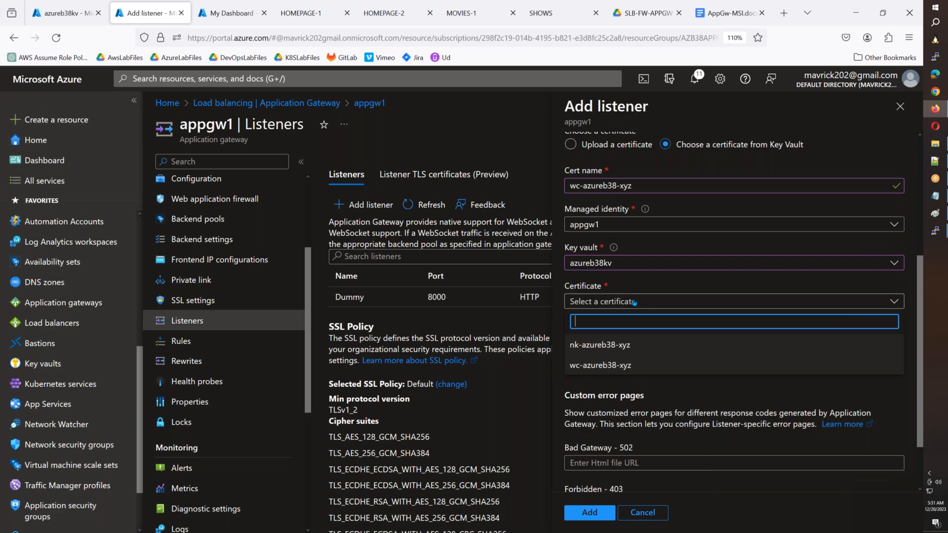
click(624, 366)
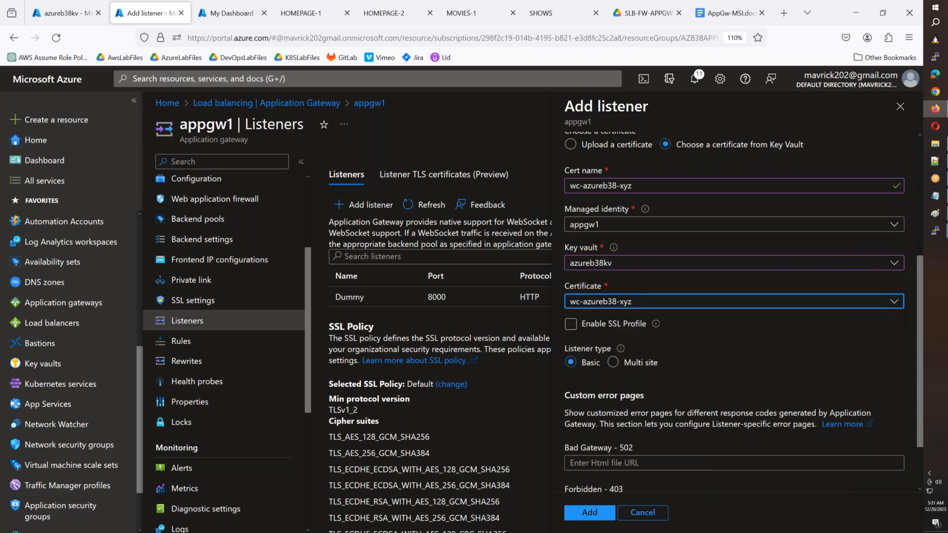
mouse_move(655, 326)
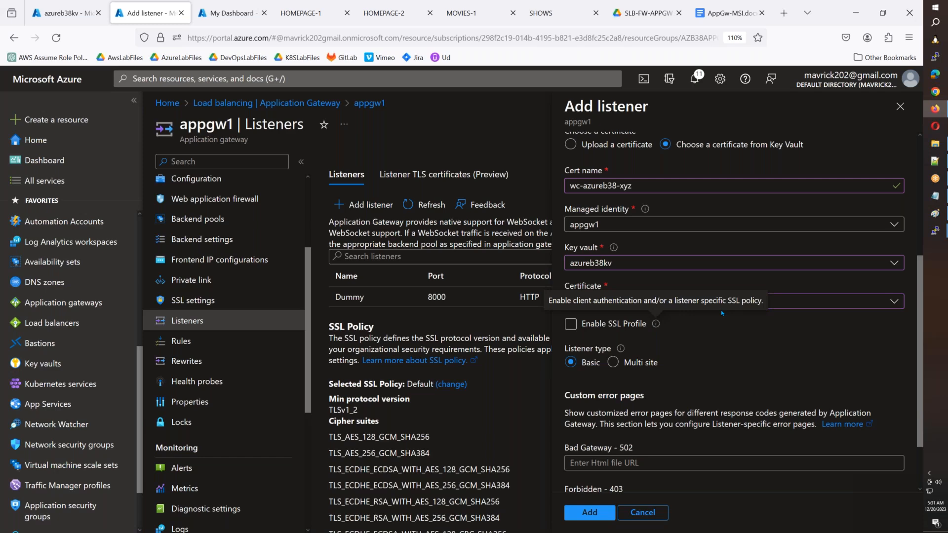
click(571, 324)
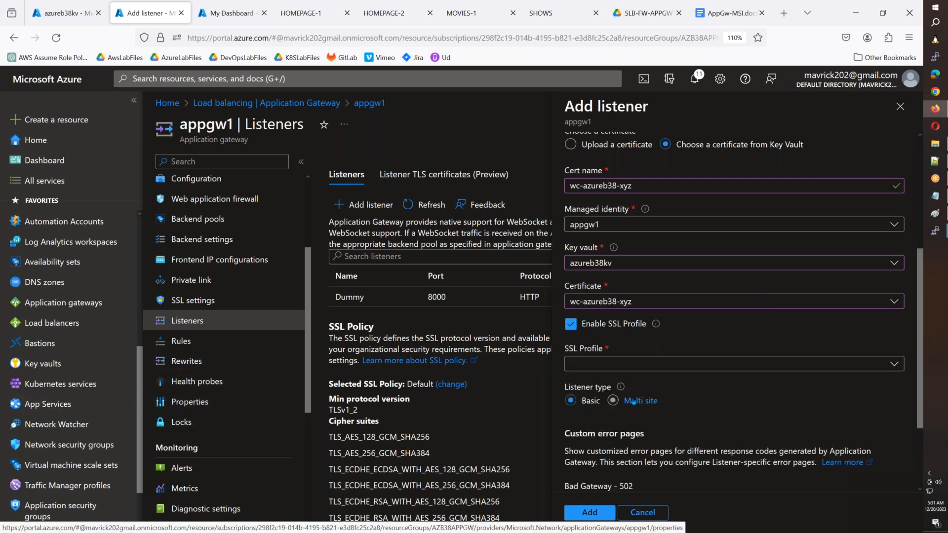
click(641, 367)
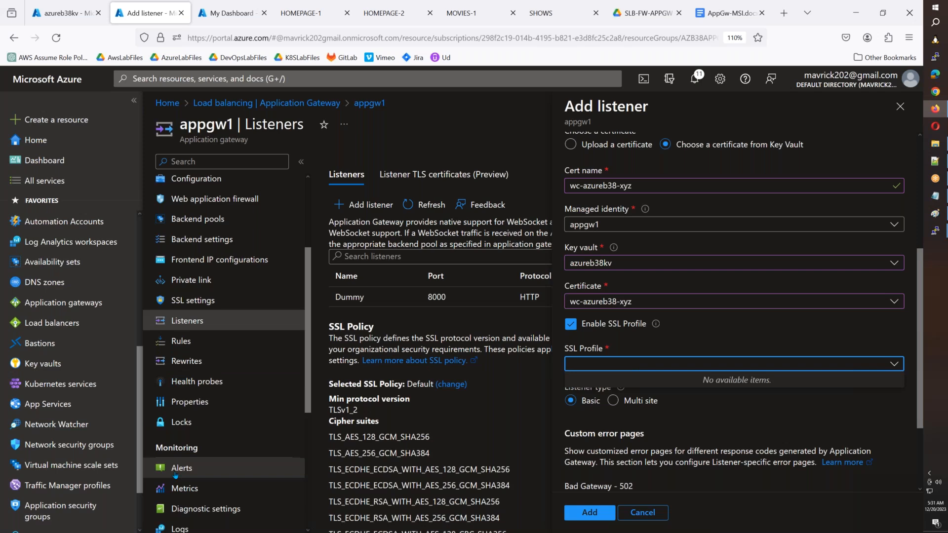
click(571, 324)
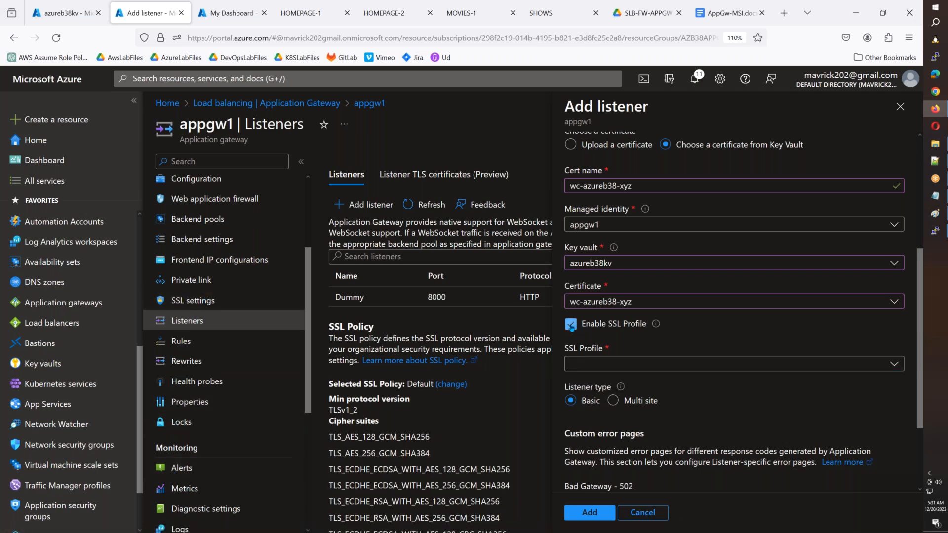
Make the listener multi site with the Multiple/Wildcard host type
click(628, 363)
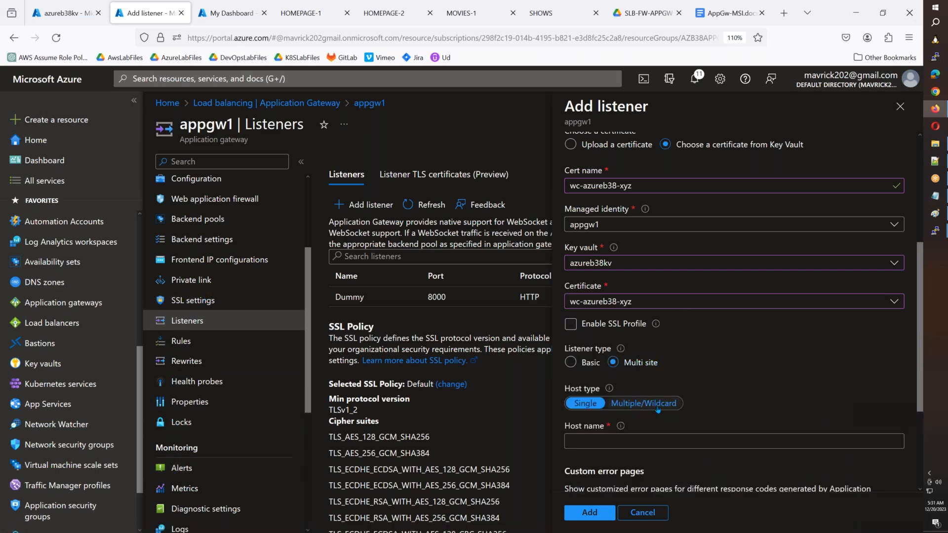
scroll(658, 410, down, 3)
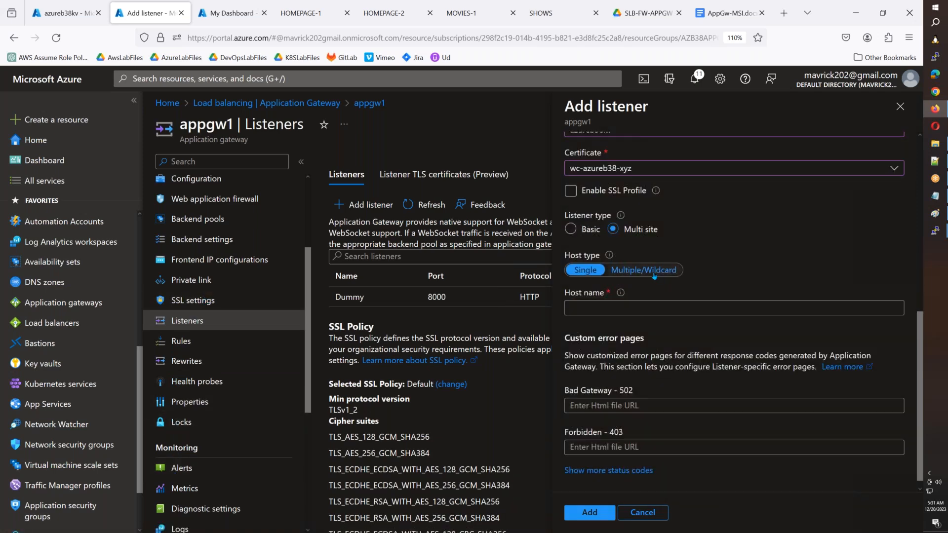
click(644, 270)
click(592, 319)
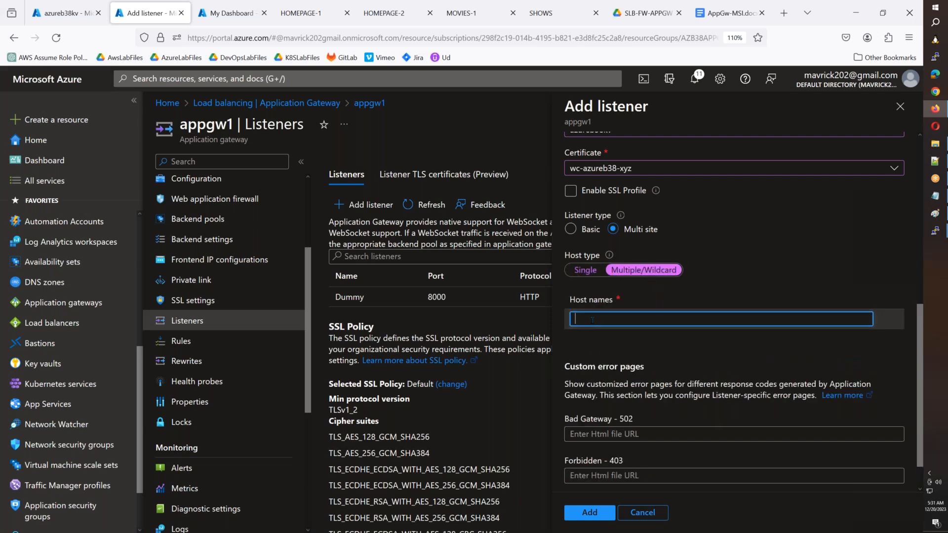
text(*)
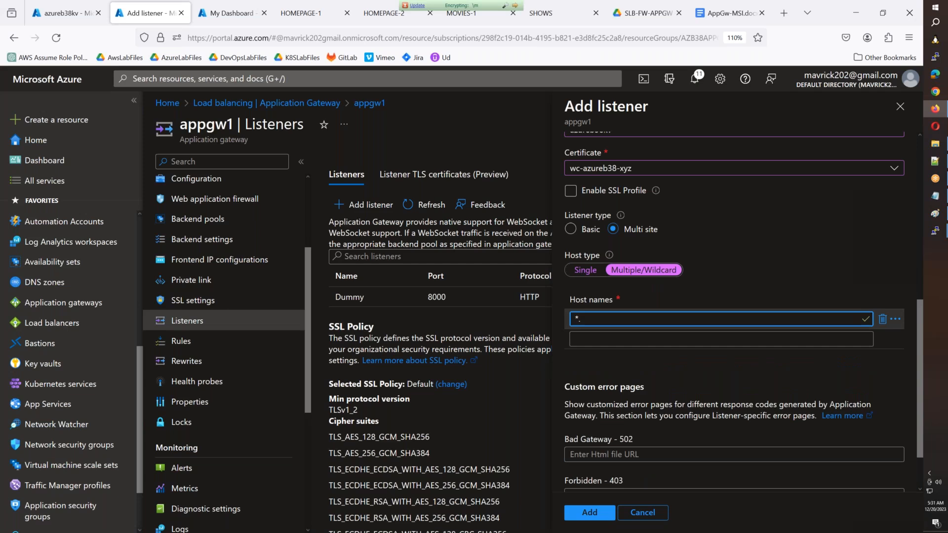
key(BackSpace)
text(www)
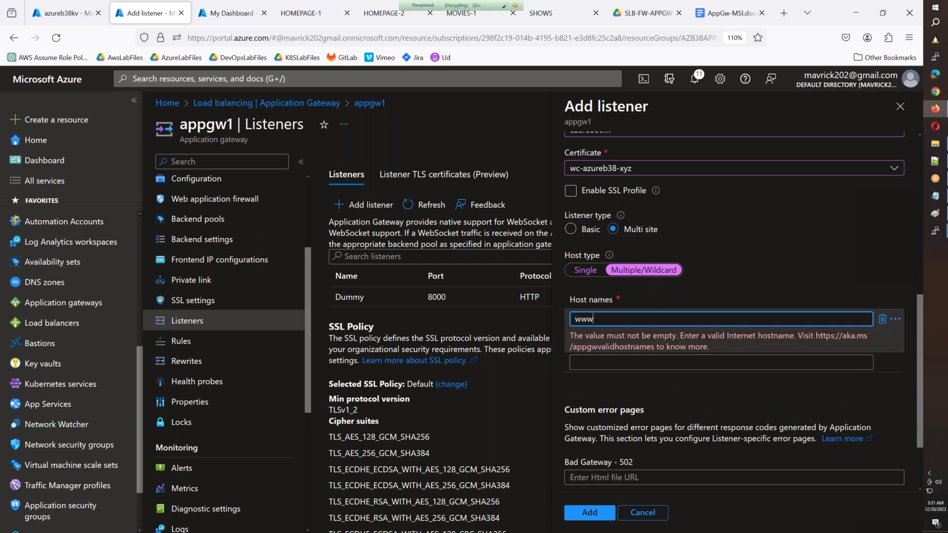
text(.azureb)
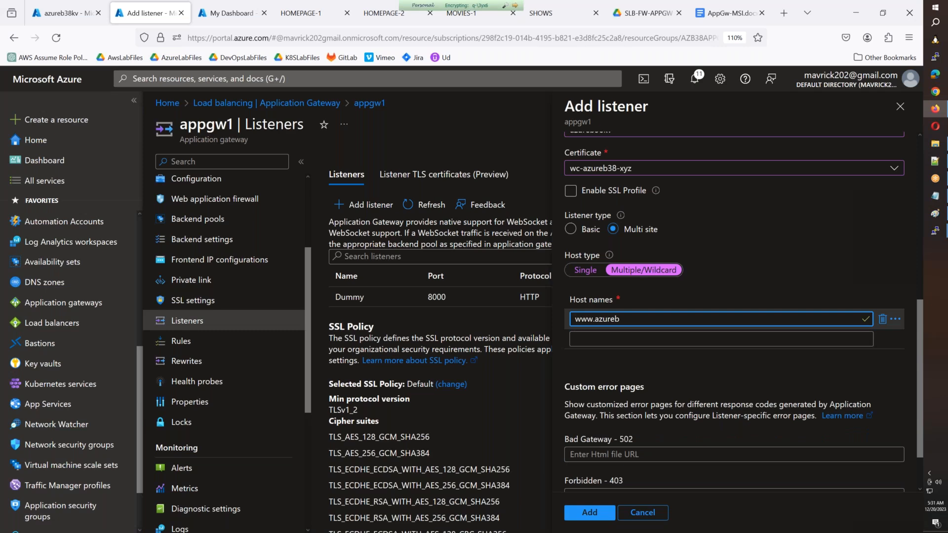
text(38.xyz)
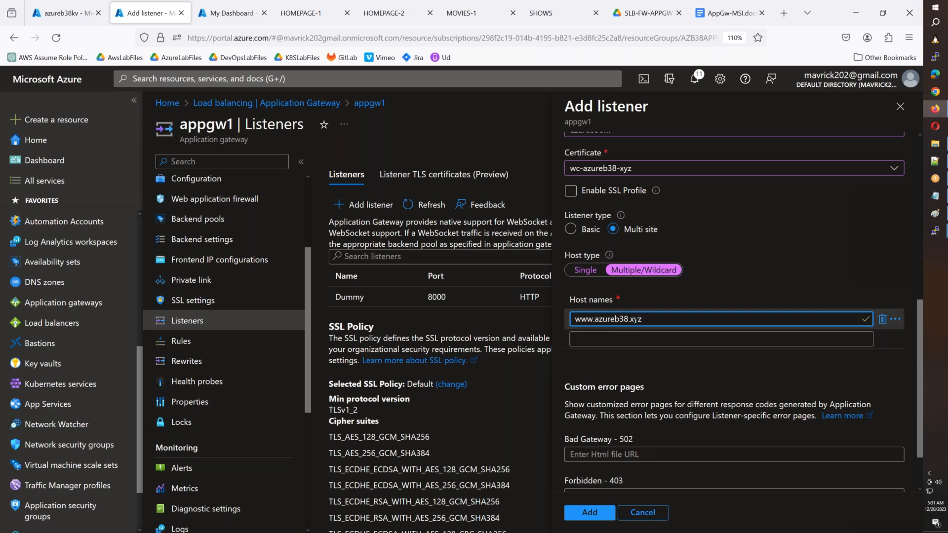
key(ctrl+a)
key(ctrl+c)
click(599, 339)
key(ctrl+v)
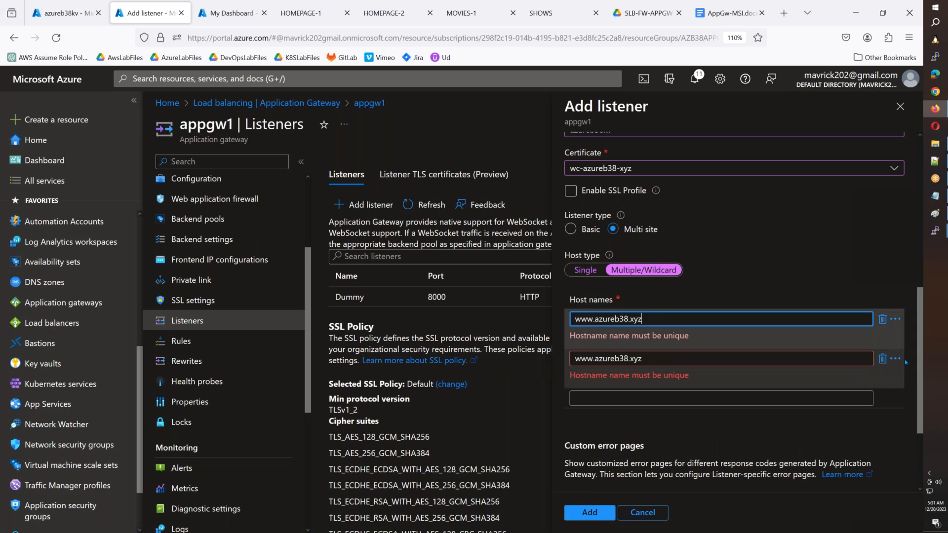
click(883, 359)
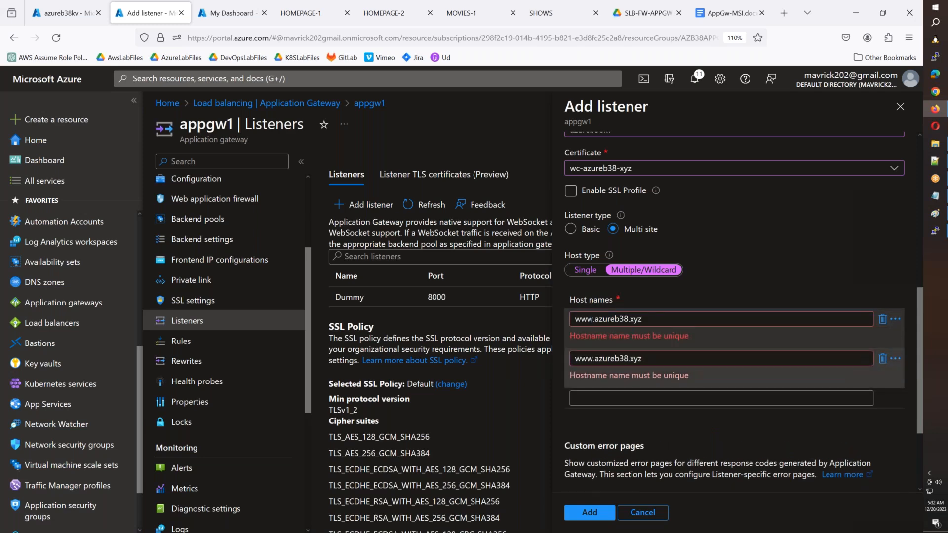
Change the second host name to app.azureb38.xyz and add the listener to the gateway
double_click(585, 359)
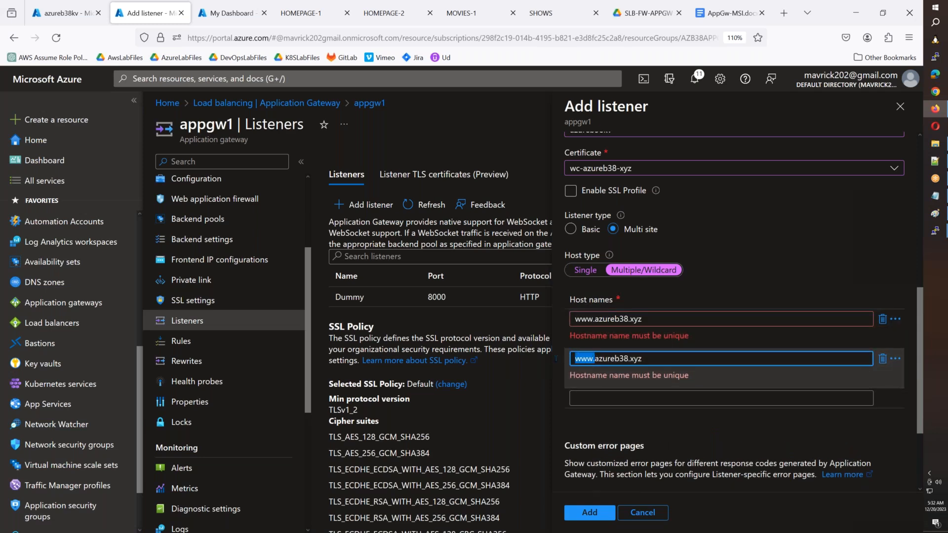
click(575, 359)
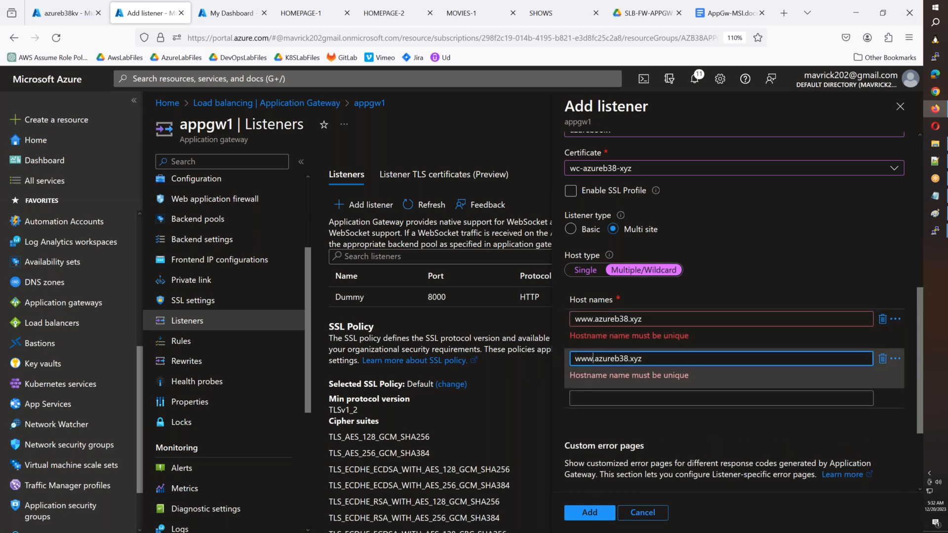
key(Delete)
key(Delete)
key(Delete)
key(Delete)
text(app.)
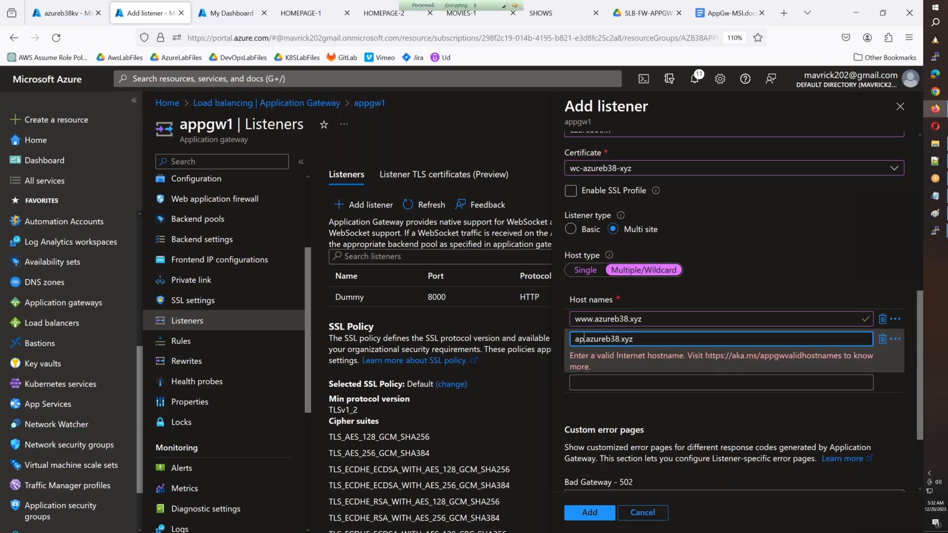
scroll(707, 379, down, 2)
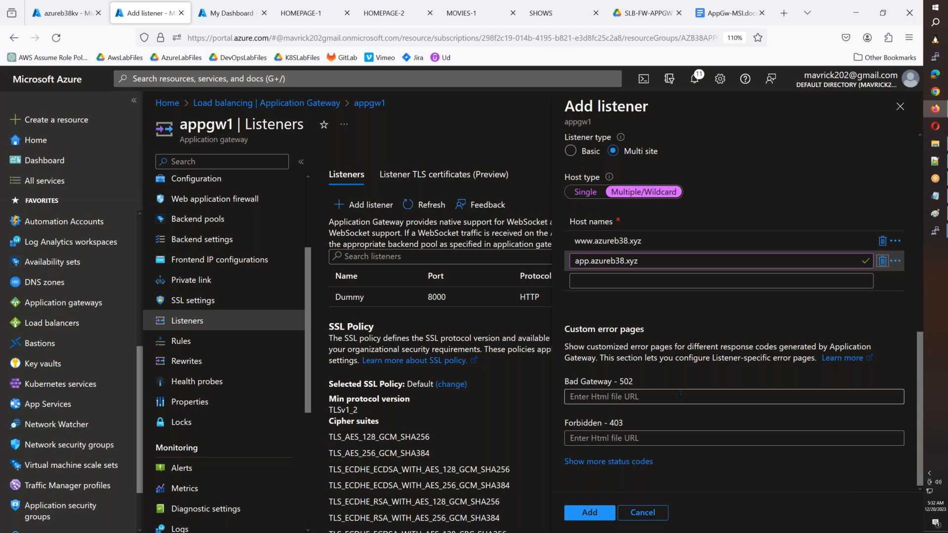
click(592, 514)
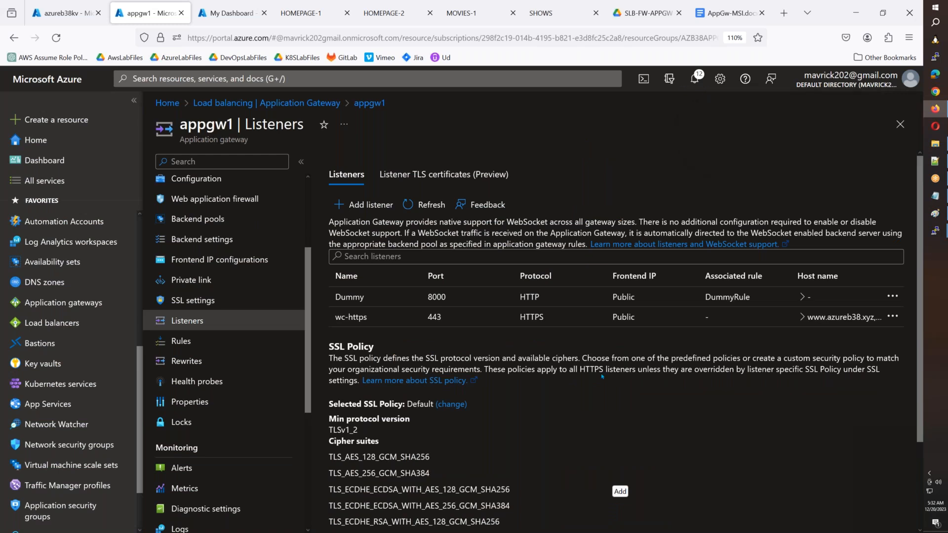
Start another listener named wc-http on the Public frontend IP
click(389, 216)
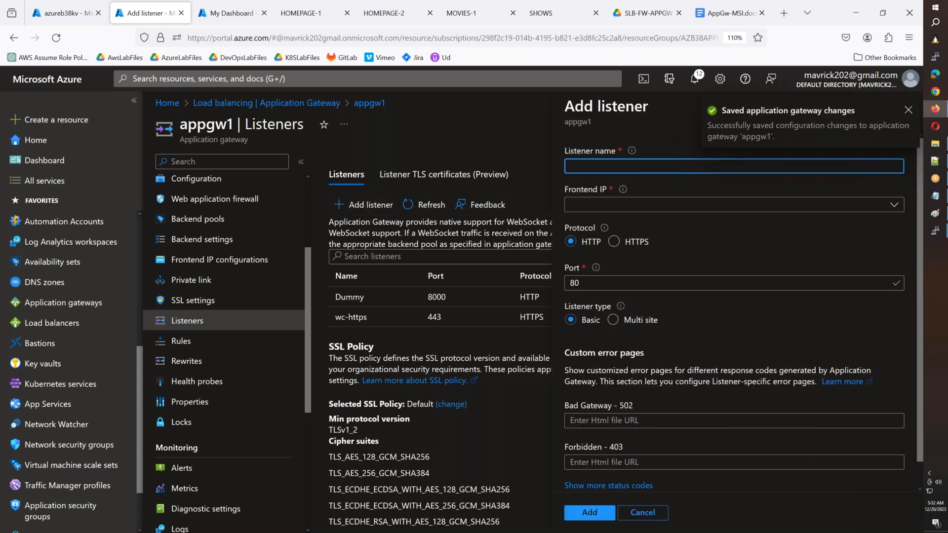
text(wc-http)
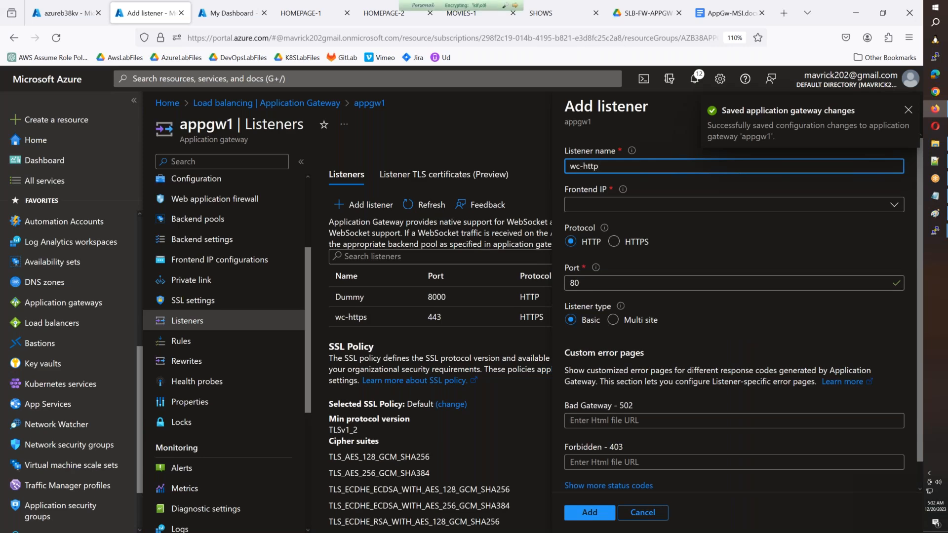
click(611, 204)
click(612, 227)
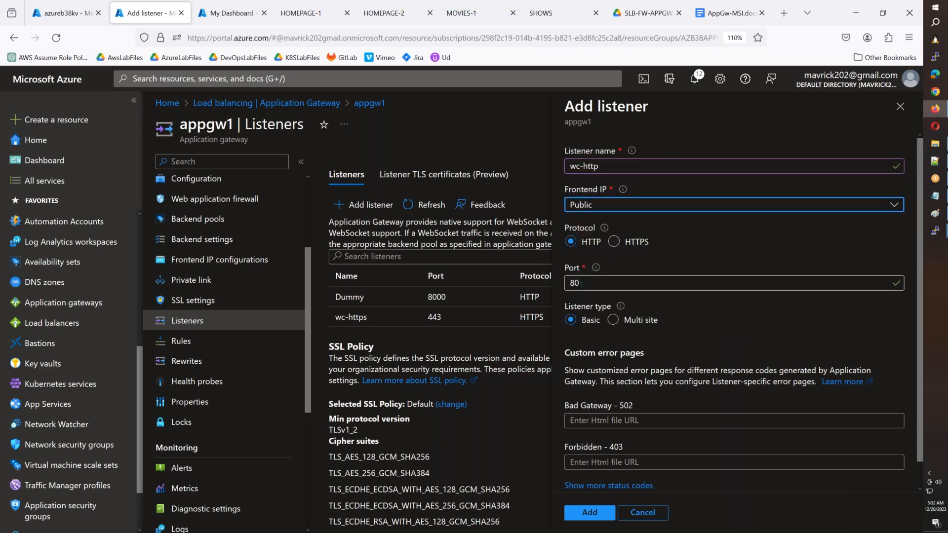
Make wc-http a multi site listener with the Multiple/Wildcard host name *.azureb38.xyz and add it
click(612, 322)
scroll(611, 325, down, 2)
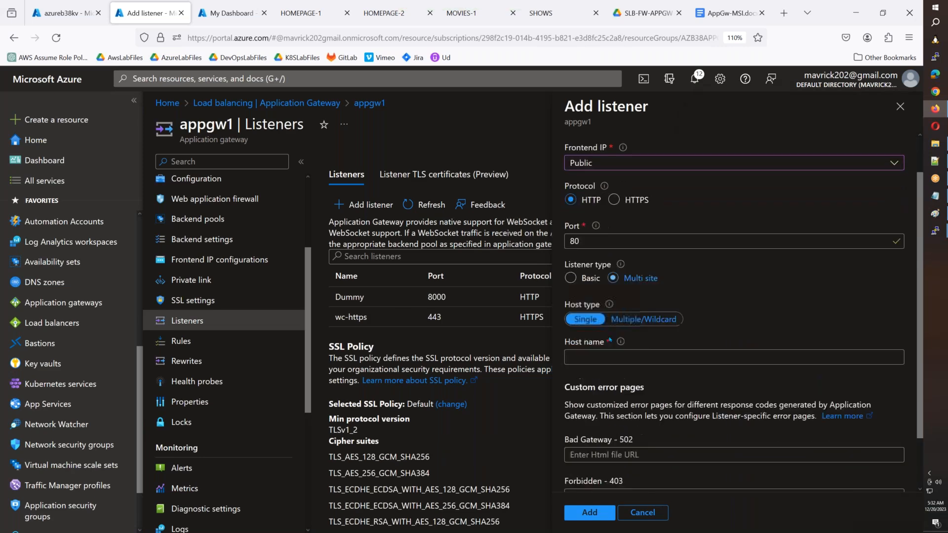
click(644, 261)
click(591, 311)
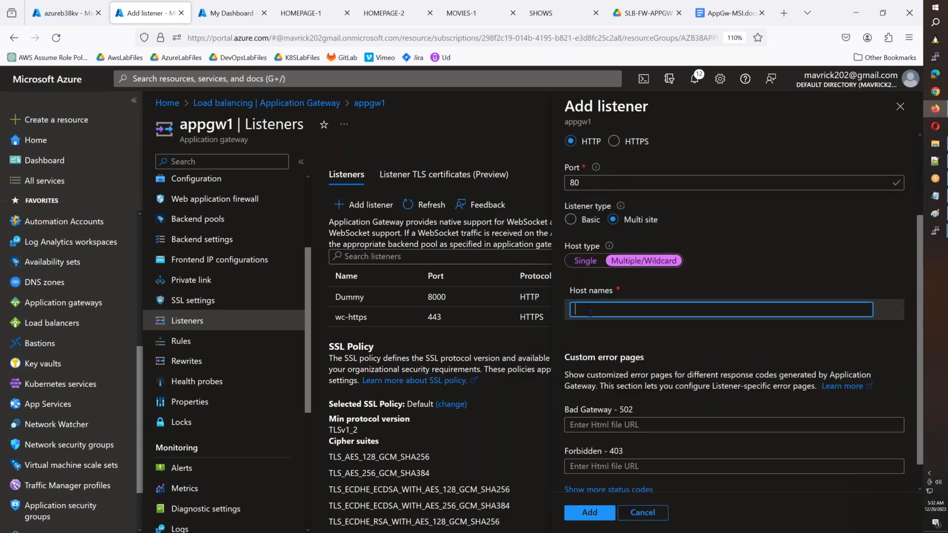
text(*.azu)
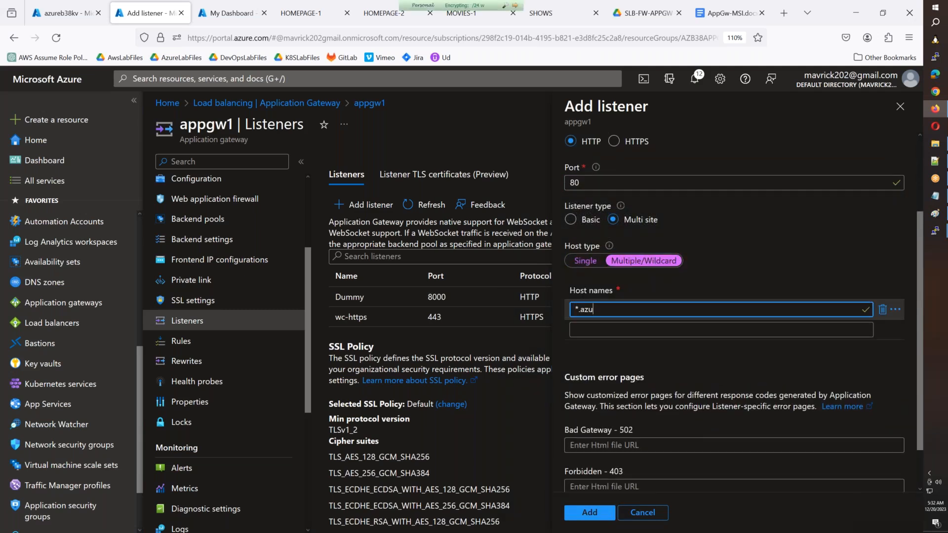
text(reb38.xyz)
click(589, 512)
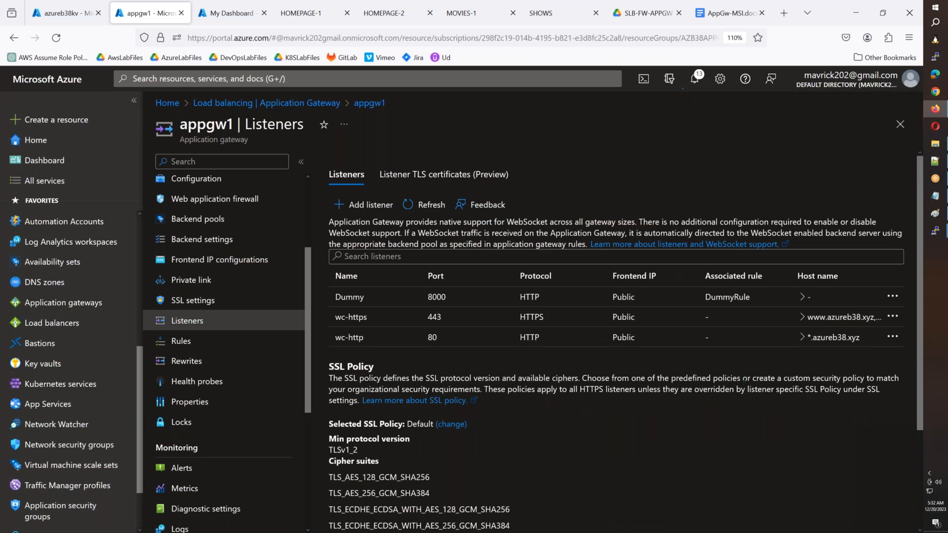
Start a listener named nk-https on the Public frontend IP with the HTTPS protocol
click(373, 205)
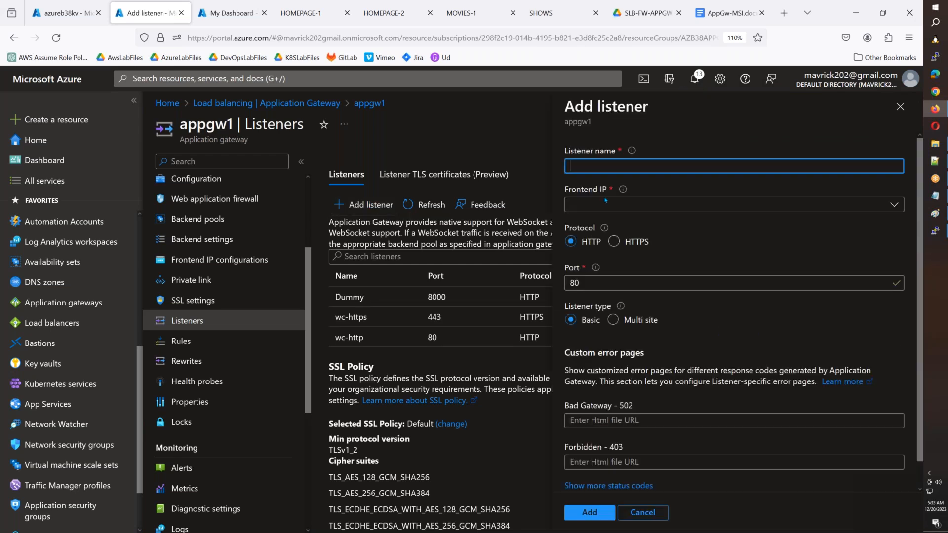
text(nk-https)
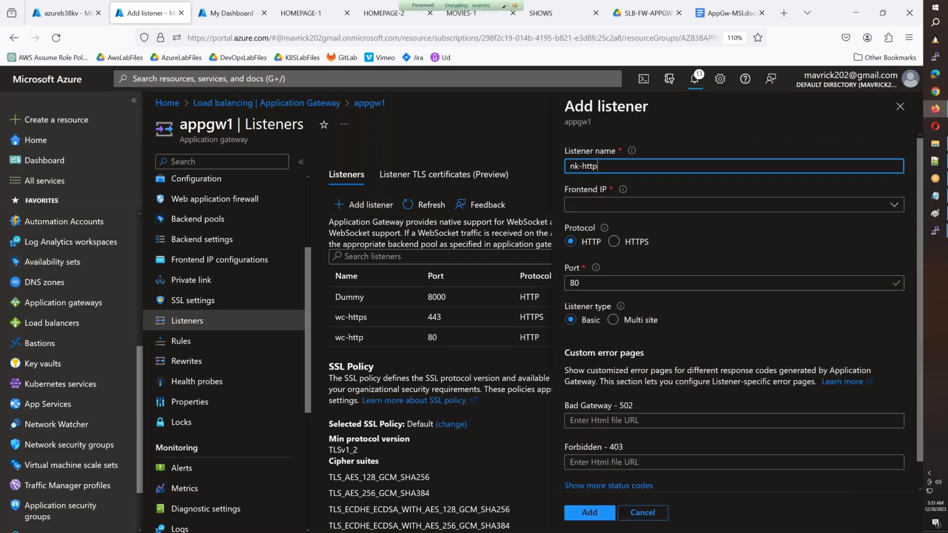
click(613, 208)
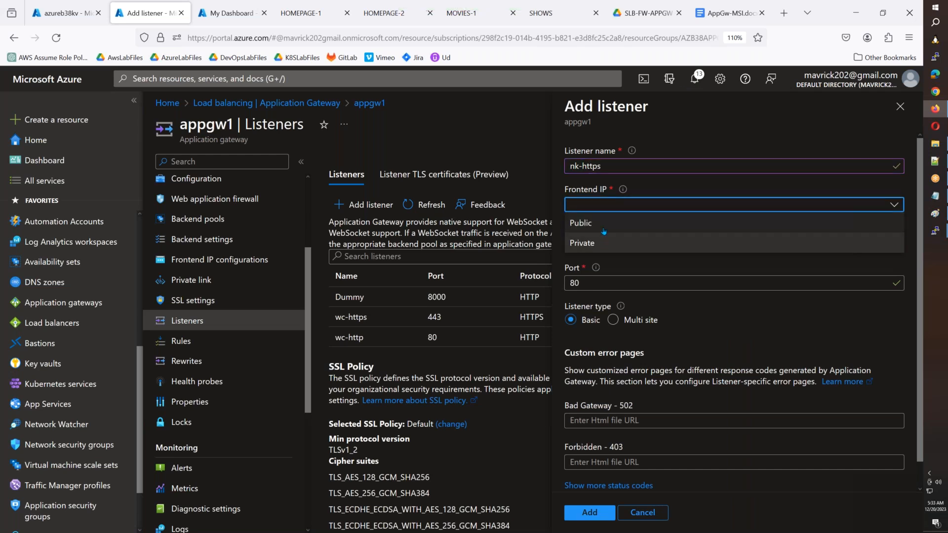
click(601, 224)
click(614, 241)
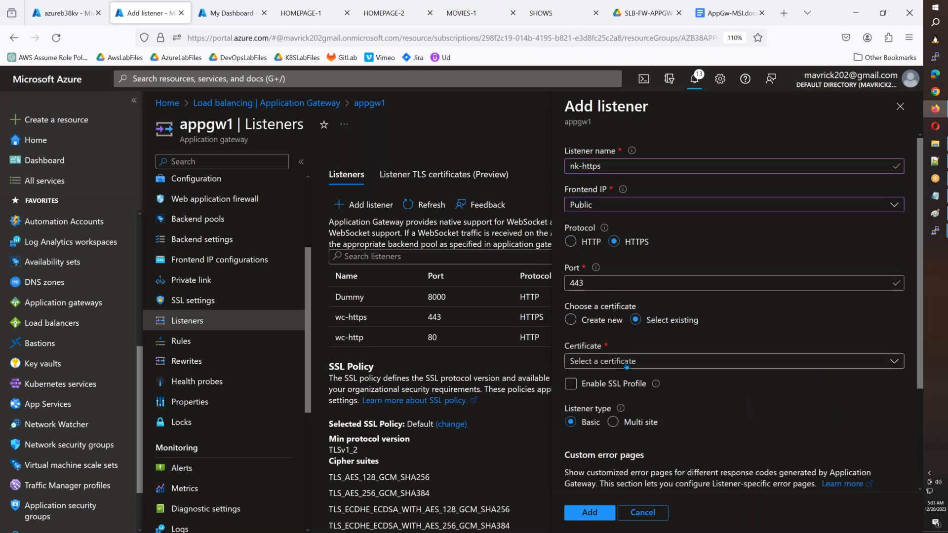
Choose to create a new certificate from Key Vault and name it nk-azureb38-xyz, copying the name from azureb38kv's certificate list
click(599, 320)
click(665, 386)
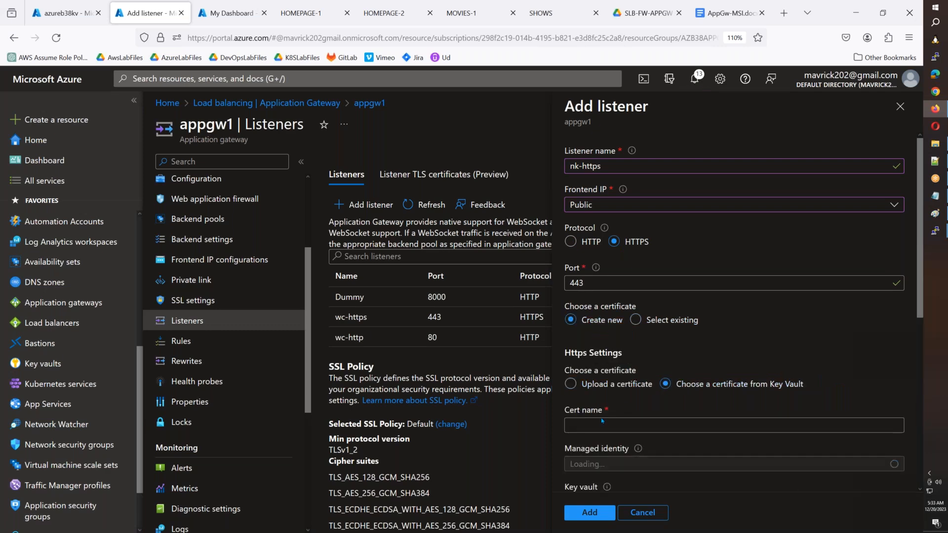
click(65, 13)
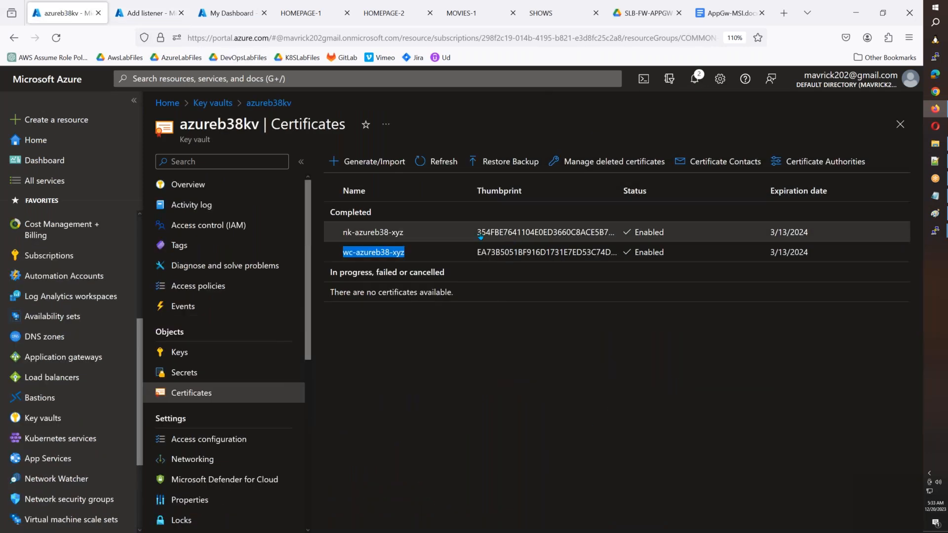
drag(404, 232, 343, 232)
key(ctrl+c)
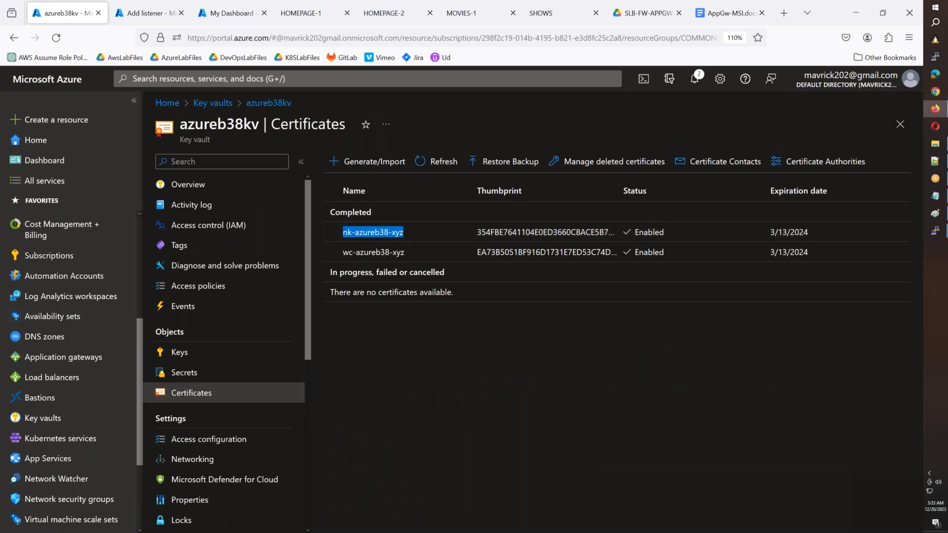
click(149, 13)
click(733, 425)
key(ctrl+v)
scroll(623, 296, down, 5)
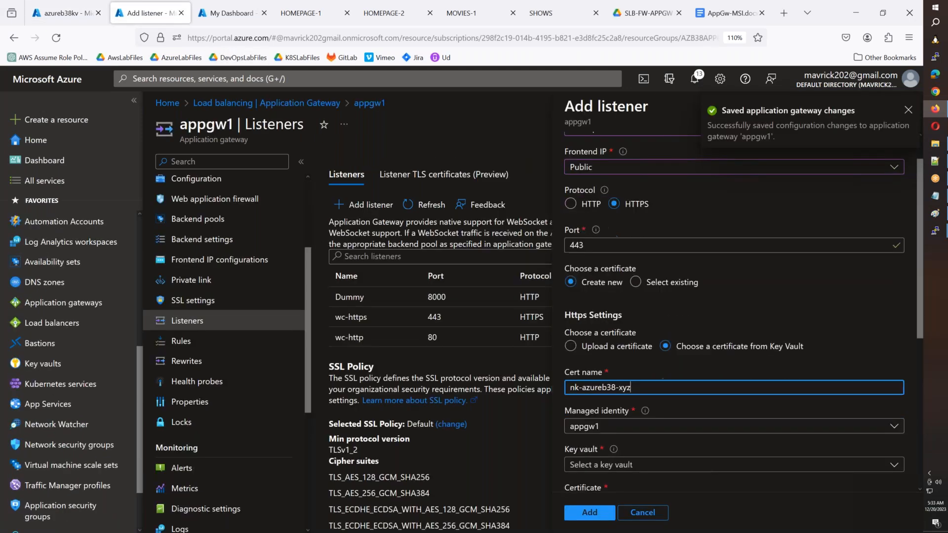
Set the key vault to azureb38kv and the certificate to nk-azureb38-xyz for the nk-https listener
click(623, 236)
click(613, 300)
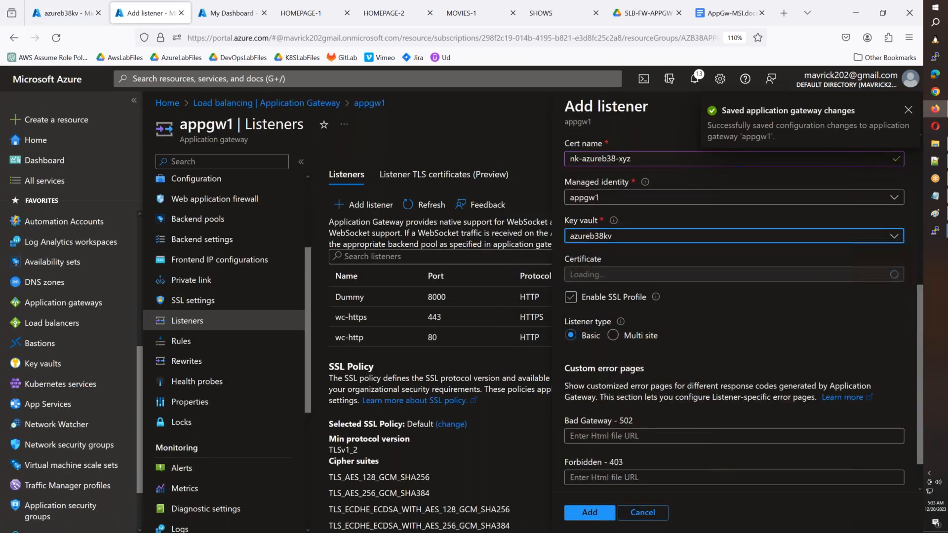
click(639, 277)
click(652, 319)
Make nk-https a multi site listener with the Multiple/Wildcard host name azureb38.xyz and add it
click(639, 336)
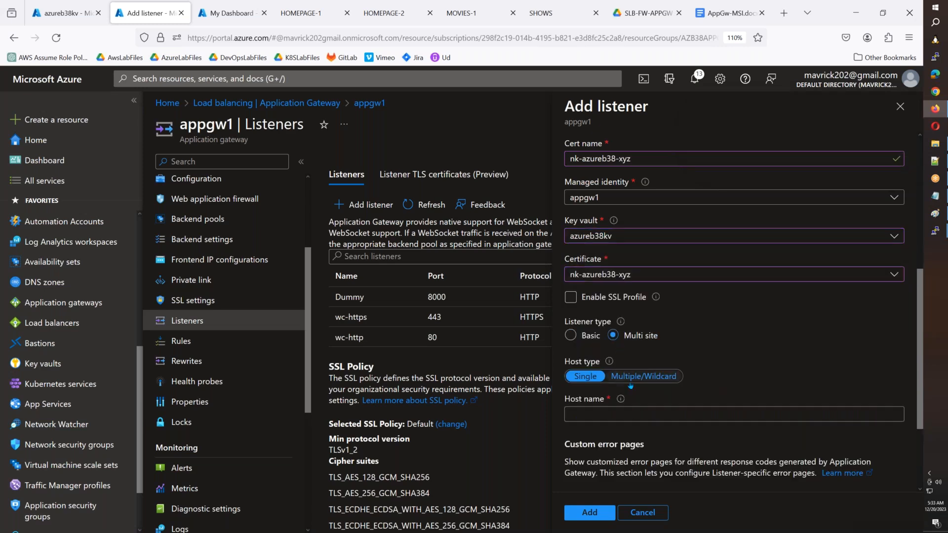
click(640, 377)
click(589, 424)
text(azure)
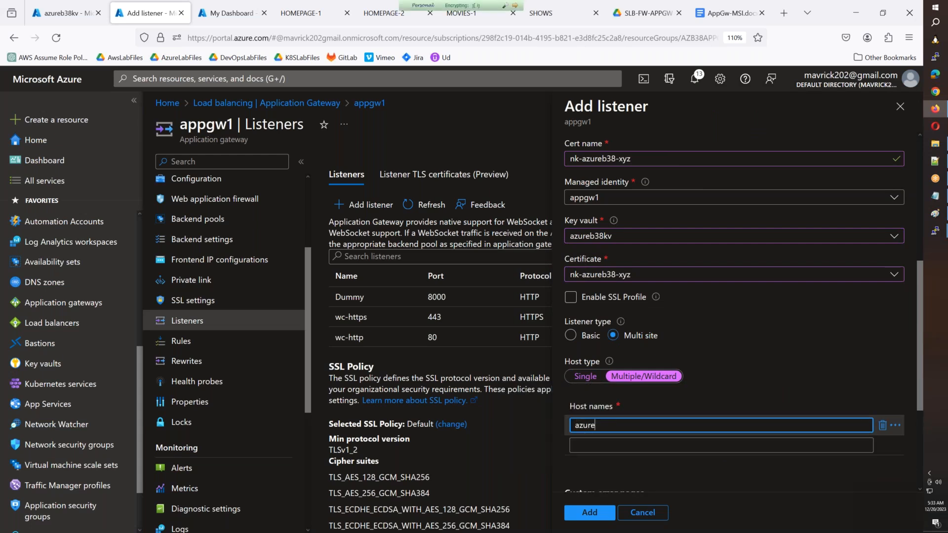
text(b38.xyz)
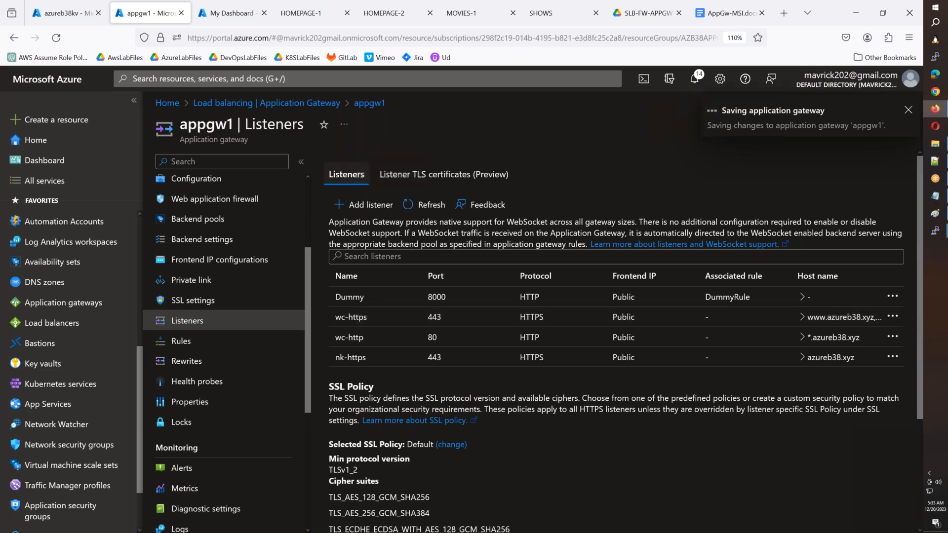
Start another listener named nk-http on the Public frontend IP
click(365, 205)
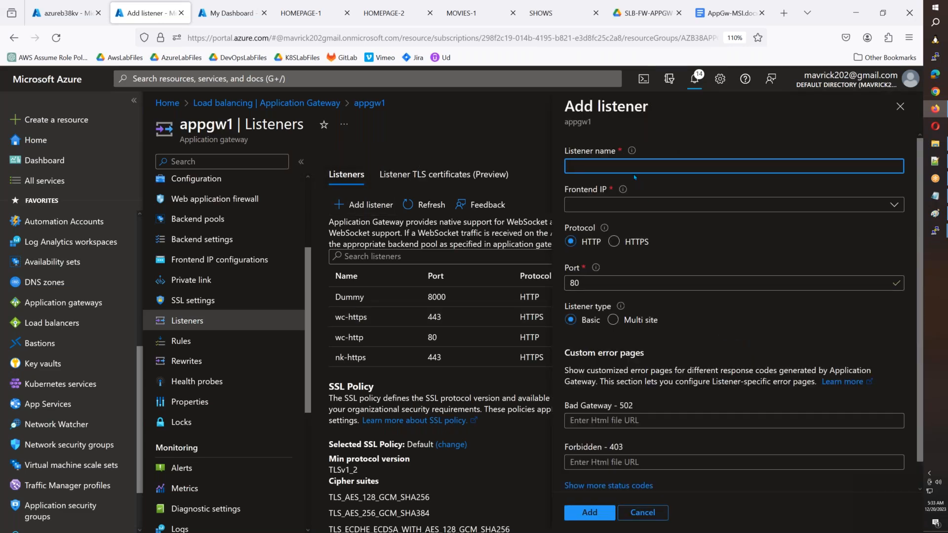
text(nk-http)
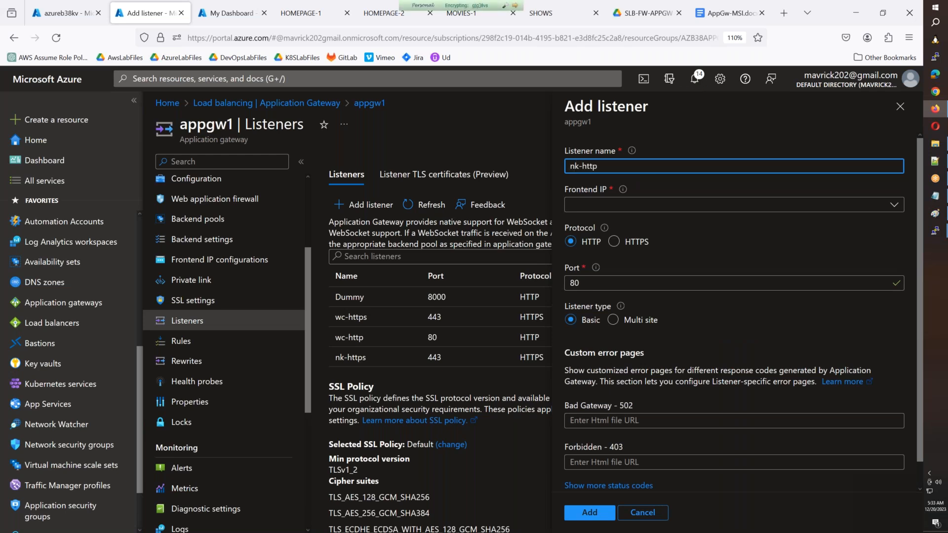
click(602, 205)
click(602, 226)
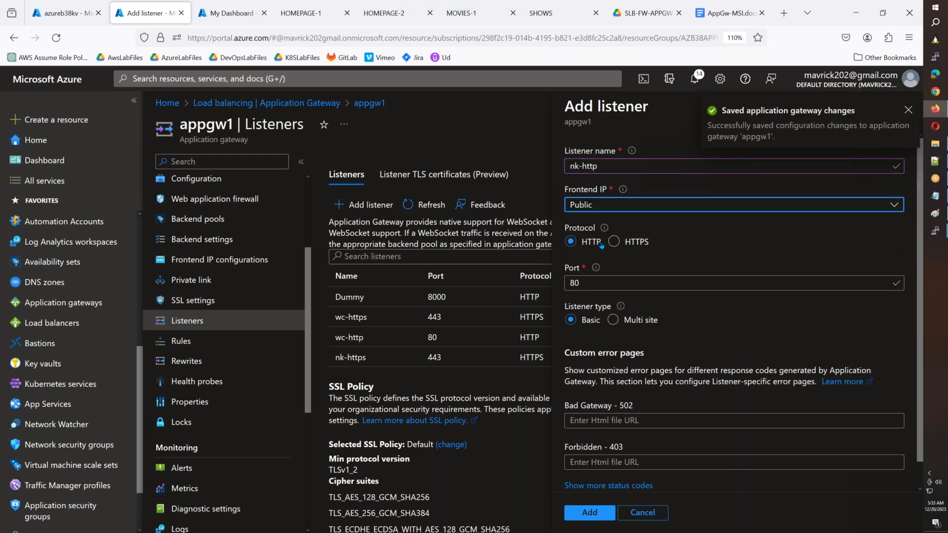
Make nk-http a multi site listener with the Multiple/Wildcard host name azureb38.xyz, without the wildcard prefix, and add it
click(613, 320)
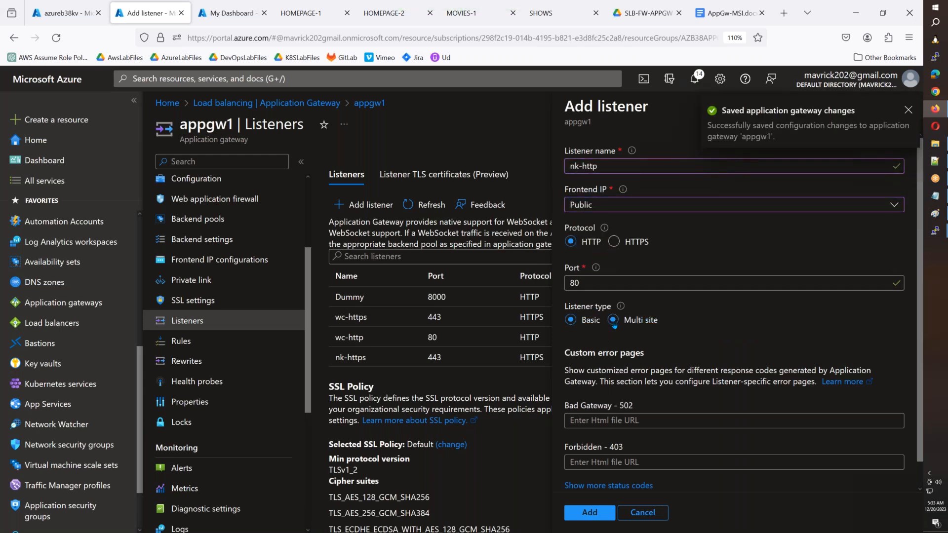
click(643, 361)
click(601, 409)
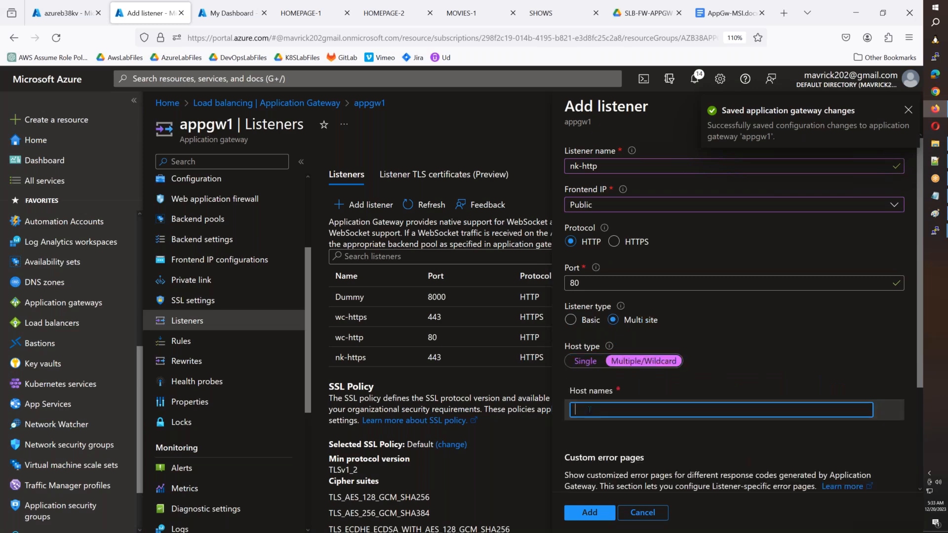
text(*.azureb38.xyz)
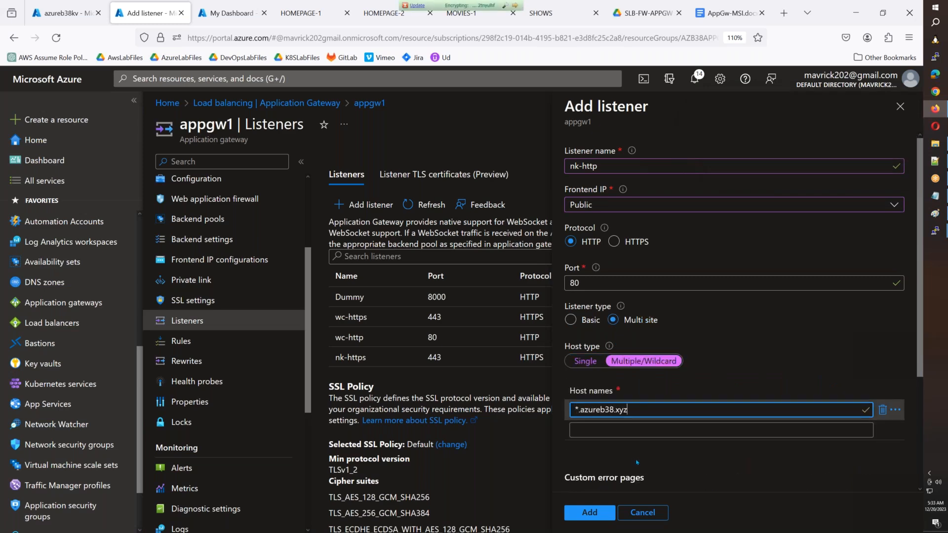
drag(579, 411, 559, 413)
key(Delete)
key(Delete)
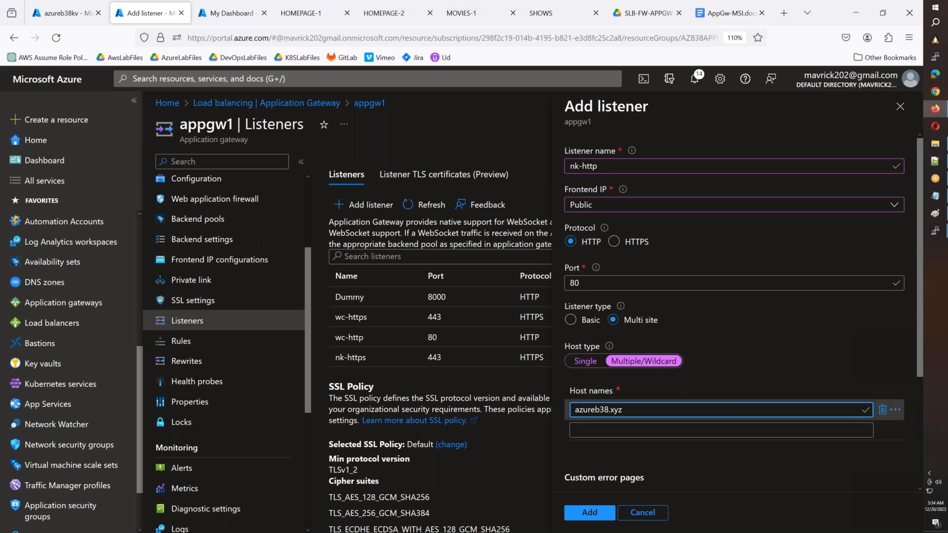
click(599, 517)
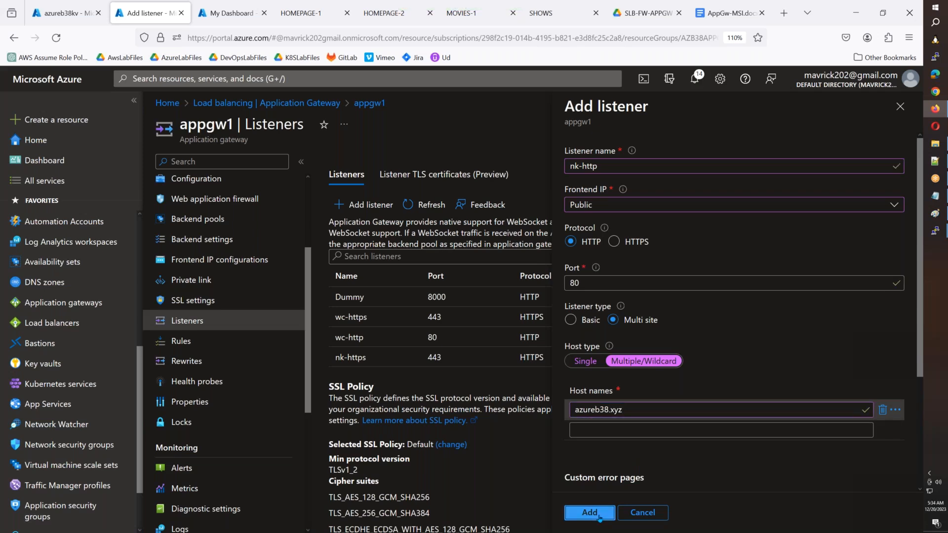
click(600, 517)
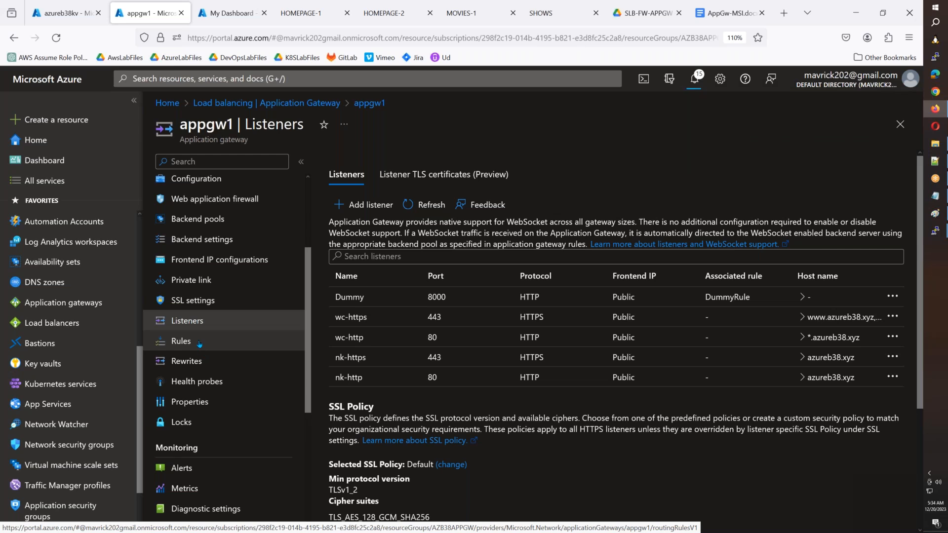
Start a routing rule on appgw1 named wc-https-rule with priority 10 and the wc-https listener
click(200, 344)
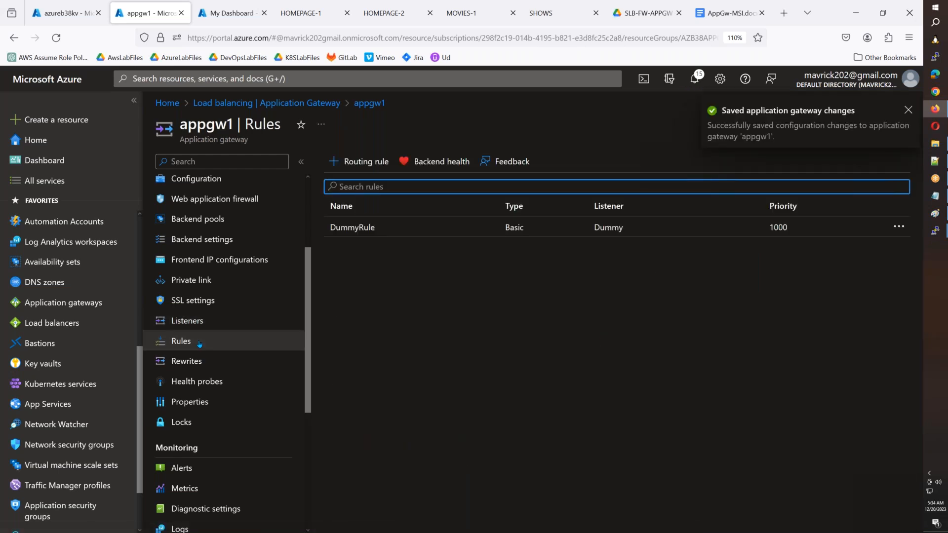
click(347, 158)
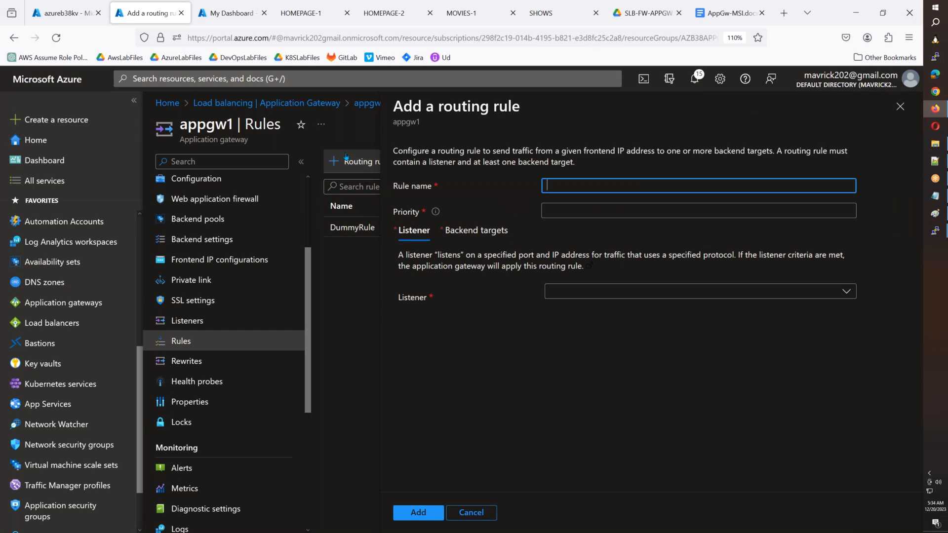
text(w)
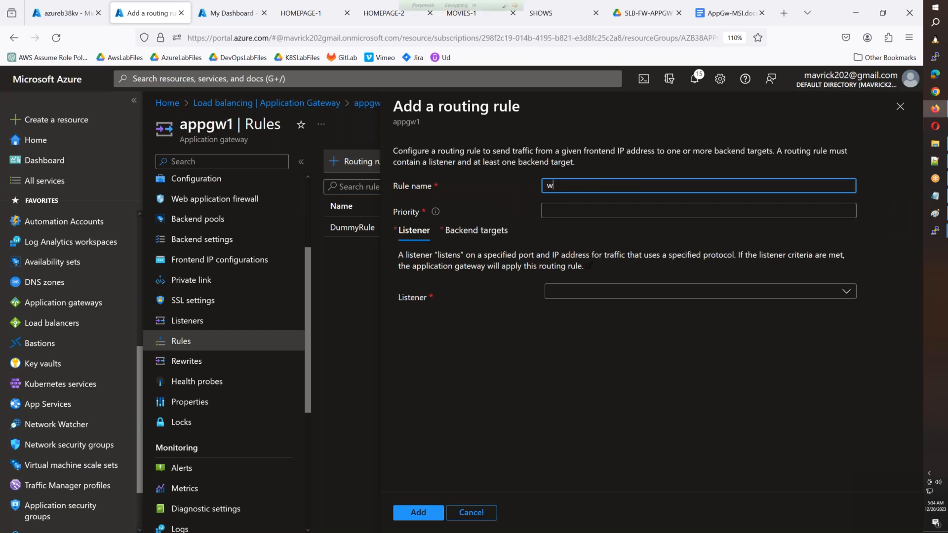
text(c-https-rule)
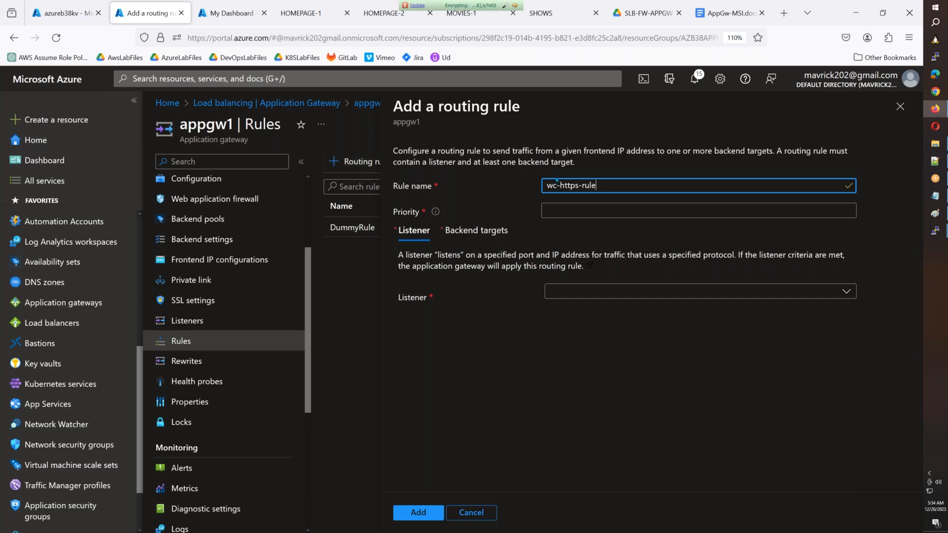
click(561, 216)
text(10)
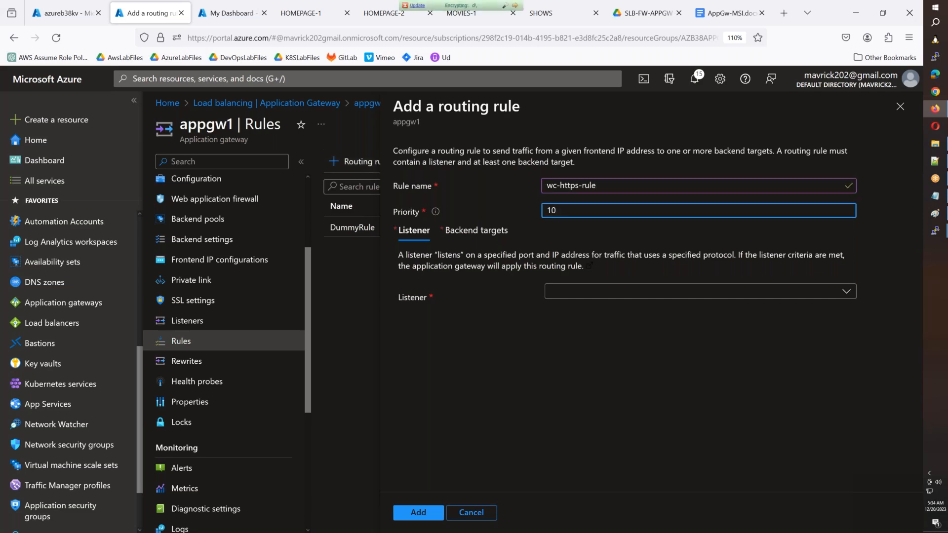
click(575, 295)
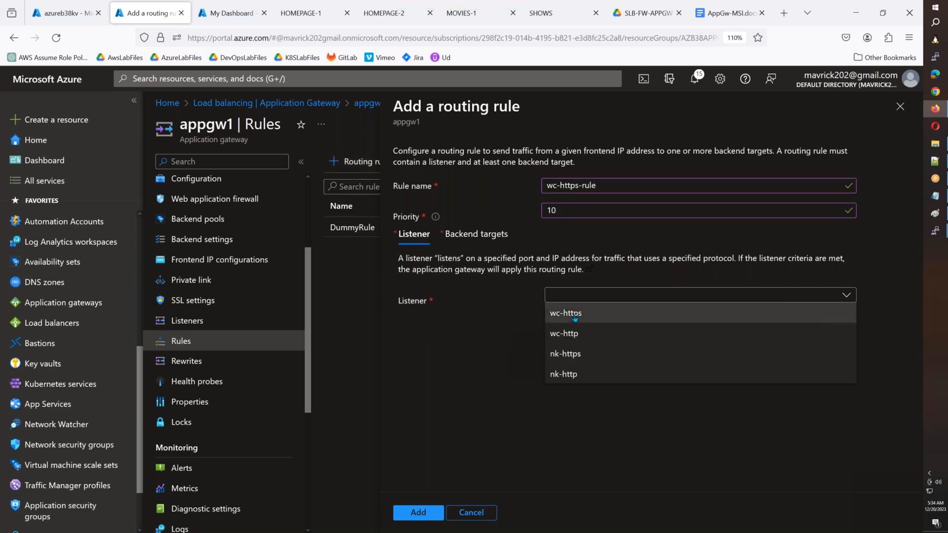
click(576, 314)
Set the rule's backend target to the HOMEPAGE pool and its backend settings to HOMEPAGE
click(500, 236)
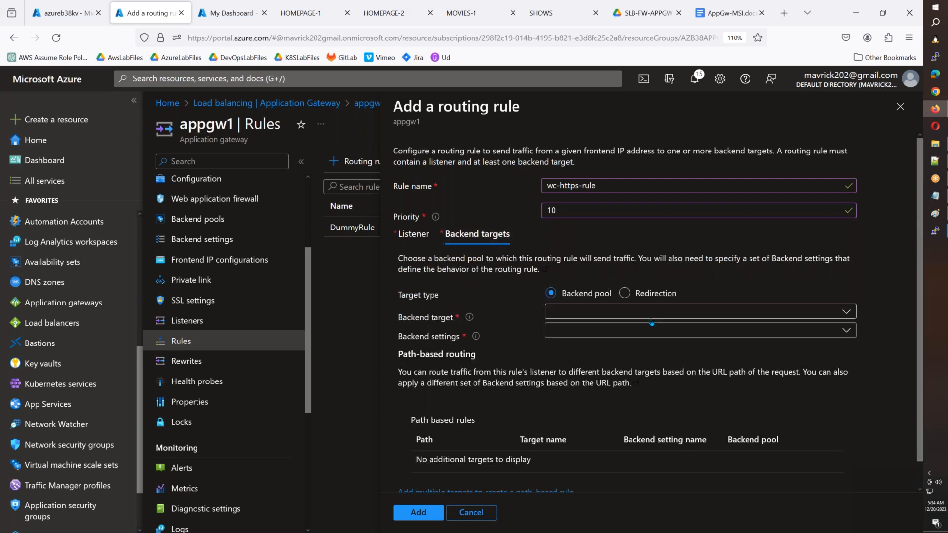
click(651, 317)
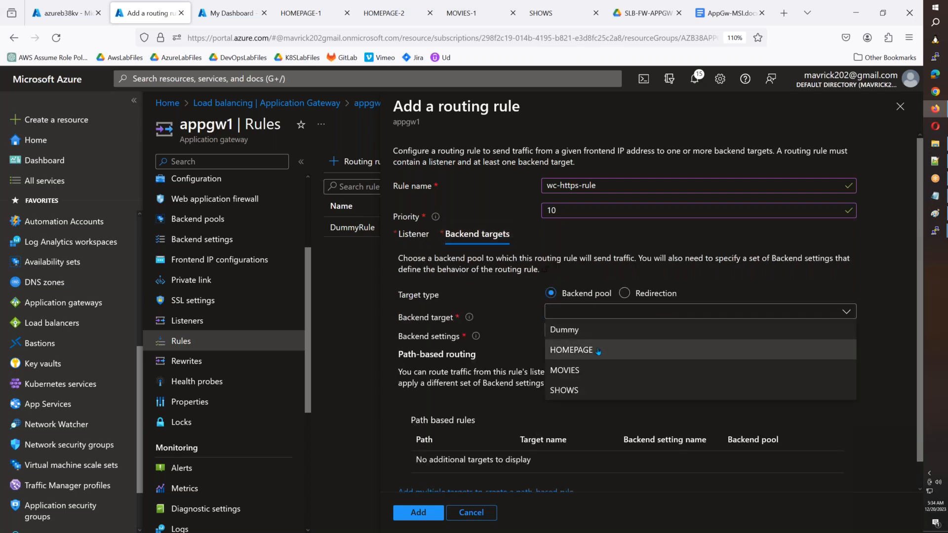
click(598, 351)
click(651, 329)
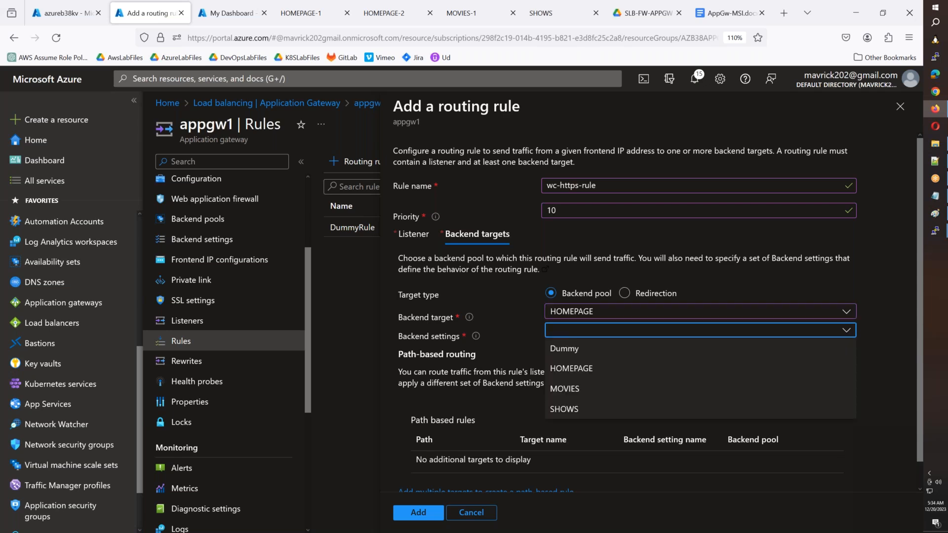
click(599, 368)
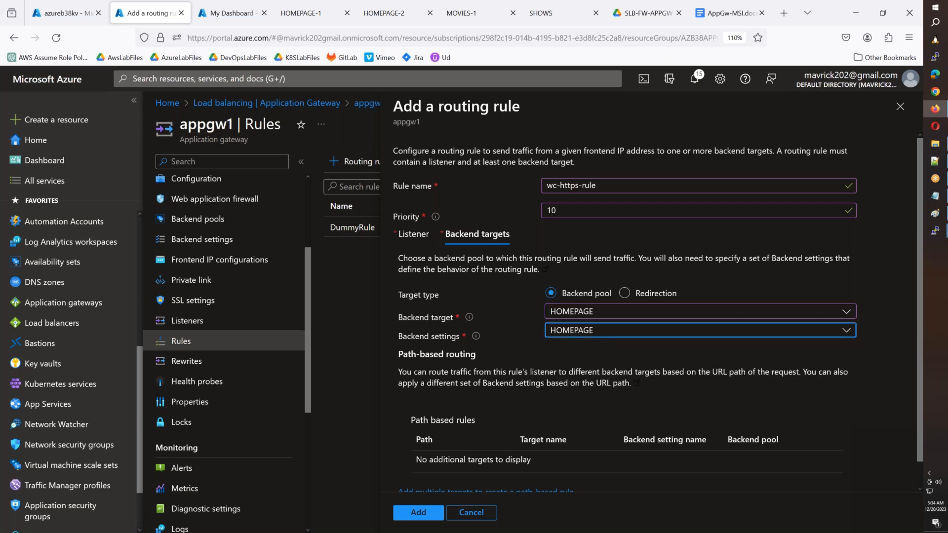
Start a path-based target for the rule with path /movies/* and target name MOVIES
scroll(486, 398, down, 1)
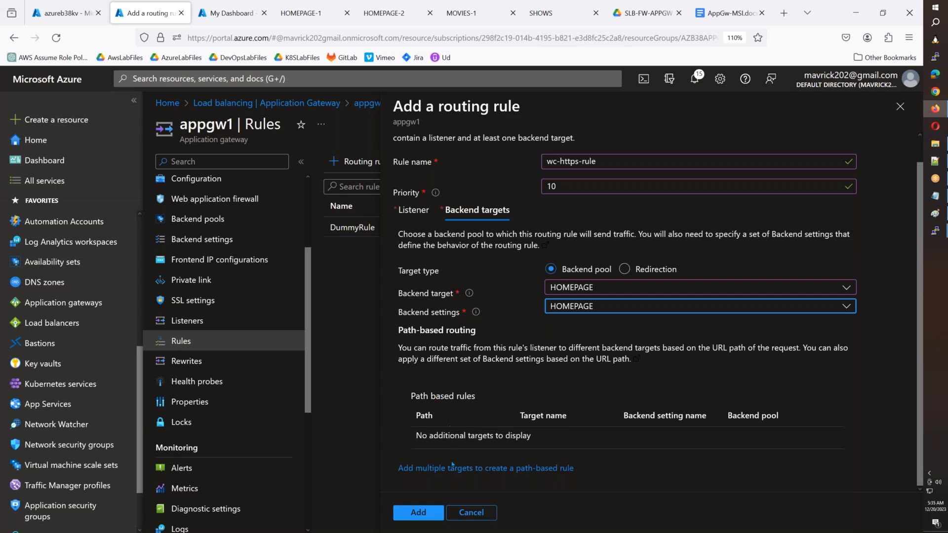
click(459, 468)
click(574, 180)
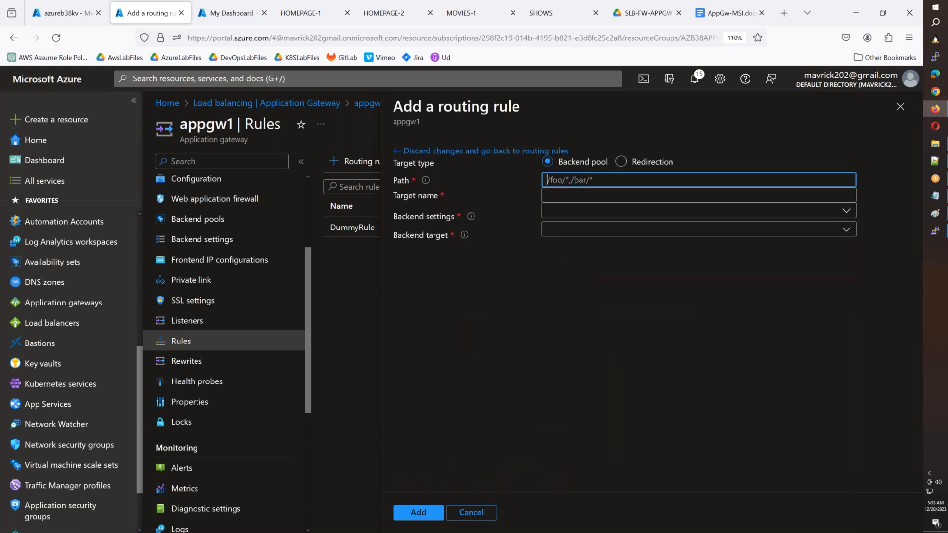
text(/movies)
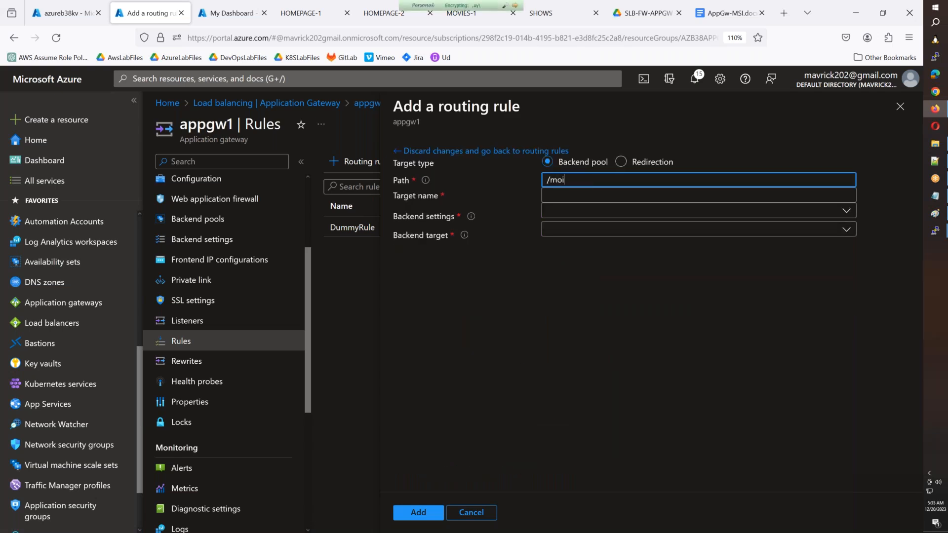
text(/*)
click(583, 201)
text(MOVIES)
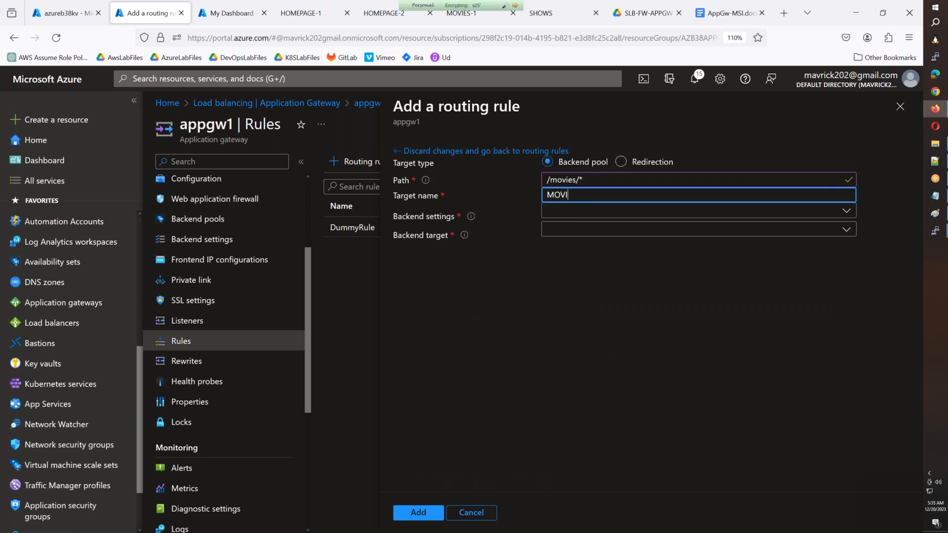
Assign the MOVIES backend settings and MOVIES backend target to the path-based target, then add it and the routing rule
click(588, 220)
click(567, 269)
click(596, 233)
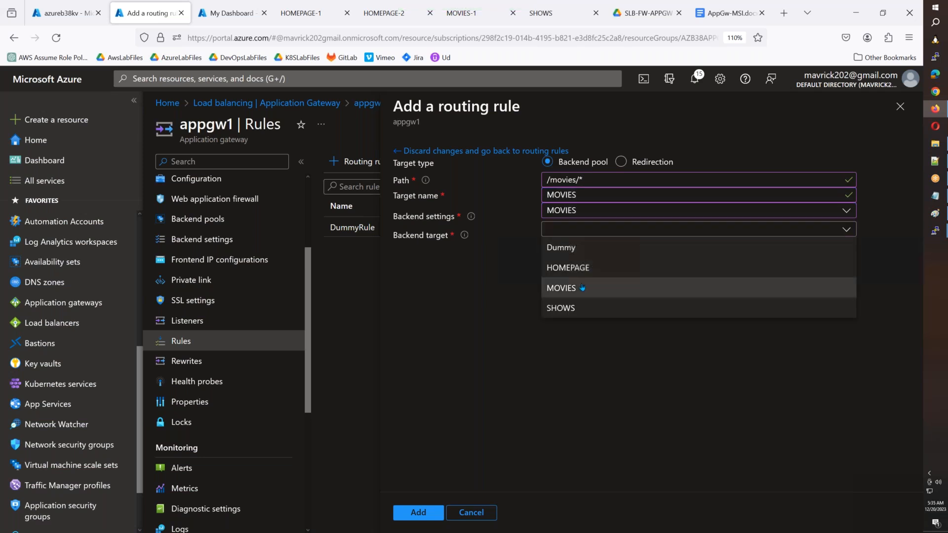
click(643, 282)
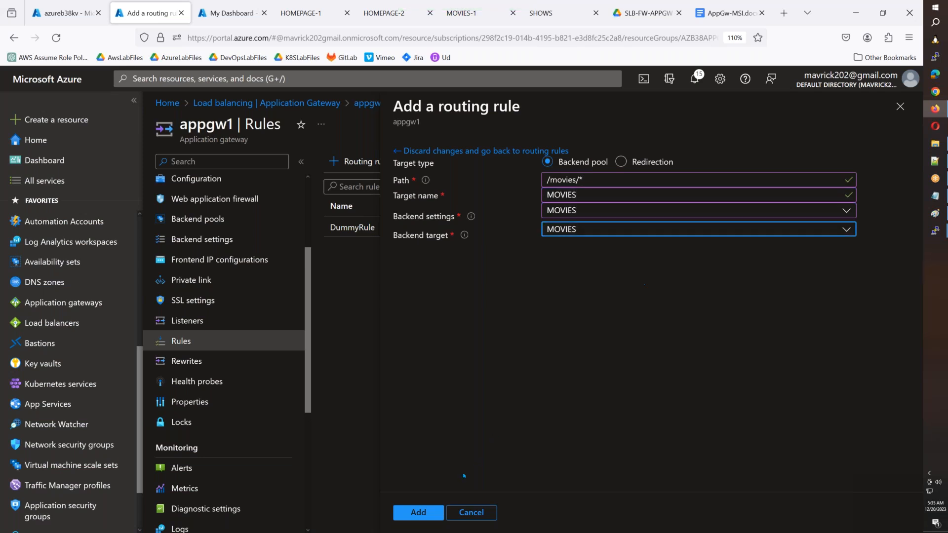
click(434, 510)
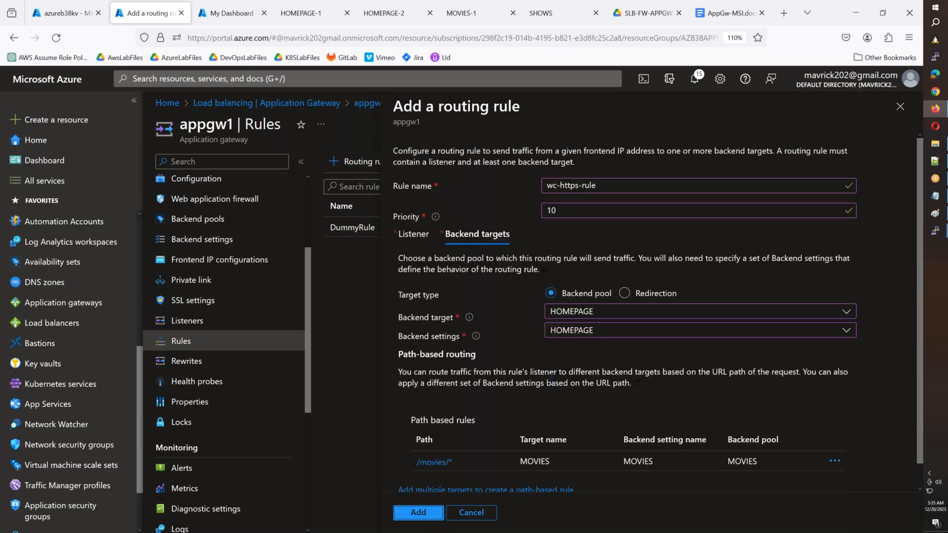
click(434, 513)
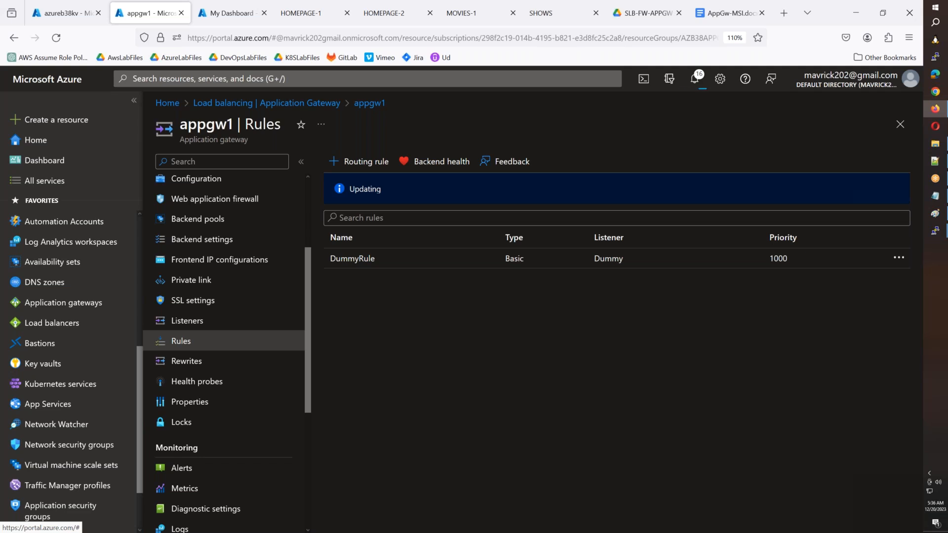
Start a diagnostic setting for appgw1 and include the Application Gateway Access, Performance and Firewall log categories
scroll(222, 405, down, 3)
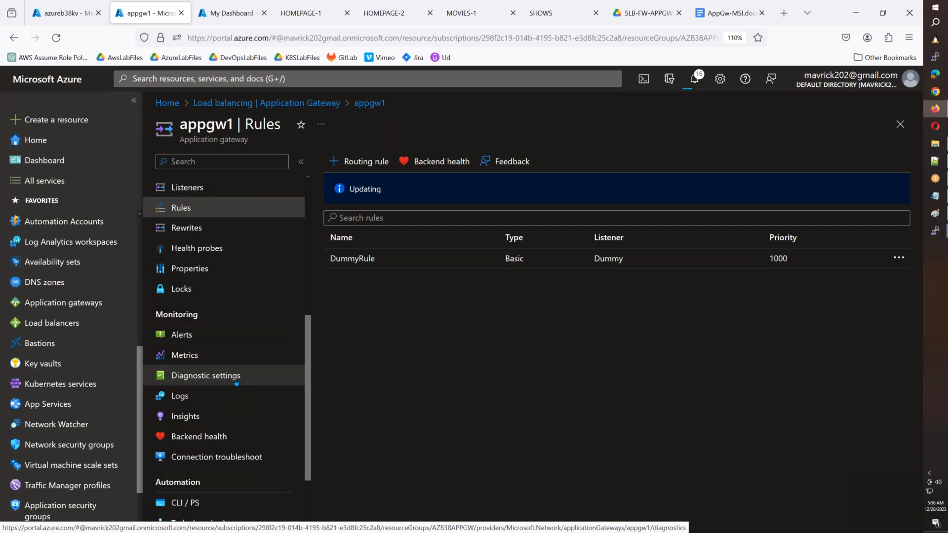
scroll(232, 380, down, 2)
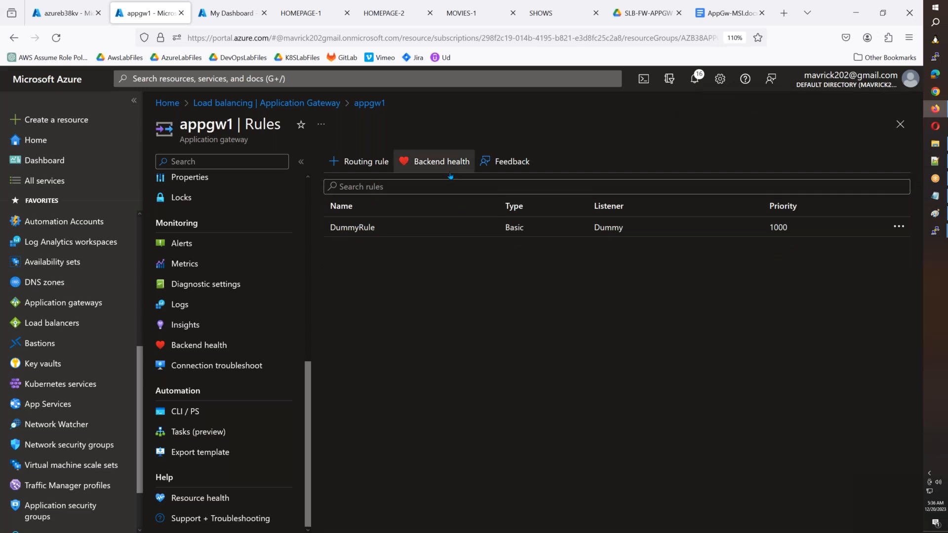
scroll(206, 329, up, 5)
scroll(207, 330, up, 2)
scroll(210, 355, down, 5)
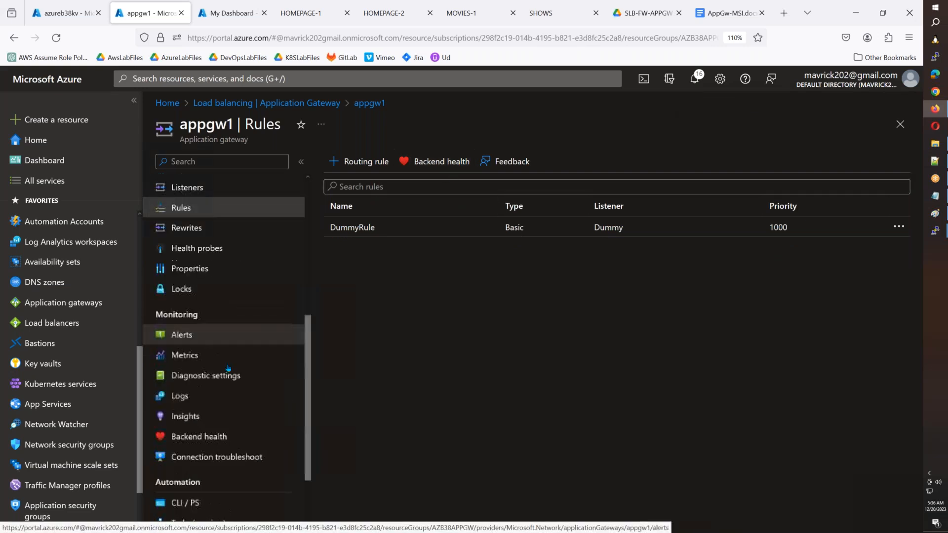
click(203, 384)
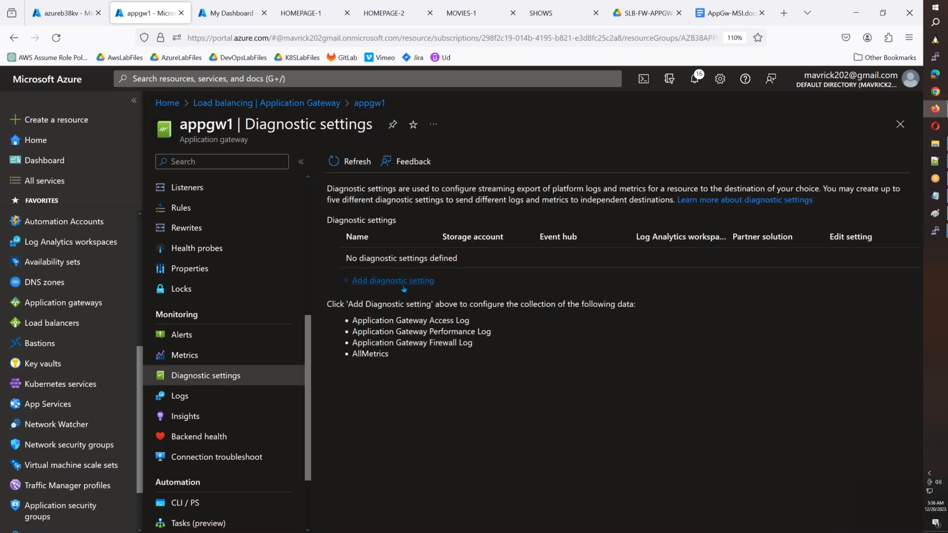
click(403, 287)
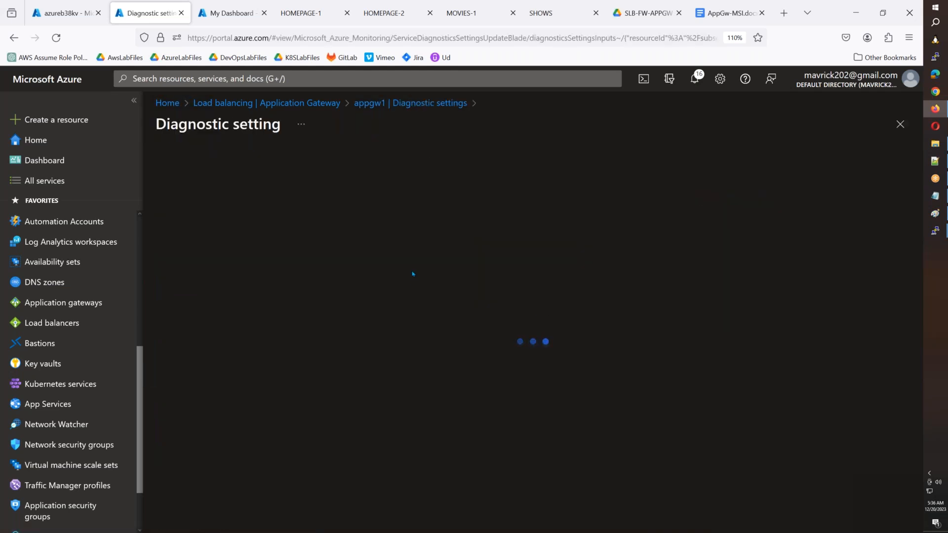
click(188, 334)
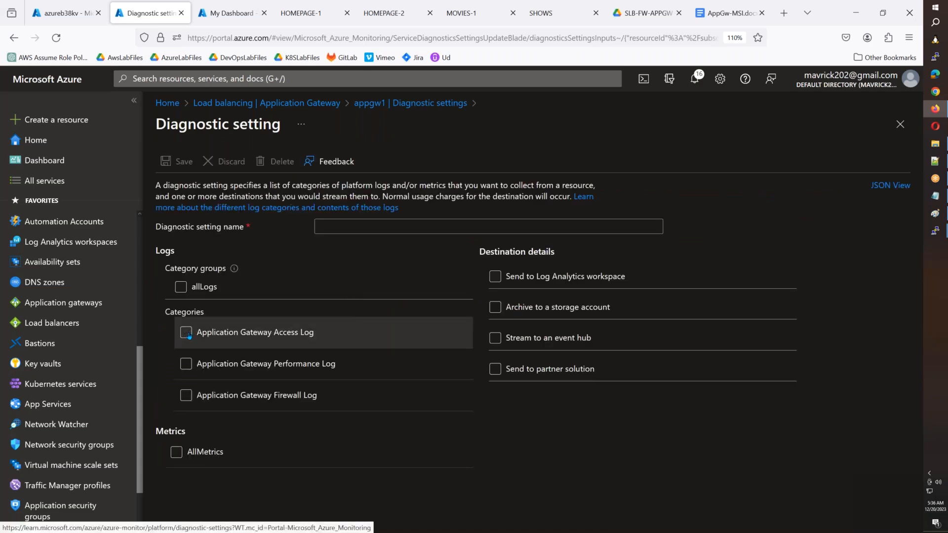
click(188, 334)
click(186, 364)
click(187, 395)
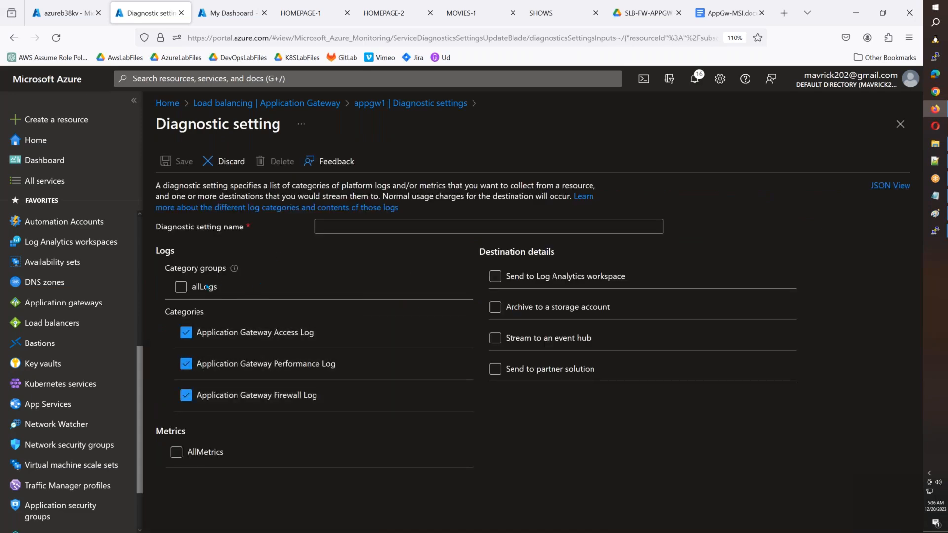
Name the diagnostic setting appgw-logs, send it to the AZB38Logs Log Analytics workspace, and save it
click(377, 223)
text(ap)
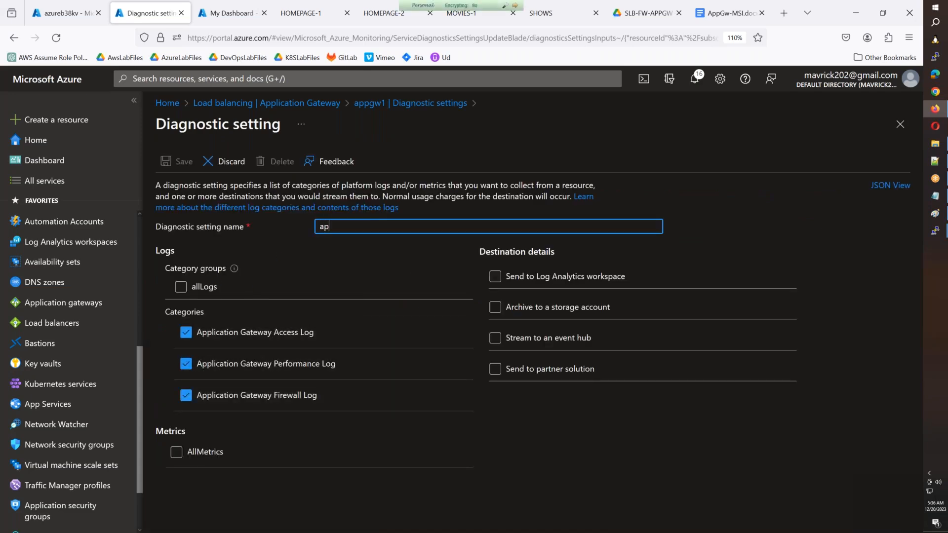
text(pgw-logs)
click(495, 277)
click(581, 359)
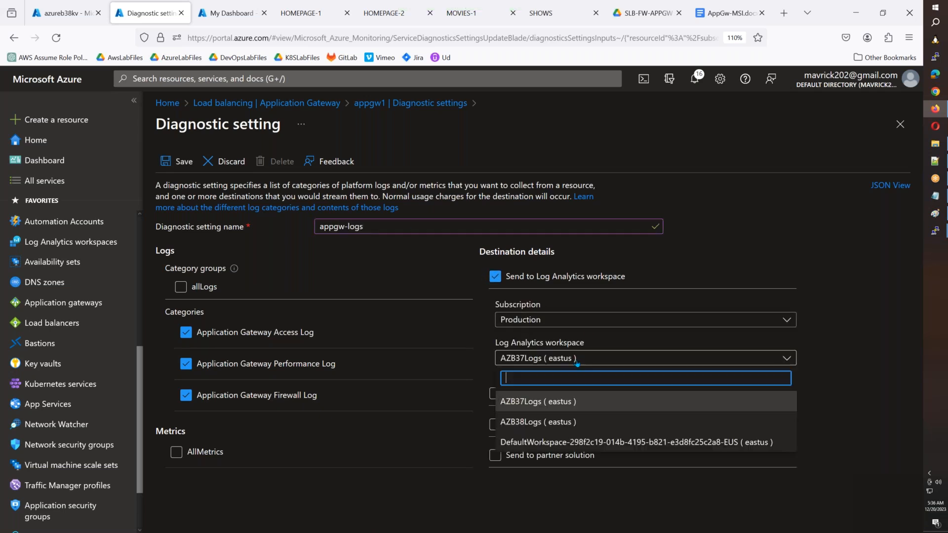
click(560, 426)
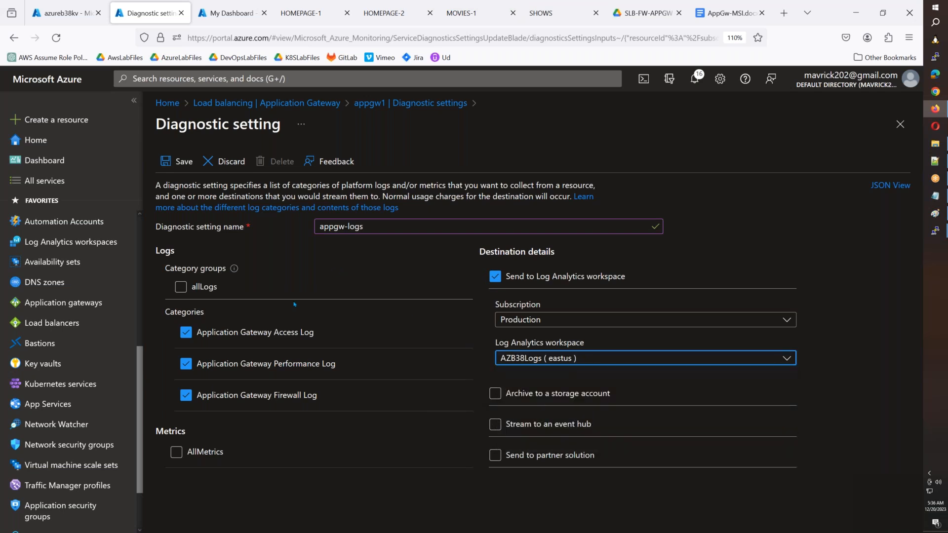
click(178, 161)
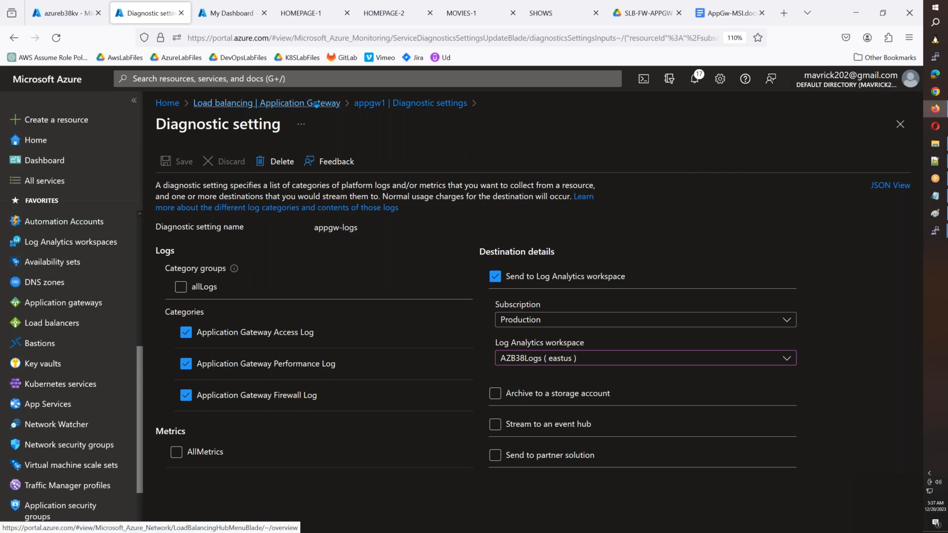
Return to appgw1 and check its listeners and routing rules
click(316, 104)
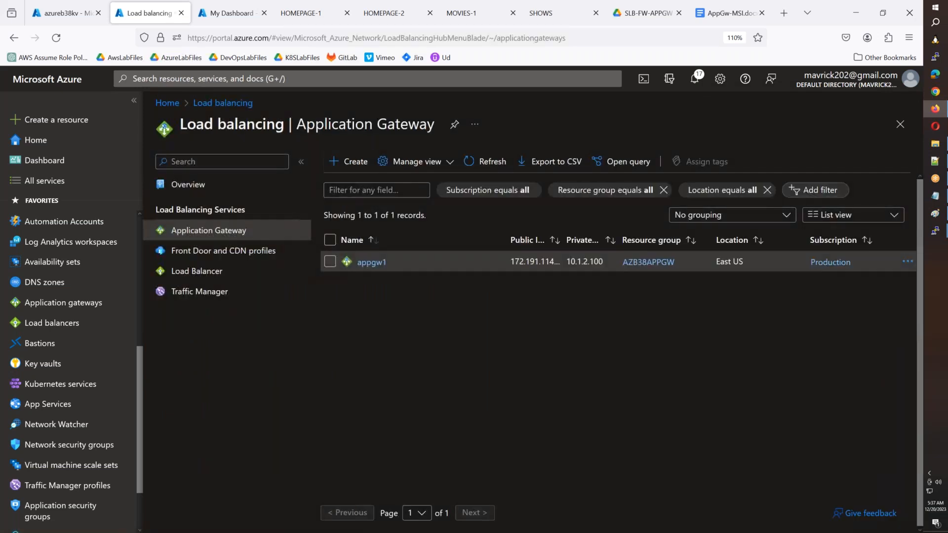
click(381, 266)
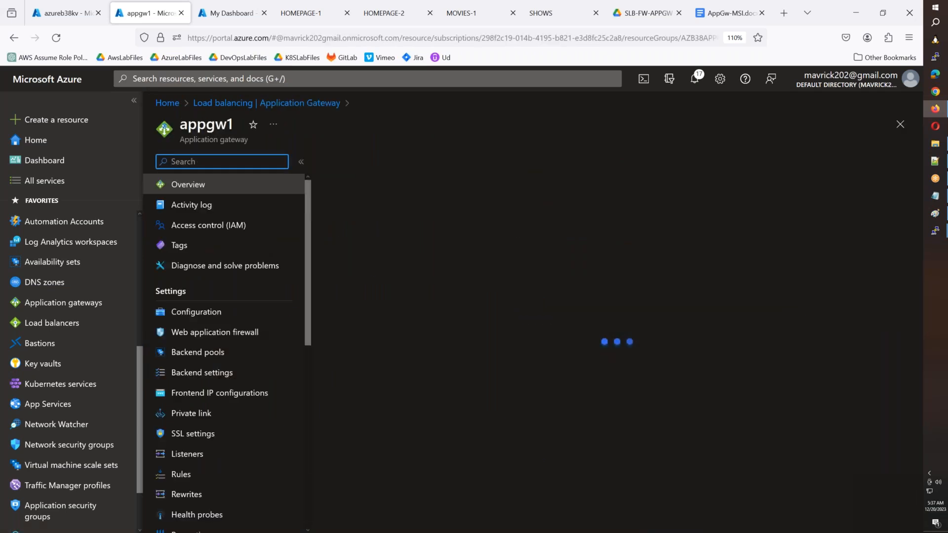
scroll(194, 385, down, 2)
click(190, 389)
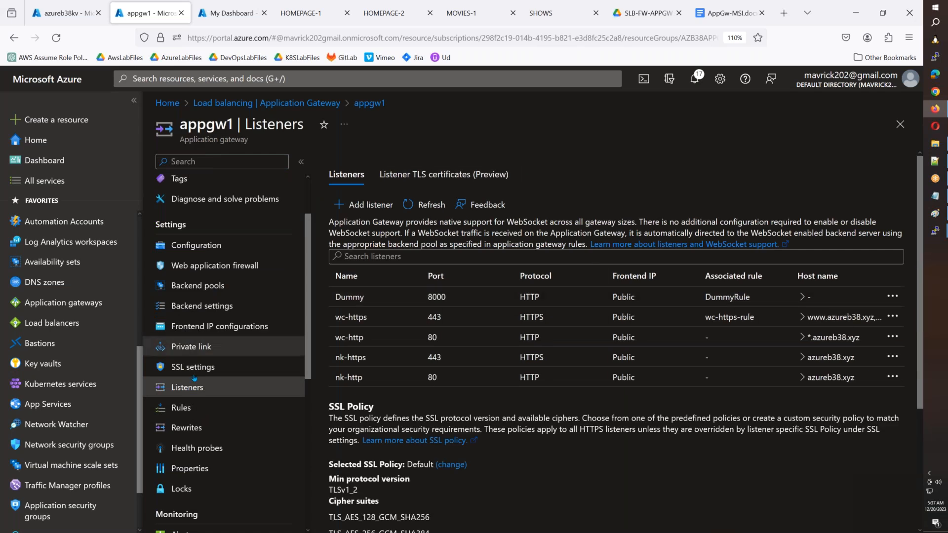
click(183, 408)
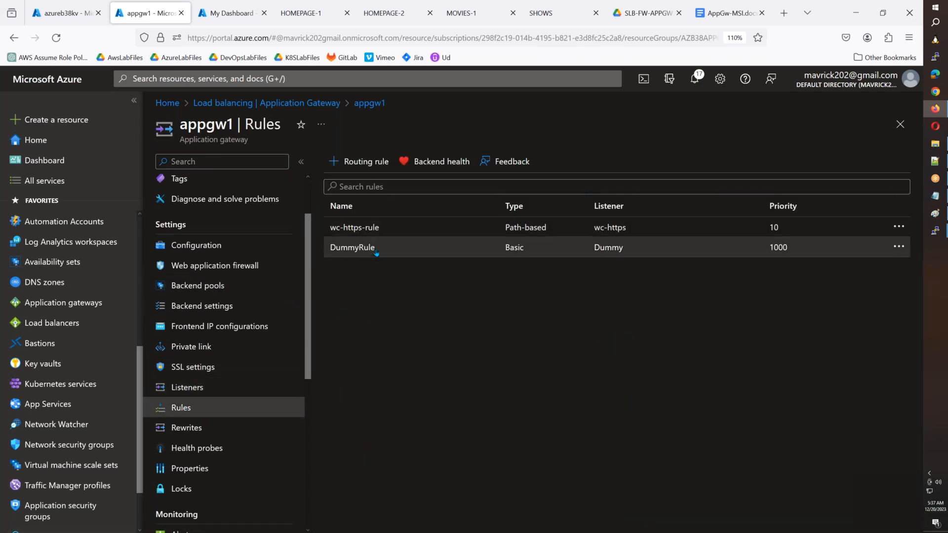
Start a routing rule named wc-http-rule with priority 11 and the wc-http listener
drag(379, 228, 330, 230)
key(ctrl+c)
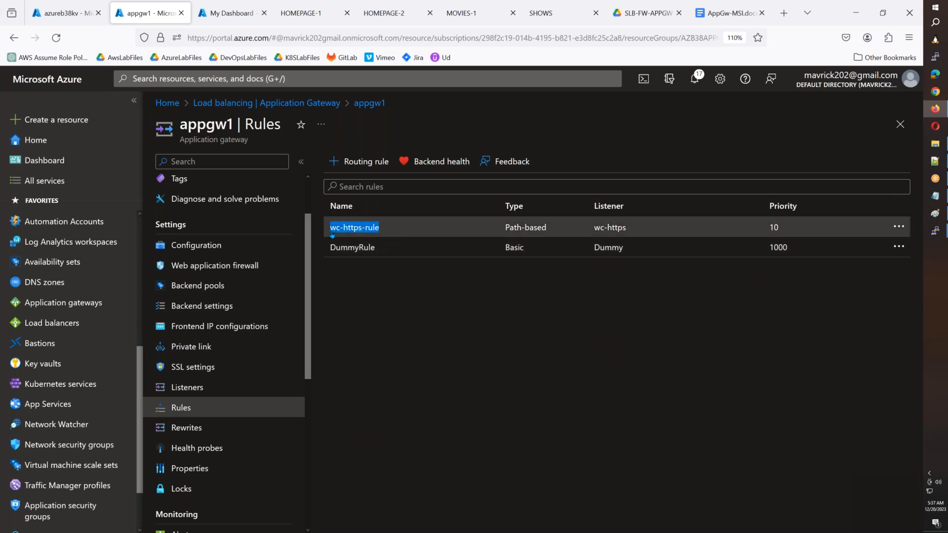
click(360, 168)
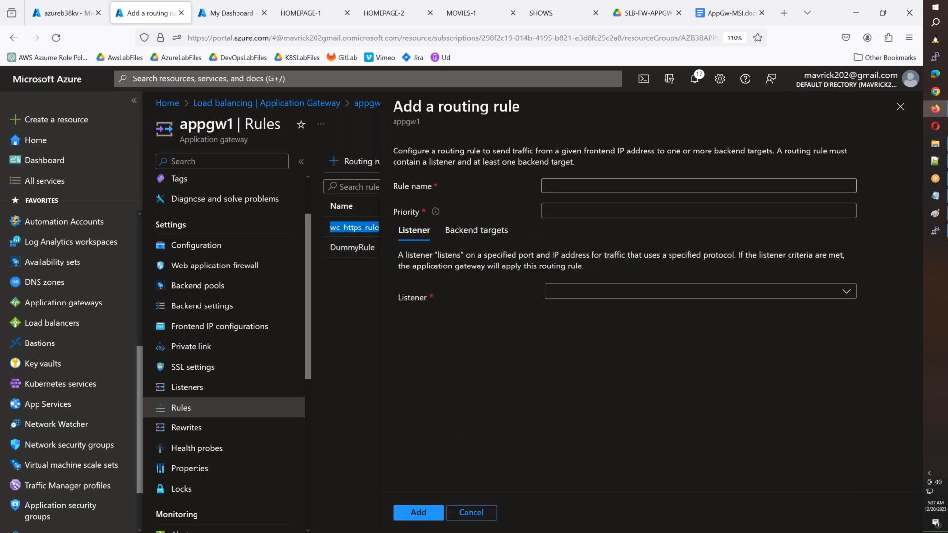
key(ctrl+v)
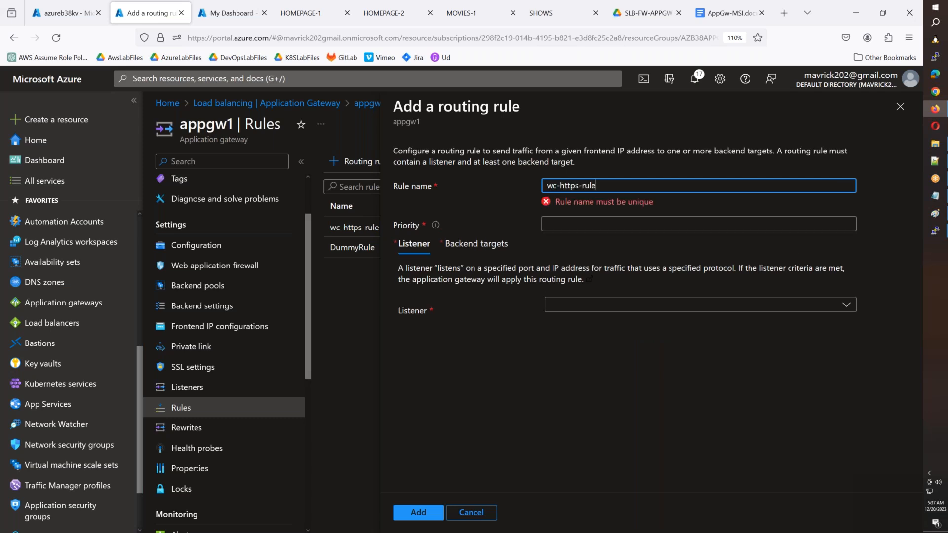
key(BackSpace)
click(577, 225)
click(577, 212)
text(11)
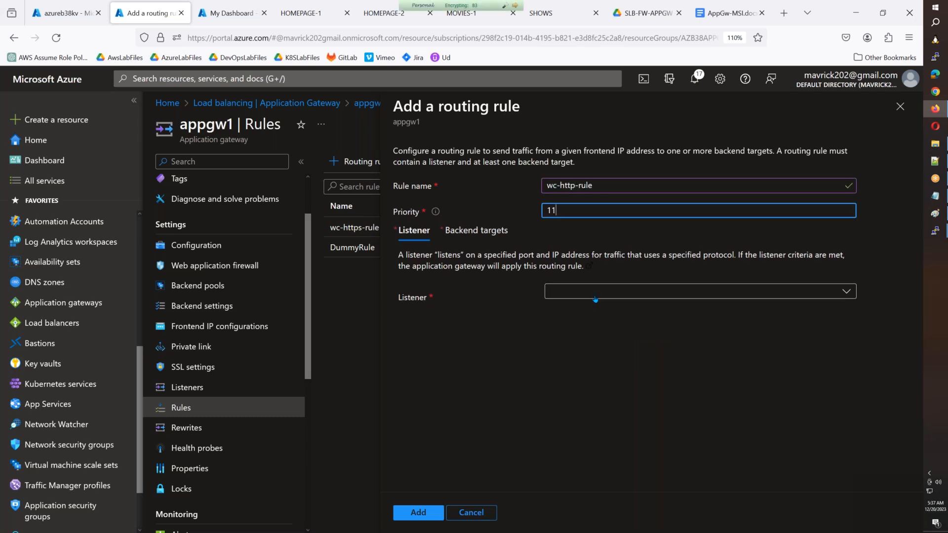
click(595, 295)
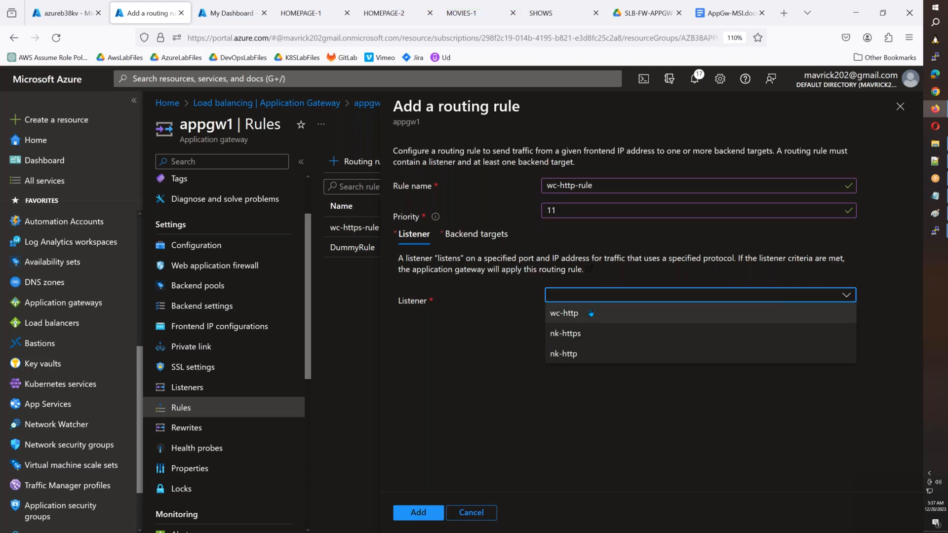
click(585, 314)
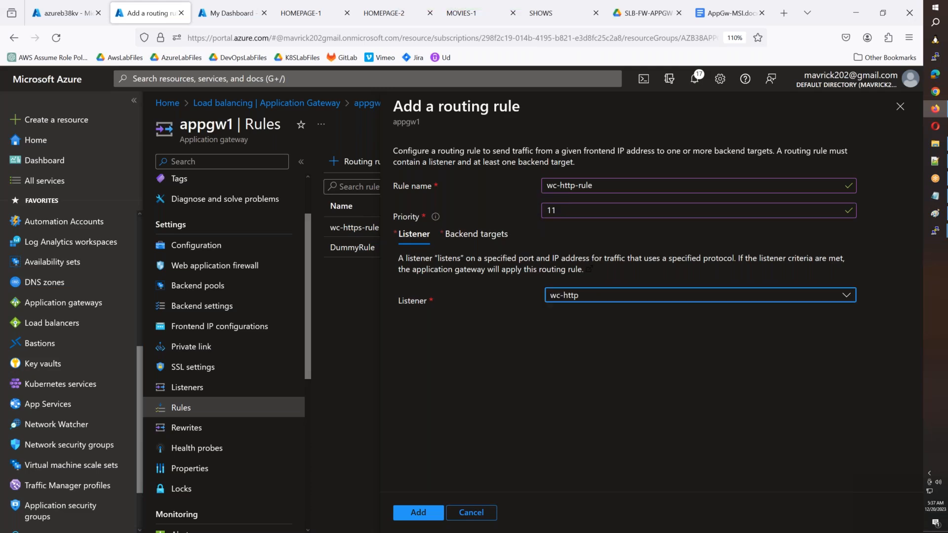
Try to add the rule with a permanent redirection to the wc-https listener, including query string and path
click(499, 243)
click(625, 294)
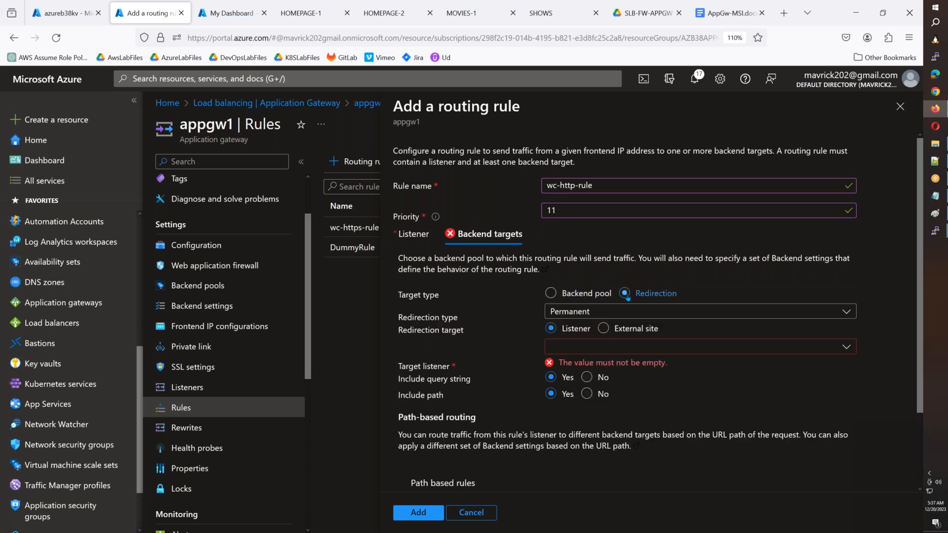
click(626, 352)
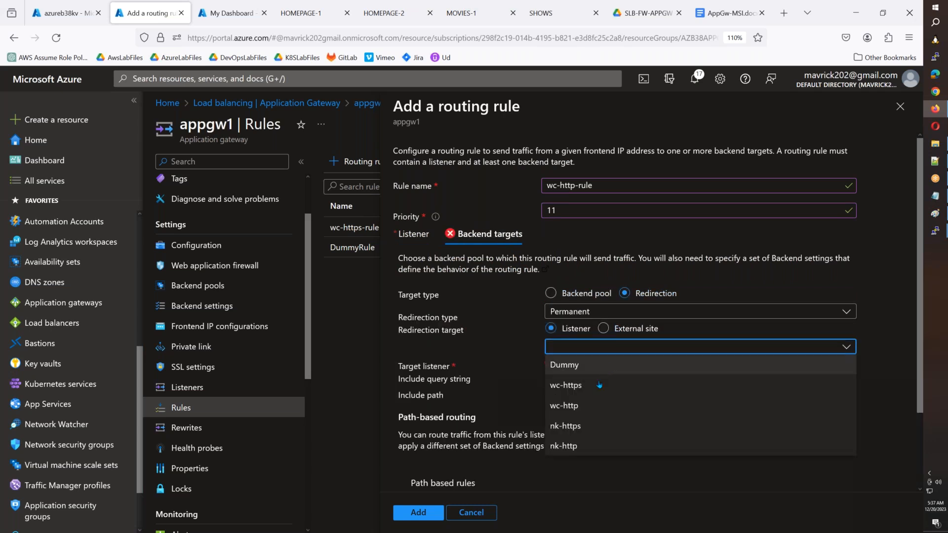
click(640, 405)
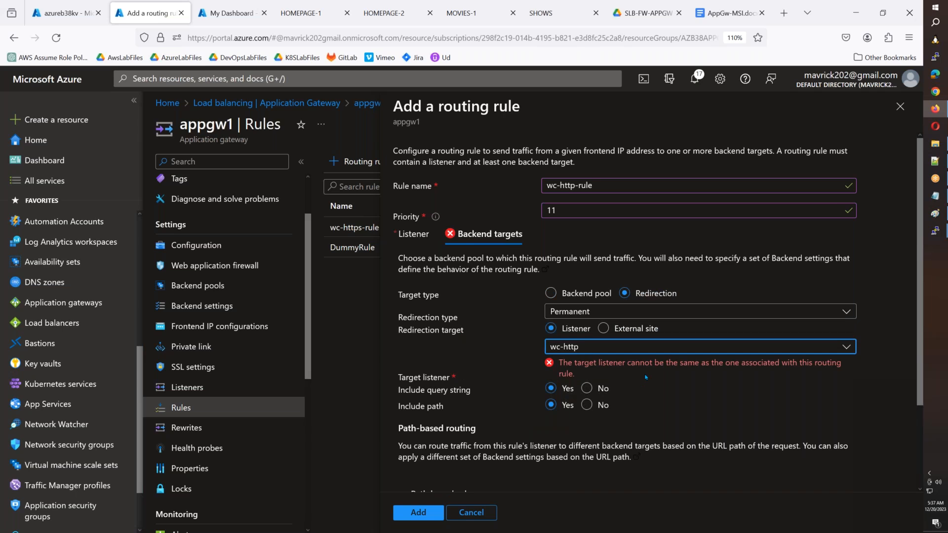
click(623, 350)
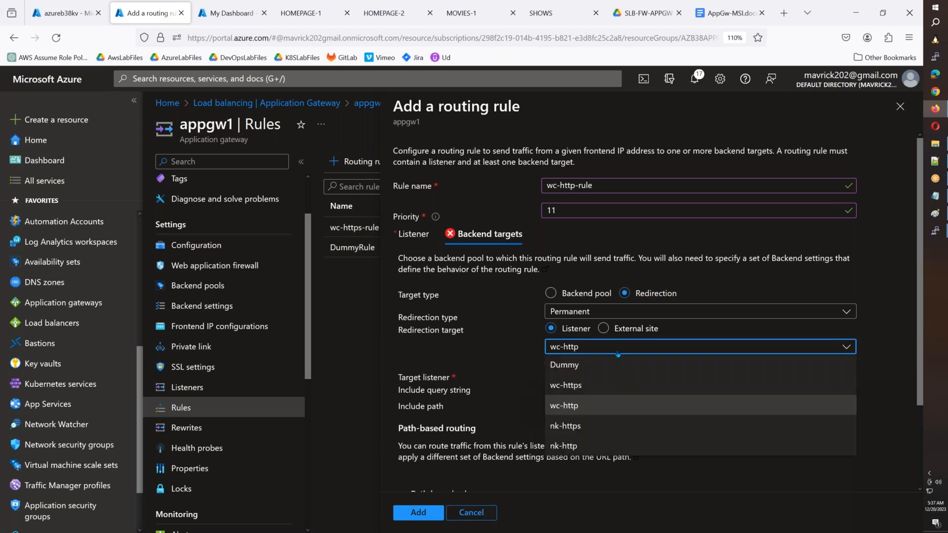
click(598, 384)
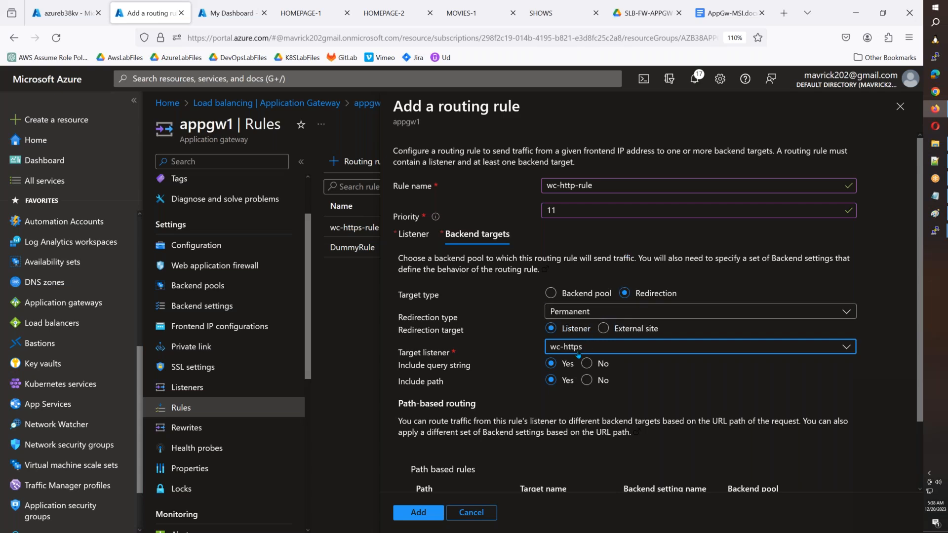
scroll(571, 360, down, 2)
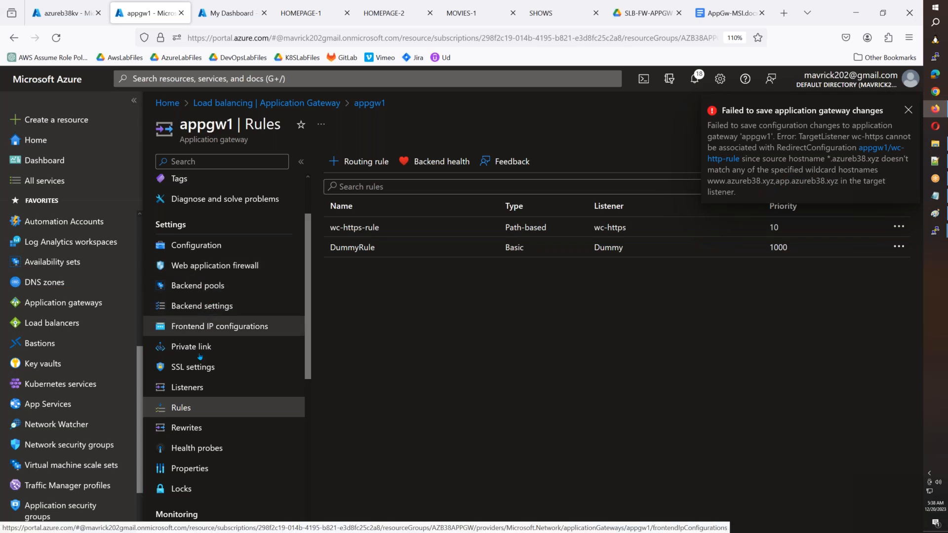
click(187, 387)
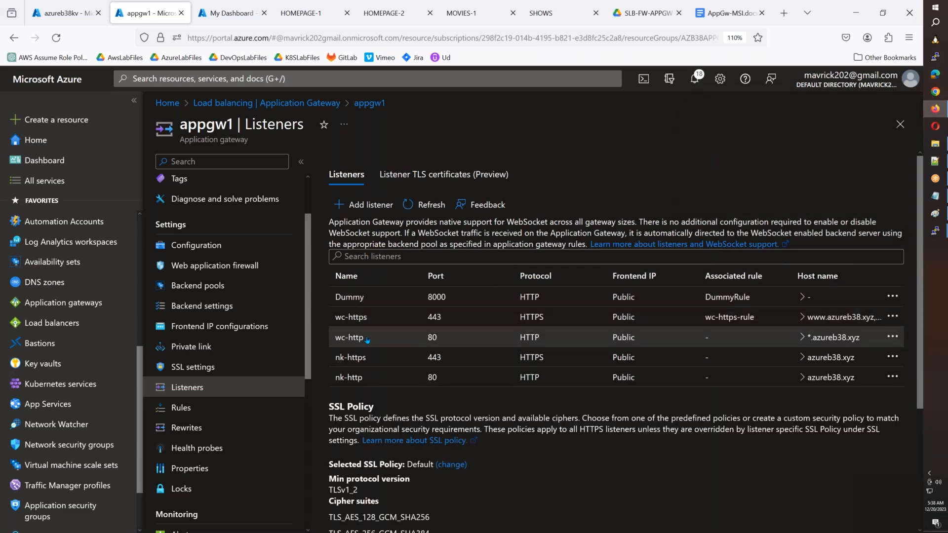
click(350, 337)
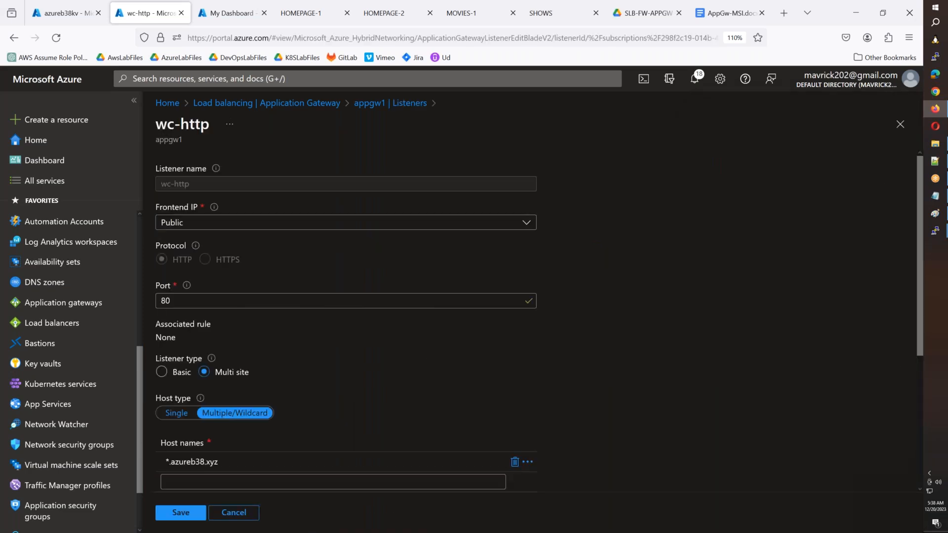
scroll(358, 337, down, 4)
click(173, 263)
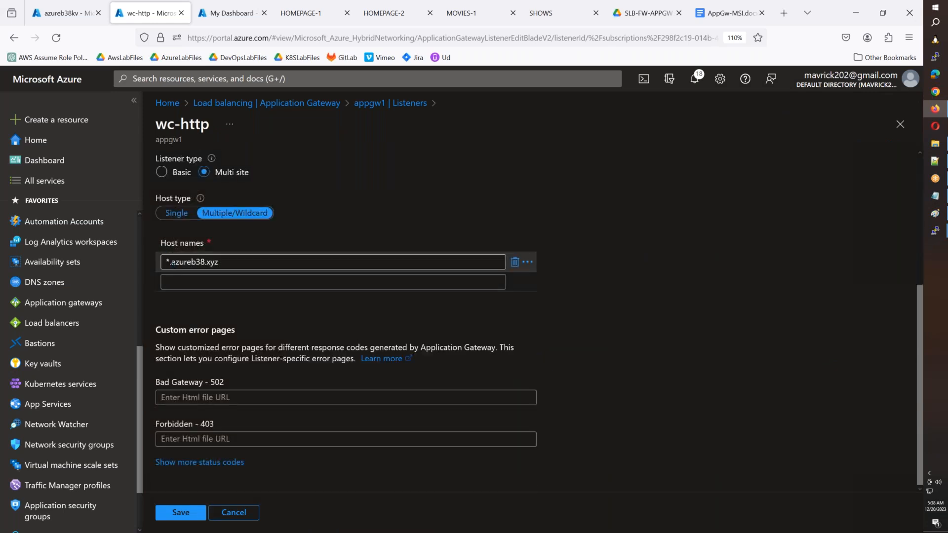
drag(171, 262, 166, 262)
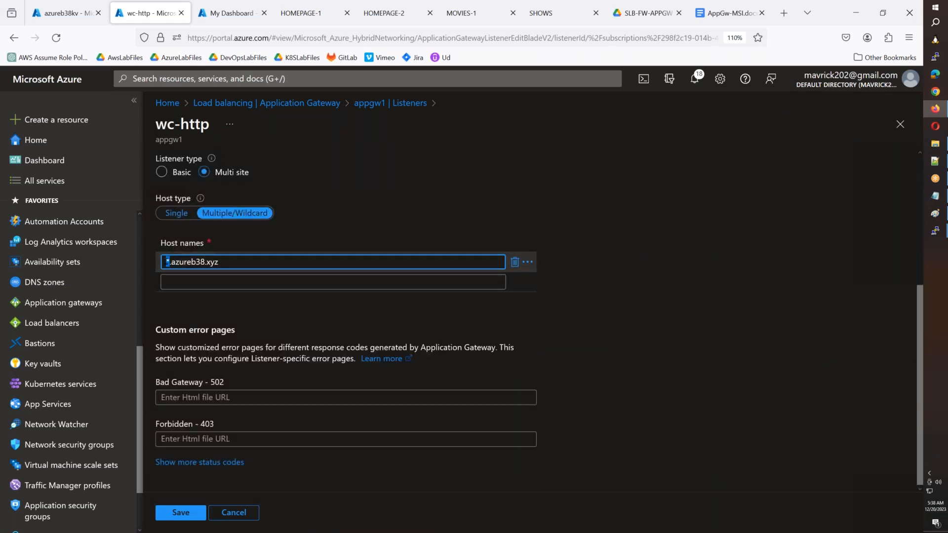
text(www)
Add app.azureb38.xyz as the second host name of the wc-http listener and save the listener
drag(234, 263, 166, 262)
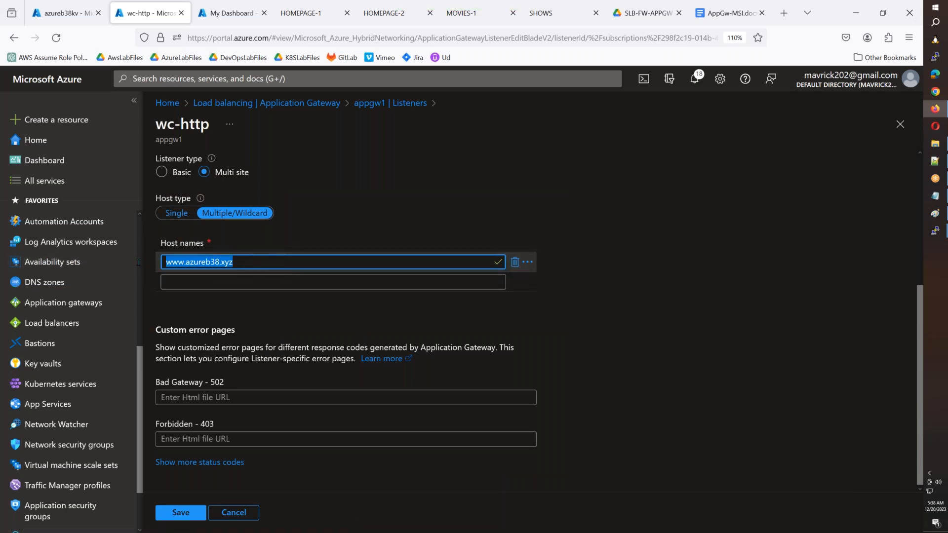
key(ctrl+c)
click(183, 282)
key(ctrl+v)
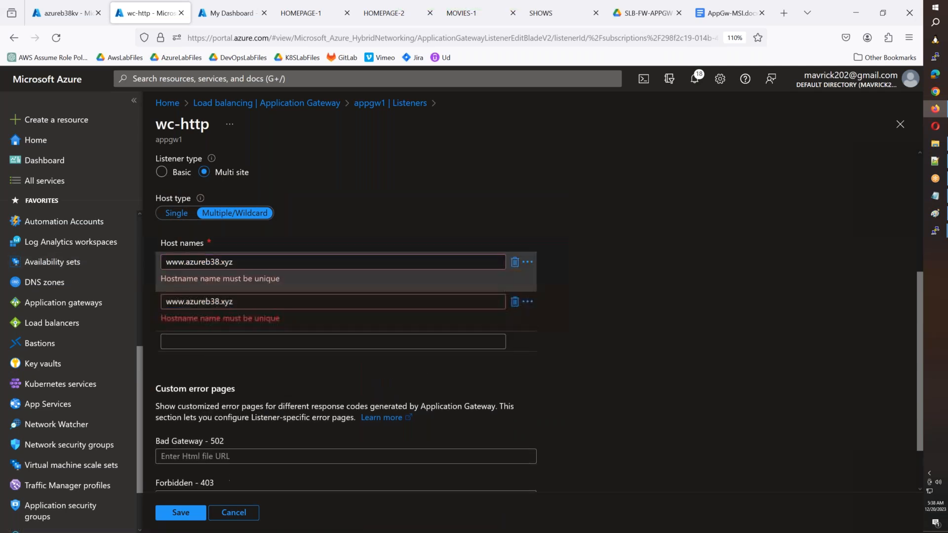
click(183, 301)
key(BackSpace)
key(BackSpace)
key(BackSpace)
text(ap)
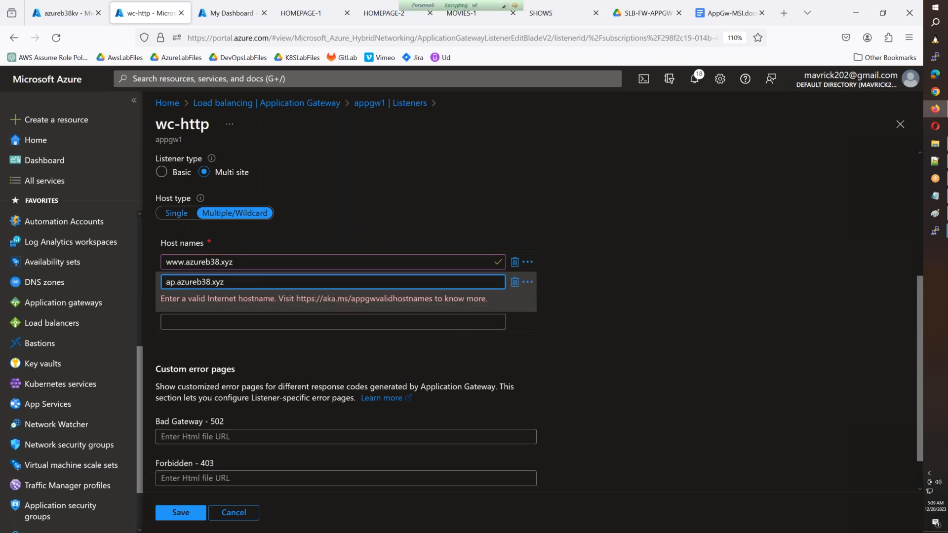
text(p)
click(165, 512)
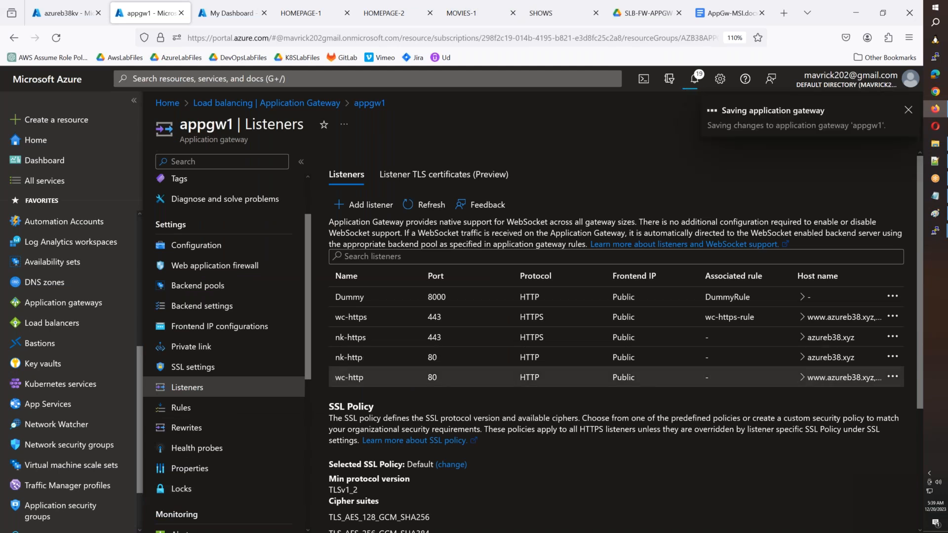
Review the configurations of the wc-http, nk-https and nk-http listeners one after another
click(350, 378)
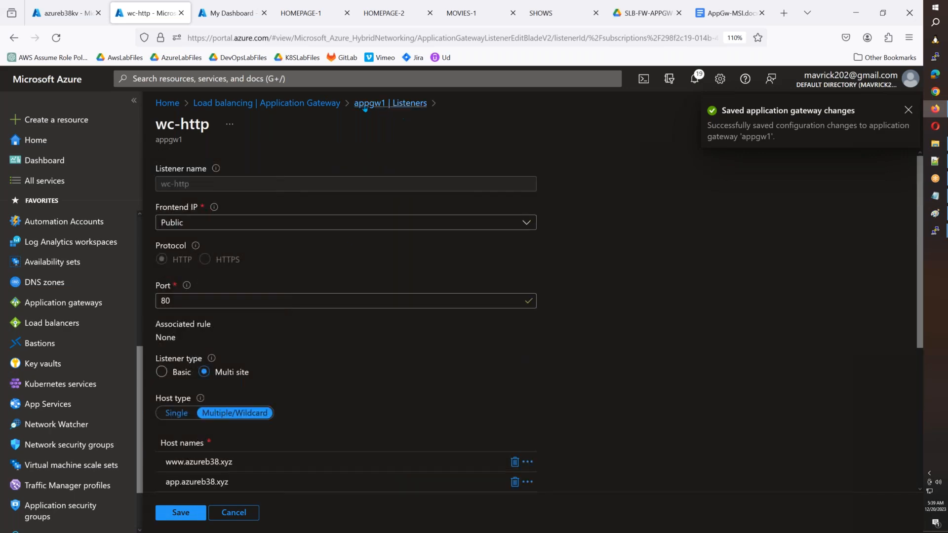
click(395, 105)
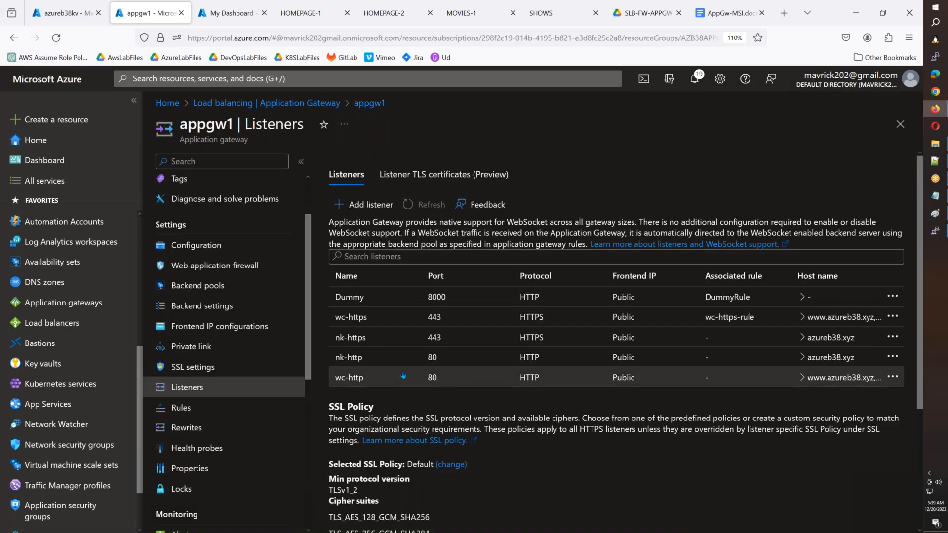
click(406, 345)
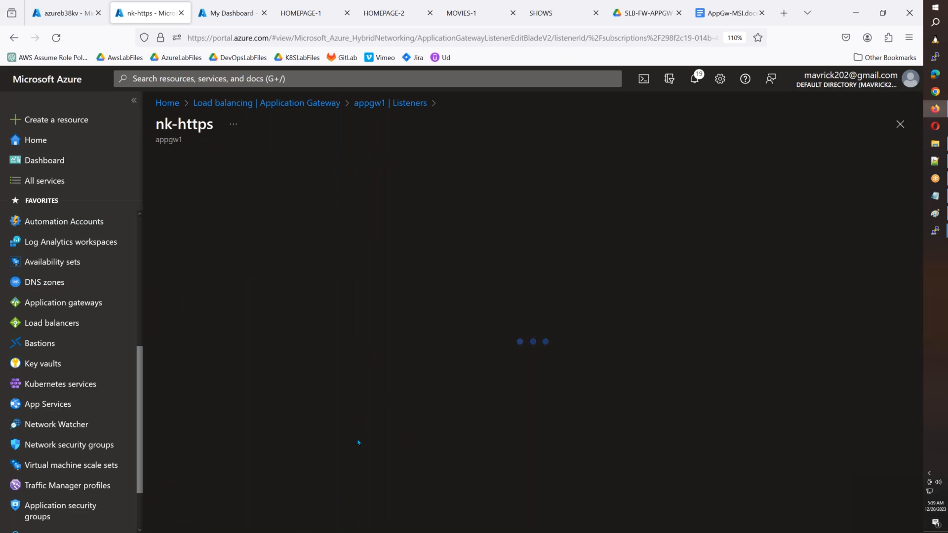
scroll(359, 443, down, 3)
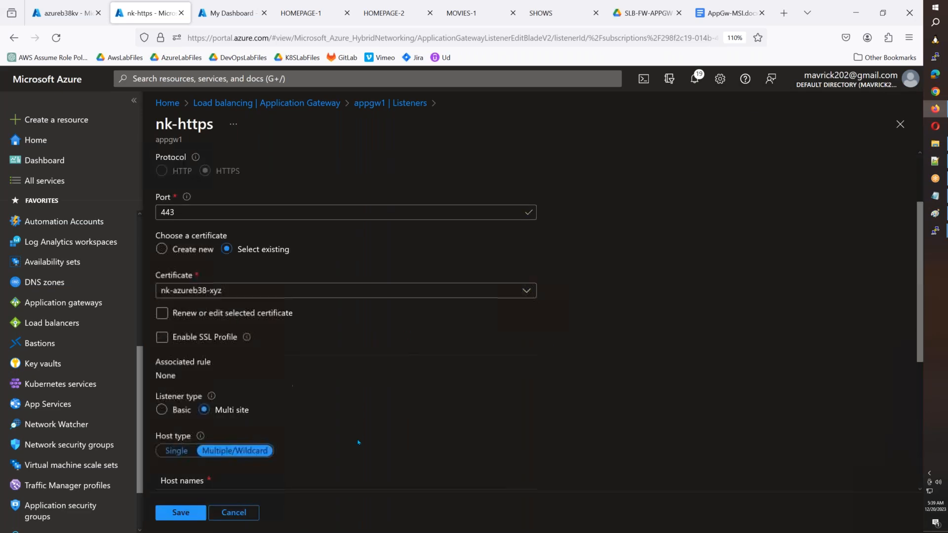
scroll(365, 345, up, 3)
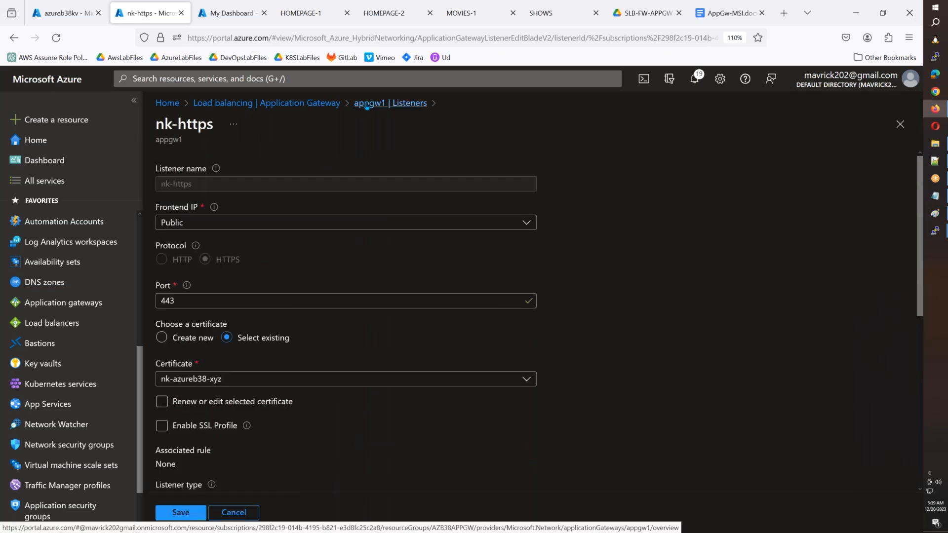
click(367, 104)
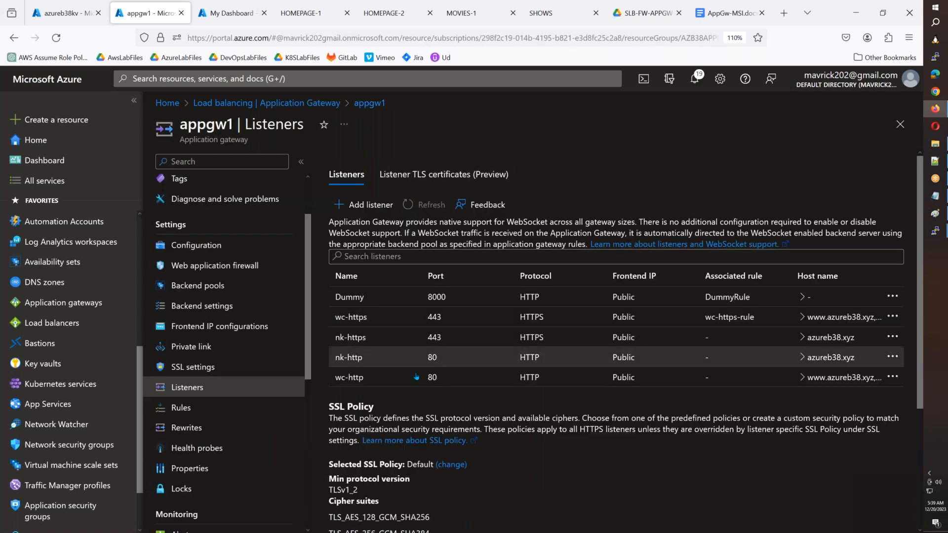
click(452, 359)
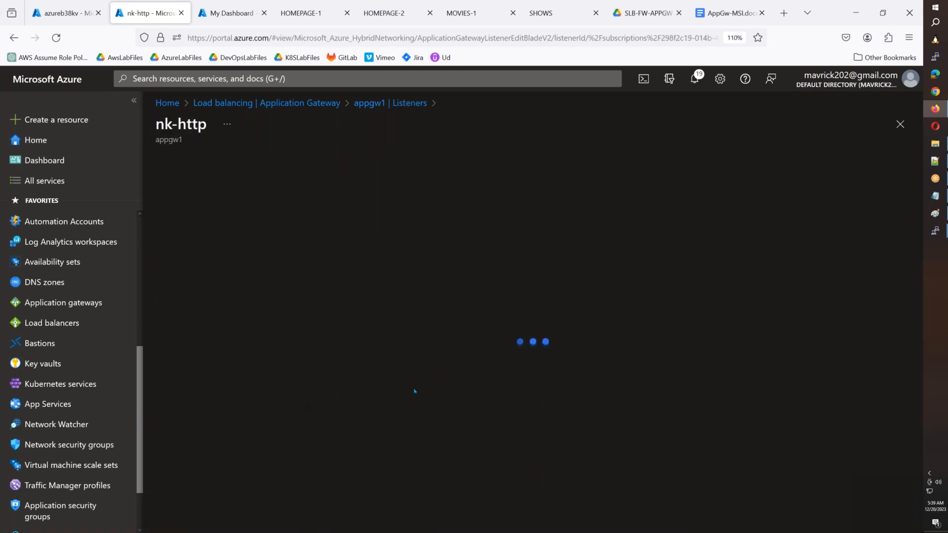
scroll(415, 391, down, 3)
scroll(415, 391, up, 3)
click(377, 103)
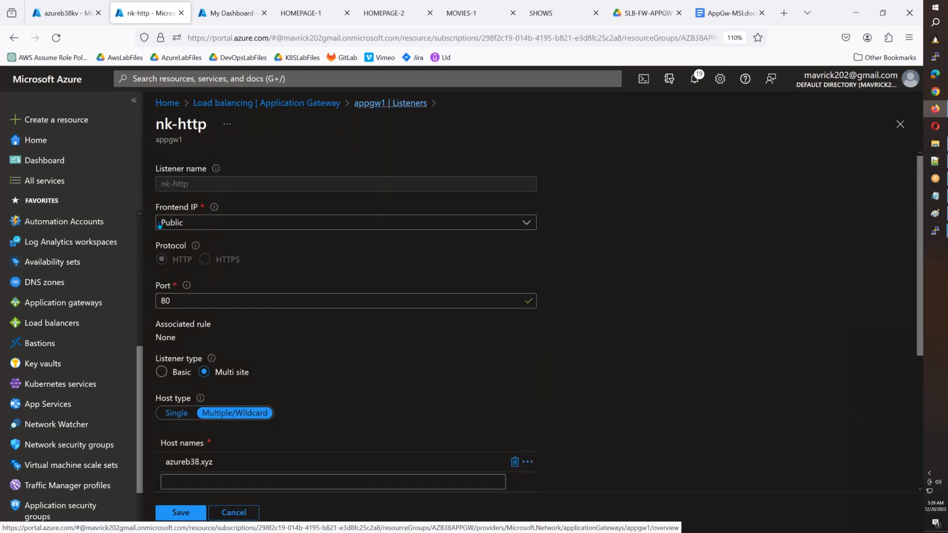
Start a new appgw1 routing rule named wc-http-rule with priority 11 and the wc-http listener
click(187, 409)
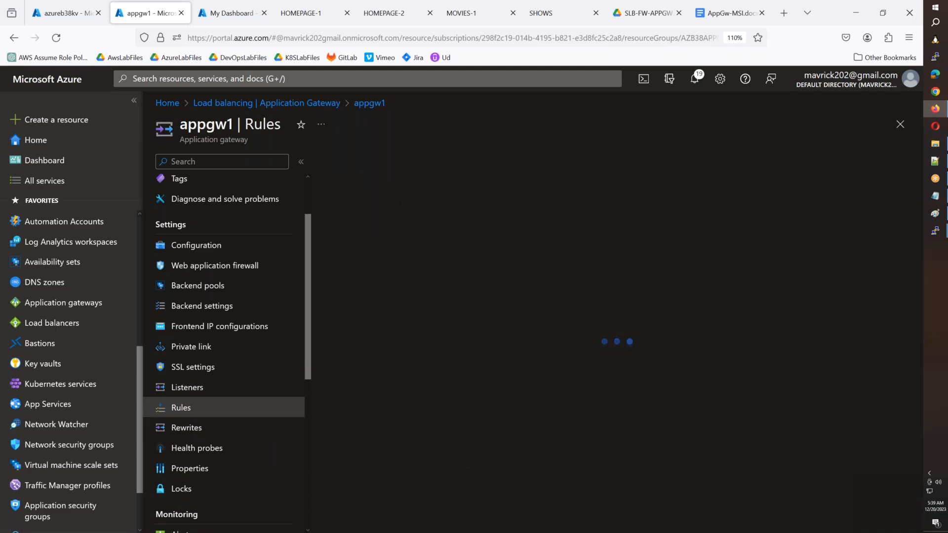
drag(380, 228, 325, 230)
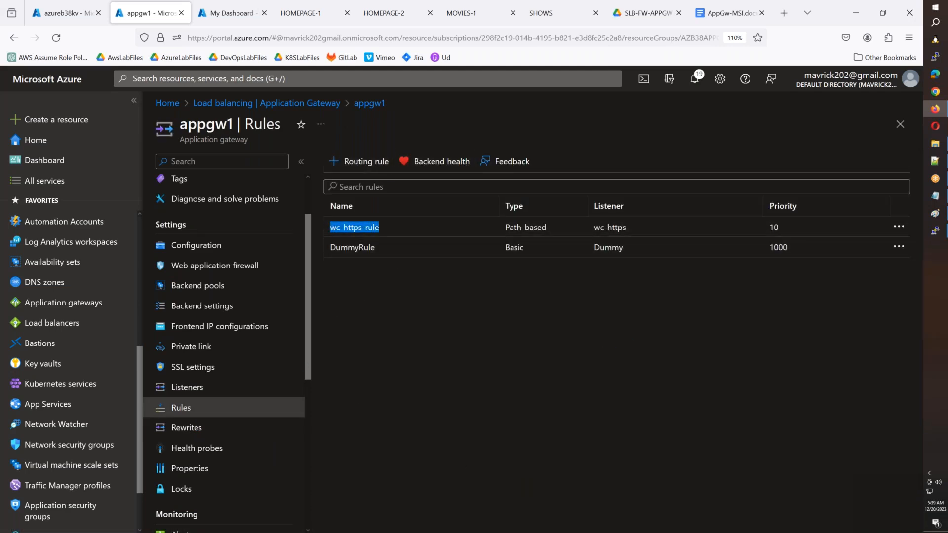
click(364, 163)
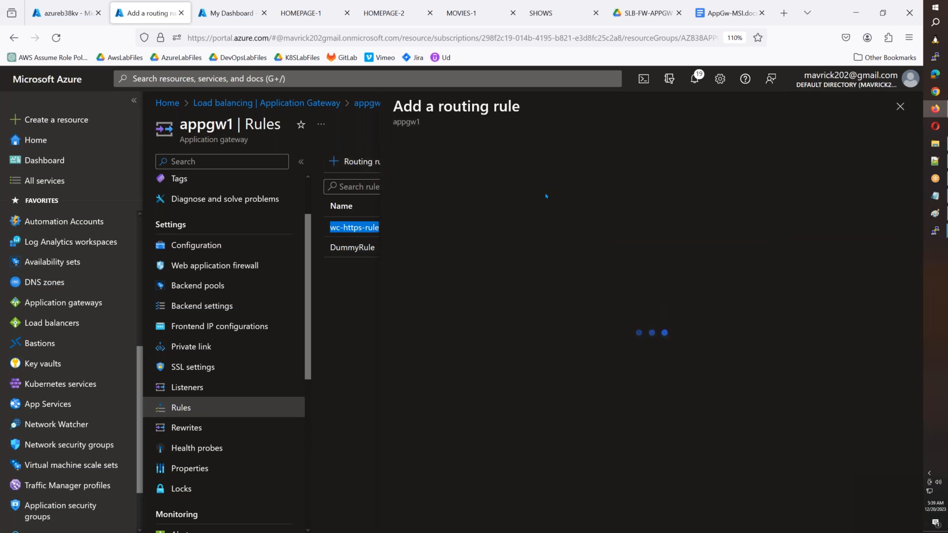
key(ctrl+v)
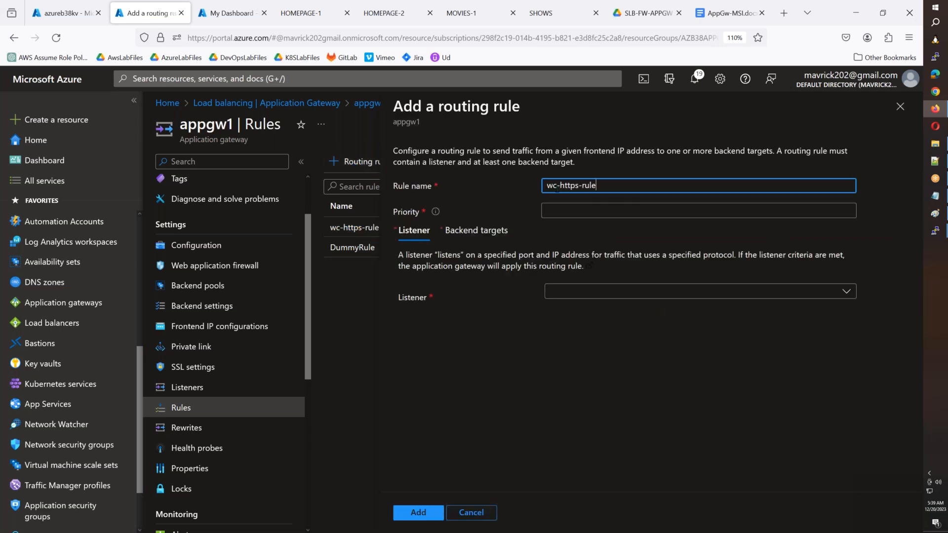
click(578, 185)
key(BackSpace)
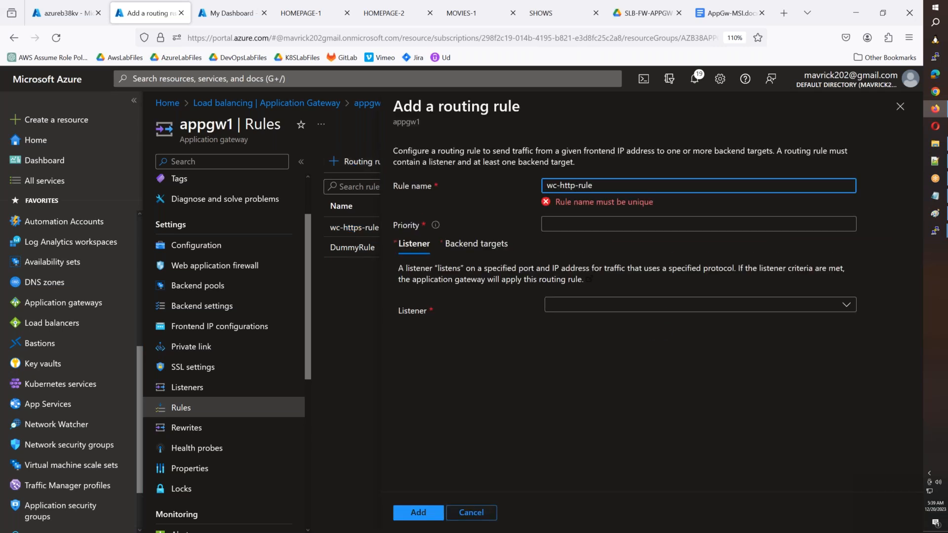
click(573, 213)
text(11)
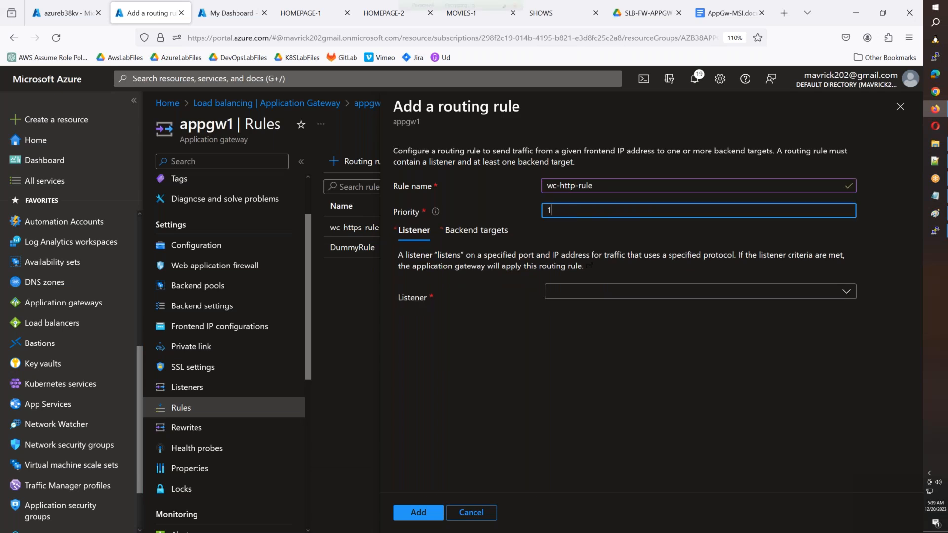
click(569, 296)
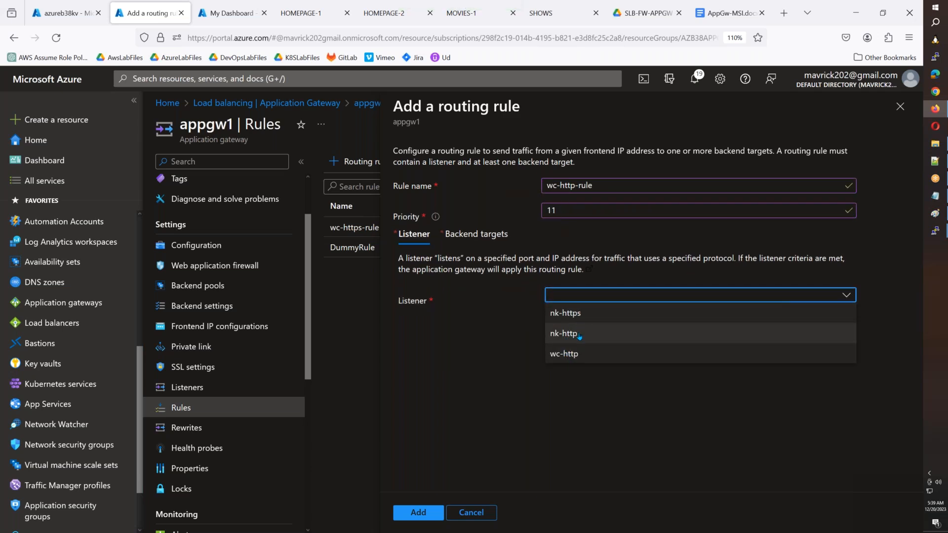
click(564, 353)
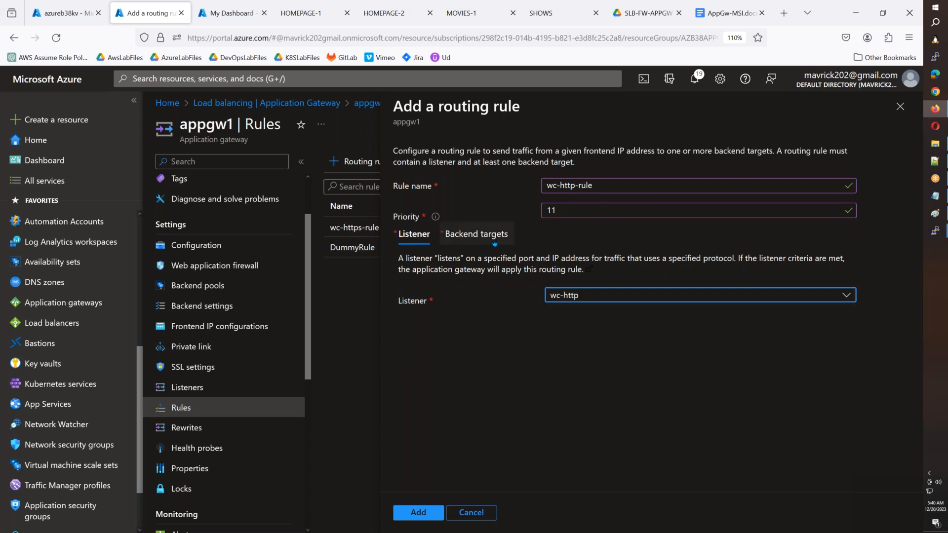
Set the rule's target to a permanent redirection to the wc-https listener, including query string and path, and add the rule
click(478, 234)
click(625, 293)
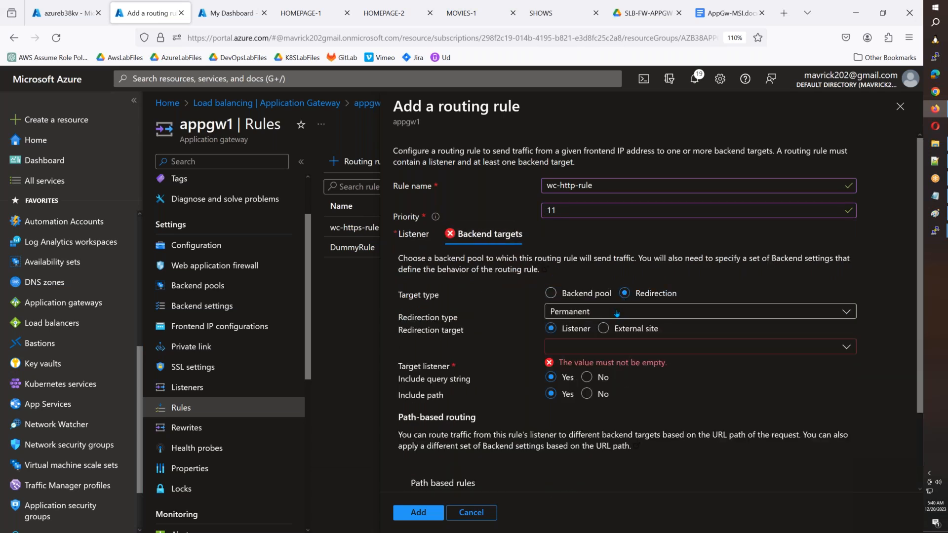
click(599, 349)
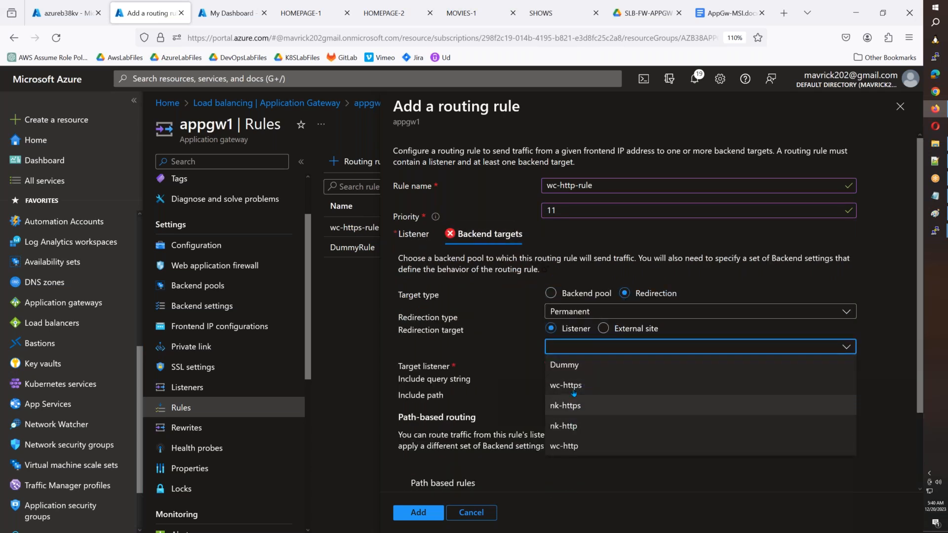
click(637, 385)
scroll(642, 370, down, 3)
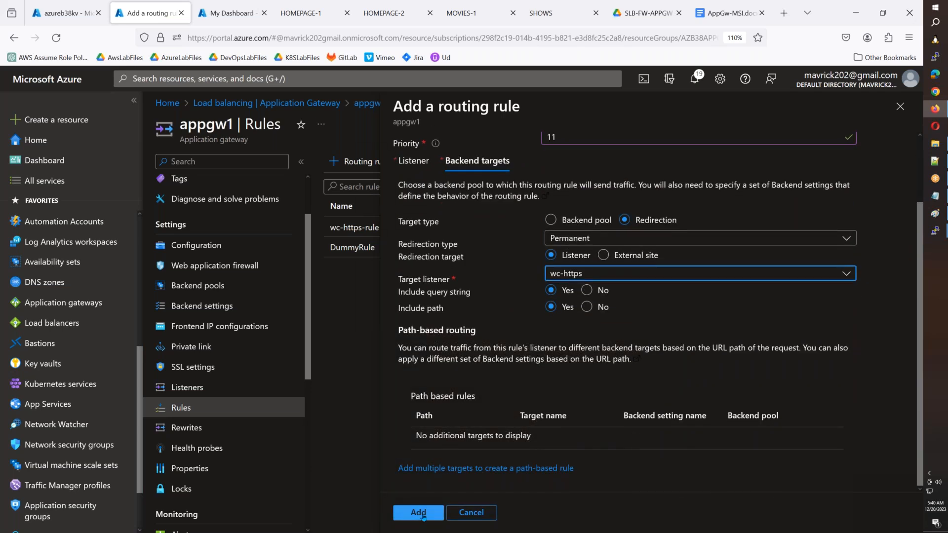
click(437, 512)
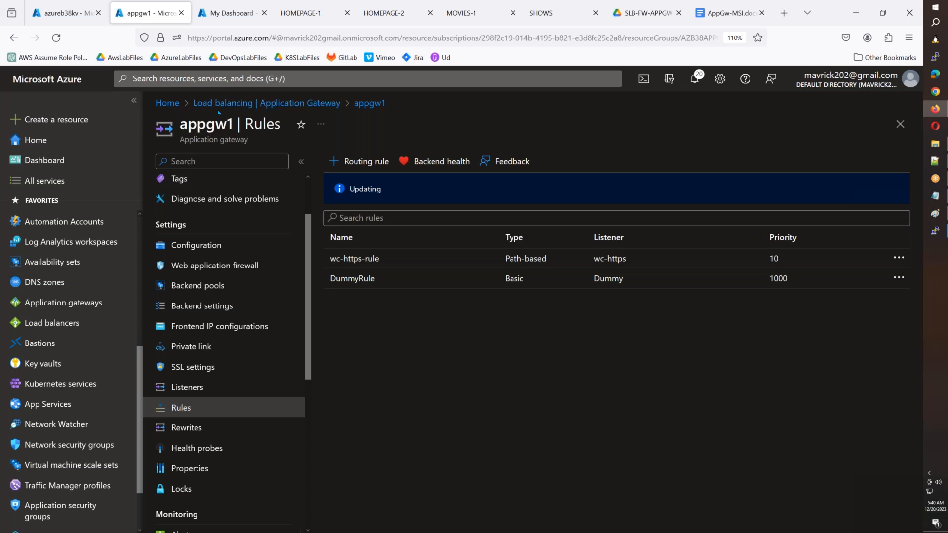
Open the azureb38.xyz DNS zone and copy the IP address of the www A record
click(54, 5)
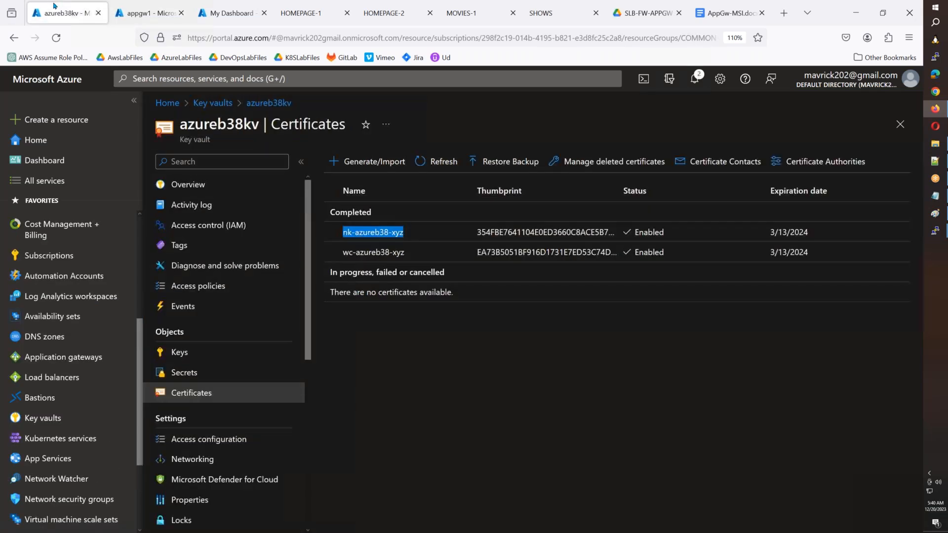
click(59, 338)
click(211, 282)
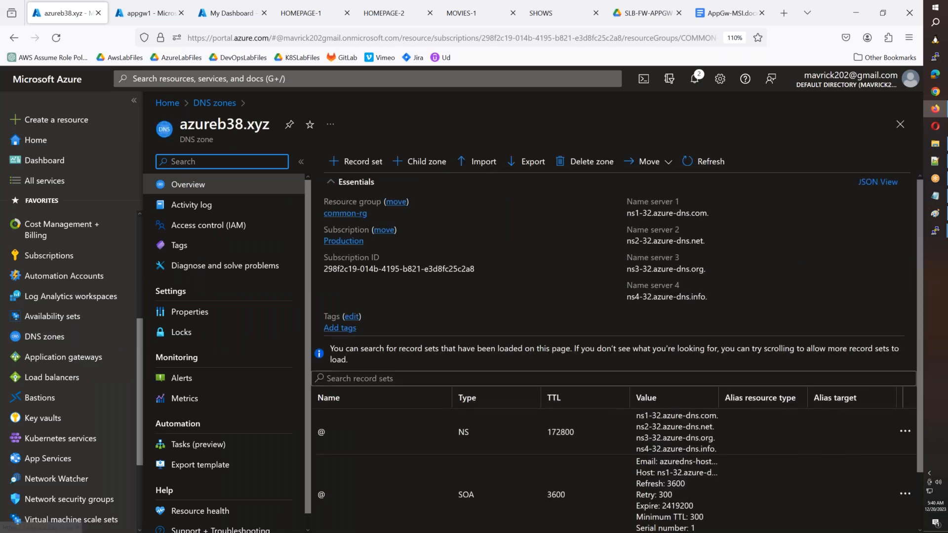
scroll(465, 390, down, 3)
click(360, 163)
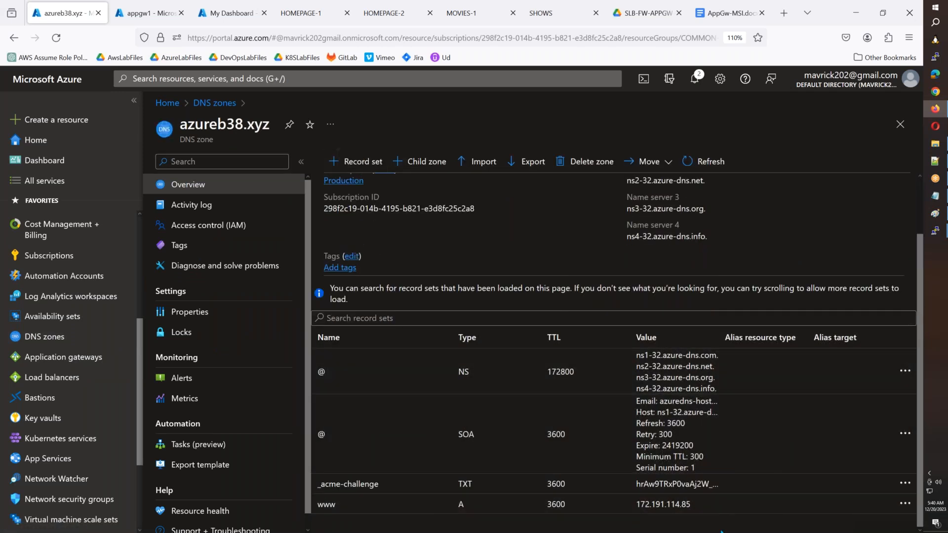
drag(692, 508, 633, 512)
key(ctrl+c)
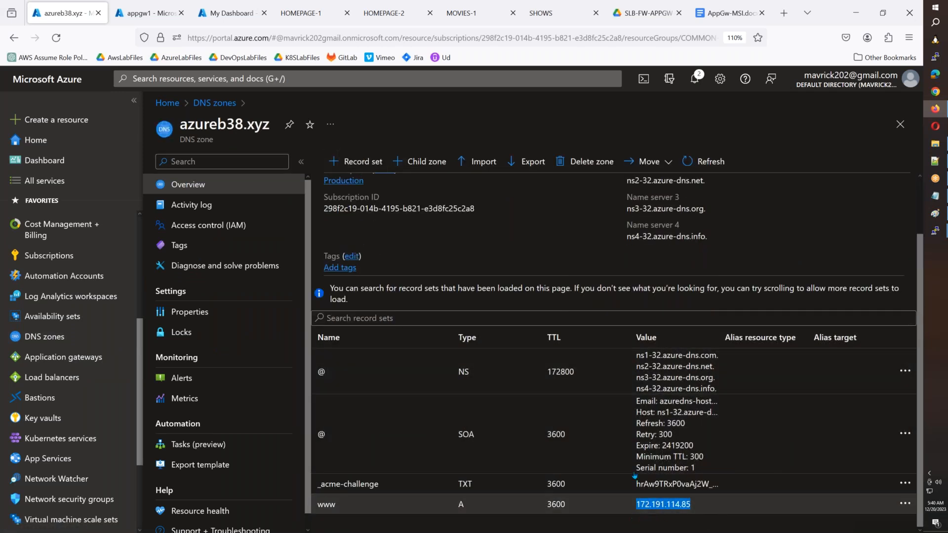
Add an A record set named app with the IP address 172.191.114.85 to the azureb38.xyz zone
click(357, 161)
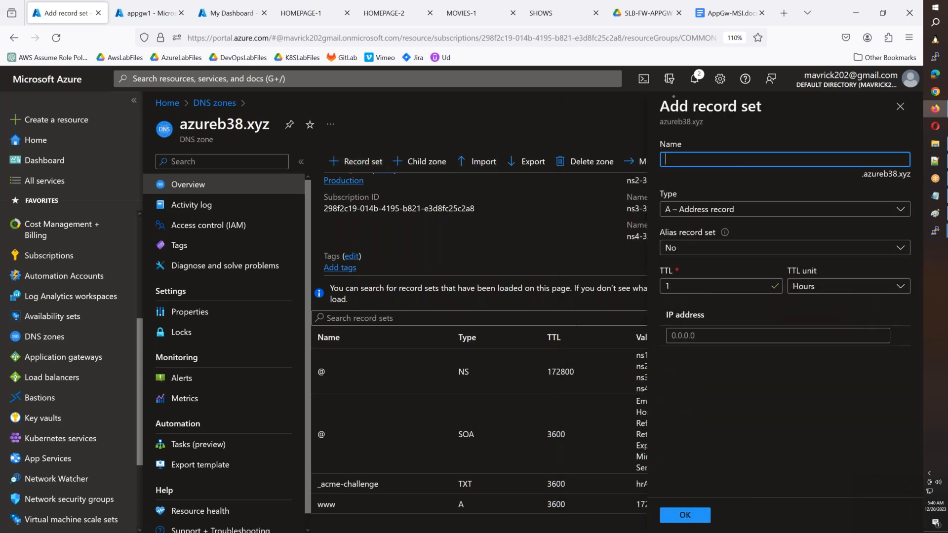
text(app)
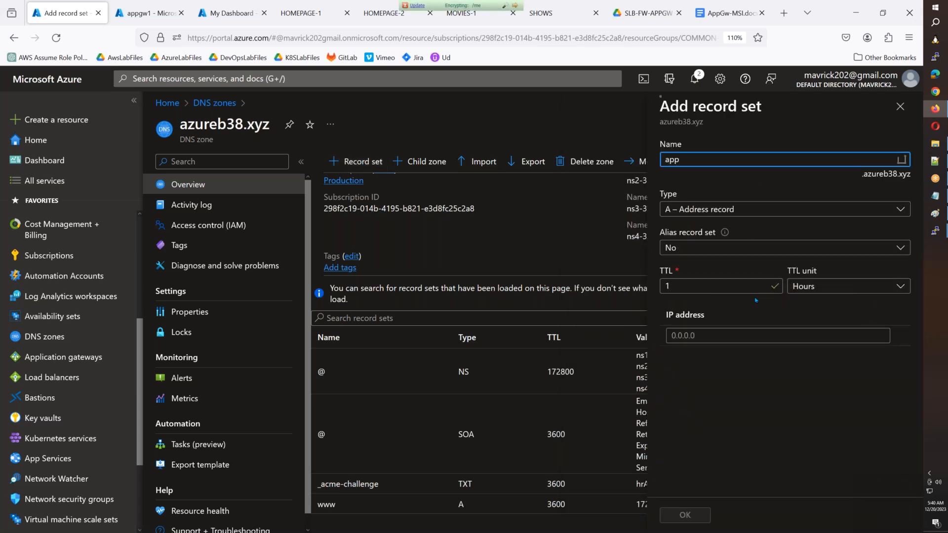
click(701, 337)
key(ctrl+v)
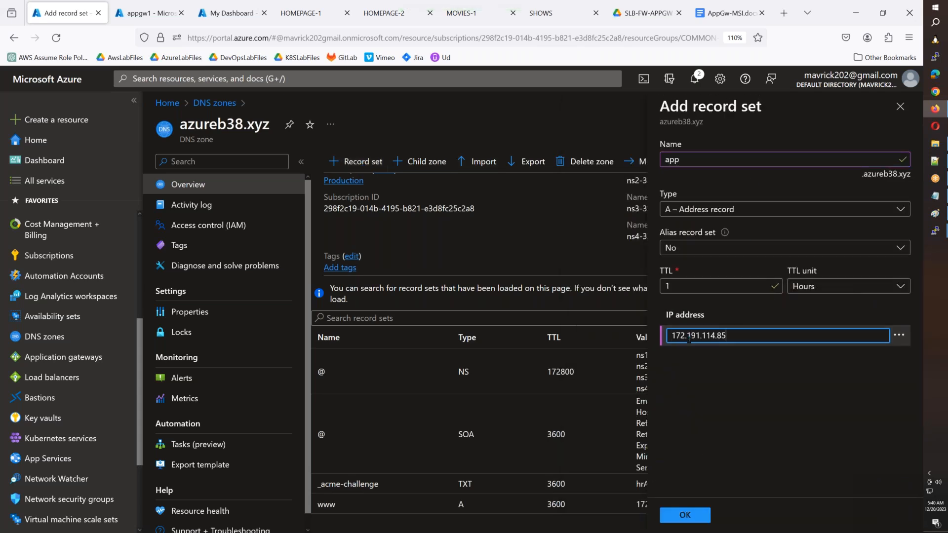
click(684, 514)
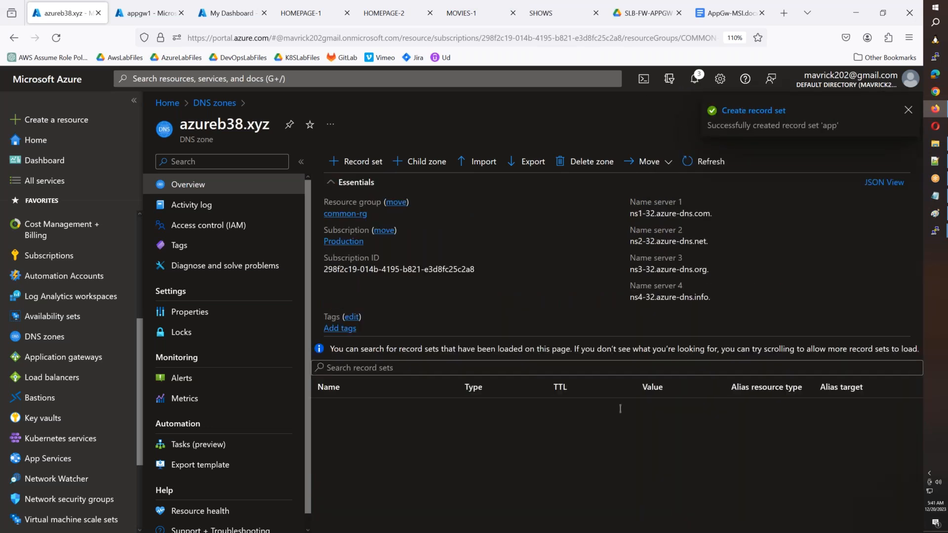
scroll(661, 425, down, 2)
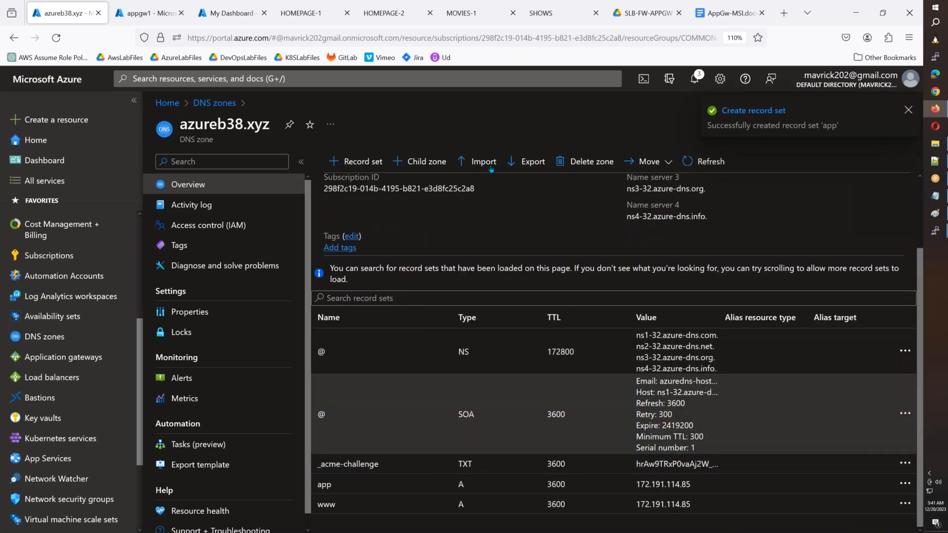
Return to appgw1's routing rules, reload the list and copy the name of the wc-https-rule rule
click(148, 13)
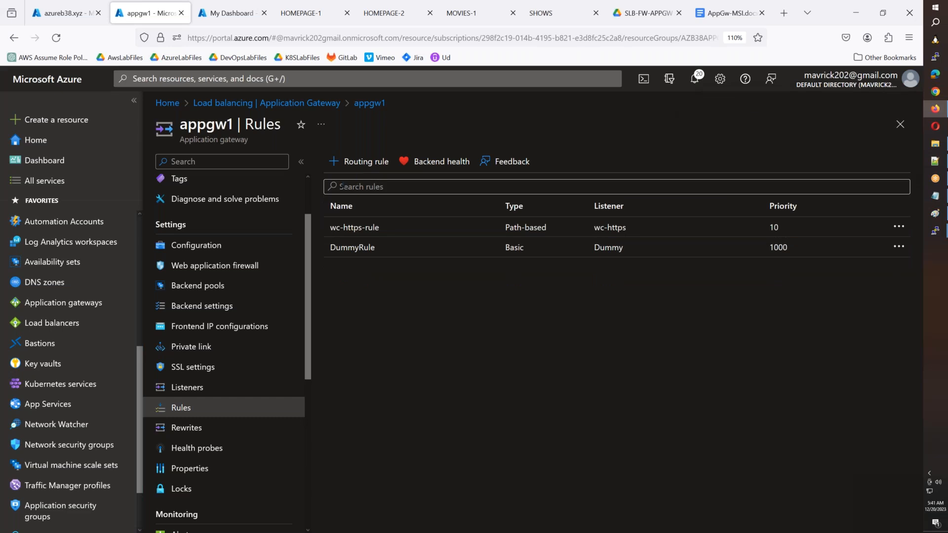
click(63, 42)
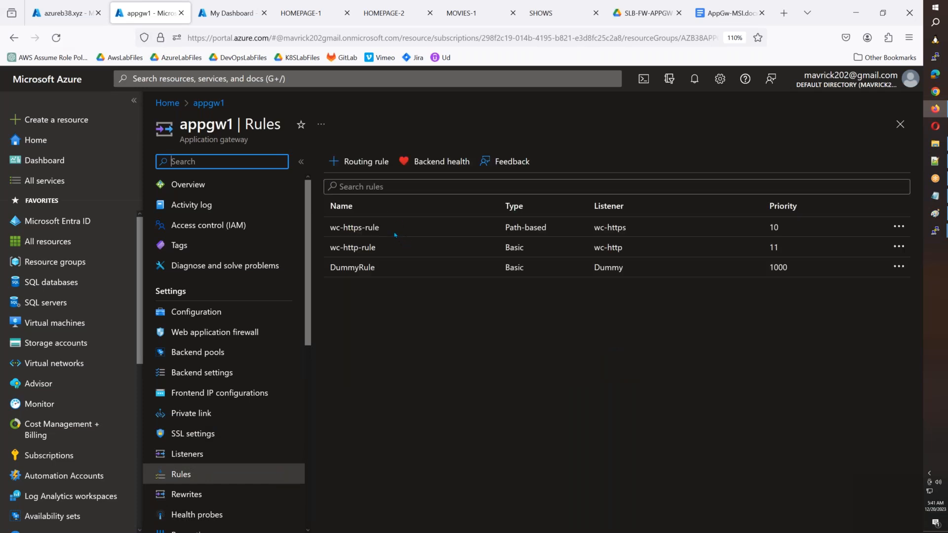
triple_click(364, 229)
key(ctrl+c)
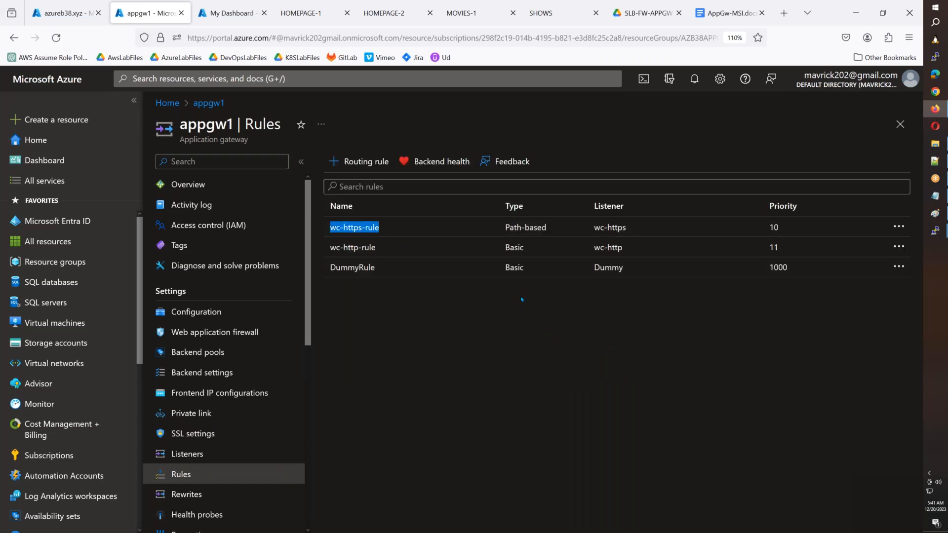
Start a new routing rule named nk-https-rule with priority 20 and the nk-https listener
click(378, 170)
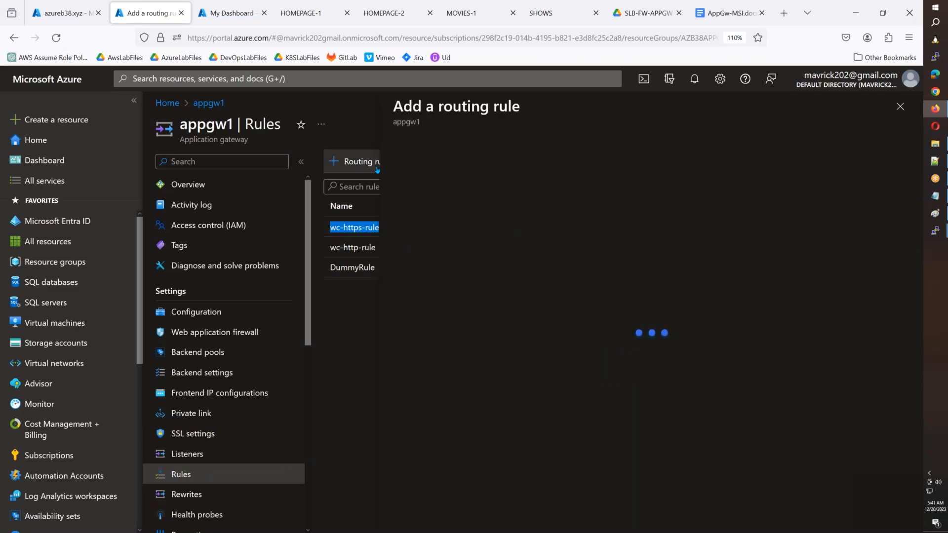
click(569, 187)
key(ctrl+v)
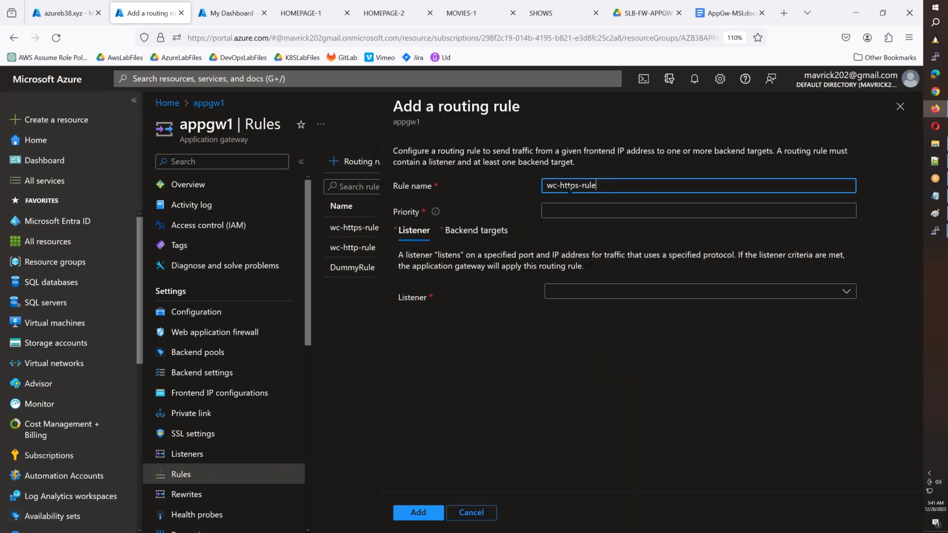
double_click(557, 186)
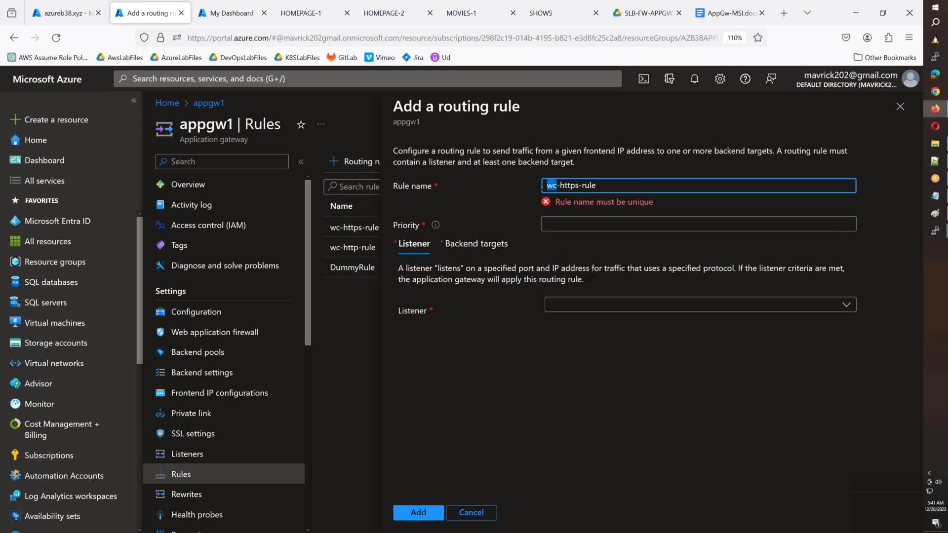
text(nk)
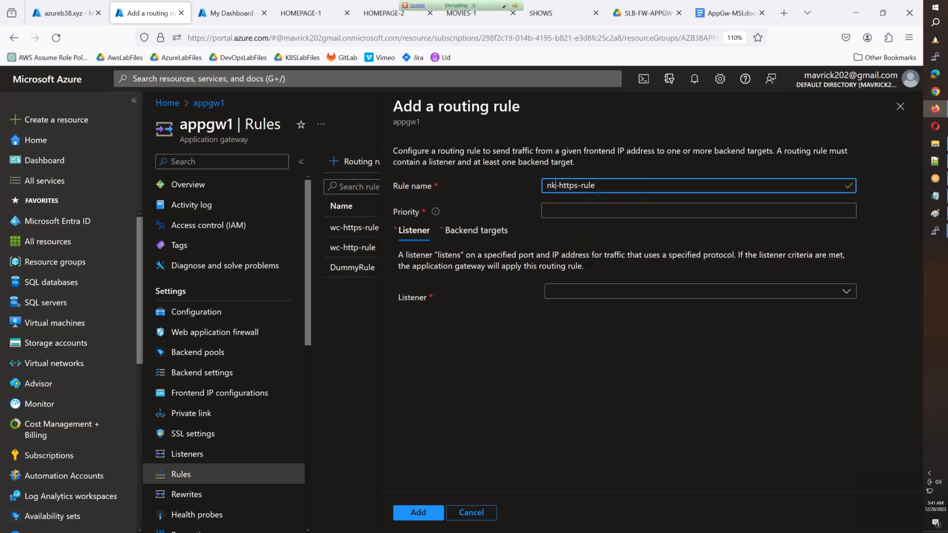
click(604, 215)
text(20)
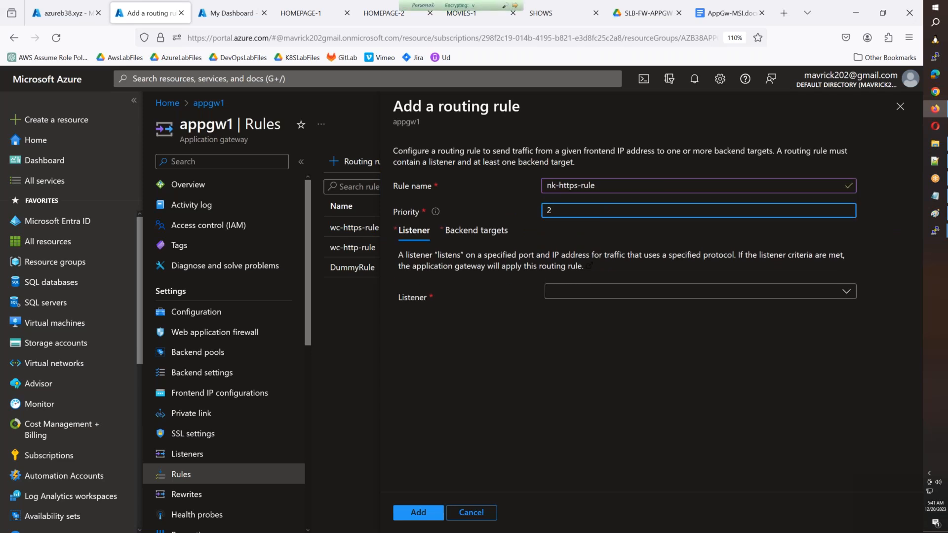
click(607, 293)
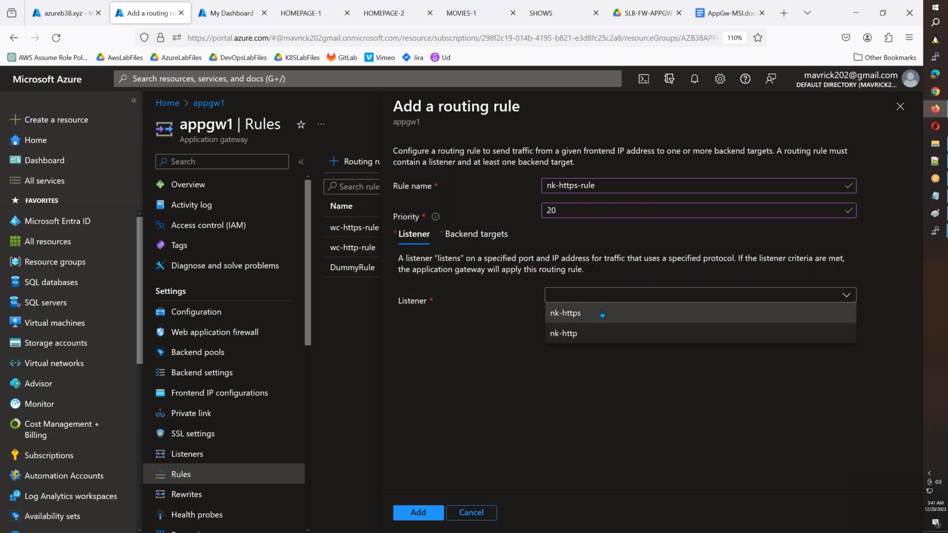
click(612, 313)
Set nk-https-rule's backend target to the HOMEPAGE pool with the HOMEPAGE backend settings
click(498, 237)
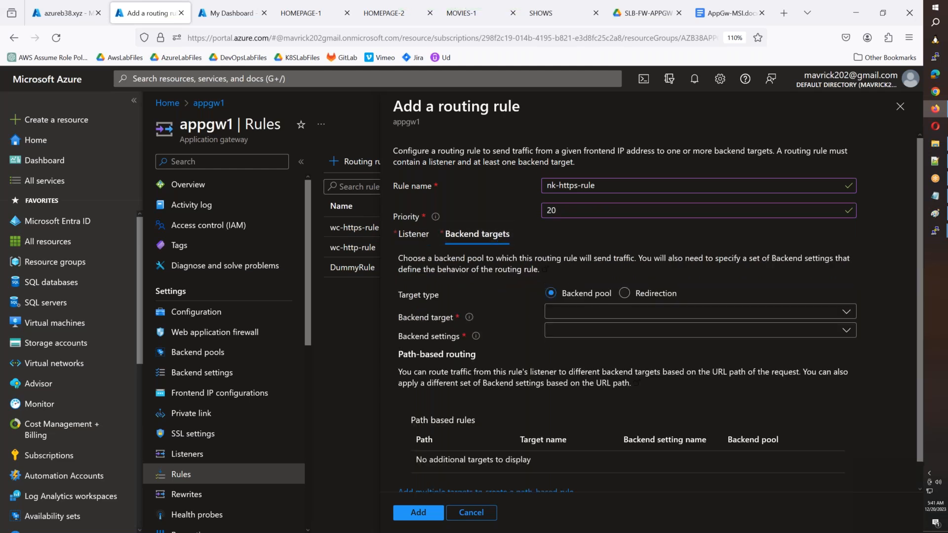
click(595, 311)
click(571, 351)
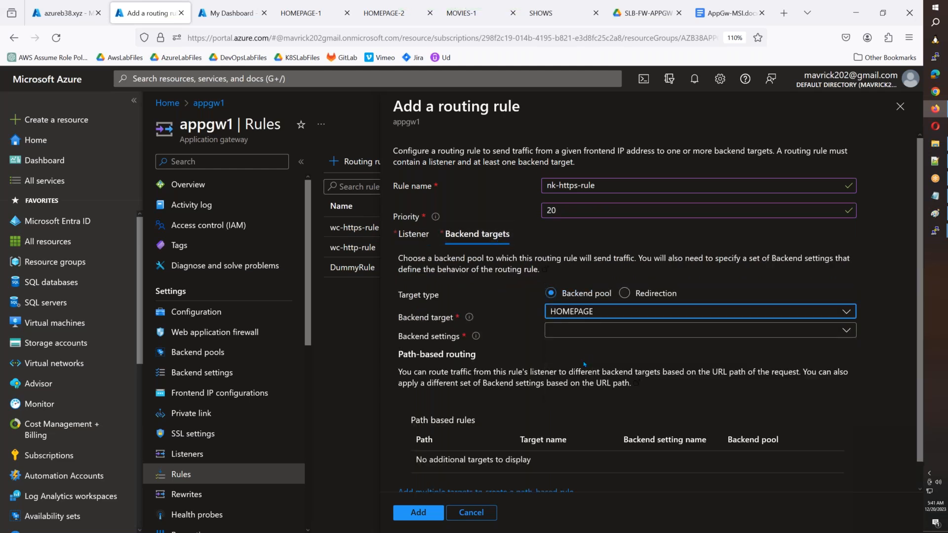
click(617, 330)
click(573, 369)
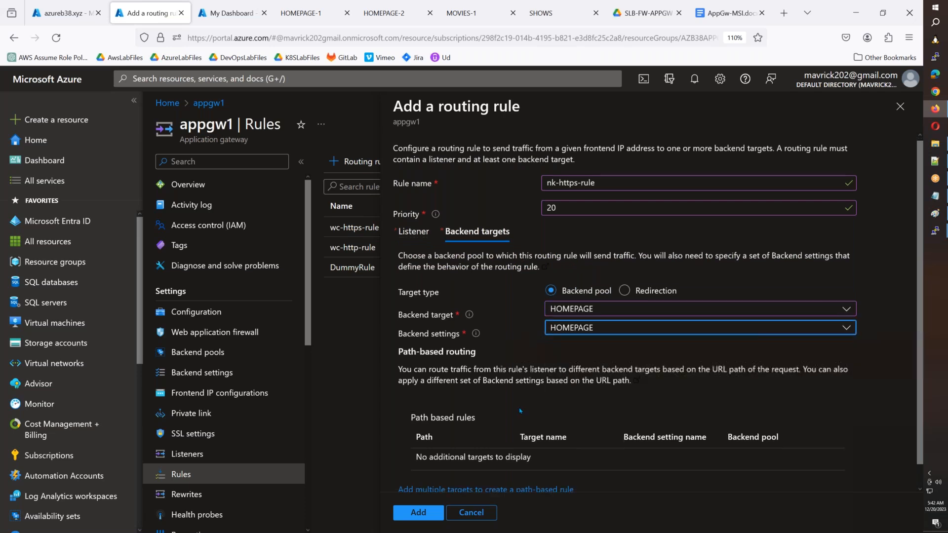
Start a path-based target for nk-https-rule with the path /movies/* and the target name MOVIES
scroll(494, 444, down, 1)
click(478, 470)
click(565, 184)
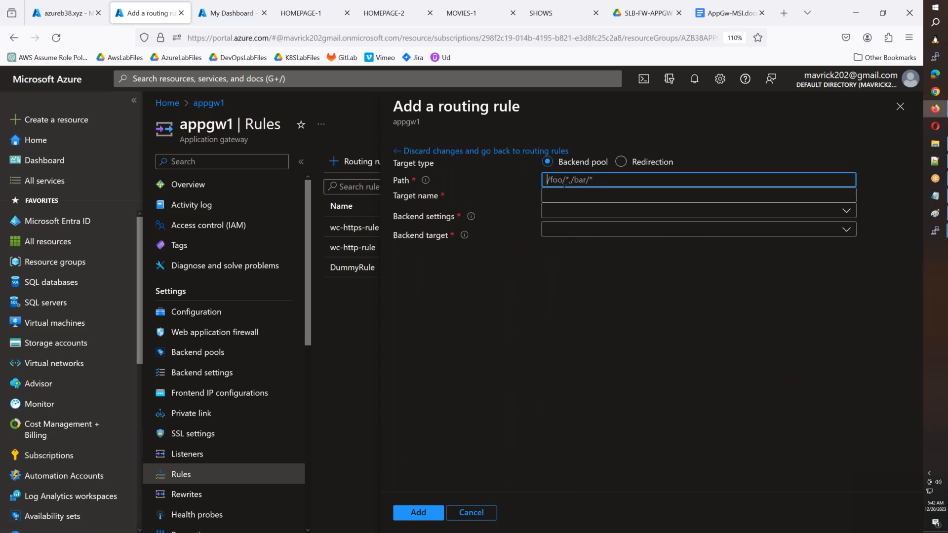
text(/movi)
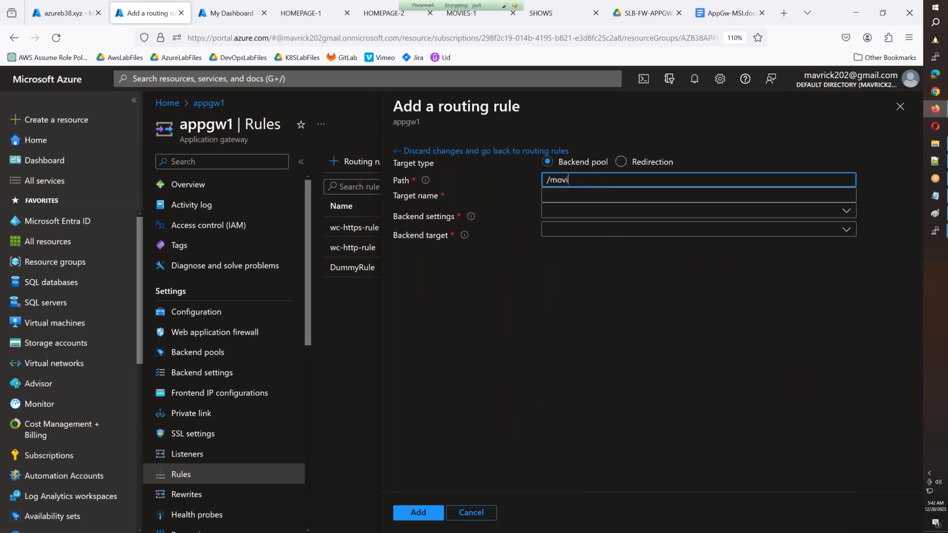
text(es/*)
click(575, 210)
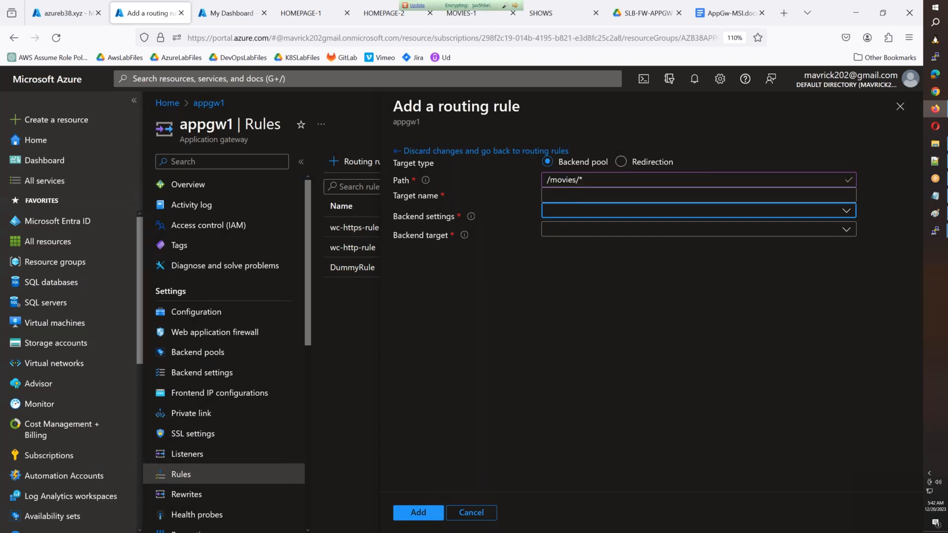
click(576, 198)
text(MOVIES)
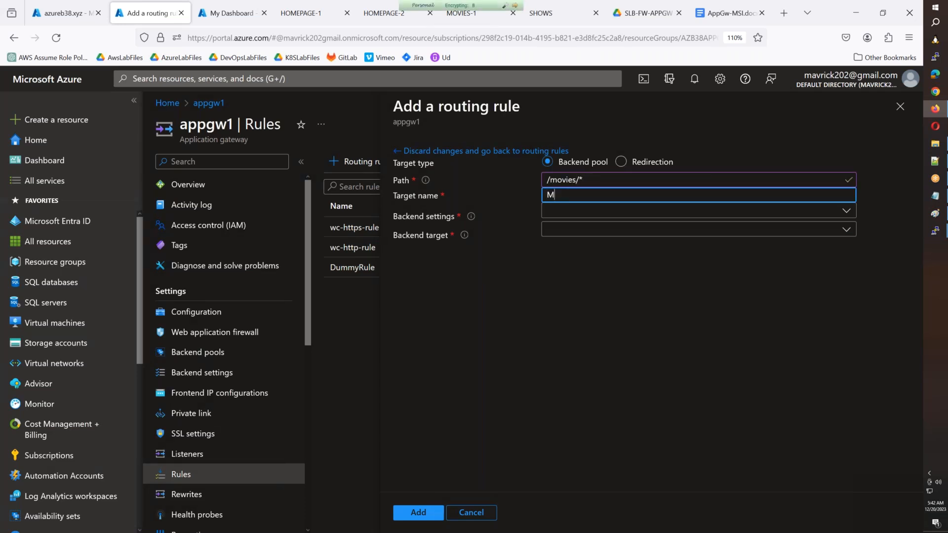
Assign the MOVIES backend settings and MOVIES backend pool to the path-based target, then add it and the routing rule
click(575, 211)
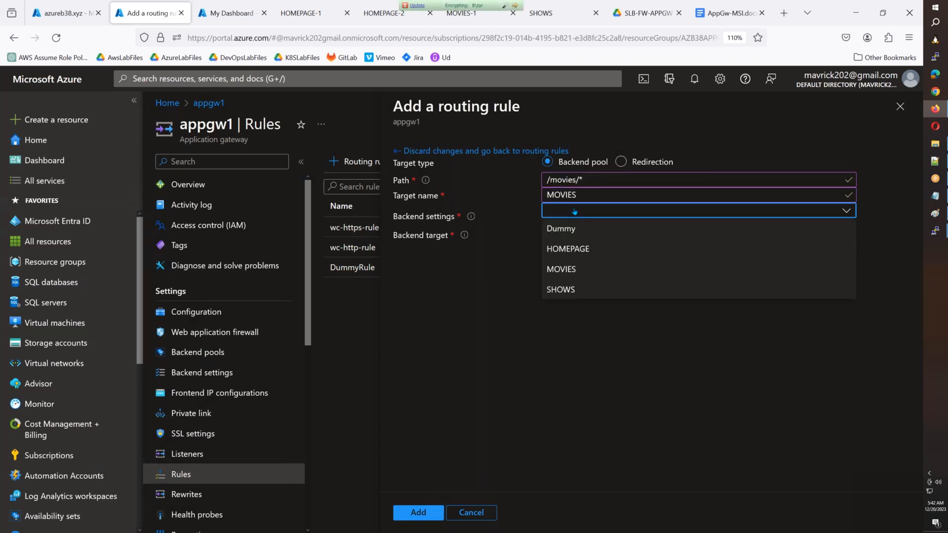
click(572, 269)
click(576, 232)
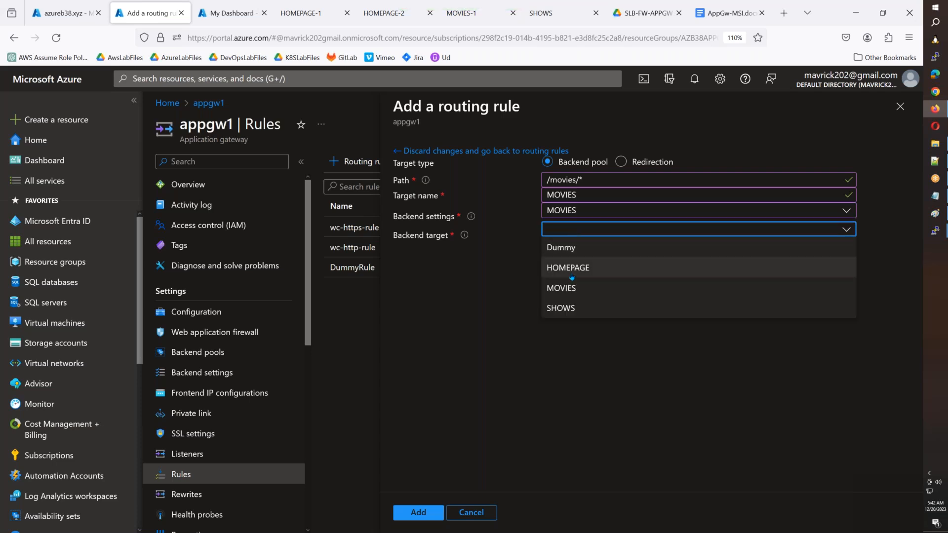
click(573, 288)
click(428, 513)
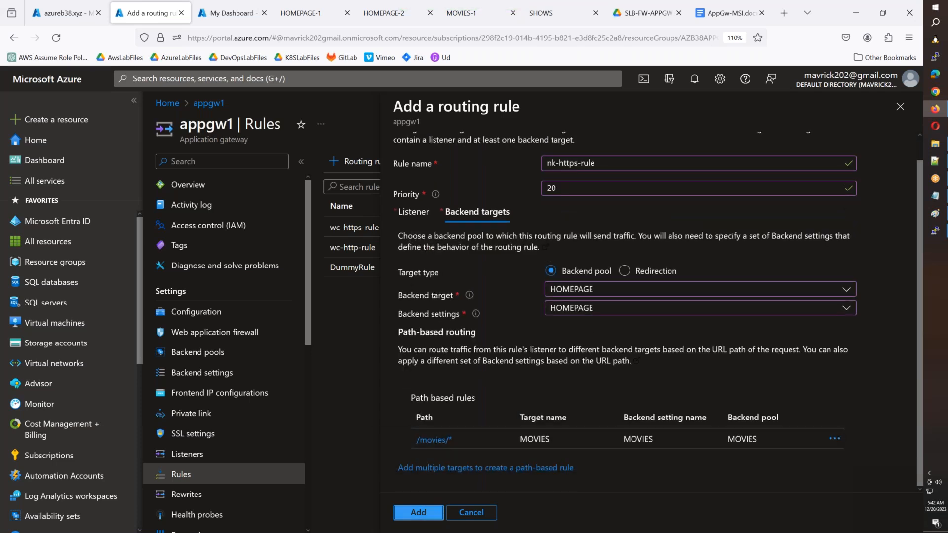
click(419, 513)
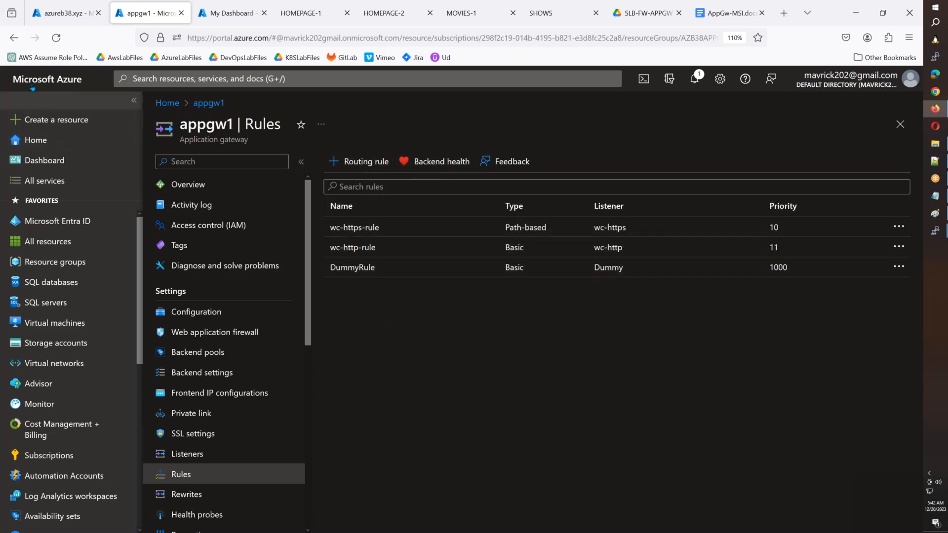
Reload appgw1's routing rules and copy the name of the nk-https-rule rule
click(53, 44)
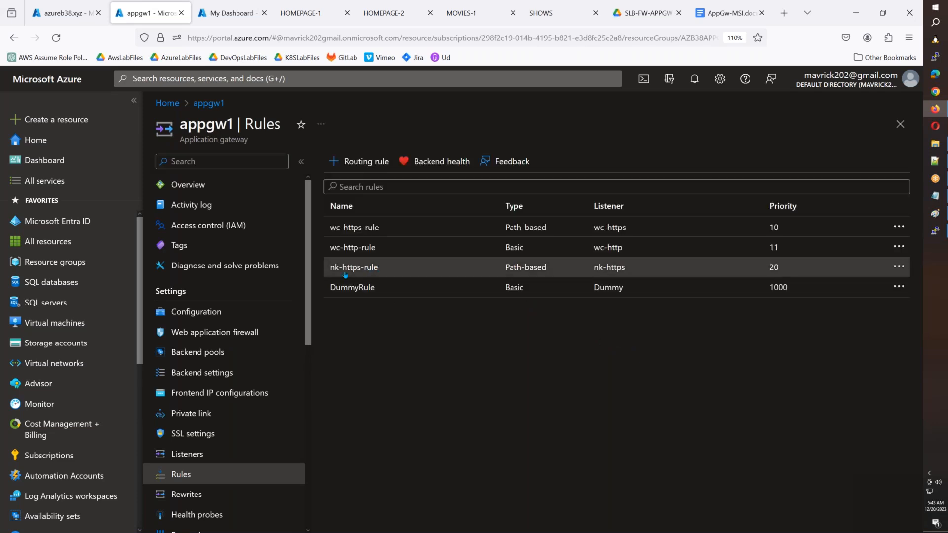
triple_click(380, 268)
key(ctrl+c)
Start a new routing rule named nk-http-rule with priority 21 and the nk-http listener
click(359, 161)
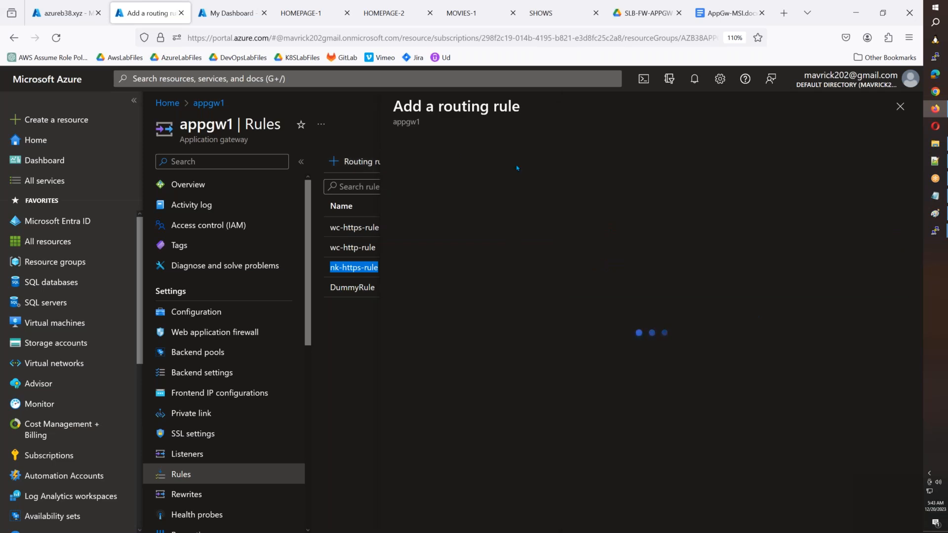
key(ctrl+v)
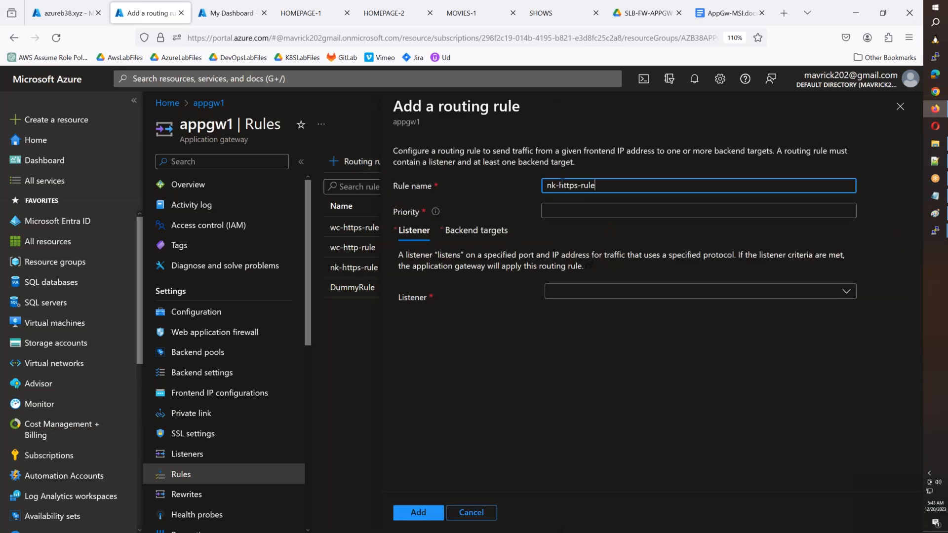
key(BackSpace)
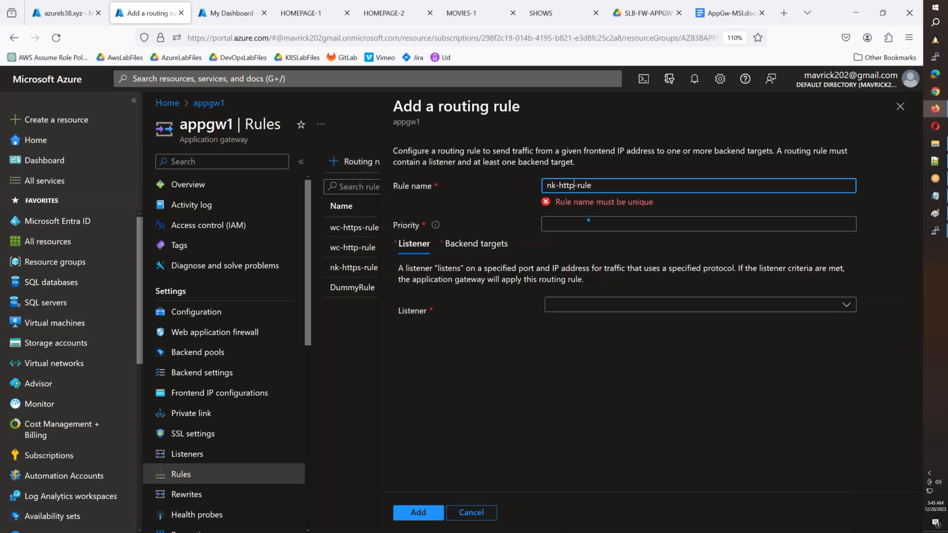
key(Tab)
key(Tab)
text(21)
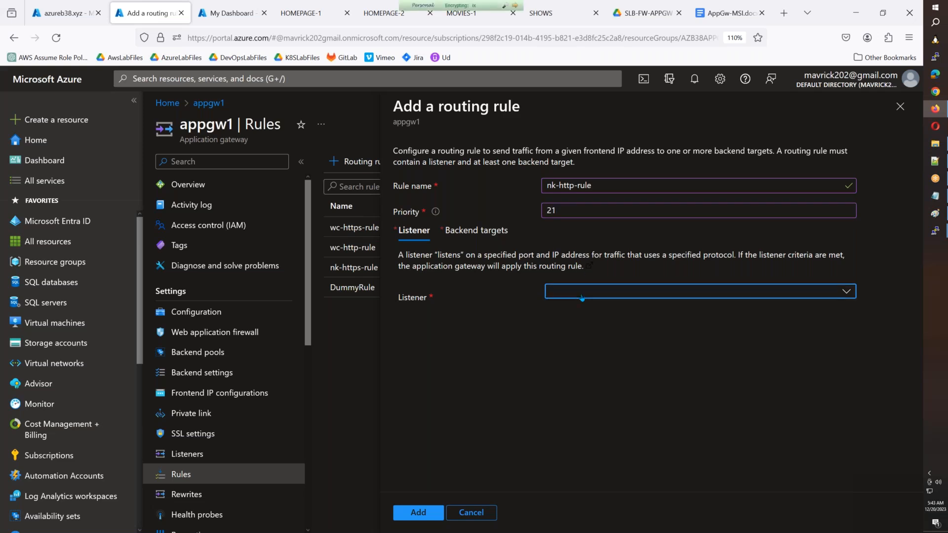
click(582, 293)
click(582, 316)
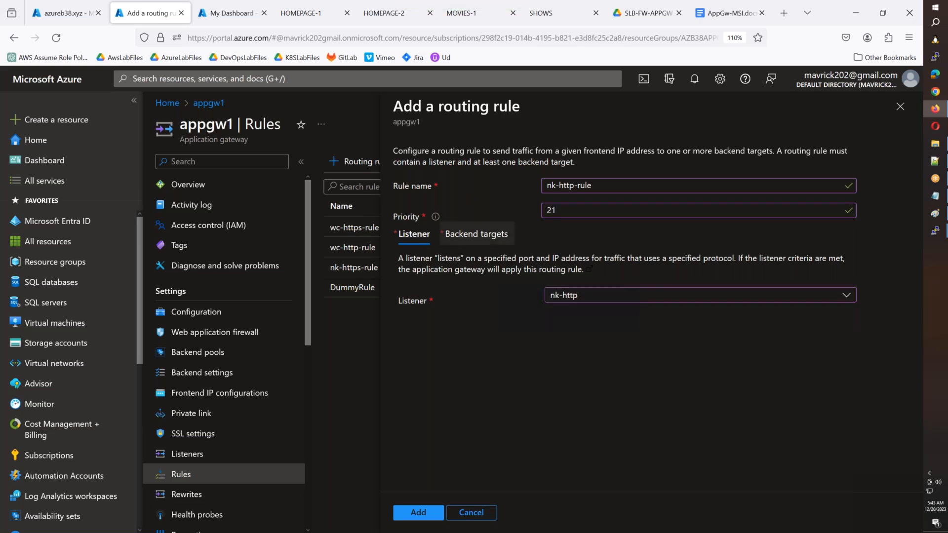
Set nk-http-rule's target to a permanent redirection to the nk-https listener, including query string and path, and add the rule
click(467, 234)
click(625, 293)
click(597, 346)
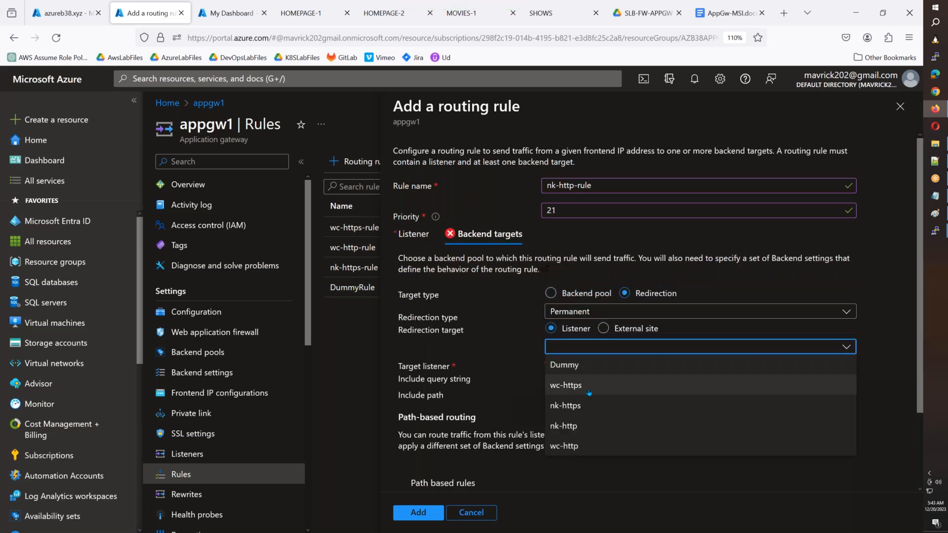
click(573, 406)
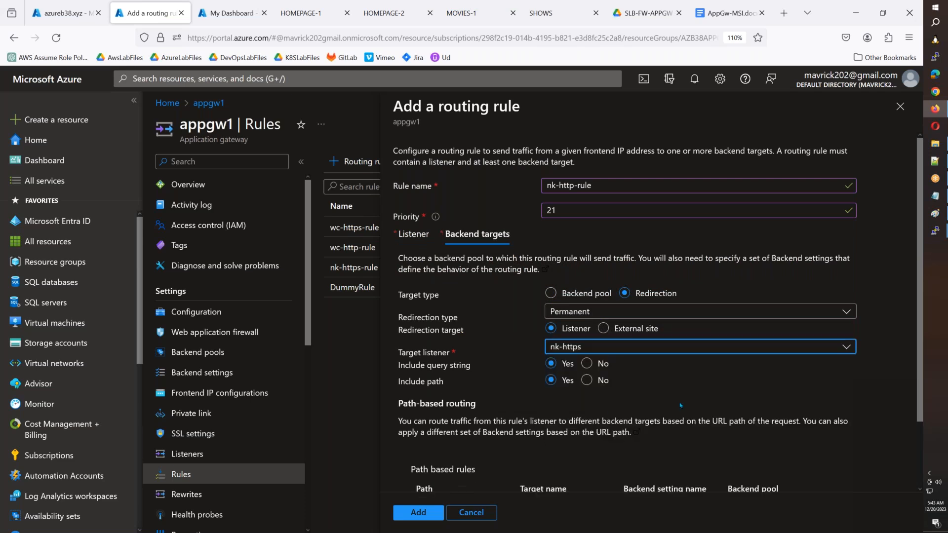
scroll(667, 416, down, 3)
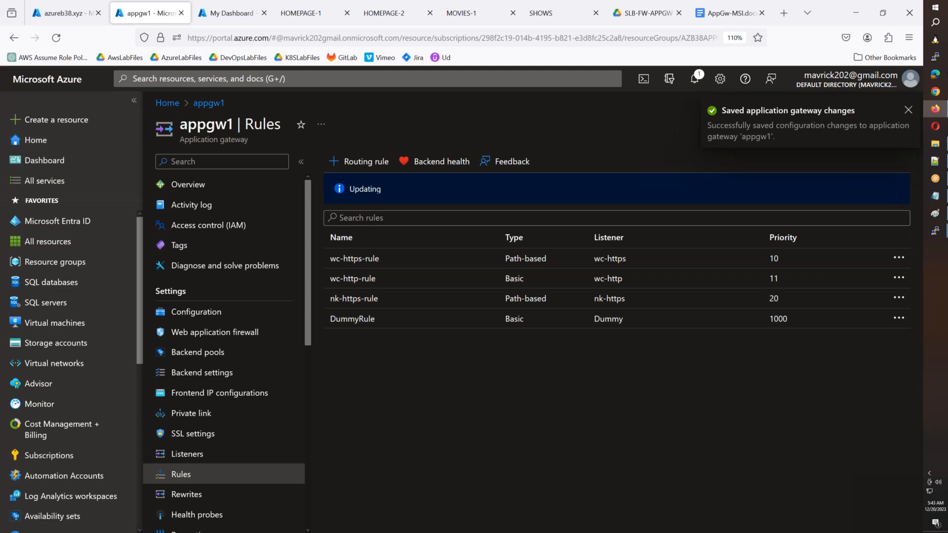
Switch to Microsoft Edge and get a blank tab ready for a web address
click(935, 74)
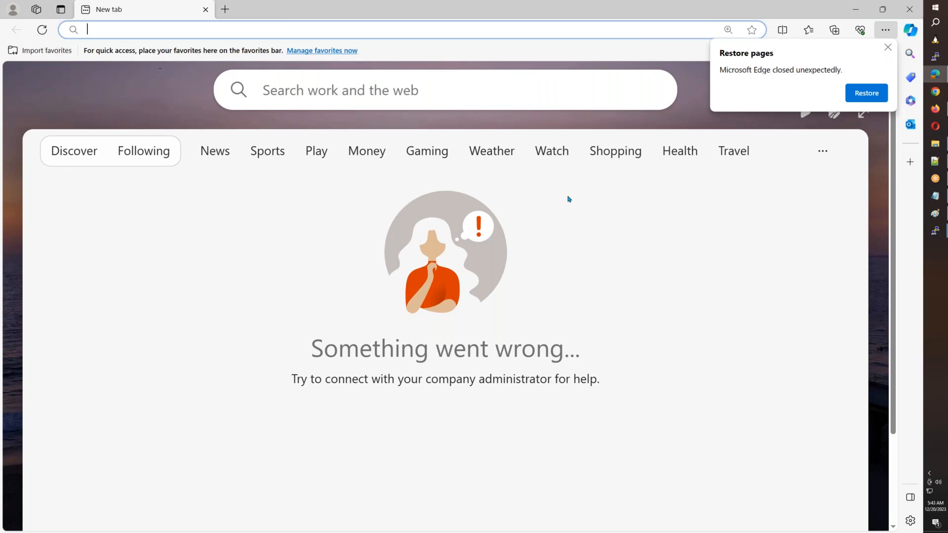
click(143, 35)
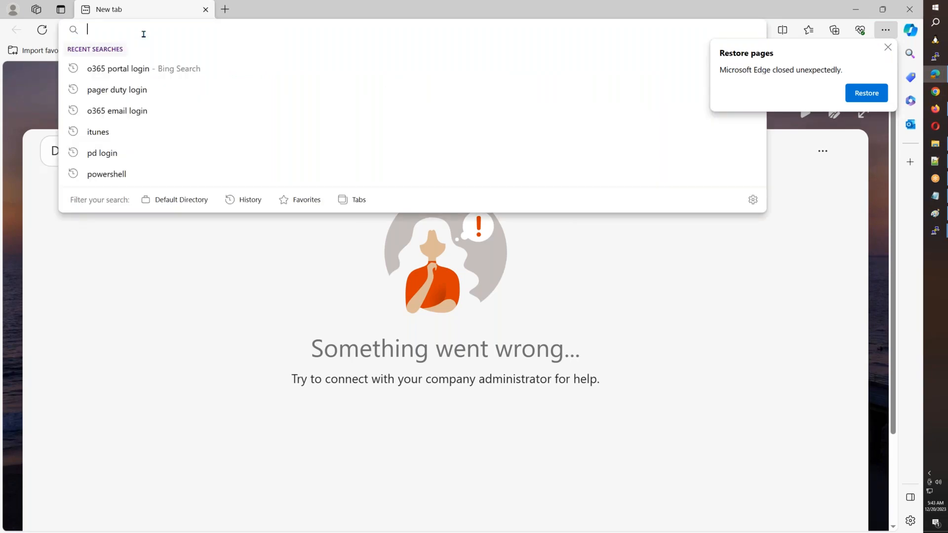
text(azure)
key(BackSpace)
key(BackSpace)
key(BackSpace)
key(BackSpace)
key(BackSpace)
key(BackSpace)
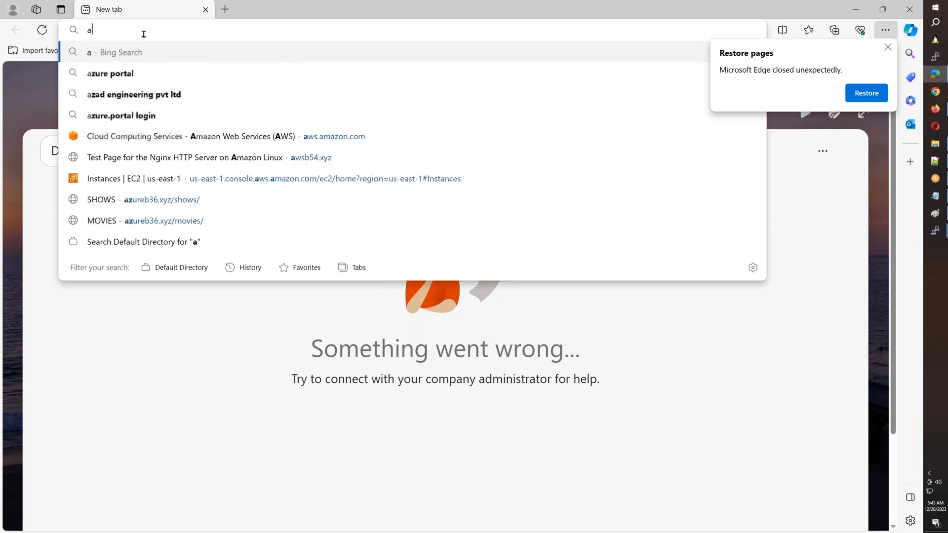
text(http:/)
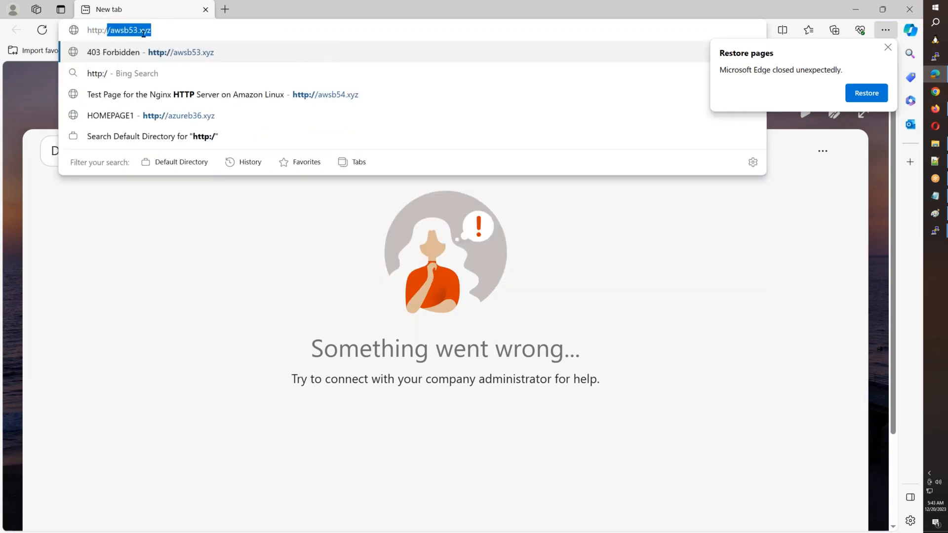
text(/azure)
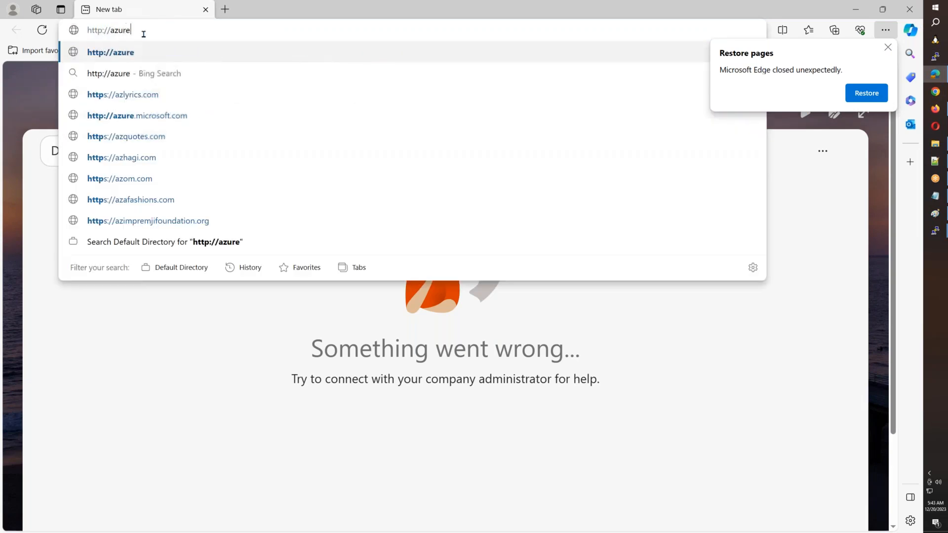
text(b38.xyz)
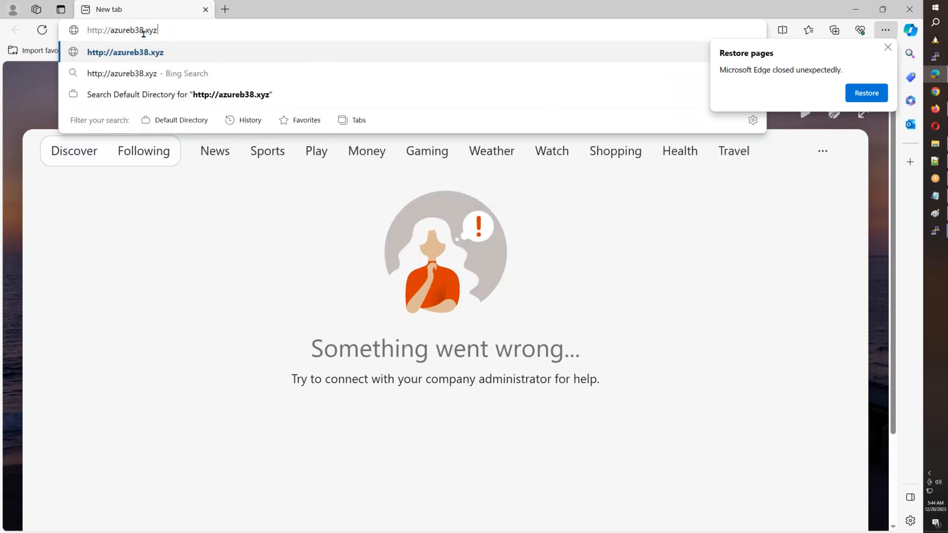
key(Return)
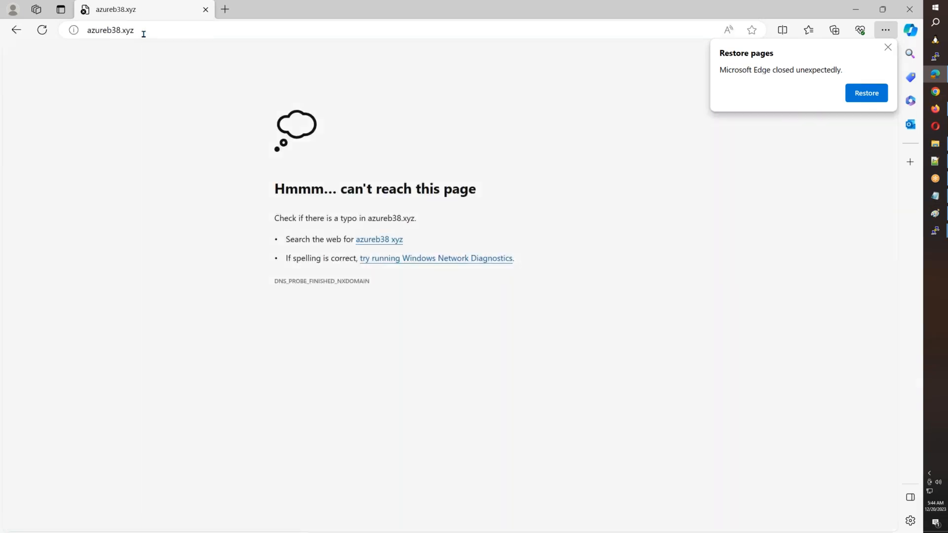
click(143, 33)
key(ctrl+c)
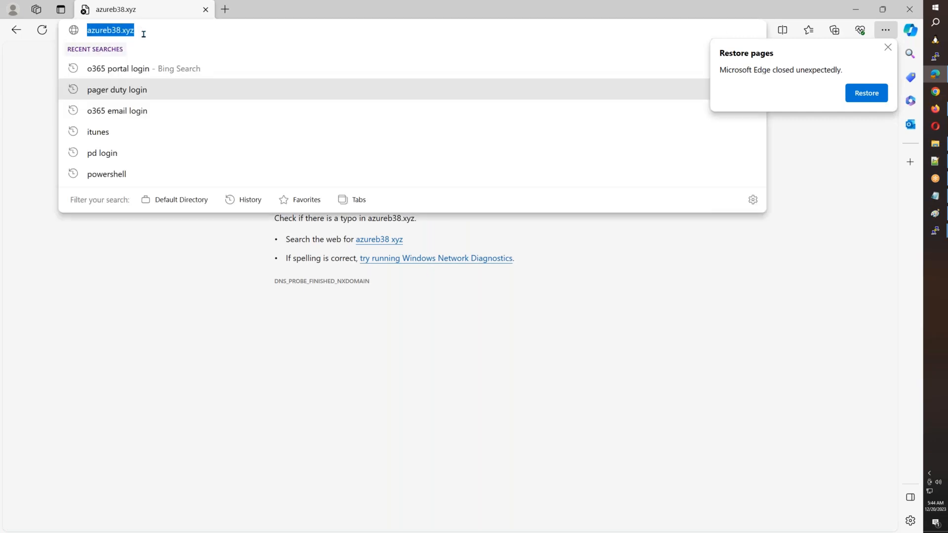
click(223, 11)
key(ctrl+v)
click(106, 29)
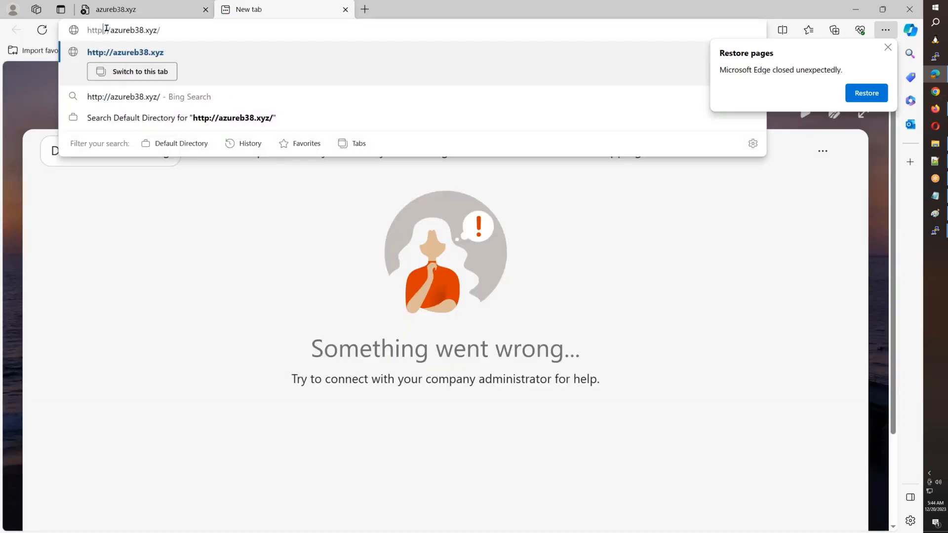
text(s)
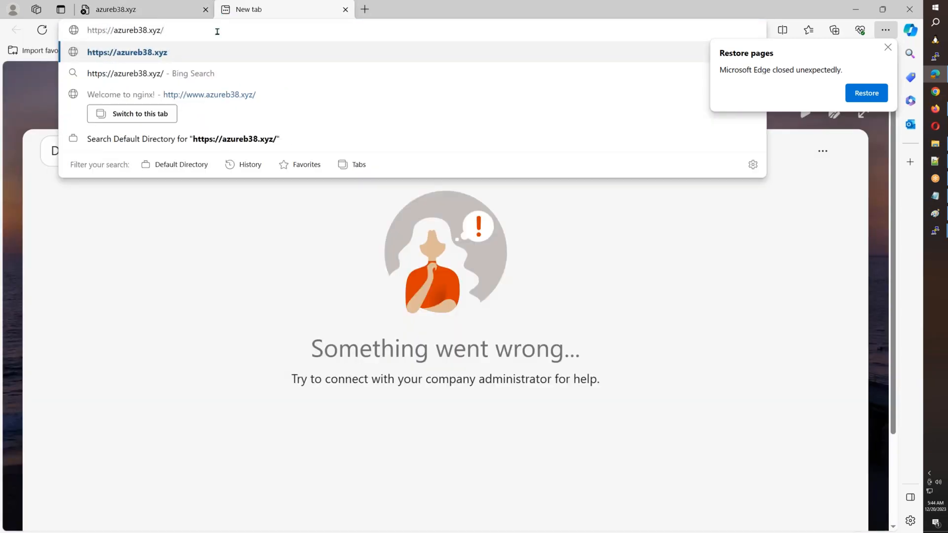
key(Return)
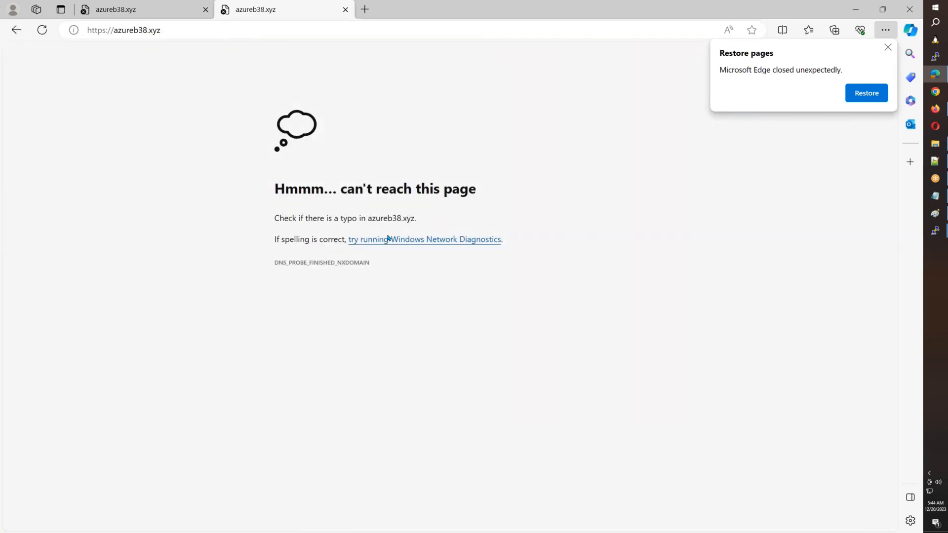
click(365, 9)
key(ctrl+v)
click(112, 31)
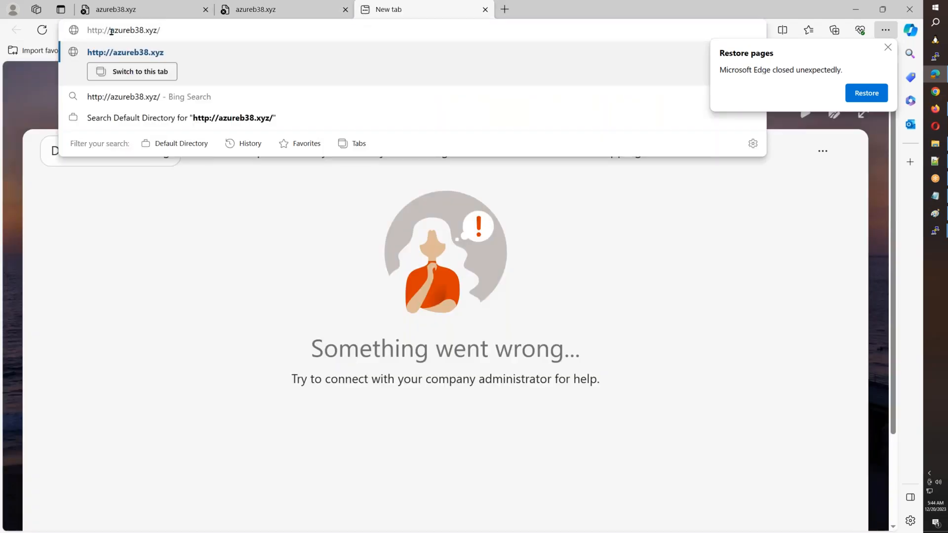
text(www)
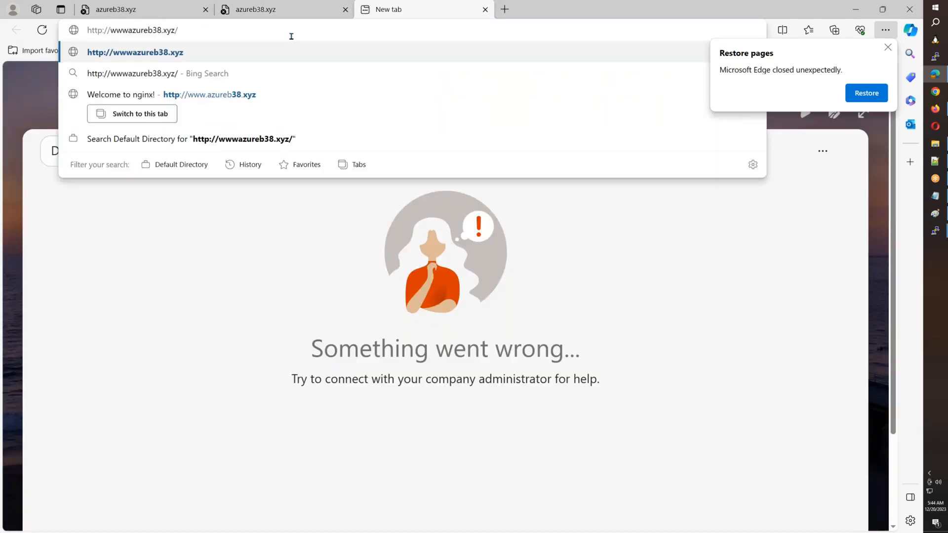
text(.)
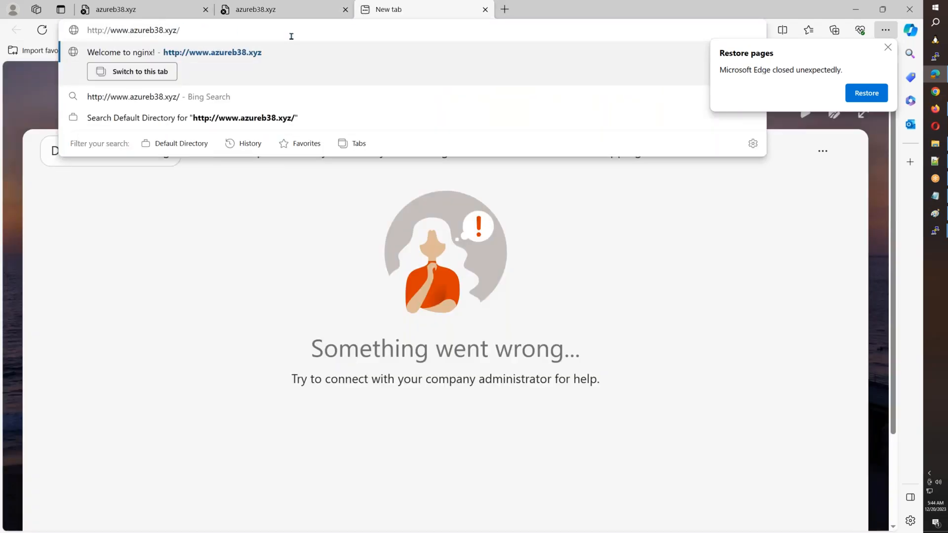
key(Return)
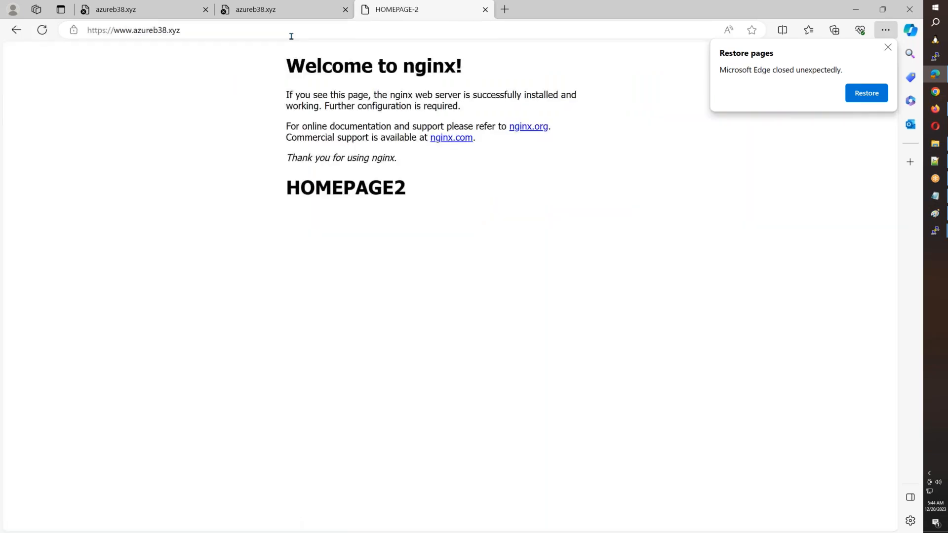
Copy the www site's HTTPS address, load its /movies/ path in a new tab, and load that page once more
click(191, 33)
key(ctrl+c)
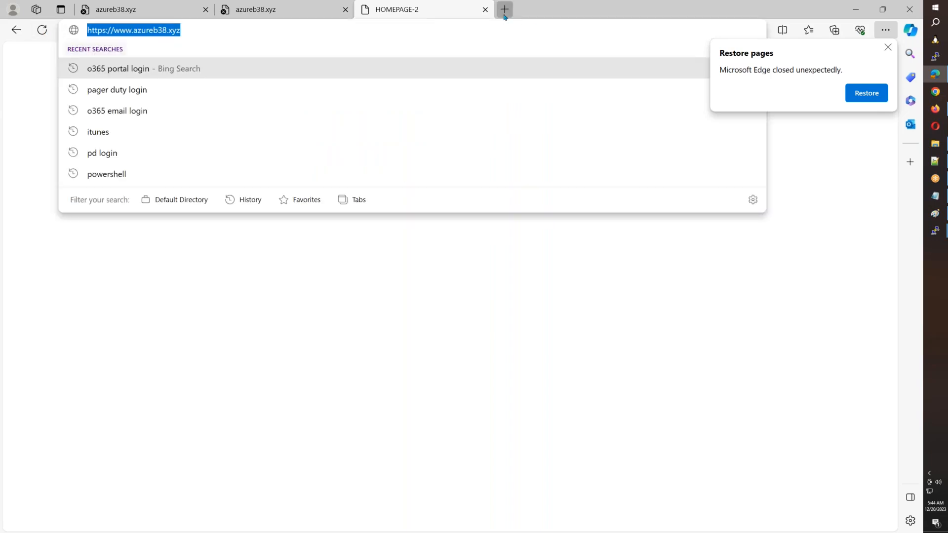
click(504, 9)
key(ctrl+v)
text(mo)
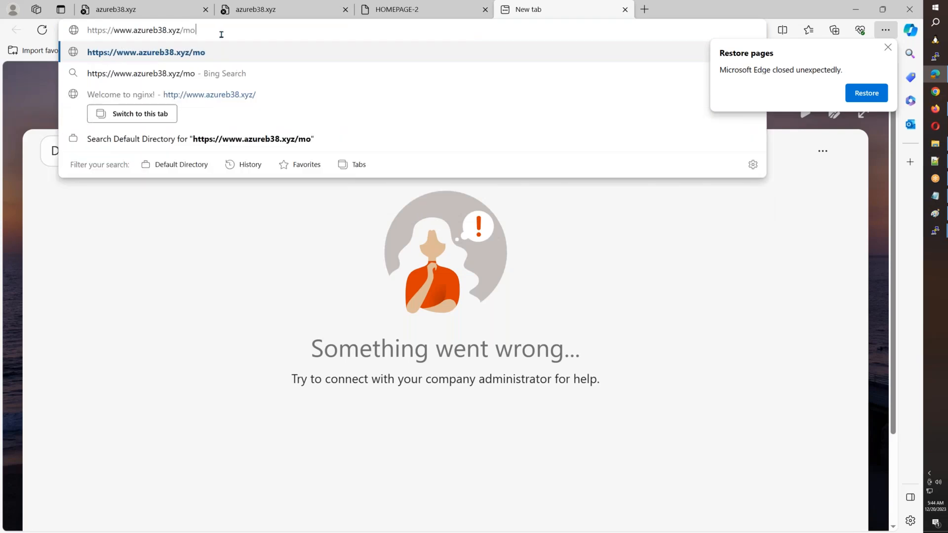
text(vies/)
key(Return)
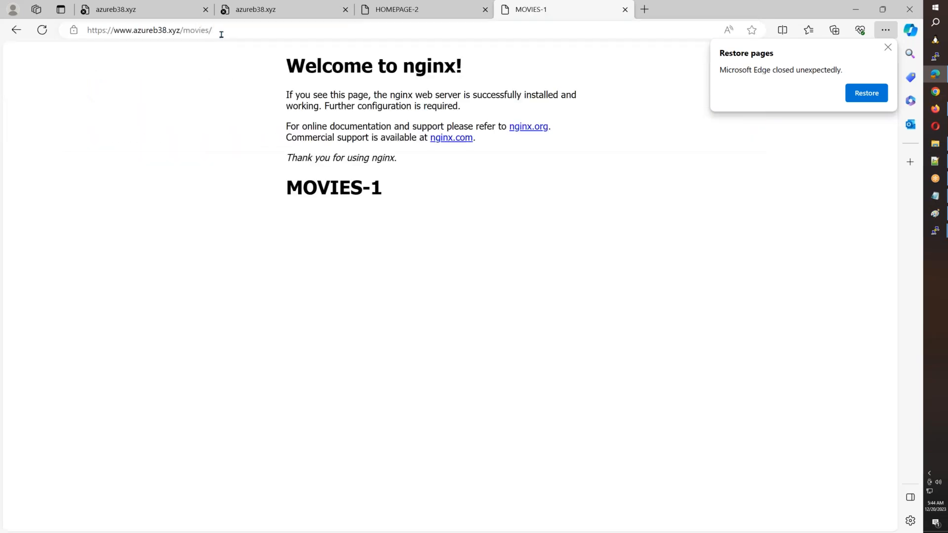
click(107, 31)
click(163, 30)
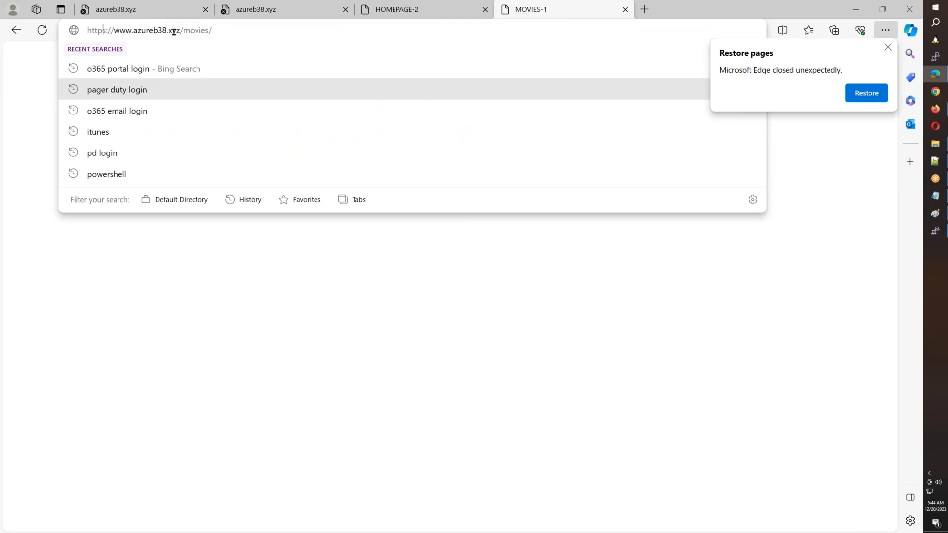
key(Return)
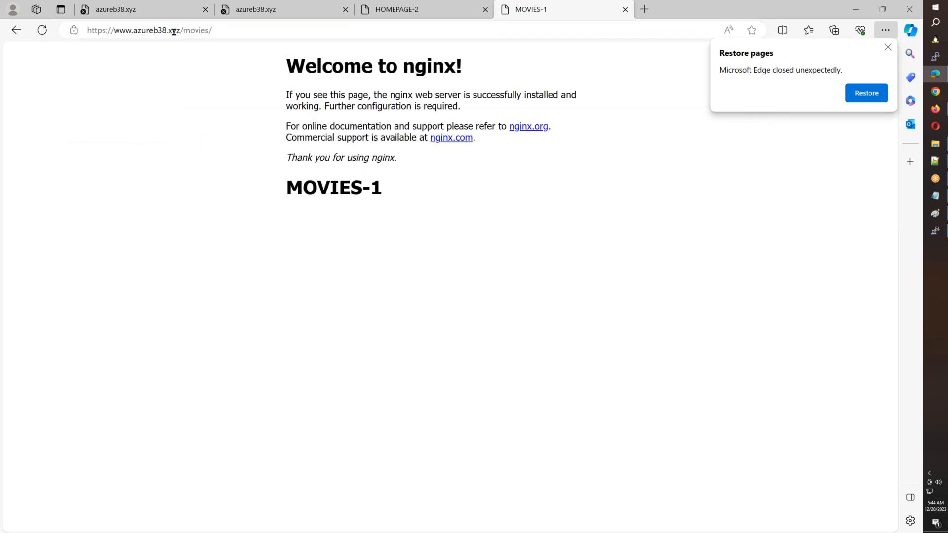
click(644, 11)
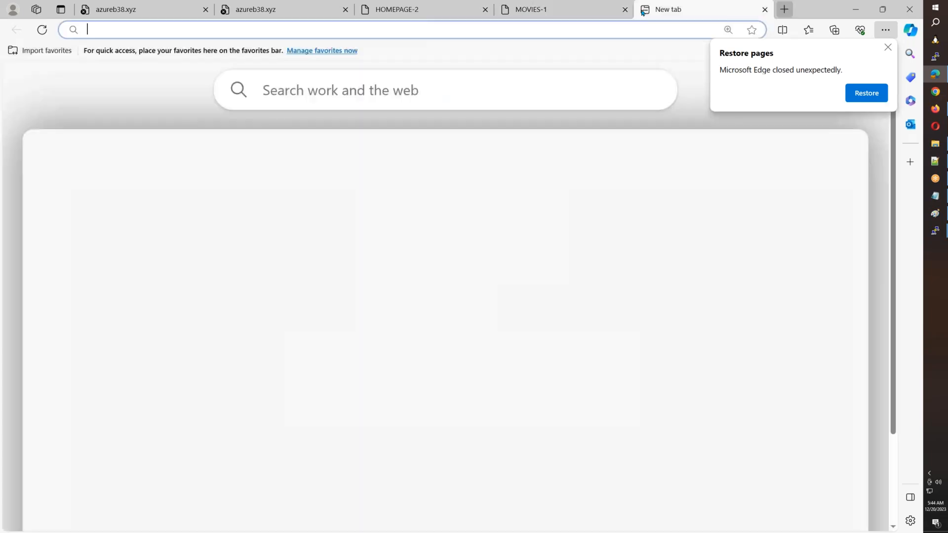
key(ctrl+v)
text(shows/)
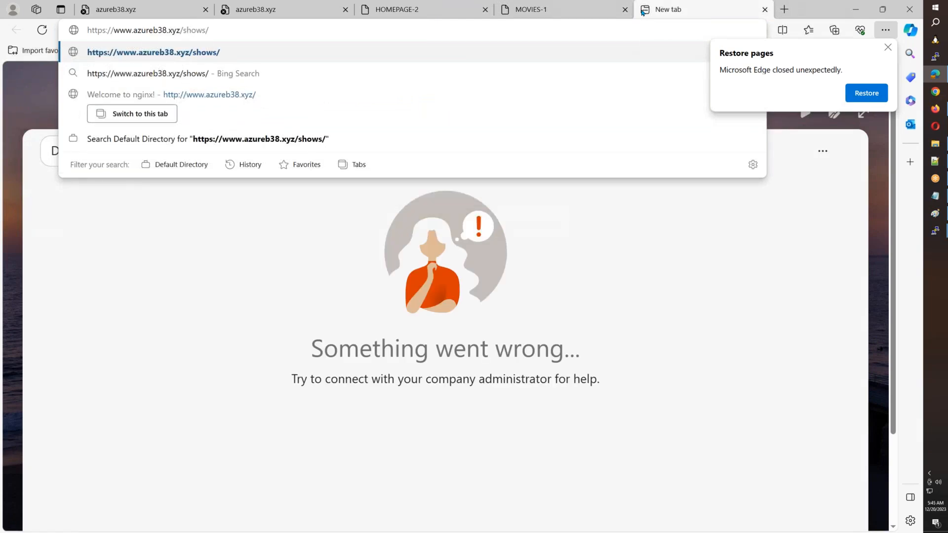
key(BackSpace)
key(Return)
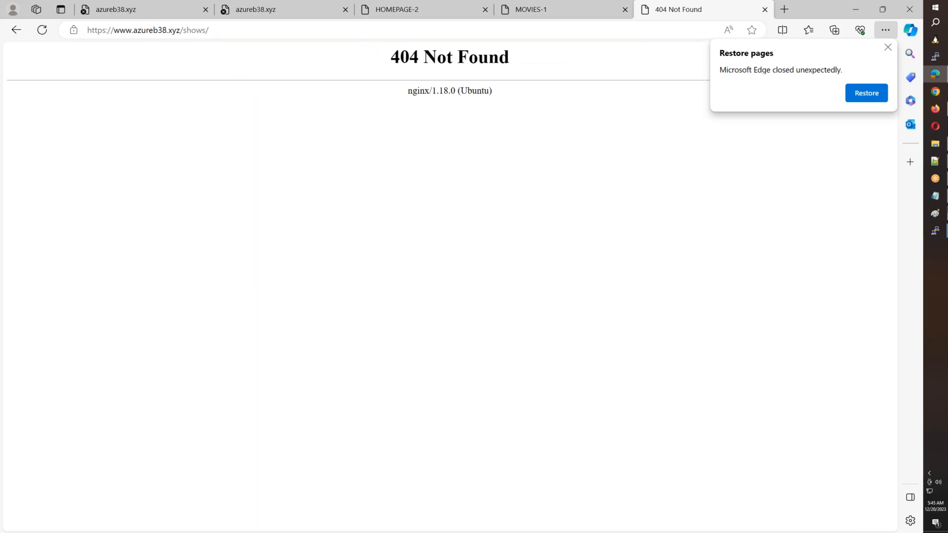
Switch to the SHOWS server's PuTTY terminal and list the shows/ folder's contents with ll
click(942, 234)
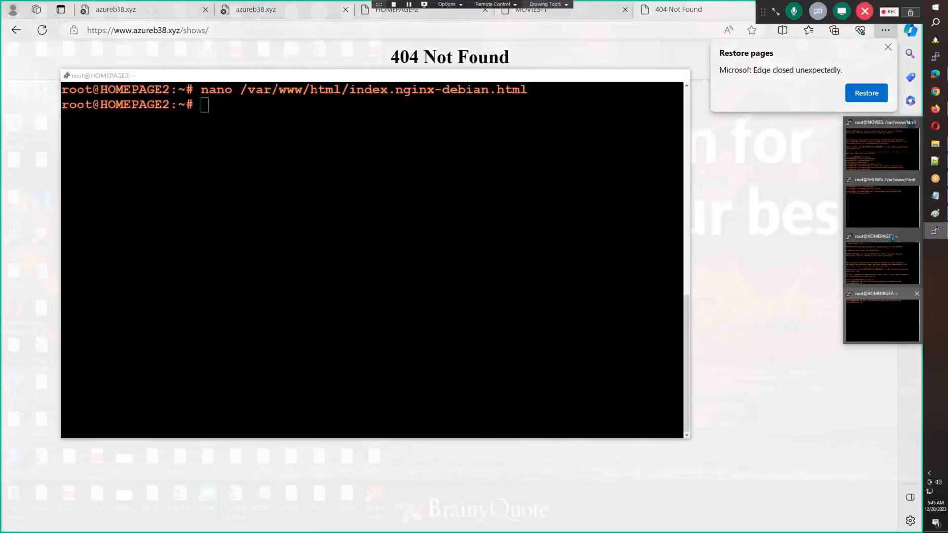
mouse_move(883, 136)
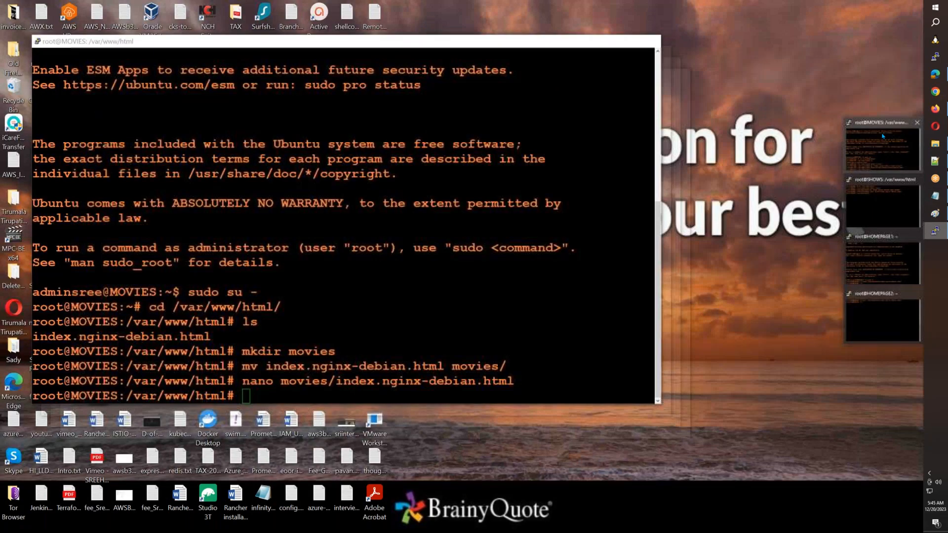
click(882, 193)
text(ll mo)
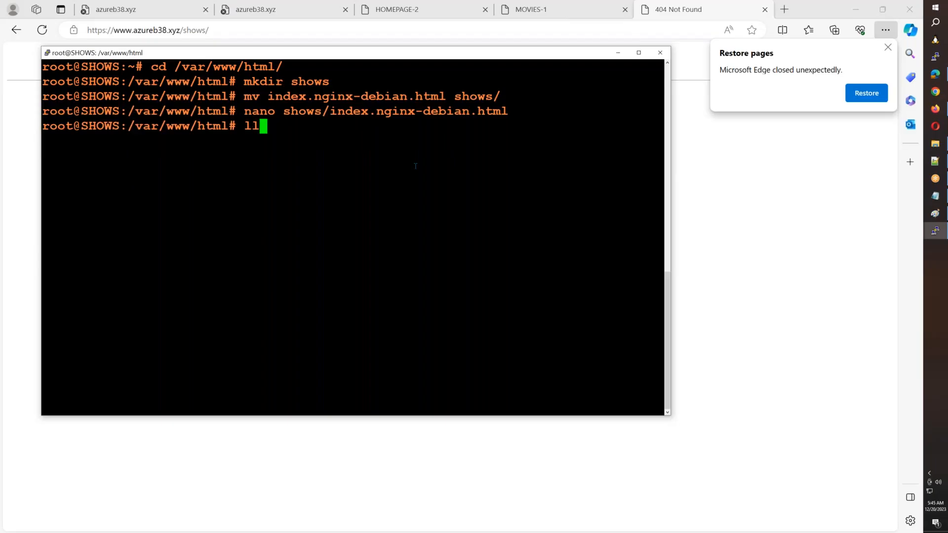
key(BackSpace)
key(BackSpace)
text(shows/)
key(Return)
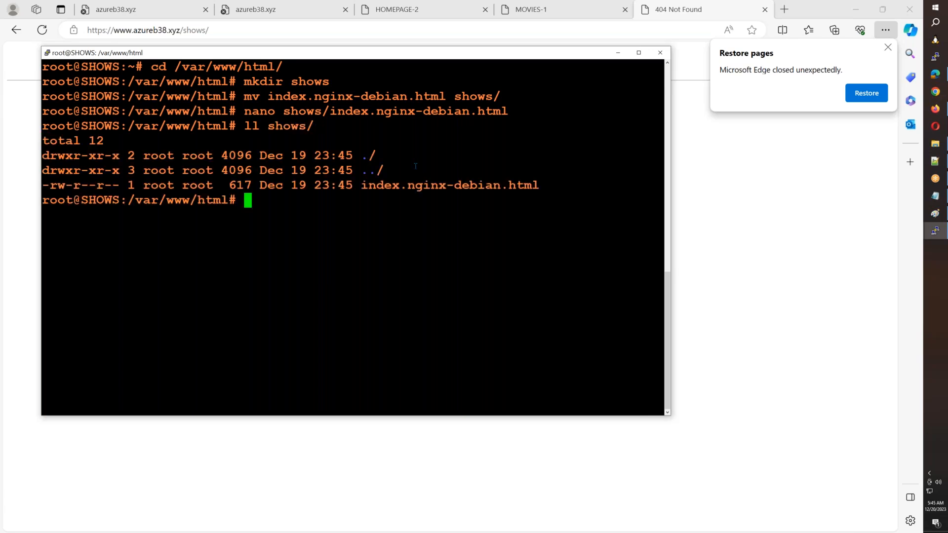
Return to Microsoft Edge, reload the shows, home and movies pages, and highlight shows/ in the failing page's address
key(alt+Tab)
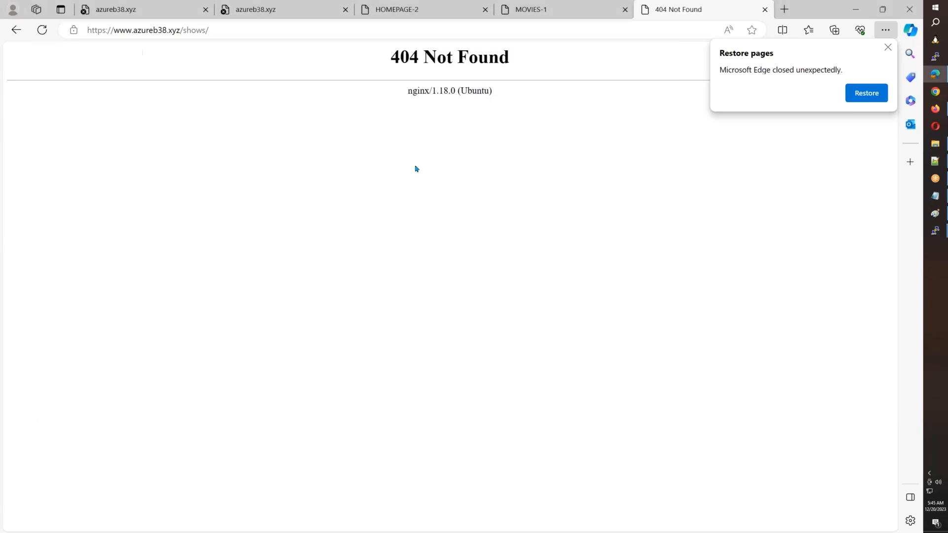
click(42, 31)
click(420, 15)
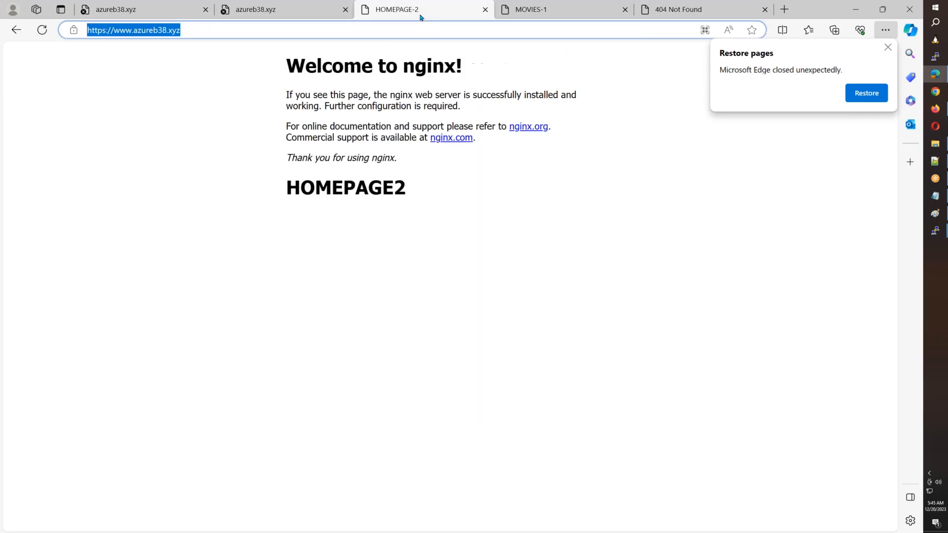
click(50, 35)
click(47, 39)
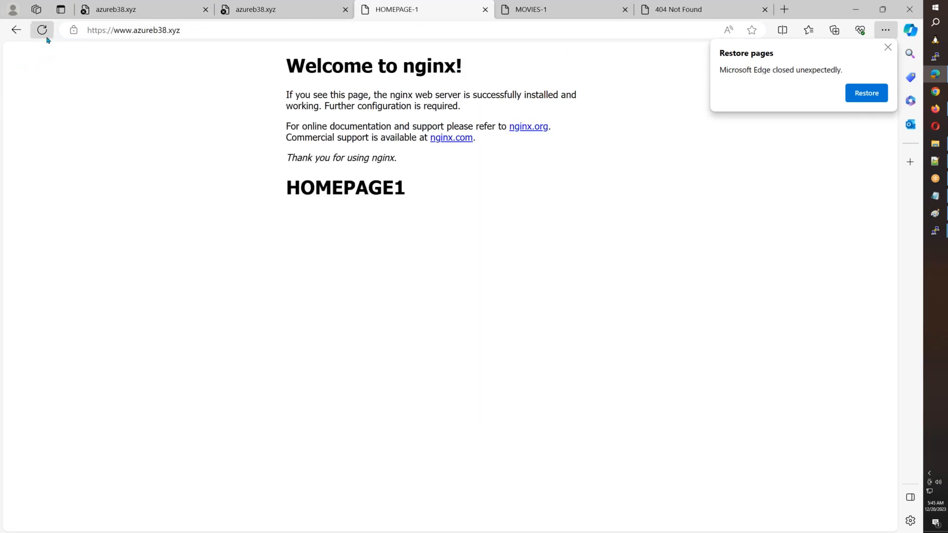
click(47, 37)
click(525, 13)
click(42, 30)
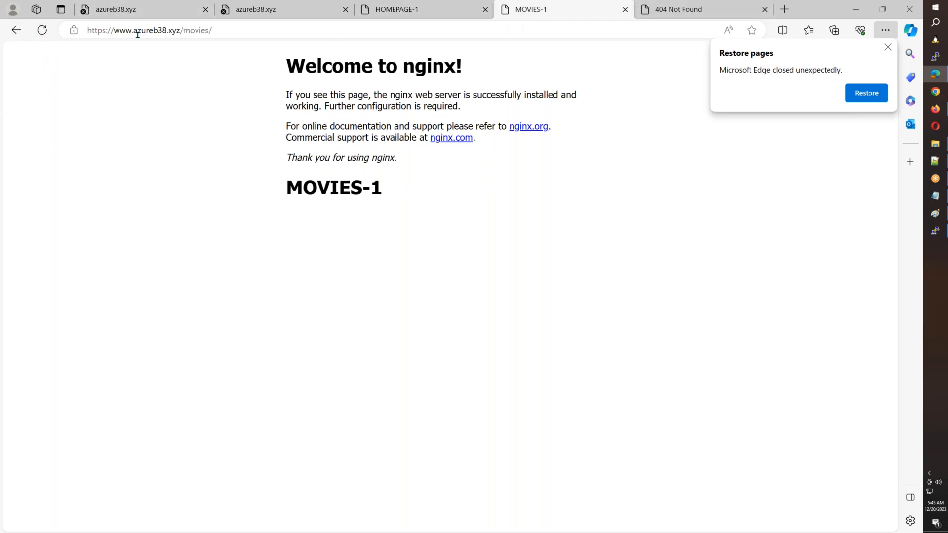
click(680, 5)
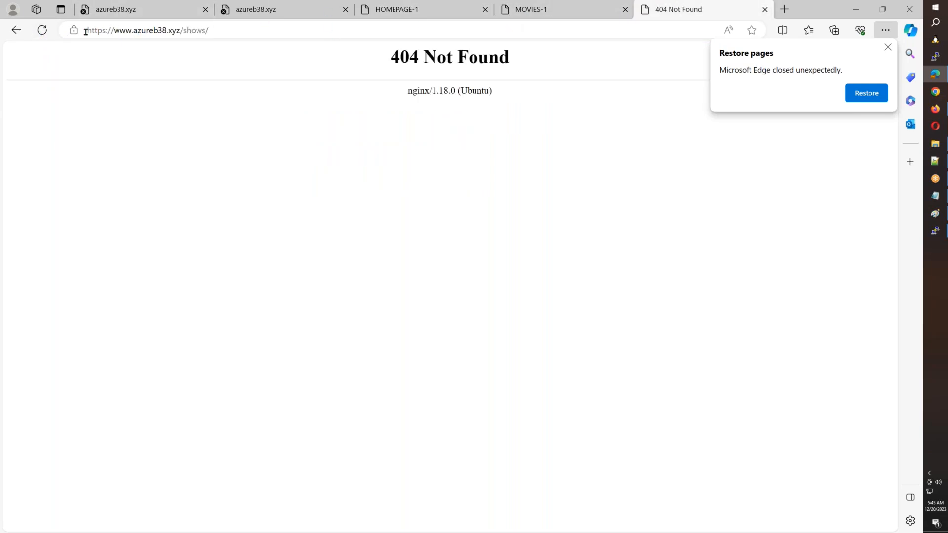
click(43, 30)
drag(184, 30, 224, 31)
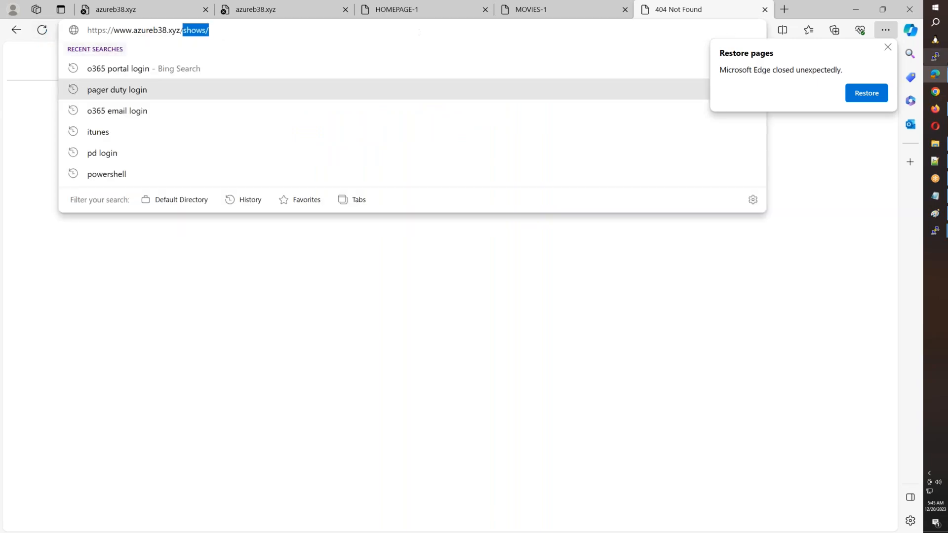
Switch to the Azure portal in Firefox and check appgw1's backend health, highlighting the MOVIES server entry
click(935, 109)
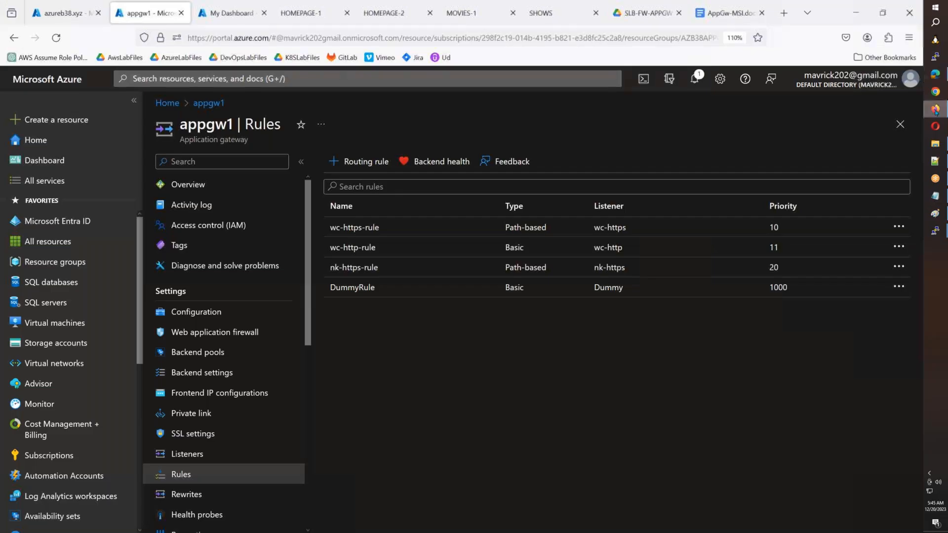
click(436, 162)
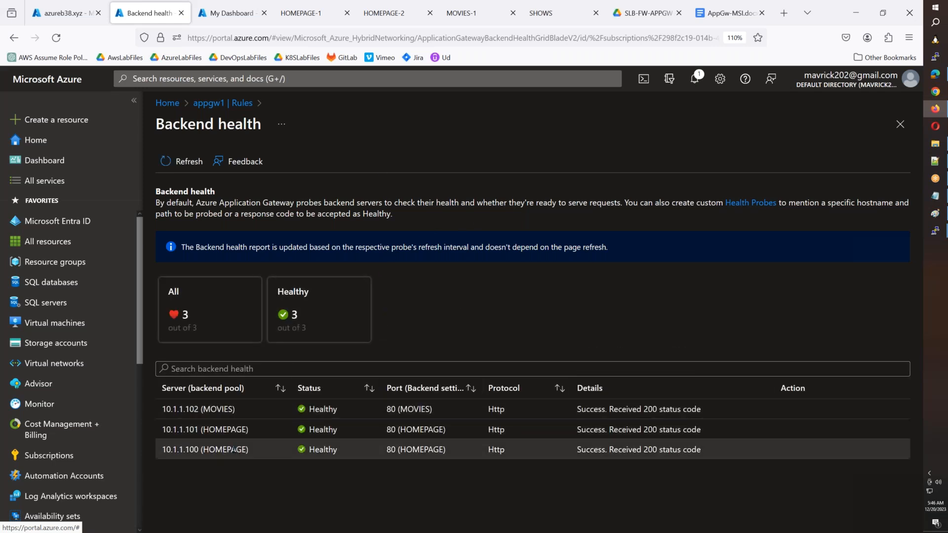
drag(236, 409, 163, 409)
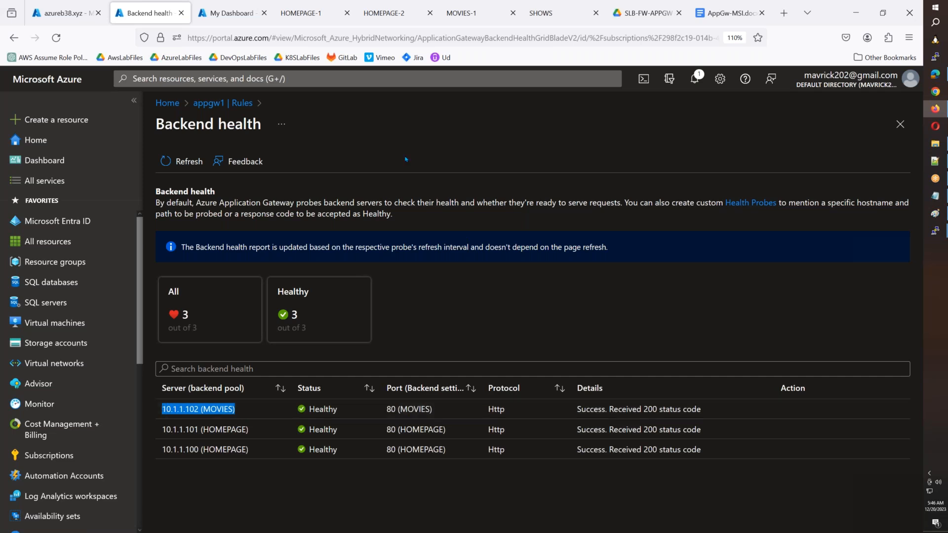
Review appgw1's backend pools and their rule associations, and reopen the routing rules list
click(239, 103)
click(209, 352)
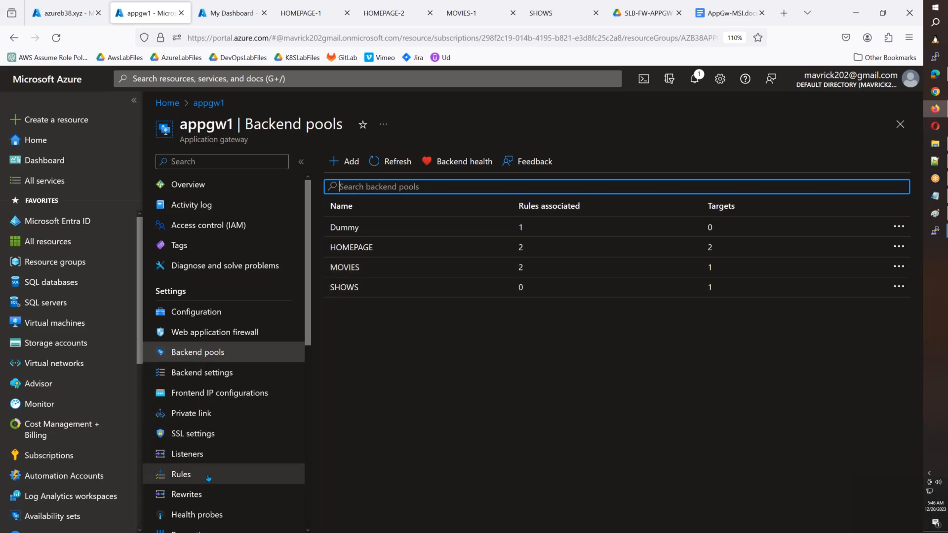
click(181, 475)
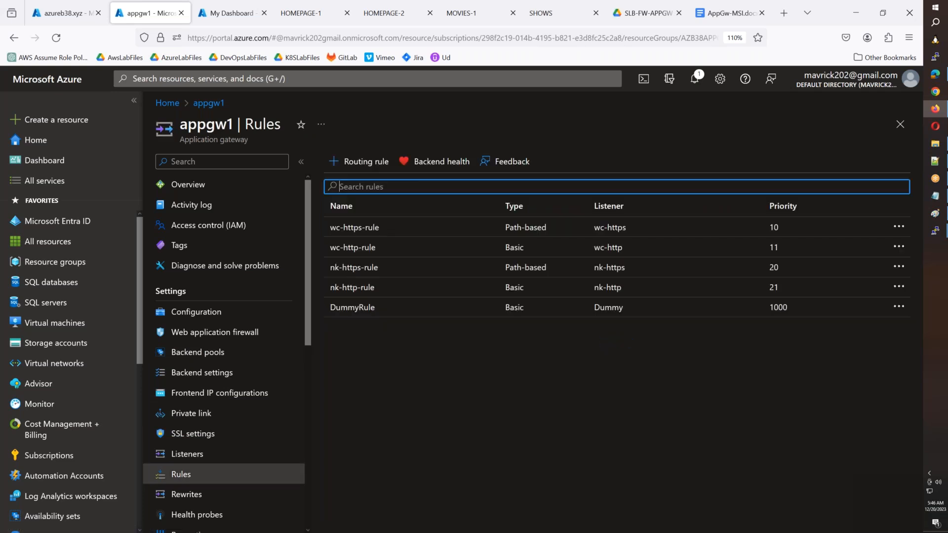
Start a path-based target in wc-https-rule's backend targets with path /shows/* and target name SHOWS
click(394, 231)
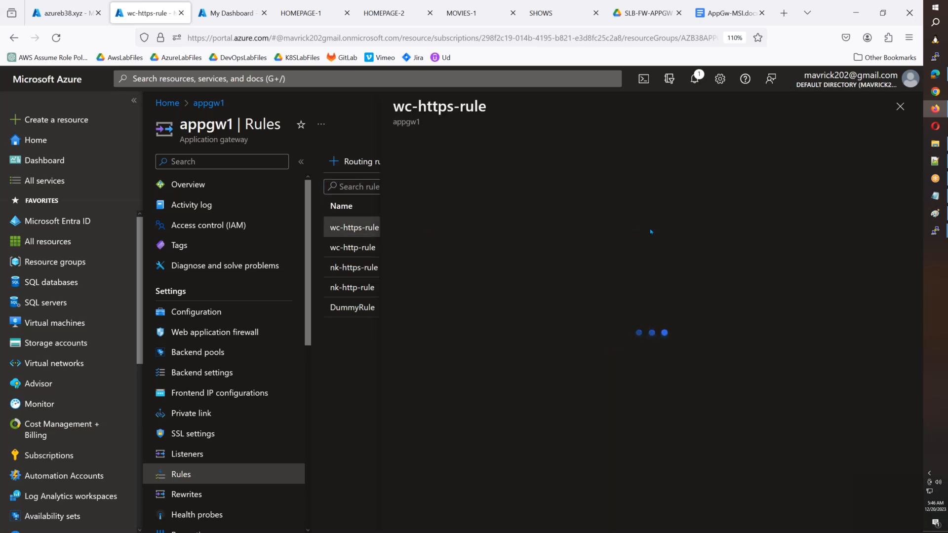
click(495, 239)
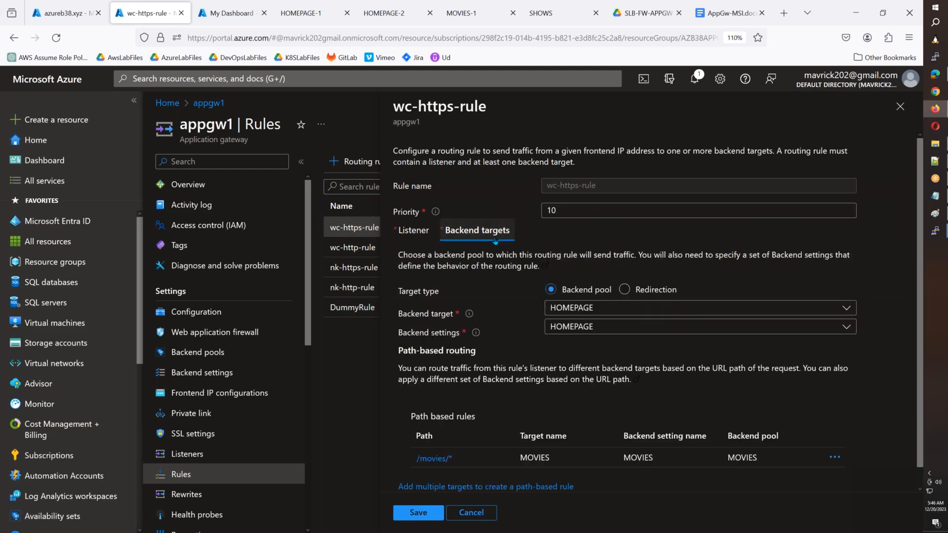
scroll(495, 240, down, 1)
click(464, 465)
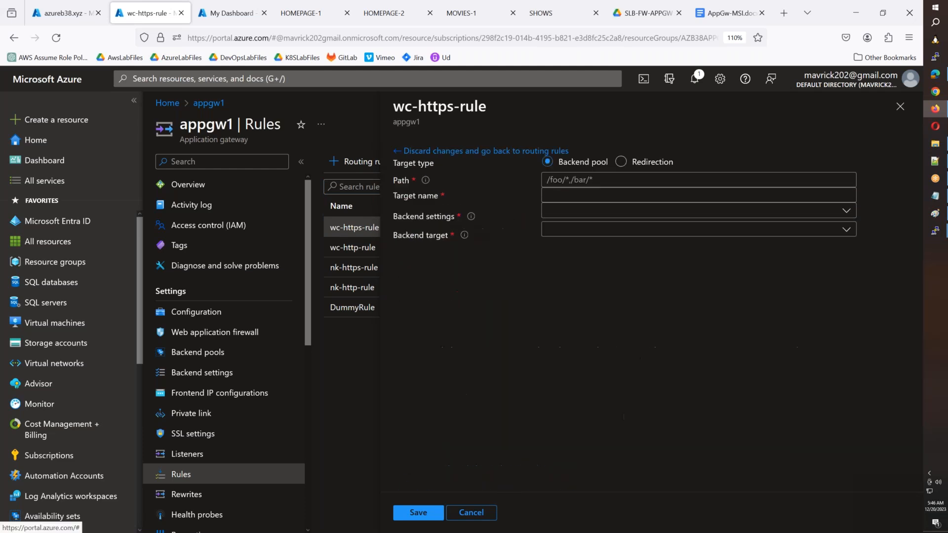
click(566, 184)
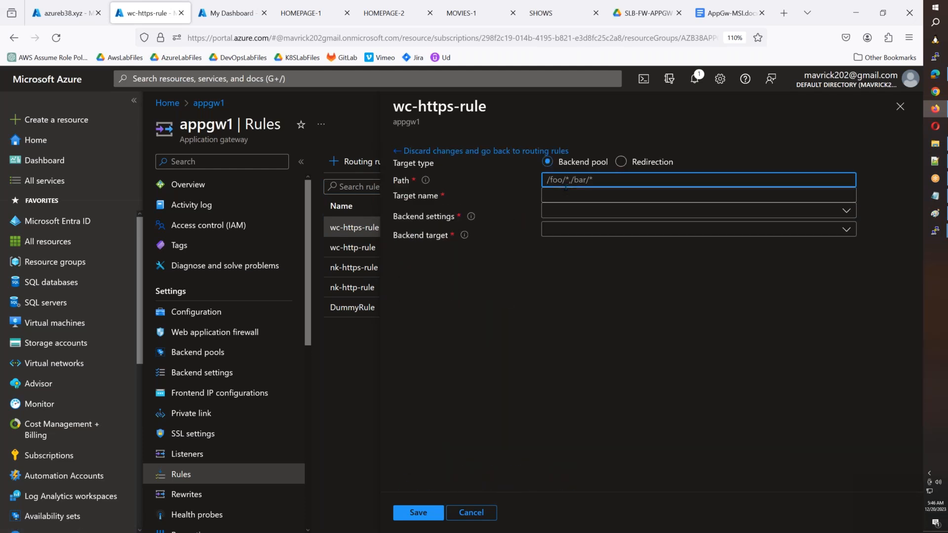
text(/shows)
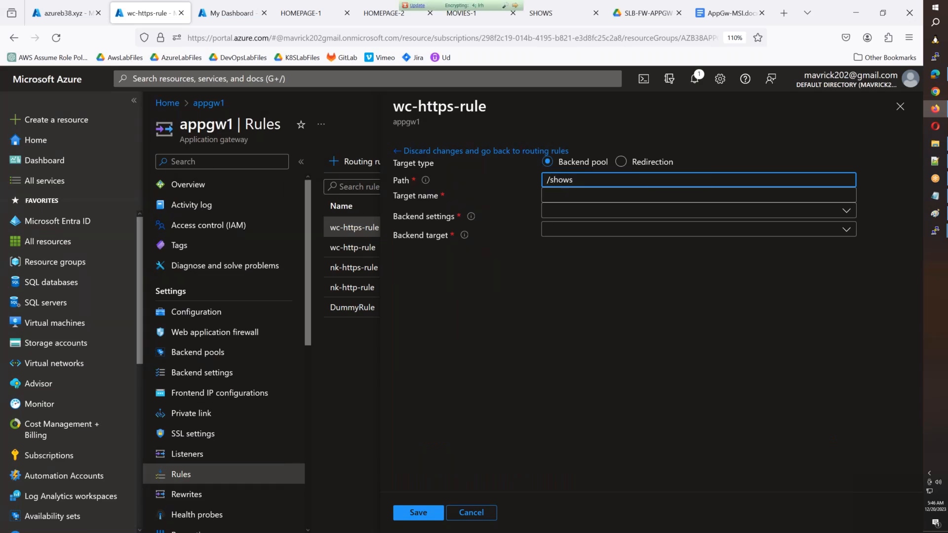
text(/*)
click(566, 195)
text(SHOWS)
Assign the SHOWS backend settings and SHOWS backend target to the new path target and save wc-https-rule
click(566, 211)
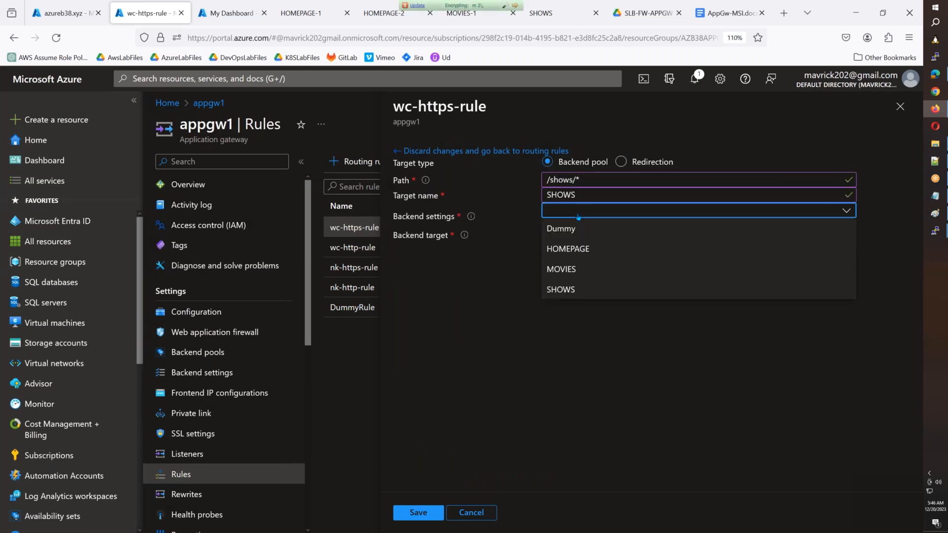
click(563, 289)
click(567, 229)
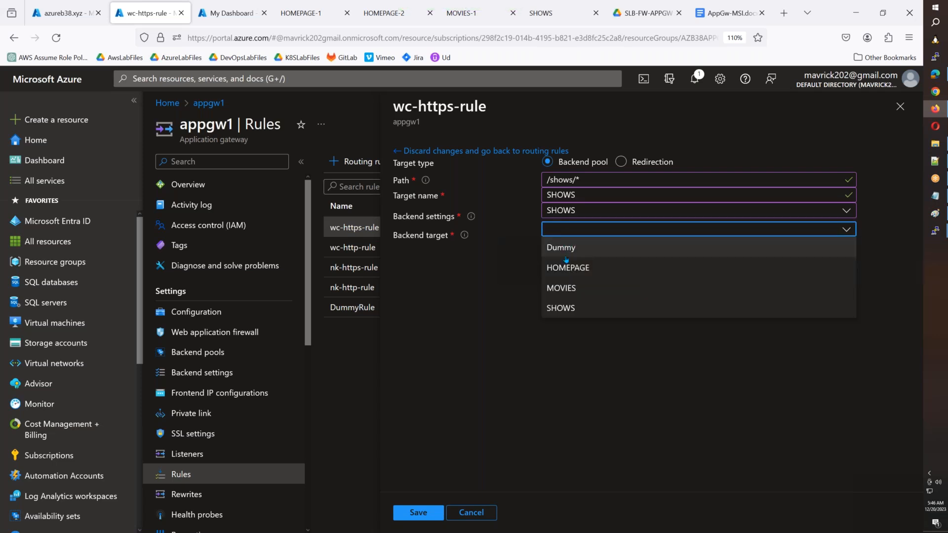
click(566, 310)
click(429, 511)
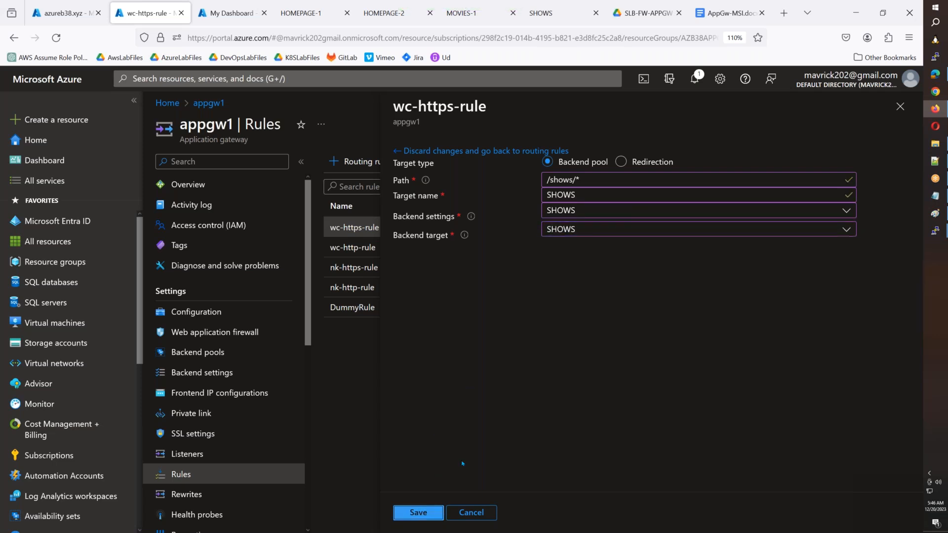
click(424, 516)
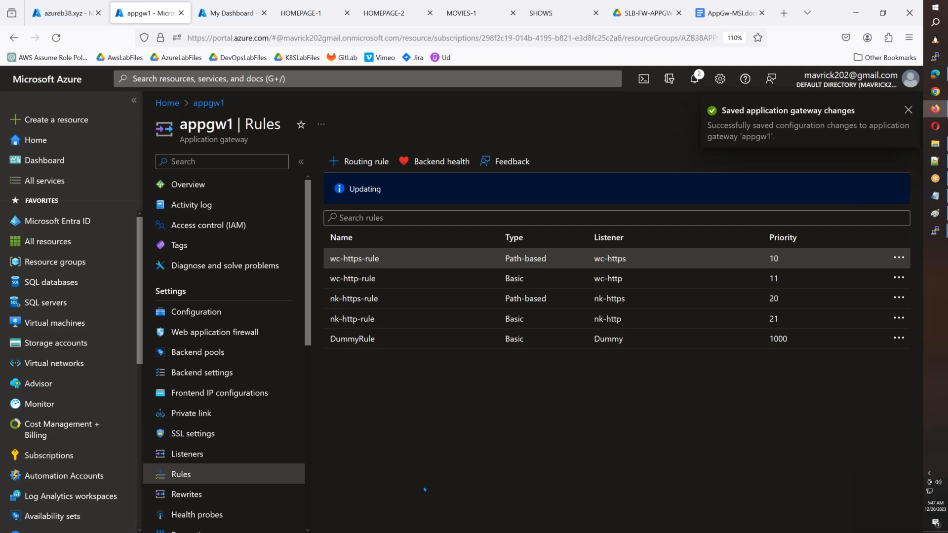
Start a path-based target in nk-https-rule's backend targets with path /shows/* and target name SHOWS
click(426, 304)
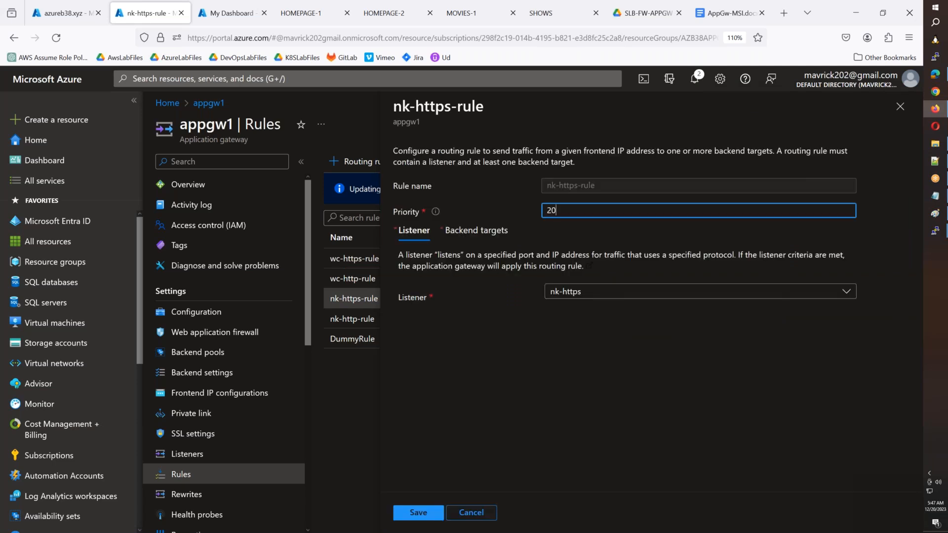
click(499, 235)
scroll(509, 346, down, 1)
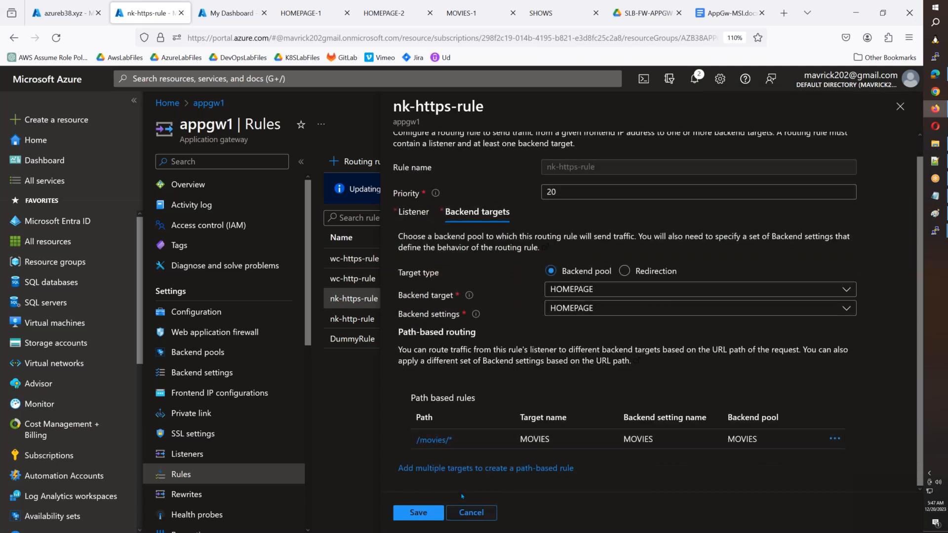
click(494, 469)
click(574, 181)
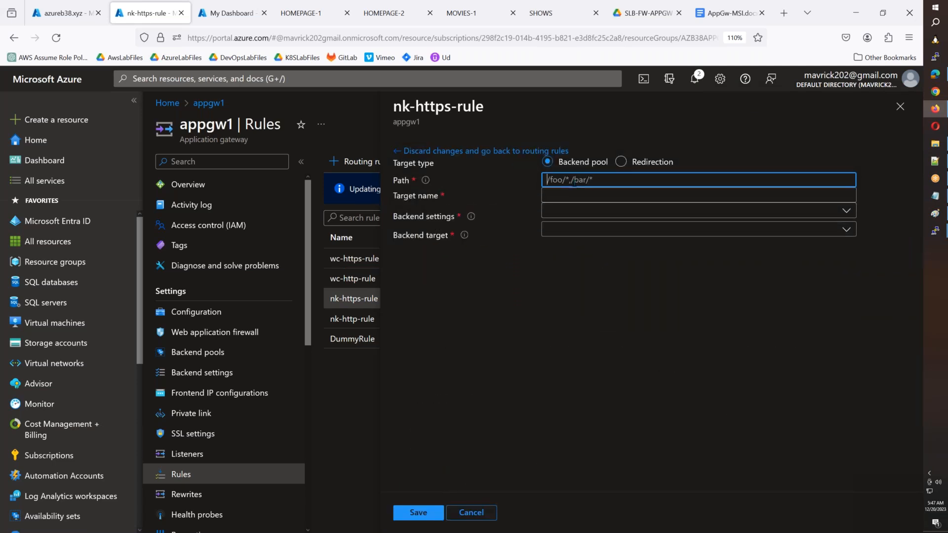
text(/shows)
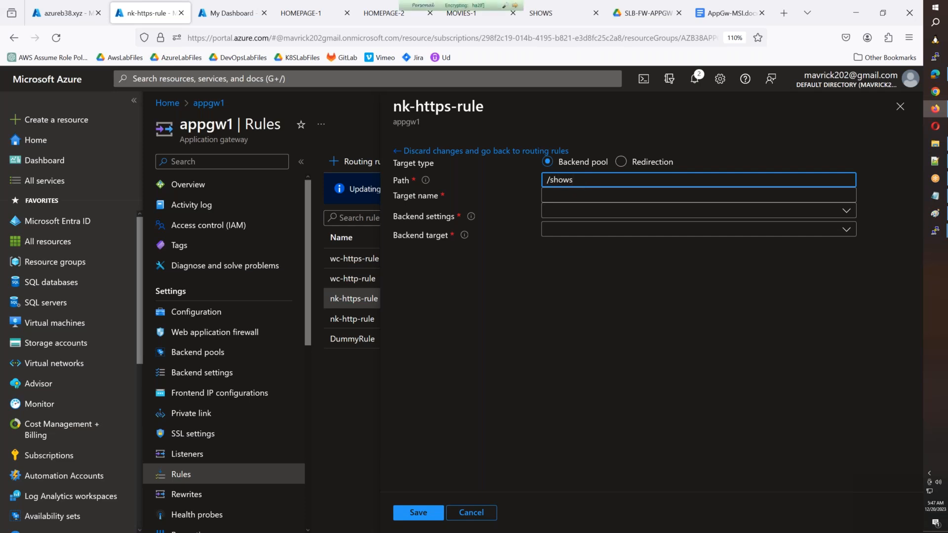
key(Tab)
text(SHOWS)
key(Tab)
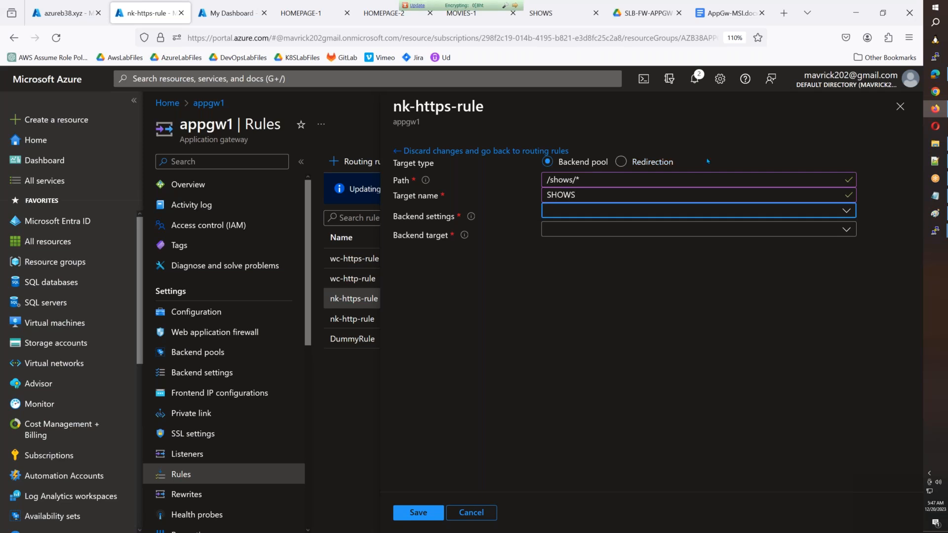
Assign the SHOWS backend settings and SHOWS backend target to the /shows/* path and save nk-https-rule
click(685, 211)
click(583, 289)
click(586, 230)
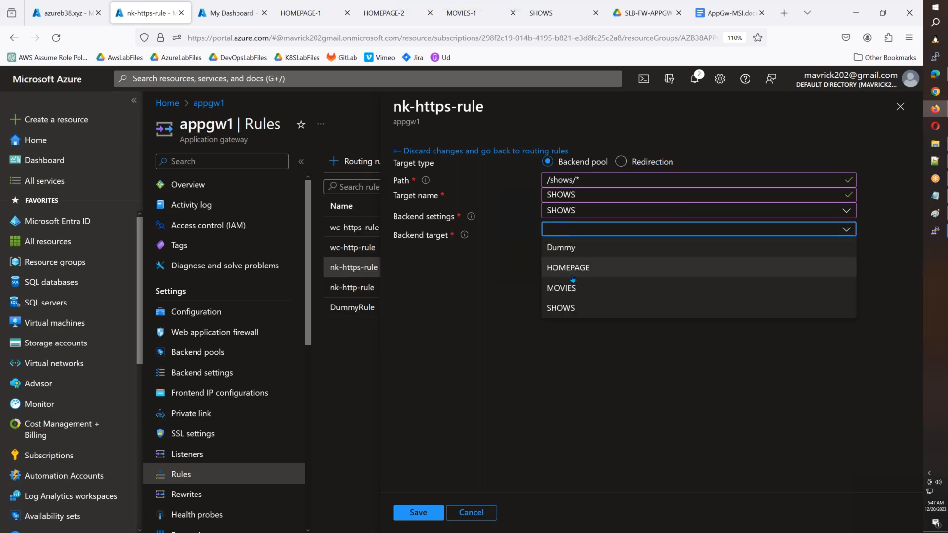
click(563, 308)
click(419, 512)
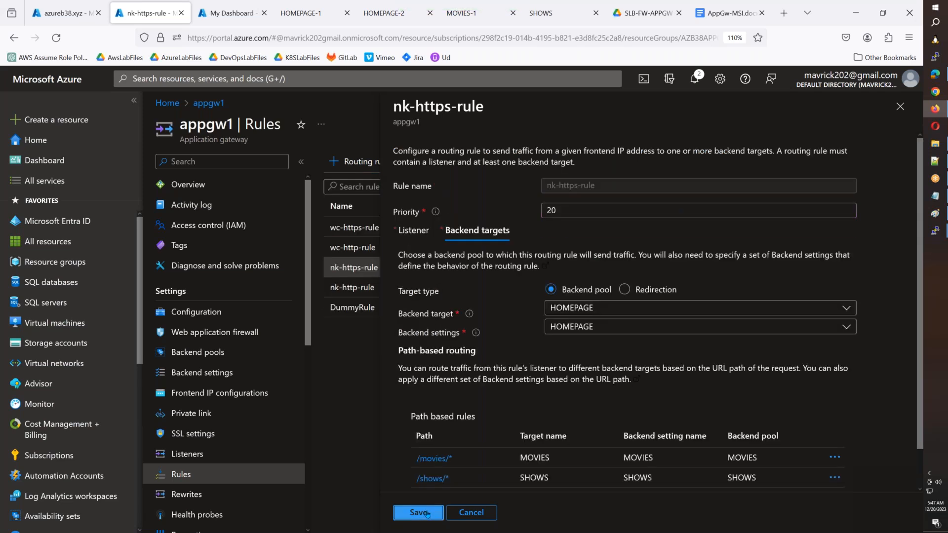
scroll(655, 316, down, 2)
click(430, 516)
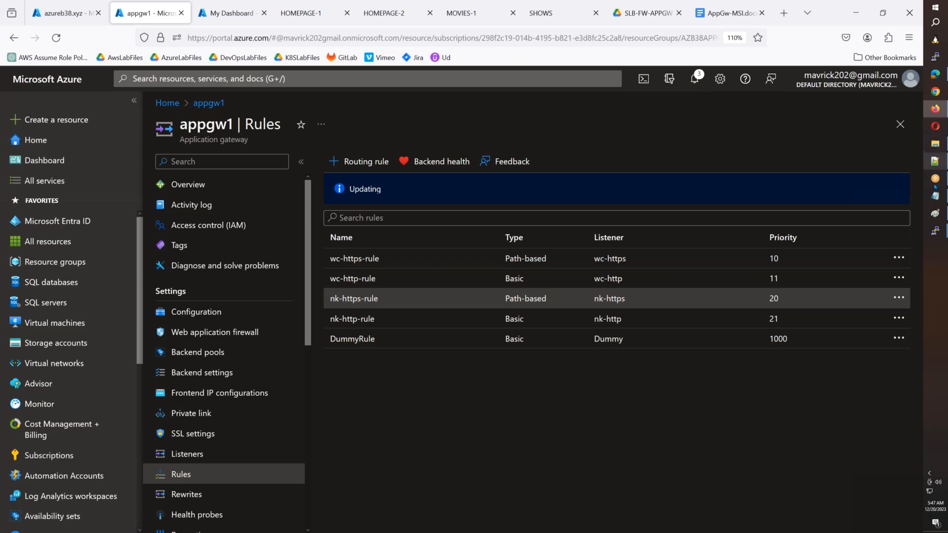
click(936, 75)
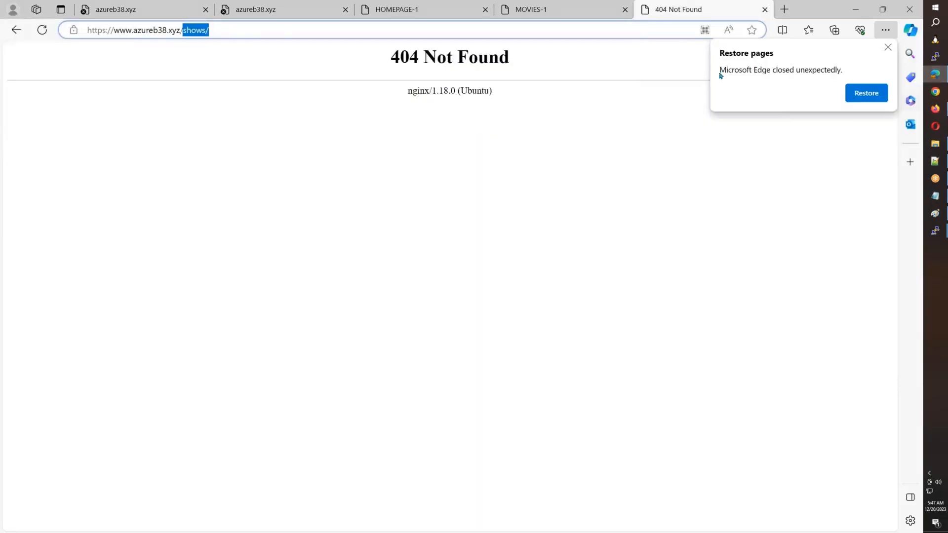
click(43, 33)
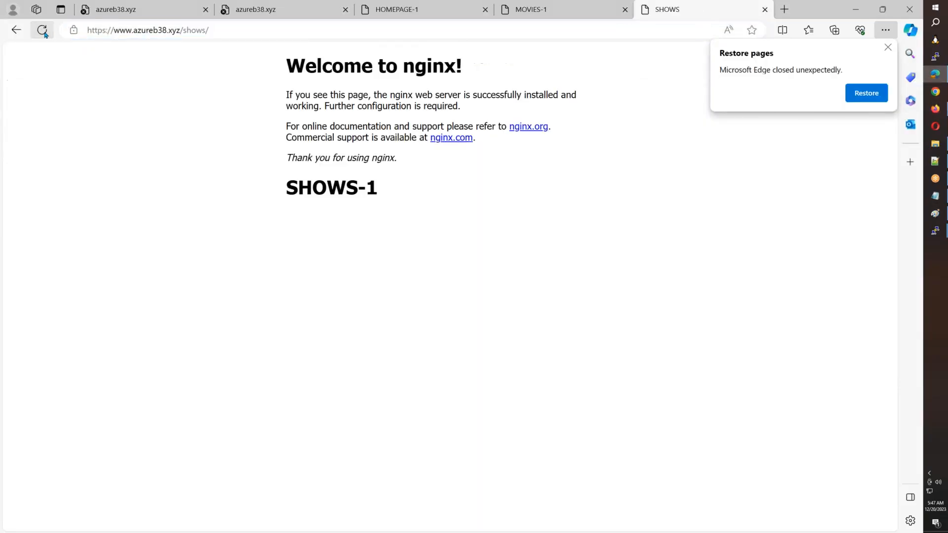
click(587, 15)
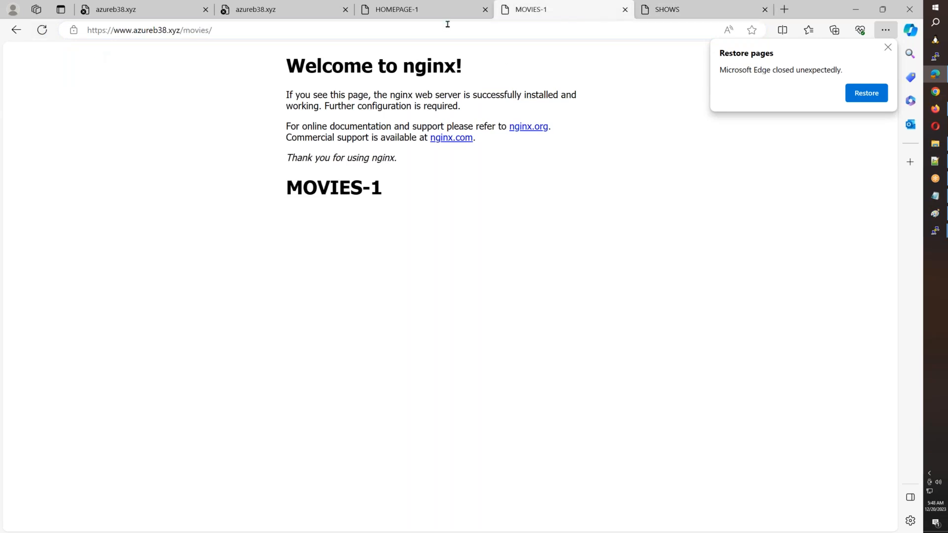
click(431, 15)
click(42, 30)
click(42, 31)
click(42, 31)
click(572, 16)
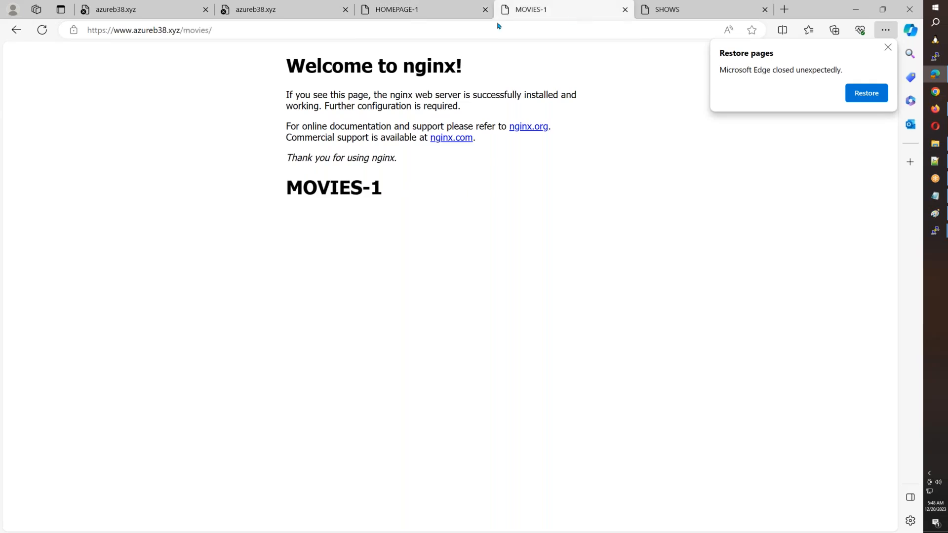
click(42, 31)
click(686, 5)
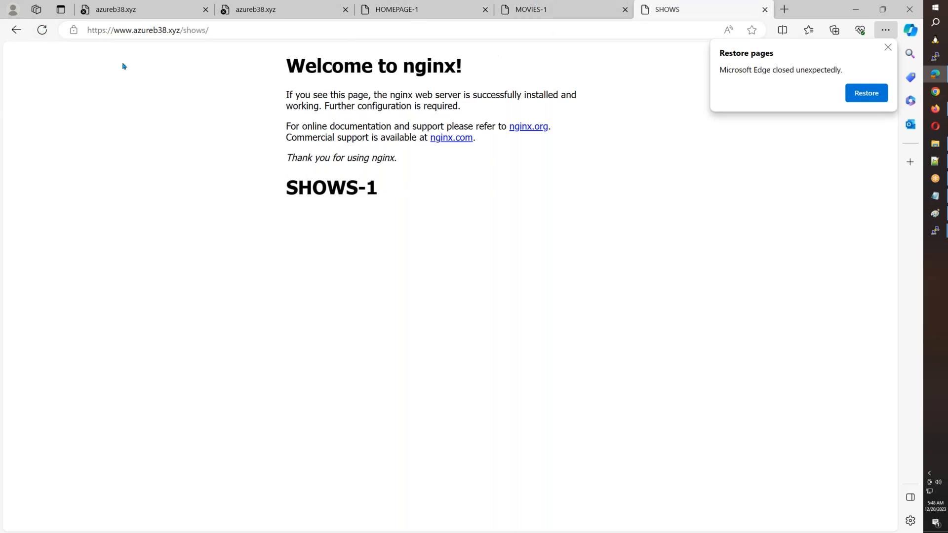
click(41, 32)
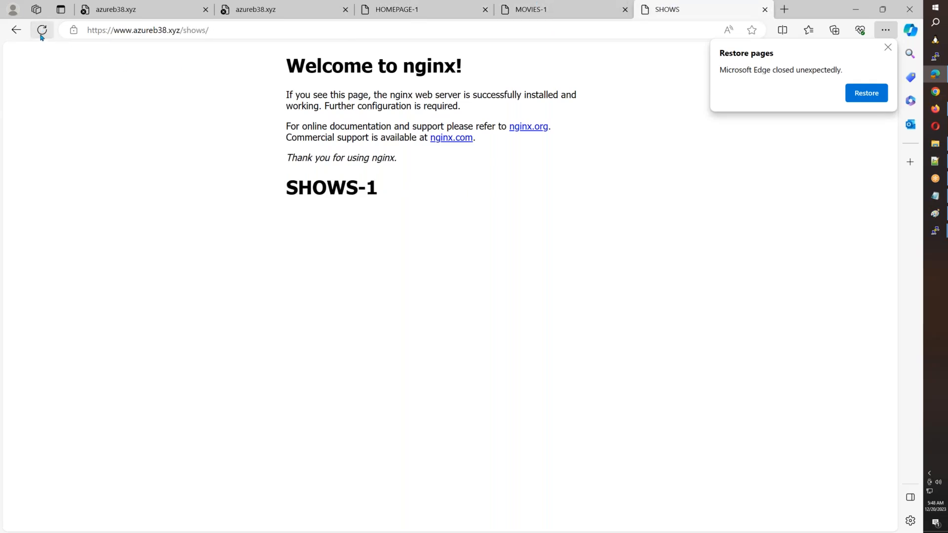
click(112, 31)
click(106, 31)
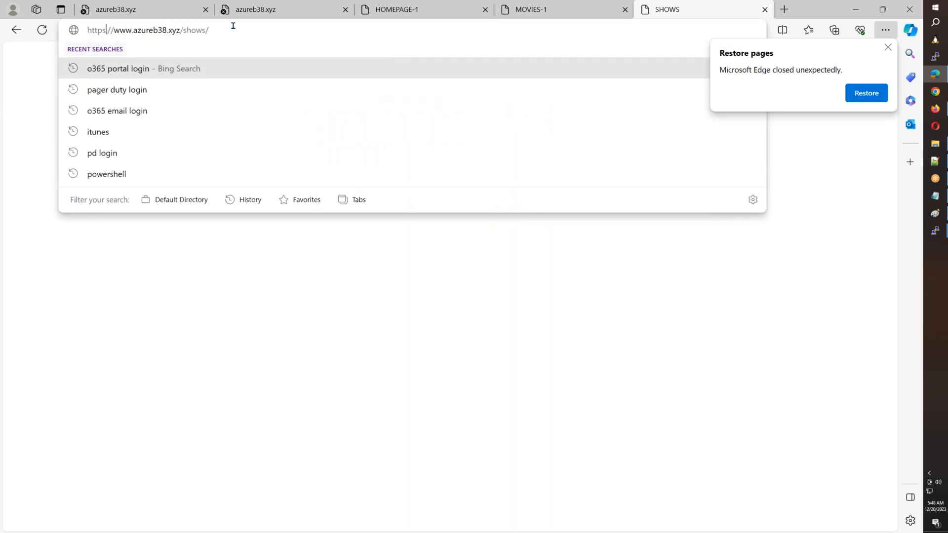
key(BackSpace)
text(:)
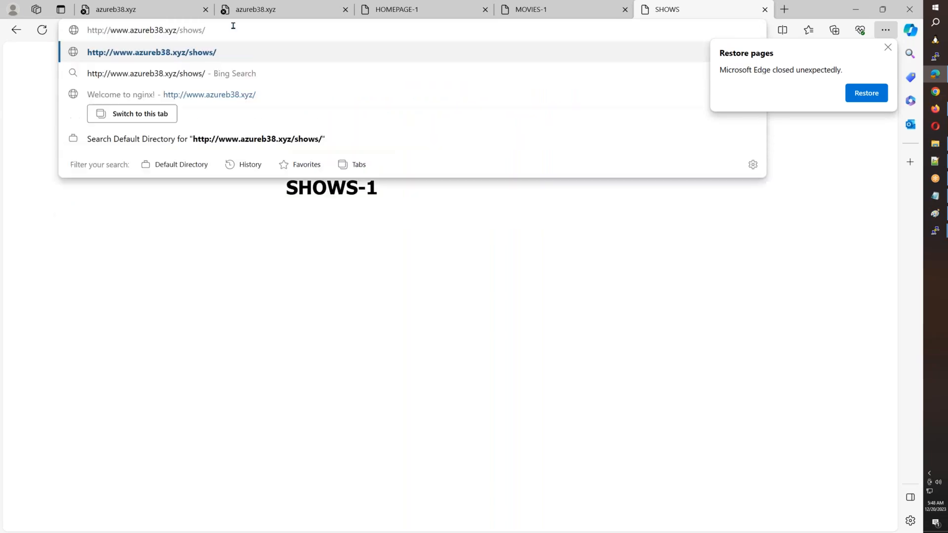
key(Return)
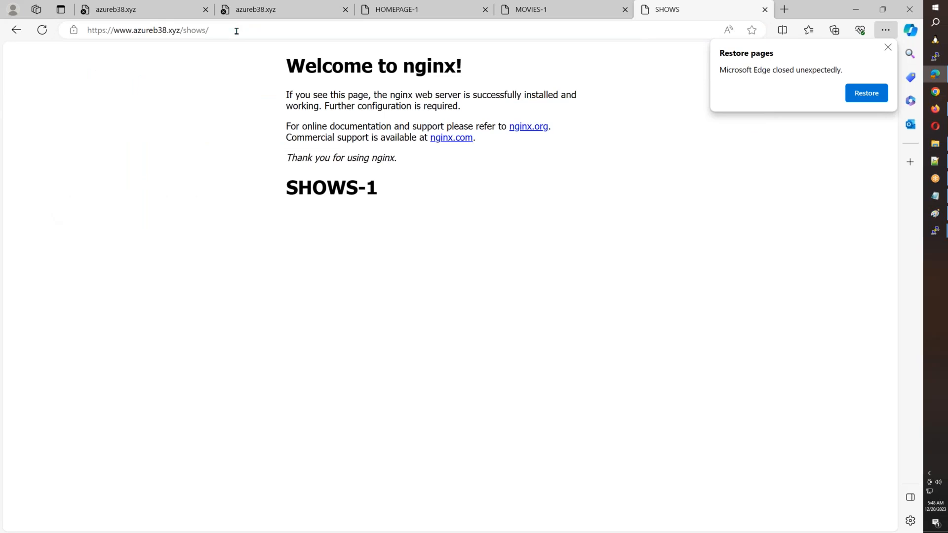
Reload the bare azureb38.xyz page and highlight its DNS error code
click(146, 9)
click(46, 30)
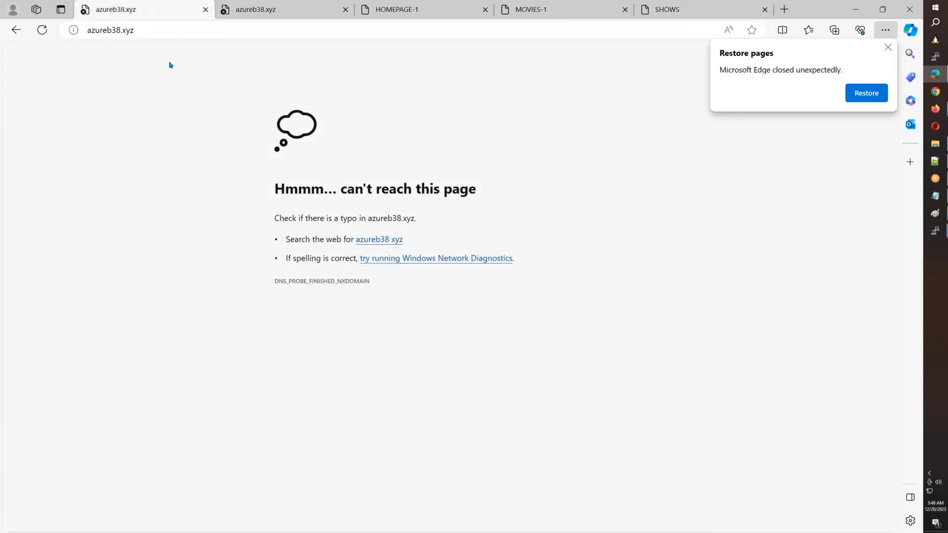
drag(275, 285, 387, 278)
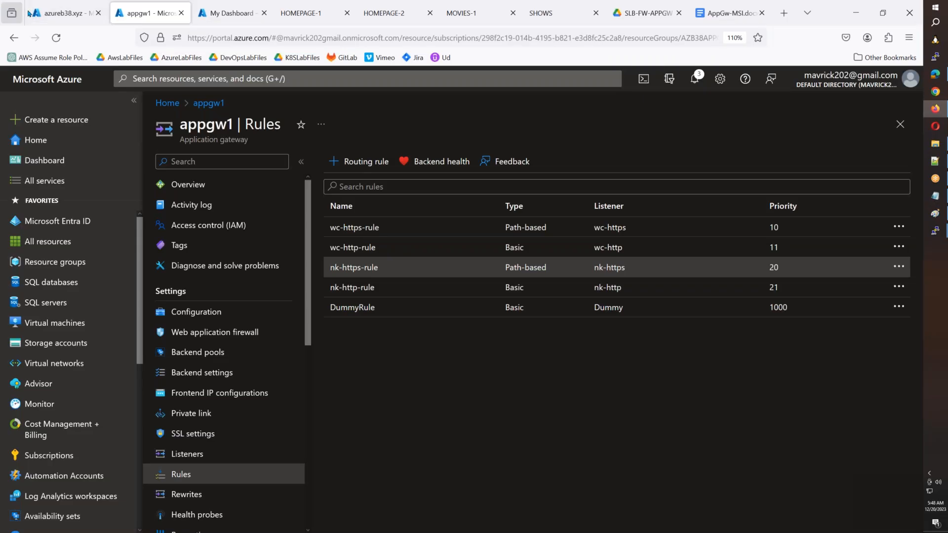
Switch to the azureb38.xyz DNS zone in Firefox and add a root A record using www's IP address, 172.191.114.85
click(43, 18)
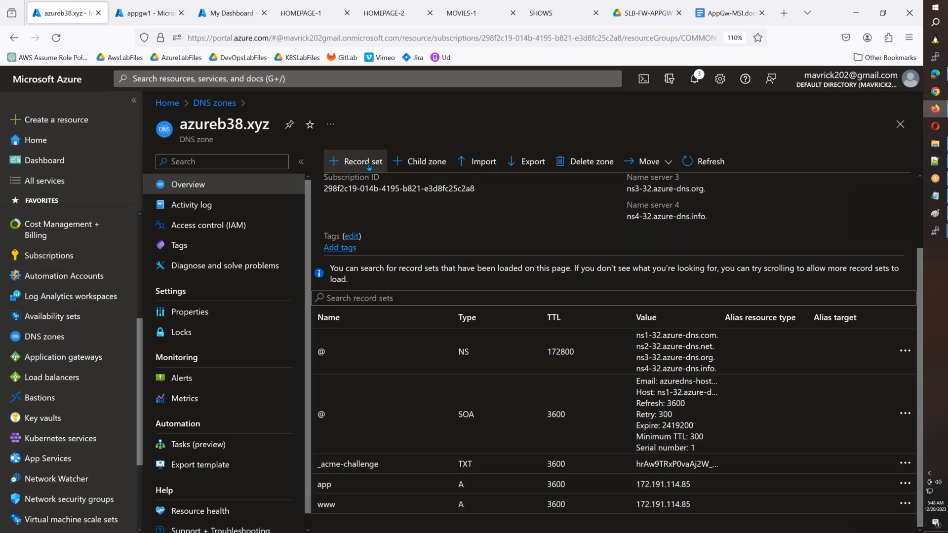
drag(691, 504, 639, 506)
key(ctrl+c)
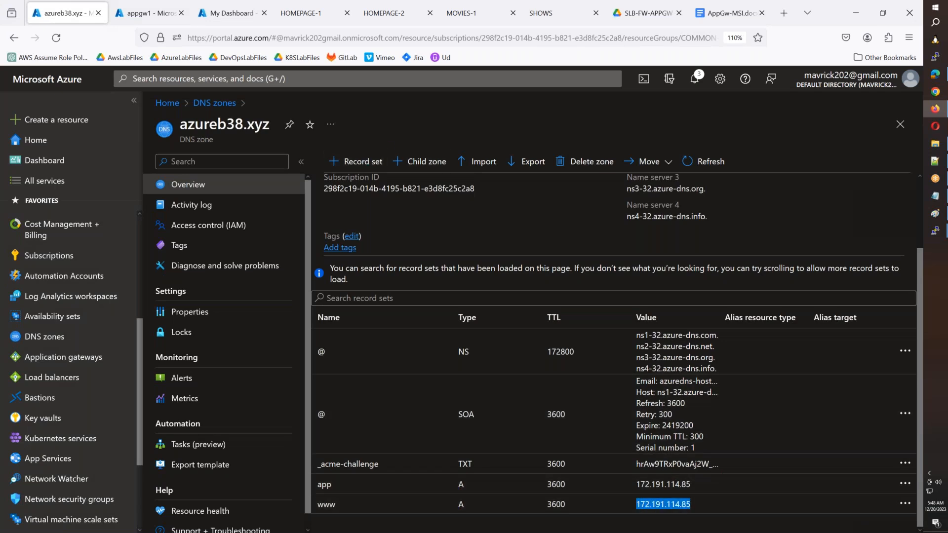
click(356, 162)
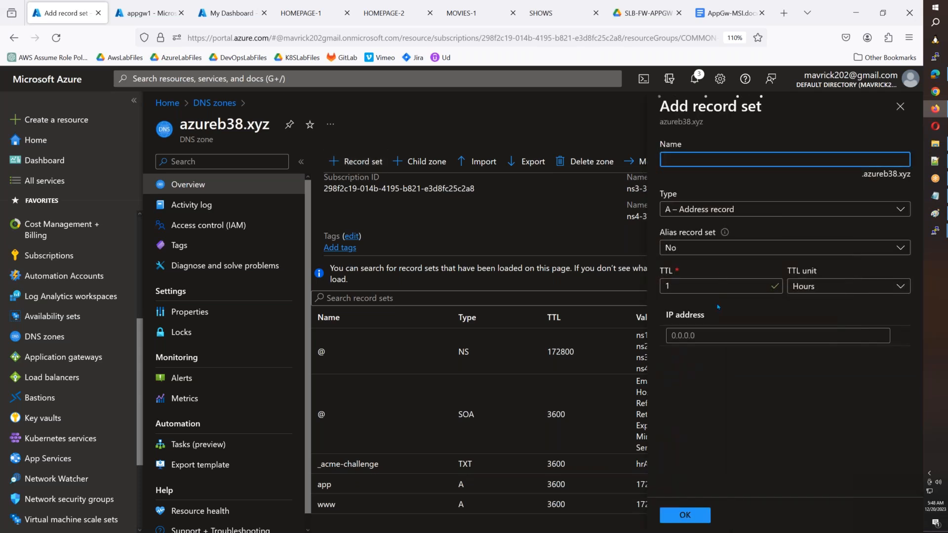
click(699, 336)
key(ctrl+v)
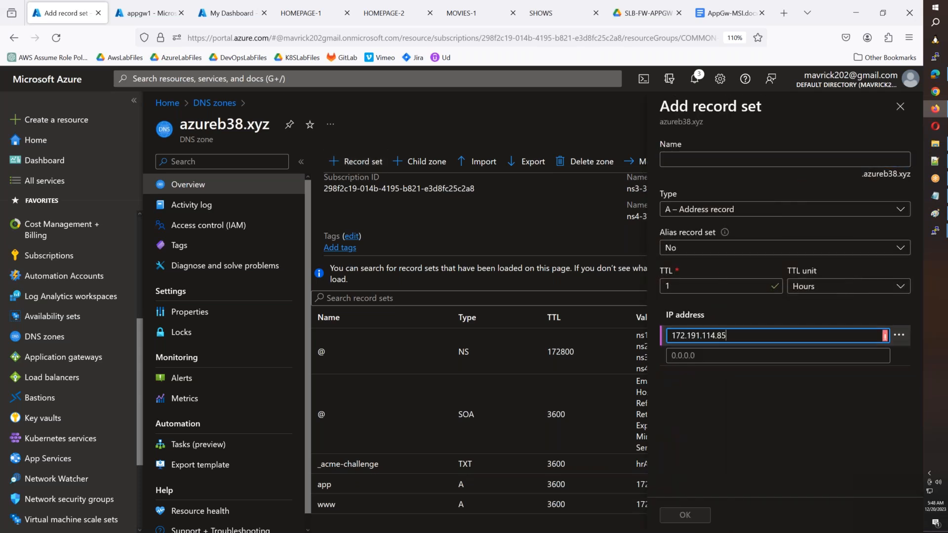
click(685, 515)
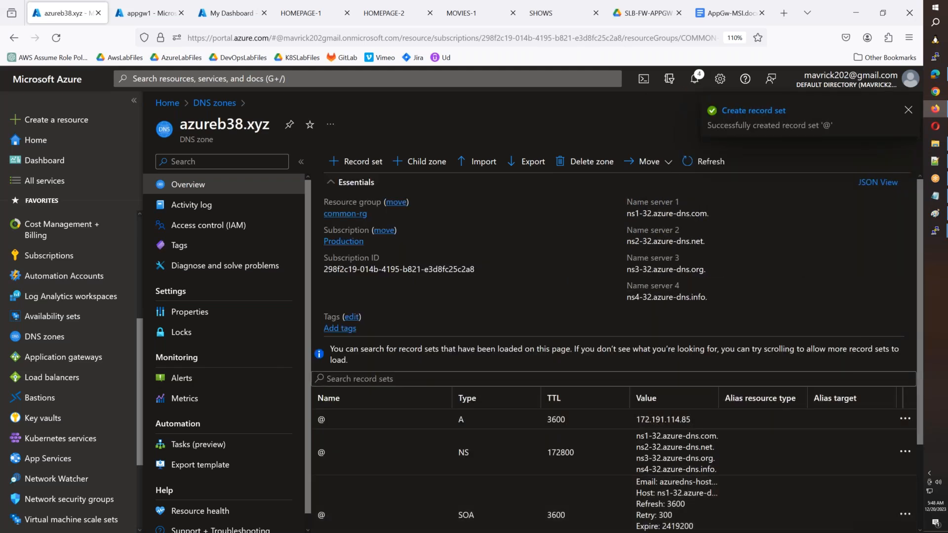
Review the azureb38.xyz zone's record sets and switch back to Microsoft Edge
scroll(497, 406, down, 2)
scroll(513, 258, up, 2)
scroll(522, 349, down, 2)
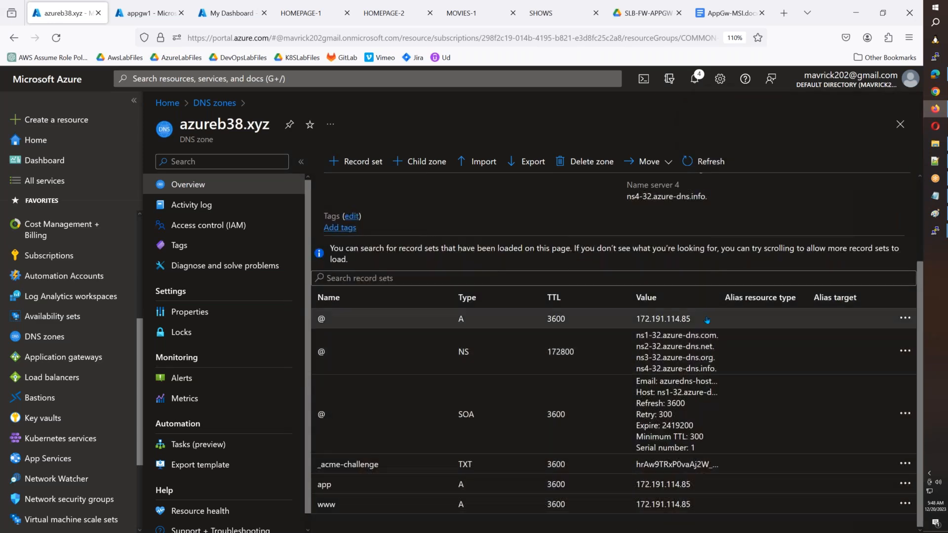
click(935, 74)
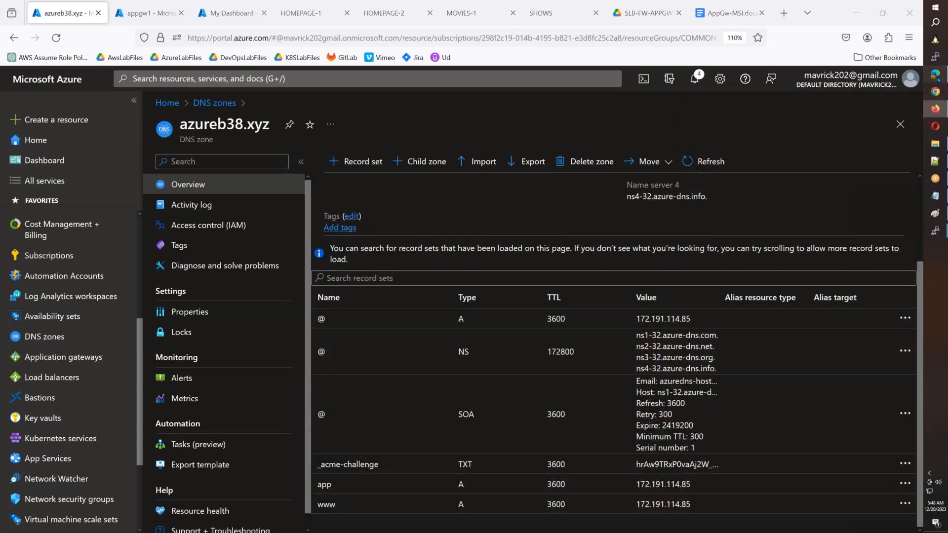
click(49, 32)
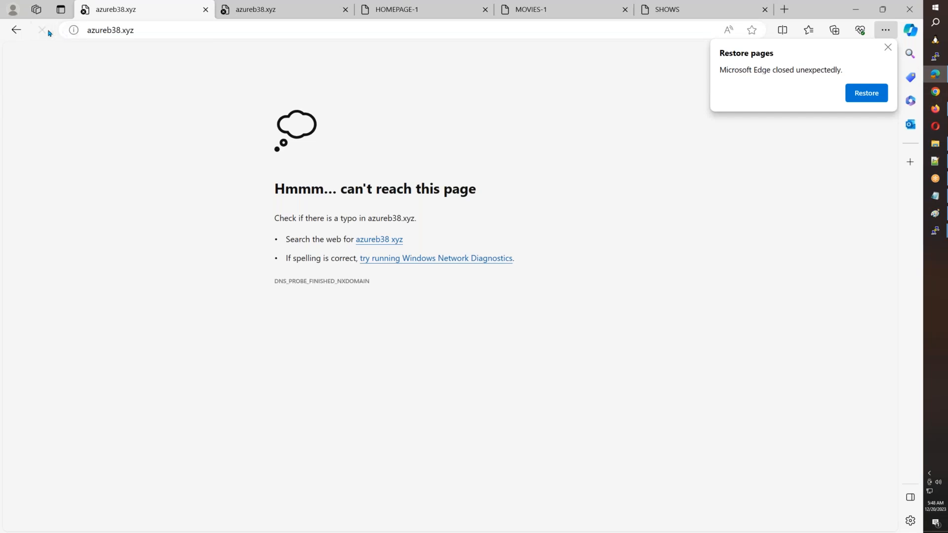
click(42, 31)
drag(275, 280, 380, 292)
click(249, 5)
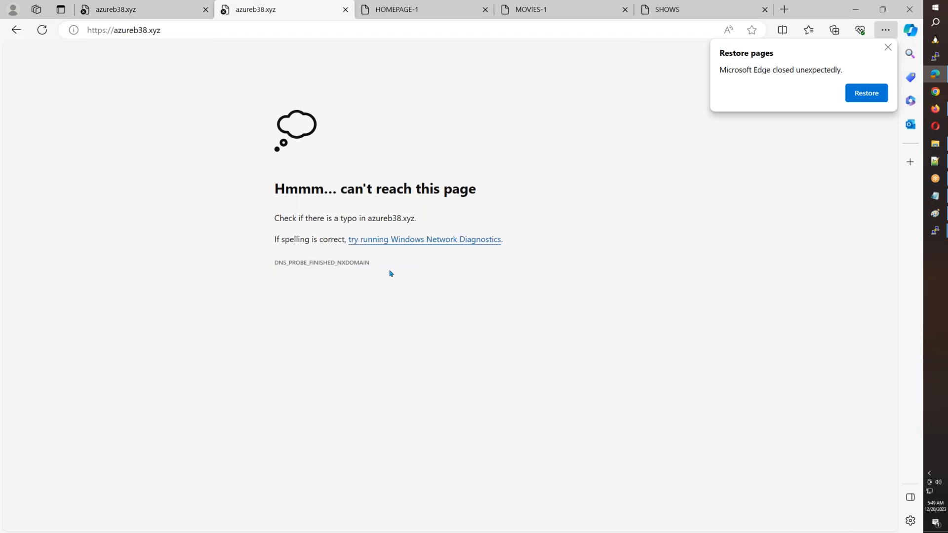
click(123, 9)
click(48, 31)
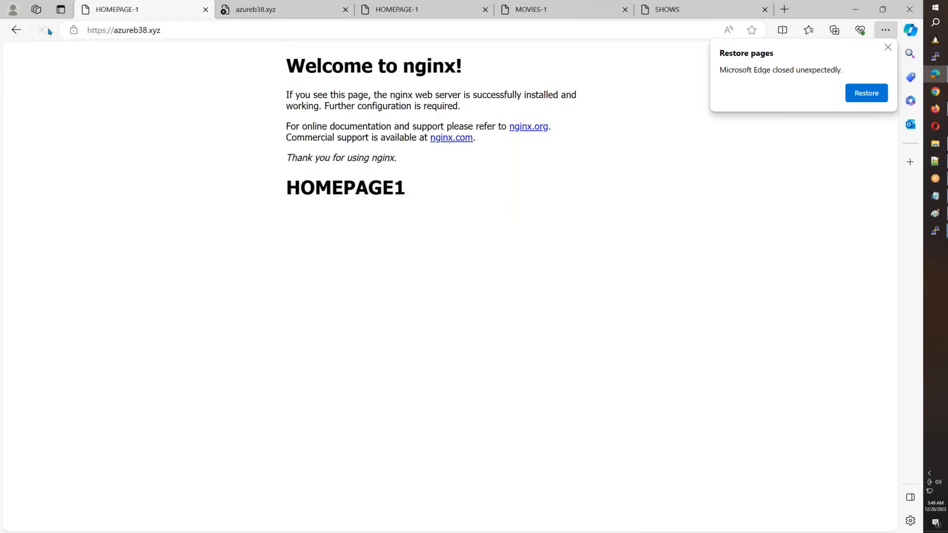
click(175, 33)
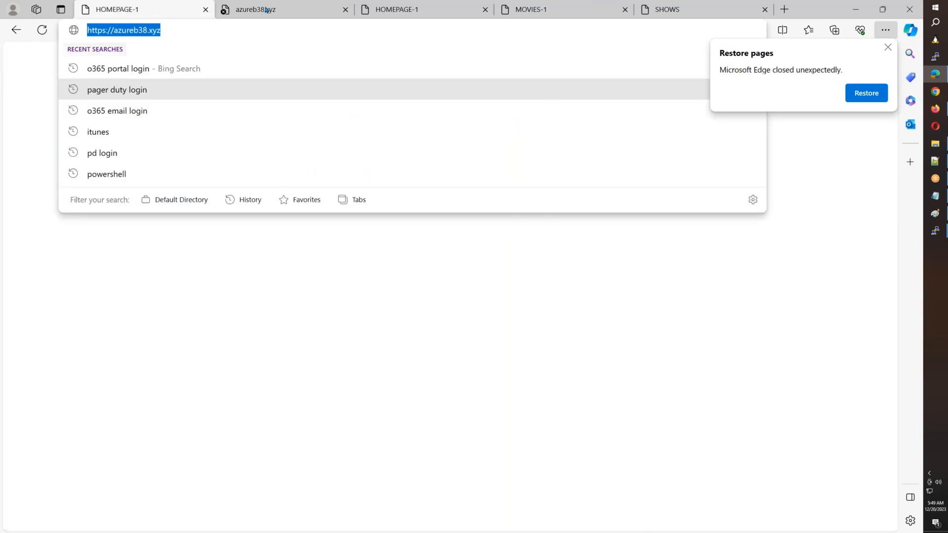
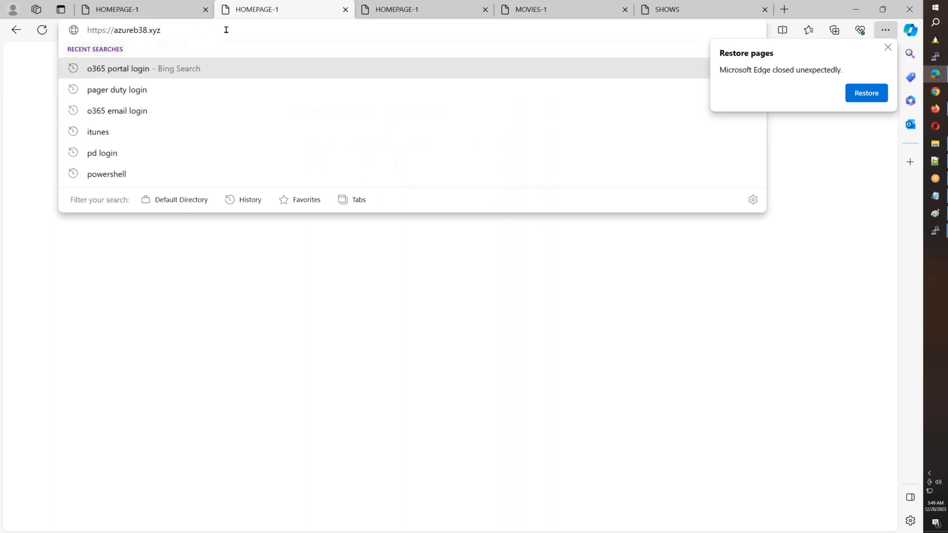
text(/movies/)
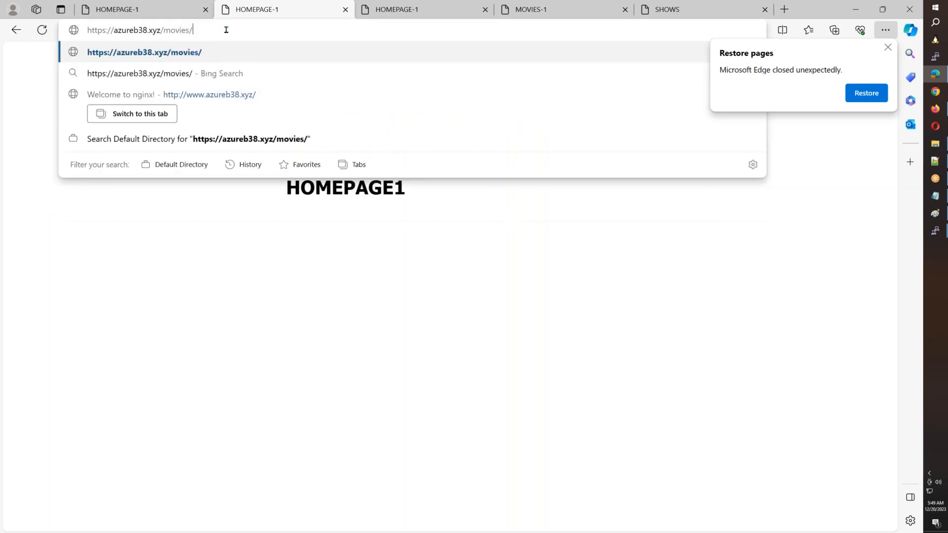
key(Return)
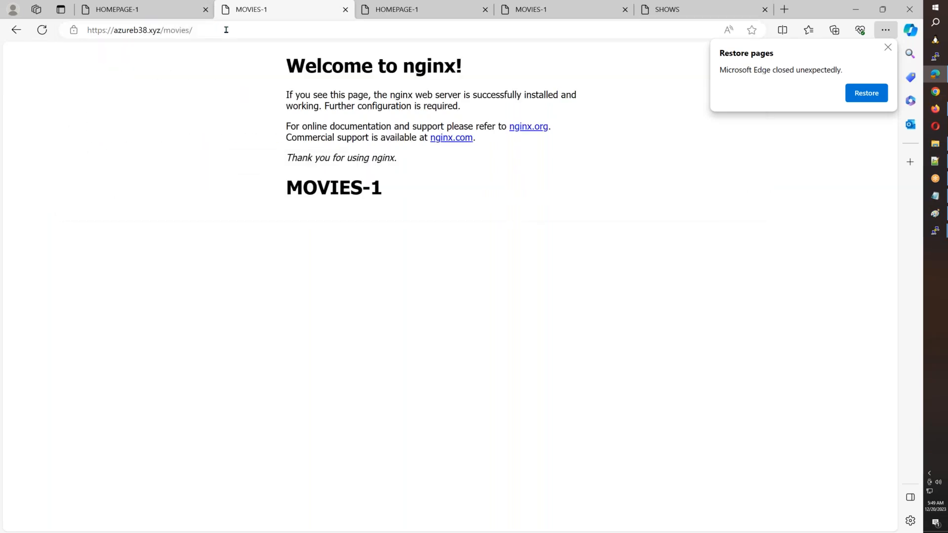
drag(164, 34, 240, 35)
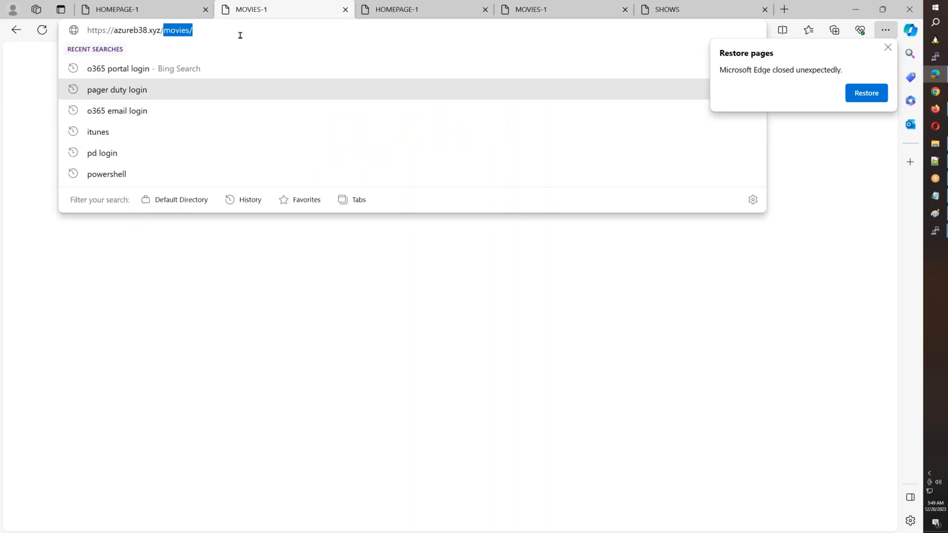
text(shows/)
key(Return)
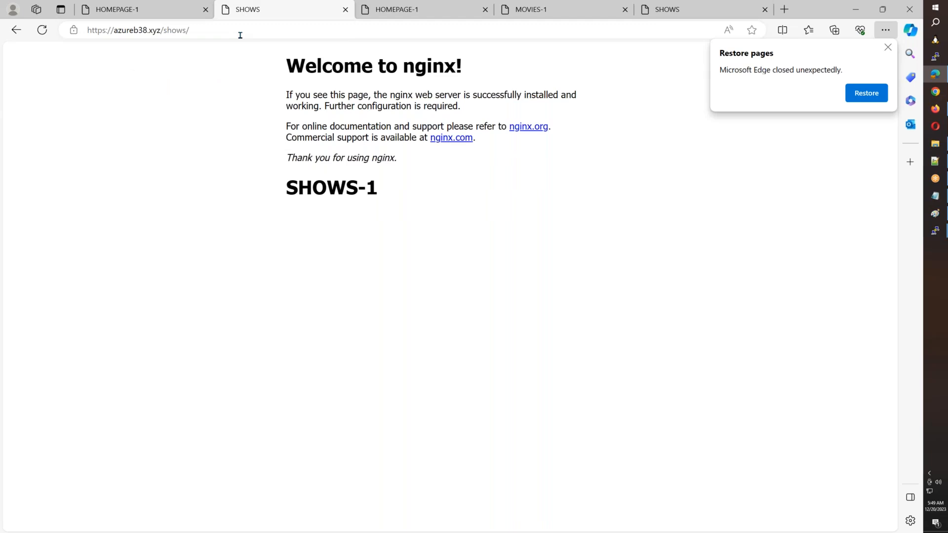
click(73, 30)
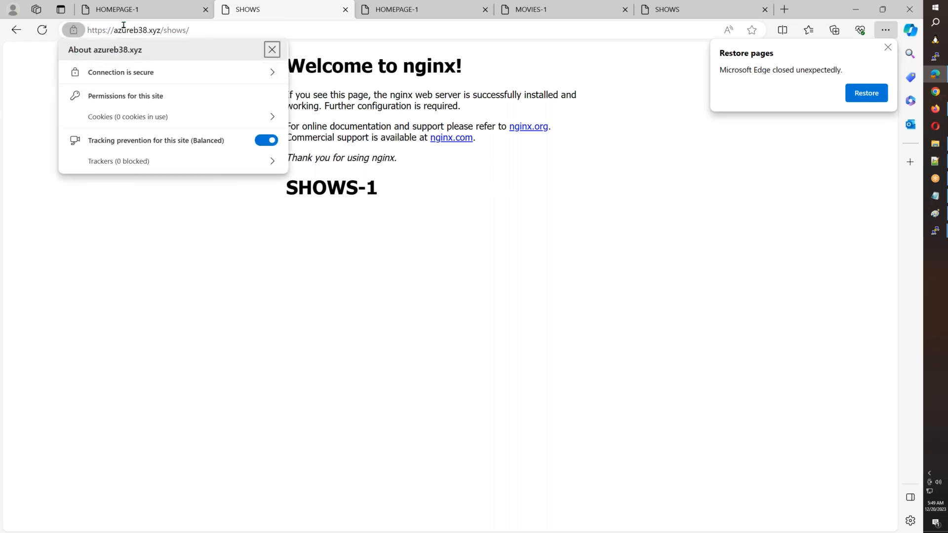
click(131, 10)
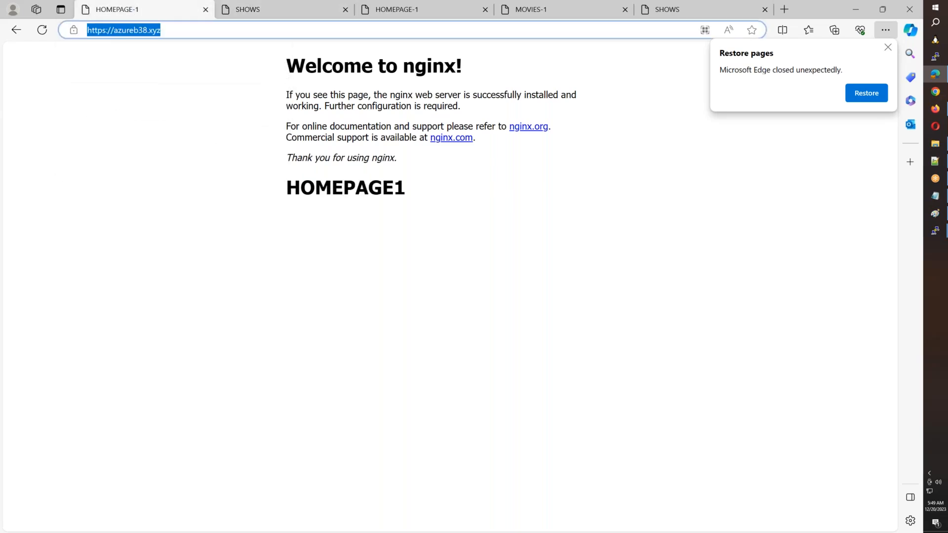
click(161, 30)
text(/)
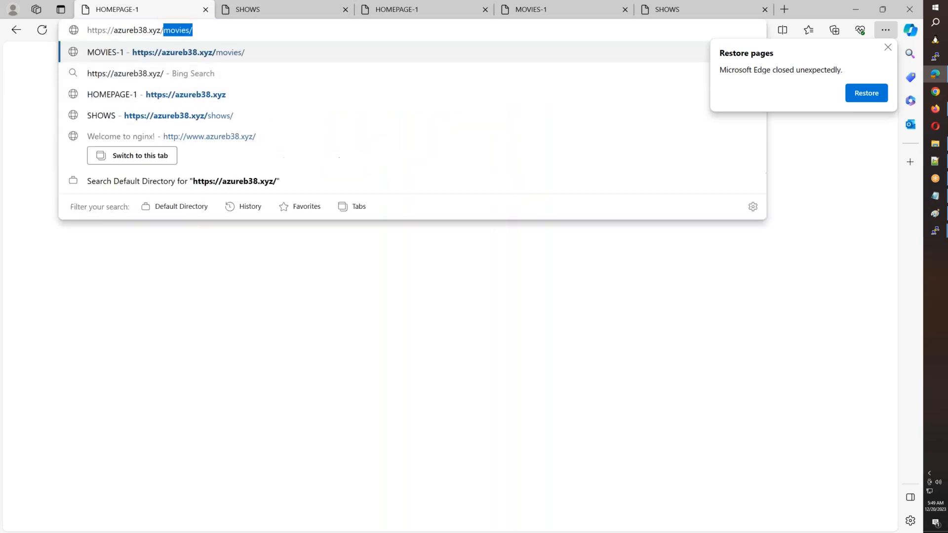
text(sree/)
key(Return)
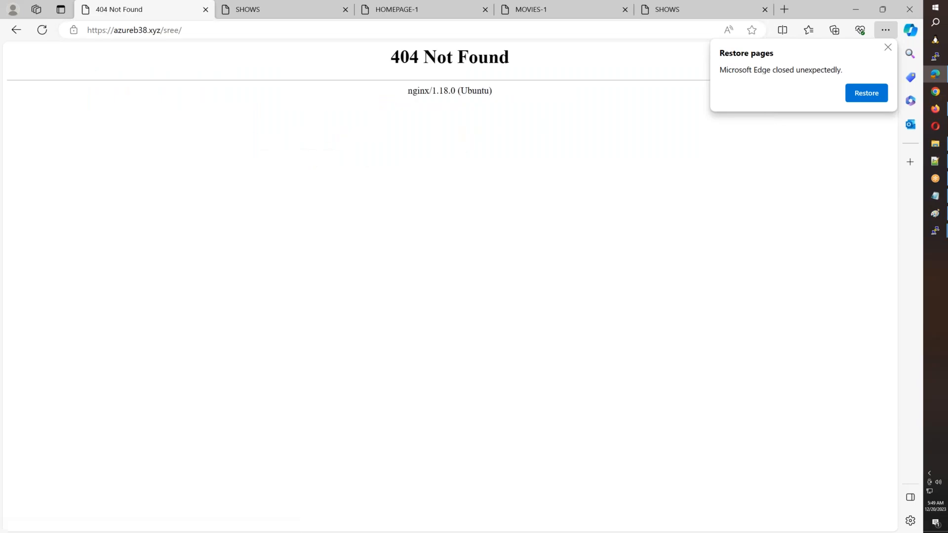
click(42, 29)
click(42, 32)
click(40, 34)
click(39, 34)
click(39, 34)
click(39, 35)
Switch to Firefox and open the backend health report for appgw1
mouse_move(944, 236)
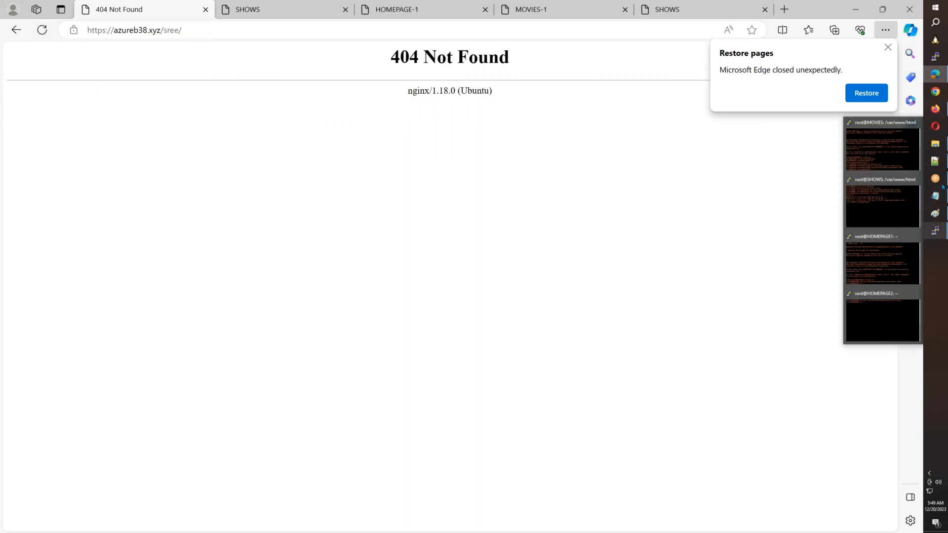
click(935, 109)
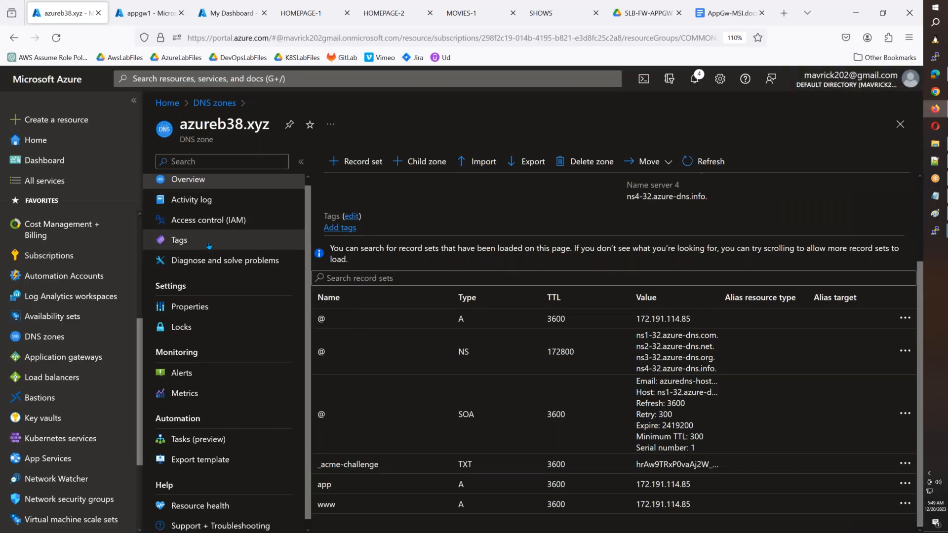
click(148, 13)
click(455, 164)
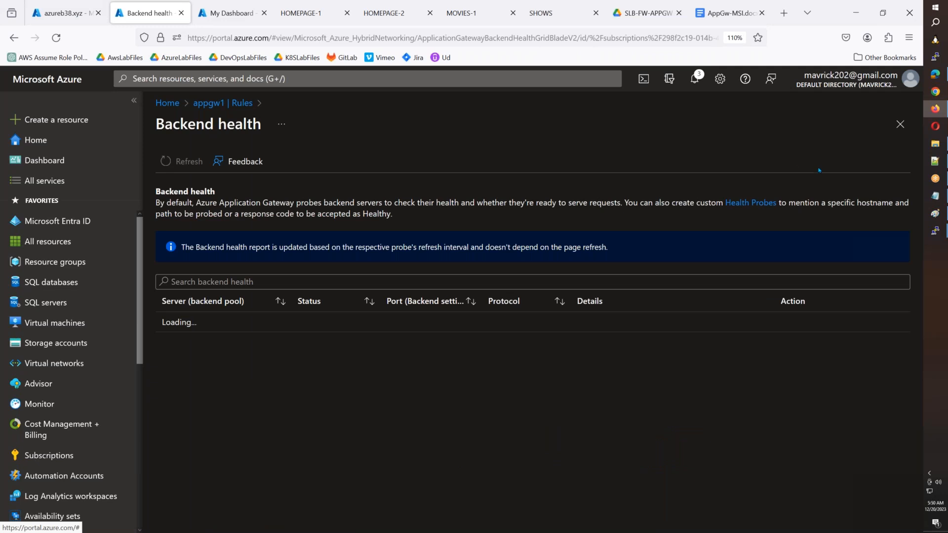
Stop the nginx service on the MOVIES server from its terminal session with "service nginx stop"
click(936, 231)
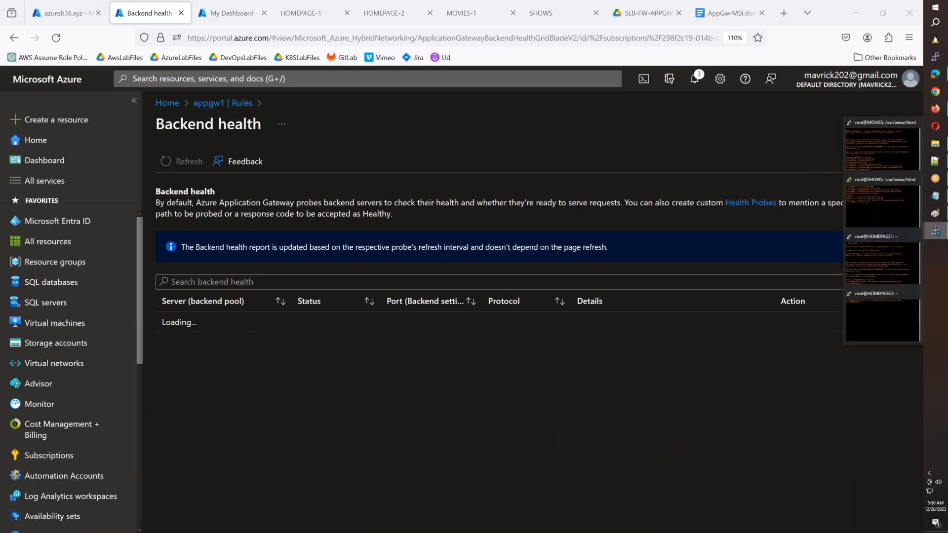
click(851, 139)
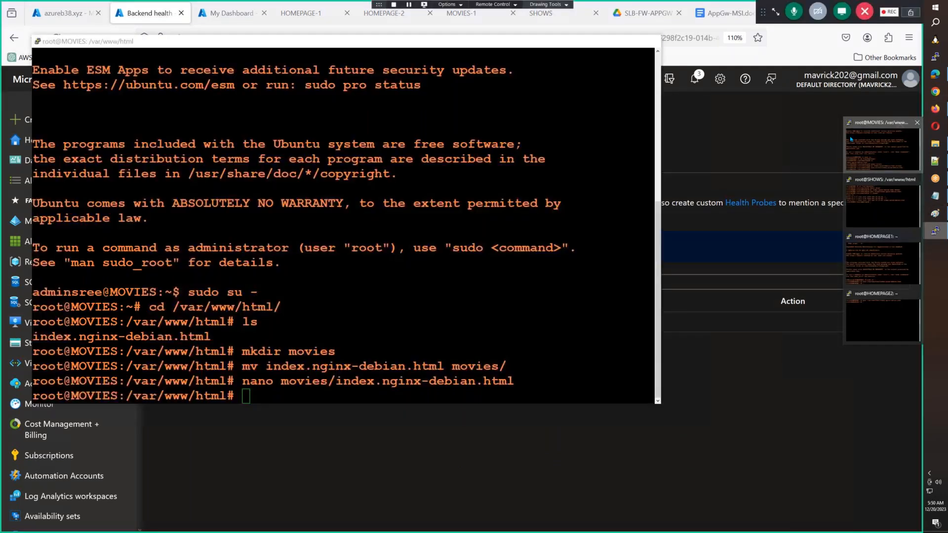
text(service ng)
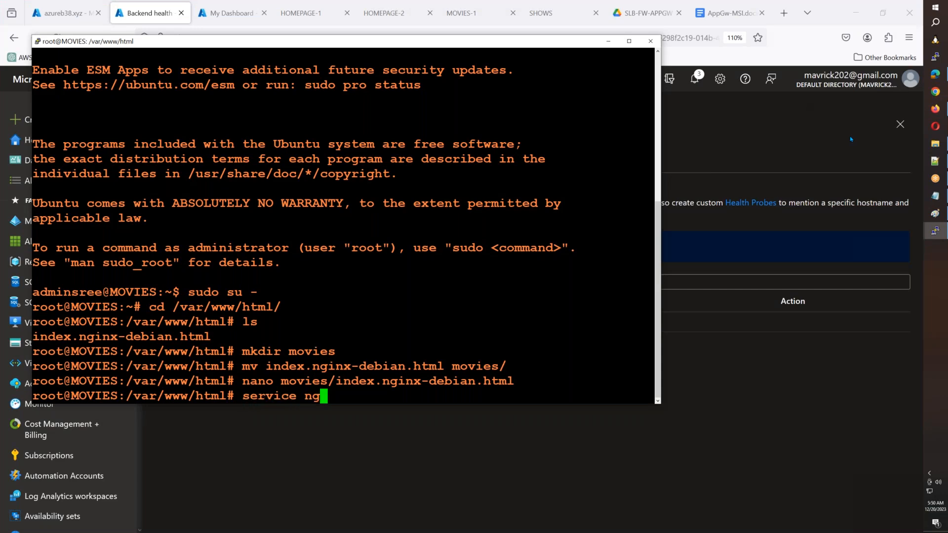
text(inx stio)
key(BackSpace)
key(BackSpace)
text(op)
key(Return)
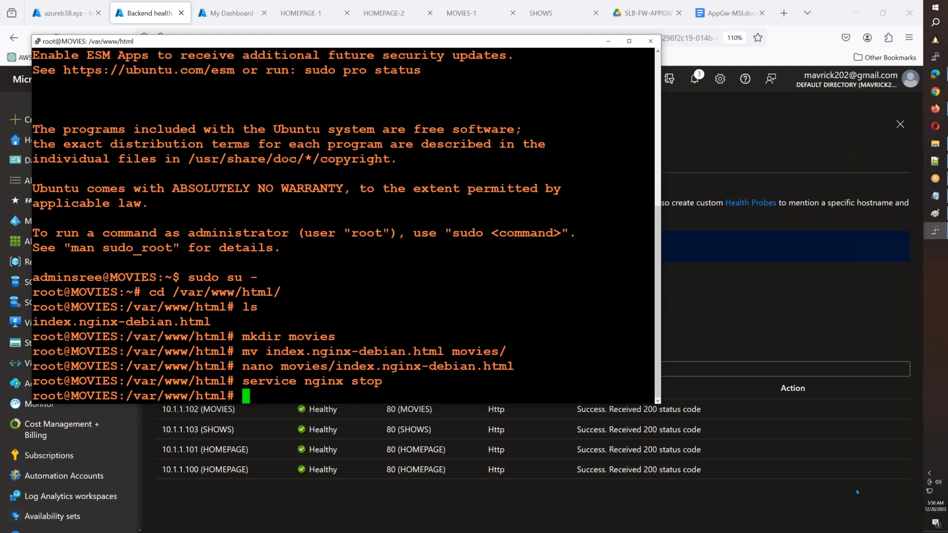
Return to Firefox and reload the MOVIES-1 page served directly at 40.76.254.202/movies/
click(552, 493)
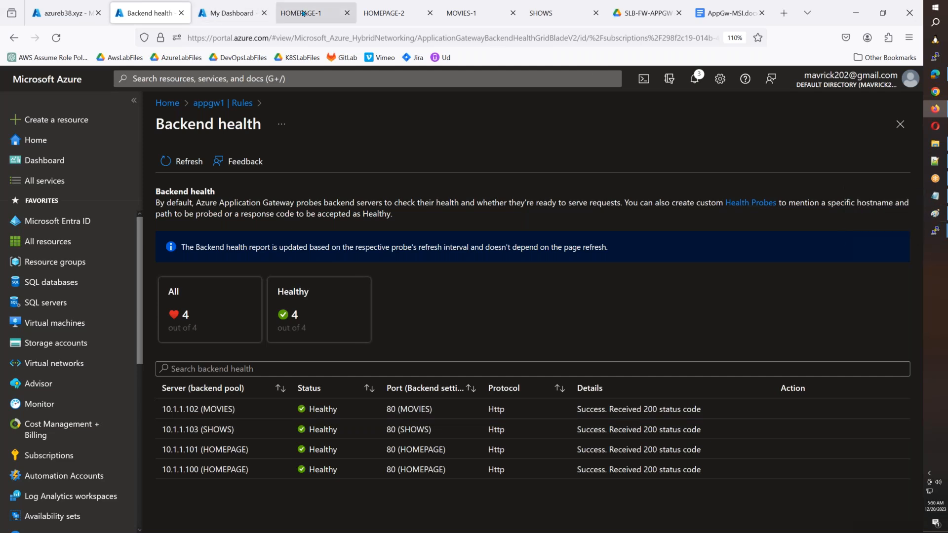
click(465, 22)
click(55, 38)
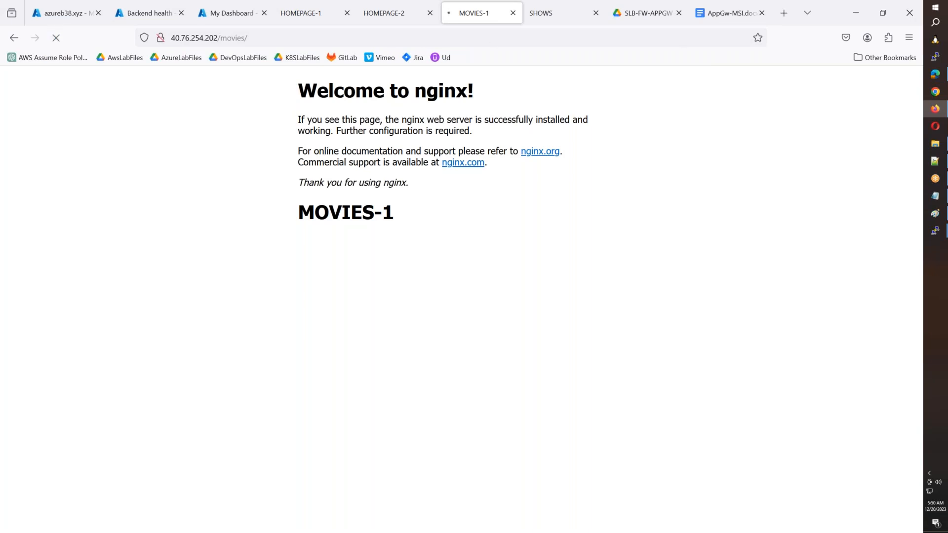
Switch to Microsoft Edge, view the azureb38.xyz shows page, then reload the movies page and highlight its HTTP status code
click(935, 74)
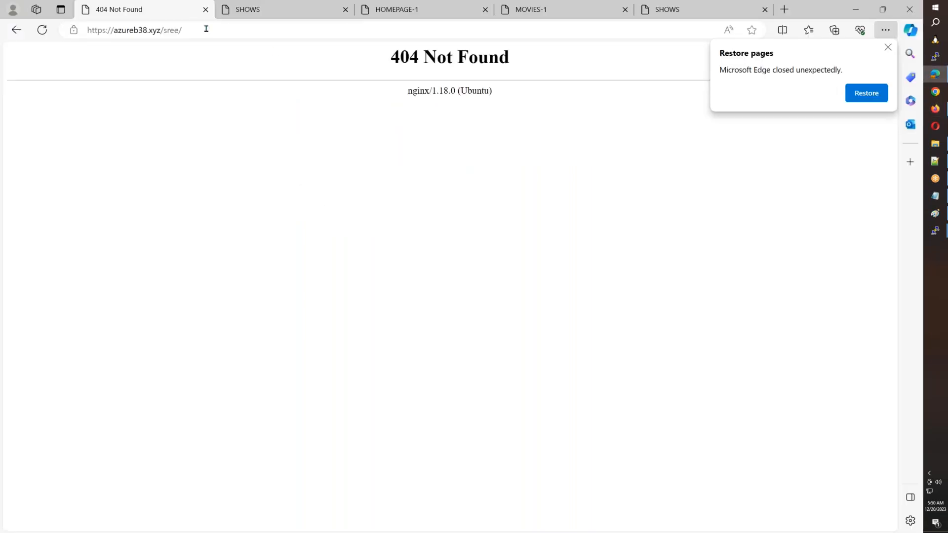
click(242, 12)
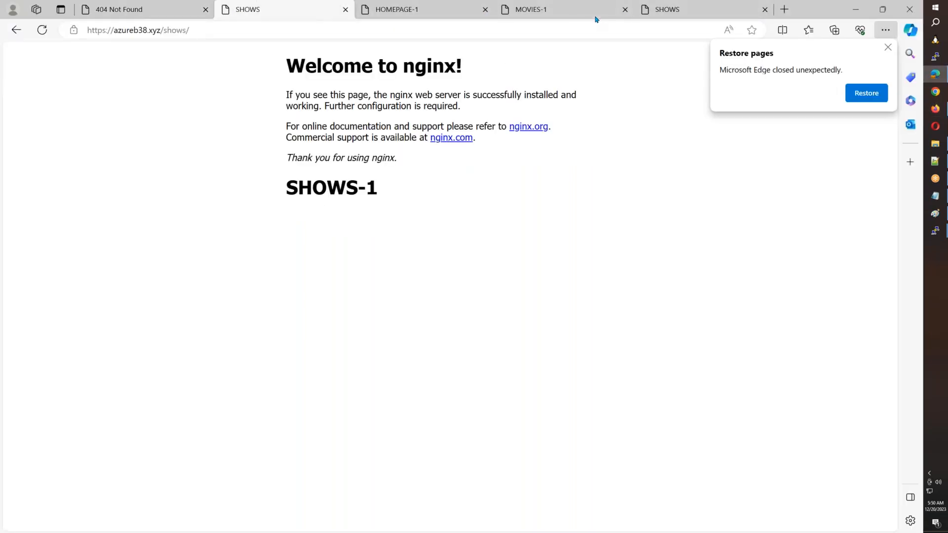
click(548, 12)
click(41, 34)
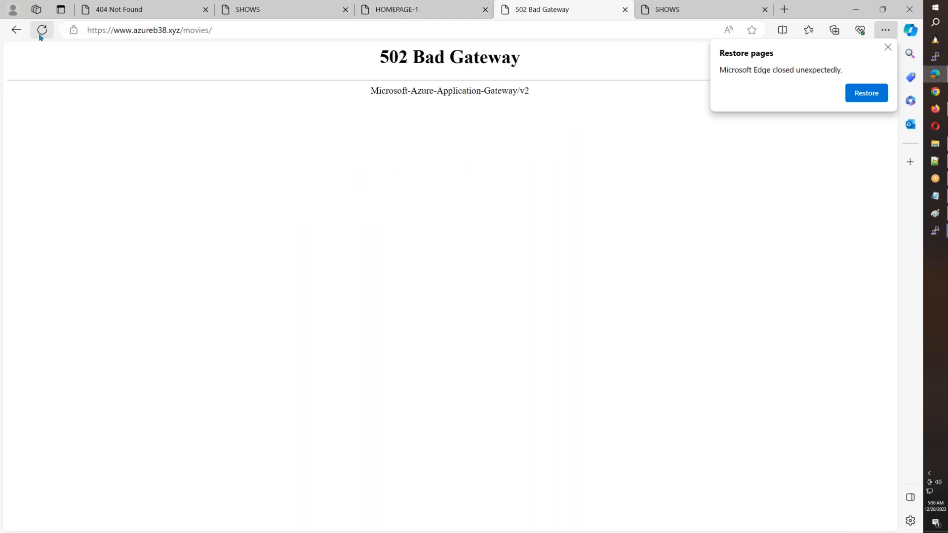
mouse_move(398, 57)
mouse_down()
mouse_move(493, 46)
mouse_move(546, 72)
mouse_move(380, 58)
mouse_up()
click(547, 72)
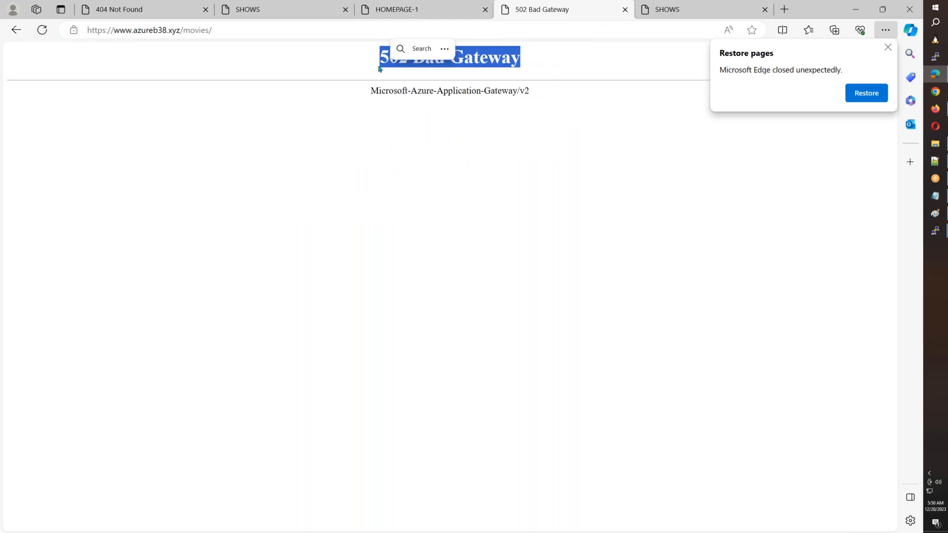
click(468, 168)
drag(379, 55, 404, 55)
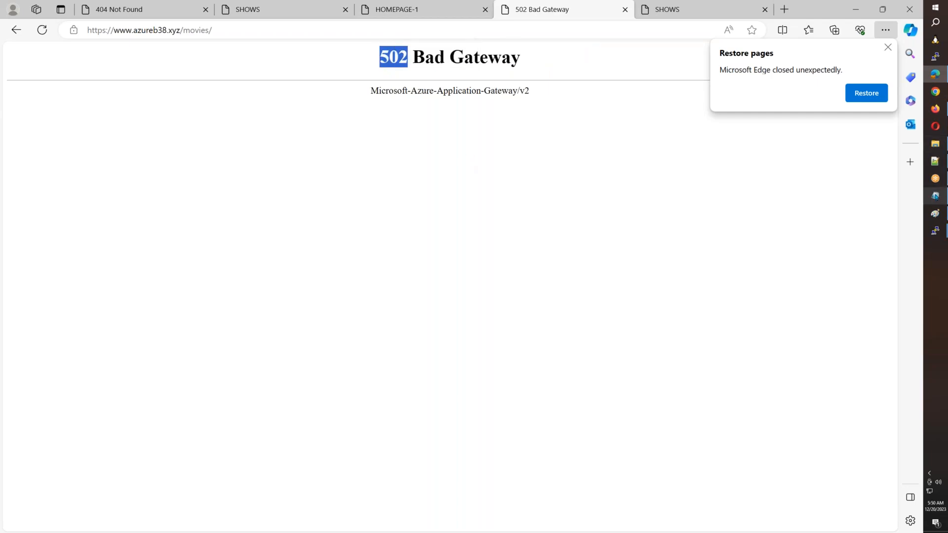
Switch to Notepad and list the status classes 2xx, 3xx and 4xx on separate lines below the Application Gateway notes
mouse_move(935, 196)
click(876, 213)
key(Return)
key(Return)
key(Return)
text(2xx)
key(Return)
text(3xx)
key(Return)
text(4xx)
key(Return)
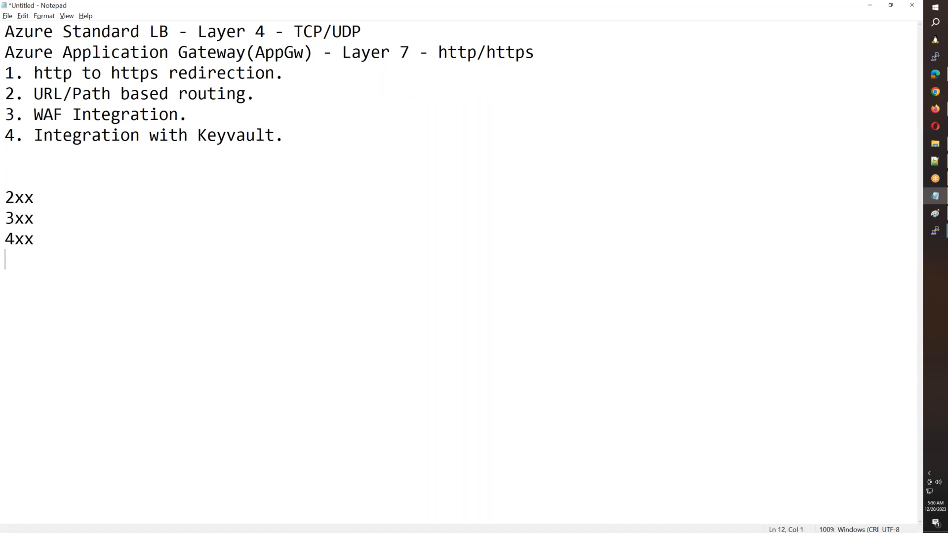
Add the line "5xx - 502 503 - backend Server issue" below the 4xx line, checking the code against the Edge error page
text(5xx - 503)
key(alt+Tab)
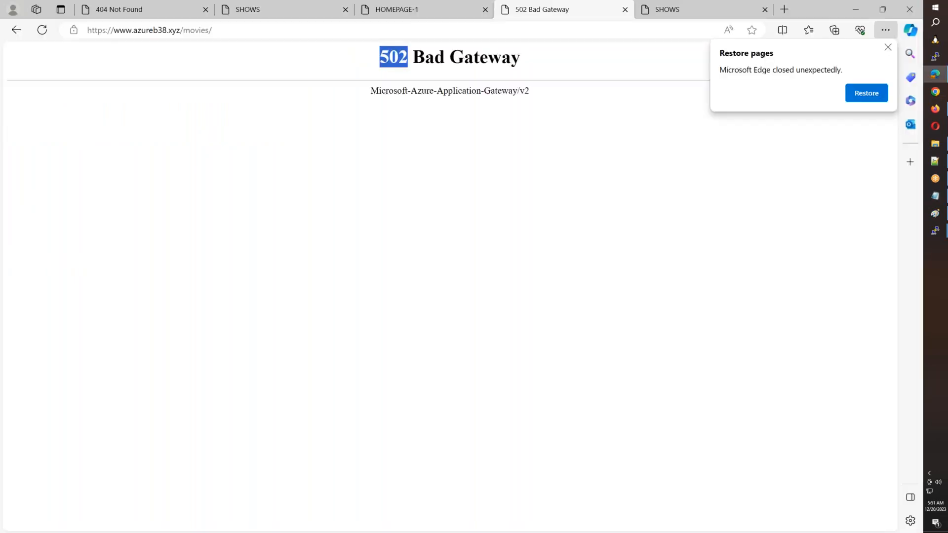
key(alt+Tab)
key(BackSpace)
text(2 503)
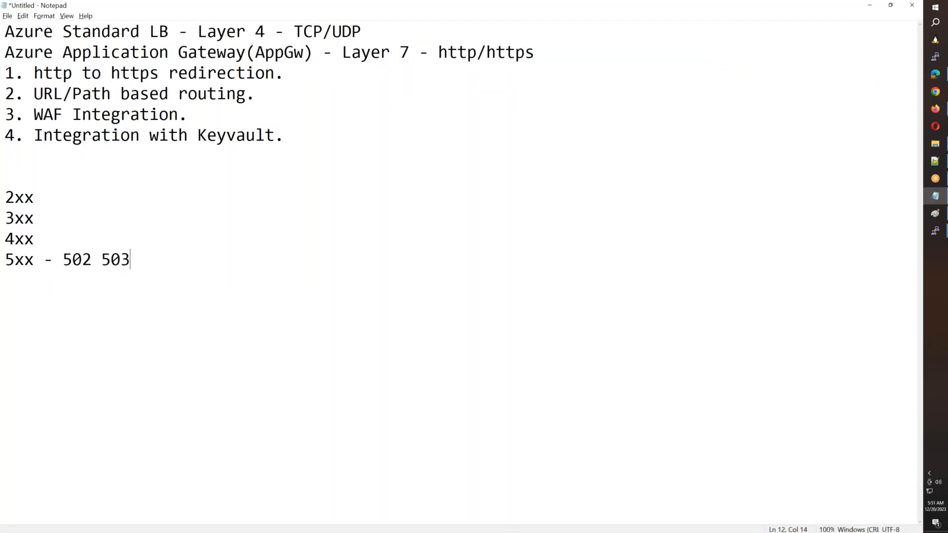
text( - )
text(Serv)
key(BackSpace)
key(BackSpace)
key(BackSpace)
key(BackSpace)
text(backend Server issue,)
key(BackSpace)
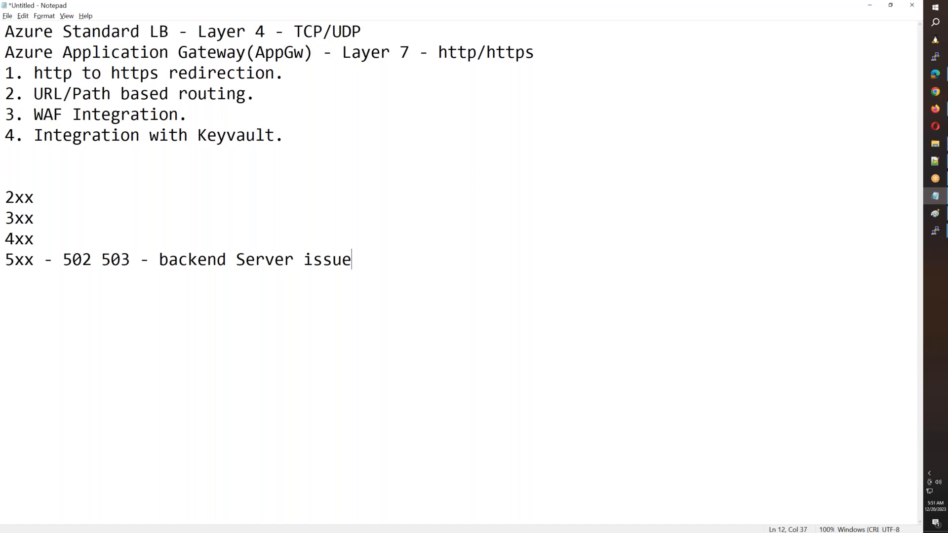
Extend the 4xx line with the codes "- 403 404"
click(86, 240)
text(- 4)
text(04)
drag(130, 260, 100, 260)
click(100, 238)
key(BackSpace)
key(BackSpace)
text(3 404)
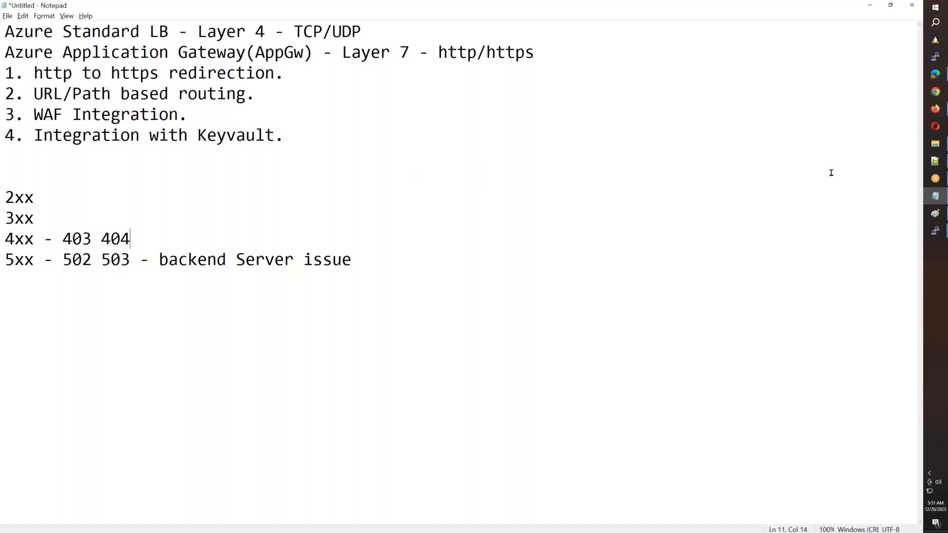
Append the description " - Client Issue" to the end of the 4xx line
text( - )
text(Client IOss)
key(BackSpace)
key(BackSpace)
key(BackSpace)
text(ssie -)
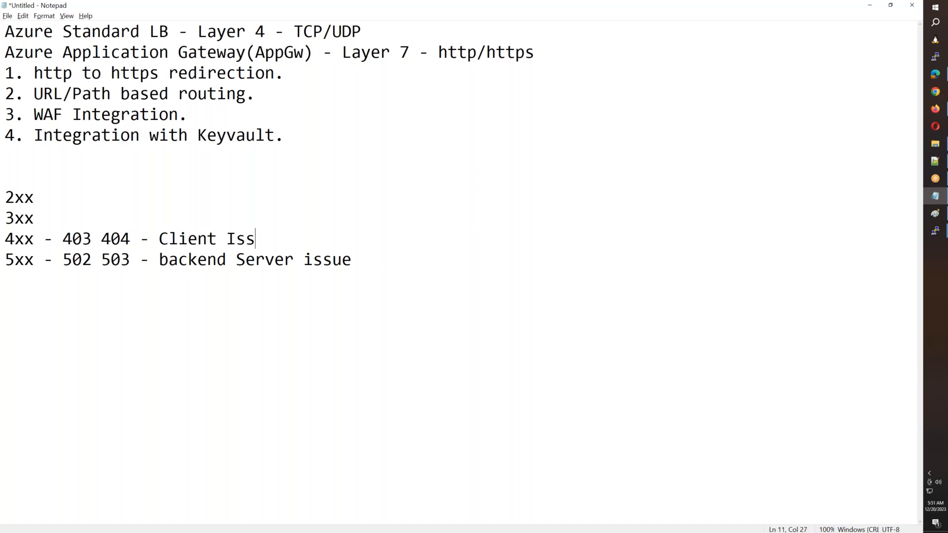
key(BackSpace)
key(BackSpace)
key(BackSpace)
key(BackSpace)
text(ue)
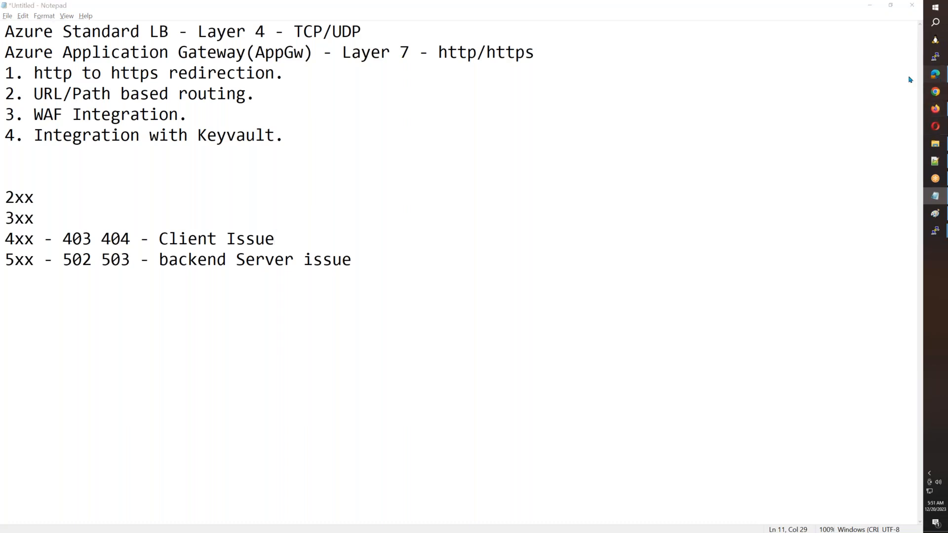
Switch to Microsoft Edge, view the azureb38.xyz/sree/ page, dismiss the restore-pages prompt and return to the movies error page
click(935, 74)
click(112, 6)
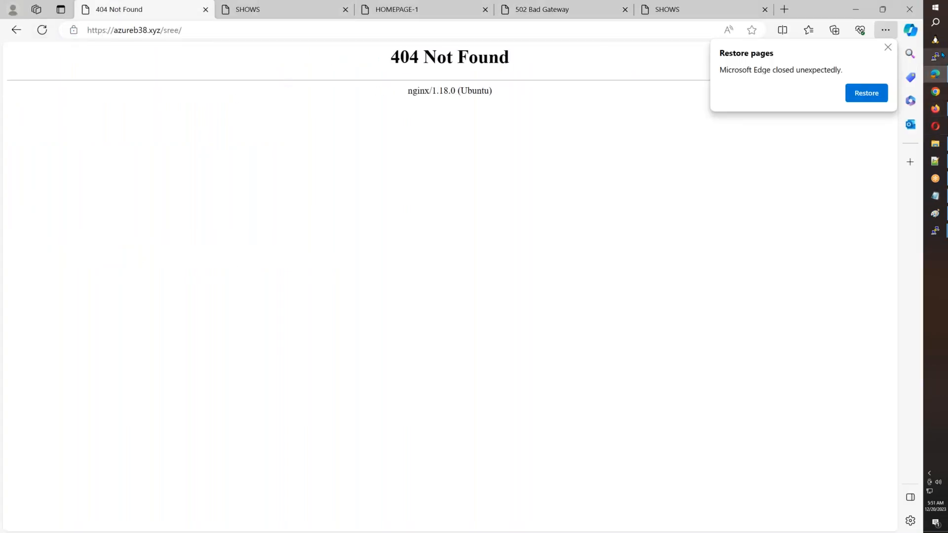
click(888, 47)
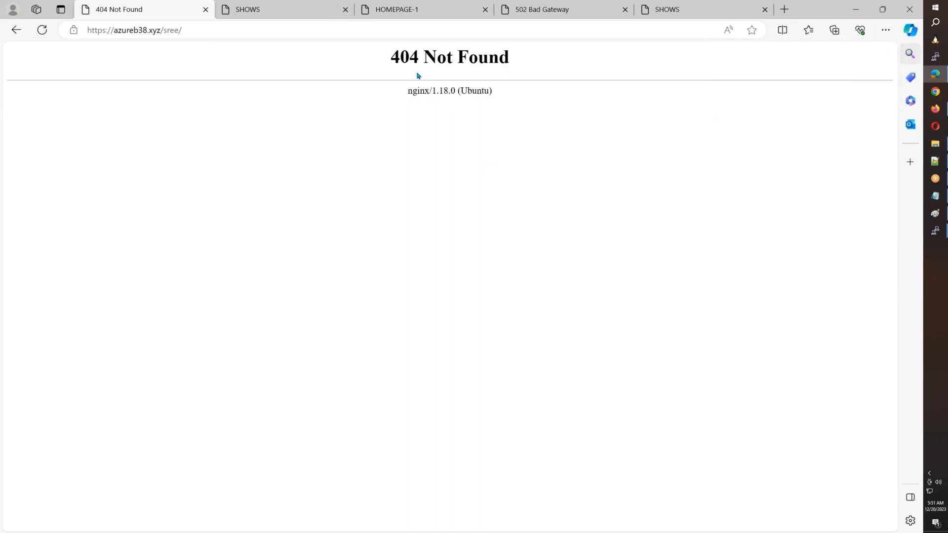
click(543, 10)
Switch to Notepad and append "- Redirection" to the 3xx line and "- Sucess" to the 2xx line
click(936, 197)
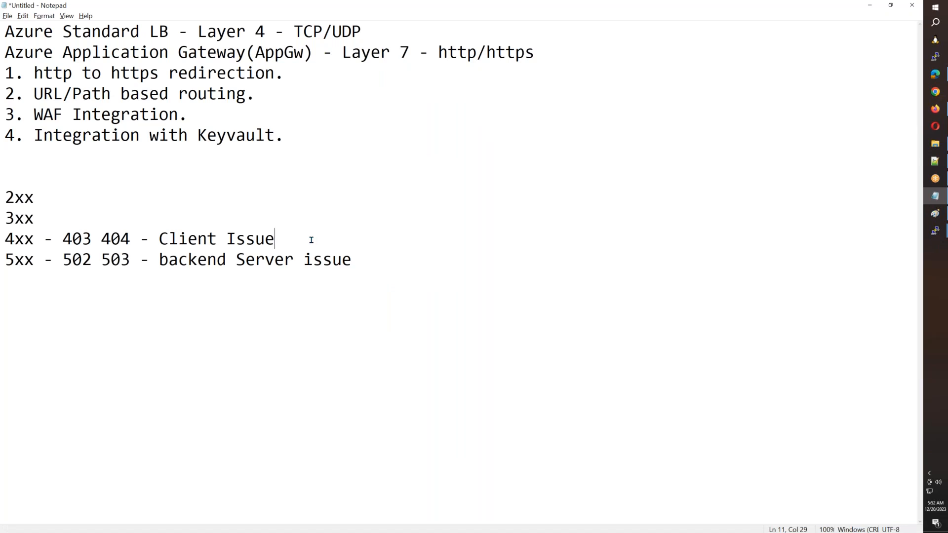
click(186, 208)
text(- Redirection)
key(Up)
text(-)
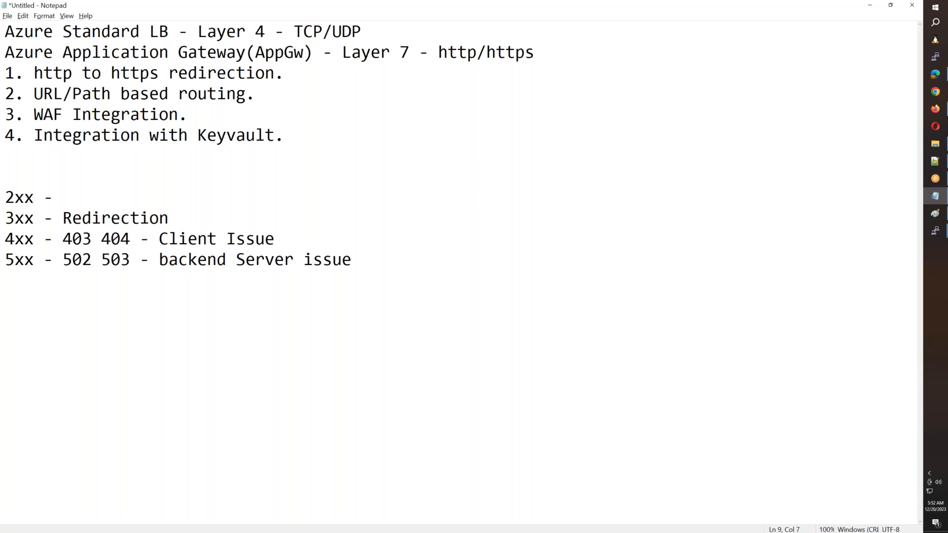
text(Sucess)
Switch to Firefox, search Google in a new tab for "http error codes mozilla" and open the MDN HTTP response status codes article
click(936, 109)
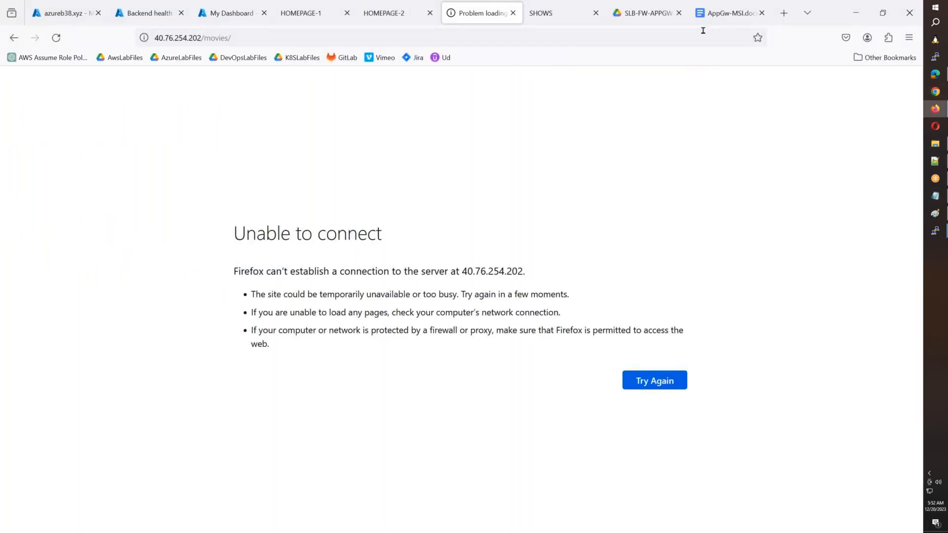
key(ctrl+t)
text(google.com)
key(Return)
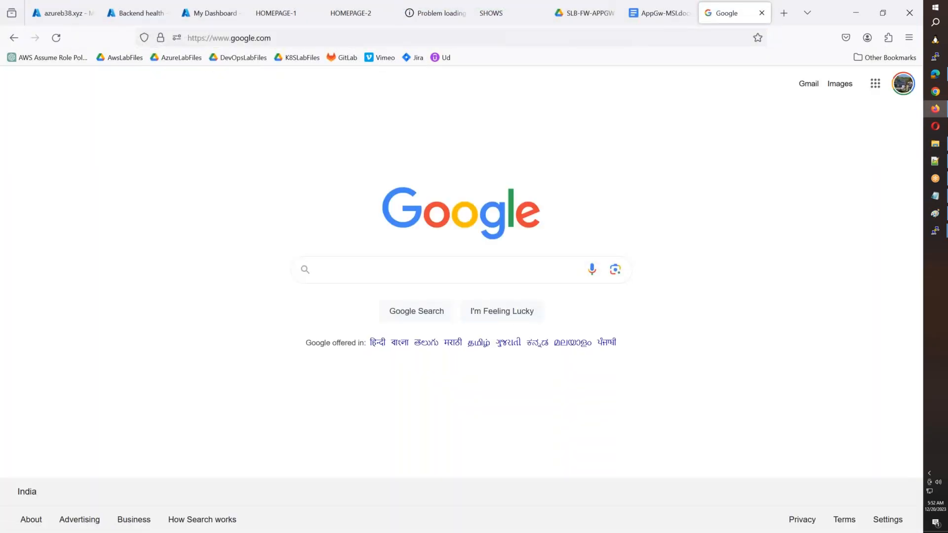
text(http error)
key(Down)
key(Down)
text(mo)
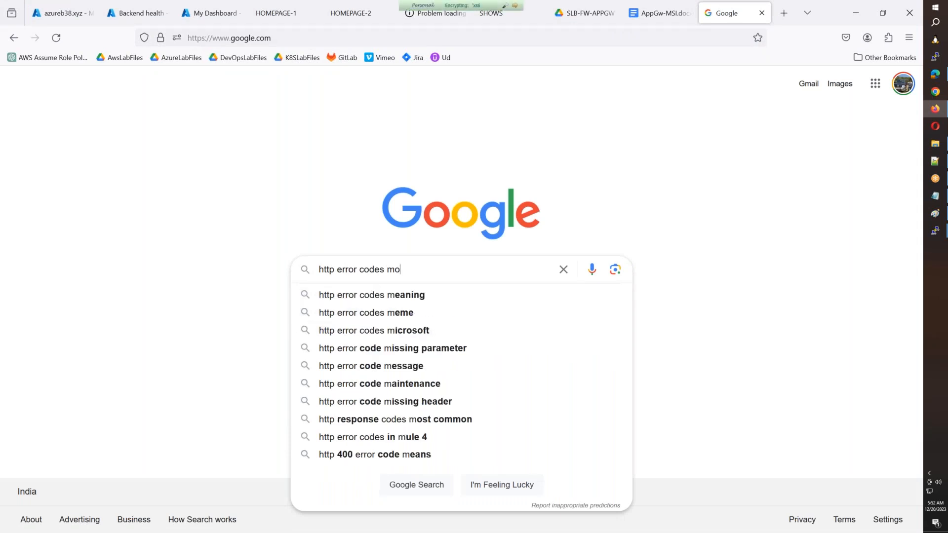
text(zilla)
key(Return)
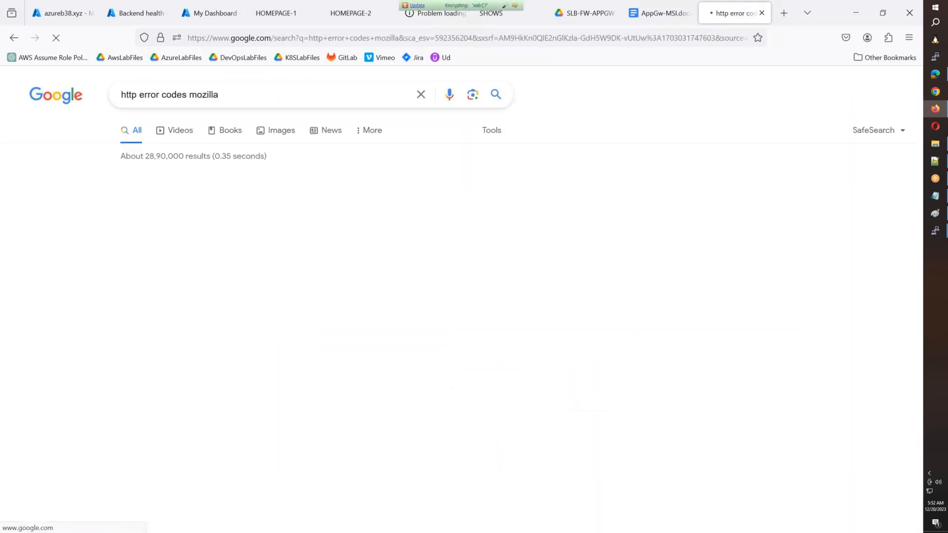
middle_click(250, 188)
click(749, 22)
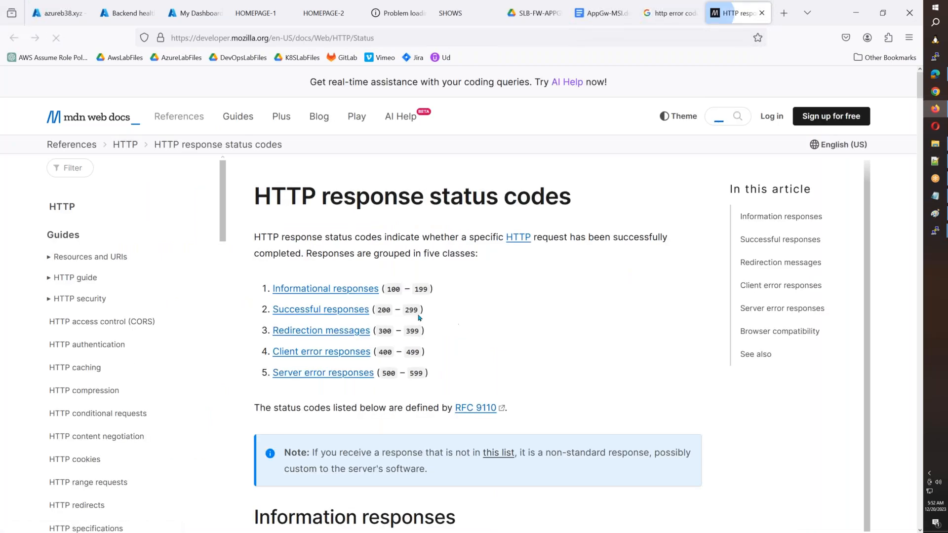
Read the successful responses and redirection messages sections of the MDN article, including 200 OK, 204 No Content and 301 Moved Permanently
scroll(419, 317, down, 10)
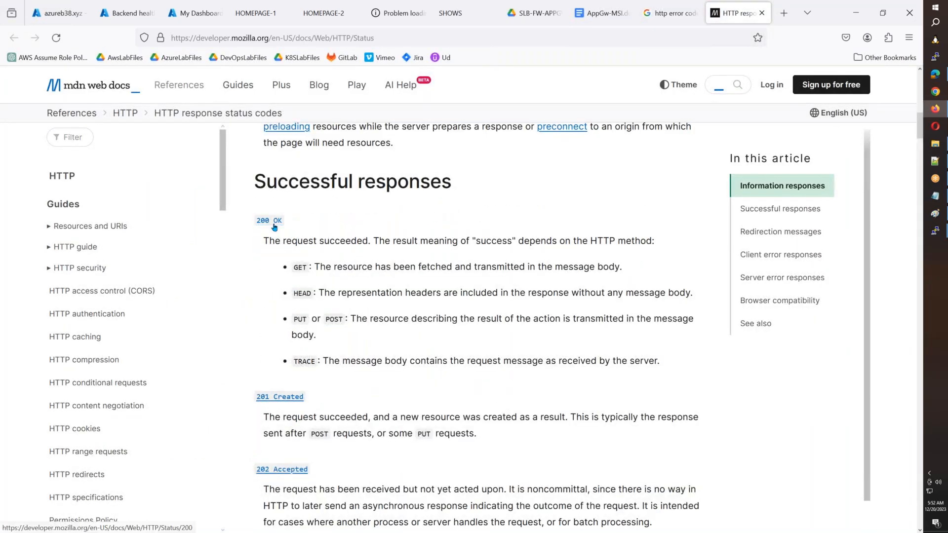
scroll(275, 227, down, 6)
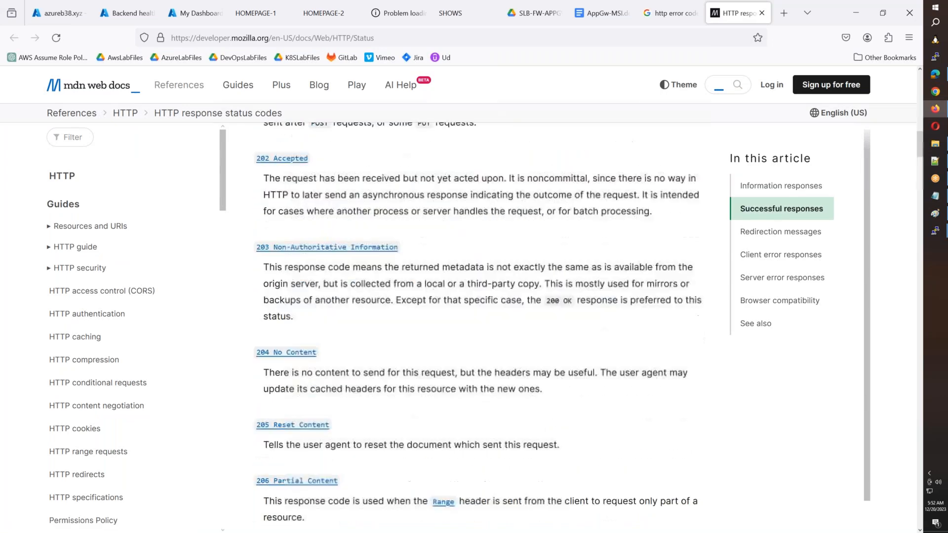
scroll(271, 252, down, 2)
drag(275, 250, 357, 251)
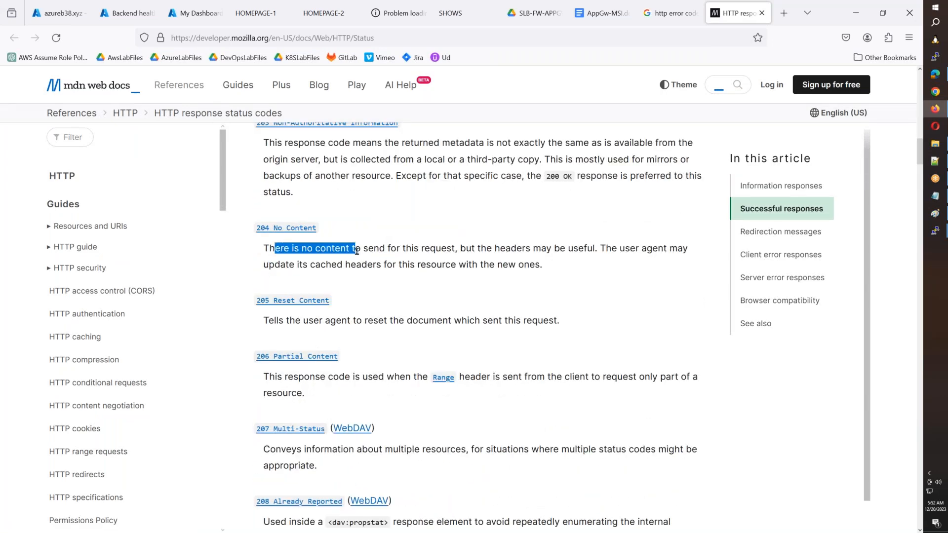
scroll(324, 292, down, 3)
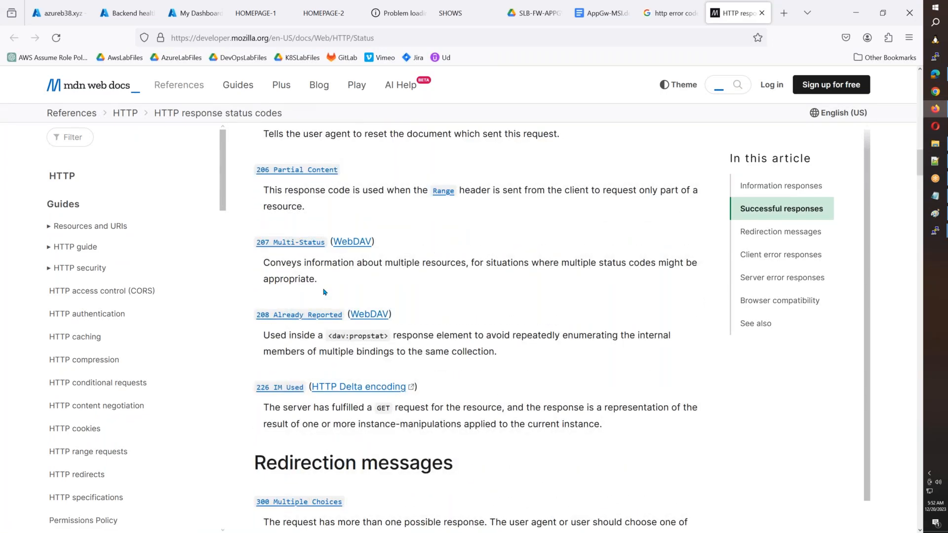
scroll(324, 292, down, 4)
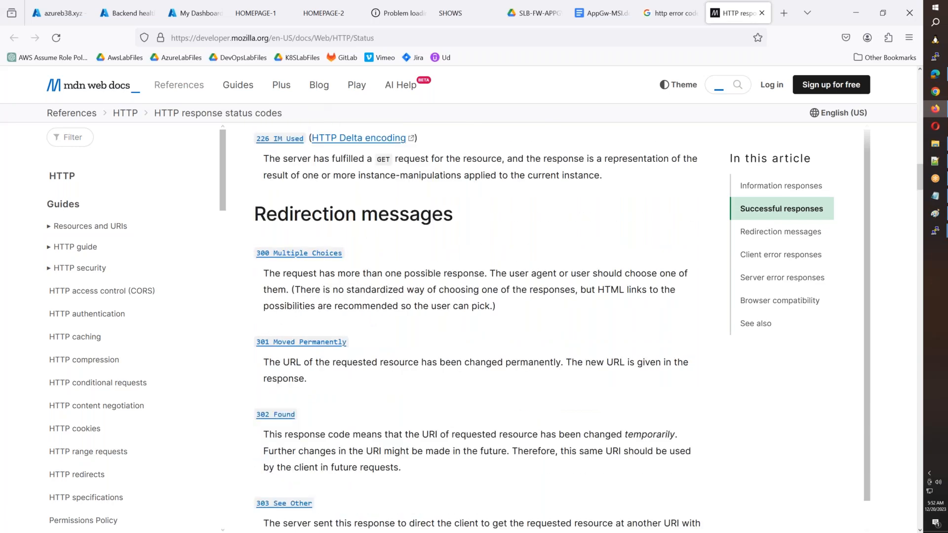
scroll(299, 294, down, 1)
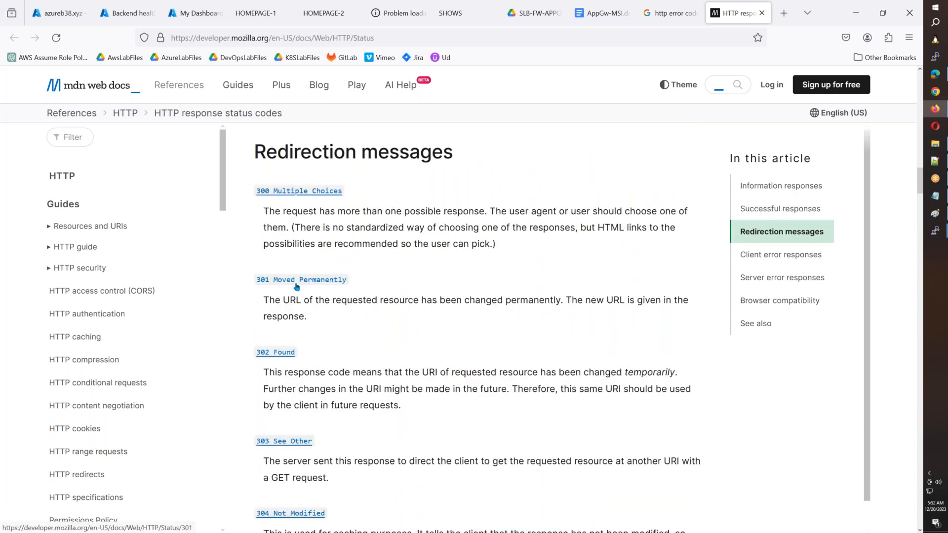
scroll(297, 281, down, 6)
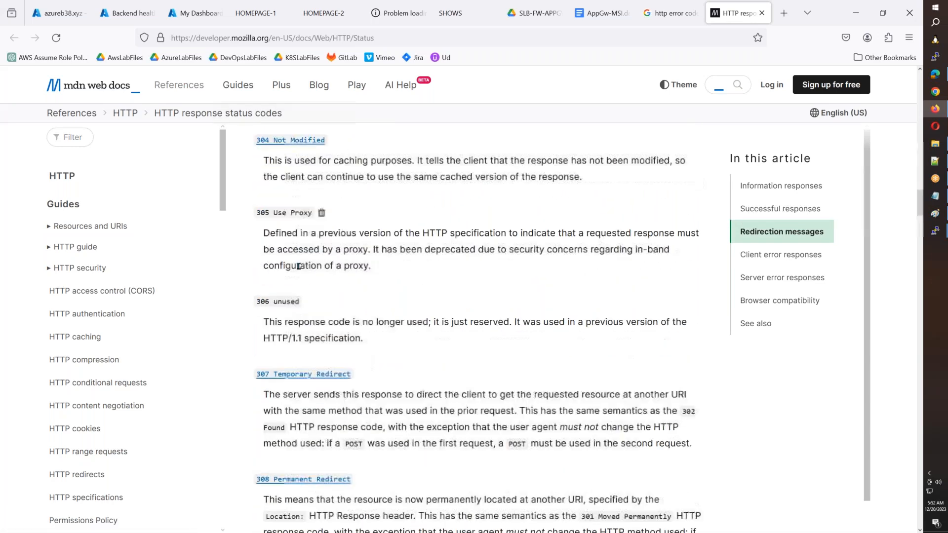
scroll(299, 266, down, 4)
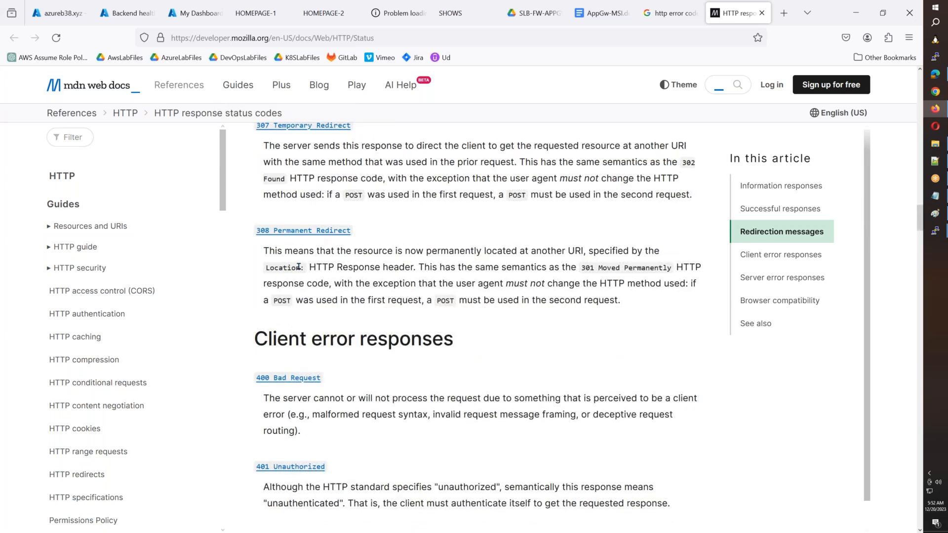
Read the MDN client error responses, highlighting the 401 and 404 descriptions, and continue to the server error responses
scroll(299, 267, down, 2)
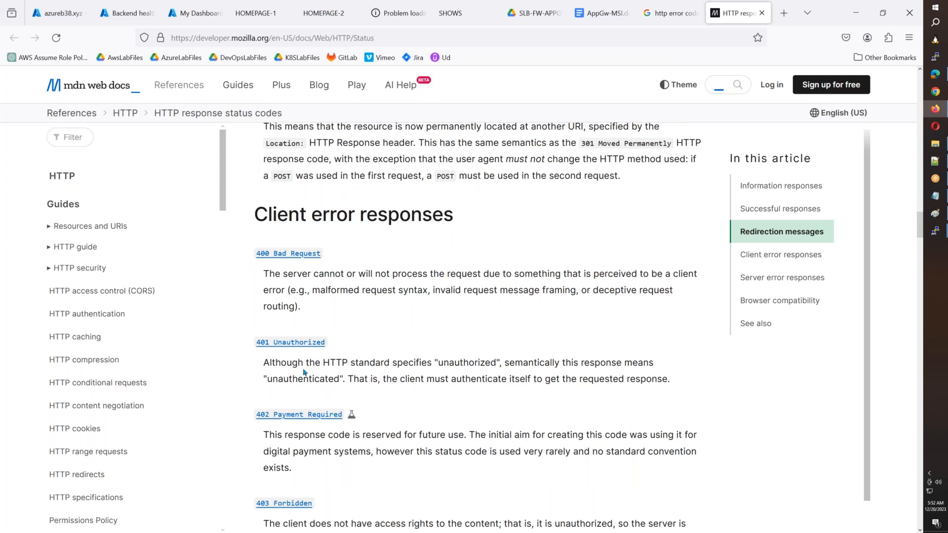
drag(283, 380, 335, 379)
drag(471, 369, 517, 398)
scroll(517, 398, down, 5)
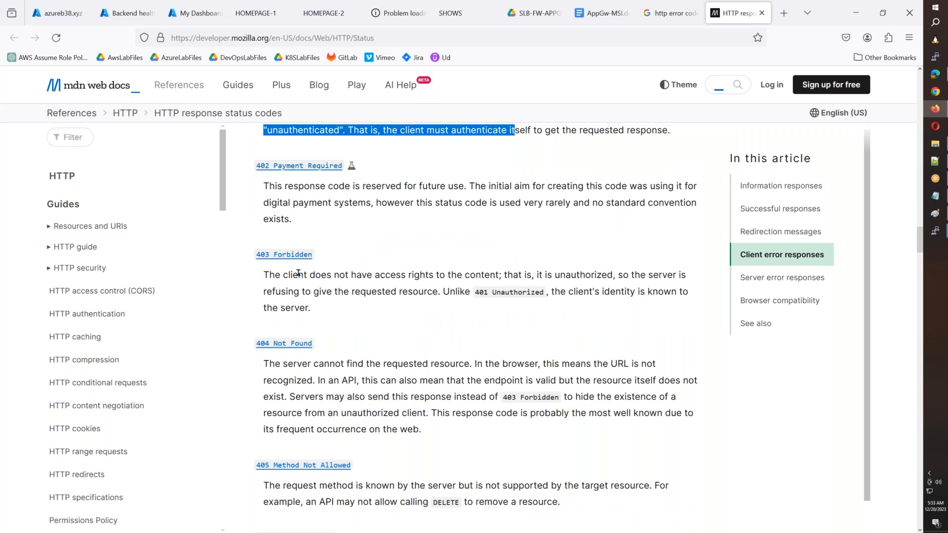
drag(280, 364, 364, 382)
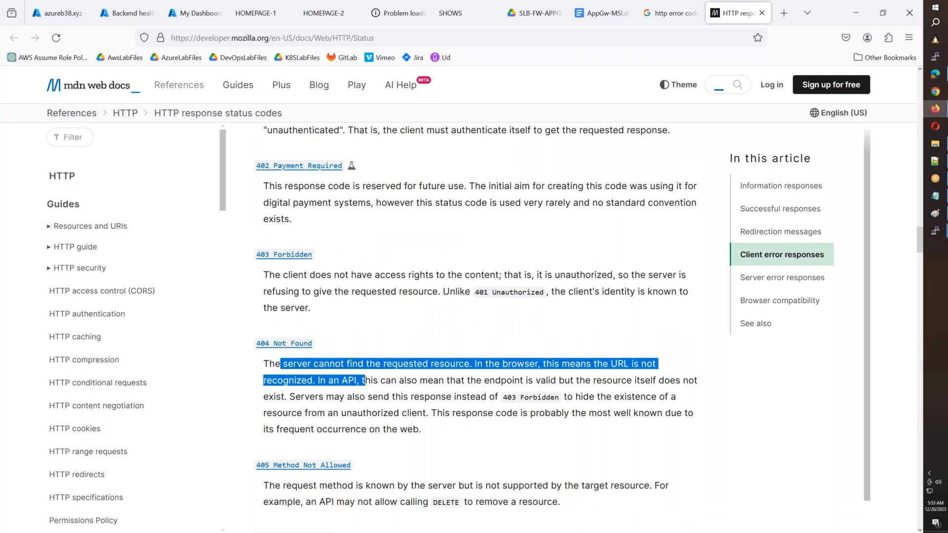
scroll(303, 279, down, 4)
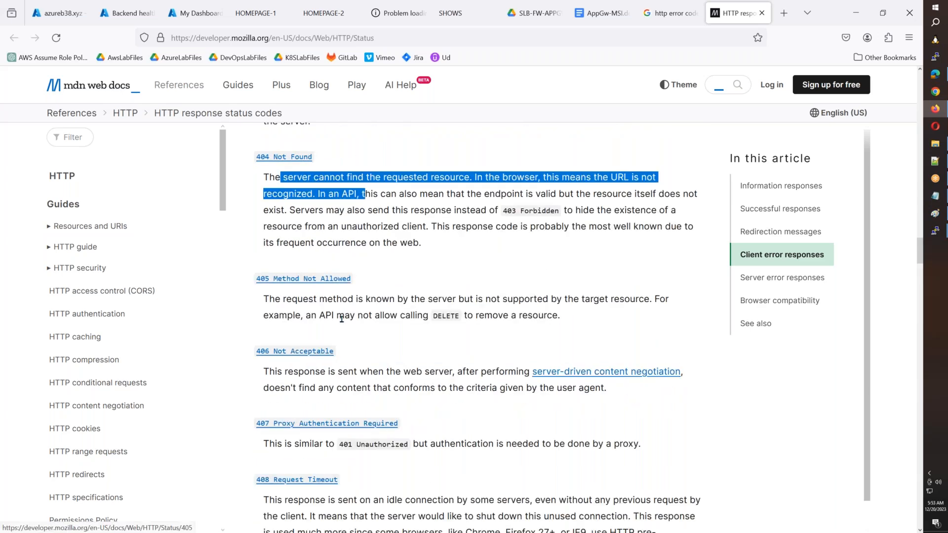
scroll(342, 319, down, 15)
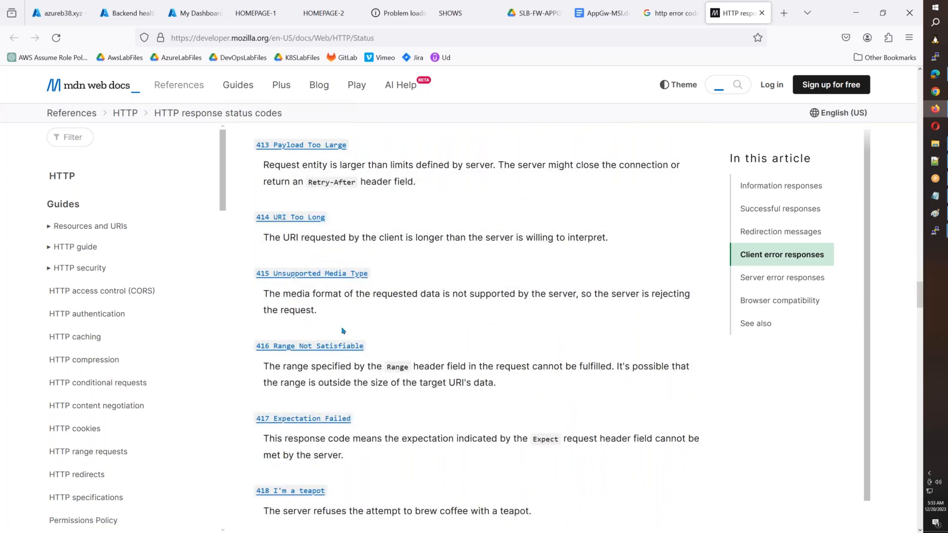
scroll(343, 331, down, 20)
scroll(404, 371, down, 1)
scroll(420, 321, up, 5)
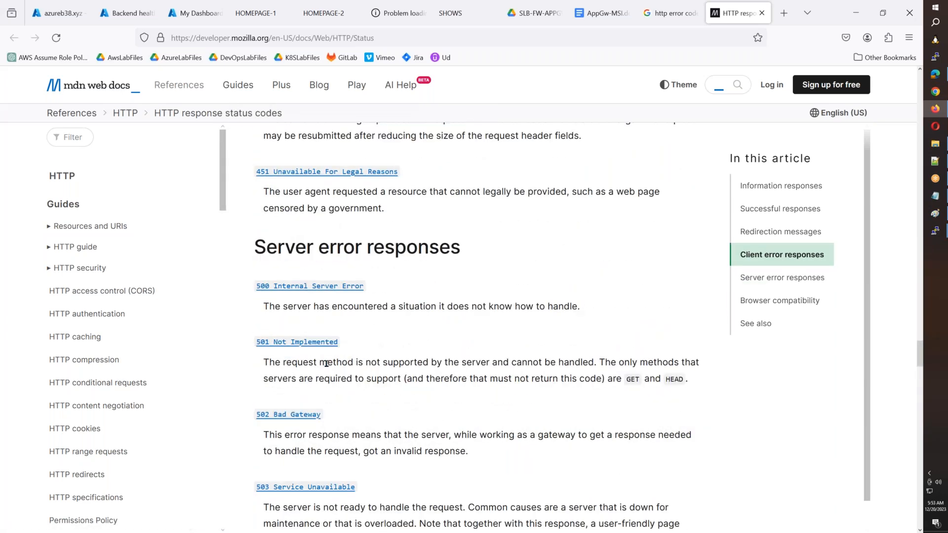
Read the MDN server error responses from 501 to 511, highlighting parts of the 501 Not Implemented and 502 Bad Gateway descriptions
drag(327, 363, 399, 364)
scroll(398, 368, down, 1)
scroll(443, 374, down, 1)
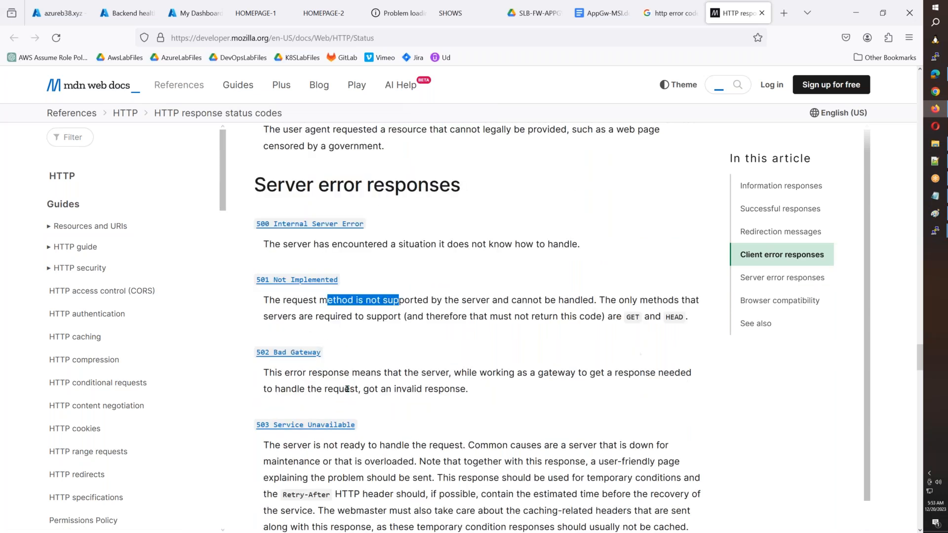
drag(454, 374, 637, 380)
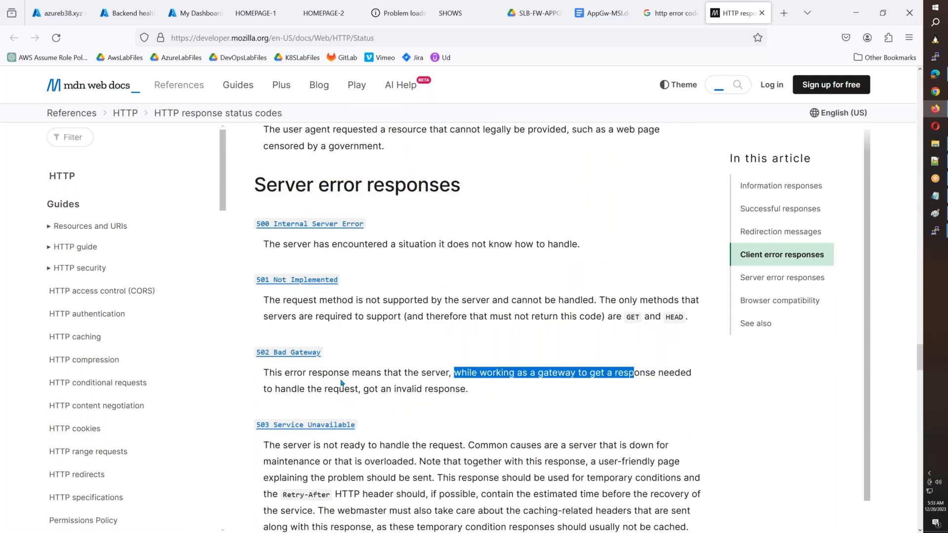
scroll(342, 383, down, 1)
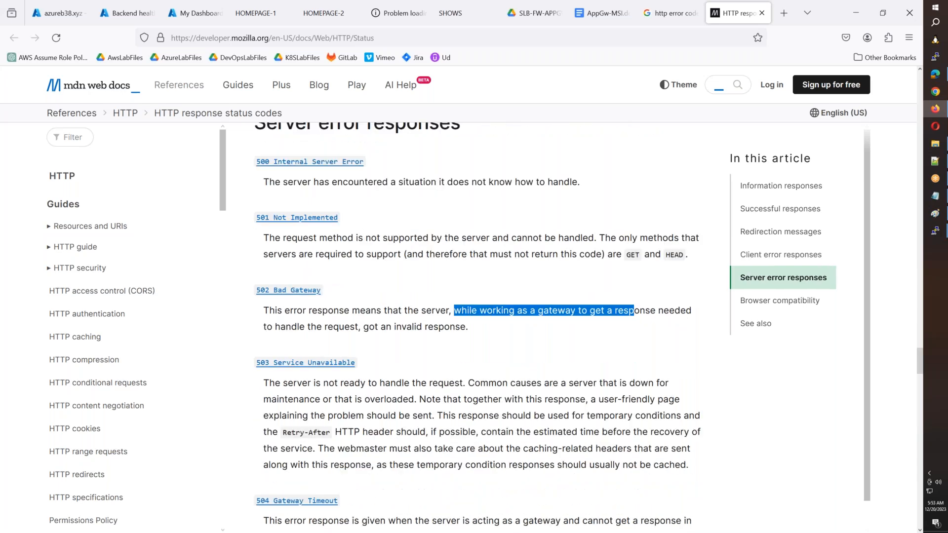
scroll(329, 378, down, 2)
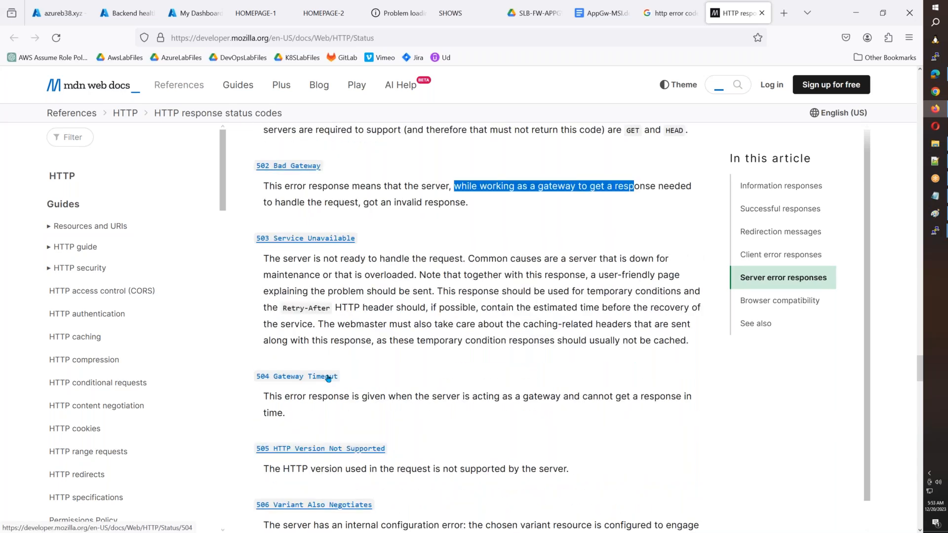
scroll(328, 378, down, 5)
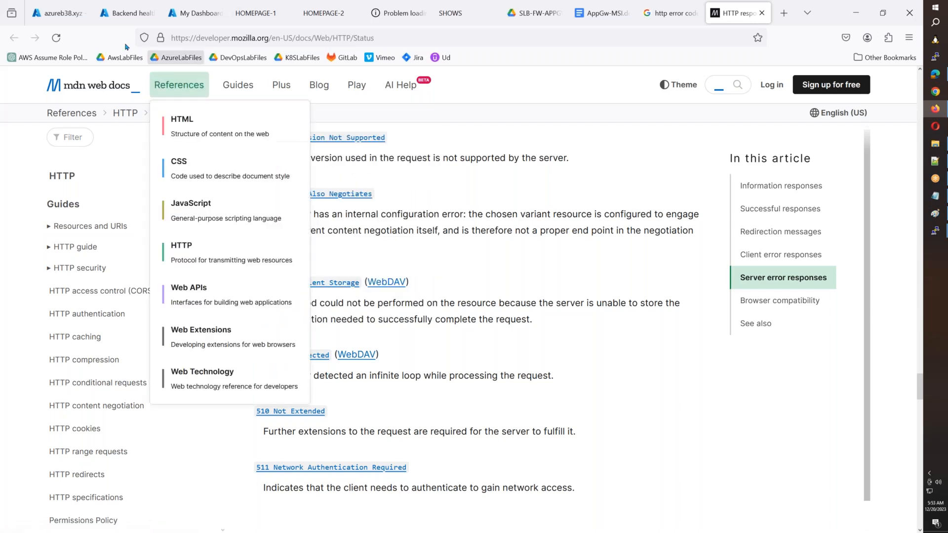
Return to the Azure Backend health page, refresh it and highlight the MOVIES server's status
click(126, 12)
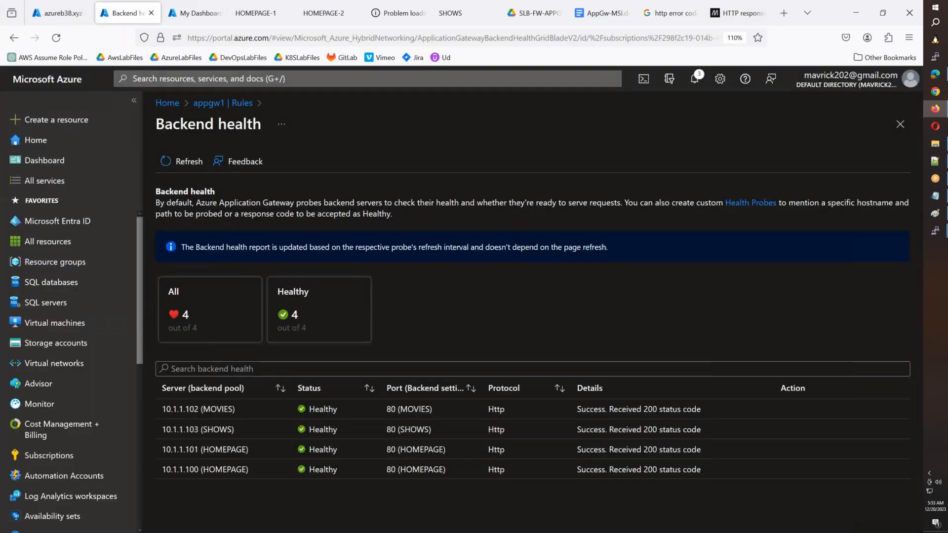
click(182, 162)
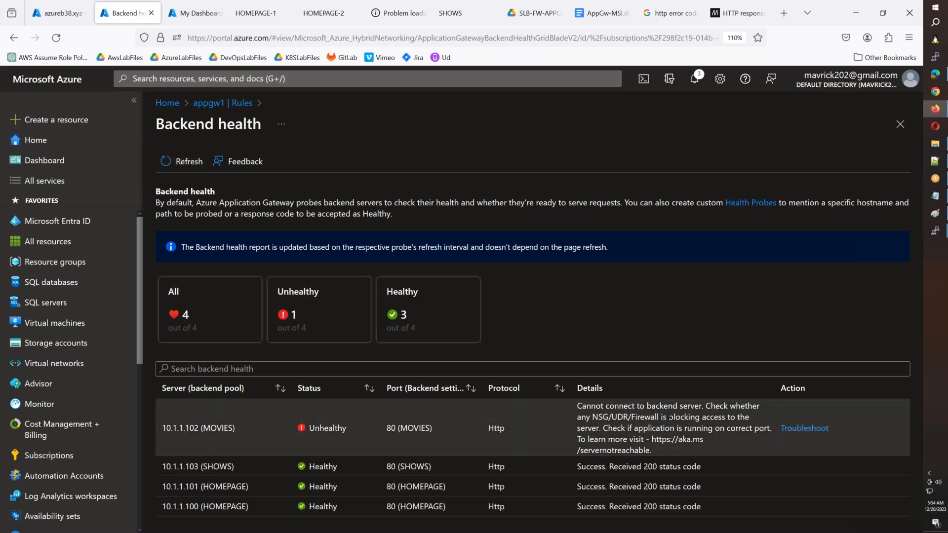
drag(348, 428, 310, 429)
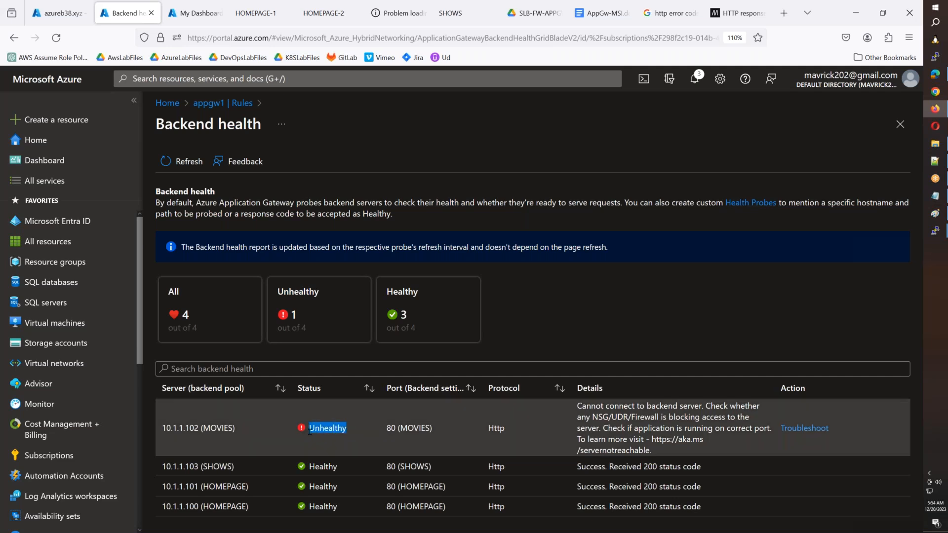
Switch to the MOVIES server's terminal session and run "service nginx start"
click(936, 230)
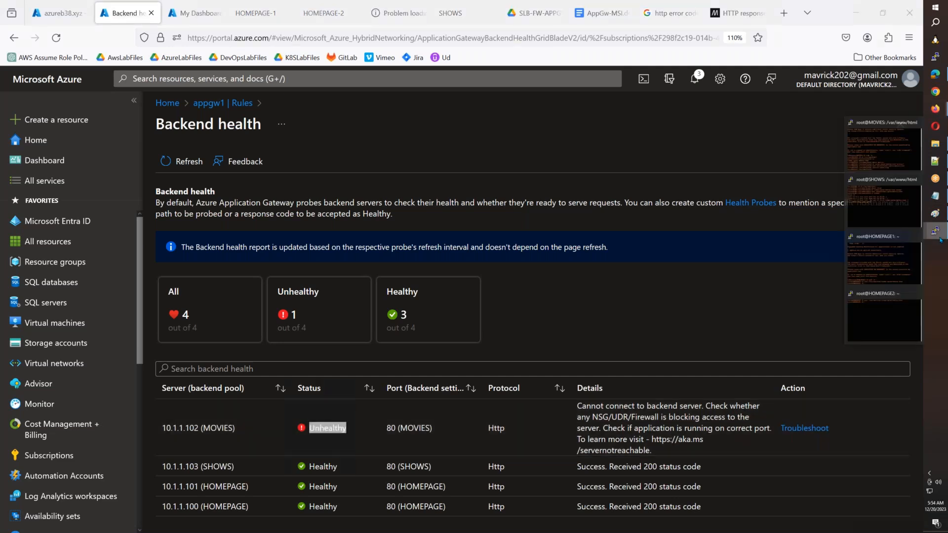
click(886, 212)
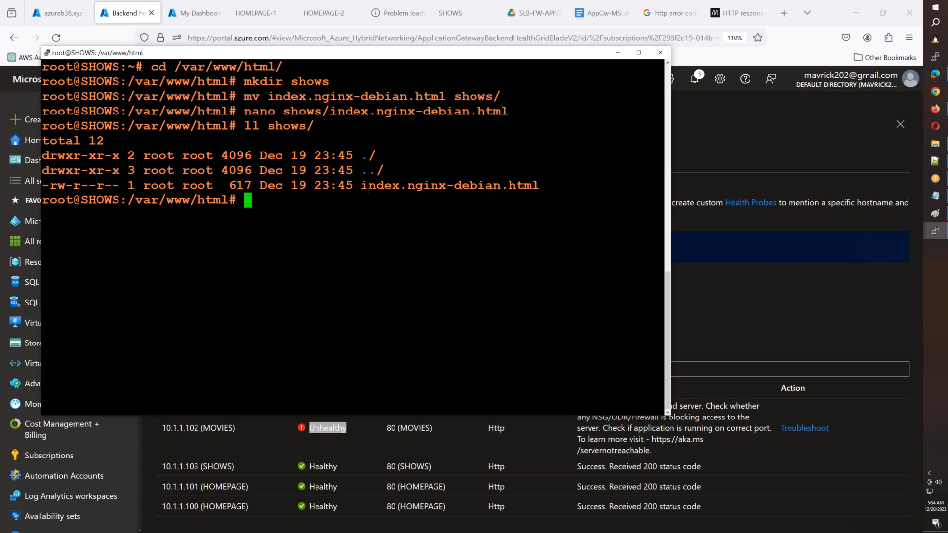
click(936, 231)
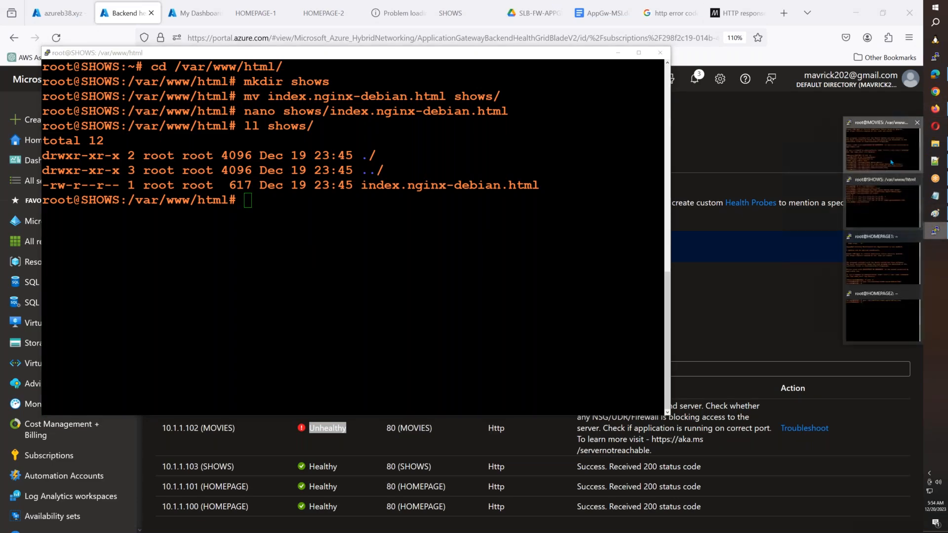
click(892, 162)
key(Up)
key(BackSpace)
key(BackSpace)
text(a)
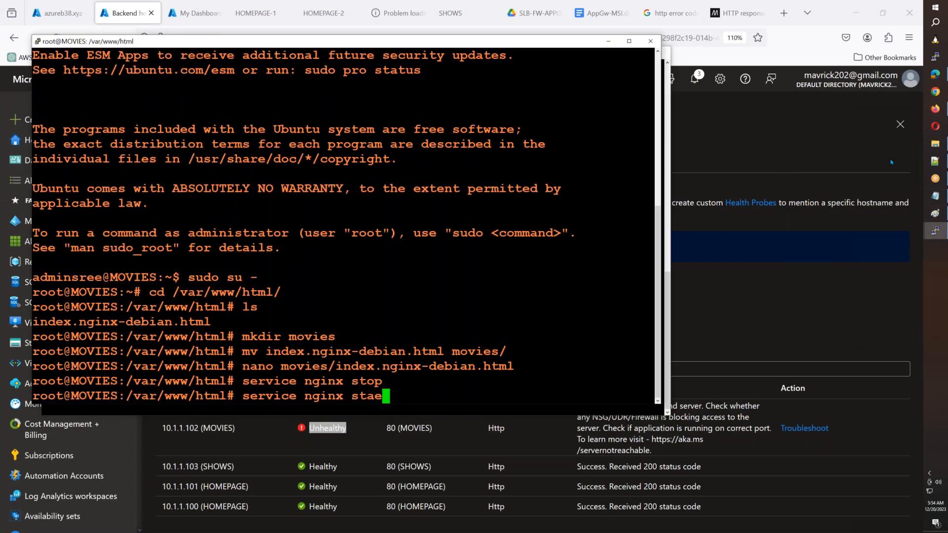
text(rt)
key(Return)
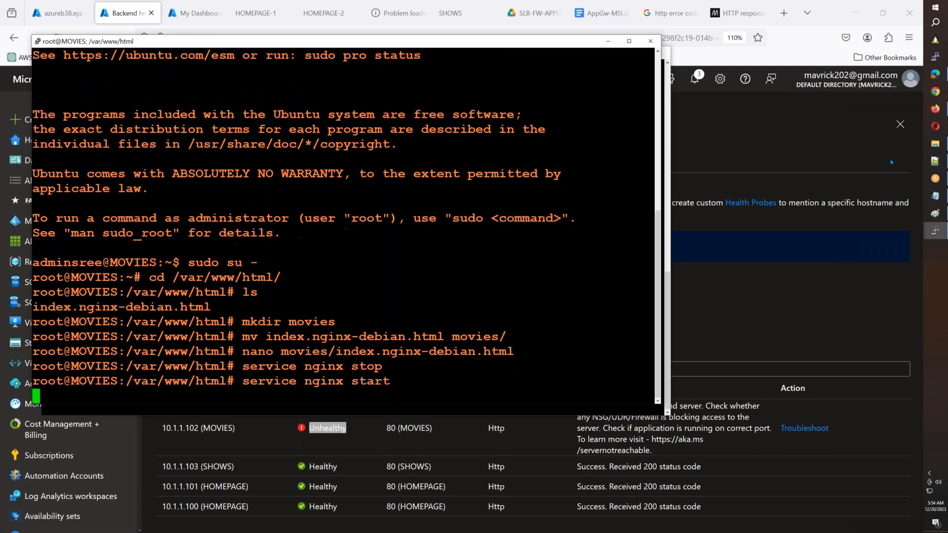
Return to the Azure portal in Firefox and open the Logs page of the appgw1 application gateway
click(824, 168)
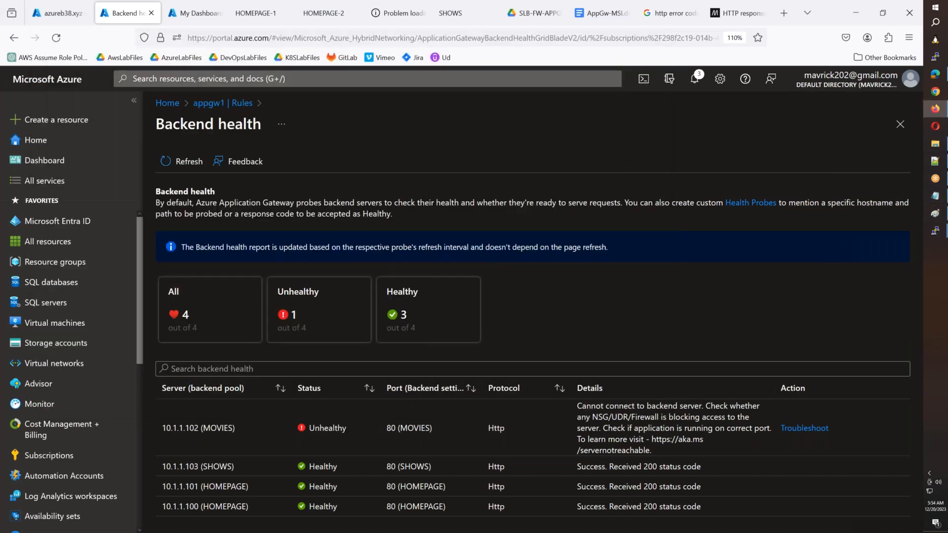
click(230, 103)
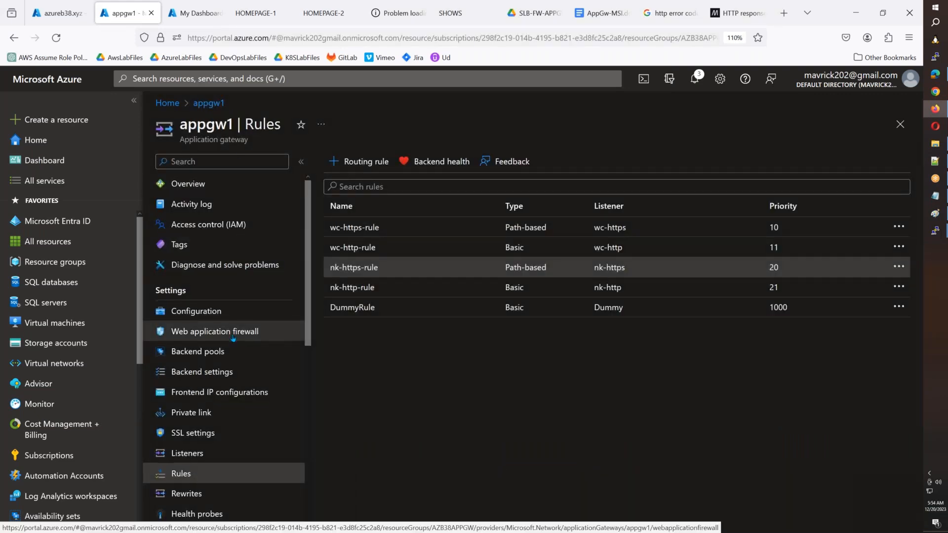
scroll(233, 338, down, 5)
click(180, 395)
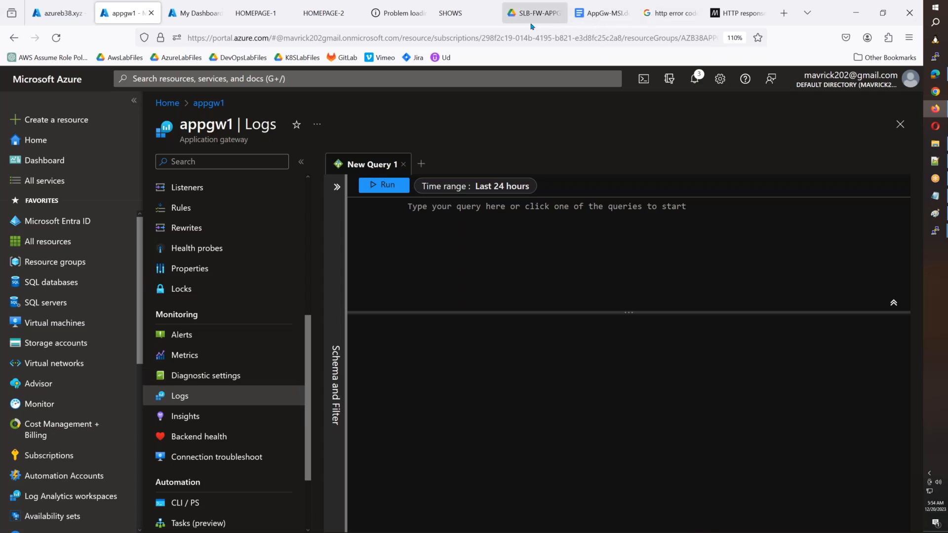
Open AppGw-Logs-Queries.docx from the SLB-FW-APPGW Drive folder and copy the AzureDiagnostics query that filters httpStatus_d == "404"
click(532, 19)
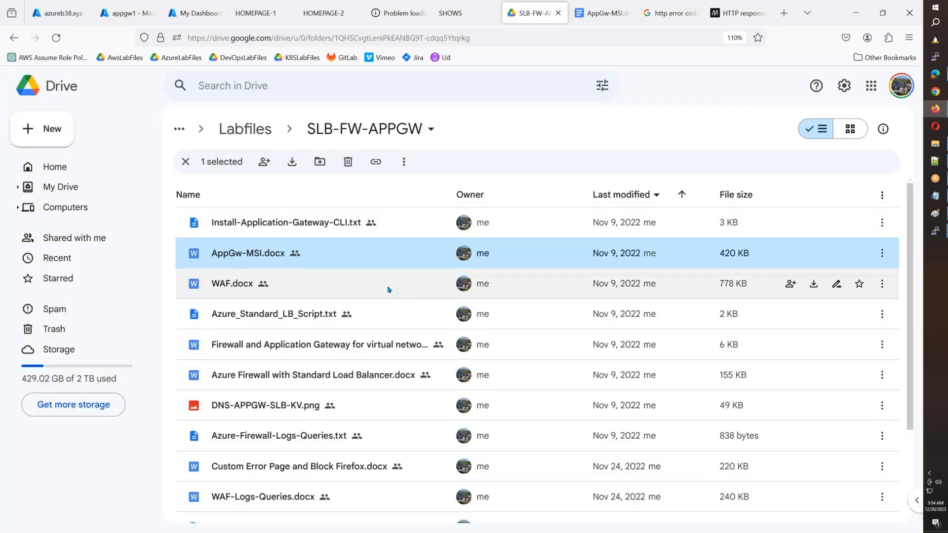
scroll(389, 290, down, 3)
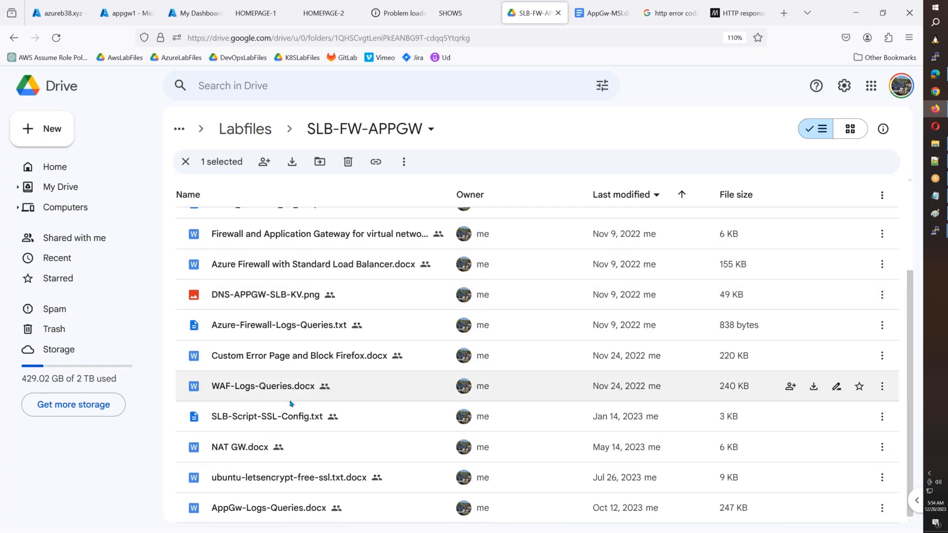
double_click(261, 519)
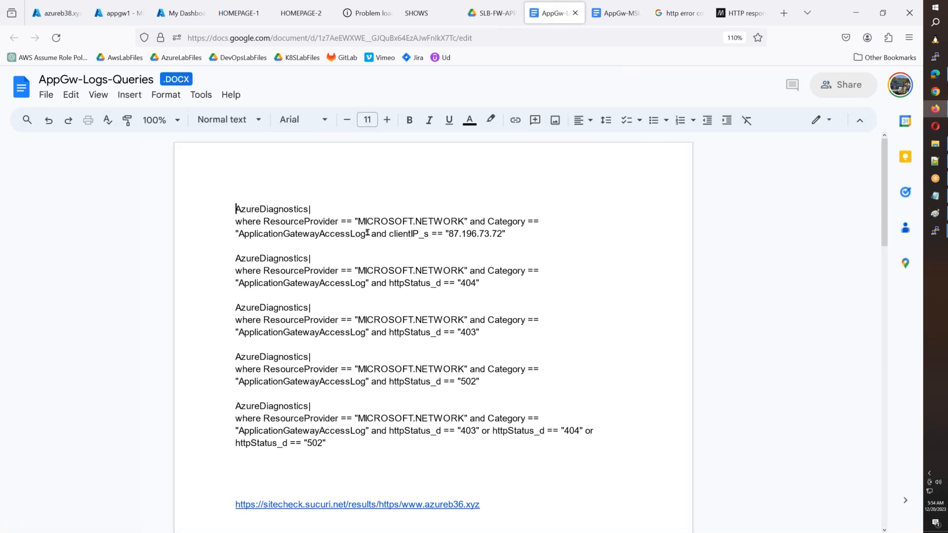
drag(371, 234, 291, 223)
drag(495, 285, 236, 258)
key(ctrl+c)
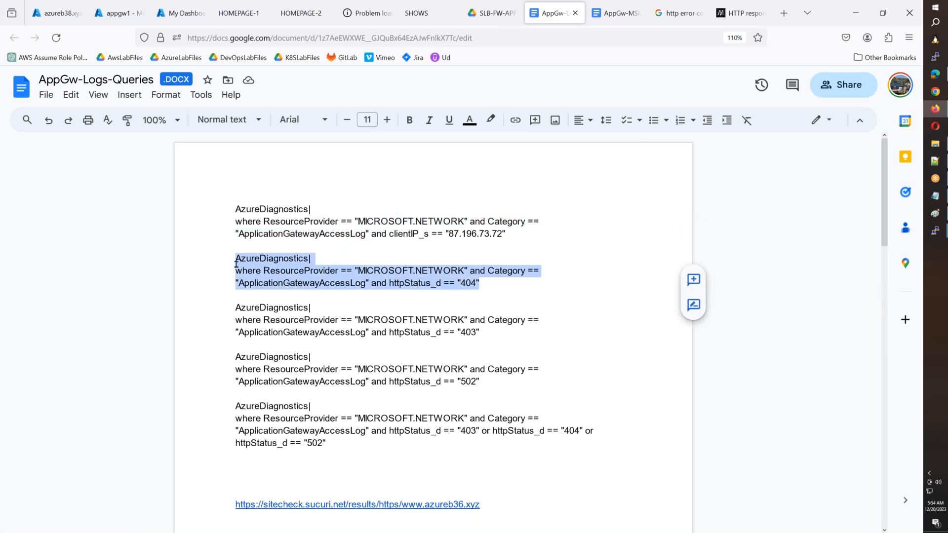
Paste the copied 404 access log query into the appgw1 Logs query editor and run it
click(106, 15)
click(409, 208)
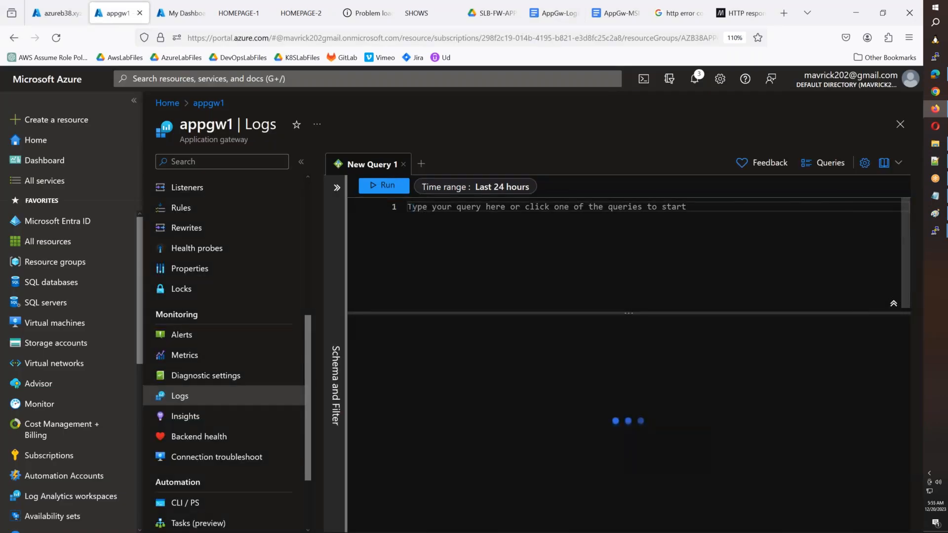
key(ctrl+v)
click(390, 186)
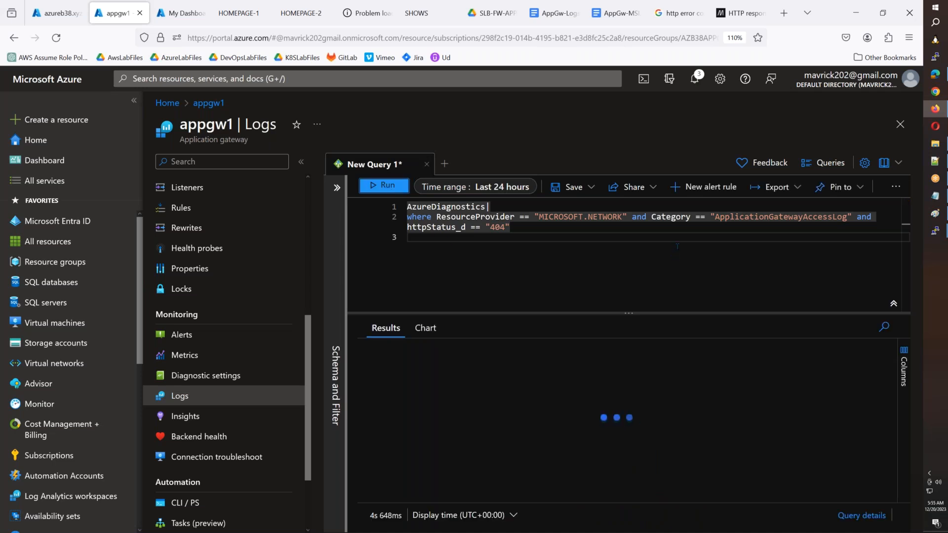
Expand the first 404 log record and examine its rule, client IP, host, listener, backend pool and original request URI fields
click(370, 369)
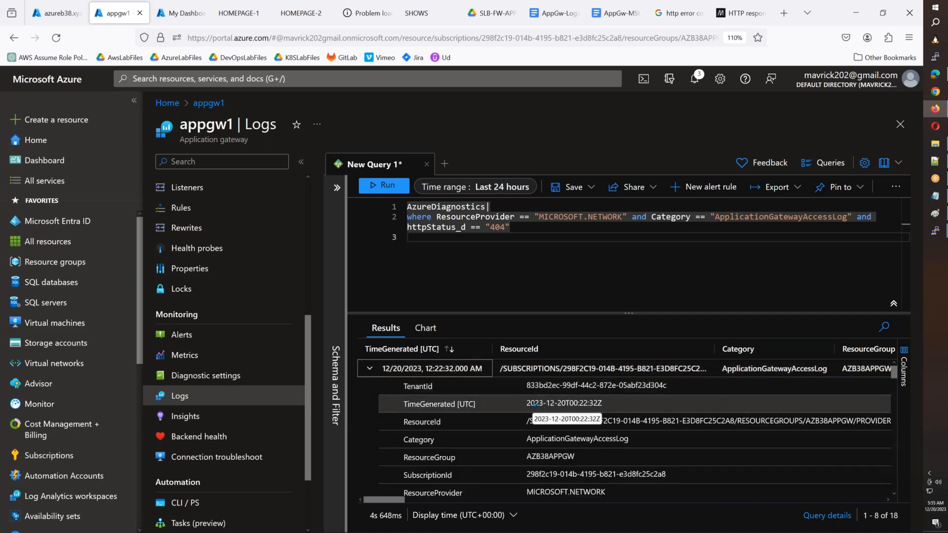
scroll(534, 405, down, 4)
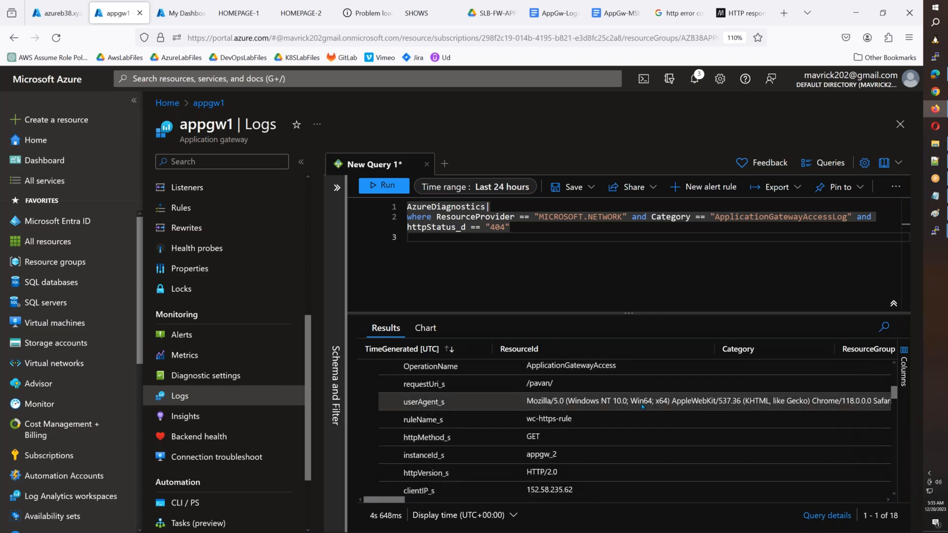
scroll(619, 424, down, 2)
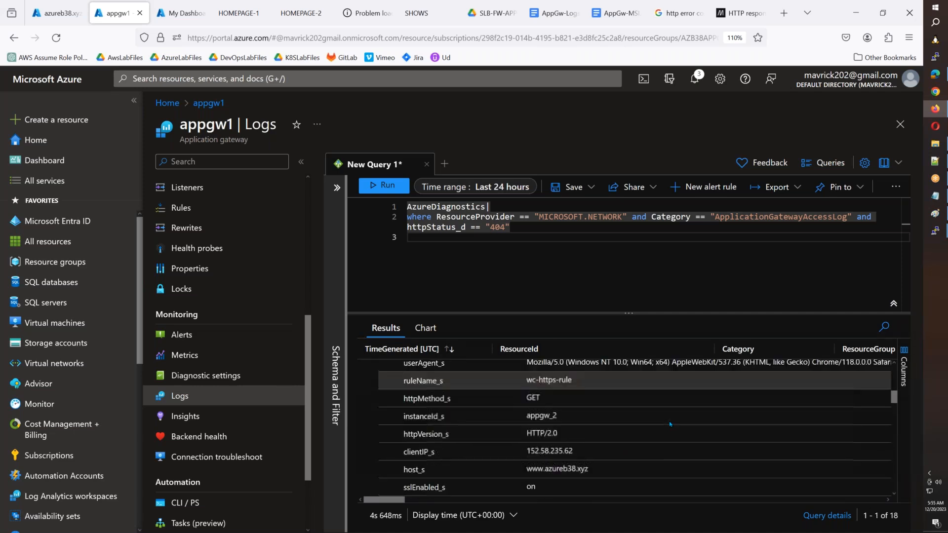
scroll(548, 438, down, 2)
click(536, 441)
scroll(545, 438, down, 6)
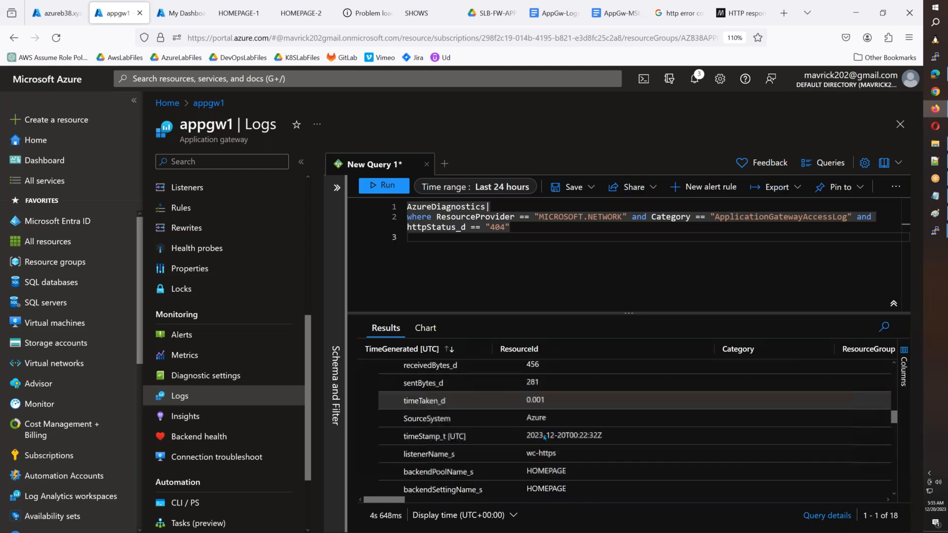
drag(554, 424, 532, 430)
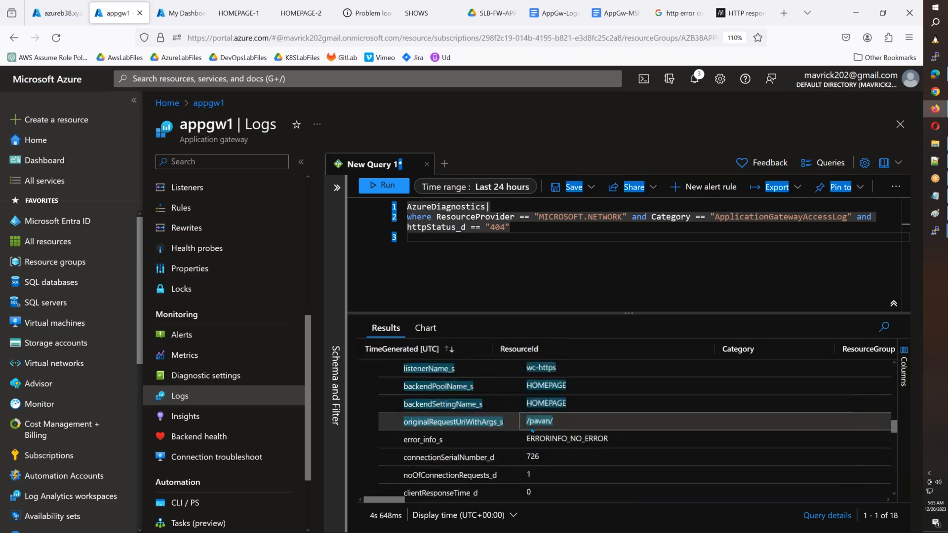
click(576, 428)
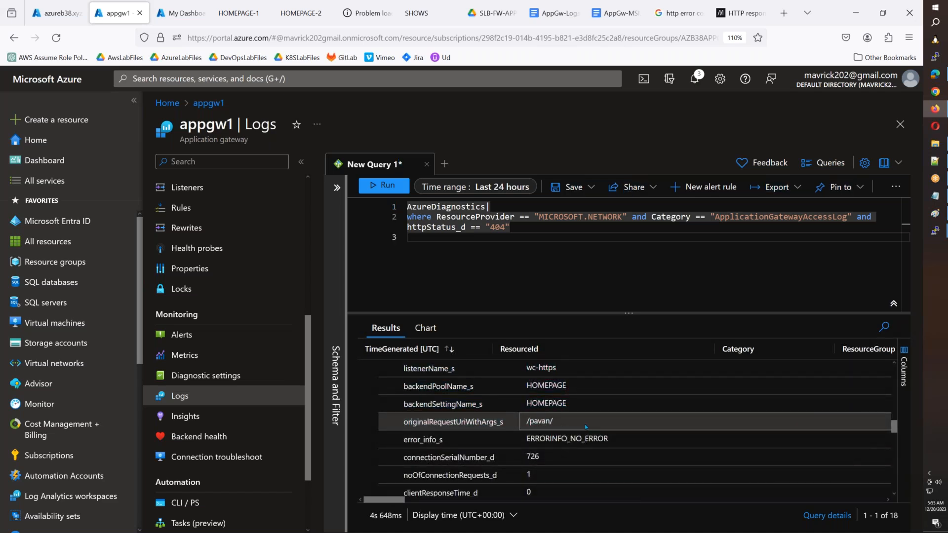
scroll(586, 428, down, 2)
scroll(586, 427, down, 6)
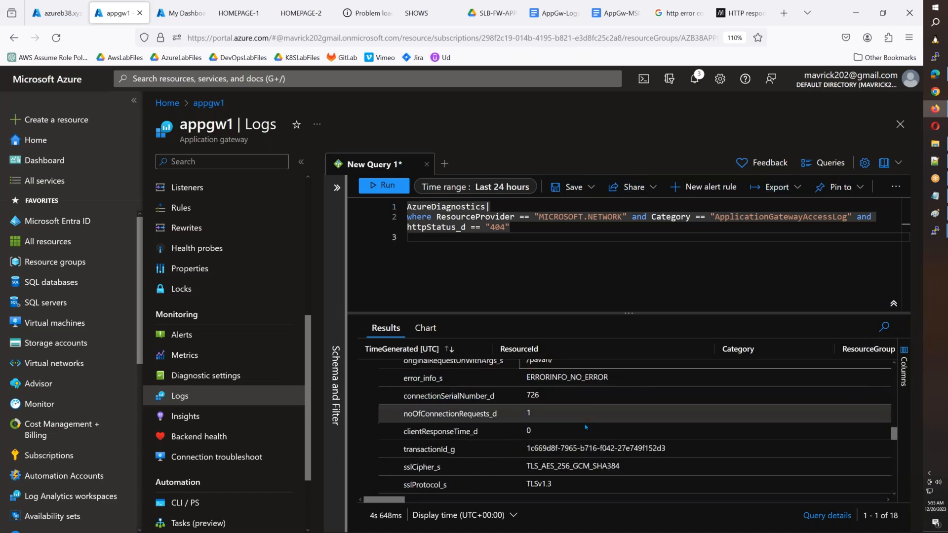
scroll(586, 428, up, 5)
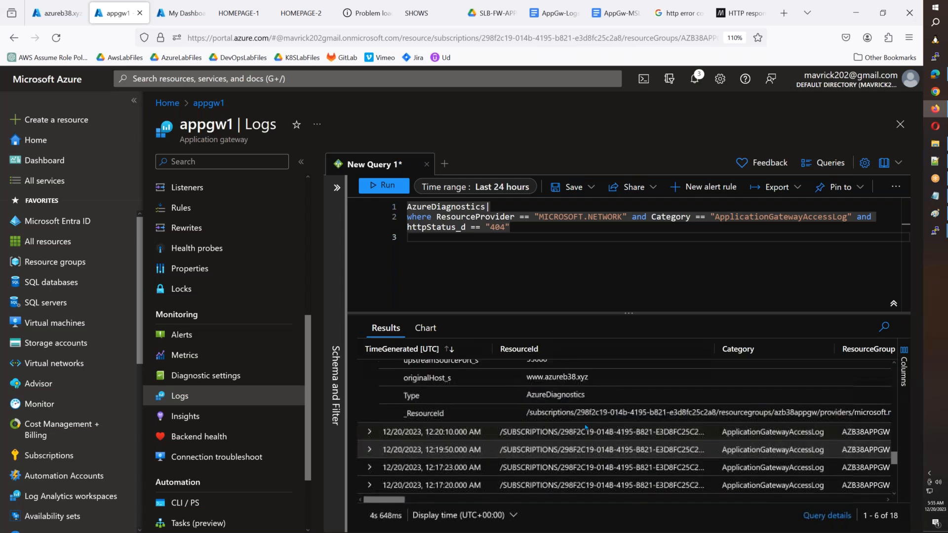
Switch to Edge and review the open SHOWS and 502 Bad Gateway pages of the azureb38.xyz site
click(510, 227)
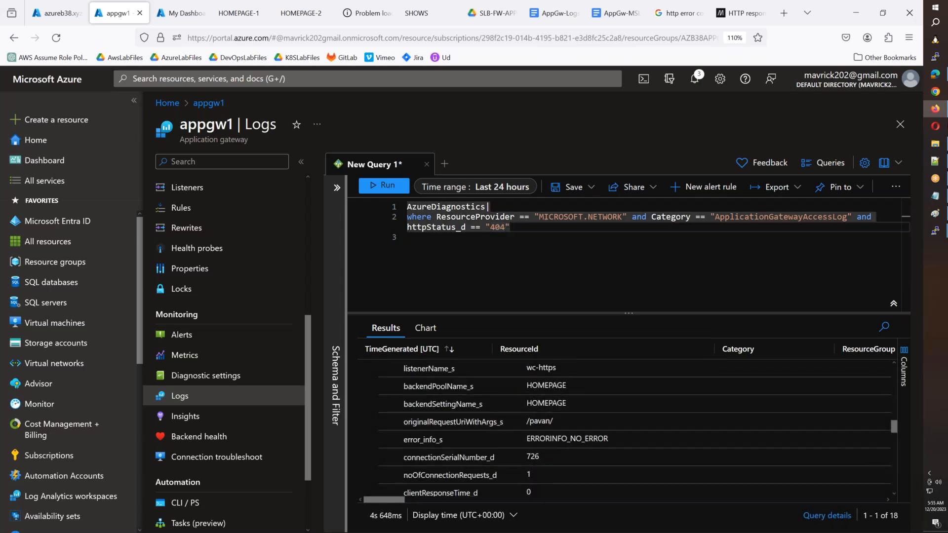
click(936, 74)
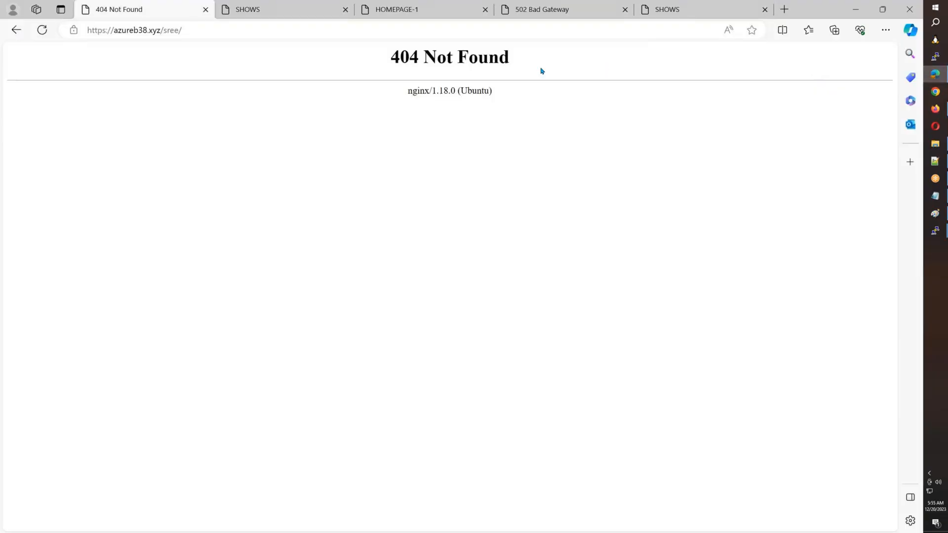
click(669, 12)
click(546, 17)
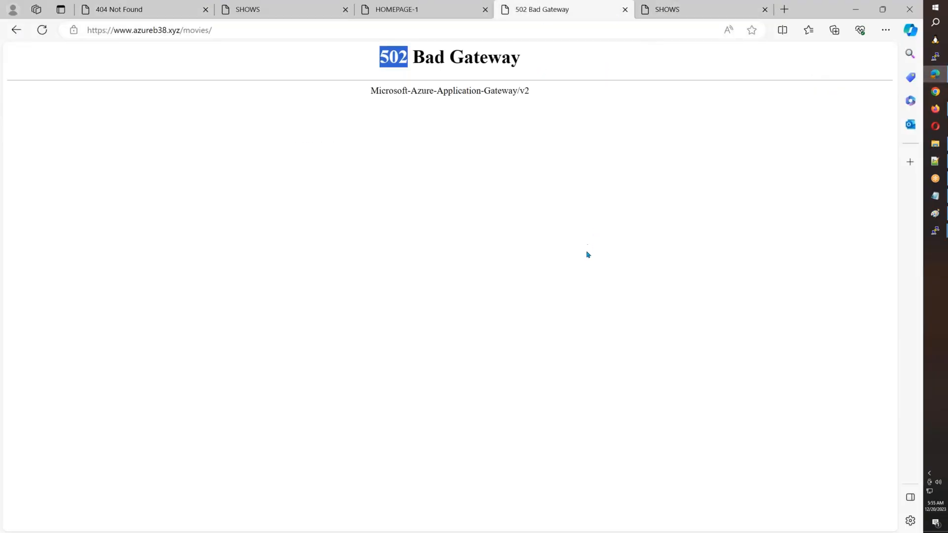
key(alt+Tab)
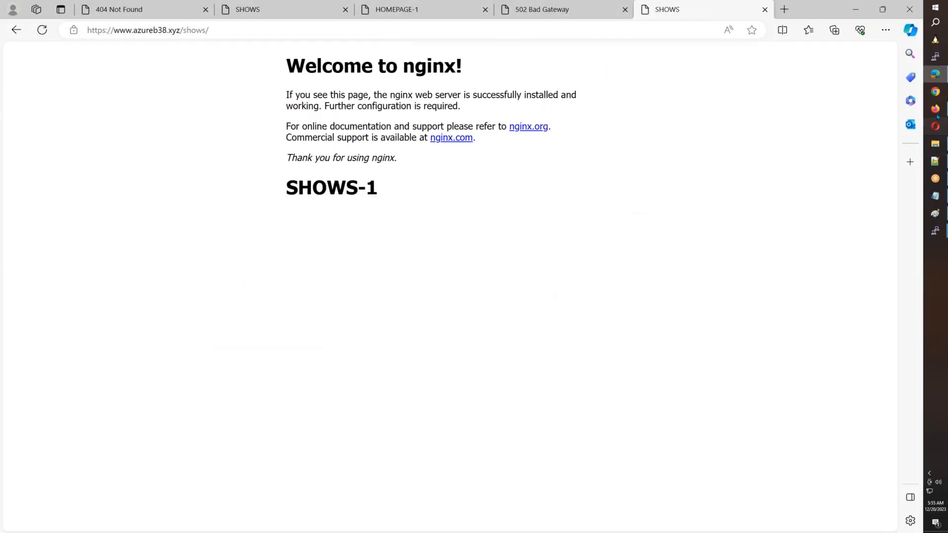
Return to the Logs query in Firefox and change its httpStatus_d filter value to "502"
click(936, 111)
key(alt+Tab)
click(942, 114)
key(BackSpace)
key(BackSpace)
text(502)
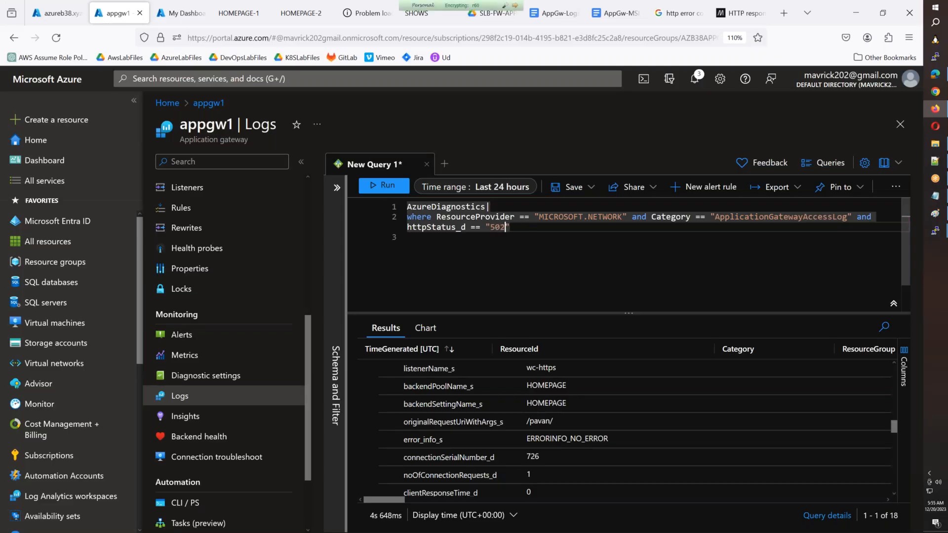
Run the 502 query, expand the returned record and examine its backend pool, request URI and routed server fields
key(shift+Return)
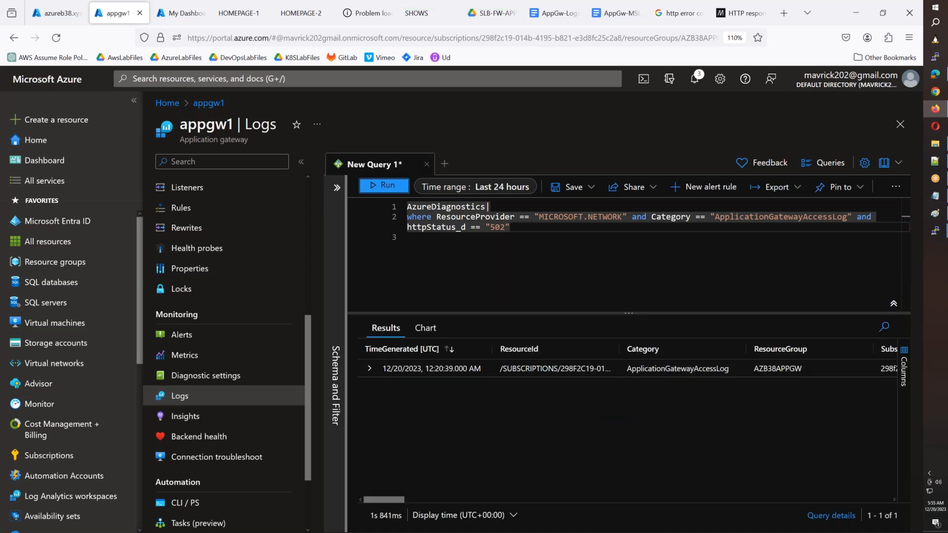
click(368, 369)
scroll(447, 404, down, 3)
scroll(447, 404, down, 6)
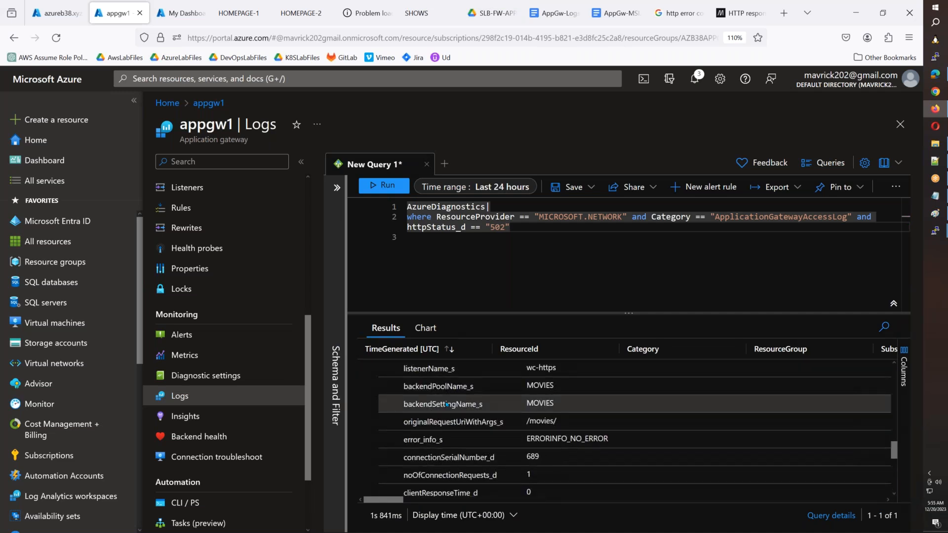
scroll(446, 404, down, 7)
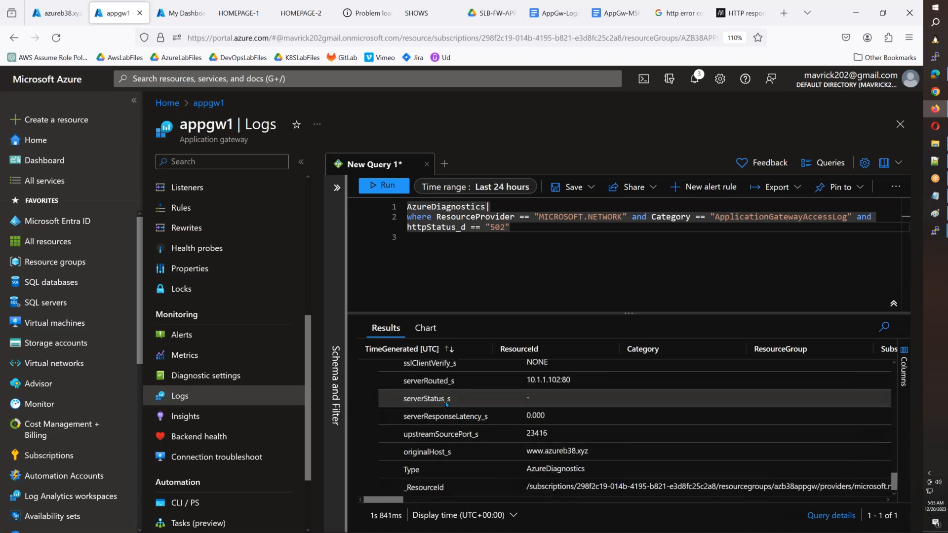
Replace the appgw1 Logs query with the combined 403, 404 or 502 access log query copied from the AppGw-Logs-Queries document and run it
click(618, 15)
click(553, 13)
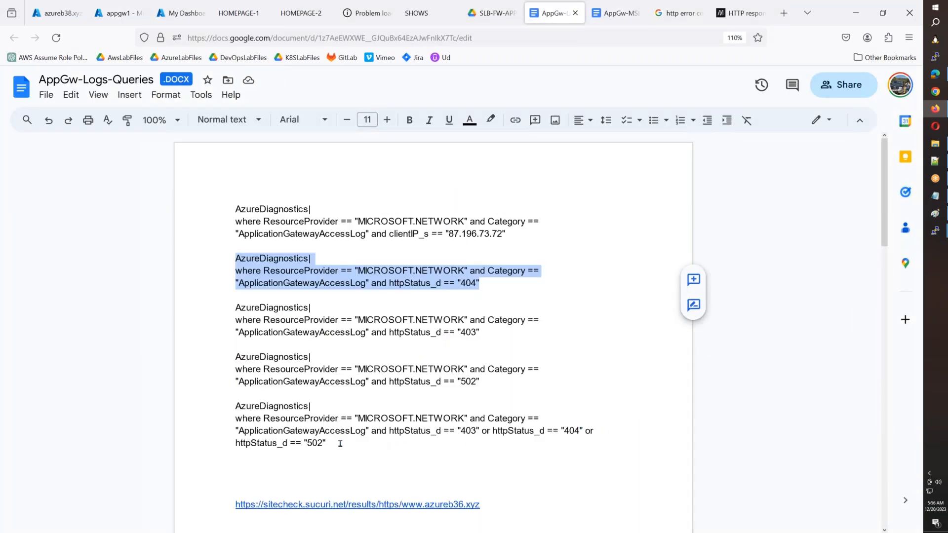
drag(327, 443, 236, 409)
key(ctrl+c)
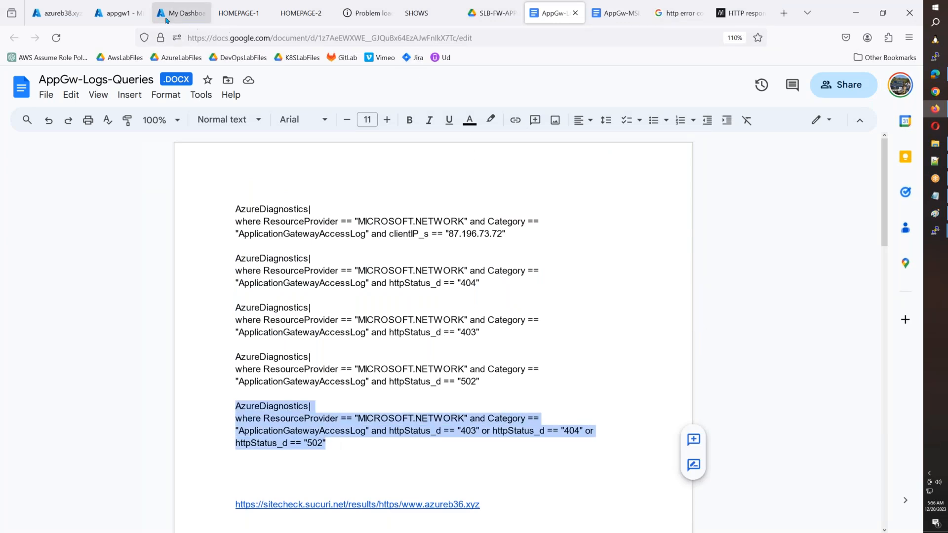
click(123, 18)
key(ctrl+a)
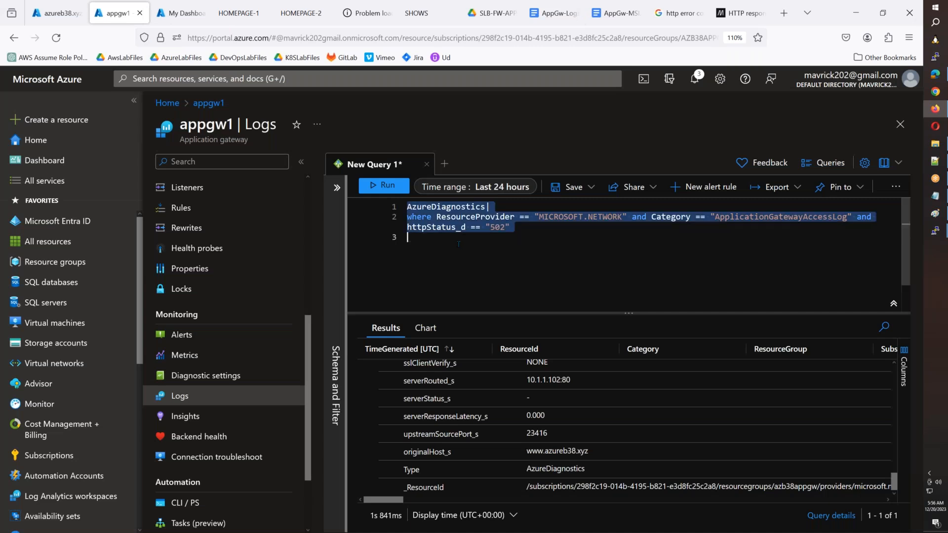
key(ctrl+v)
click(393, 187)
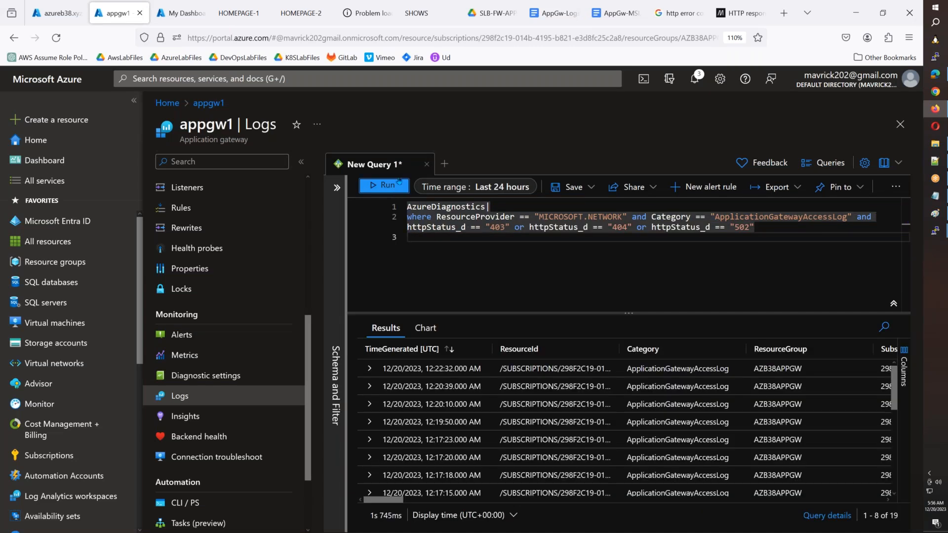
Collapse the appgw1 resource menu and examine the httpStatus_d column across all returned log records
click(300, 162)
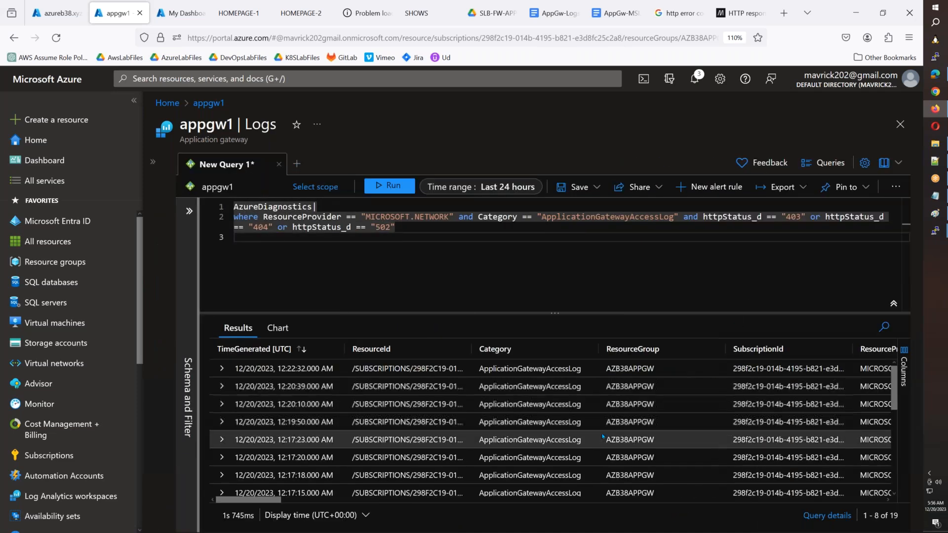
scroll(493, 481, down, 5)
drag(267, 501, 511, 508)
scroll(587, 406, up, 5)
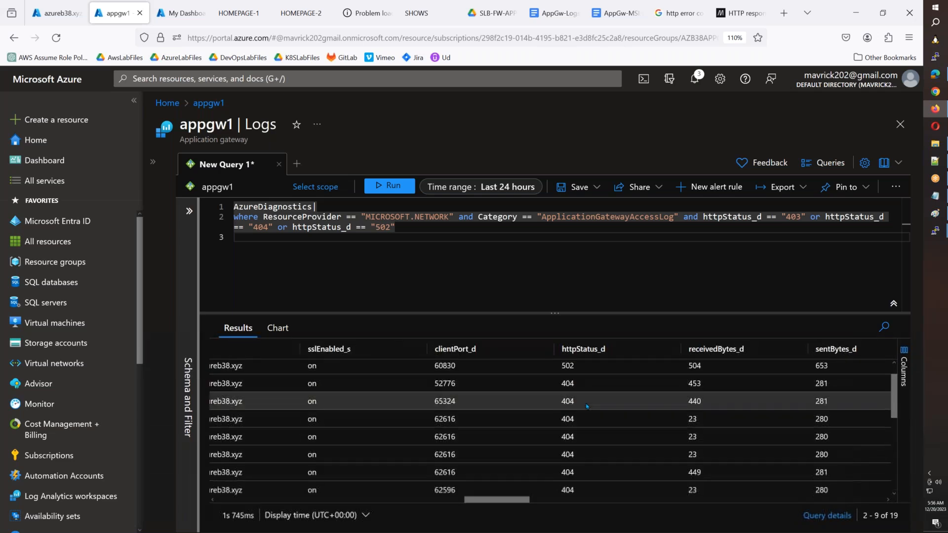
scroll(587, 406, down, 5)
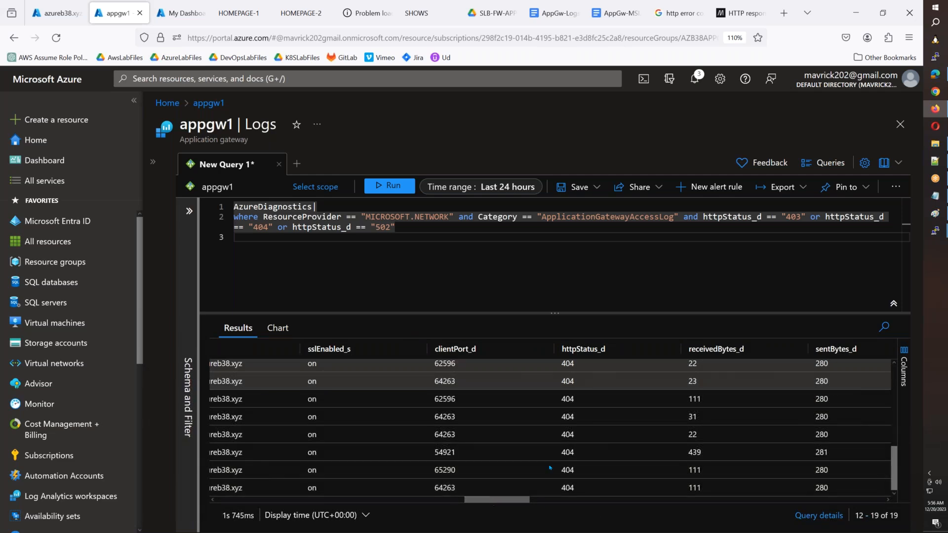
scroll(759, 460, up, 5)
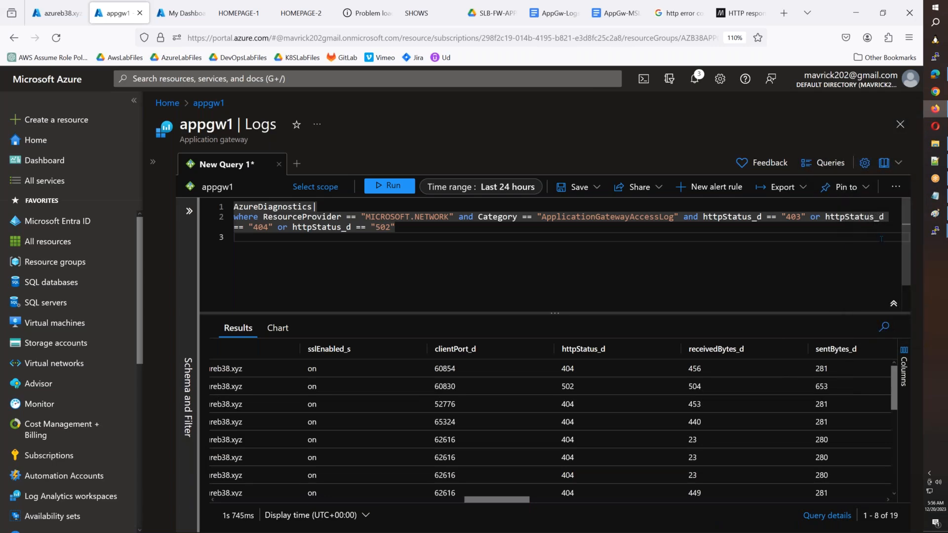
Switch to Edge, review the 404 Not Found and 502 Bad Gateway pages, and reload the azureb38.xyz/movies/ page
click(935, 74)
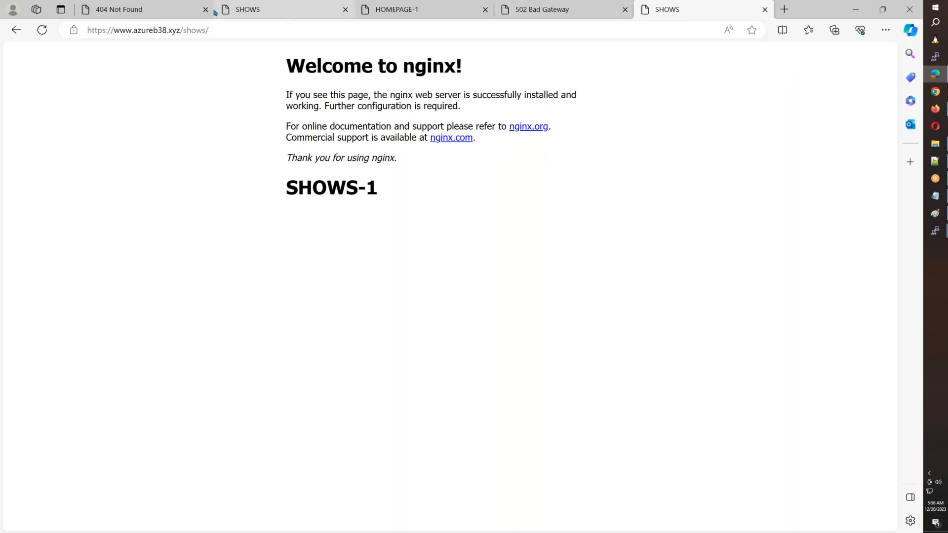
click(163, 12)
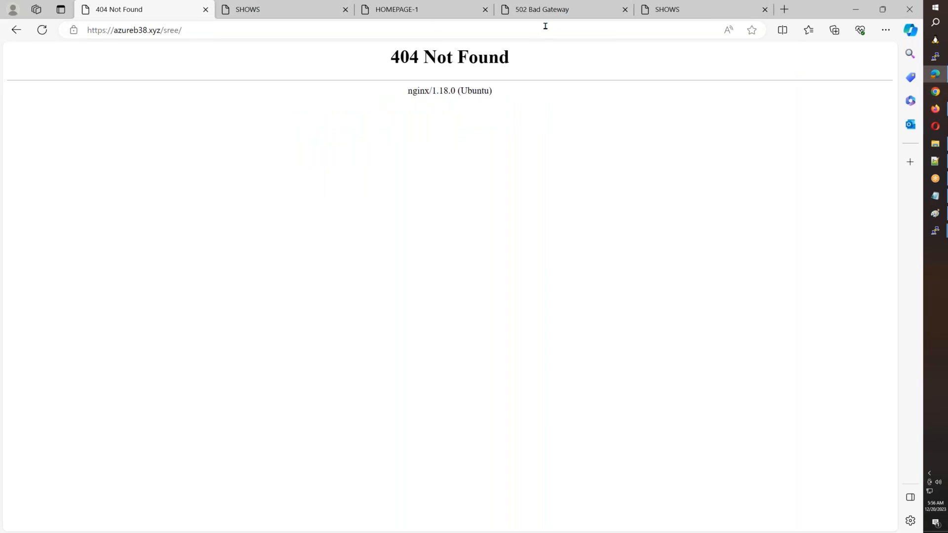
click(581, 17)
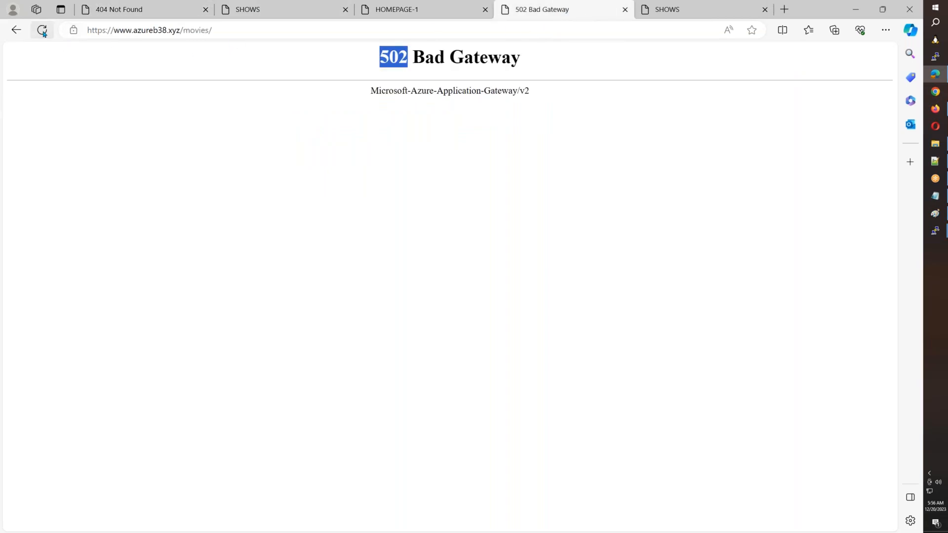
click(43, 30)
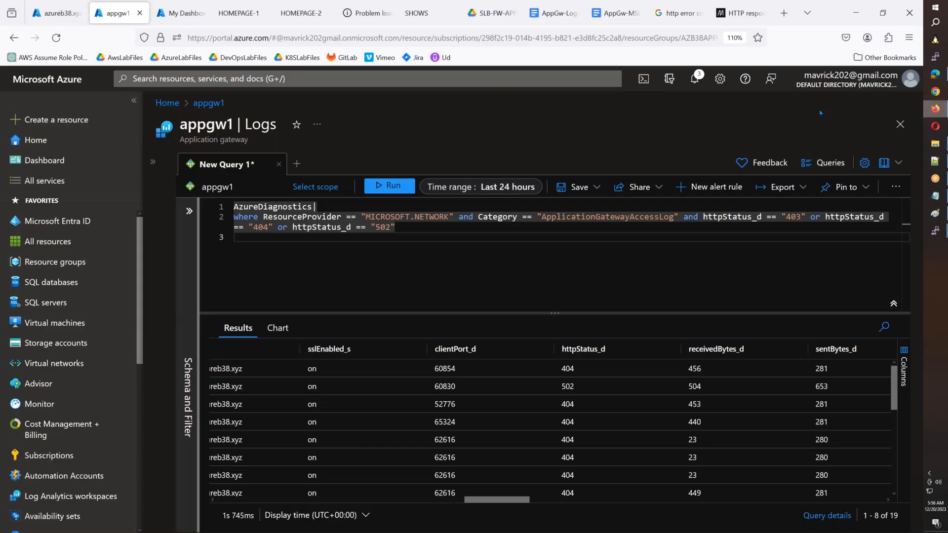
Return to Firefox and open the Custom Error Page and Block Firefox document from the SLB-FW-APPGW Drive folder
click(935, 108)
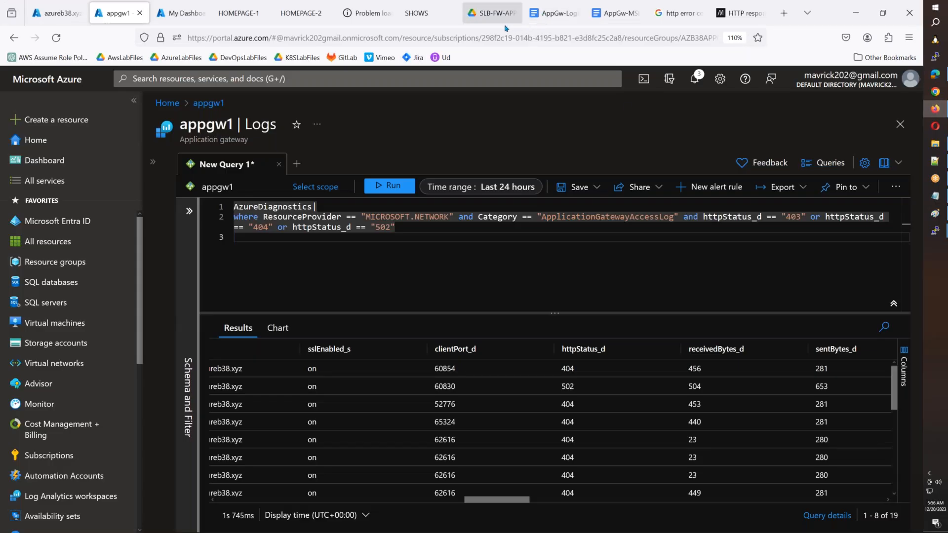
click(491, 13)
scroll(388, 419, up, 3)
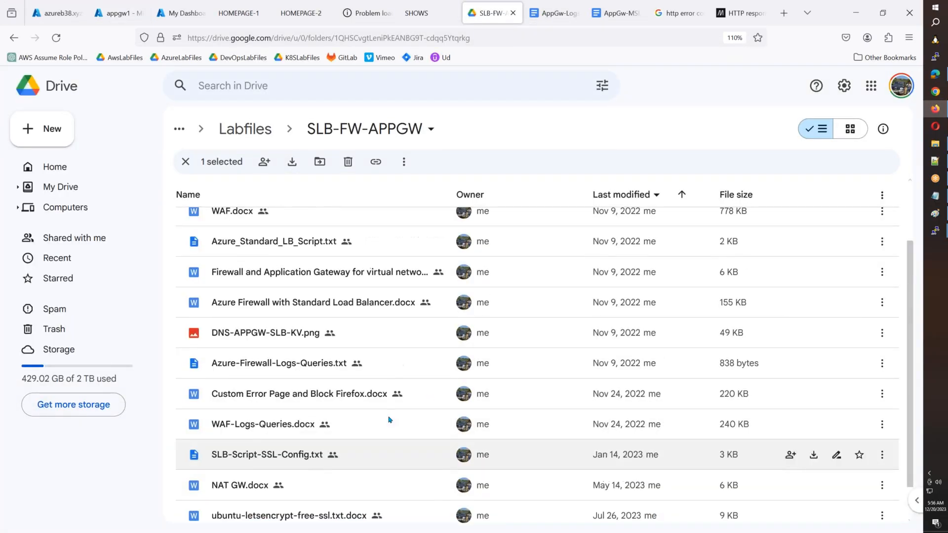
click(317, 468)
double_click(317, 468)
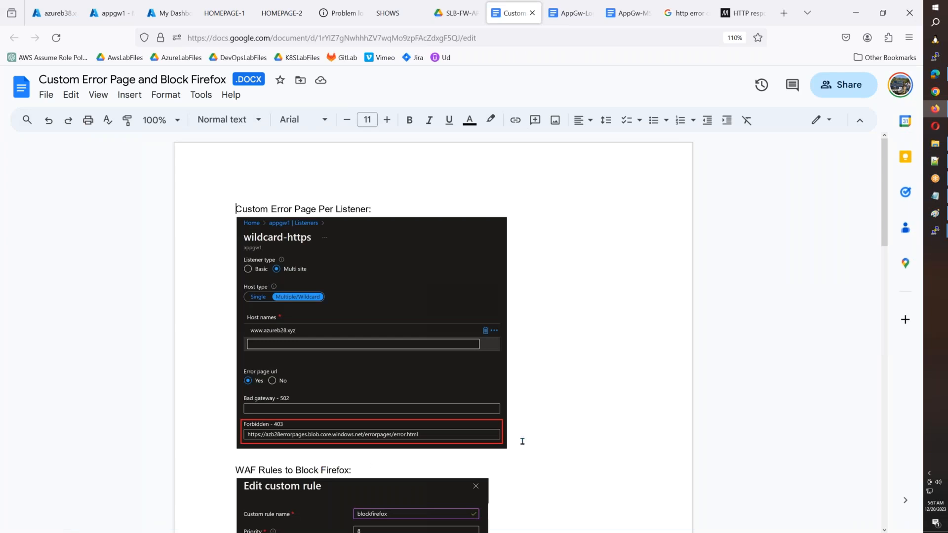
Review the document's custom error page listener settings and the WAF custom rule conditions for blocking Firefox
scroll(522, 441, down, 4)
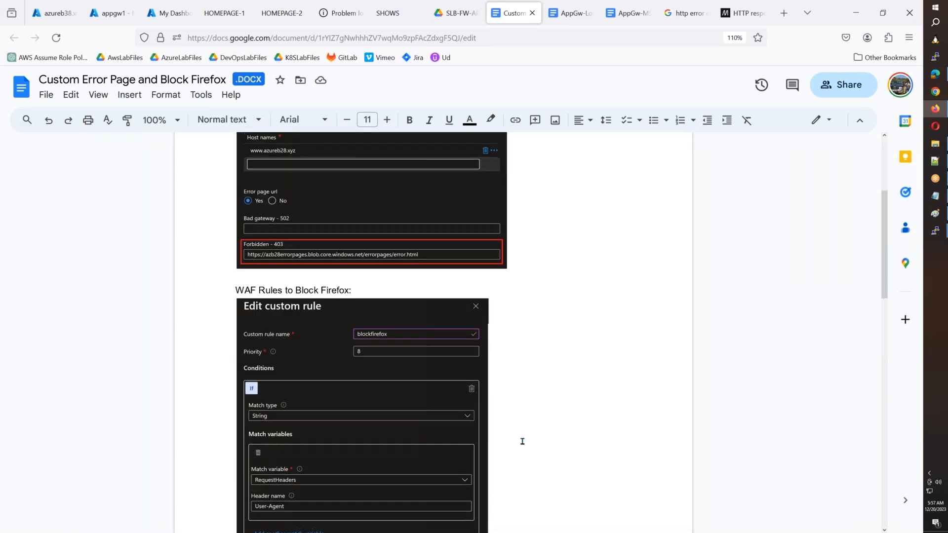
scroll(523, 441, up, 3)
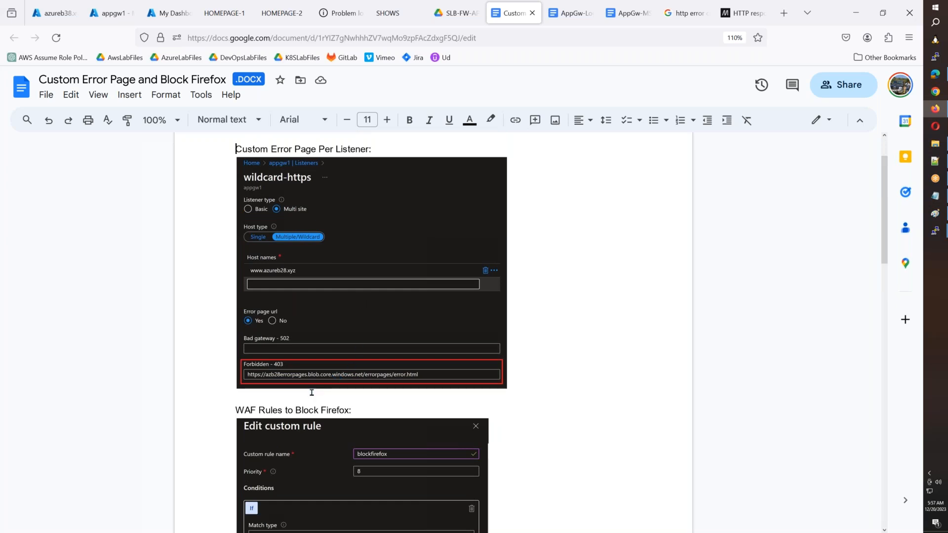
scroll(319, 388, down, 4)
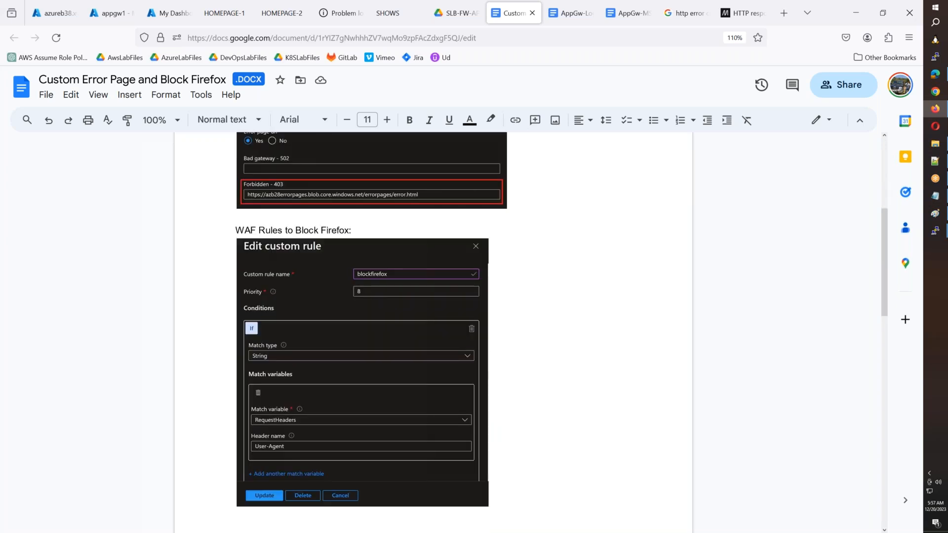
scroll(432, 398, down, 15)
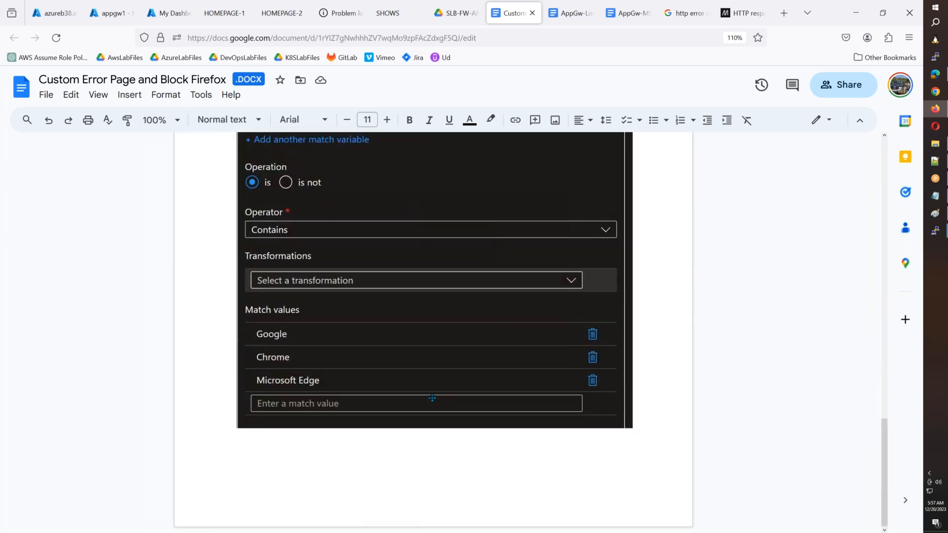
scroll(432, 398, up, 15)
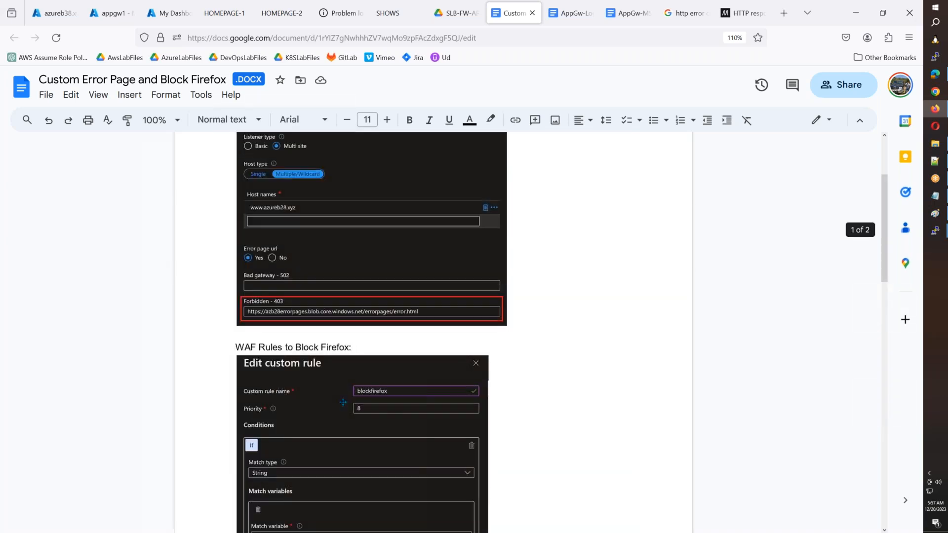
scroll(365, 421, up, 3)
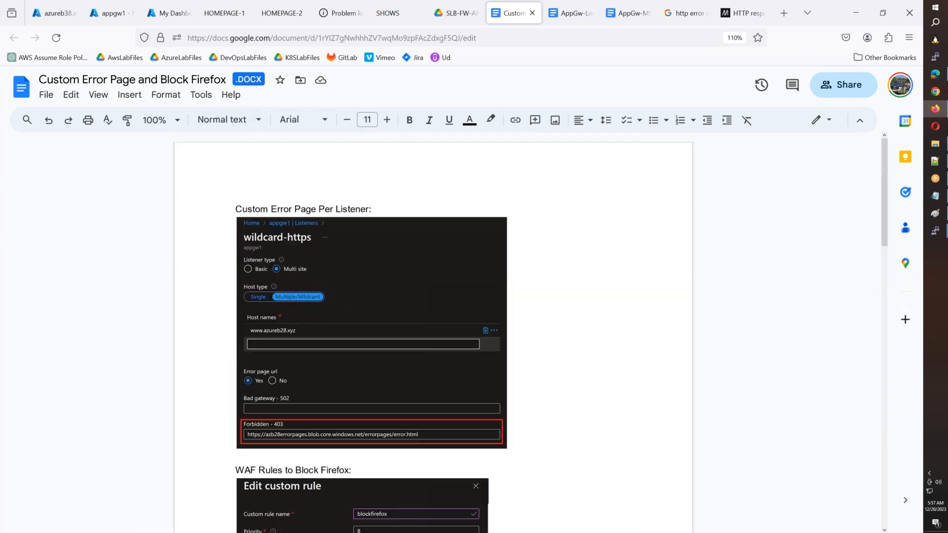
Switch to File Explorer, create a folder named APPGW-WAF in SUREDELETELATER\AzureB38 and open it
click(943, 143)
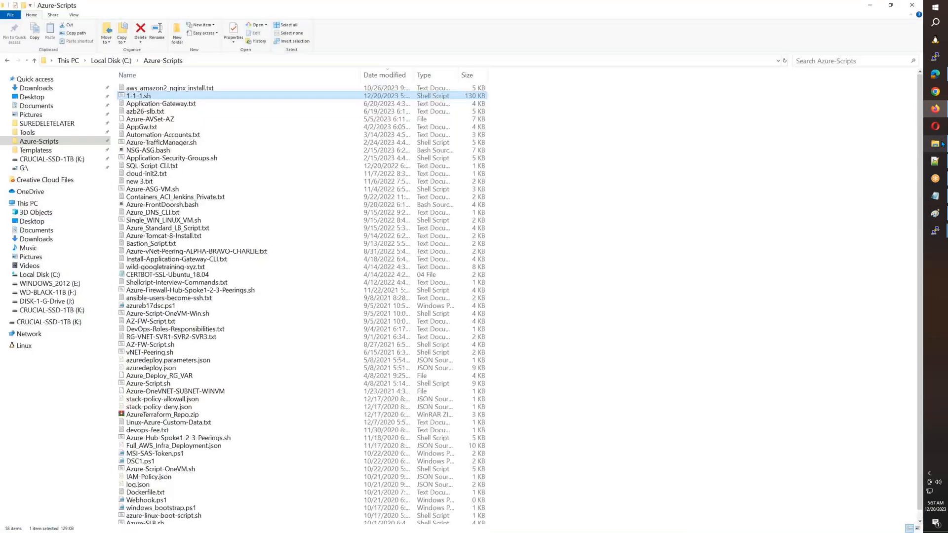
click(66, 125)
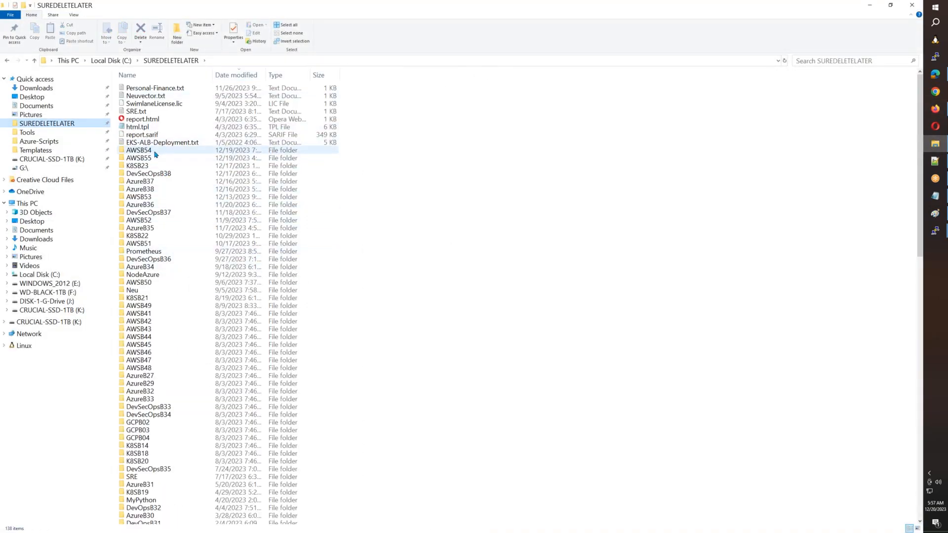
double_click(147, 191)
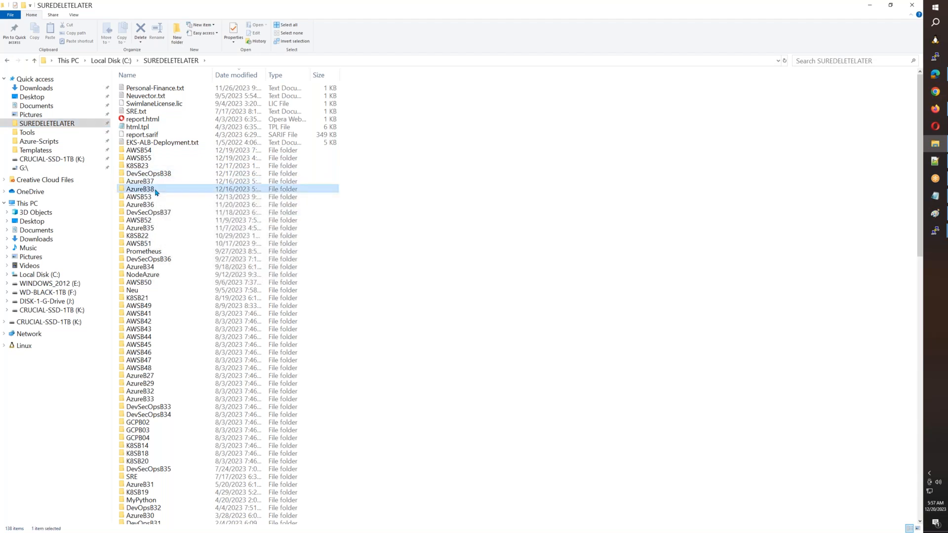
right_click(145, 191)
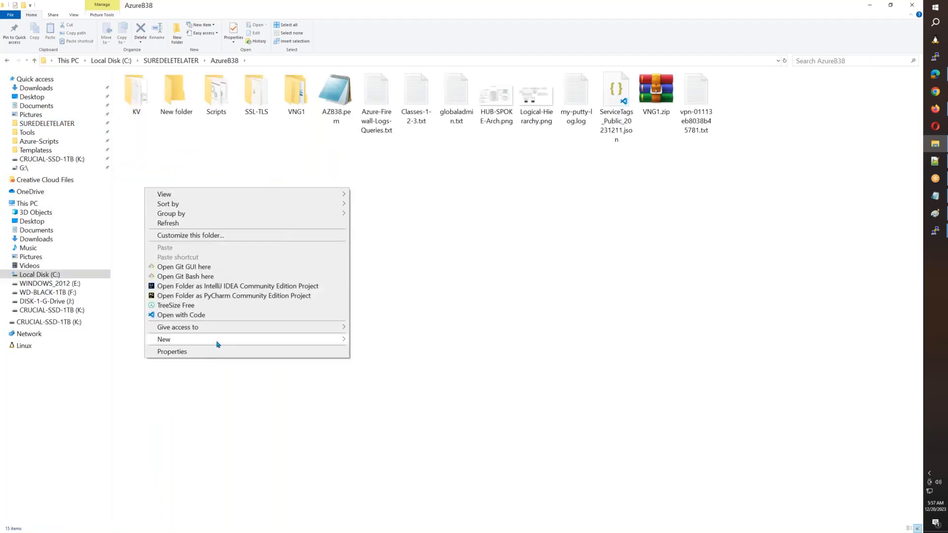
mouse_move(218, 340)
click(418, 341)
text(APPGW-WAF)
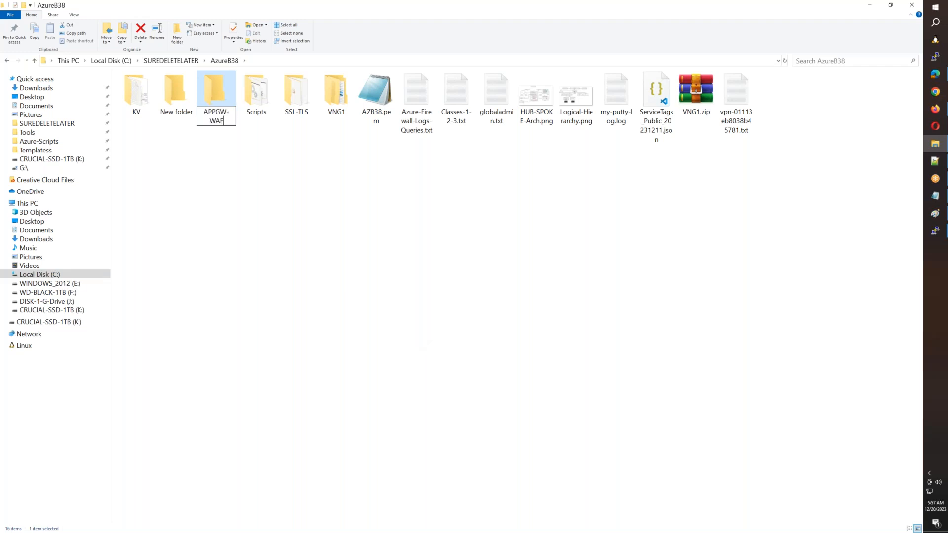
key(Return)
key(Return)
Open the APPGW-WAF folder in Visual Studio Code and create a file named error.html in it
right_click(419, 339)
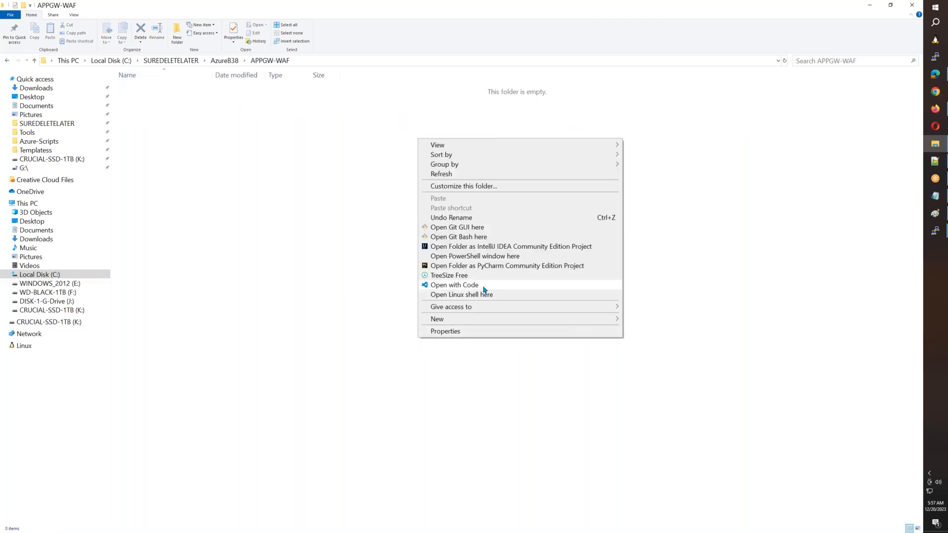
click(455, 285)
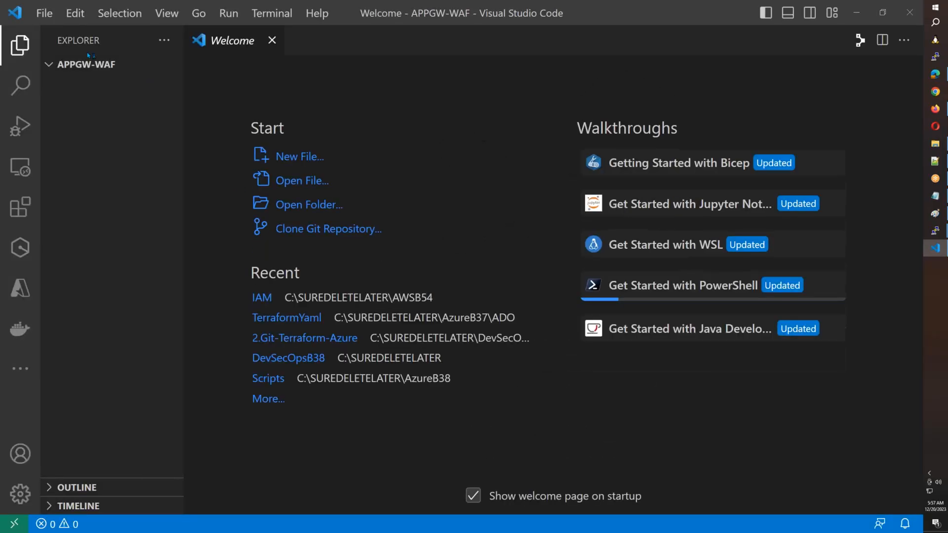
click(112, 64)
text(error.html)
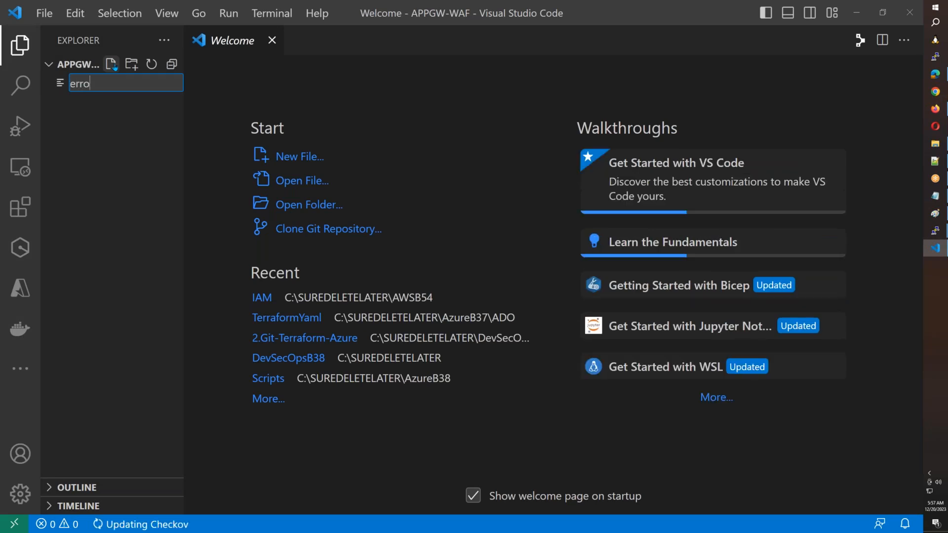
key(Return)
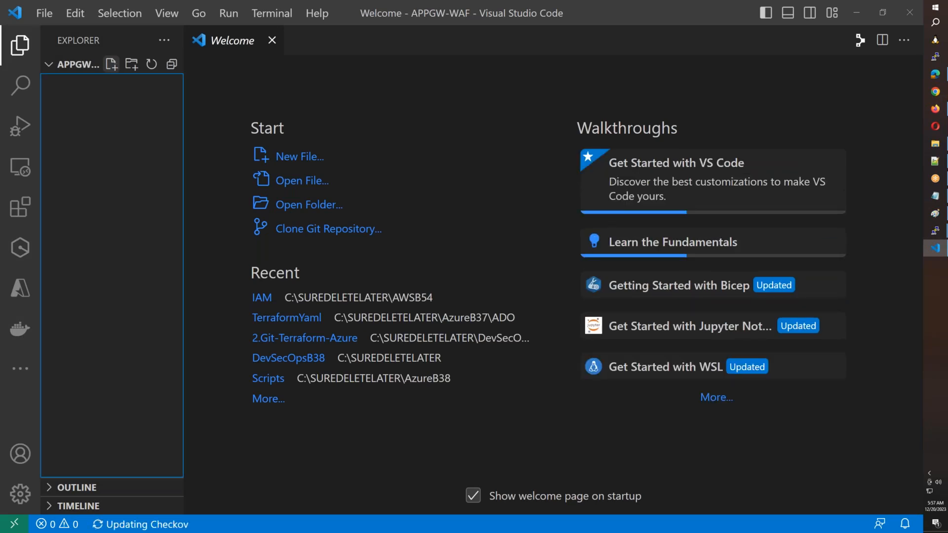
Insert the Emmet HTML boilerplate into error.html and place the cursor after the opening body tag
text(!)
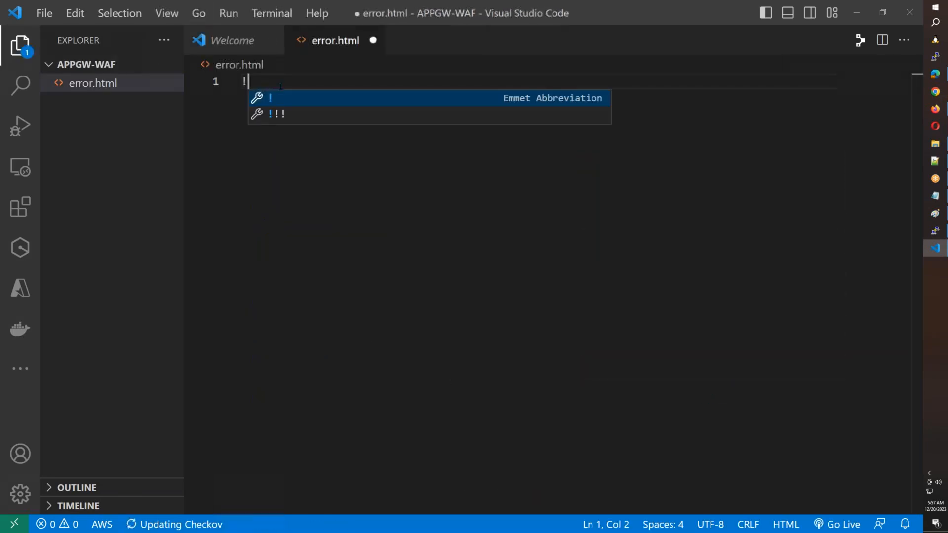
key(Tab)
click(352, 204)
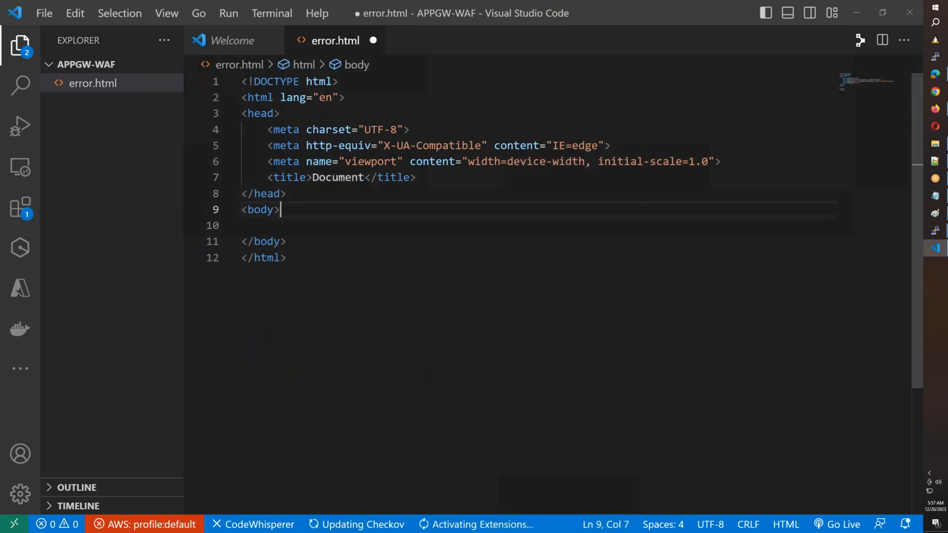
Set the page title to "Status Page" and add an empty h1 element inside the body
drag(364, 178, 313, 179)
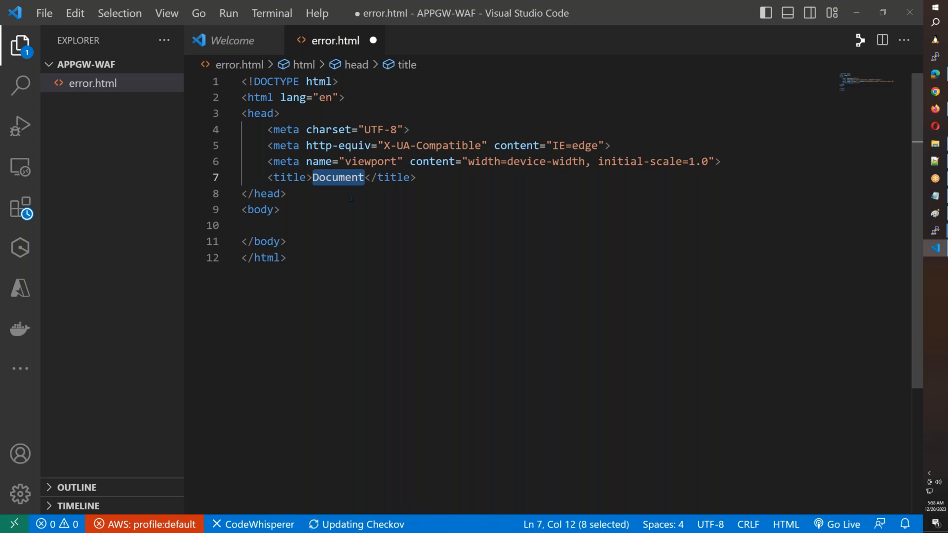
text(Status Page)
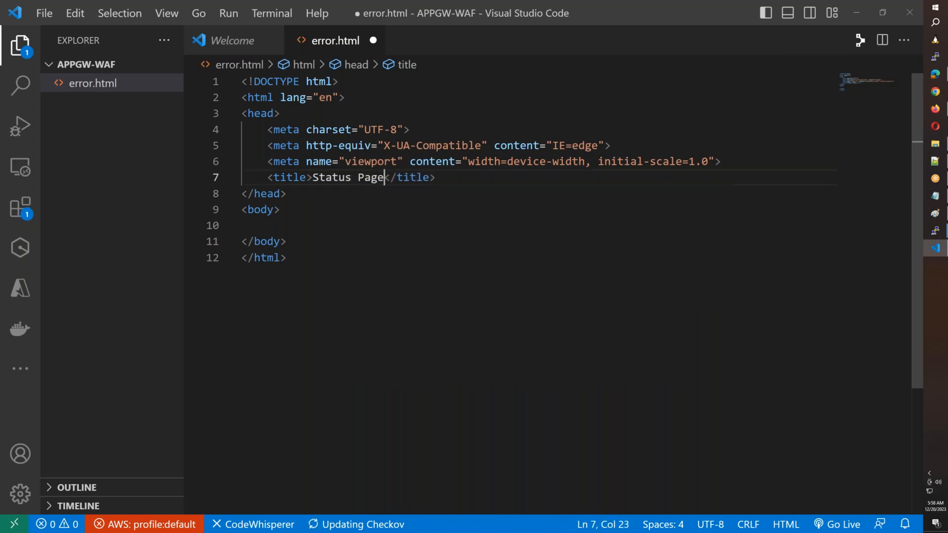
click(329, 223)
text(h1)
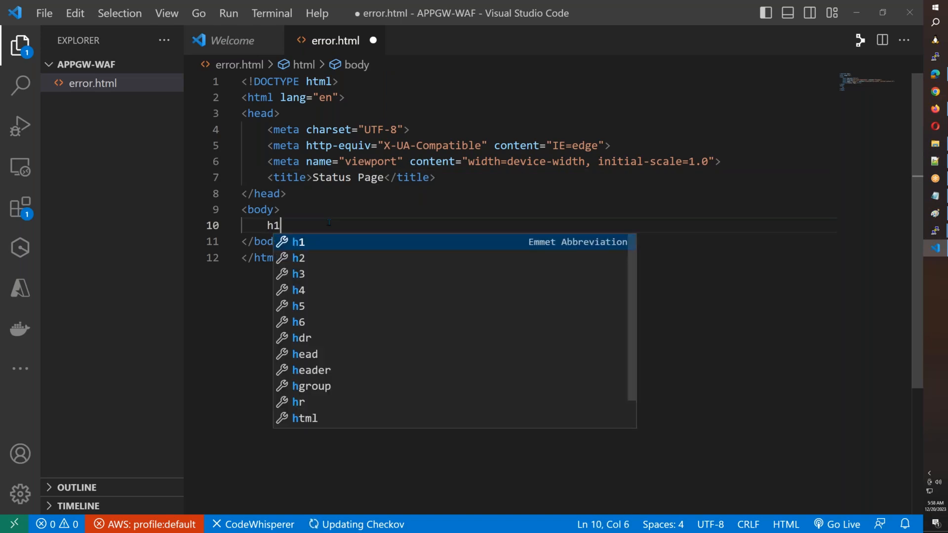
key(Tab)
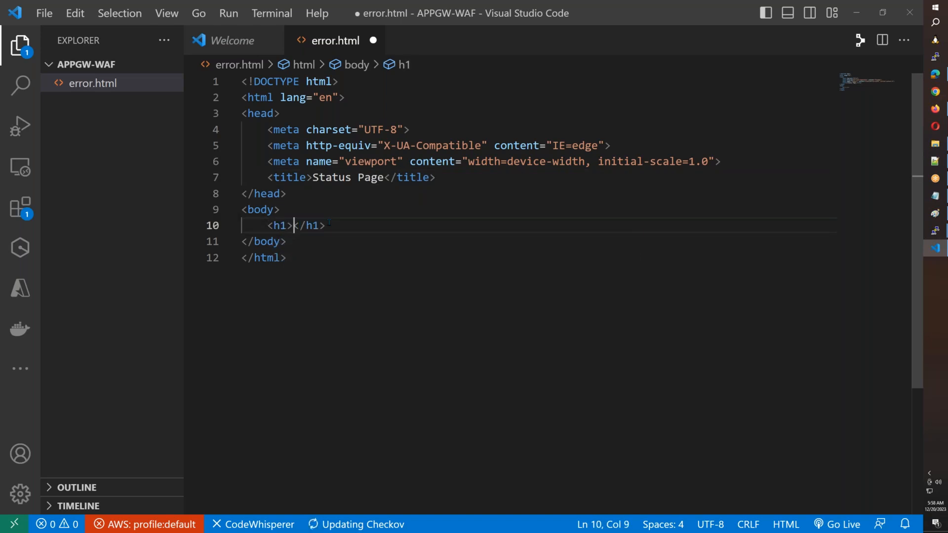
text(azure)
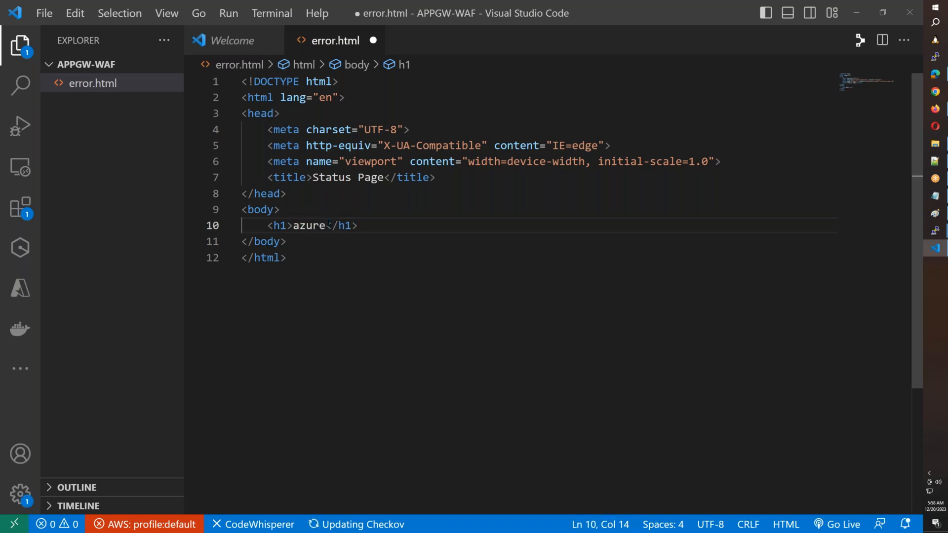
key(BackSpace)
key(BackSpace)
key(BackSpace)
key(BackSpace)
key(BackSpace)
text(Please )
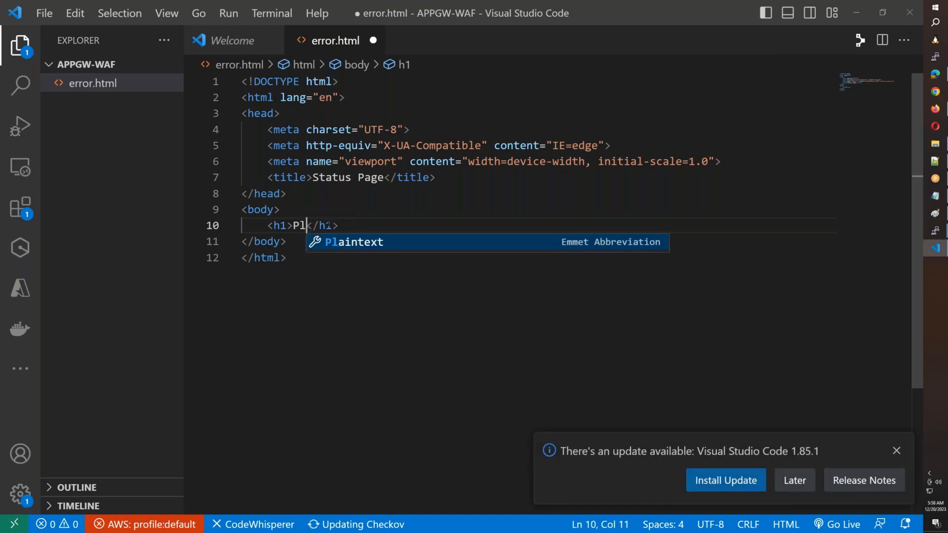
text(re)
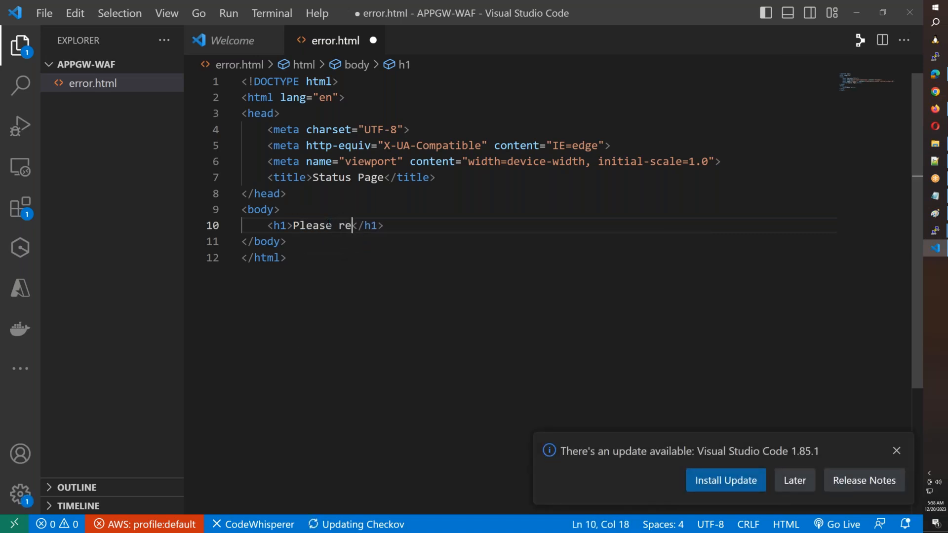
text(g)
key(BackSpace)
text(grect)
key(BackSpace)
key(BackSpace)
key(BackSpace)
text(t www.)
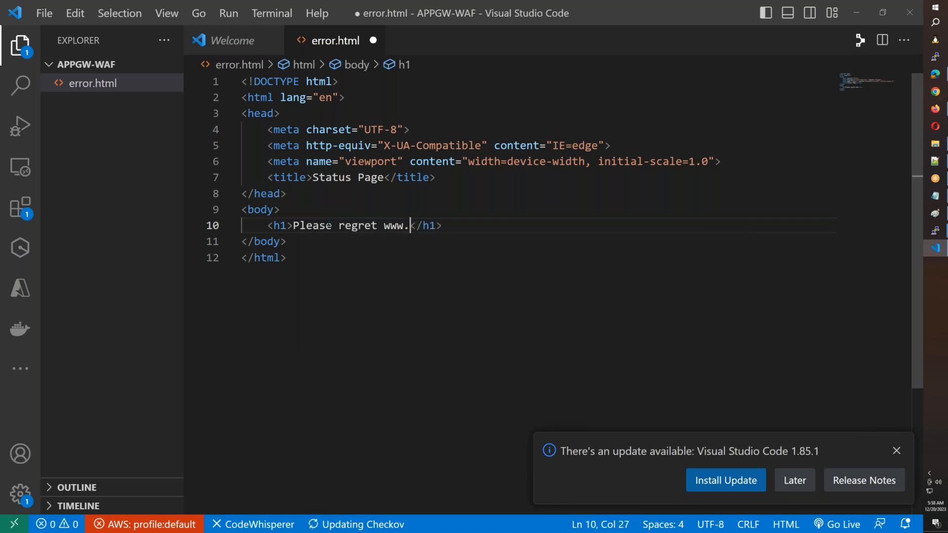
text(azureb)
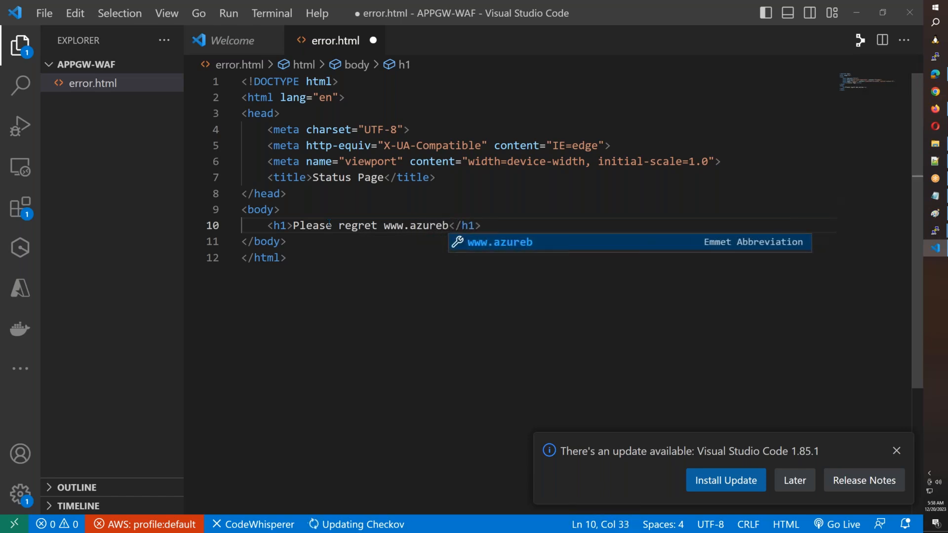
text(38.xyz is in)
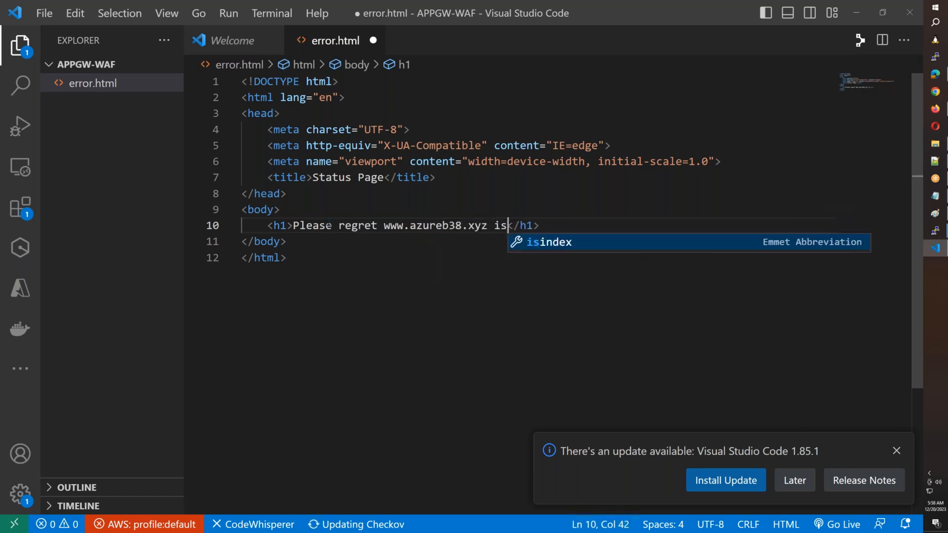
text( maintaine)
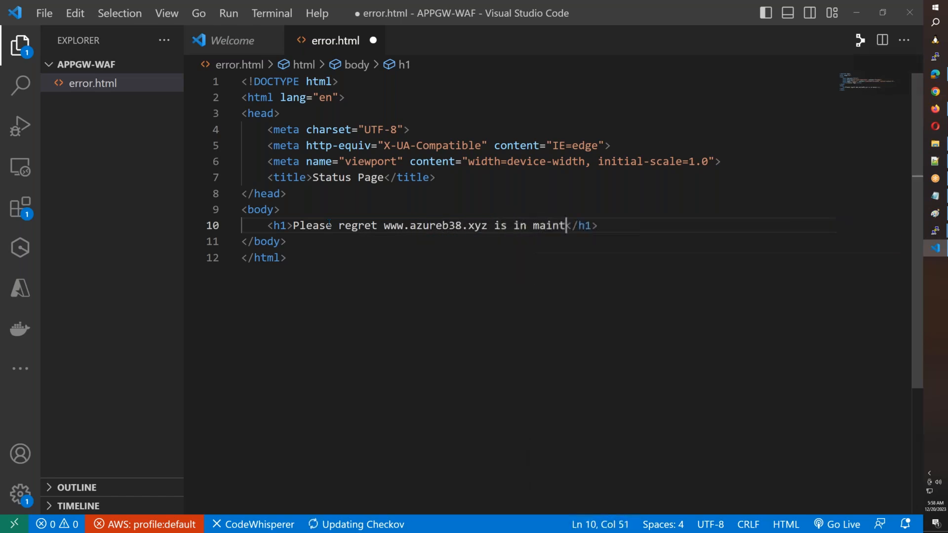
text(nenence)
key(BackSpace)
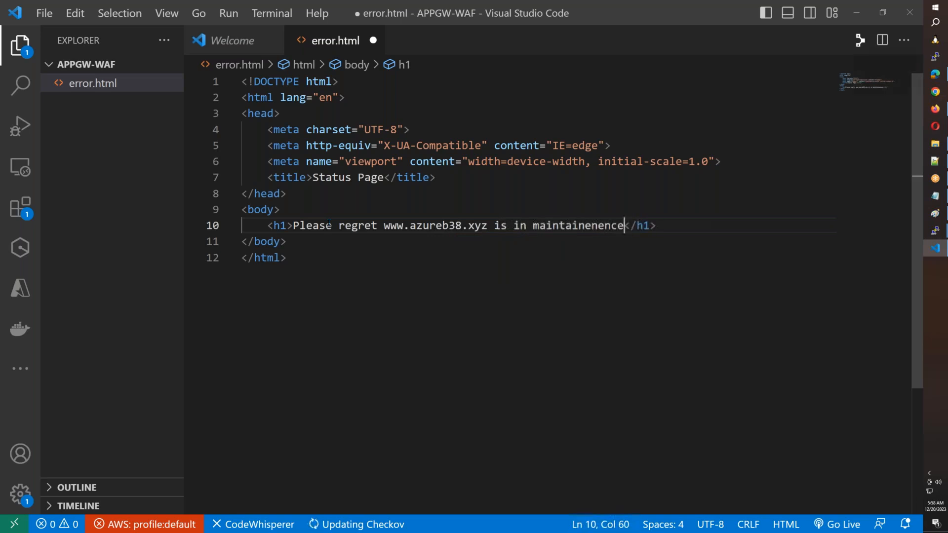
text(.)
click(427, 290)
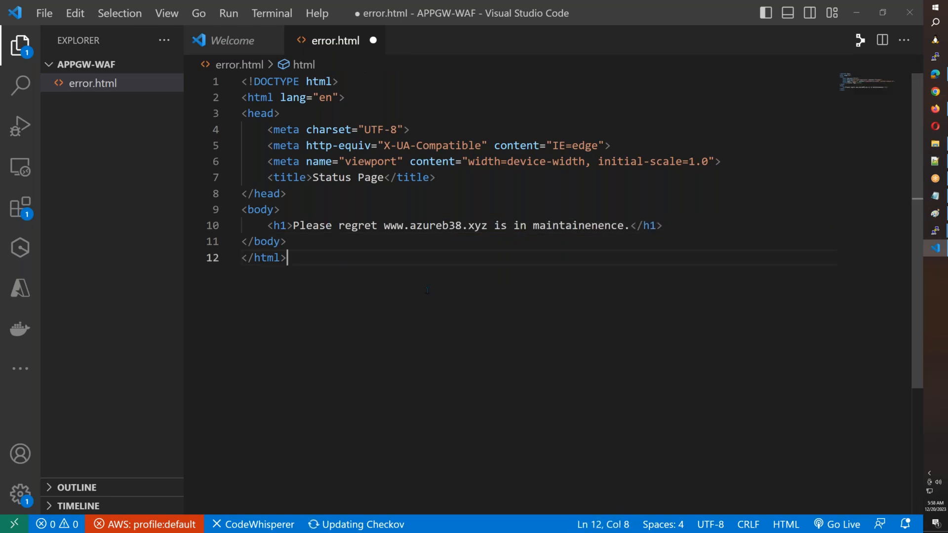
Correct the last word of the h1 heading to "maintainance"
drag(623, 226, 552, 225)
click(589, 241)
click(605, 225)
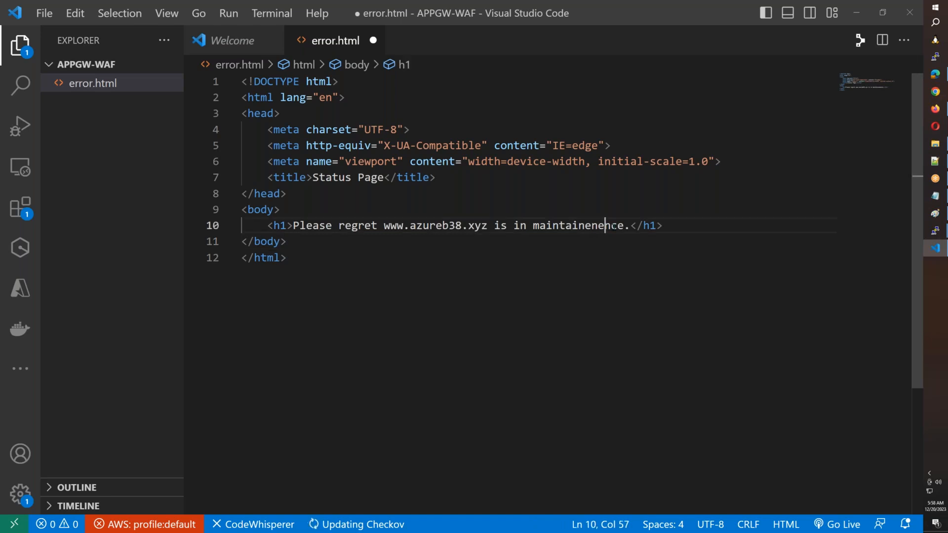
key(BackSpace)
key(BackSpace)
text(=a==)
key(BackSpace)
key(BackSpace)
key(BackSpace)
key(BackSpace)
key(BackSpace)
text(a)
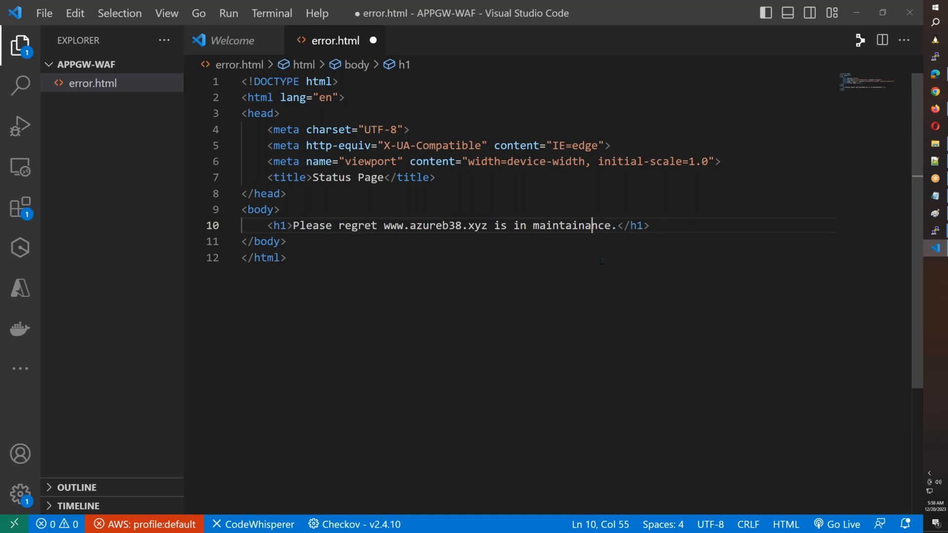
click(602, 262)
Duplicate the complete h1 heading element onto a new line directly below it
click(617, 228)
drag(651, 225, 268, 225)
key(ctrl+c)
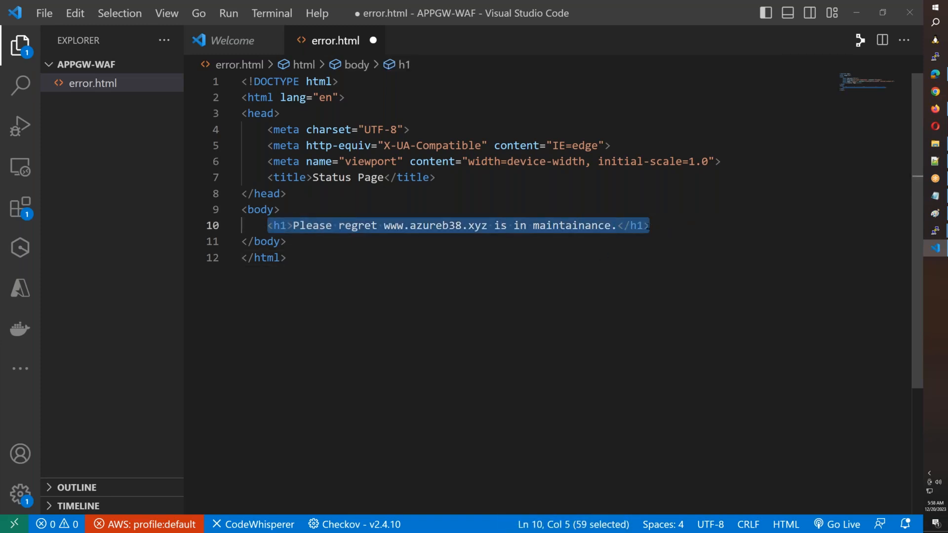
click(650, 225)
key(Return)
key(ctrl+v)
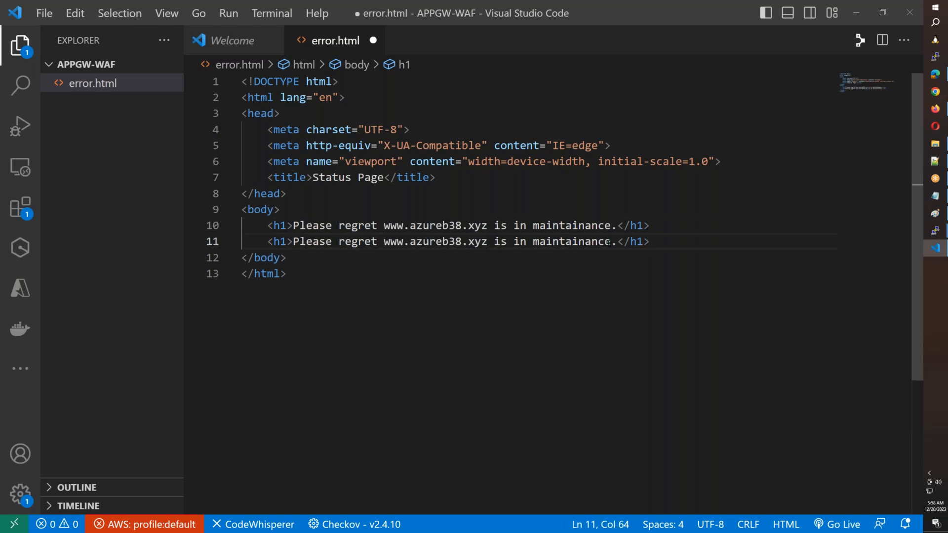
Replace the text after "Please" in the duplicated heading so it reads "Please return after 7AM IST"
drag(617, 241, 339, 243)
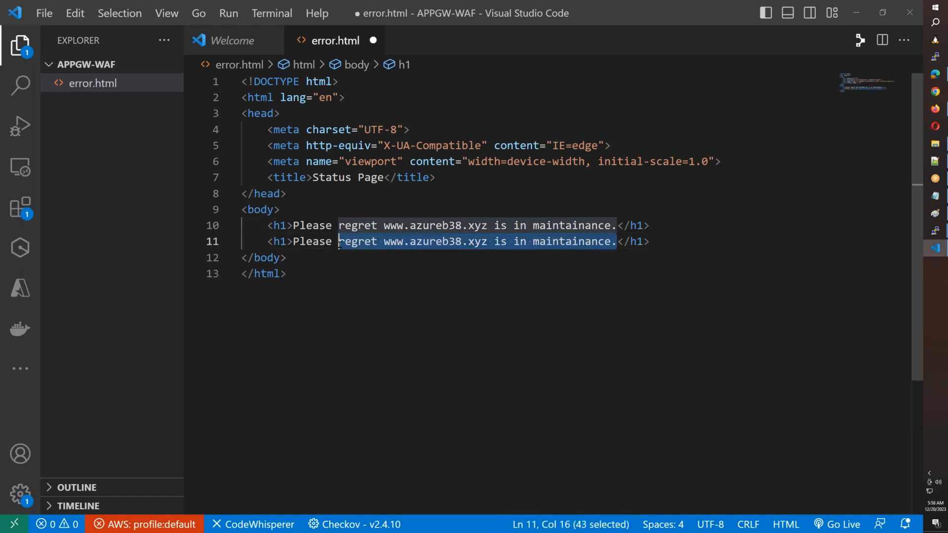
text(return agter)
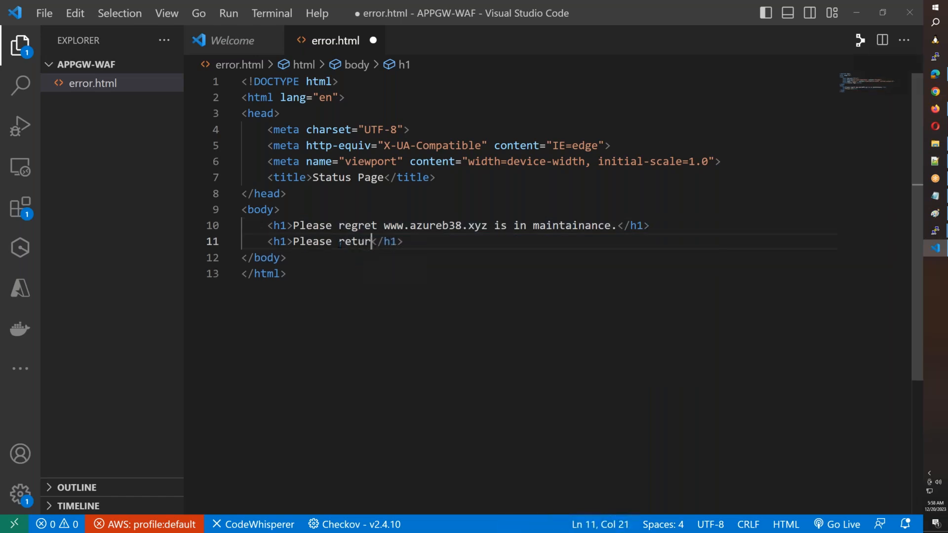
key(BackSpace)
key(BackSpace)
key(BackSpace)
key(BackSpace)
key(BackSpace)
text(fter )
text(7AM IS)
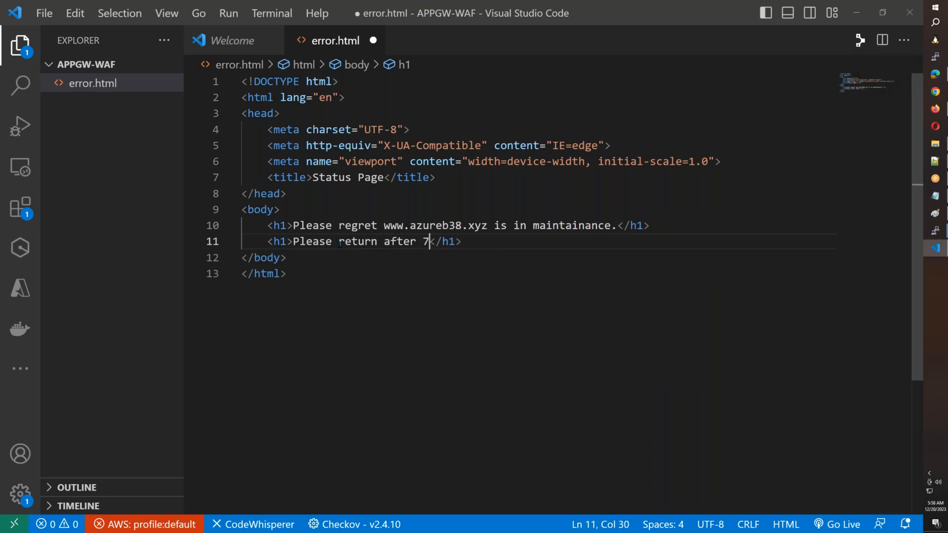
text(T)
Change the second heading's opening and closing tags from h1 to h2
key(Right)
key(BackSpace)
text(2)
key(Left)
key(Left)
key(Left)
key(Left)
key(Left)
key(Left)
key(Left)
key(Left)
key(Left)
key(Left)
key(Left)
key(Left)
key(Left)
key(Left)
key(Left)
key(Left)
key(Left)
key(Left)
key(Left)
key(Left)
key(Left)
key(Left)
key(Left)
key(Left)
key(BackSpace)
text(2)
Wrap both headings in a center element and save error.html
click(354, 210)
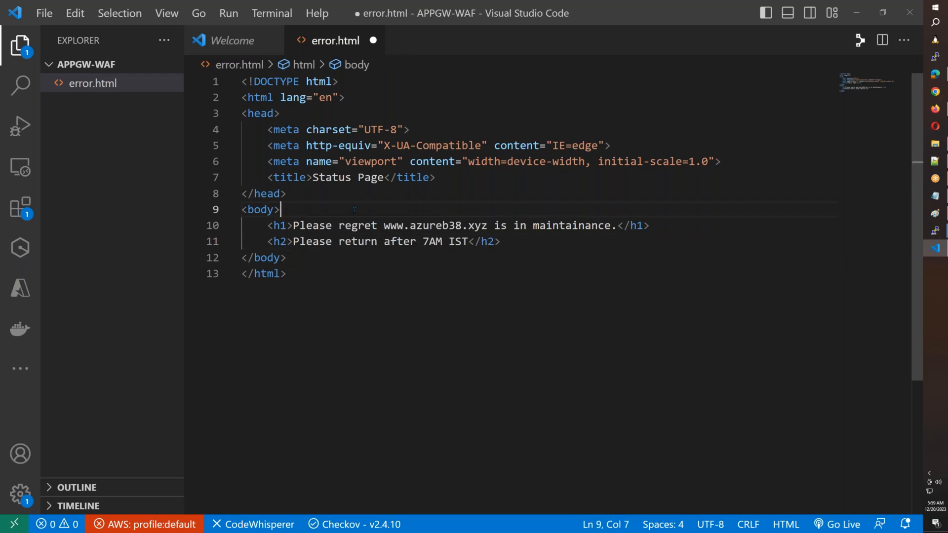
key(Return)
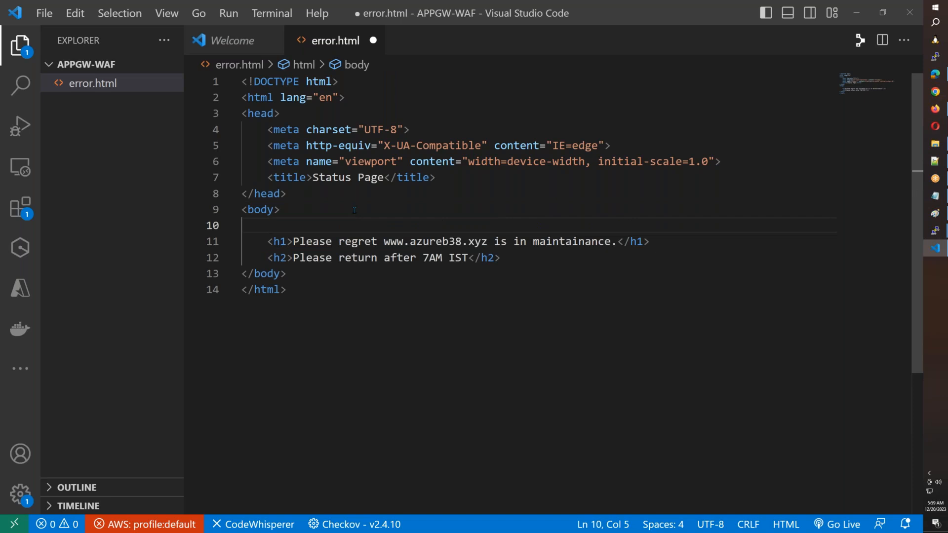
text(<cent)
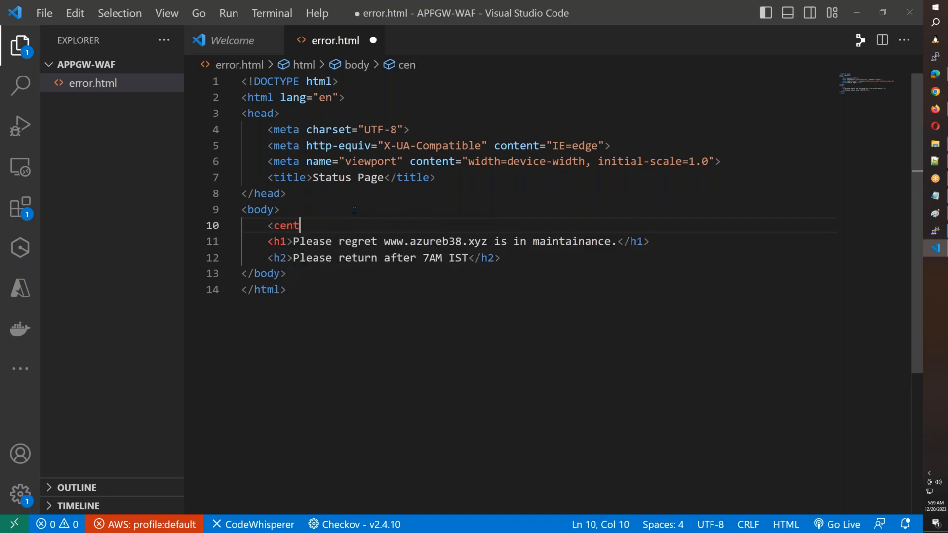
text(er></center>)
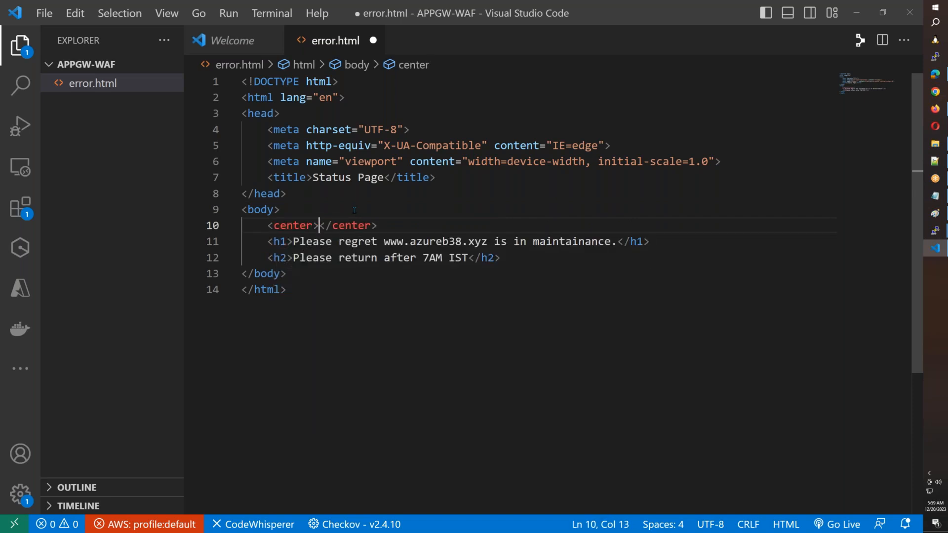
drag(379, 225, 319, 226)
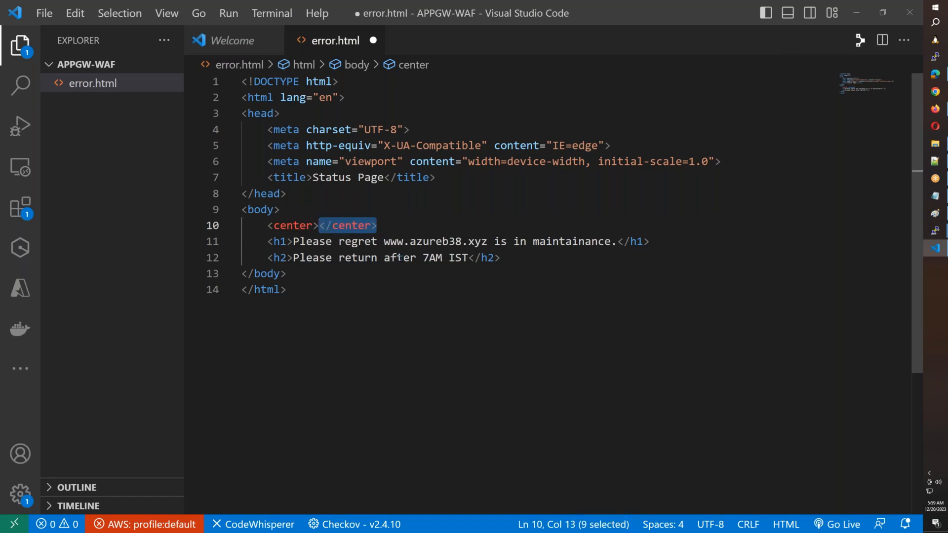
key(ctrl+x)
click(515, 257)
key(Return)
key(ctrl+v)
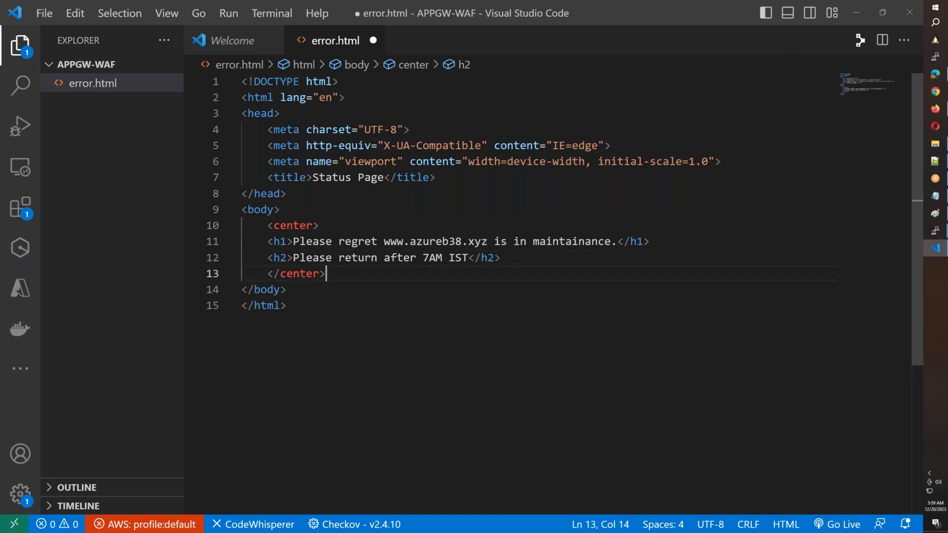
key(ctrl+s)
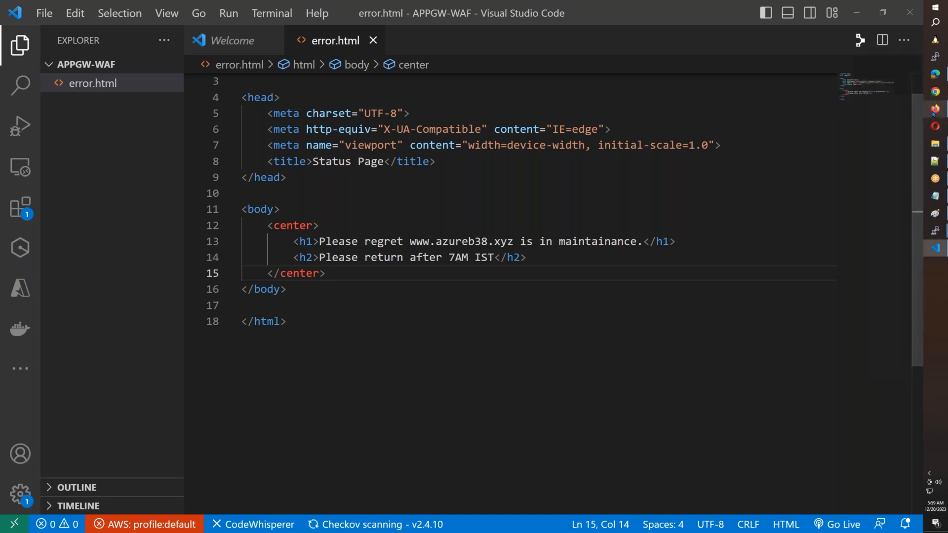
Switch to a new private Firefox window and search the web for "comedy gif telugu"
click(934, 111)
right_click(934, 113)
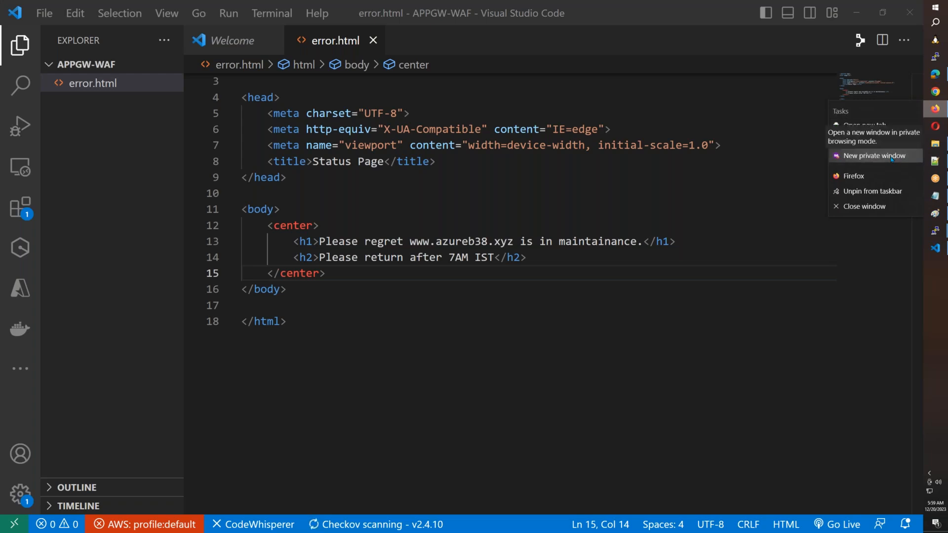
click(914, 156)
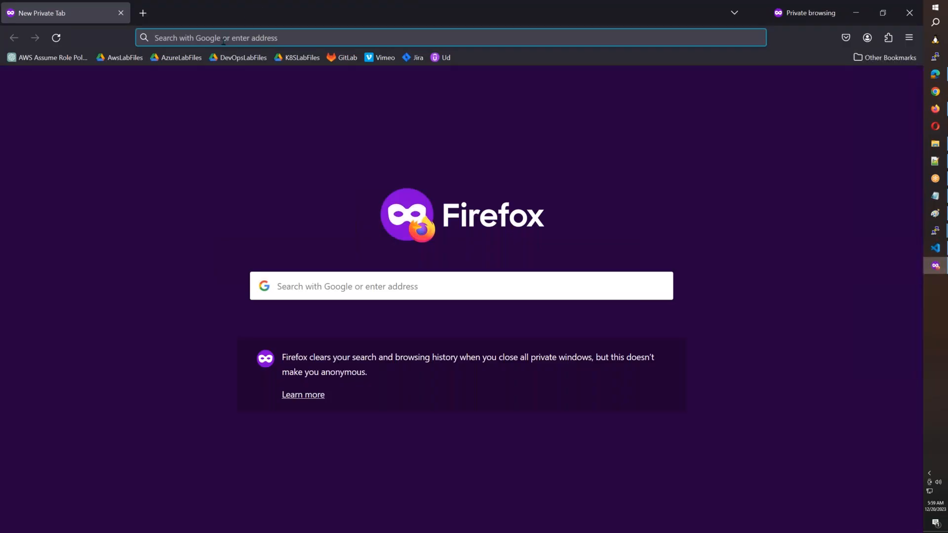
click(224, 42)
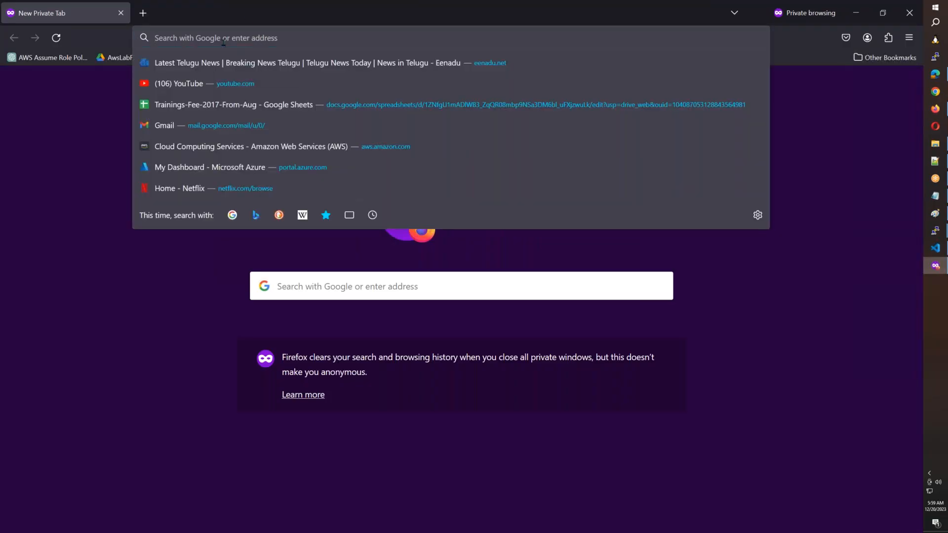
text(comedy gif)
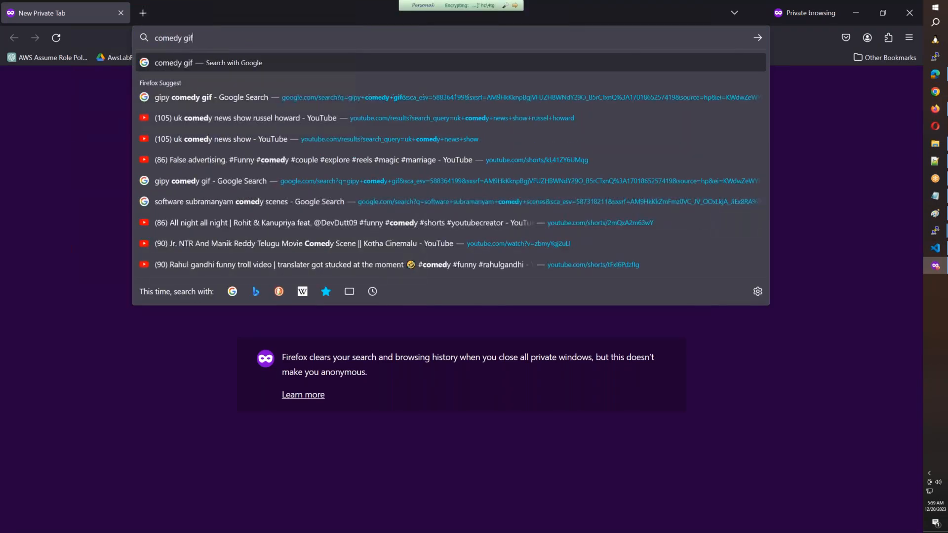
text( telugu)
key(Return)
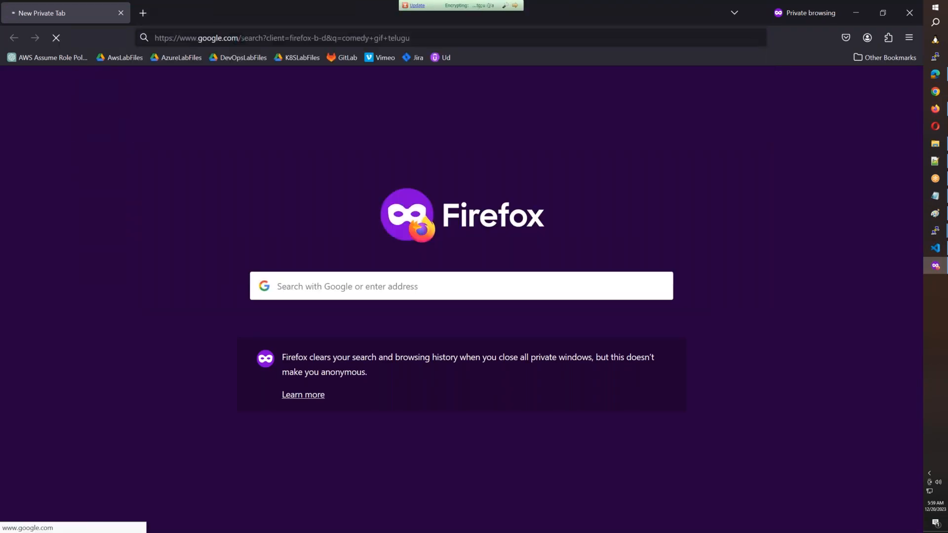
Look through the search results and open Tenor's Telugu GIFs page
scroll(237, 271, down, 7)
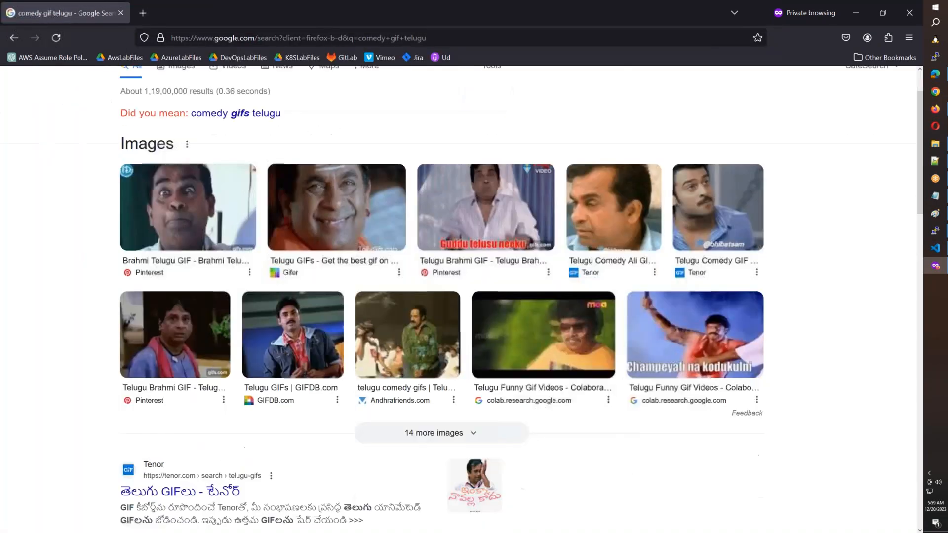
scroll(186, 367, down, 3)
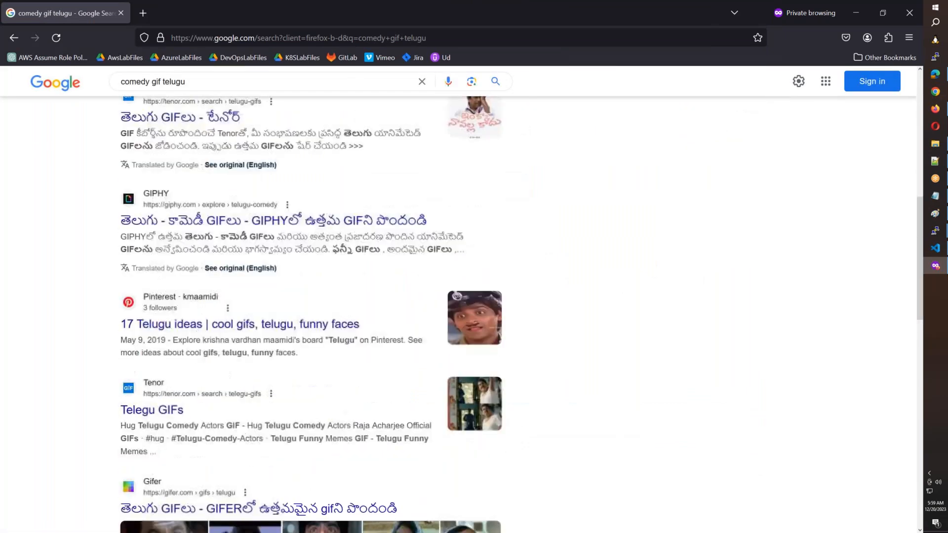
scroll(187, 367, up, 6)
click(186, 367)
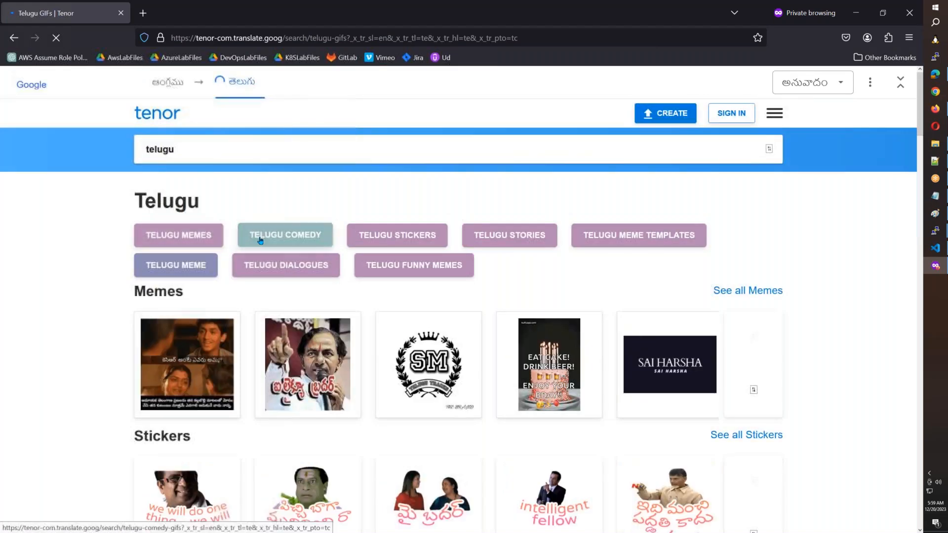
Look at the "Idhi Manchi Padhathi Kaadu Adhyaksh" sticker on Tenor and return to the web search results
scroll(260, 241, down, 2)
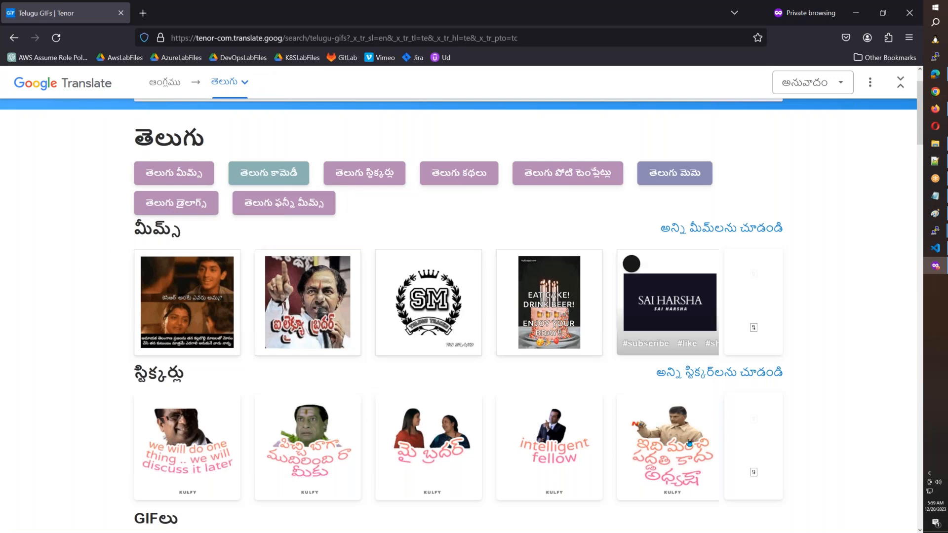
click(626, 437)
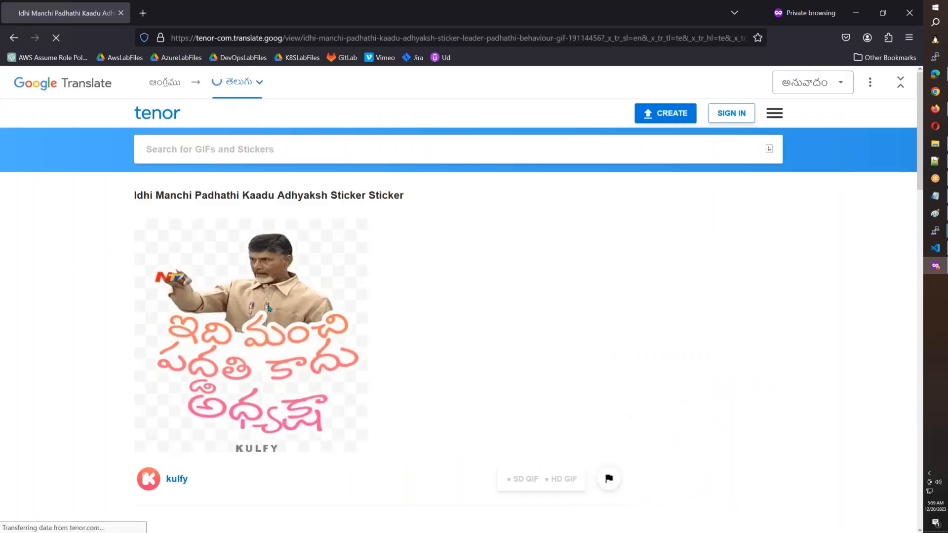
scroll(330, 458, down, 3)
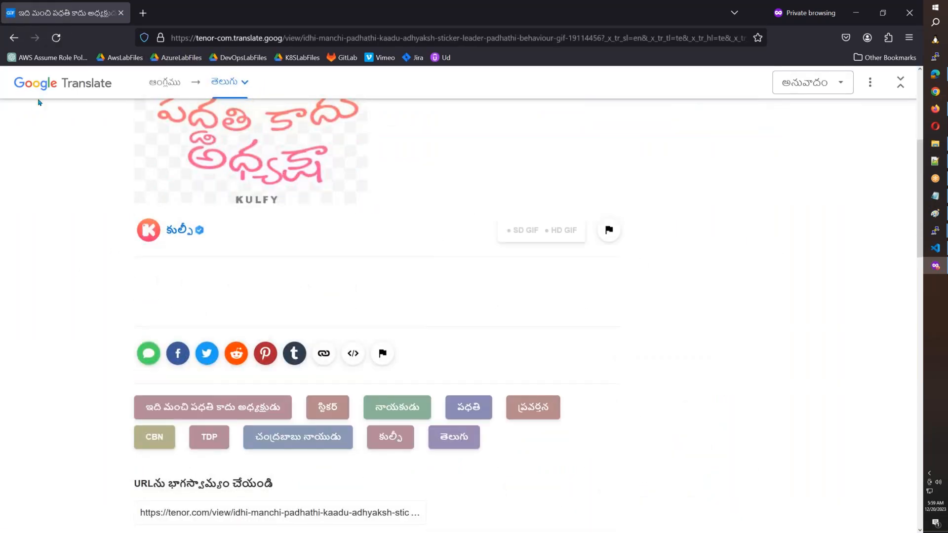
click(14, 39)
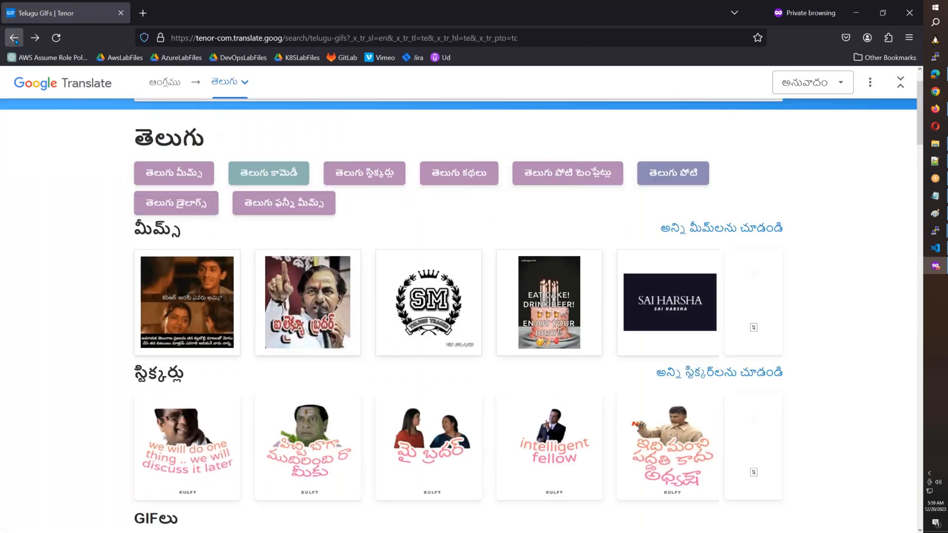
click(15, 38)
Open GIPHY's Telugu comedy GIFs page from the search results and accept its cookie policy
scroll(297, 341, down, 3)
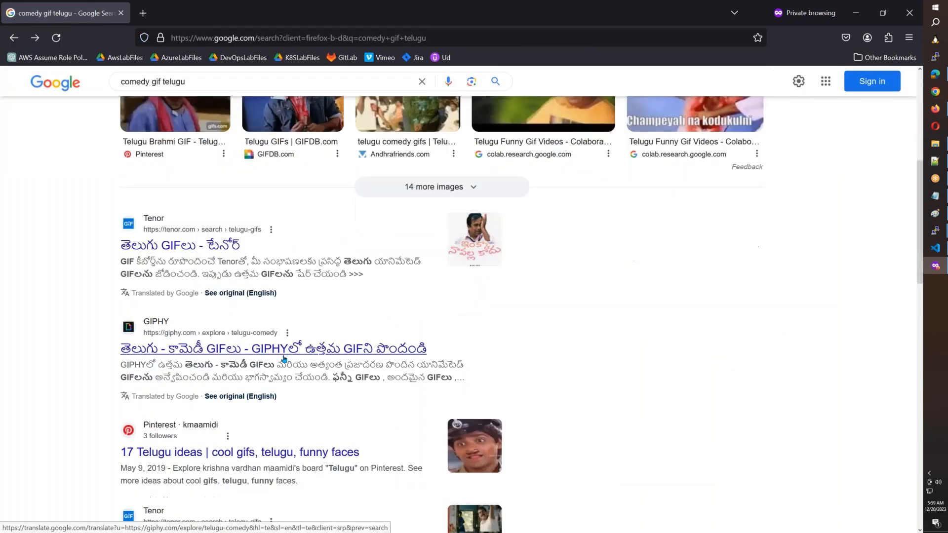
click(189, 355)
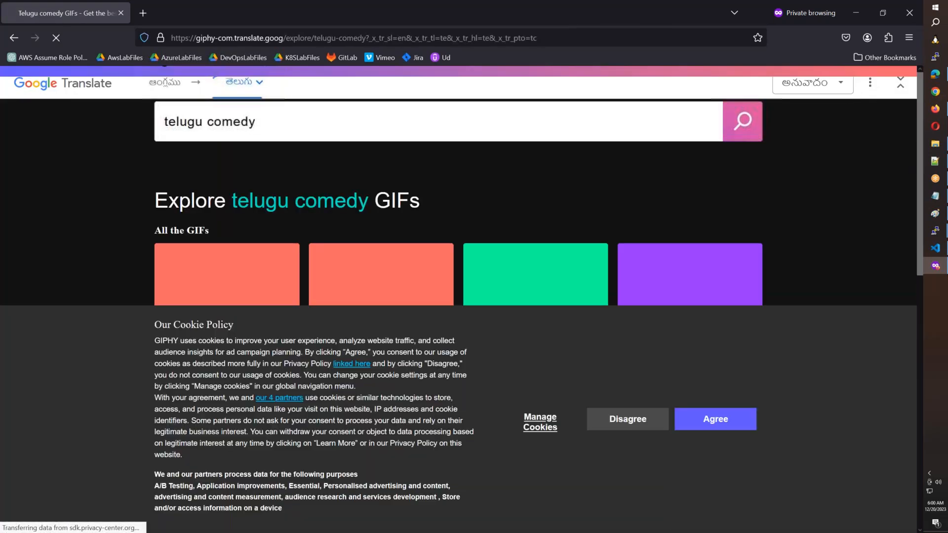
click(713, 420)
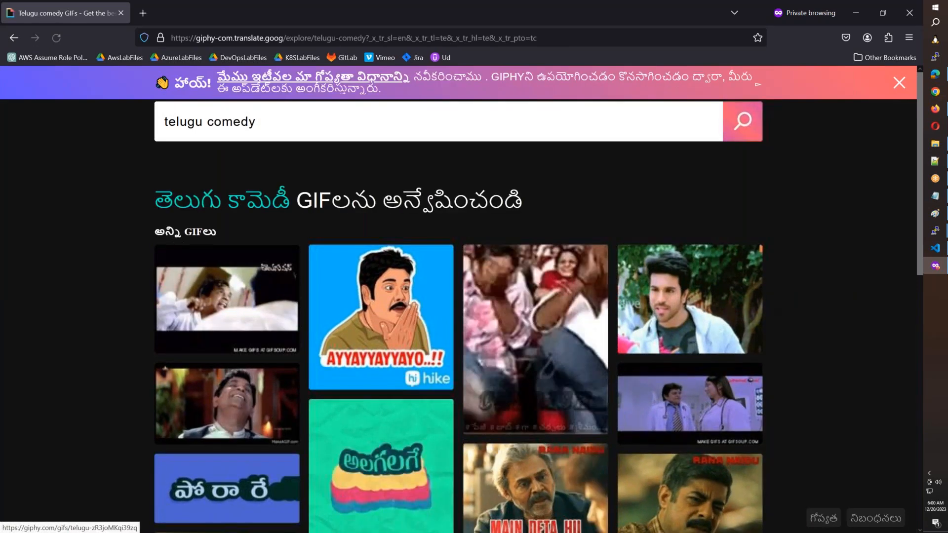
Open the laughing man's comedy GIF on GIPHY and copy its embed code
click(504, 327)
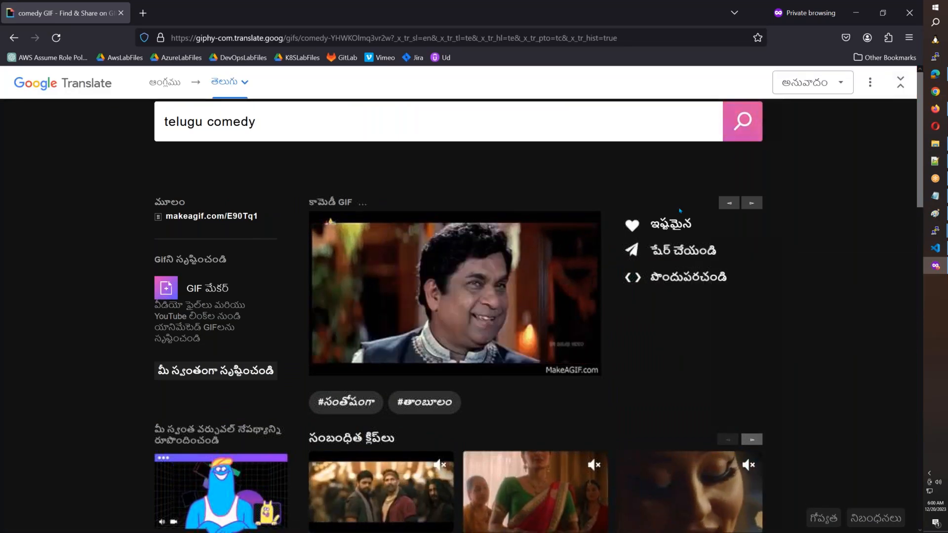
click(694, 279)
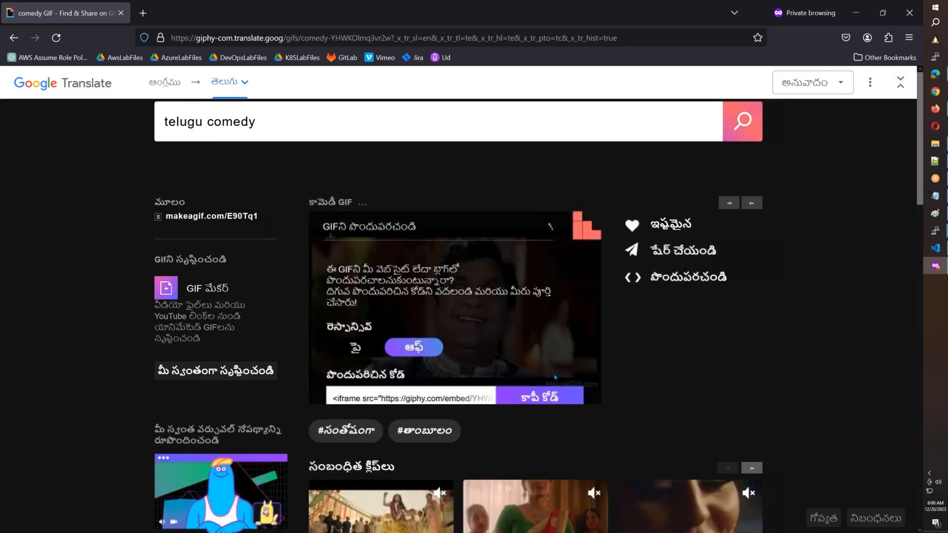
click(546, 401)
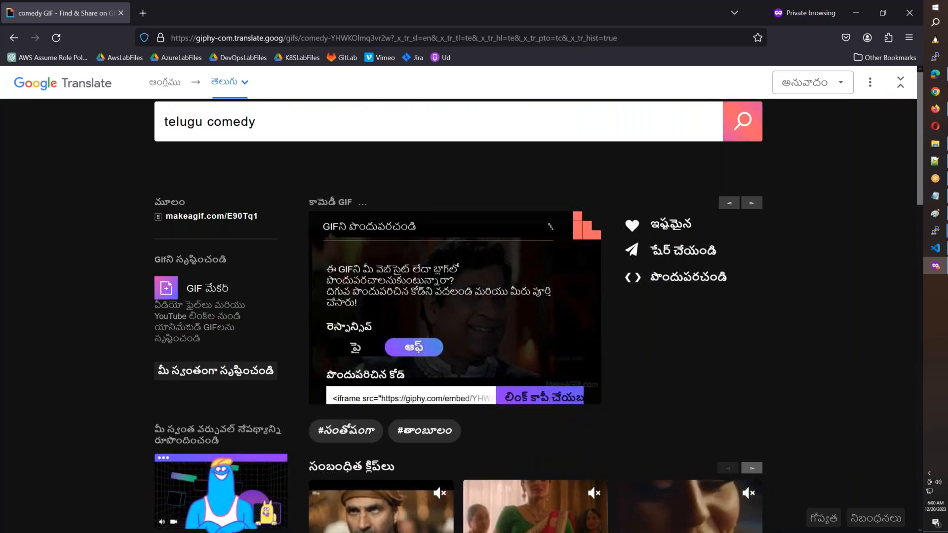
In Visual Studio Code, paste the GIPHY embed code on a new line below the h2 heading and save error.html
key(alt+Tab)
click(559, 257)
key(Return)
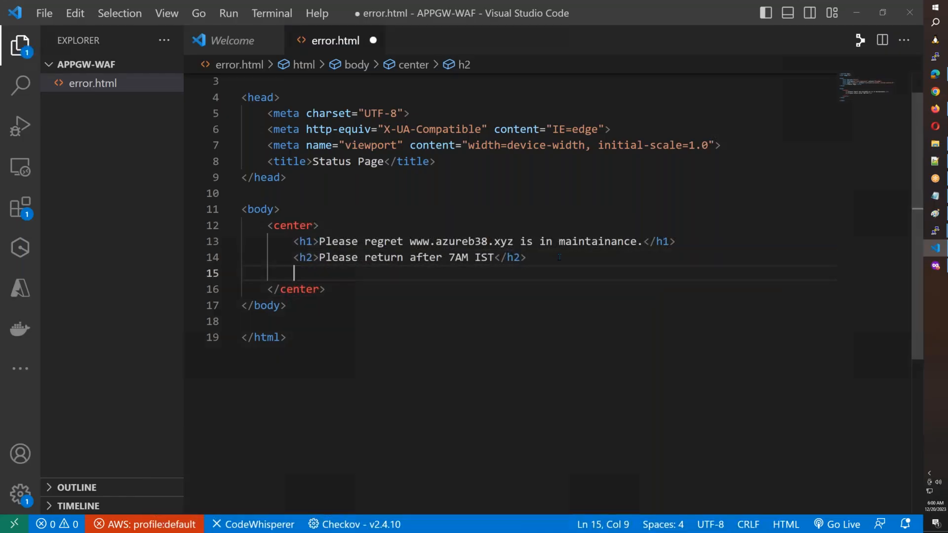
key(ctrl+v)
key(ctrl+s)
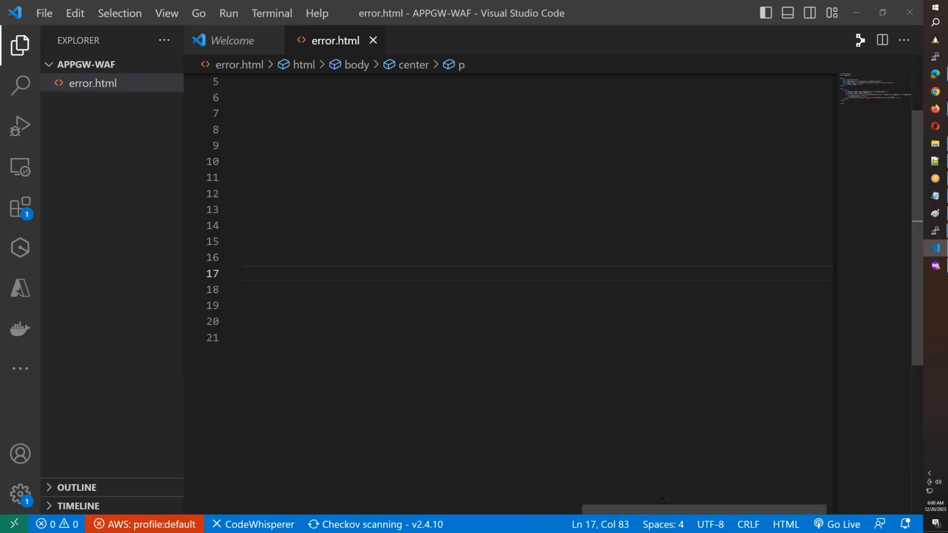
drag(665, 510, 206, 505)
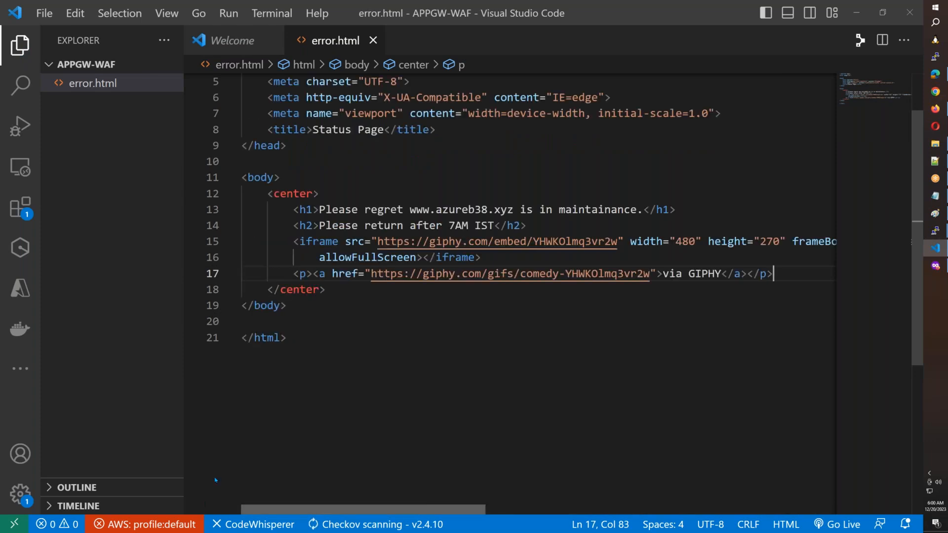
Switch to the Azure portal in Firefox and start a new storage account in the AZB38APPGW resource group
click(940, 115)
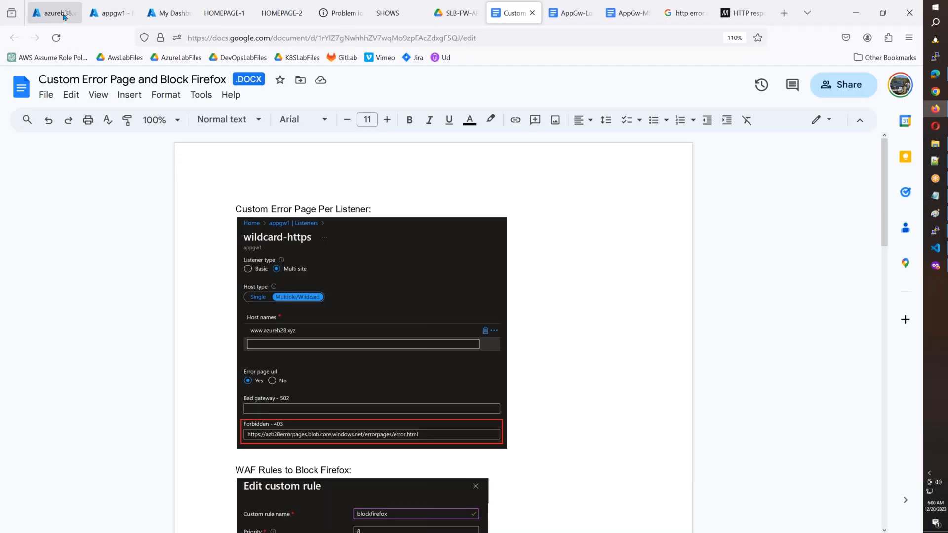
click(59, 14)
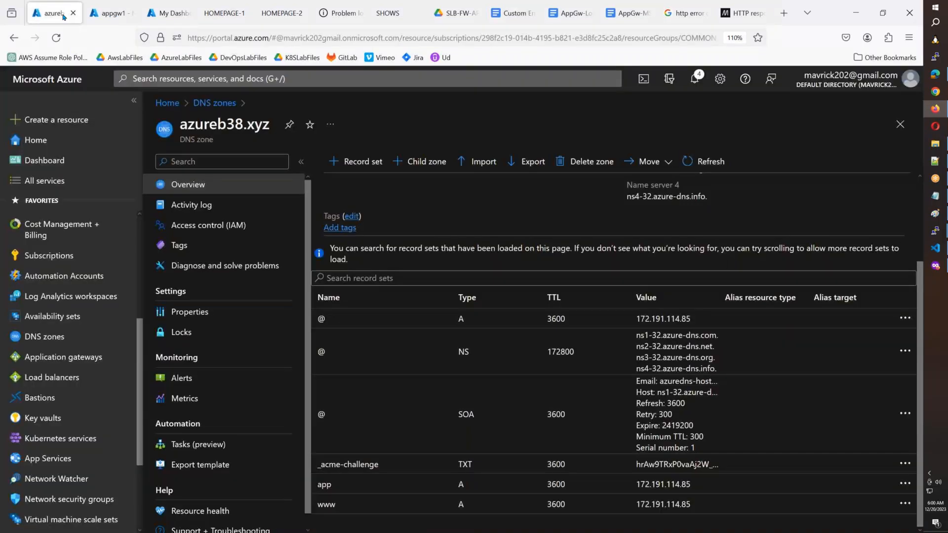
scroll(66, 336, up, 4)
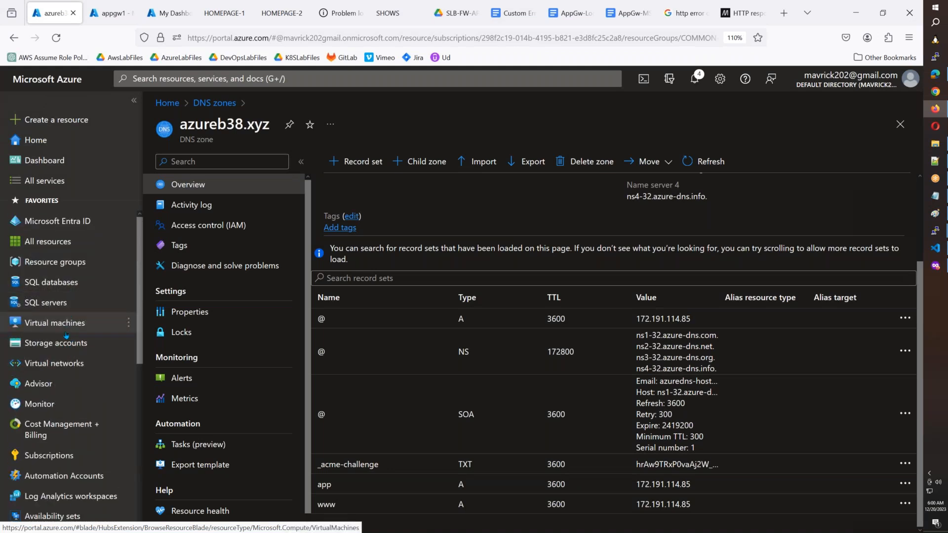
click(113, 336)
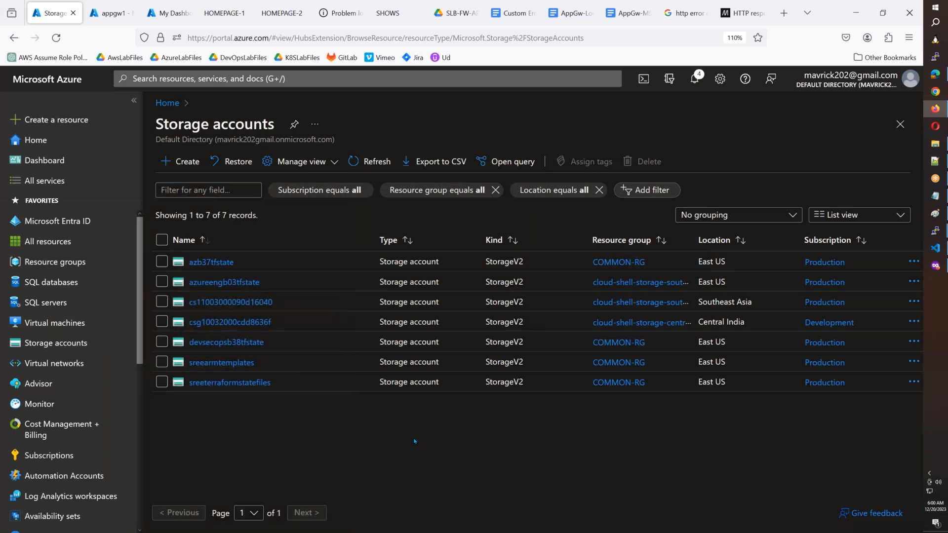
click(174, 166)
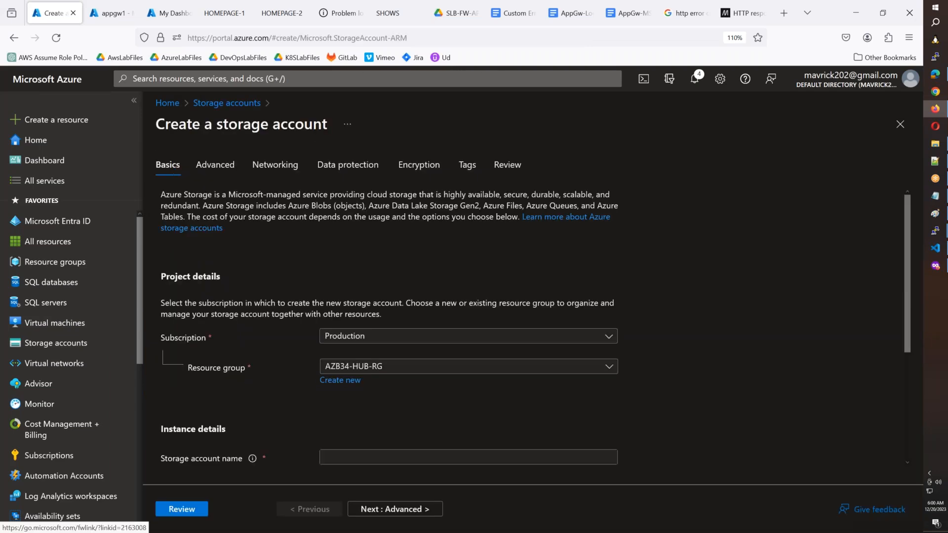
click(402, 366)
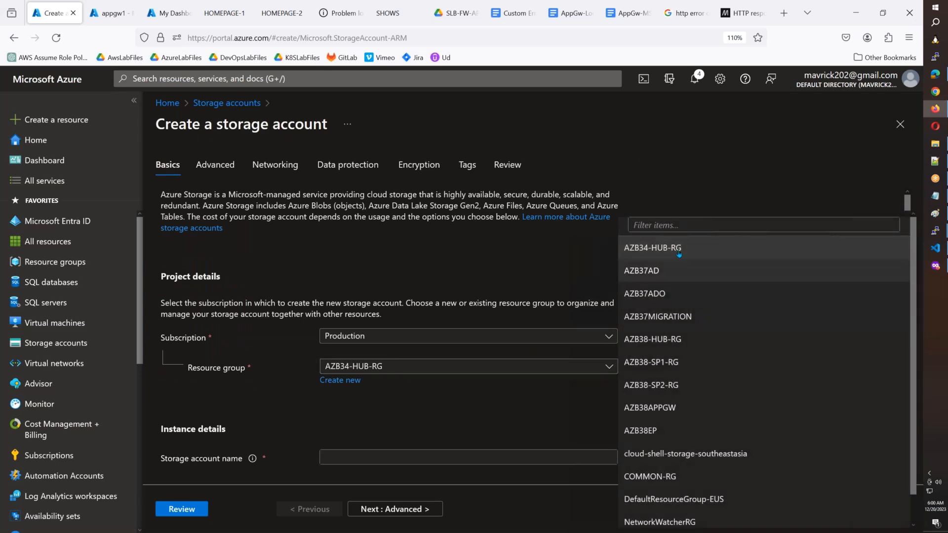
click(650, 408)
Name the storage account azb38static, set its redundancy to locally-redundant storage (LRS), and create it
click(444, 457)
scroll(444, 346, down, 3)
text(azb3)
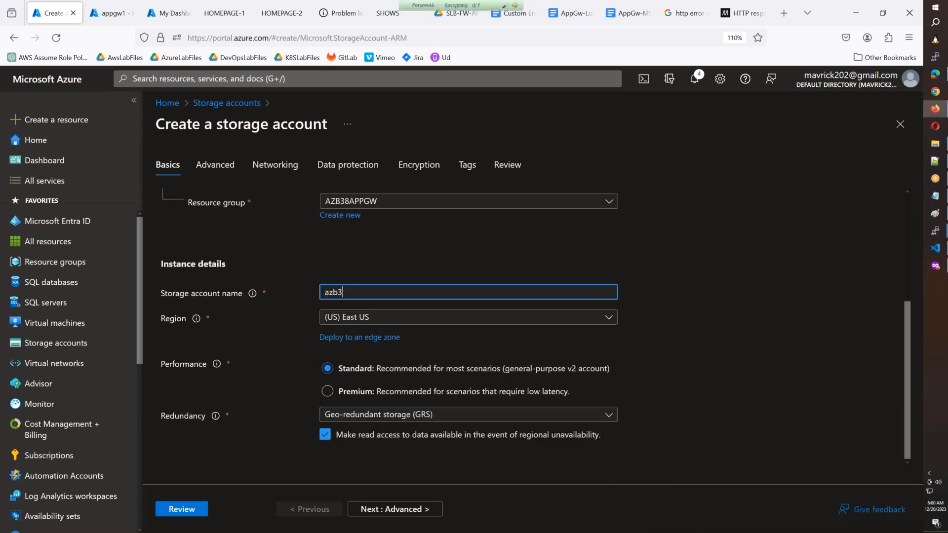
text(8static)
click(362, 417)
click(390, 249)
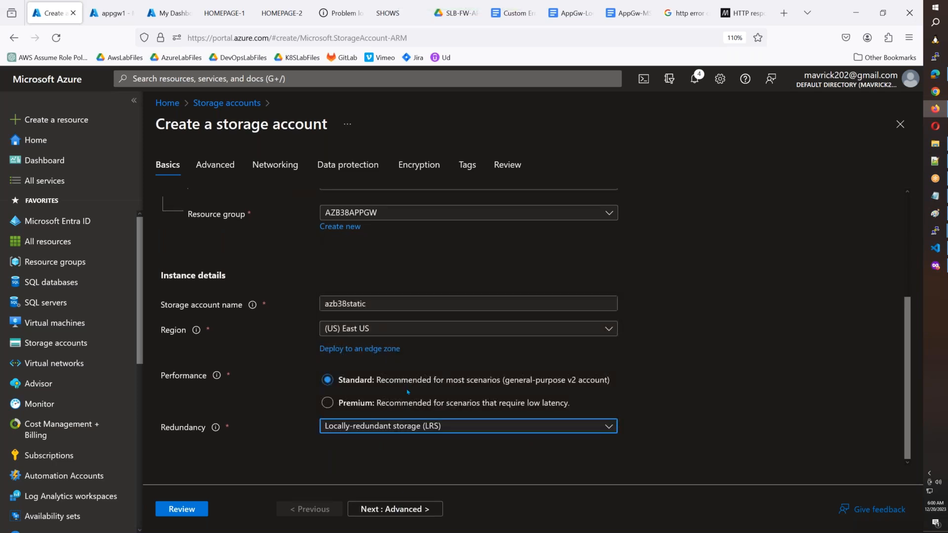
click(207, 509)
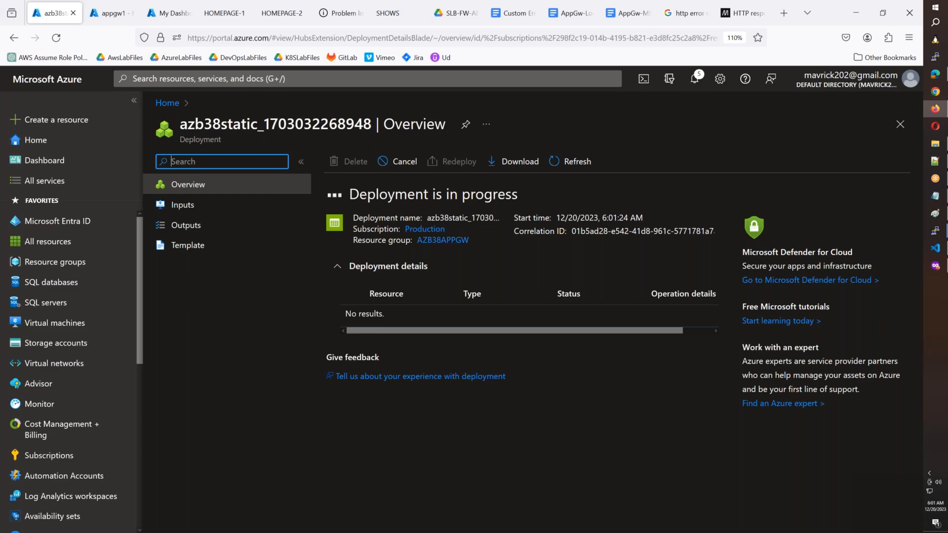
Review error.html in Visual Studio Code and the custom error page document in Firefox
click(945, 251)
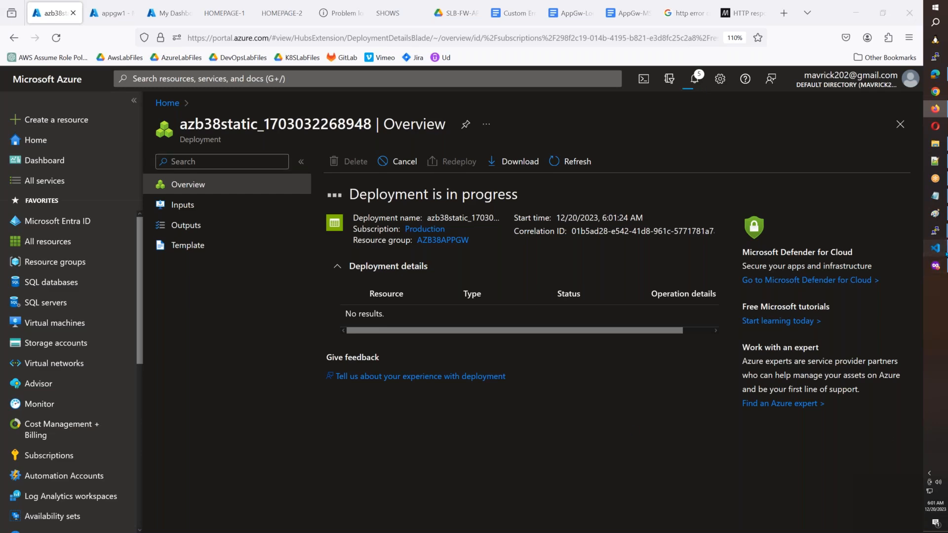
scroll(400, 201, up, 2)
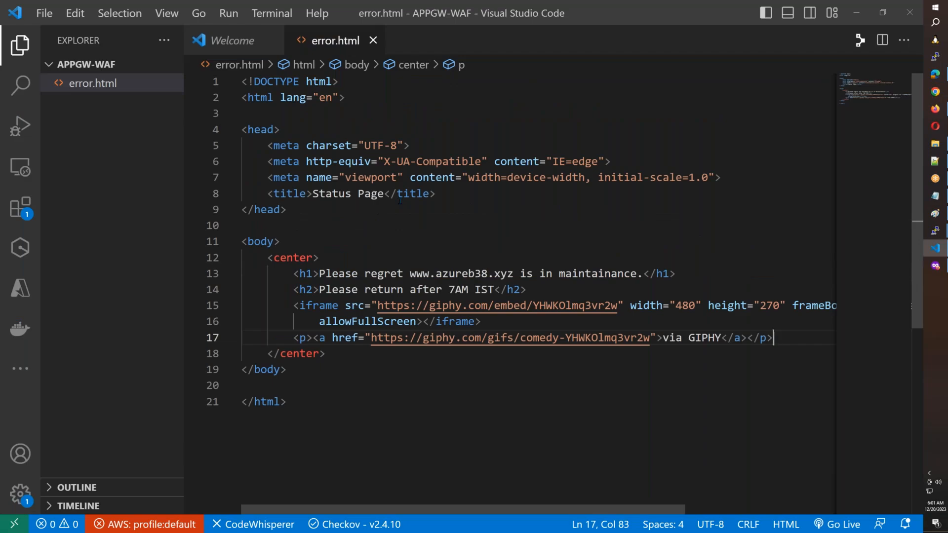
key(alt+Tab)
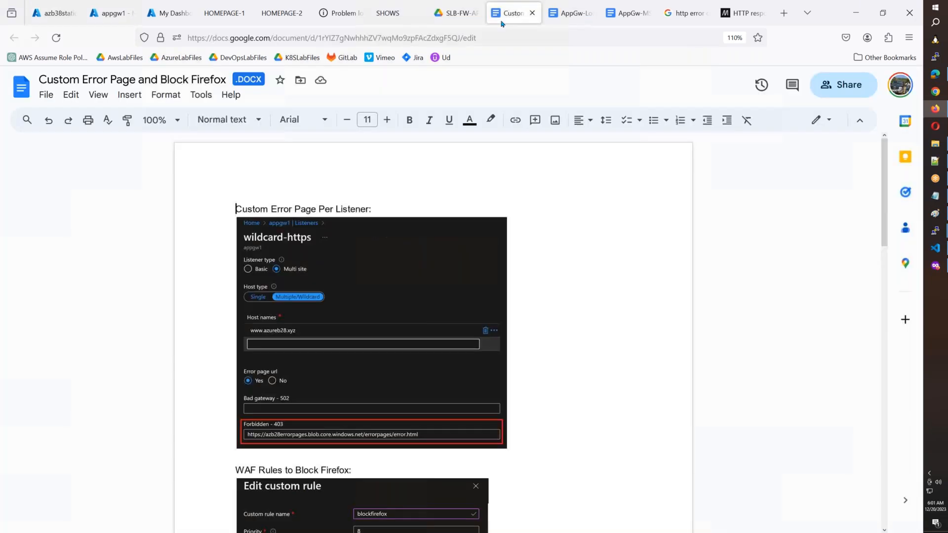
click(514, 12)
Return to the storage account deployment in the Azure portal and open the containers of azb38static
click(51, 22)
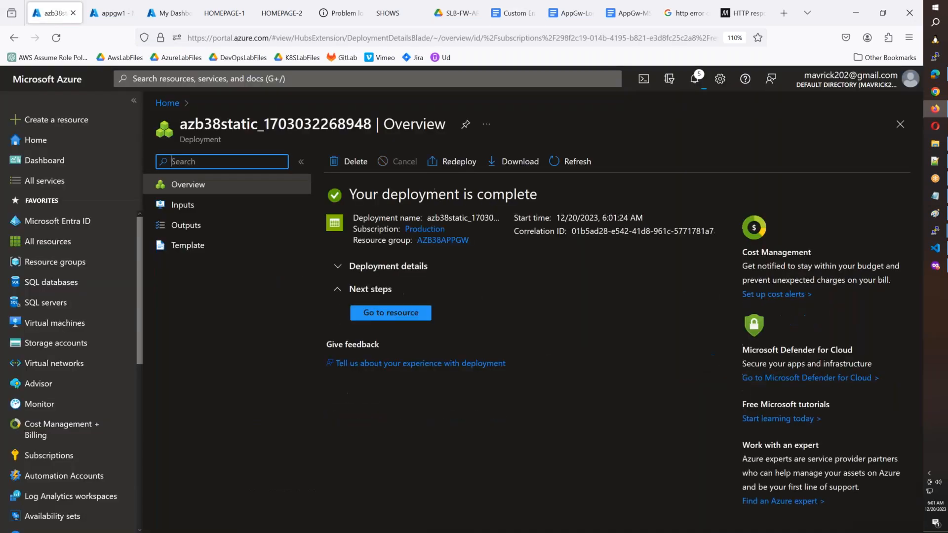
click(379, 317)
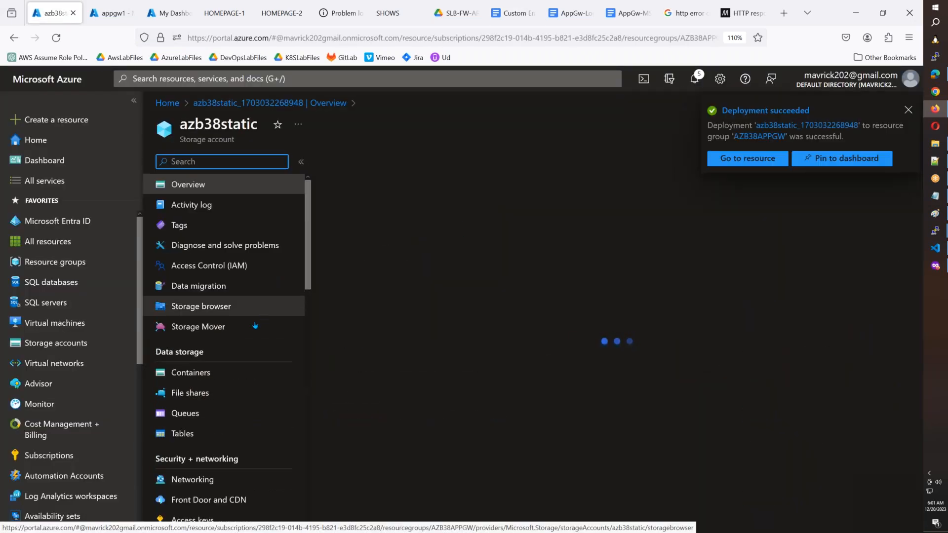
click(195, 393)
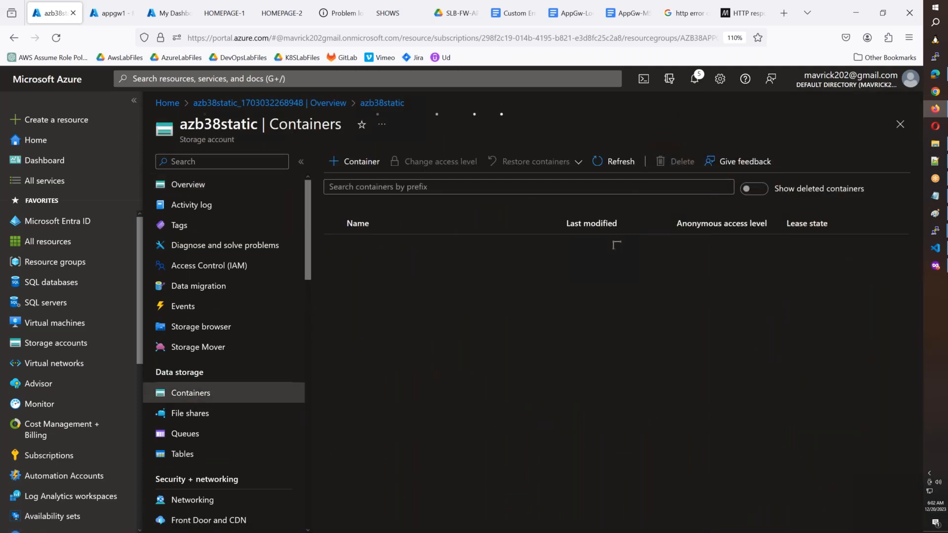
click(368, 168)
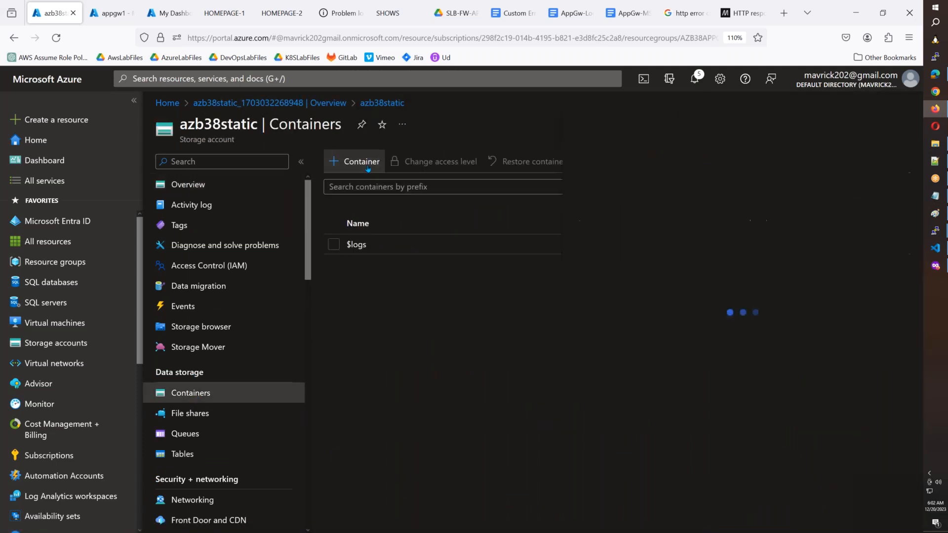
text(status)
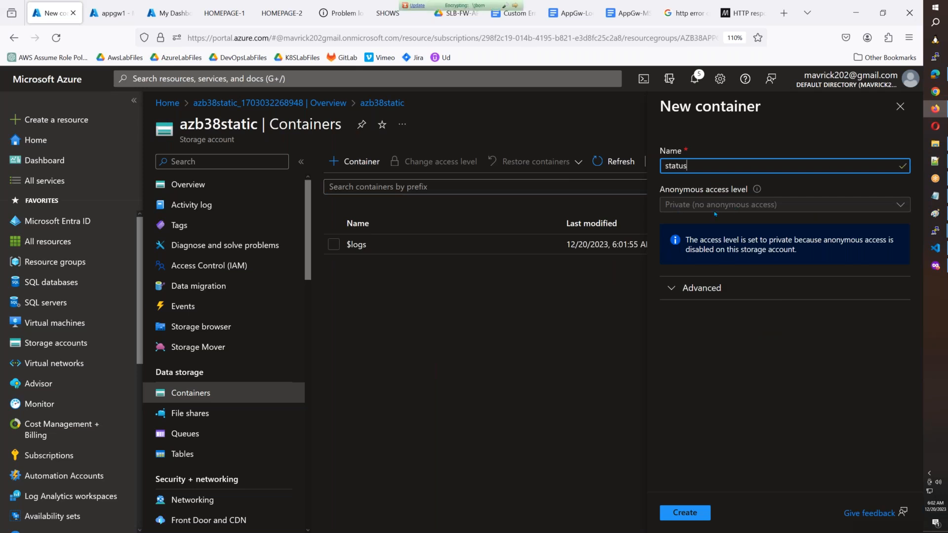
click(900, 112)
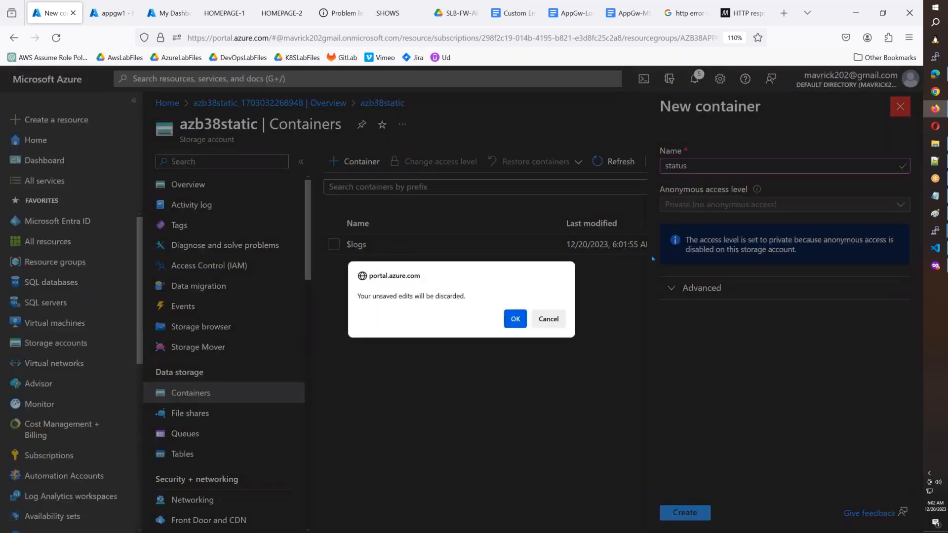
click(514, 318)
Open the data protection settings of the azb38static storage account
scroll(175, 341, down, 1)
scroll(175, 341, up, 1)
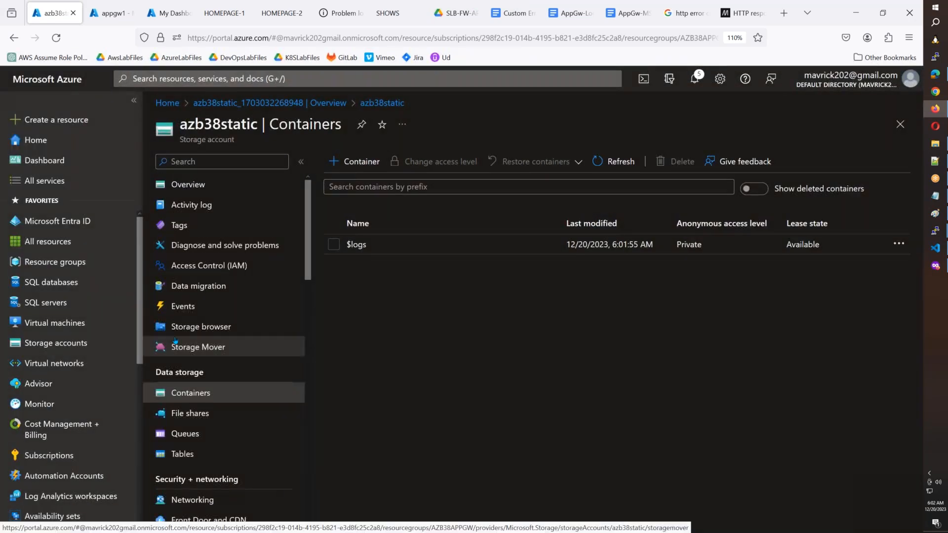
scroll(182, 366, down, 5)
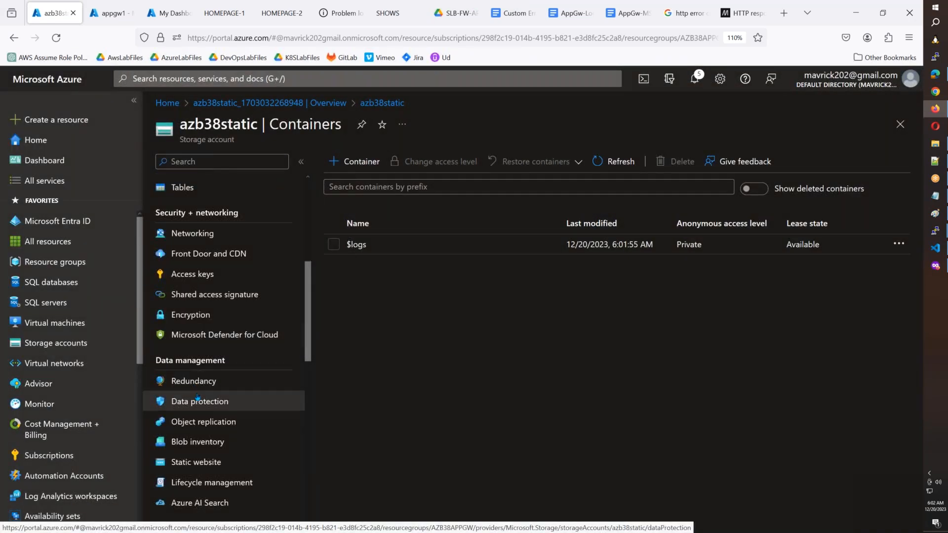
scroll(210, 431, down, 2)
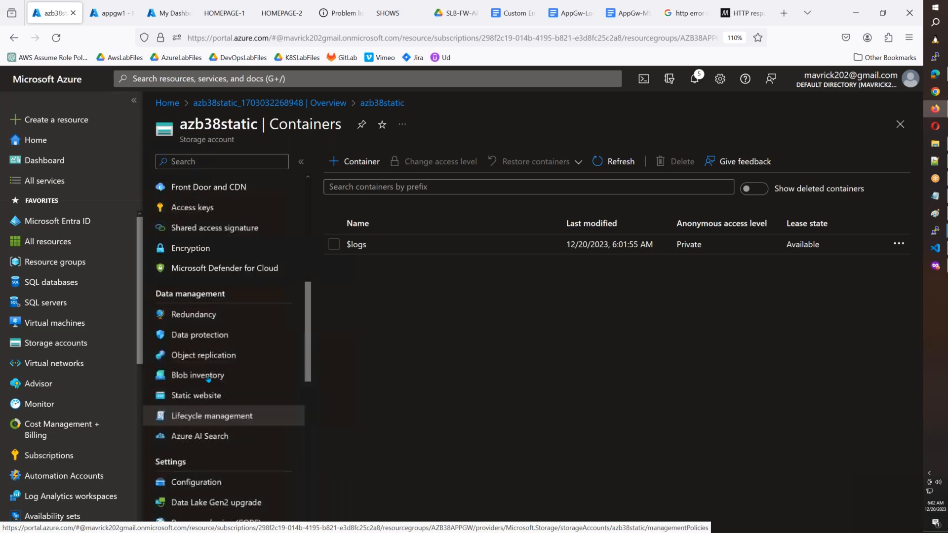
click(200, 335)
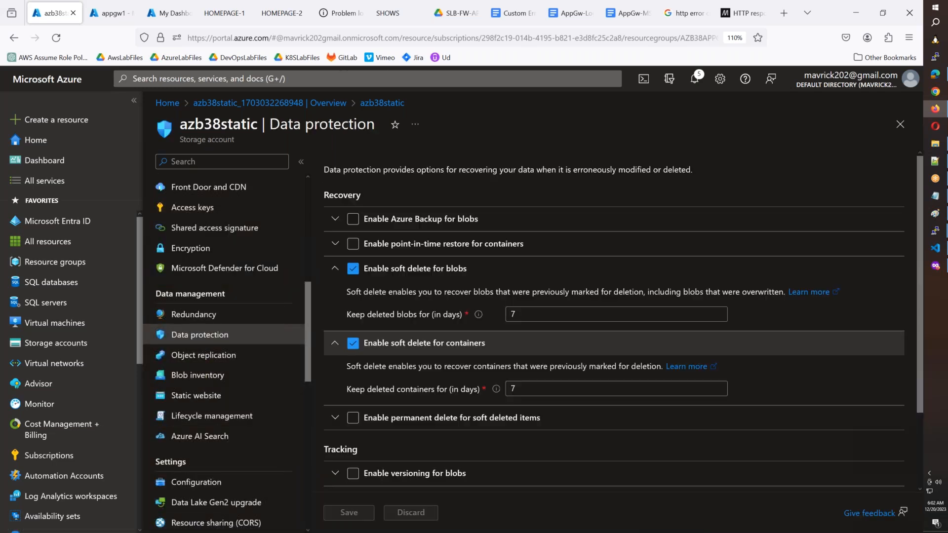
Enable Blob anonymous access in the azb38static configuration, save the change, and open the account's containers
scroll(349, 389, down, 2)
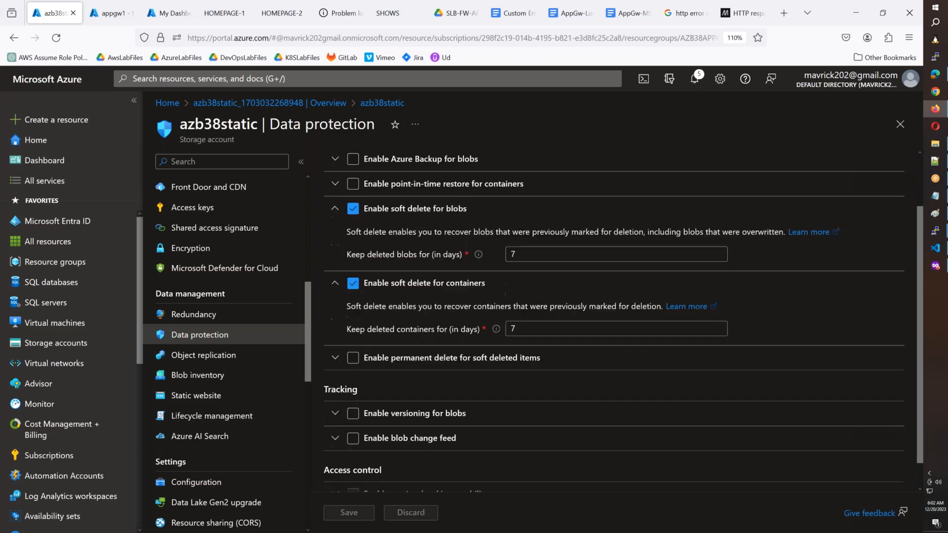
scroll(349, 389, up, 2)
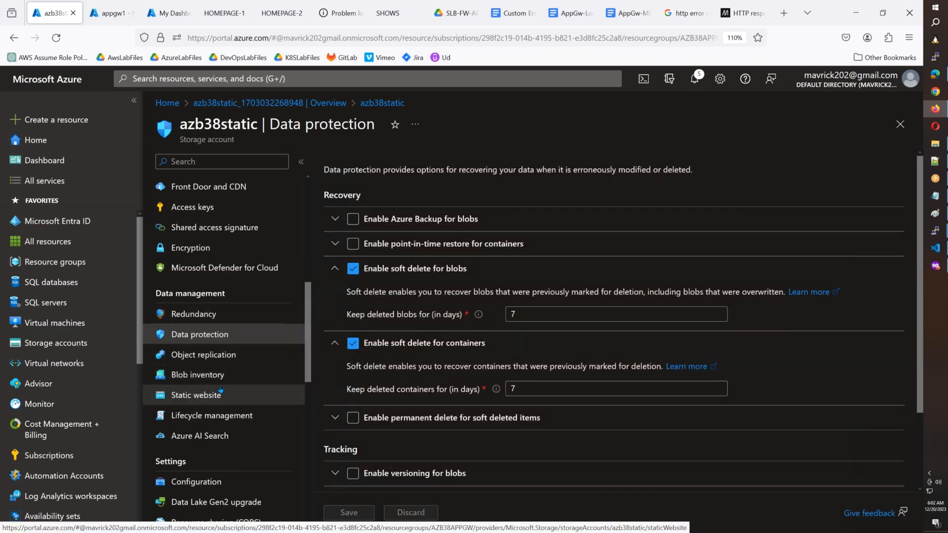
scroll(212, 395, down, 2)
click(217, 423)
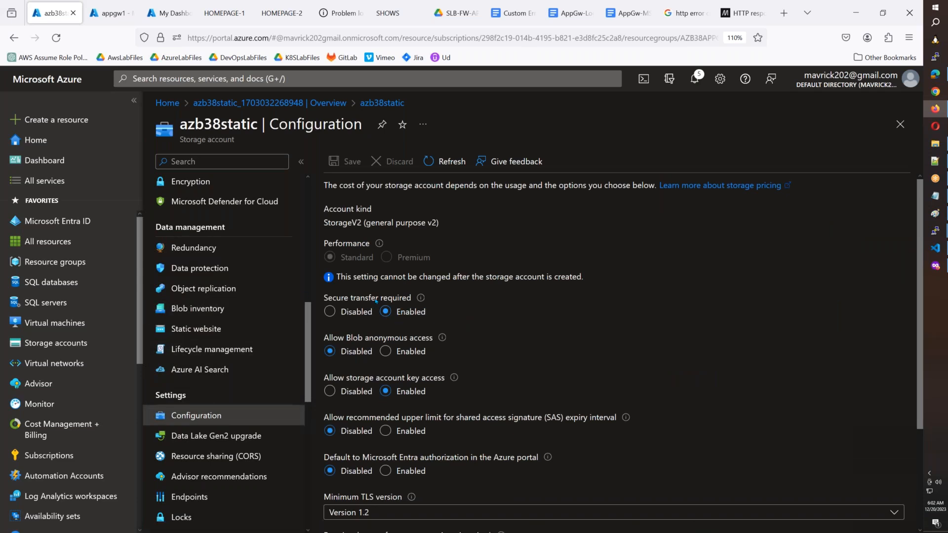
click(386, 351)
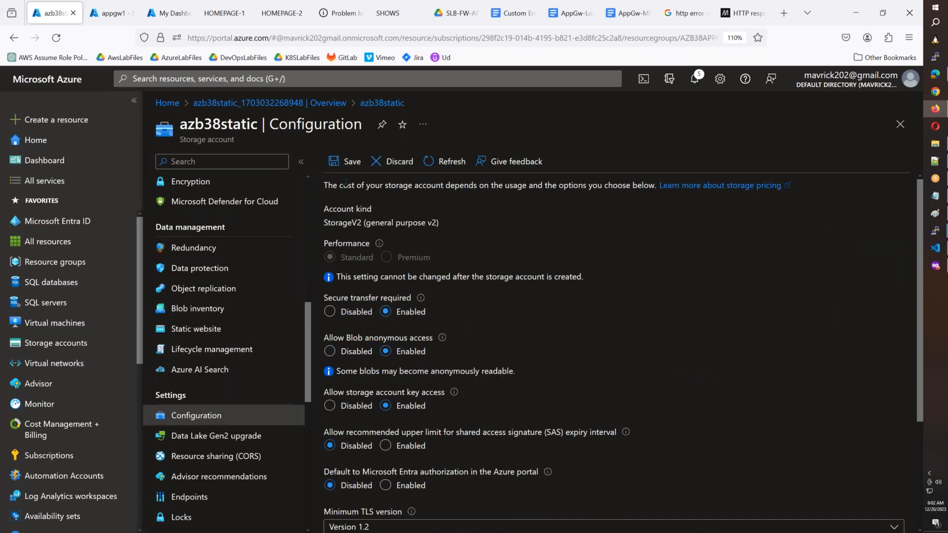
click(344, 161)
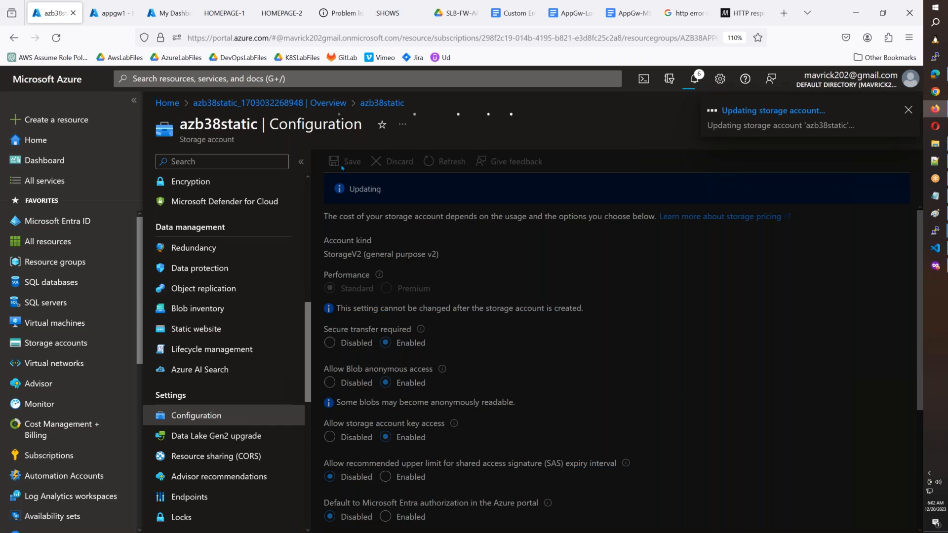
scroll(223, 271, up, 5)
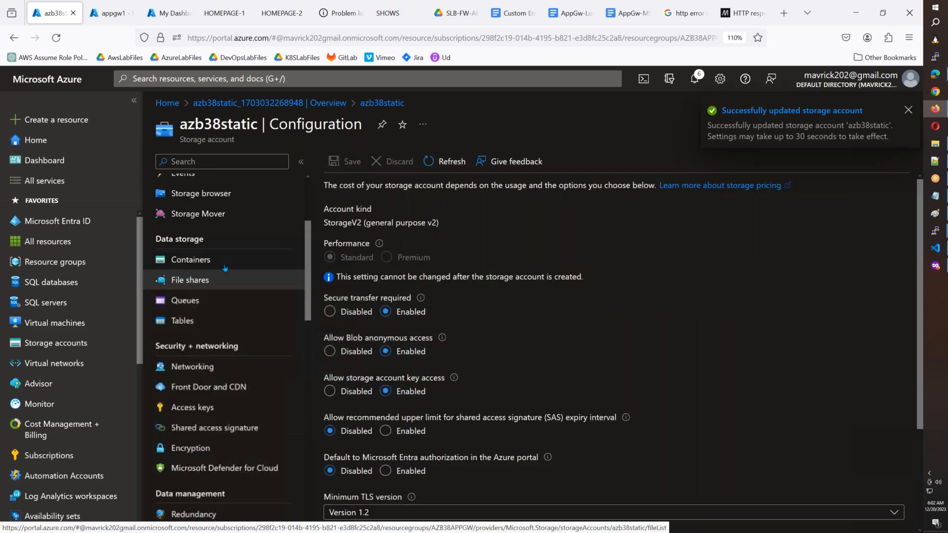
click(225, 267)
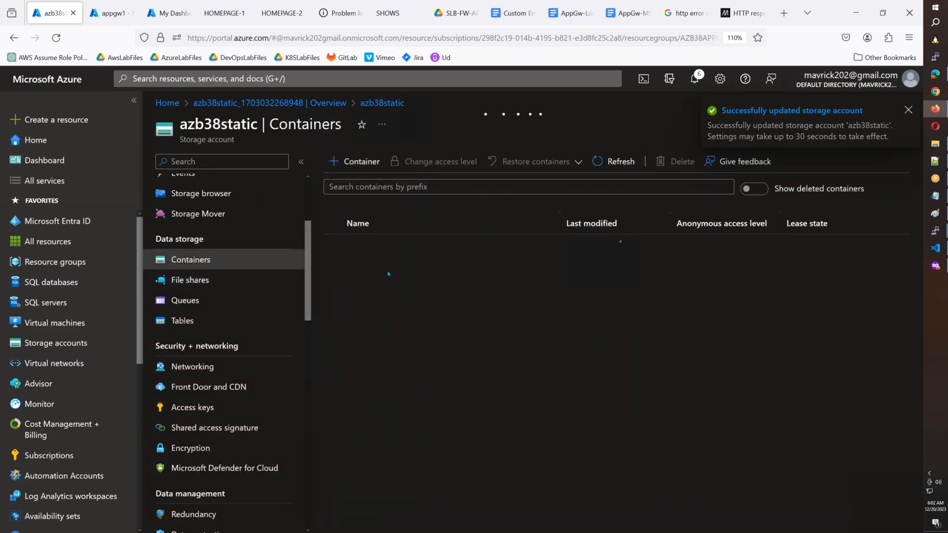
click(356, 162)
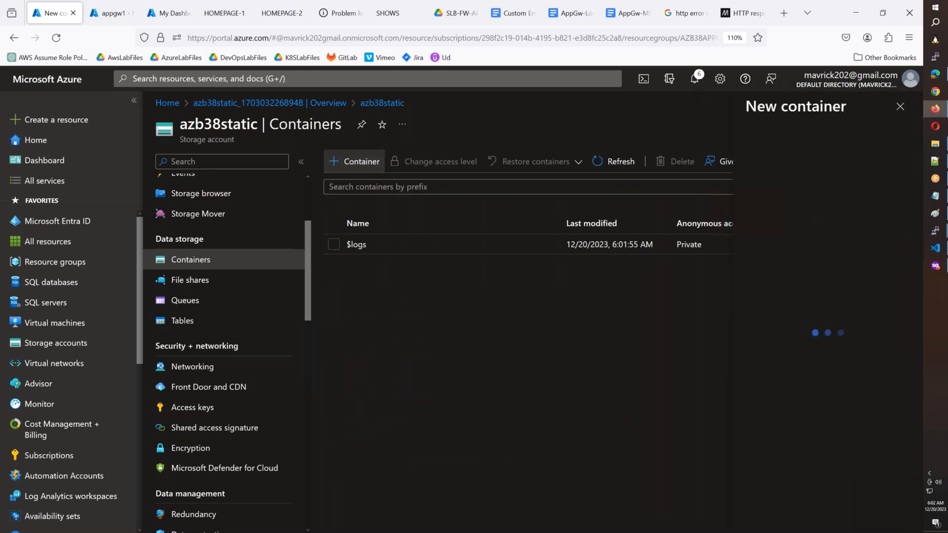
click(615, 161)
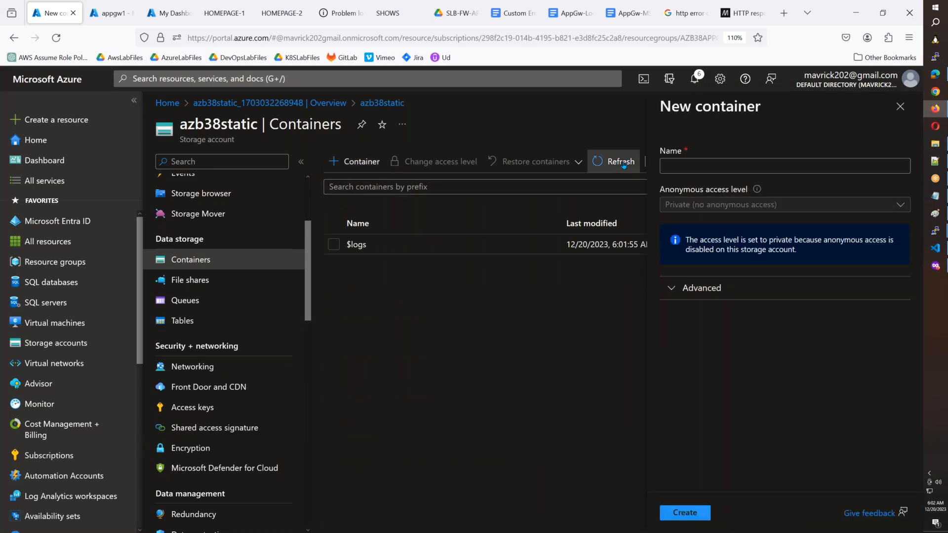
click(899, 108)
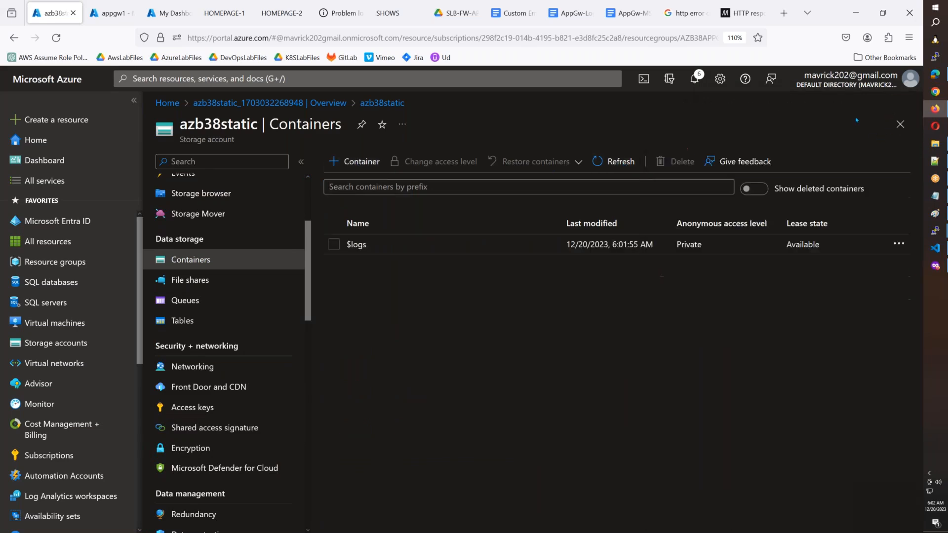
Reload the containers page and create a container named status with the Blob (anonymous read access for blobs only) access level
click(56, 38)
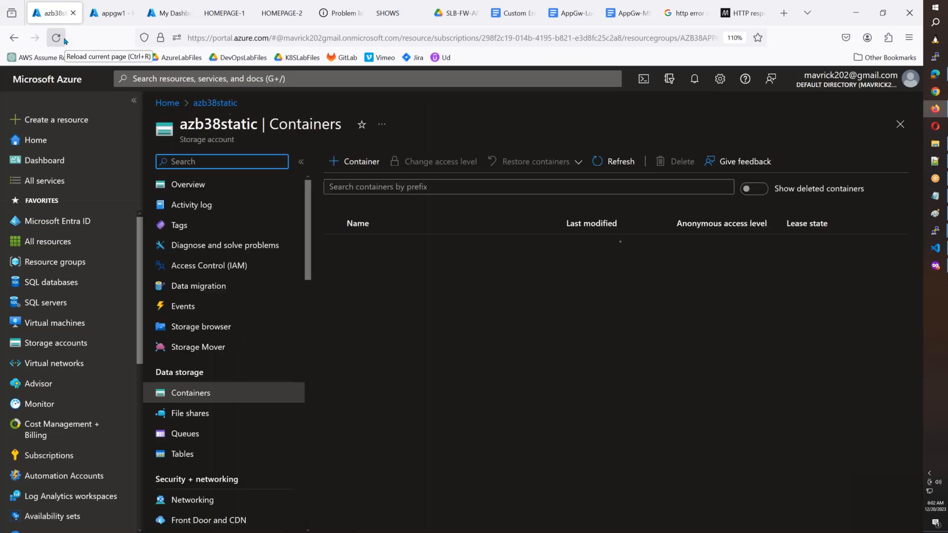
click(361, 162)
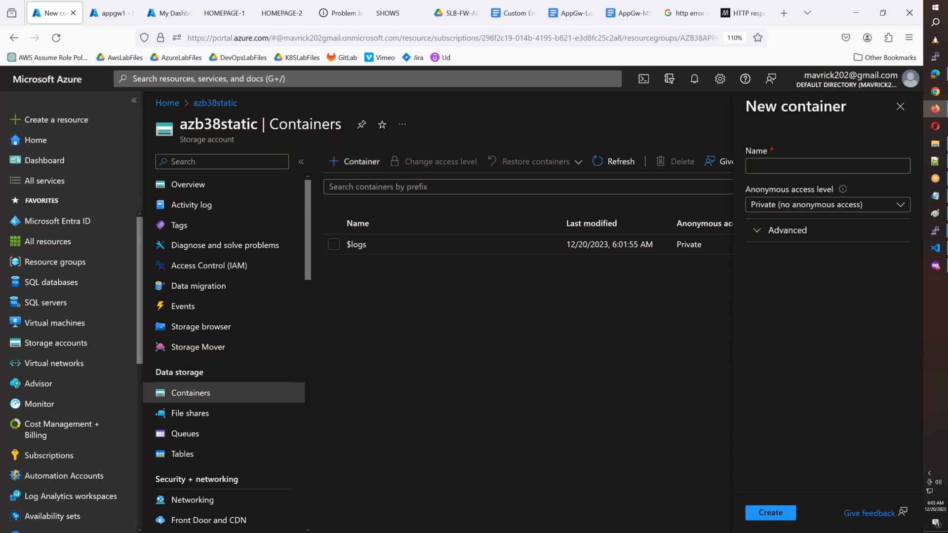
click(771, 204)
click(731, 243)
click(770, 165)
text(stat)
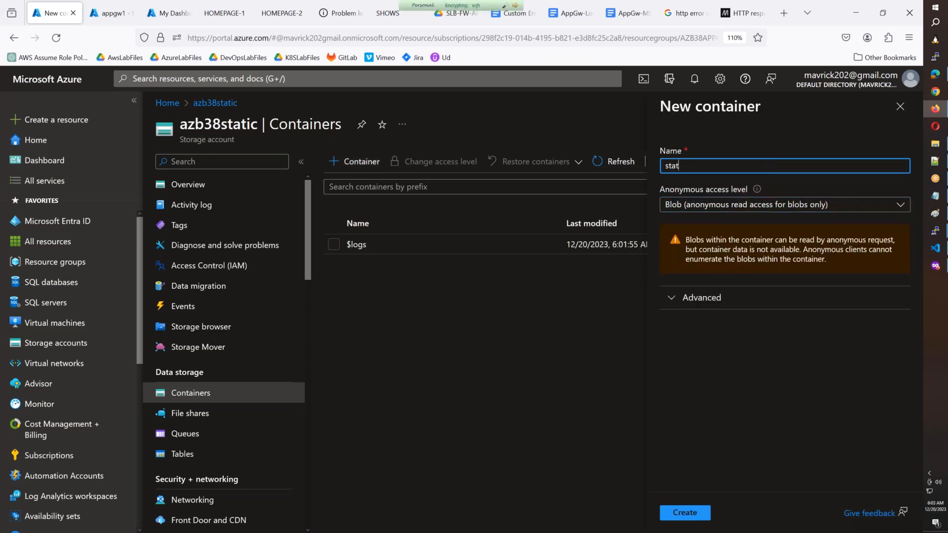
click(685, 513)
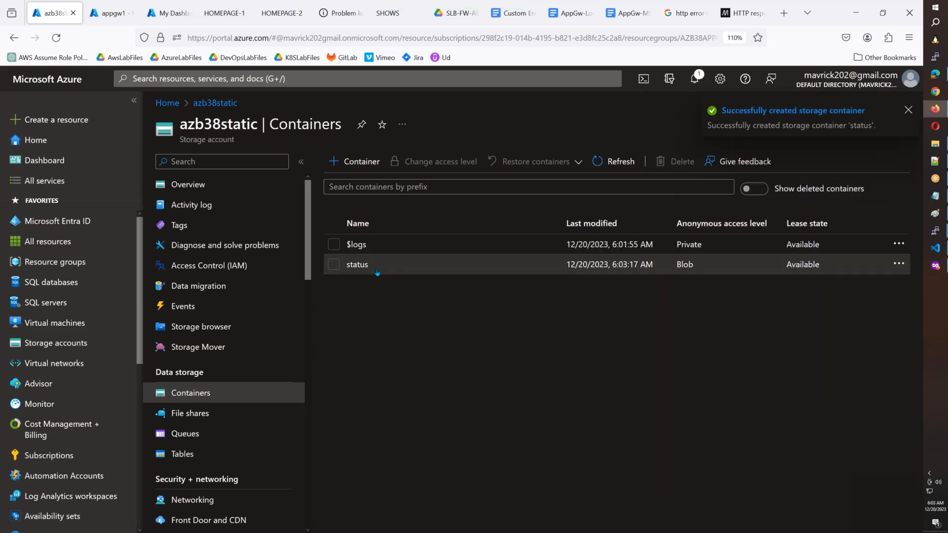
Open the status container, switch to Visual Studio Code, and copy the file path of error.html
click(361, 266)
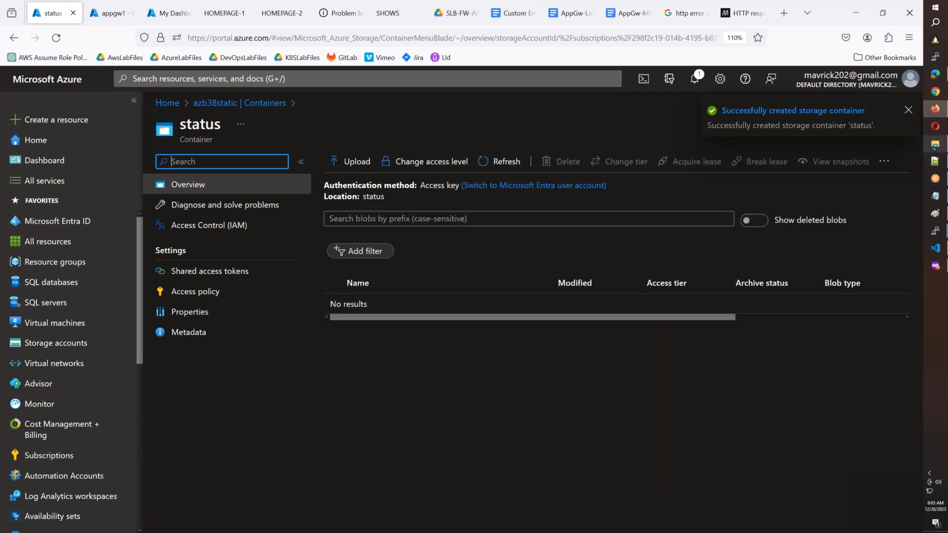
click(942, 252)
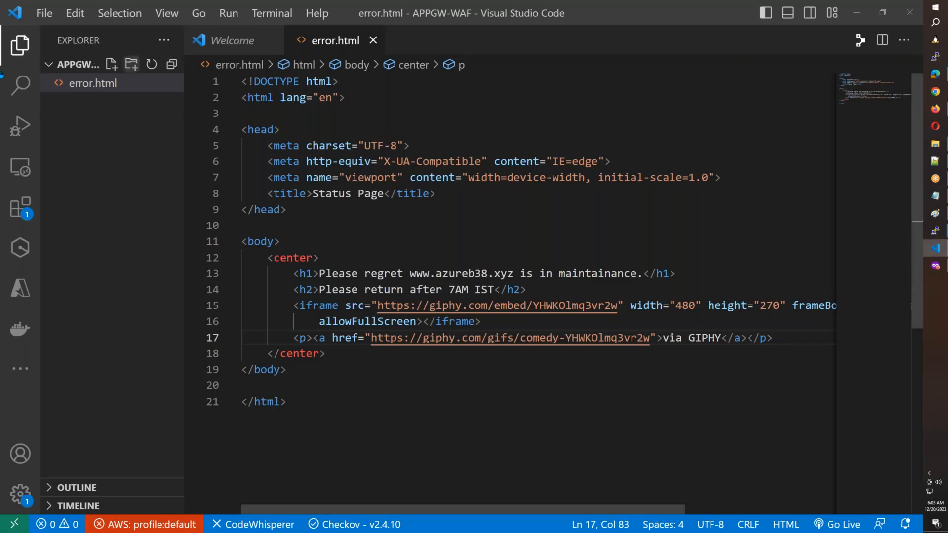
right_click(90, 83)
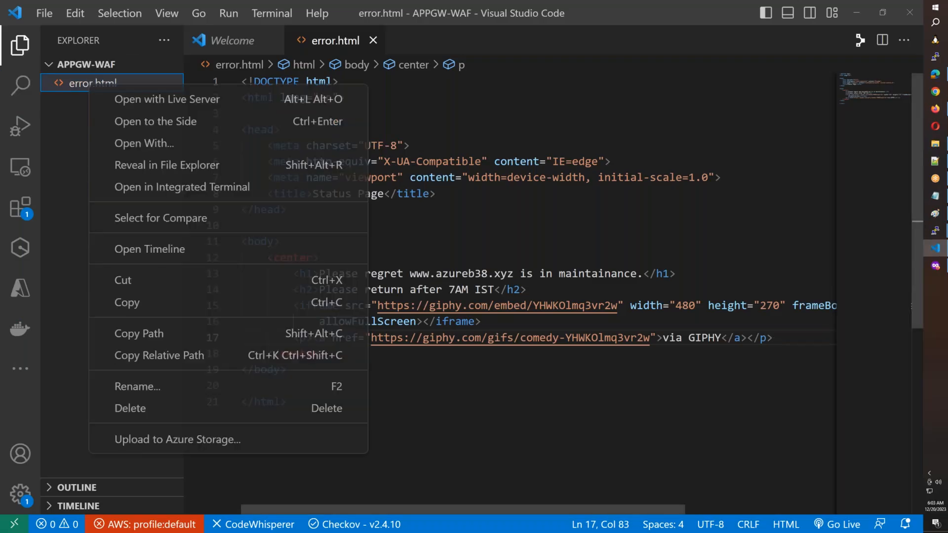
click(162, 340)
Return to the Azure portal in Firefox and upload error.html from the copied path to the status container
key(alt+Tab)
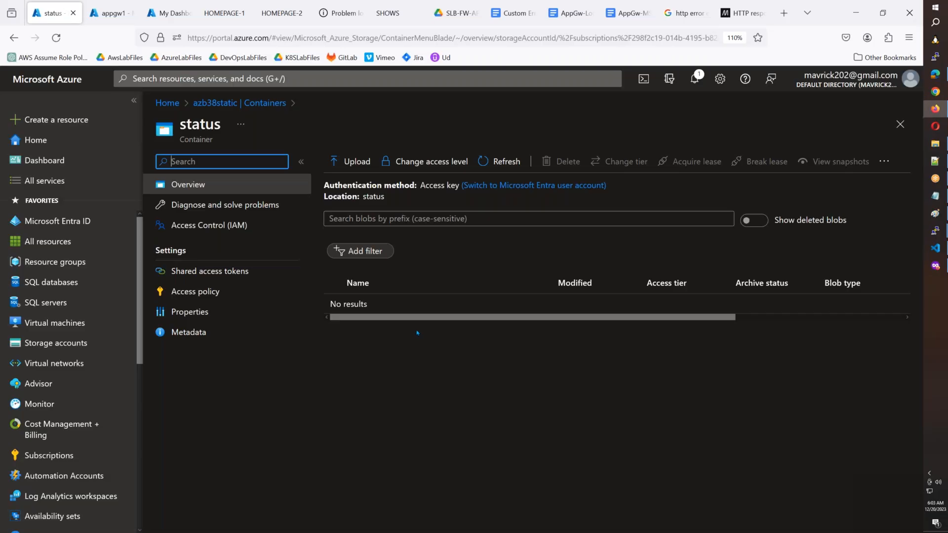
click(350, 162)
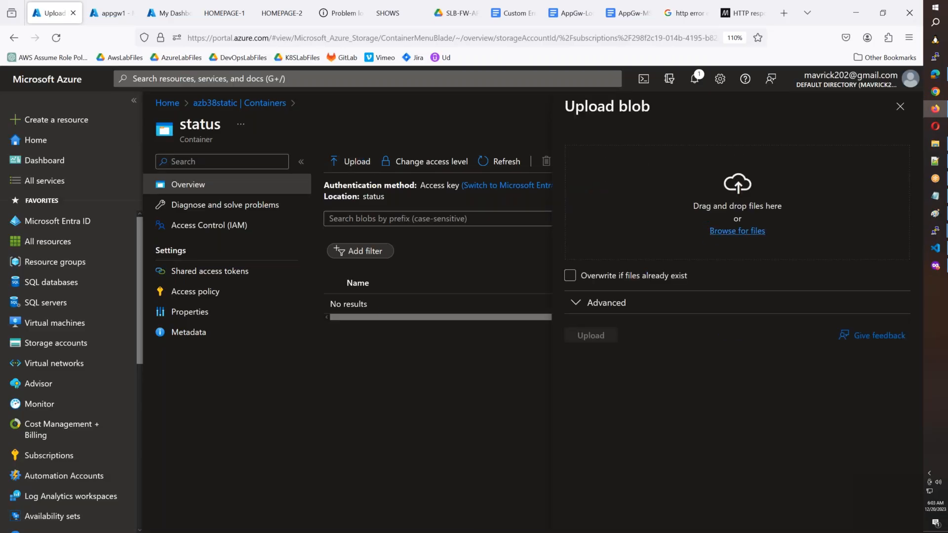
click(737, 231)
key(ctrl+v)
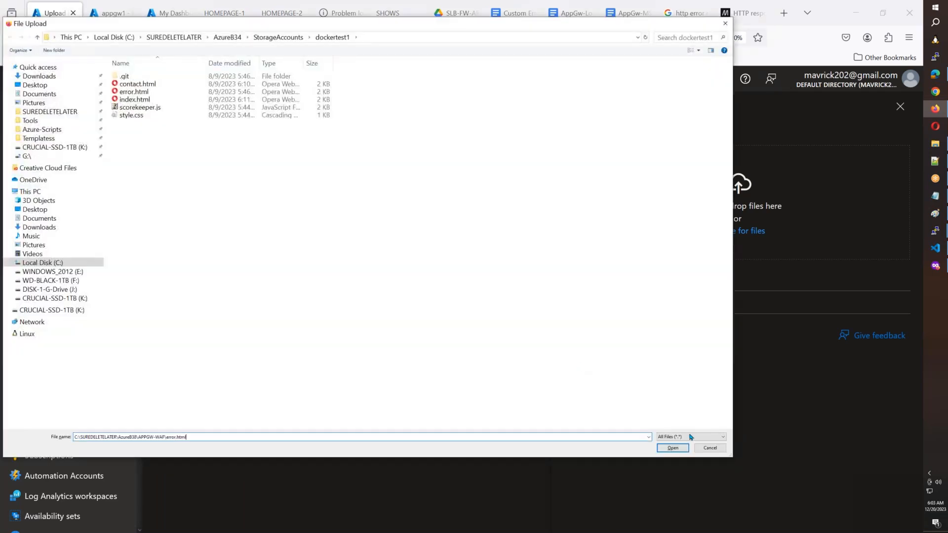
click(673, 449)
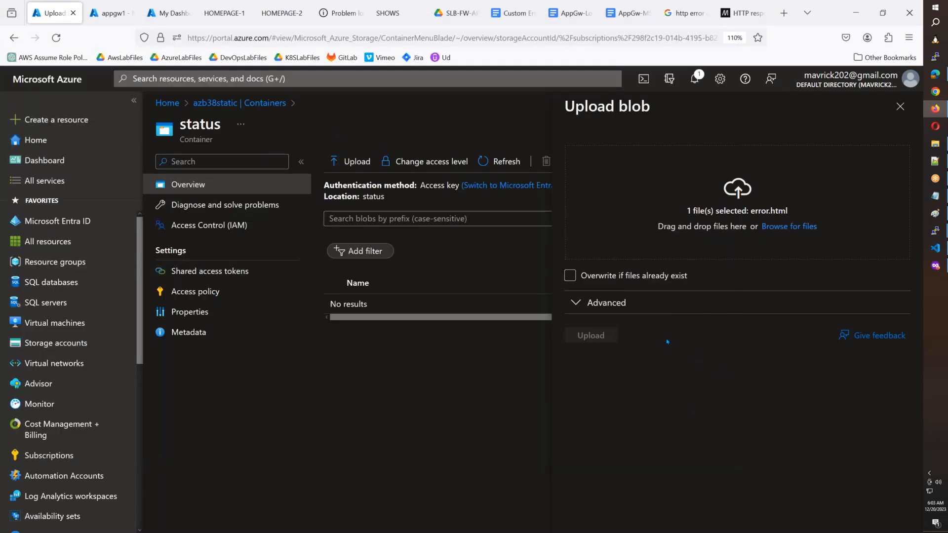
click(614, 339)
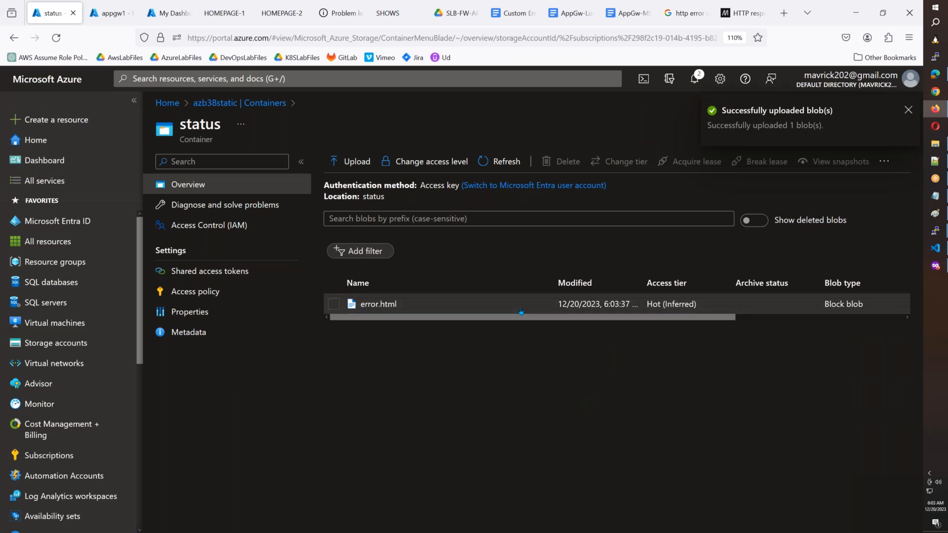
Copy the URL of the error.html blob and load it in the browser tab showing the MDN status codes
click(520, 309)
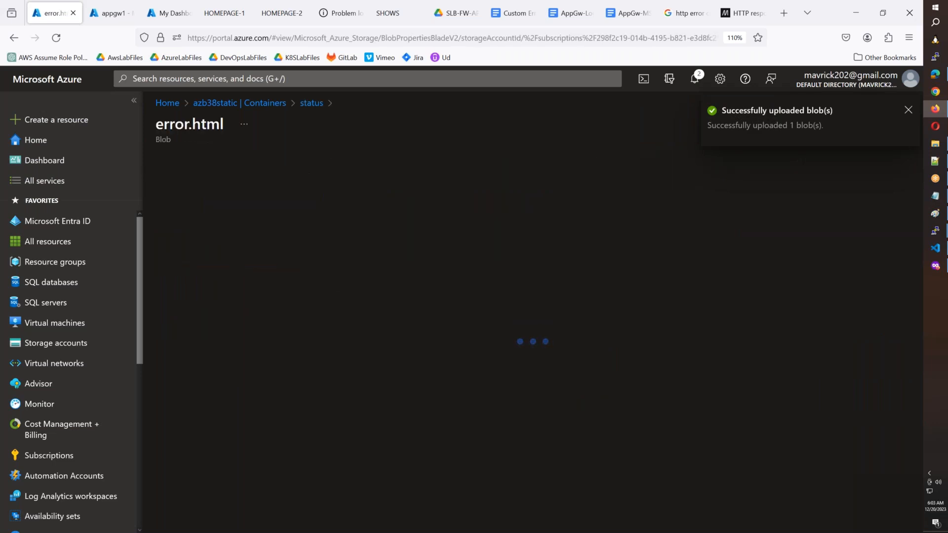
click(428, 237)
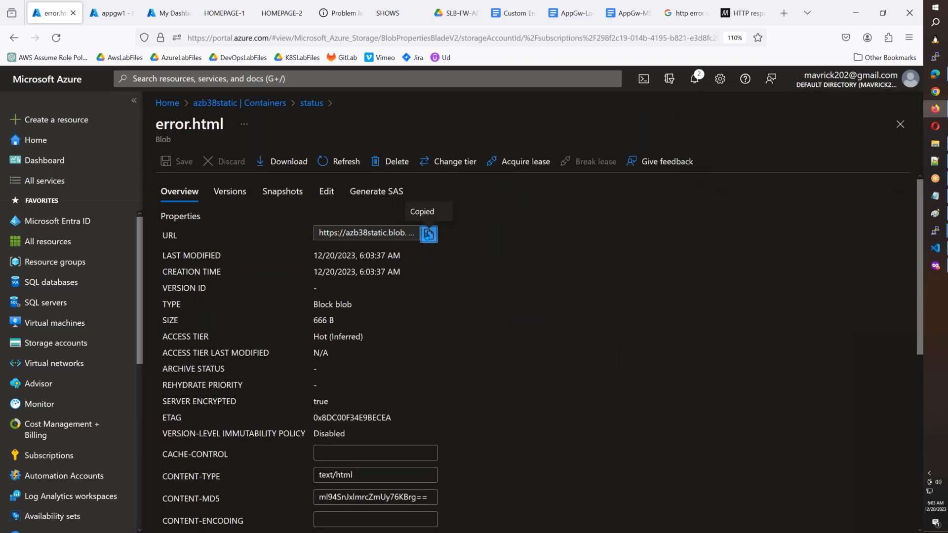
click(731, 13)
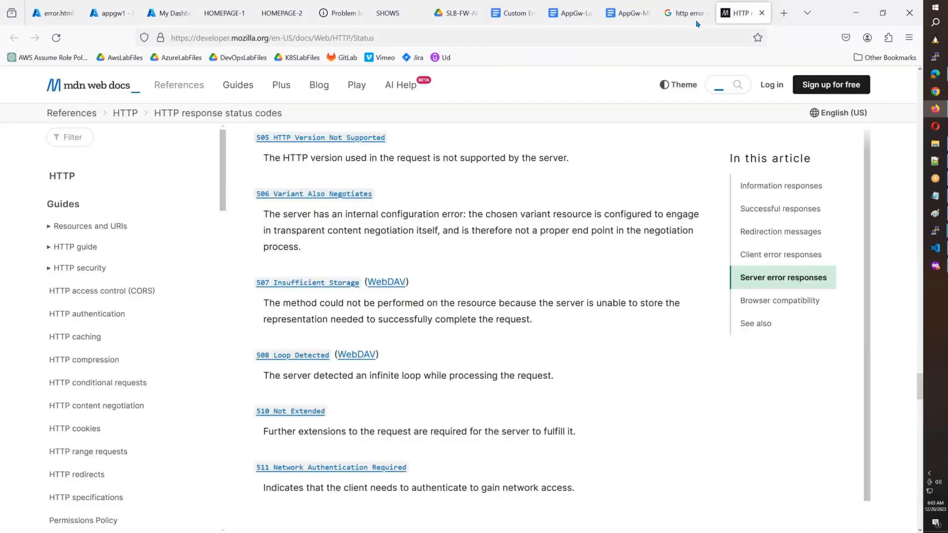
click(492, 37)
key(ctrl+v)
key(Return)
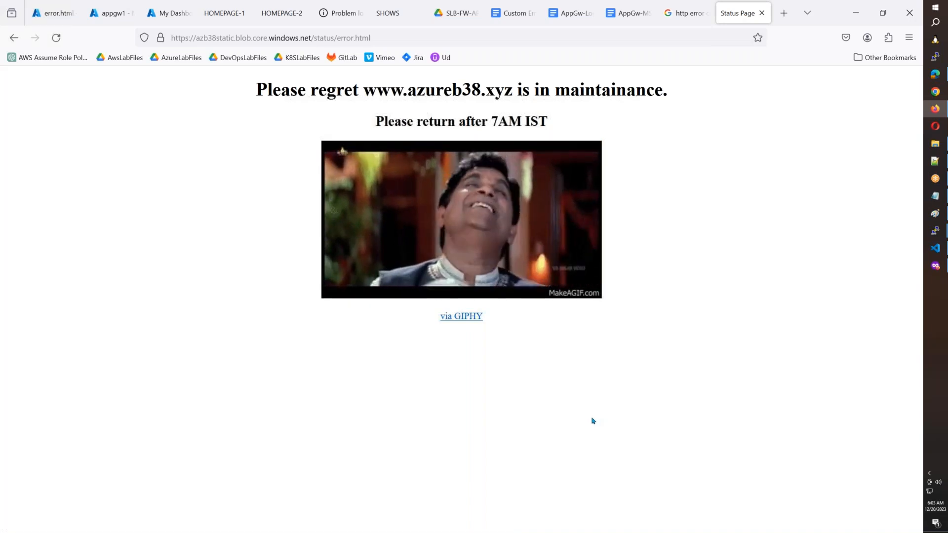
Return to the appgw1 application gateway and open its wc-https listener
click(107, 14)
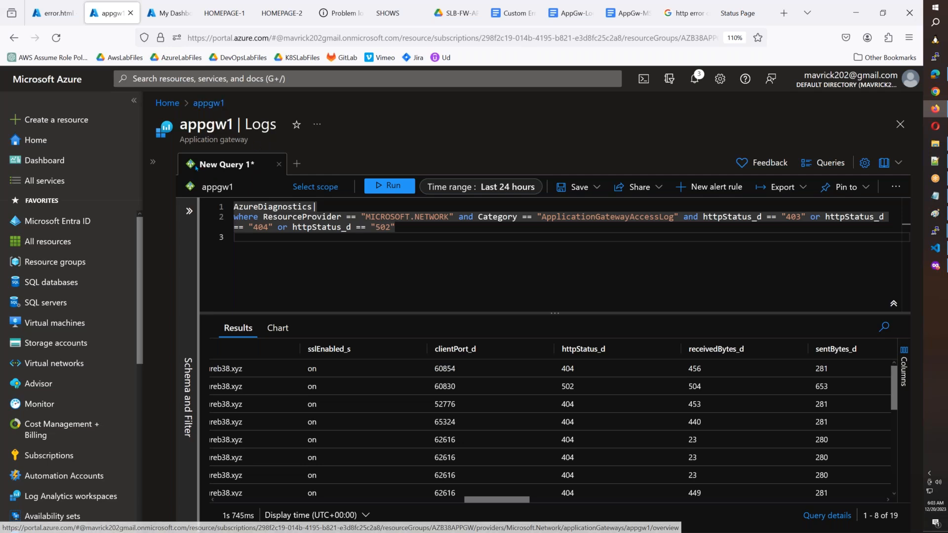
click(152, 163)
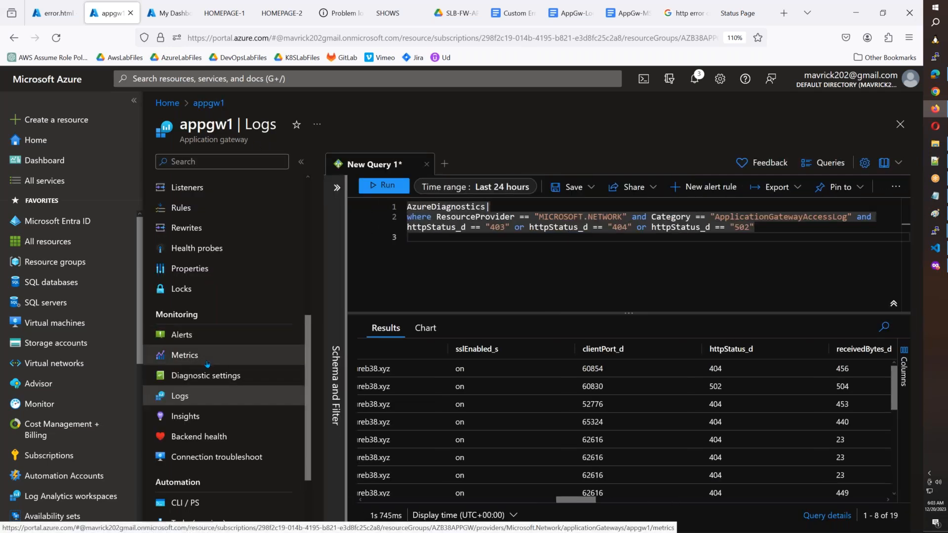
scroll(207, 364, up, 3)
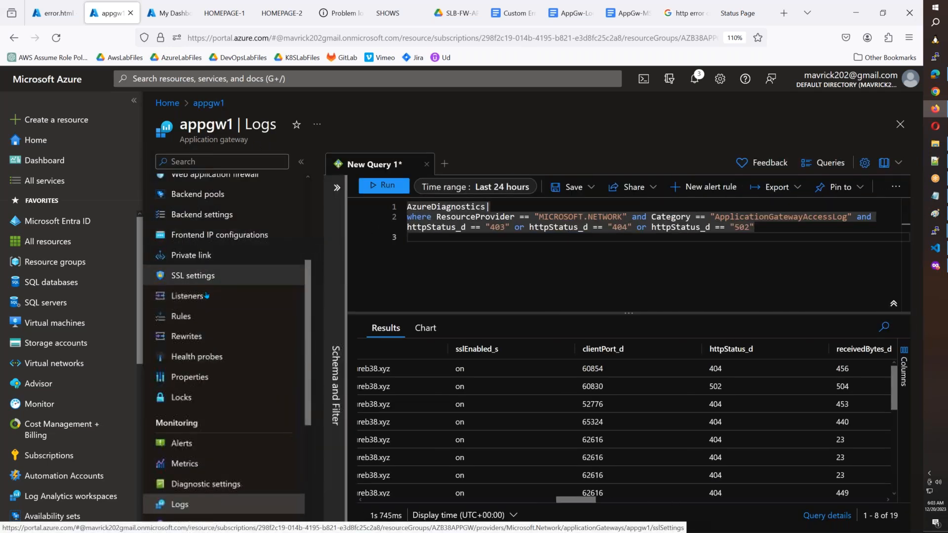
click(211, 298)
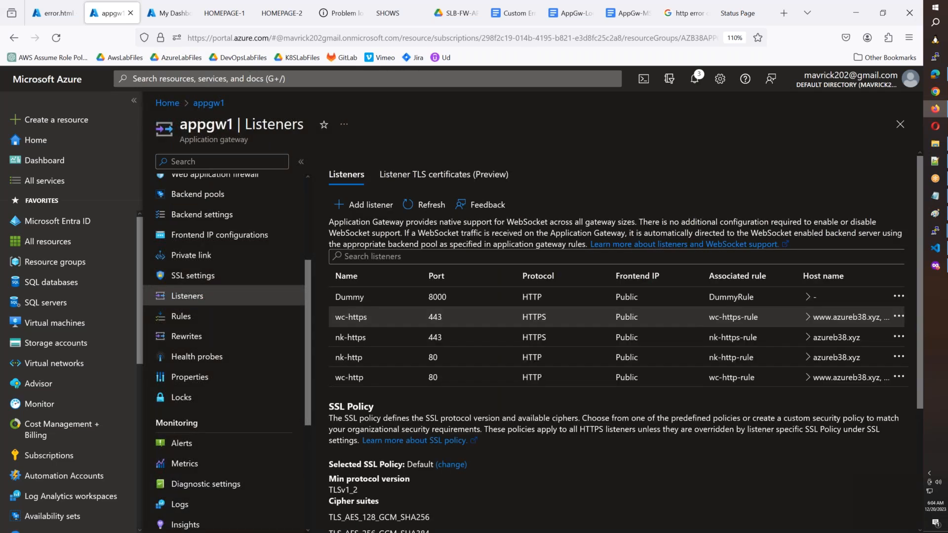
click(431, 314)
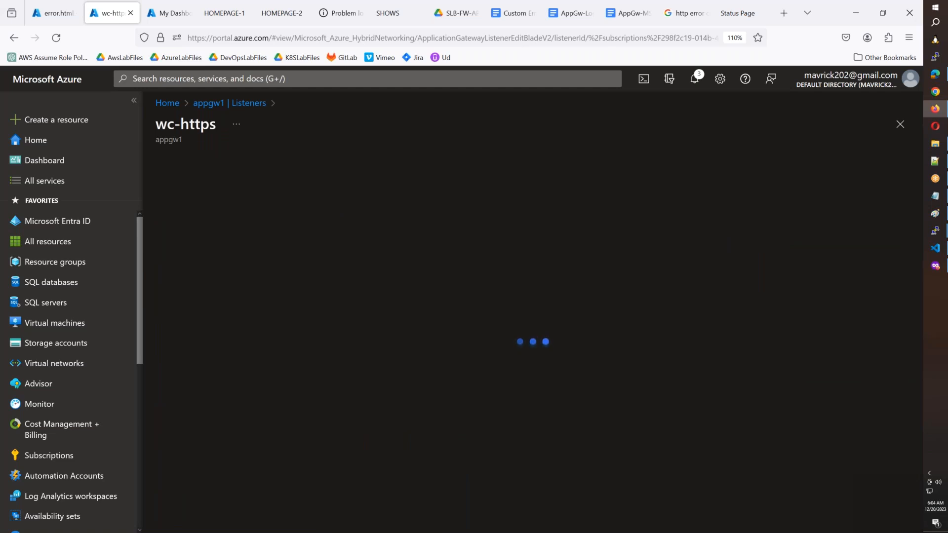
scroll(395, 327, down, 8)
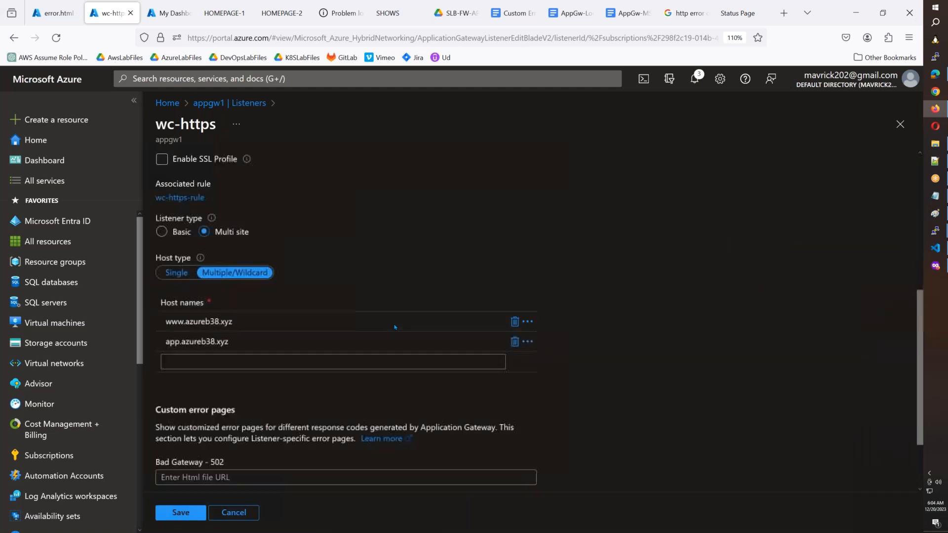
click(248, 399)
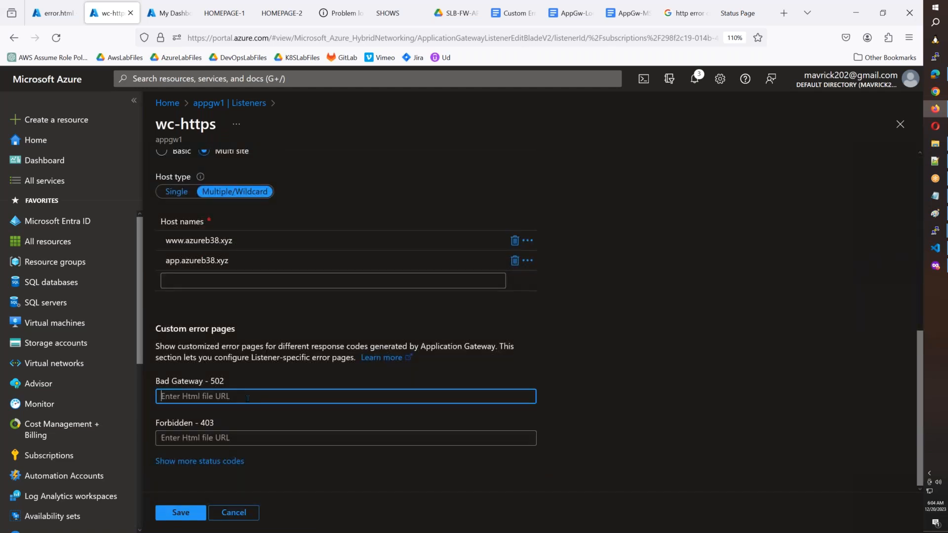
key(ctrl+v)
click(232, 438)
key(ctrl+v)
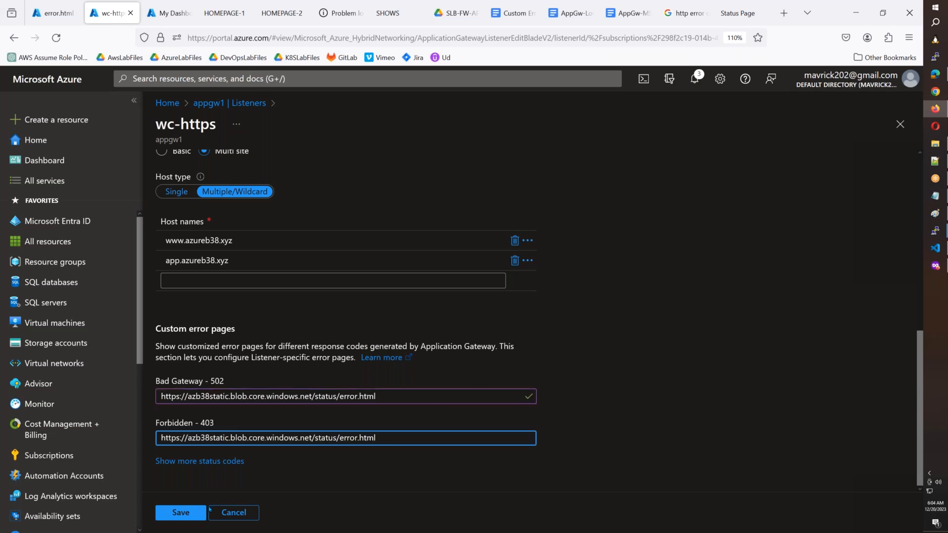
click(191, 517)
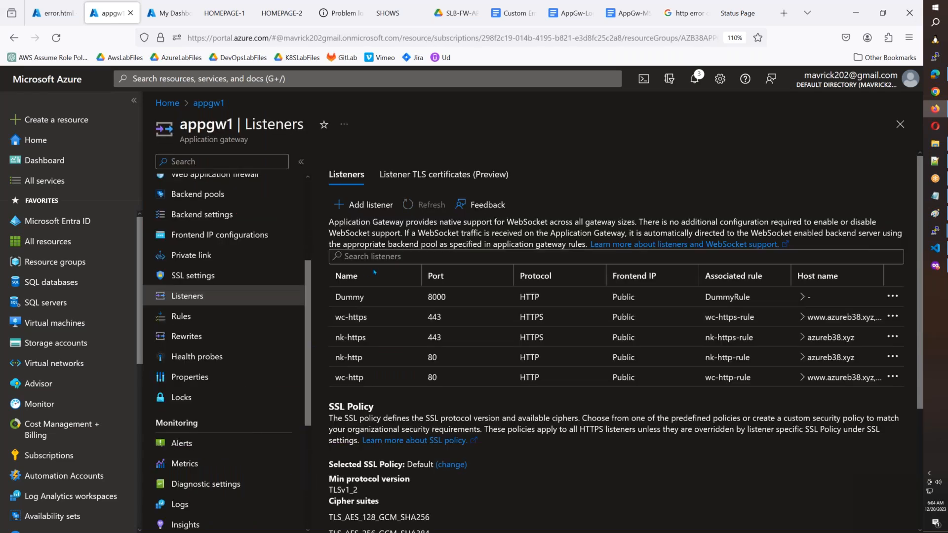
Set the nk-https listener's Bad Gateway - 502 and Forbidden - 403 error pages to the copied error.html blob URL and save
click(831, 337)
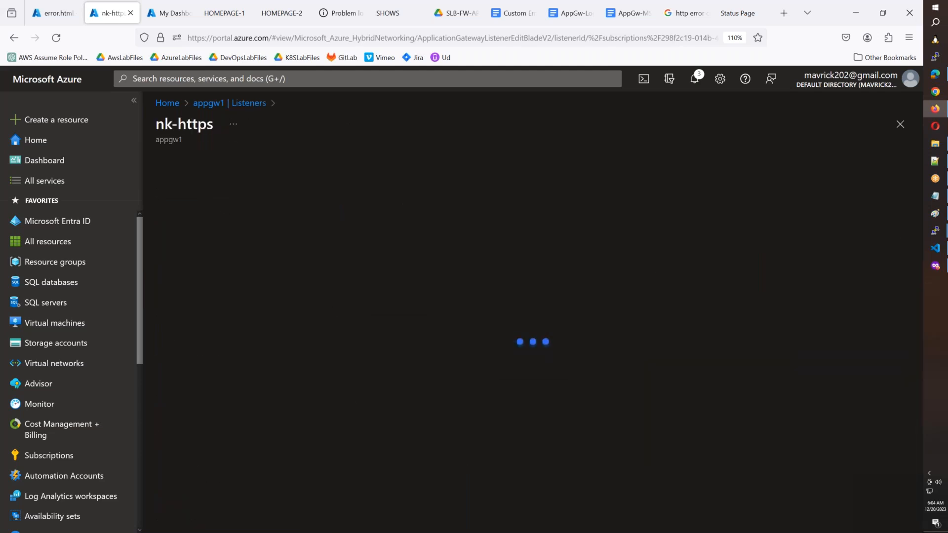
scroll(361, 372, down, 8)
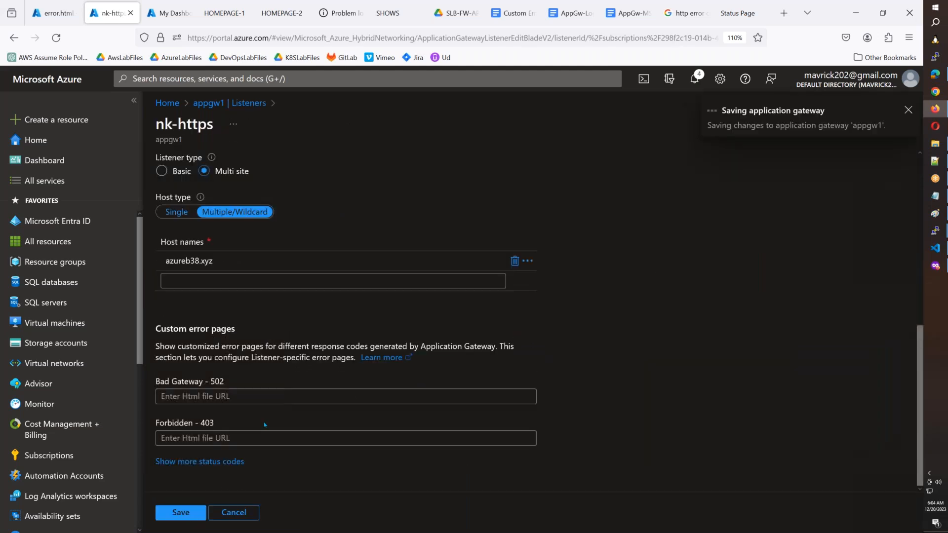
click(239, 397)
key(ctrl+v)
click(235, 437)
key(ctrl+v)
click(180, 513)
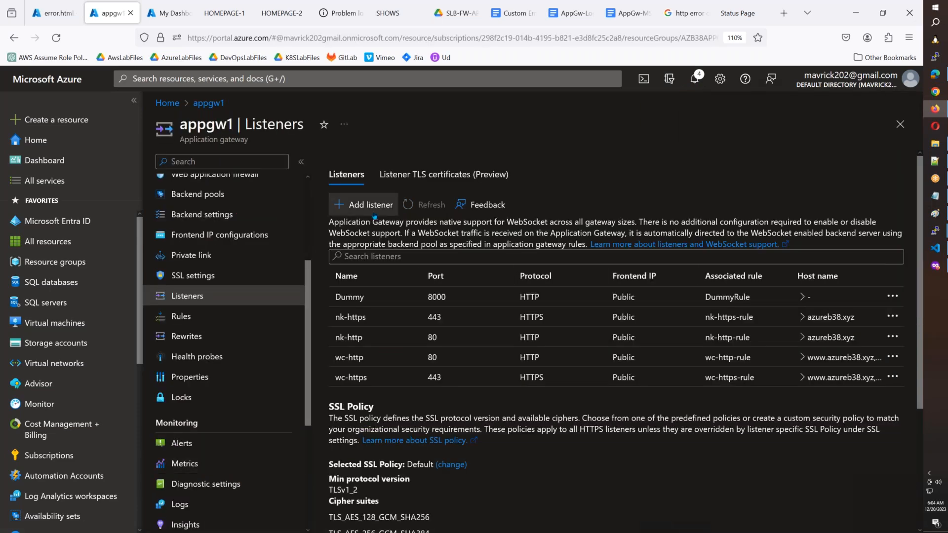
click(350, 357)
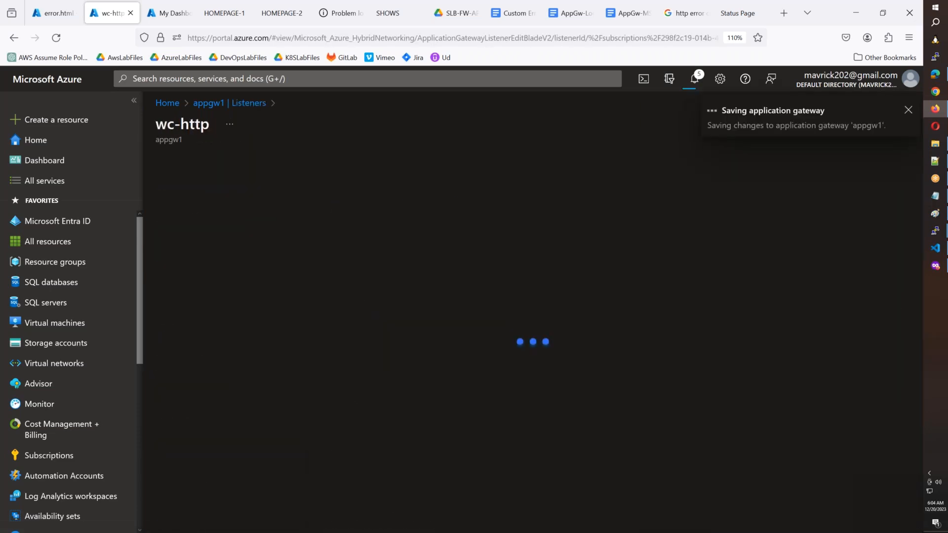
scroll(346, 316, down, 5)
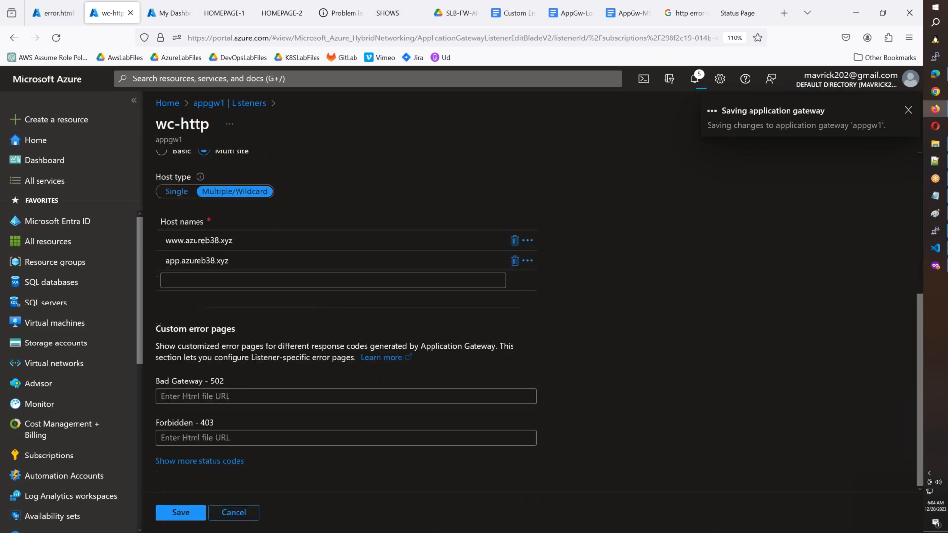
click(297, 396)
text(https://azb38static.blob.core.windows.net/status/error.html)
key(Tab)
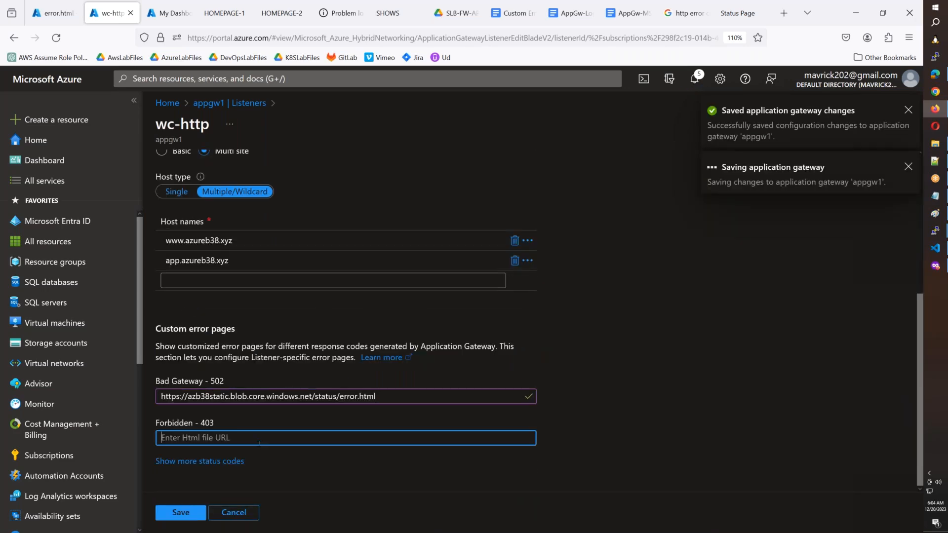
text(https://azb38static.blob.core.windows.net/status/error.html)
click(192, 509)
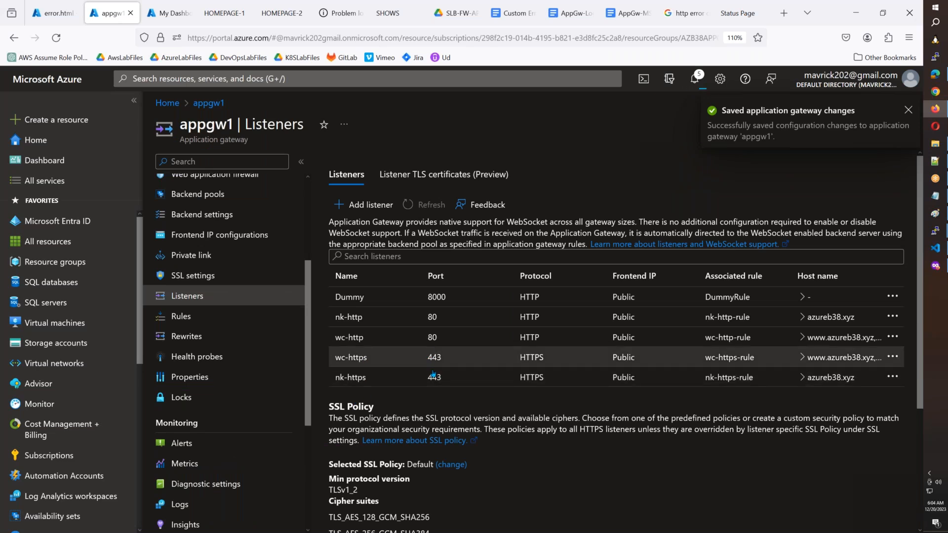
click(433, 317)
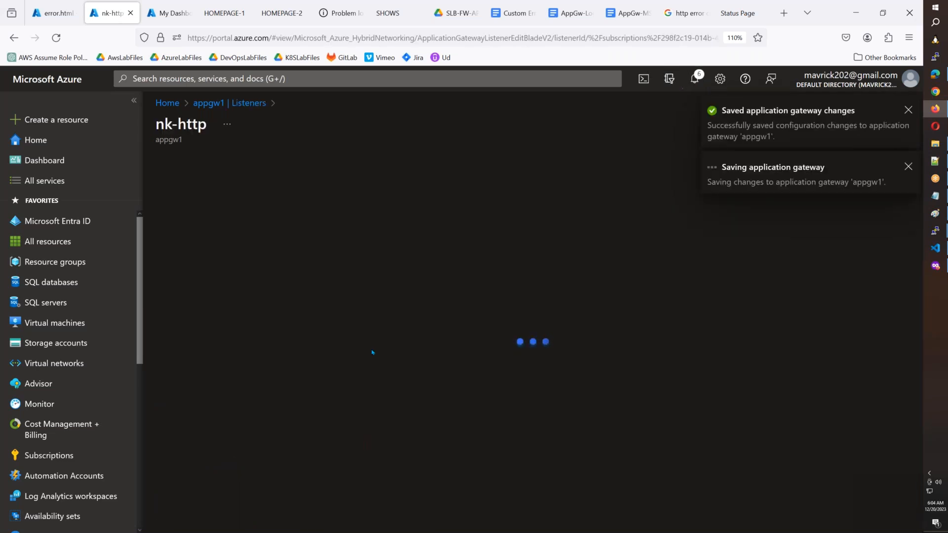
scroll(372, 353, down, 4)
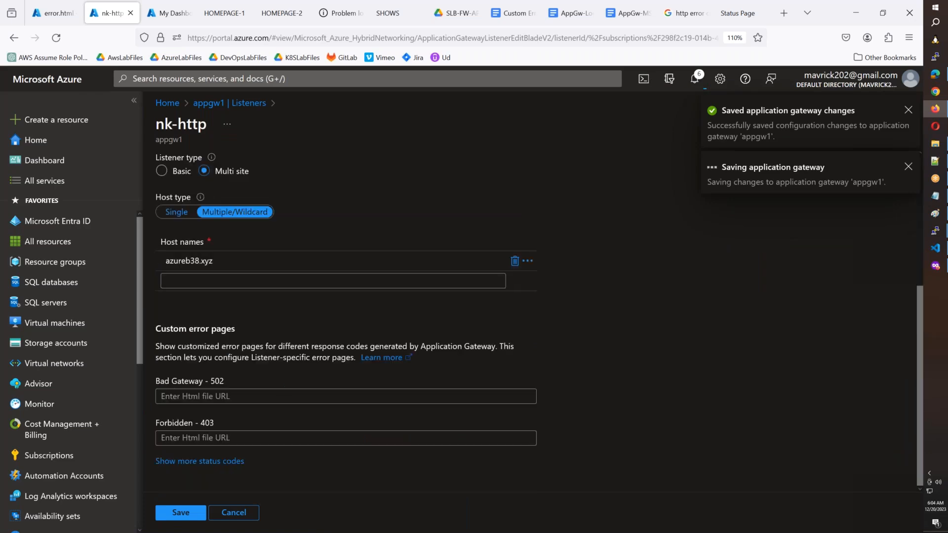
click(270, 397)
text(https://azb38static.blob.core.windows.net/status/error.html)
click(245, 438)
text(https://azb38static.blob.core.windows.net/status/error.html)
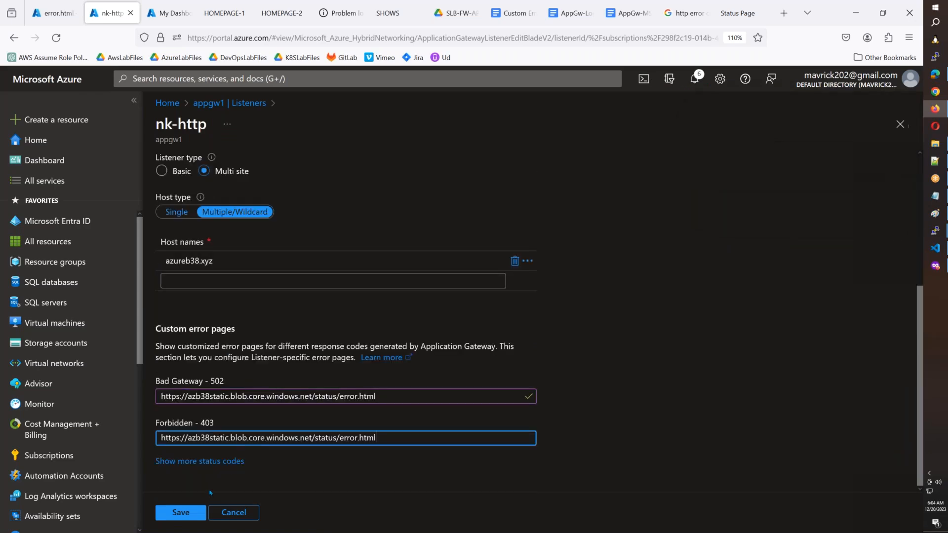
click(192, 515)
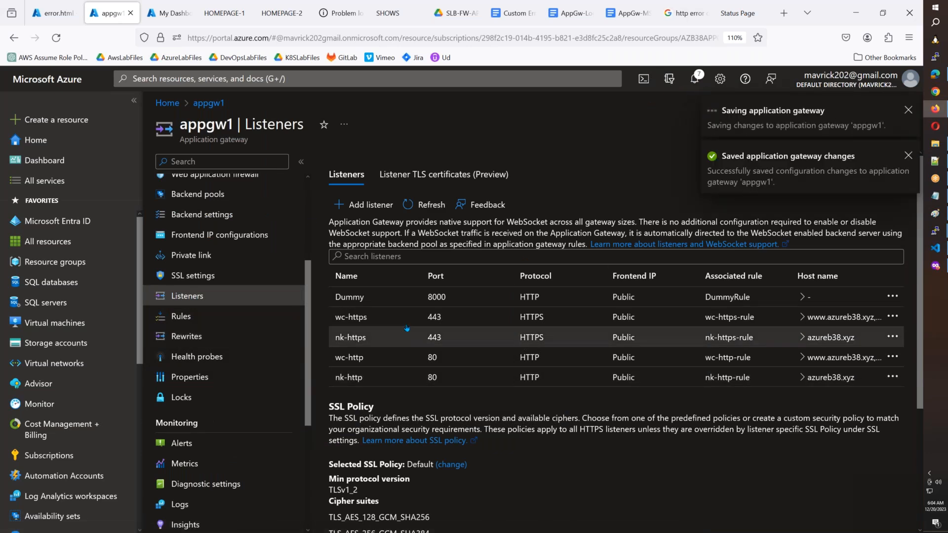
Review the wc-https listener's custom error pages, expanding the list to examine the additional supported status codes
click(351, 318)
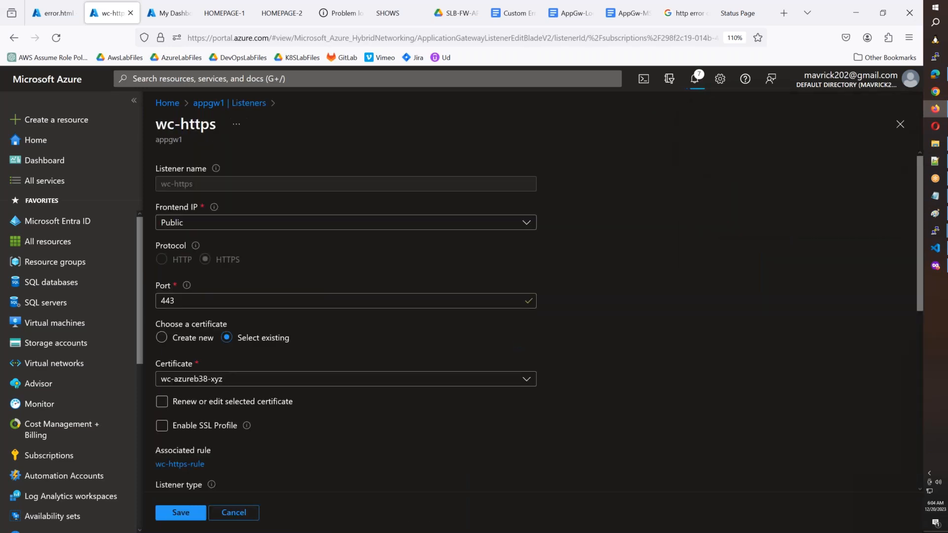
scroll(351, 317, down, 7)
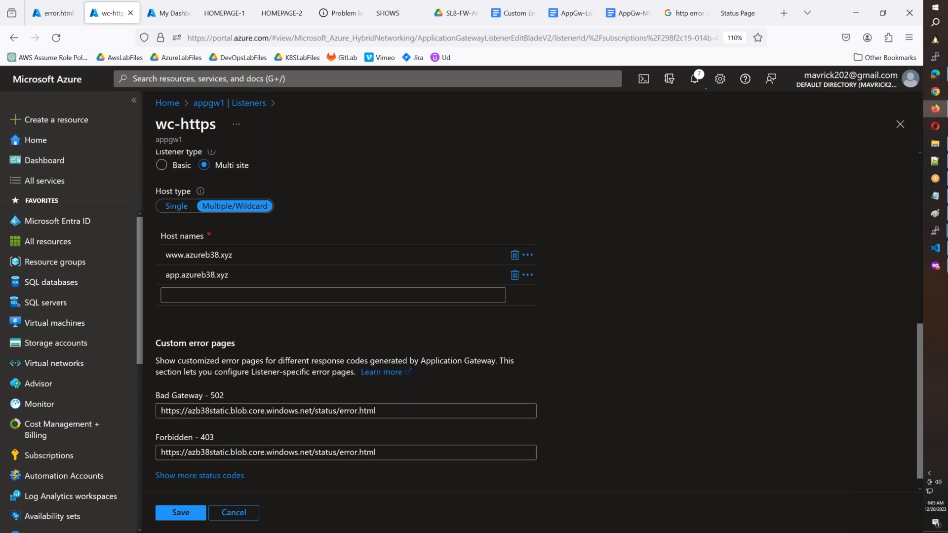
scroll(225, 444, down, 1)
click(218, 460)
scroll(237, 444, down, 4)
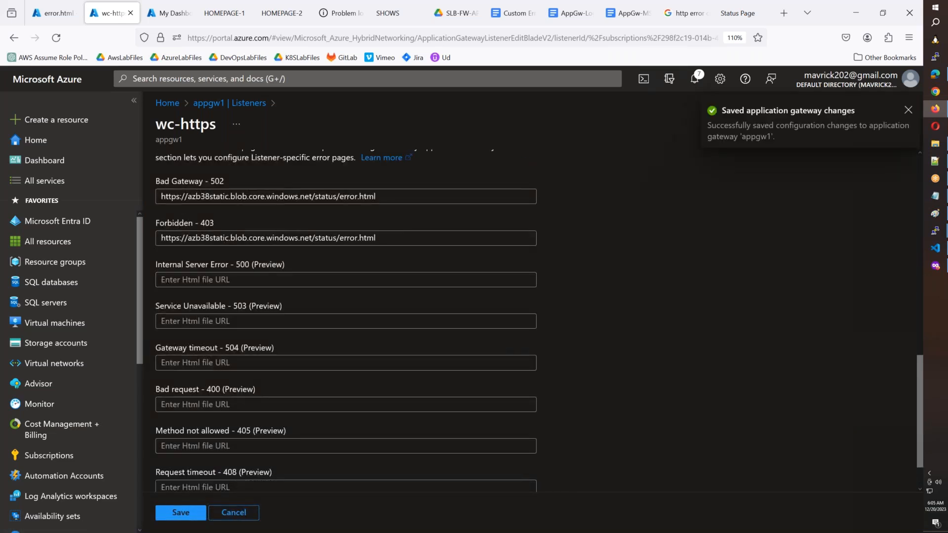
scroll(346, 316, down, 1)
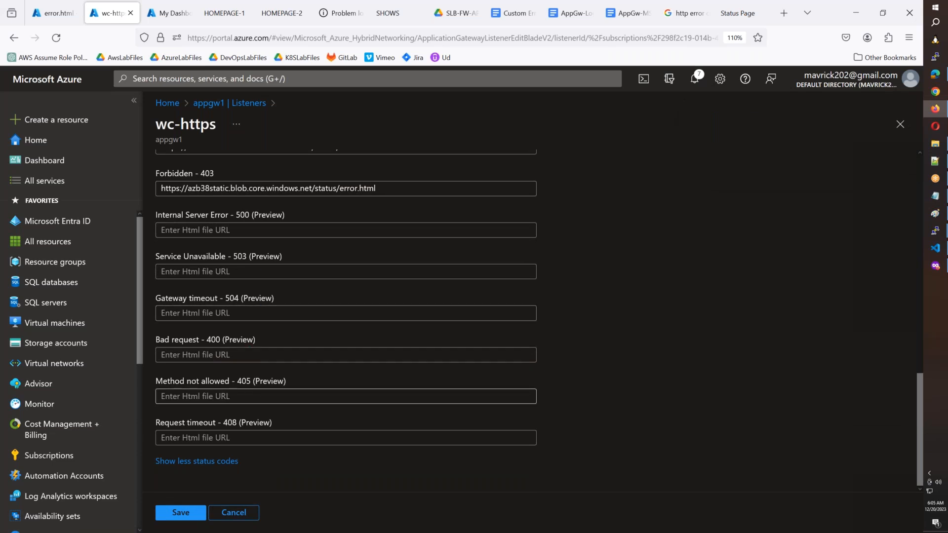
scroll(262, 387, up, 3)
scroll(262, 386, down, 3)
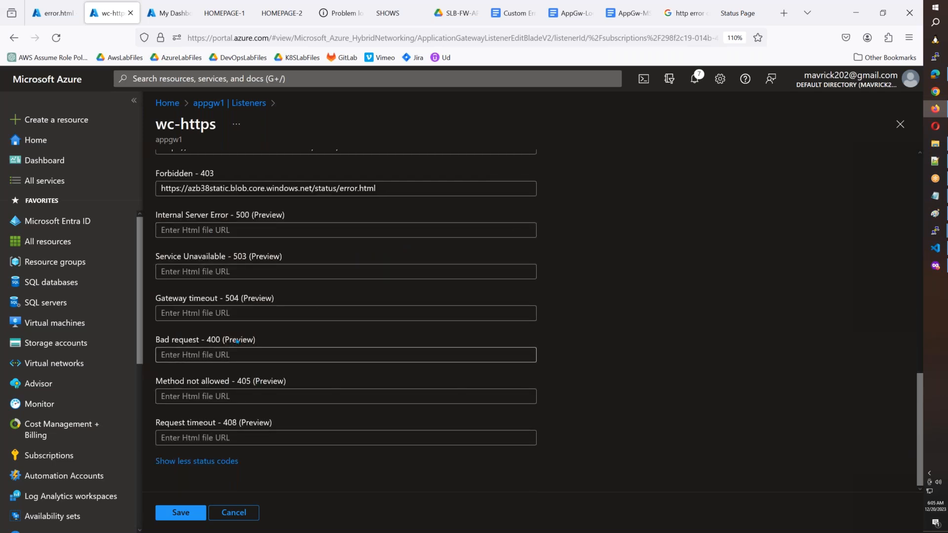
scroll(211, 230, up, 3)
drag(215, 307, 162, 313)
drag(227, 267, 131, 276)
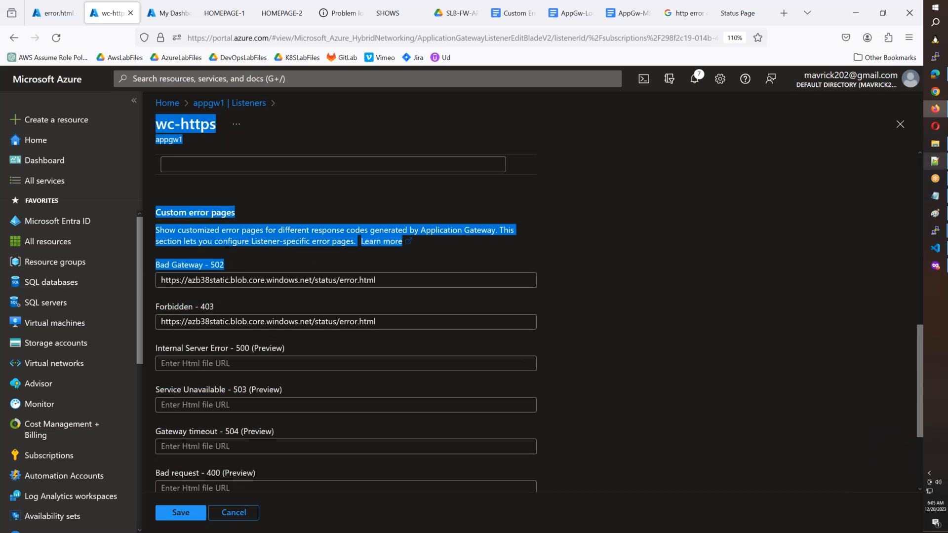
click(946, 234)
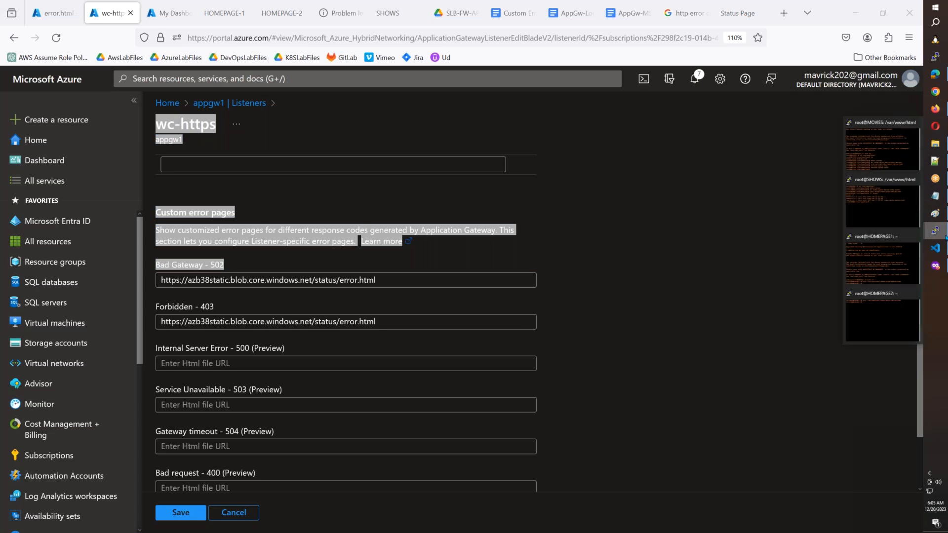
click(936, 74)
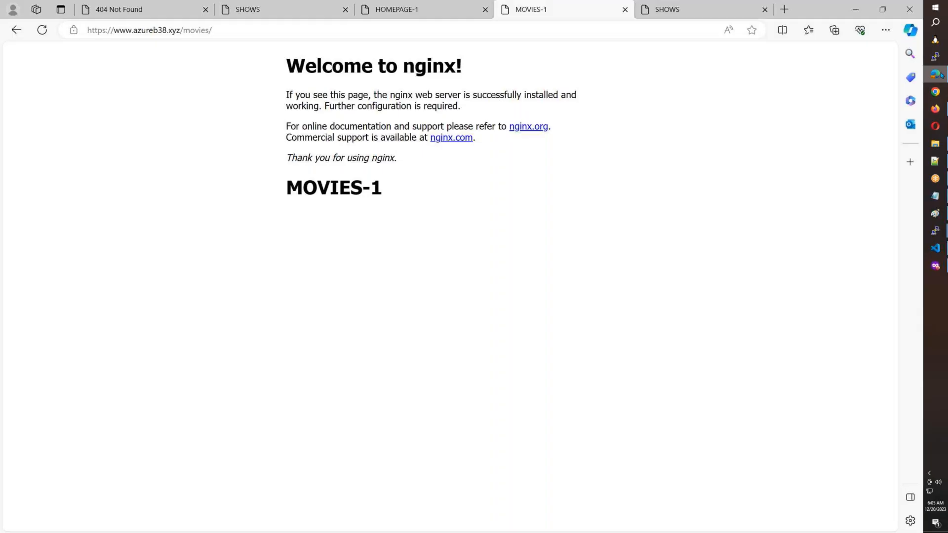
click(42, 30)
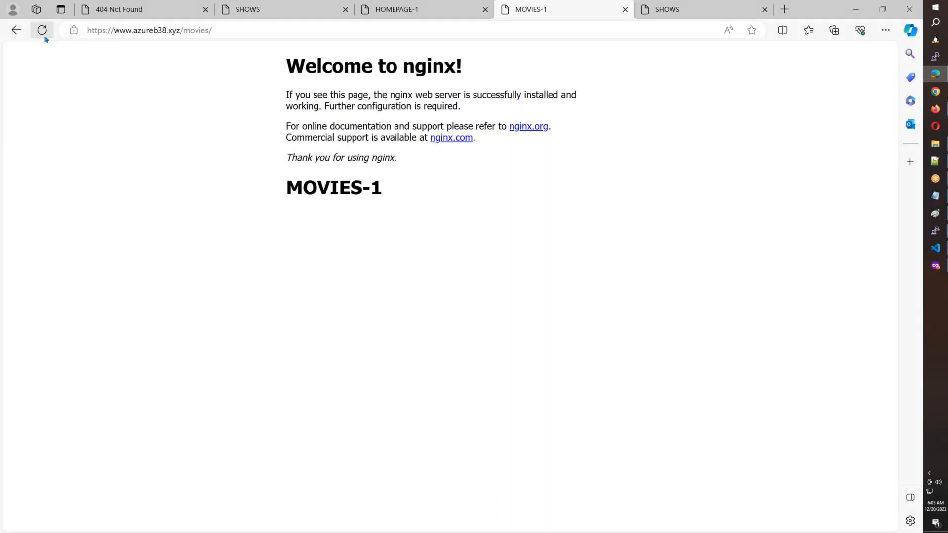
Switch to the MOVIES server's PuTTY session and run service nginx stop
click(944, 233)
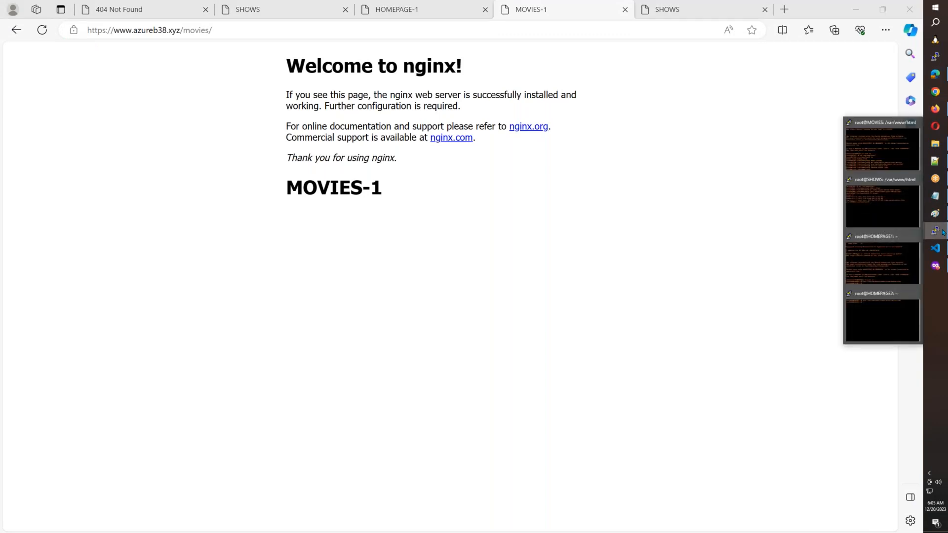
click(898, 142)
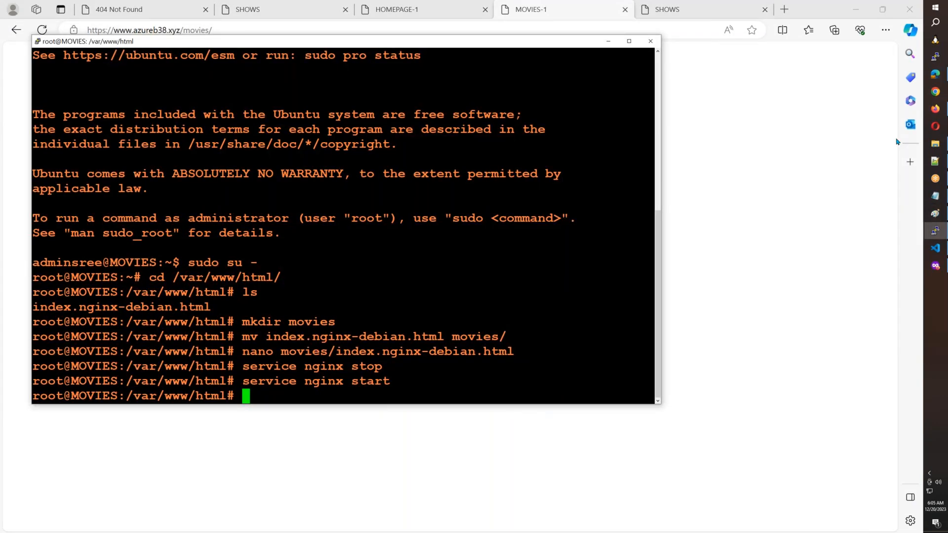
key(Up)
key(Up)
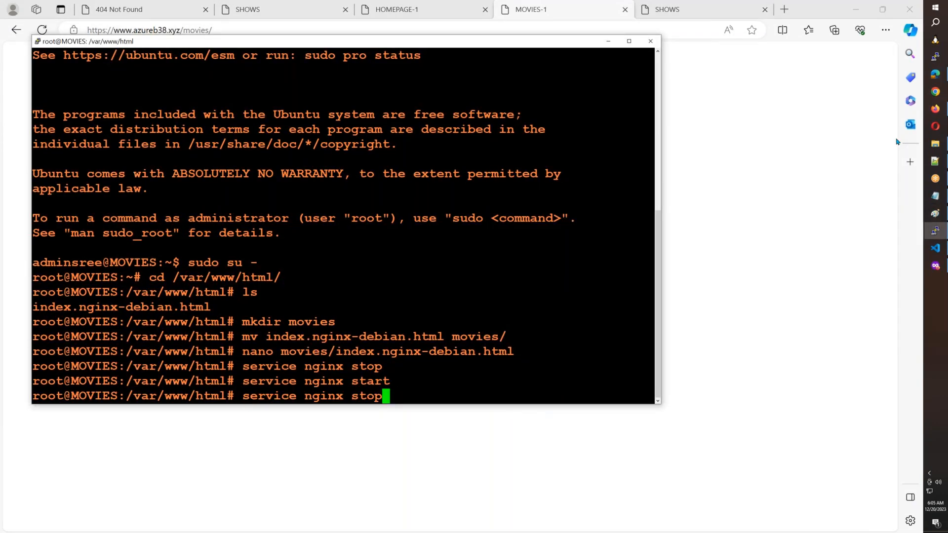
key(Return)
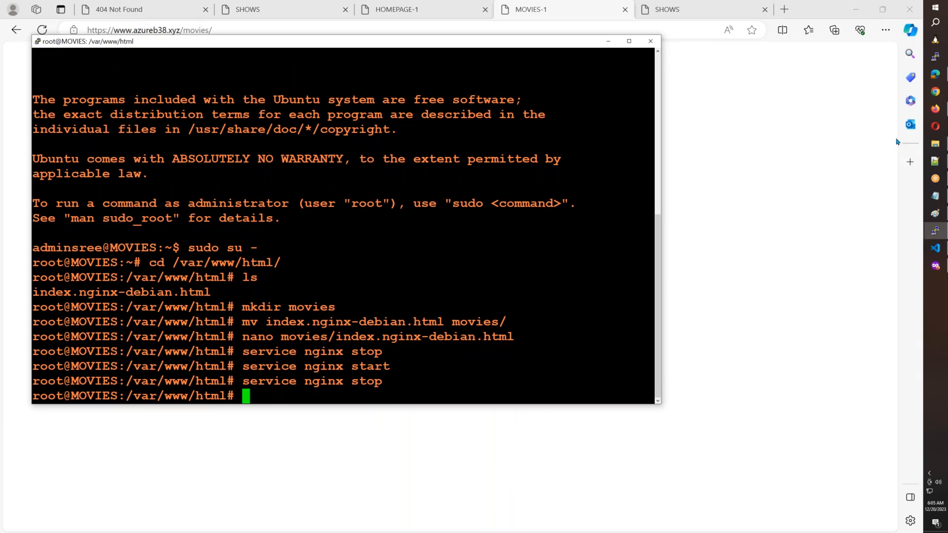
click(681, 184)
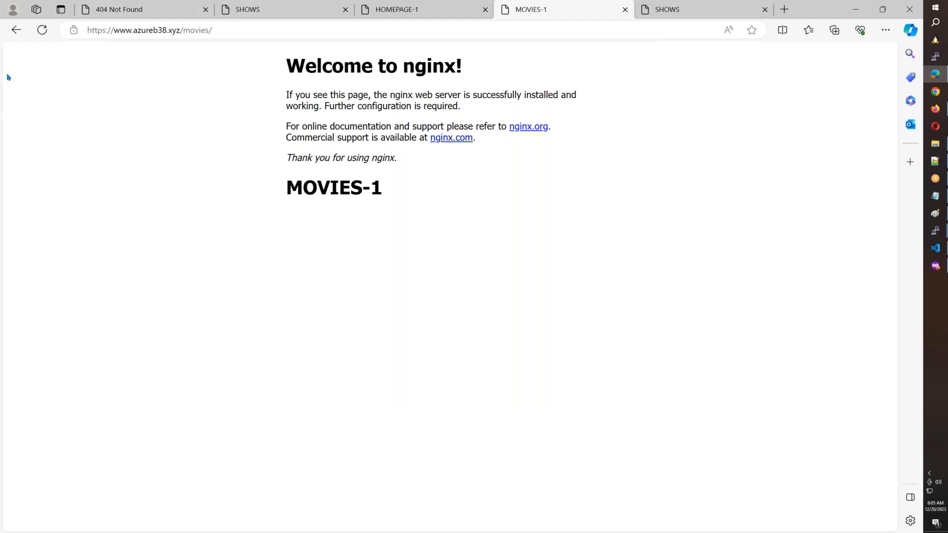
click(40, 31)
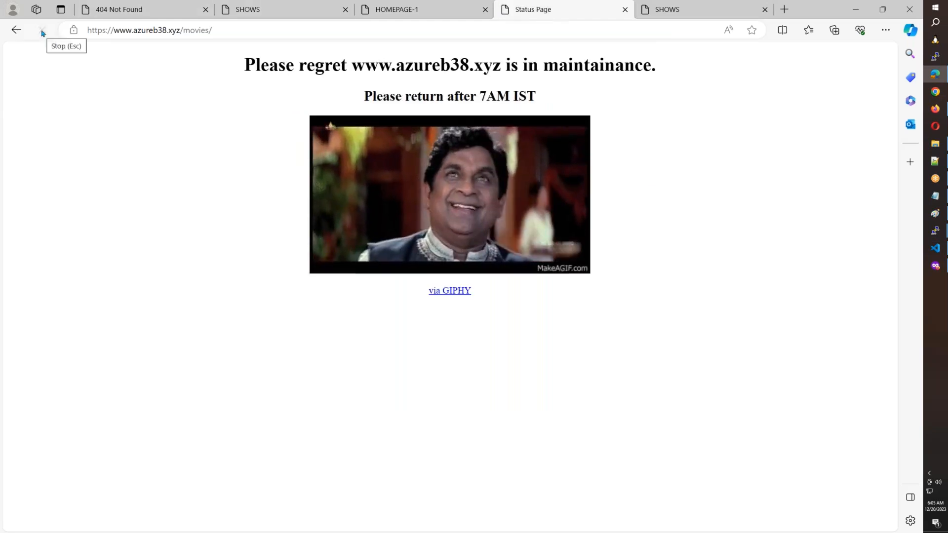
click(111, 8)
click(43, 36)
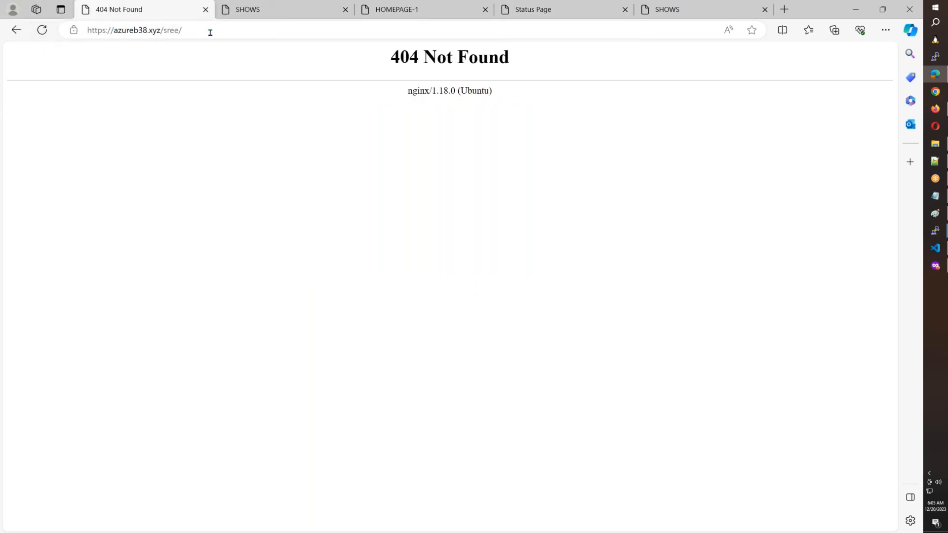
double_click(216, 32)
text(movier)
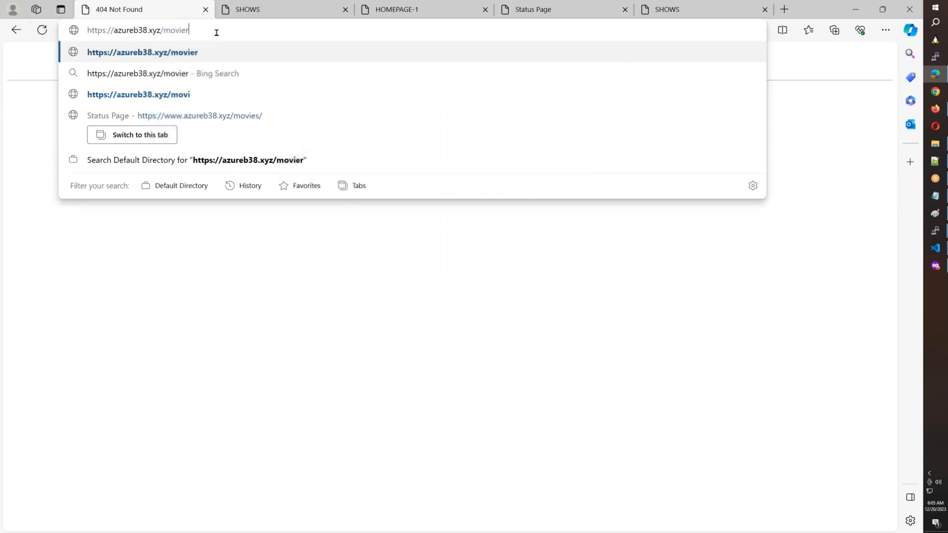
key(BackSpace)
text(s)
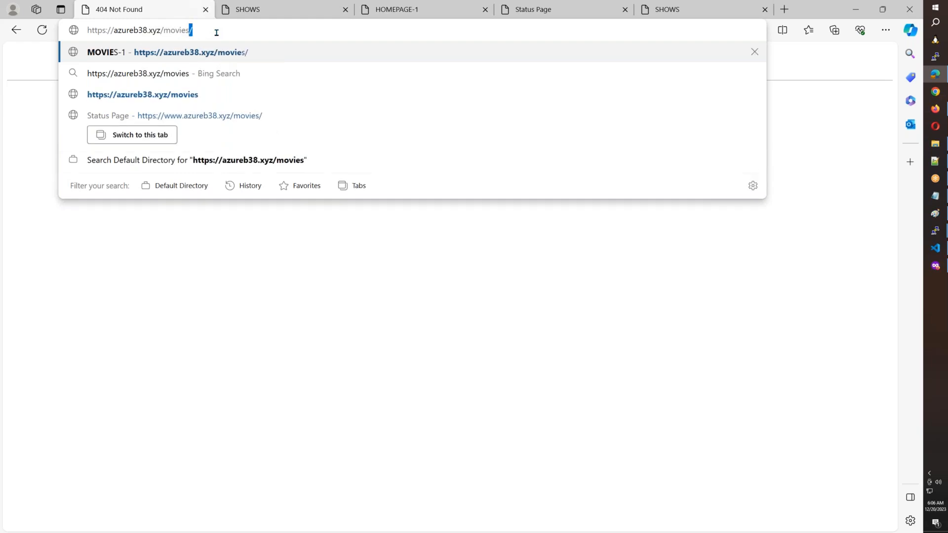
text(/)
key(Return)
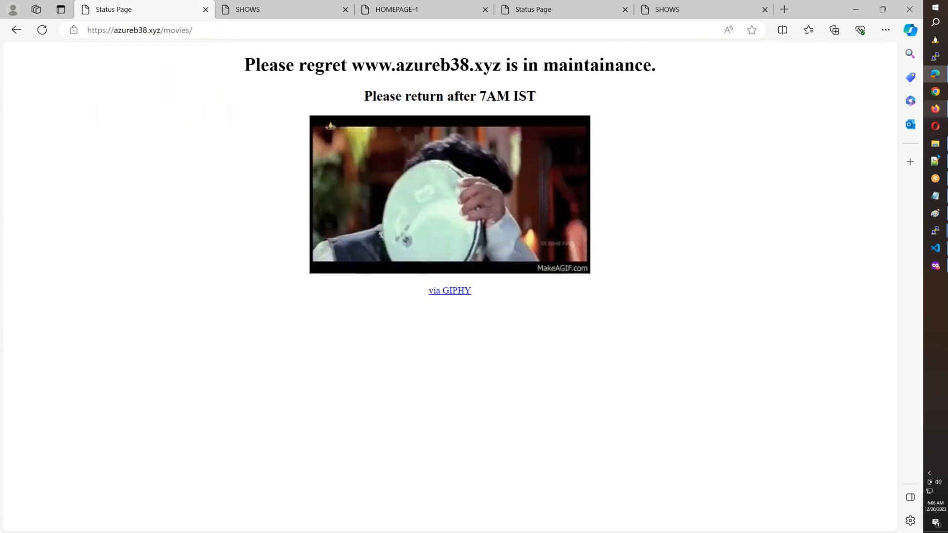
Return to the MOVIES server's PuTTY session and run service nginx start
click(935, 231)
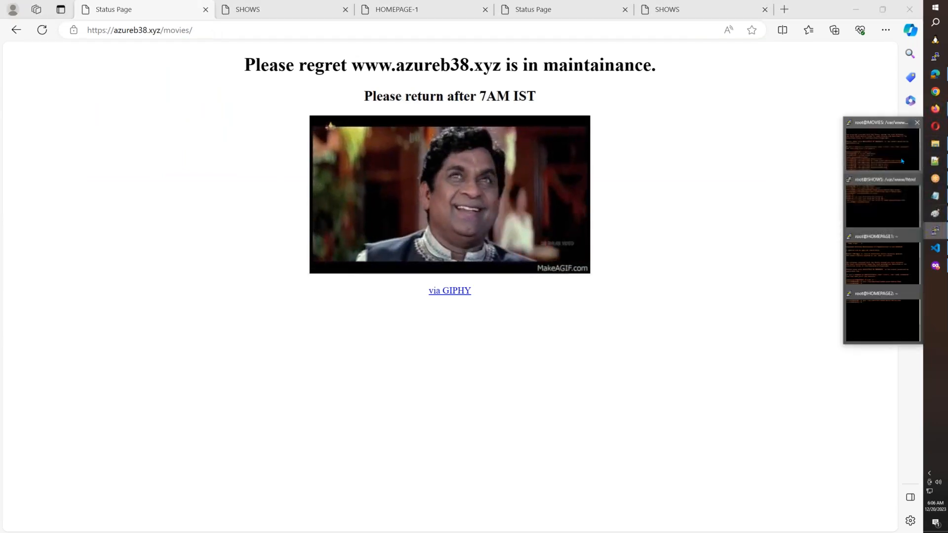
click(902, 161)
key(Up)
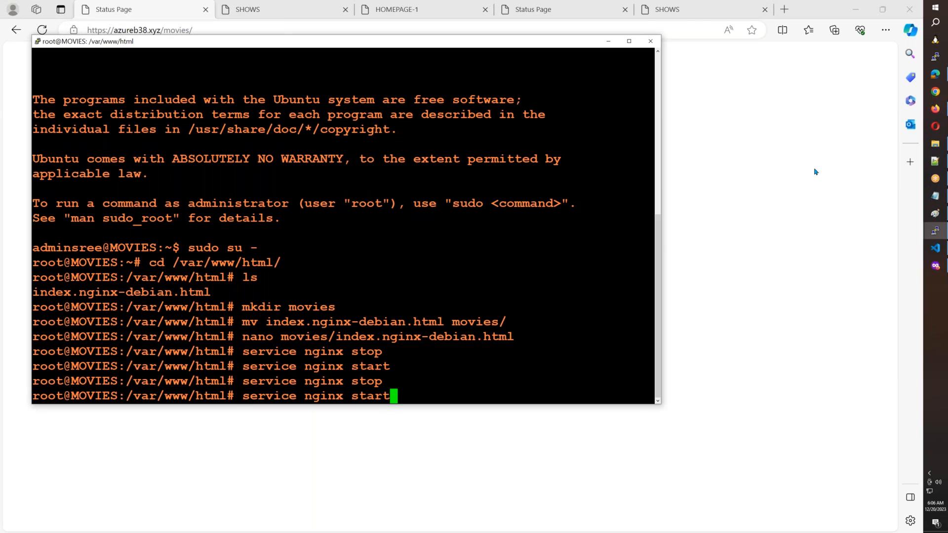
key(Return)
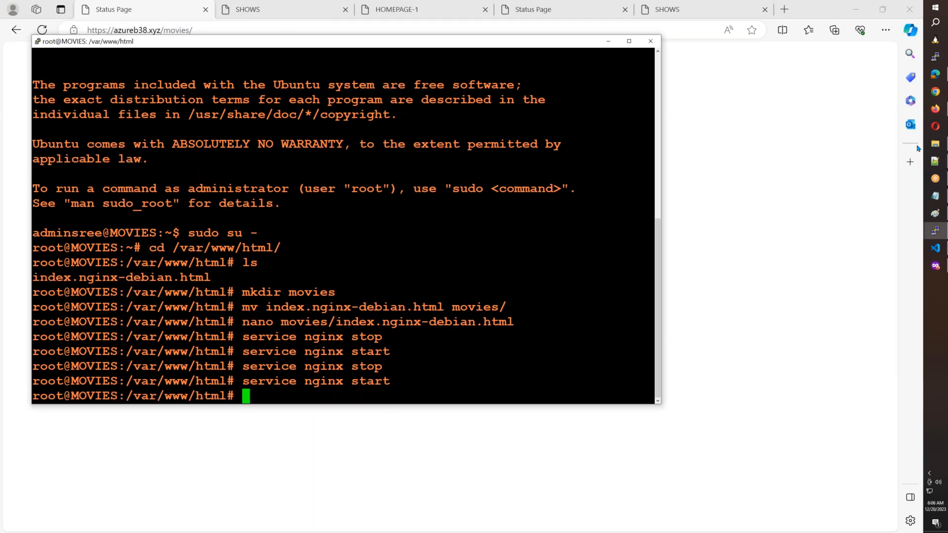
Switch to the Azure portal in Firefox and go back from wc-https to the appgw1 listeners list
click(943, 114)
scroll(346, 232, up, 10)
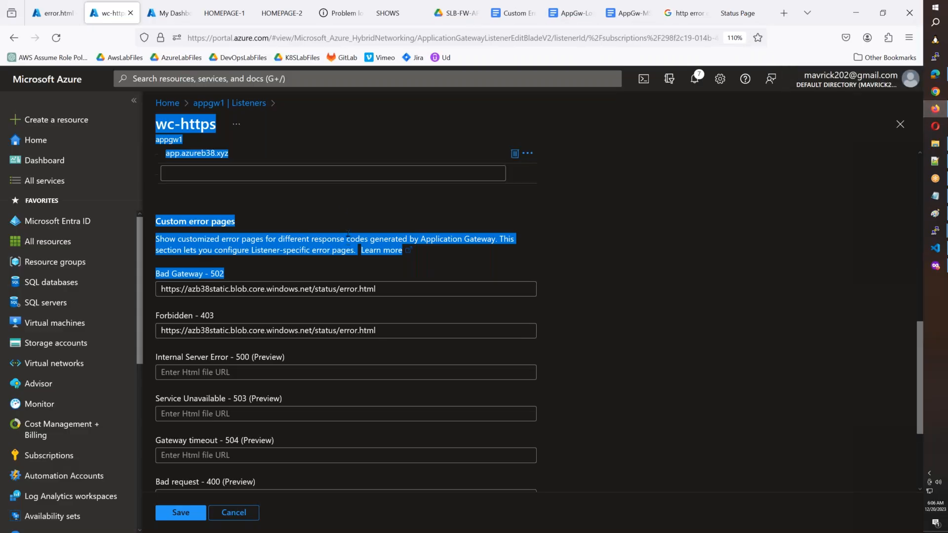
click(217, 103)
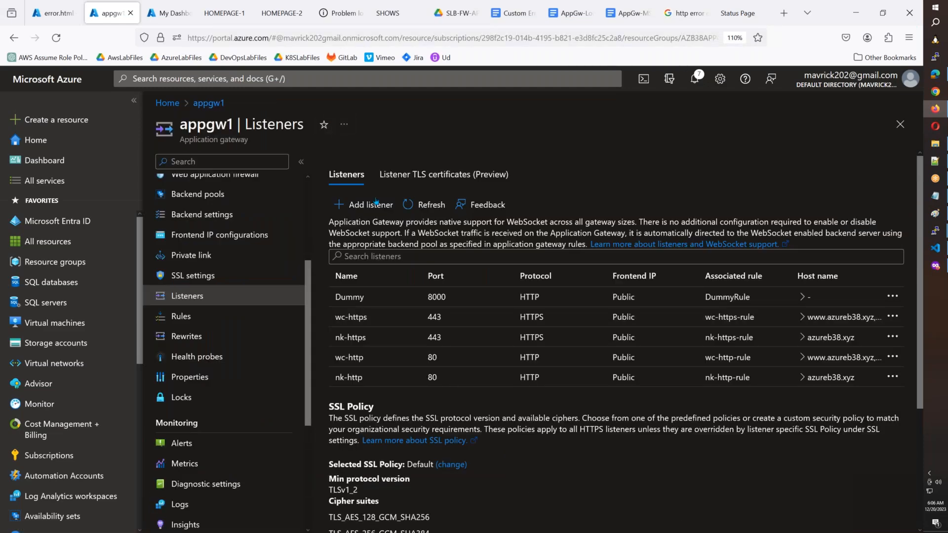
Switch to the Notepad notes and review the Application Gateway points on https redirection, path-based routing, WAF and Keyvault integration
scroll(249, 326, up, 3)
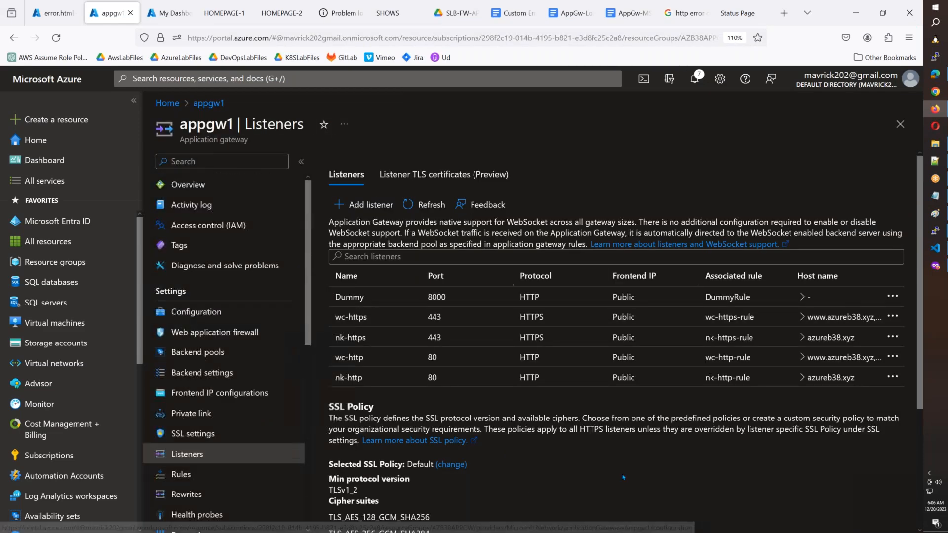
click(935, 196)
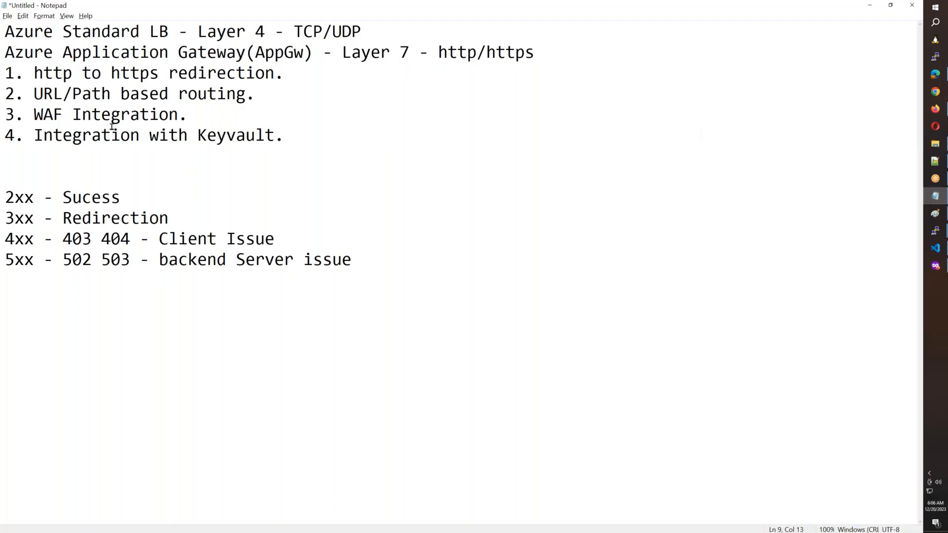
drag(290, 76, 5, 76)
drag(280, 100, 4, 95)
drag(284, 137, 4, 136)
drag(204, 118, 4, 94)
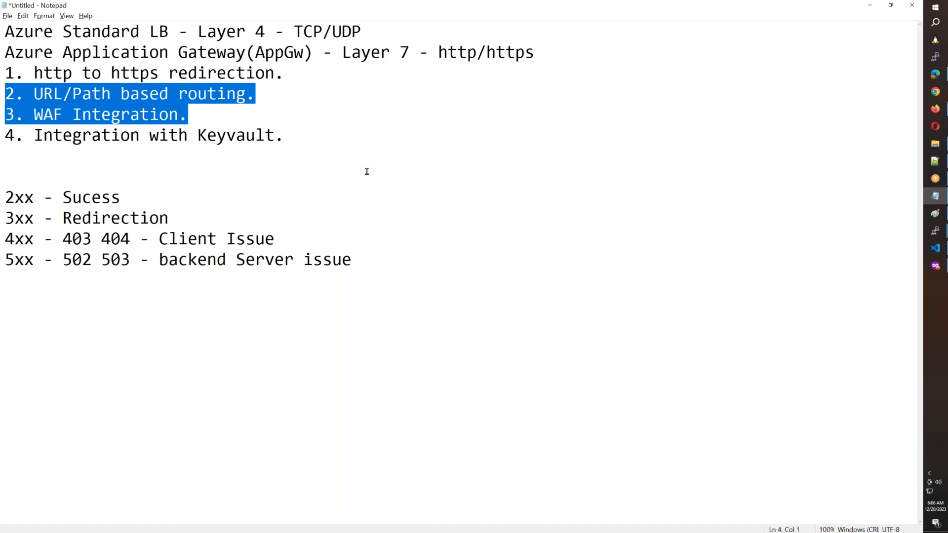
Replace the 2xx to 5xx status code lines with two lines reading "Azure Firewall" and "Azure NSG"
drag(387, 259, 2, 196)
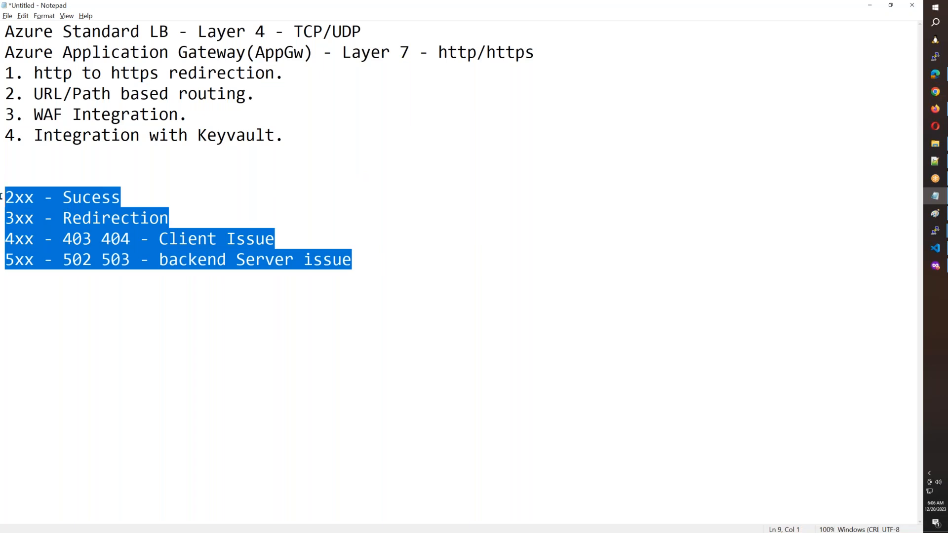
text(Azure Firewall)
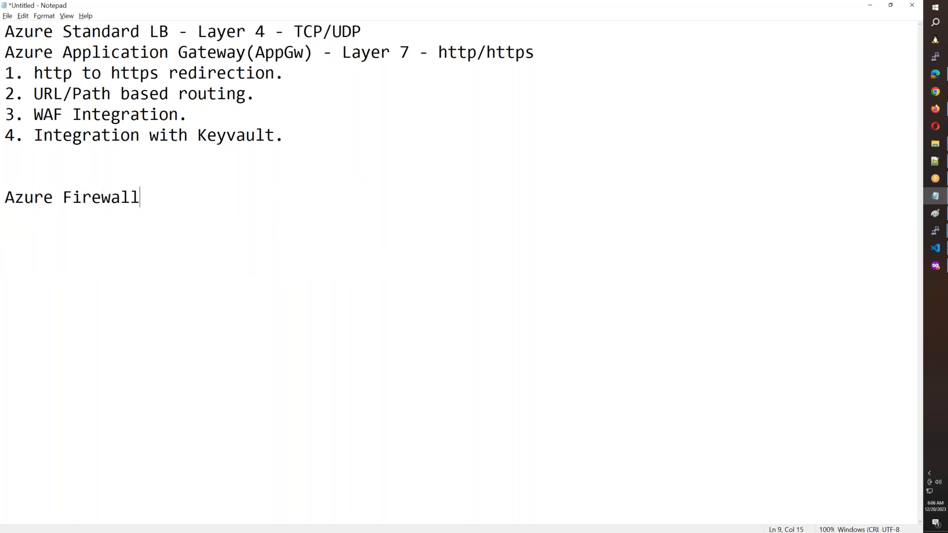
key(Return)
text(Azure NSG)
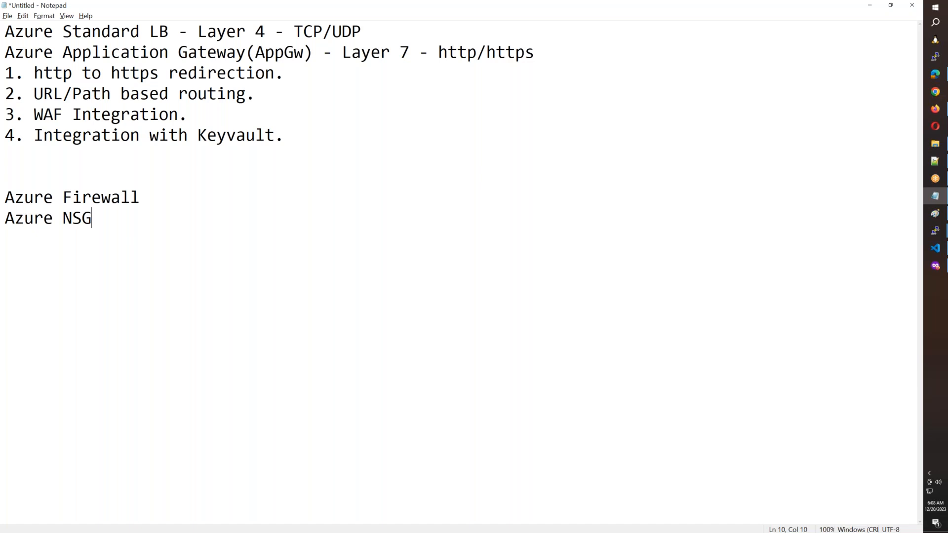
drag(127, 221, 5, 197)
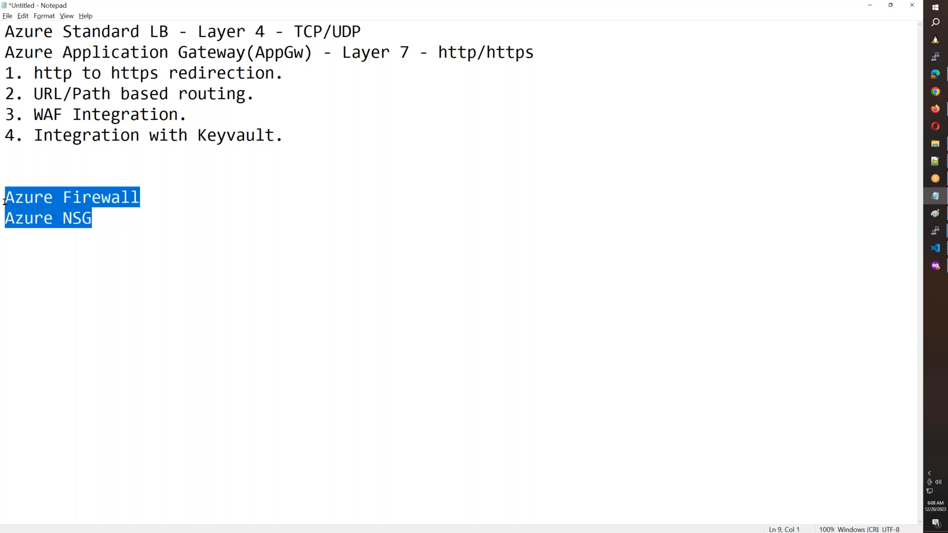
click(91, 236)
drag(95, 220, 4, 202)
Add an indented sub-point under WAF Integration reading "- Allows to block known vulnerebilities like OWASP"
click(61, 113)
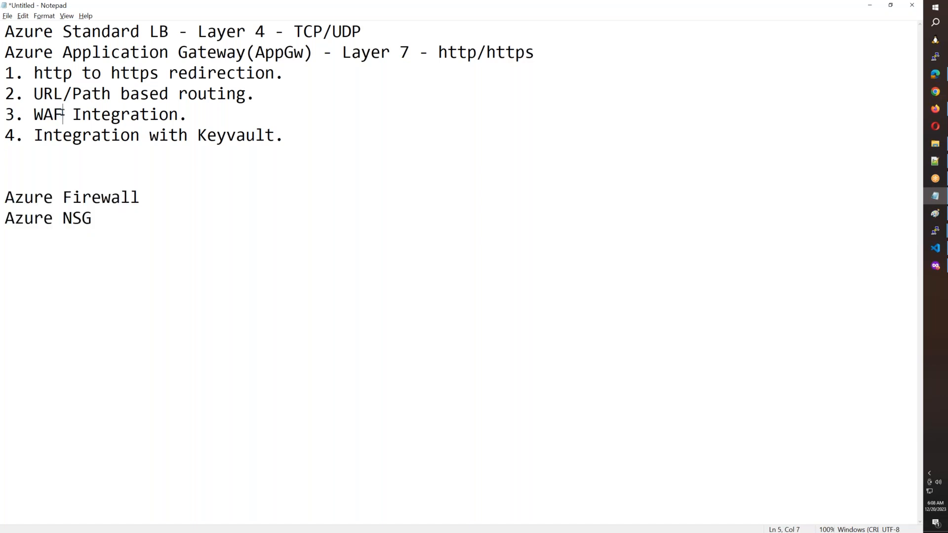
click(206, 115)
key(Return)
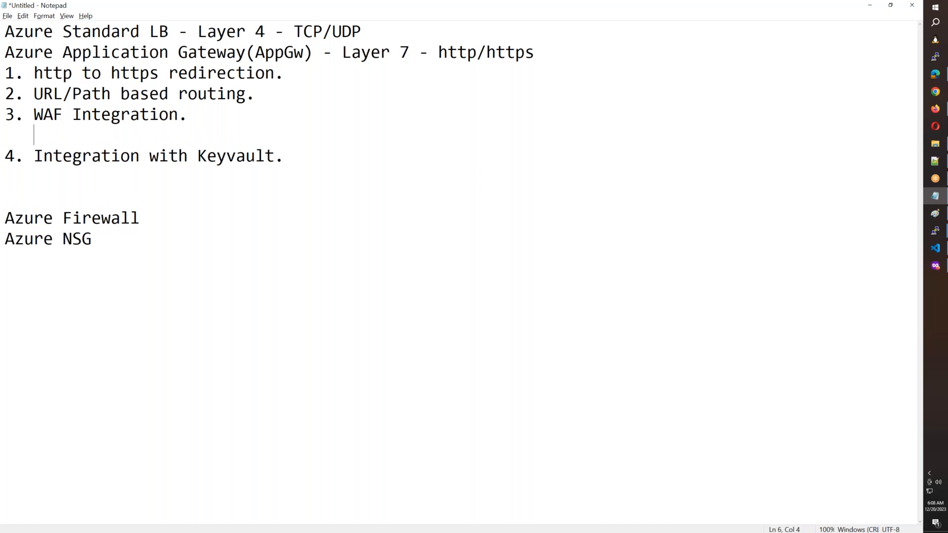
text(- Allows to block known vel)
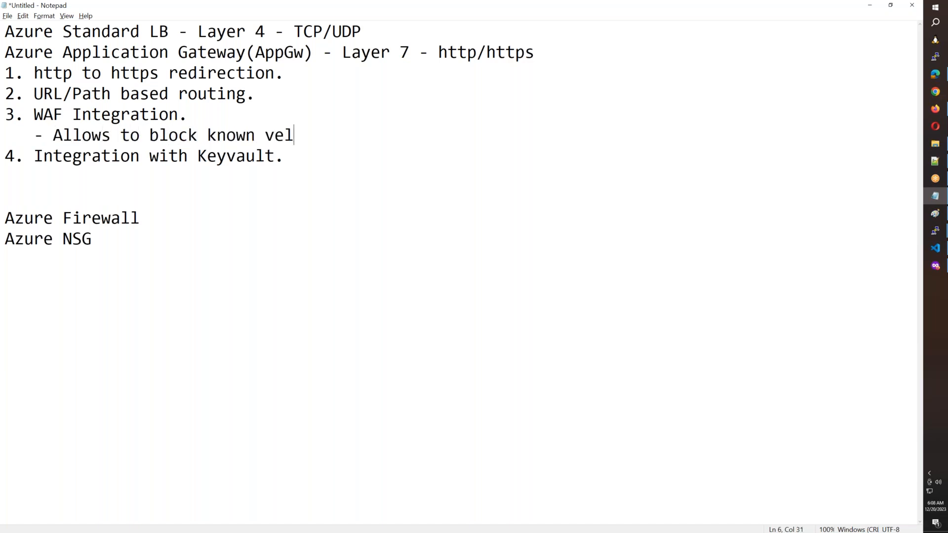
text(nerebilities like OWASP)
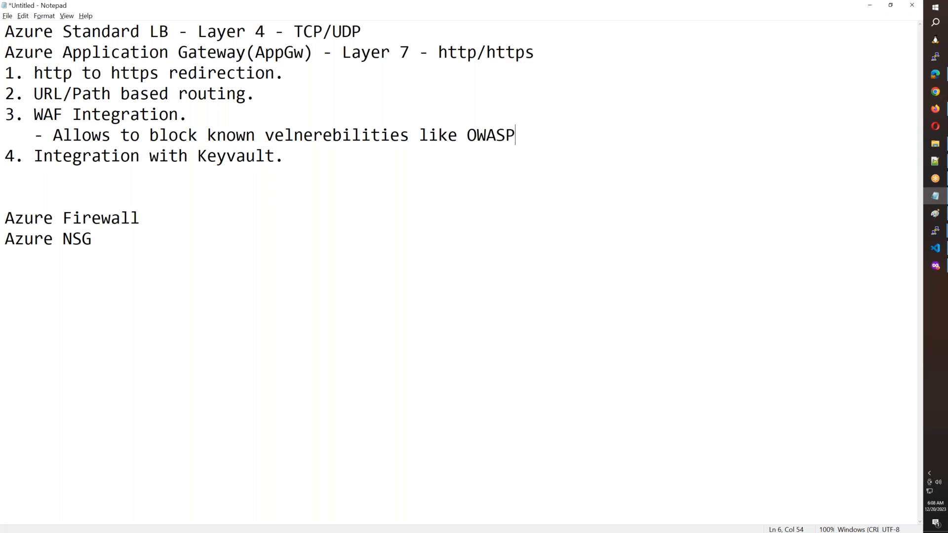
click(284, 135)
key(BackSpace)
text(u)
Add a second WAF Integration sub-point reading "- Restricting tarffic for unwanted soruces based on IP, Country, Browser, URL, Rate"
click(534, 135)
key(Return)
text(- )
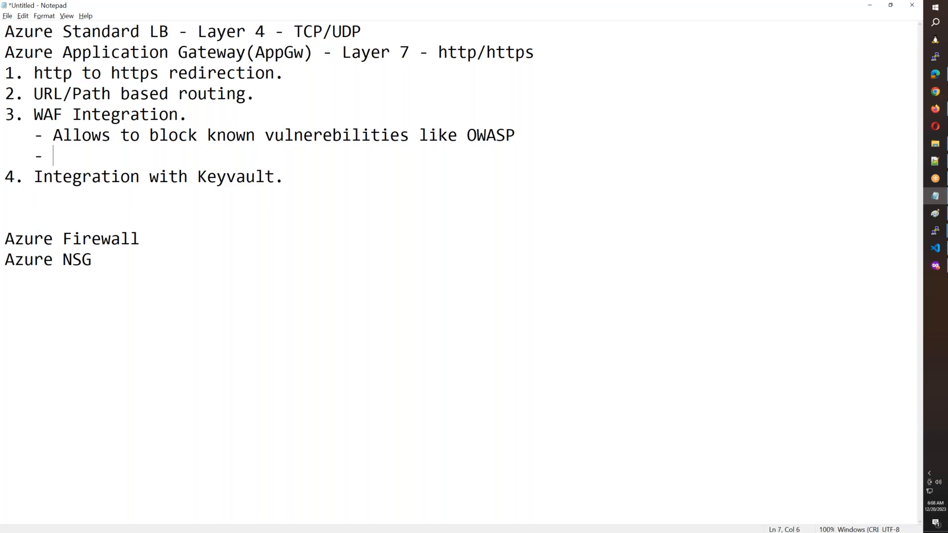
text(rstroc)
key(BackSpace)
key(BackSpace)
key(BackSpace)
key(BackSpace)
key(BackSpace)
key(BackSpace)
text(Restcic)
key(BackSpace)
key(BackSpace)
key(BackSpace)
text(ri)
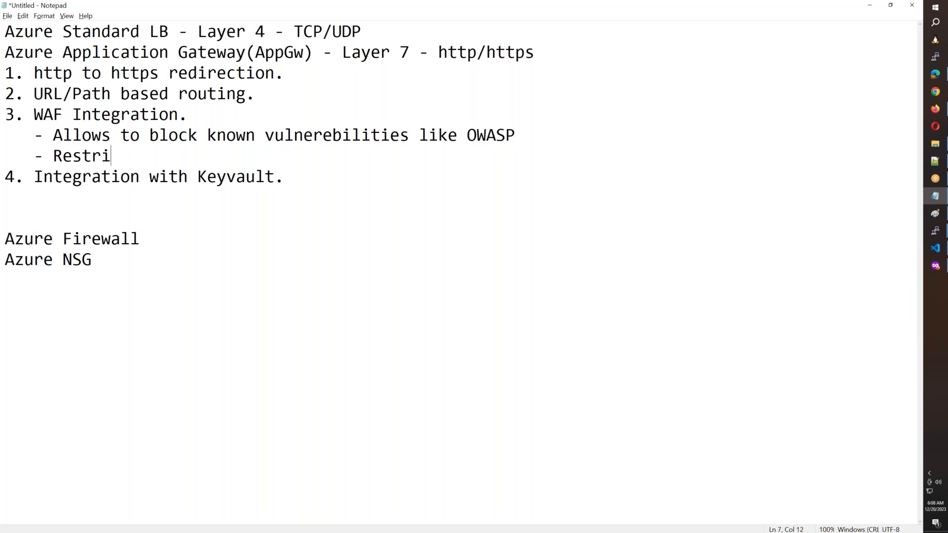
text(cting tarffic for un)
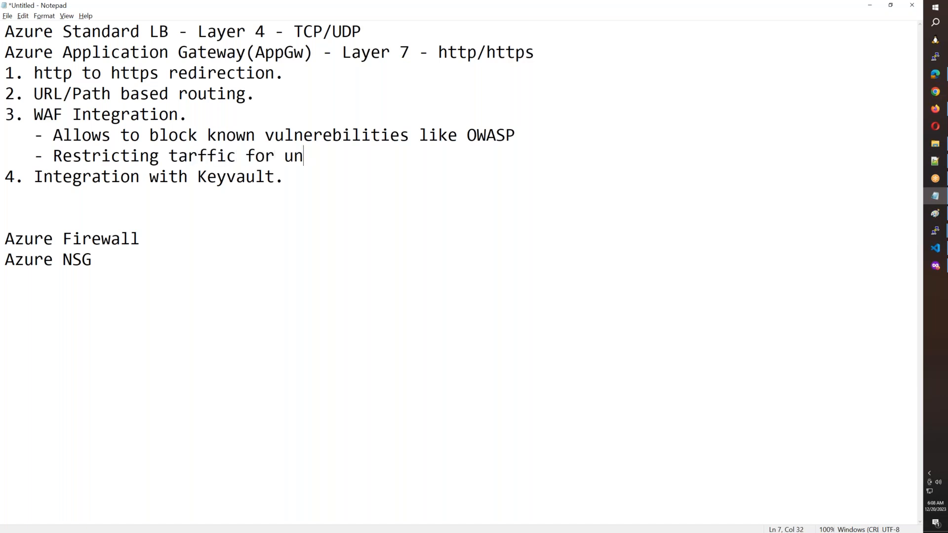
text(wanted soruces)
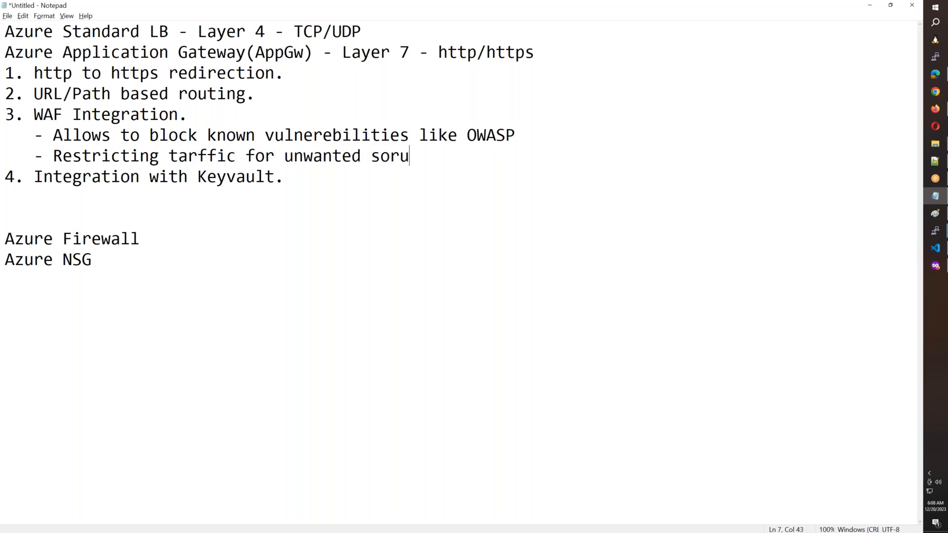
key(BackSpace)
key(BackSpace)
key(BackSpace)
key(BackSpace)
text(ces base)
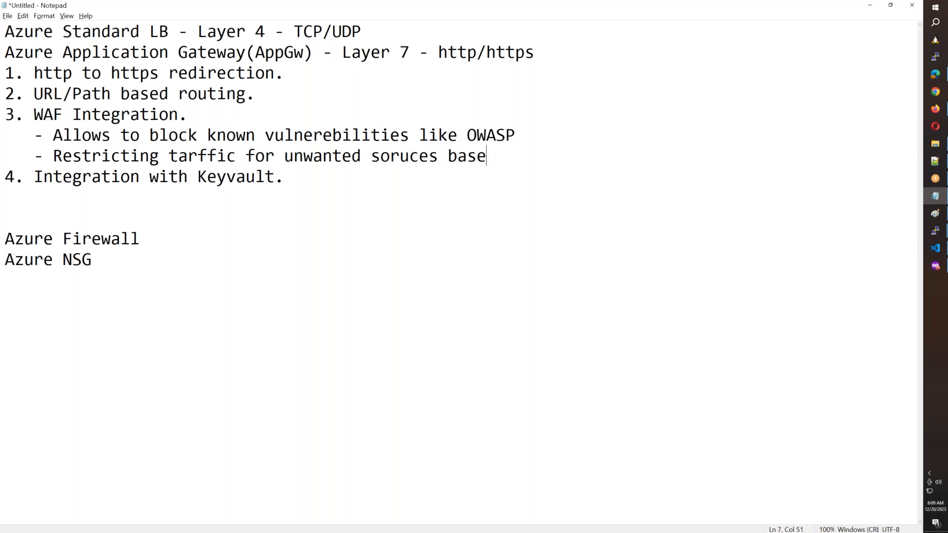
text(d on IP, Country, )
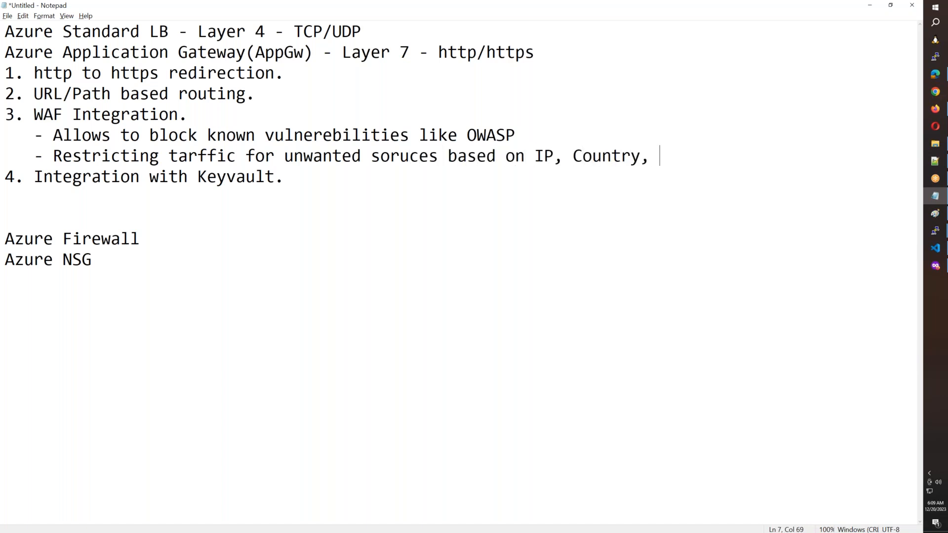
text(Browser, URL)
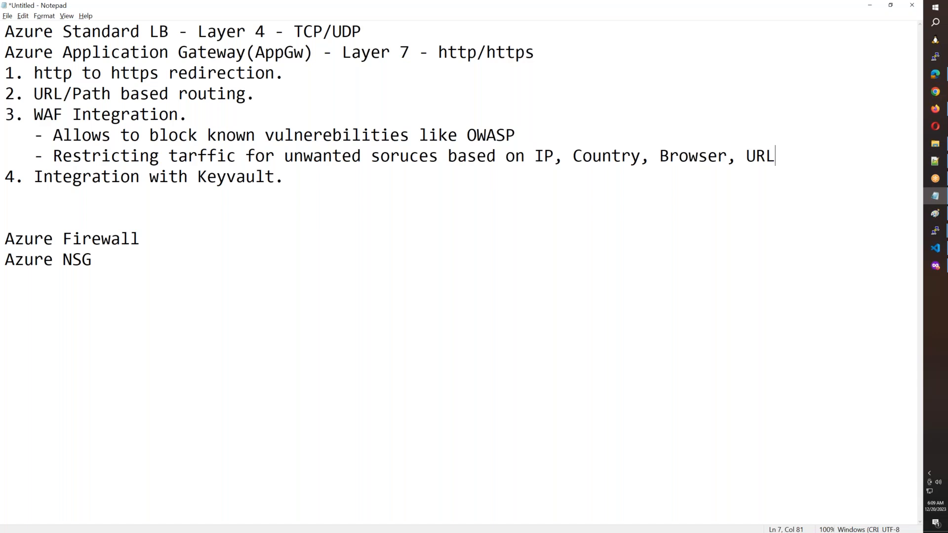
text(, Rate)
Add a fifth point below the Keyvault line reading "5. Query for logs based on error messages."
click(317, 181)
key(Return)
text(5 Logs)
key(BackSpace)
key(BackSpace)
key(BackSpace)
key(BackSpace)
key(BackSpace)
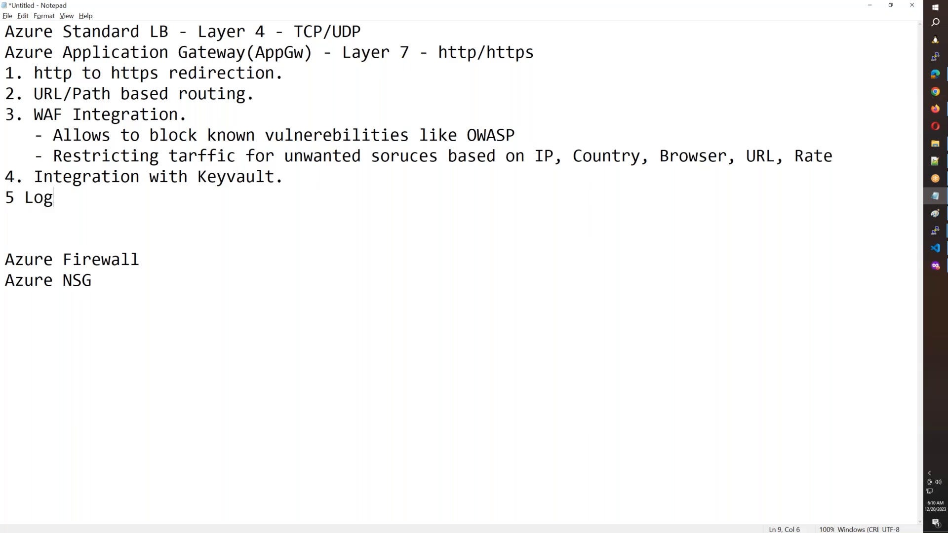
text(. Query for logs based )
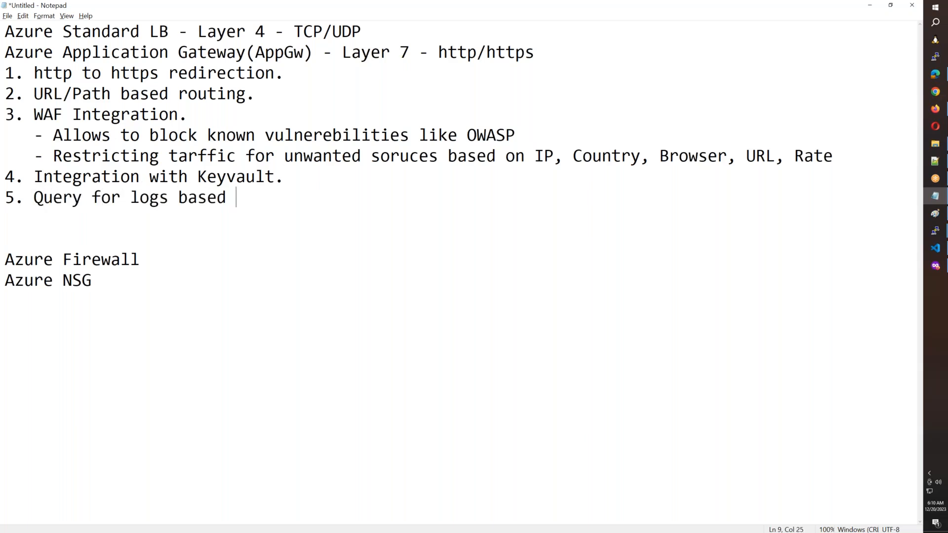
text(on error emssage)
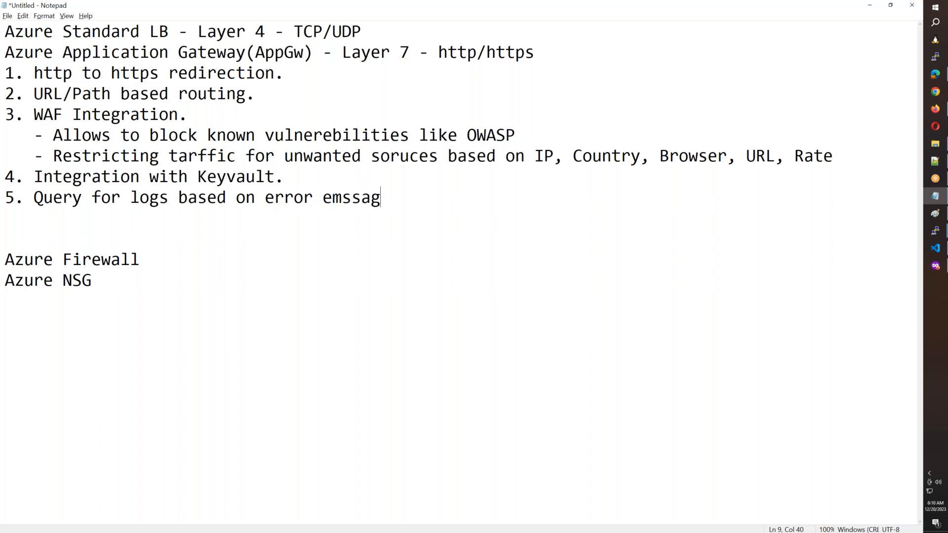
key(BackSpace)
key(BackSpace)
key(BackSpace)
key(BackSpace)
key(BackSpace)
key(BackSpace)
key(BackSpace)
text(messages,.)
key(BackSpace)
key(BackSpace)
text(.)
Delete the Azure Firewall and Azure NSG lines and the Azure Standard LB line from the notes
drag(171, 281, 1, 245)
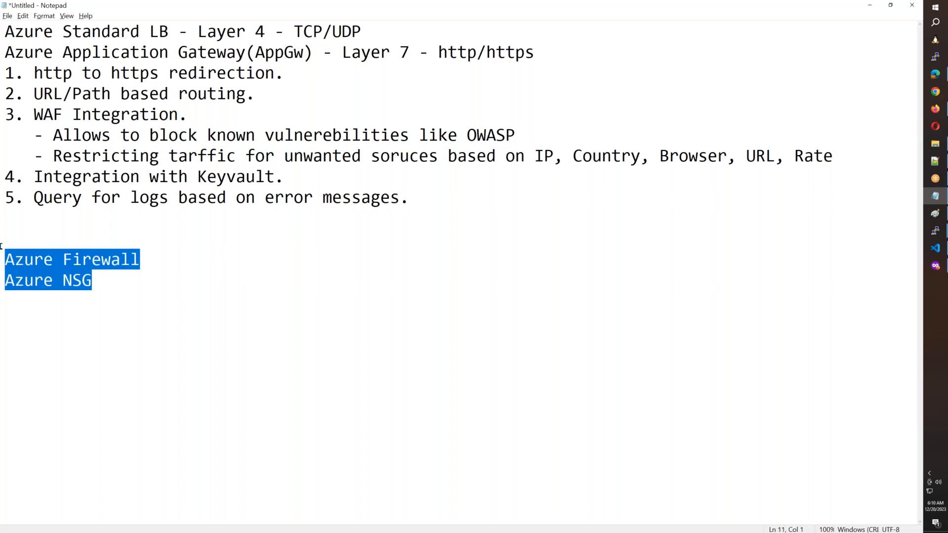
key(BackSpace)
key(BackSpace)
drag(375, 31, 3, 31)
key(BackSpace)
key(Delete)
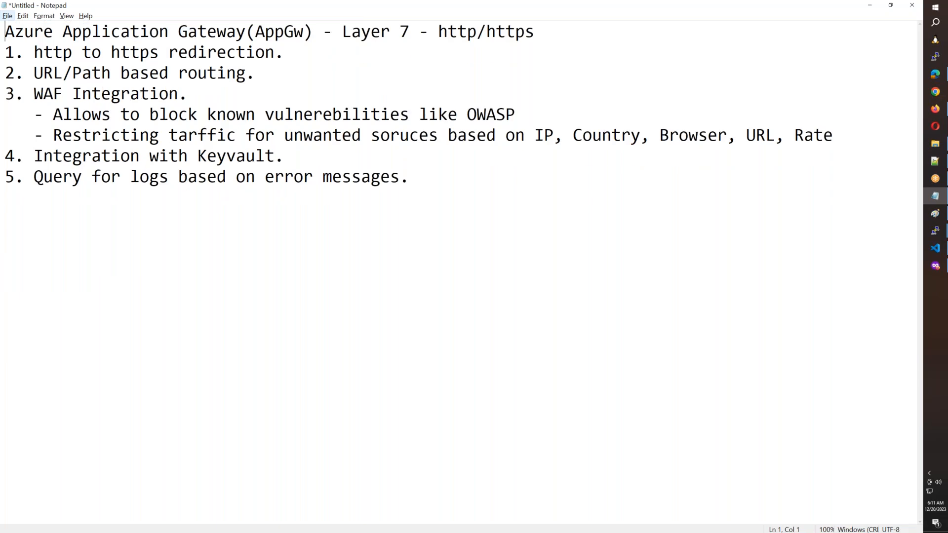
Save the notes as AppGw-Points in the SUREDELETELATER > AzureB38 > APPGW-WAF folder
key(ctrl+s)
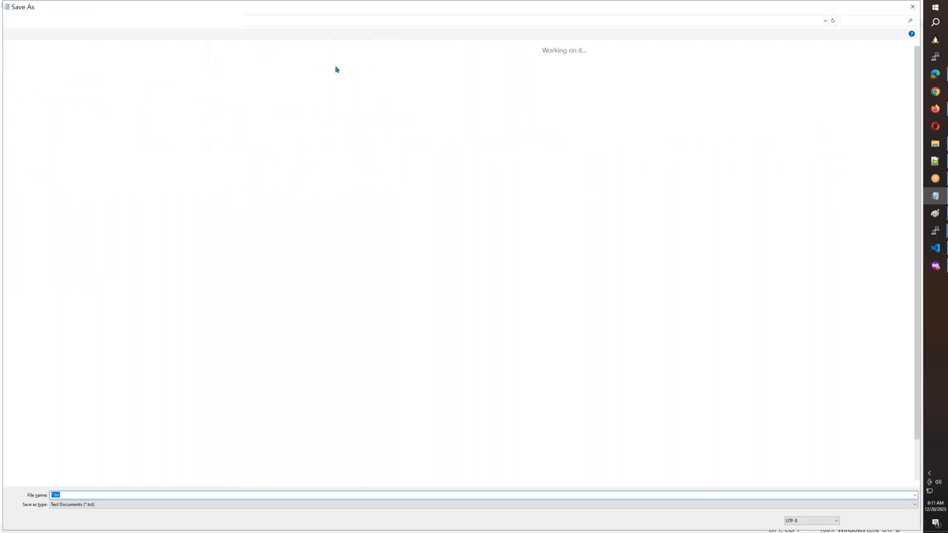
click(79, 95)
scroll(239, 217, down, 10)
double_click(245, 328)
double_click(238, 76)
double_click(89, 495)
text(AppGw-Points)
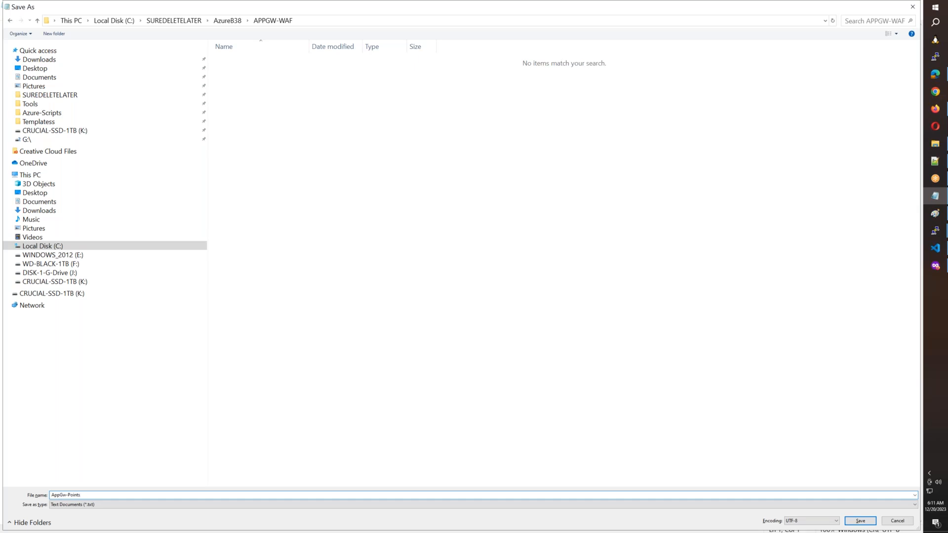
key(Return)
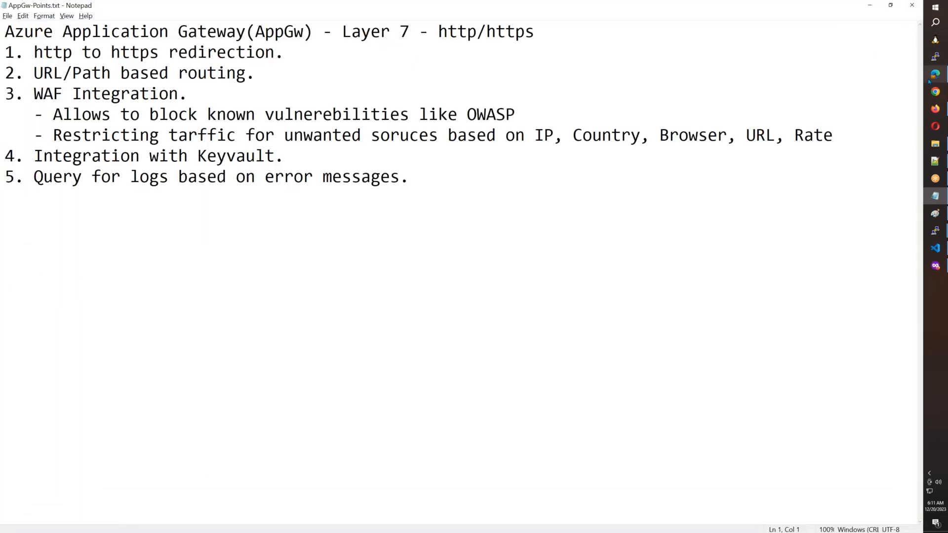
Switch to the Azure portal in Firefox and open the AZB38APPGW resource group
mouse_move(935, 108)
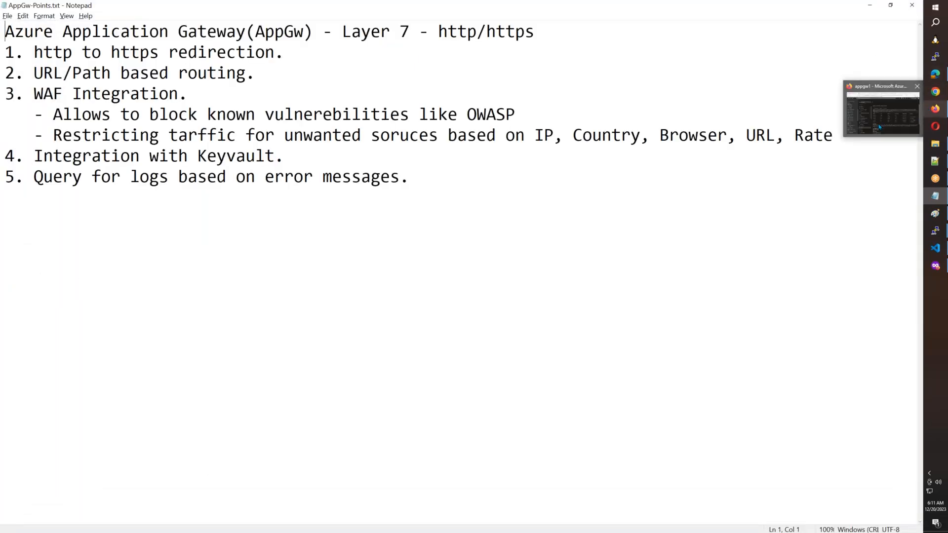
click(880, 128)
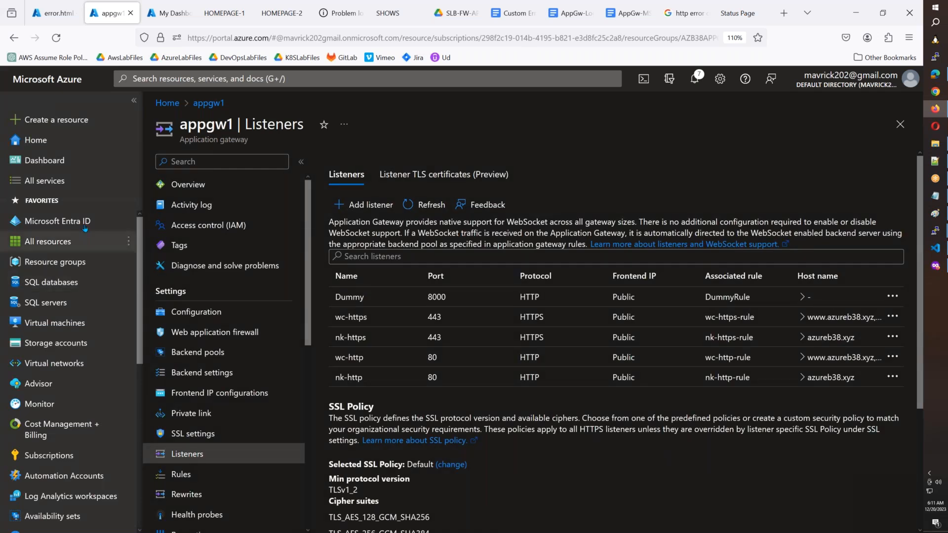
click(79, 264)
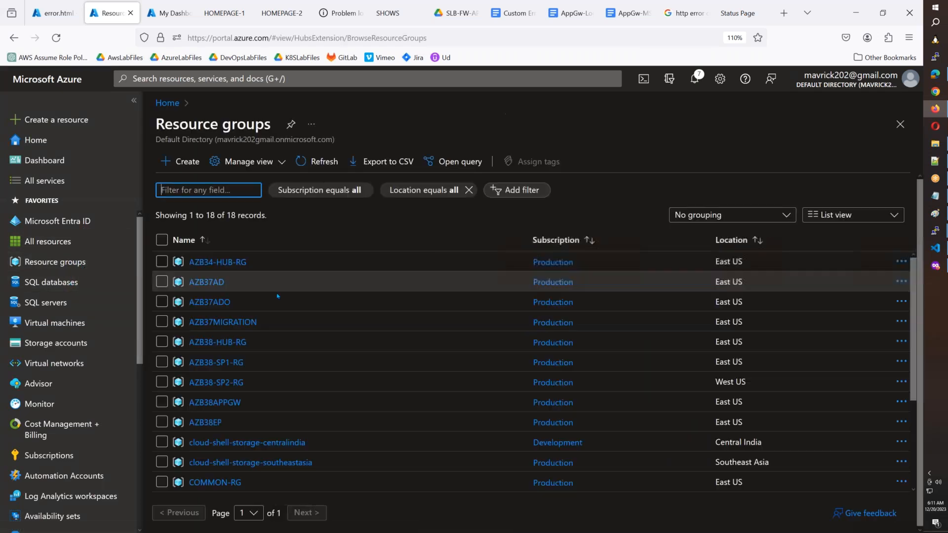
click(230, 403)
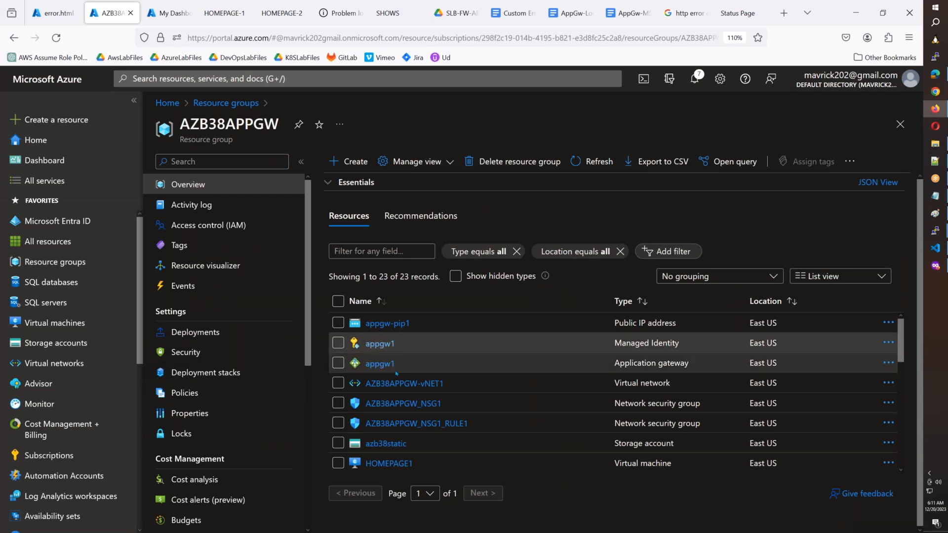
Delete the AZB38APPGW resource group with force delete for virtual machines, entering its name AZB38APPGW to confirm
click(538, 167)
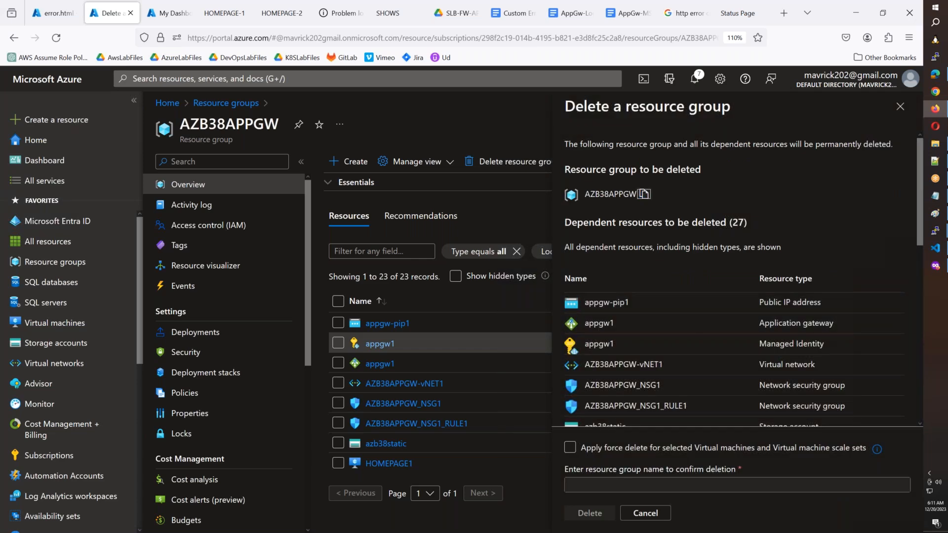
click(570, 448)
click(589, 485)
text(AZB38APPGW)
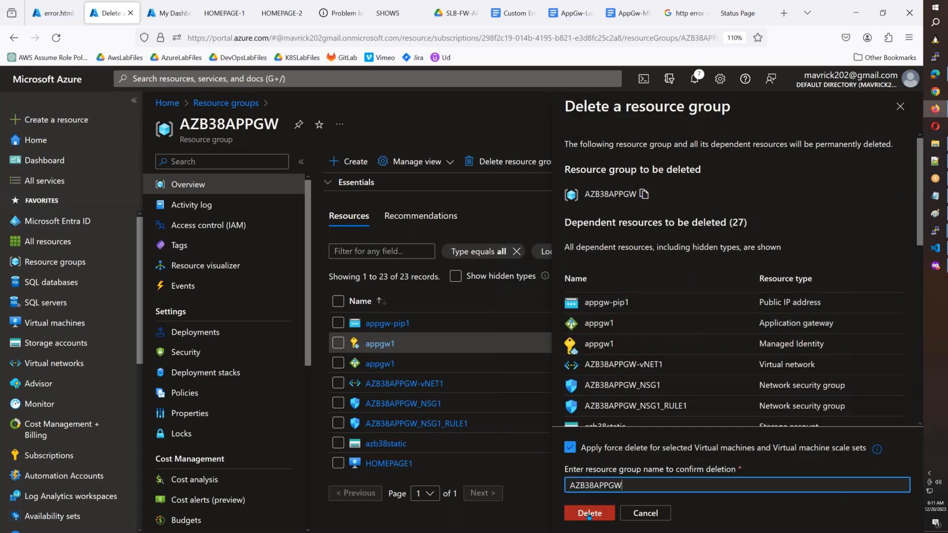
click(588, 513)
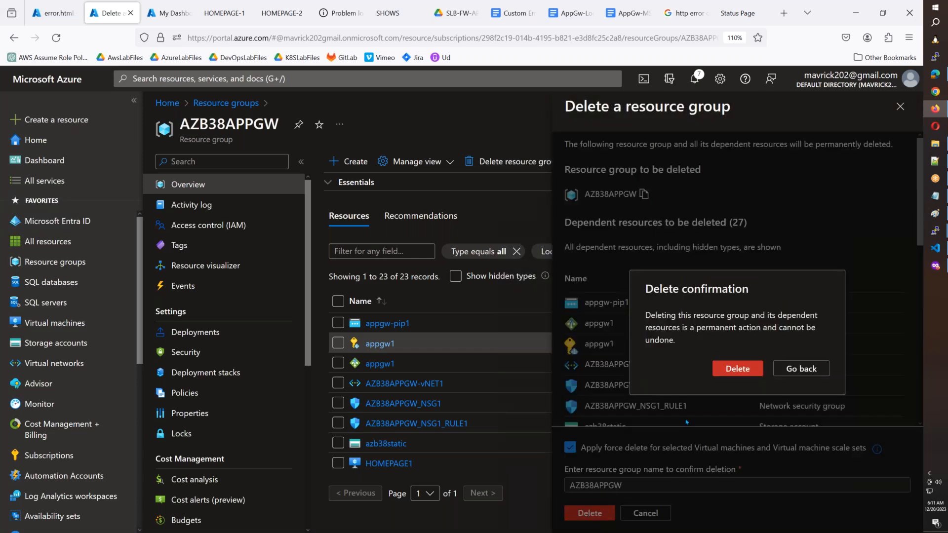
click(737, 377)
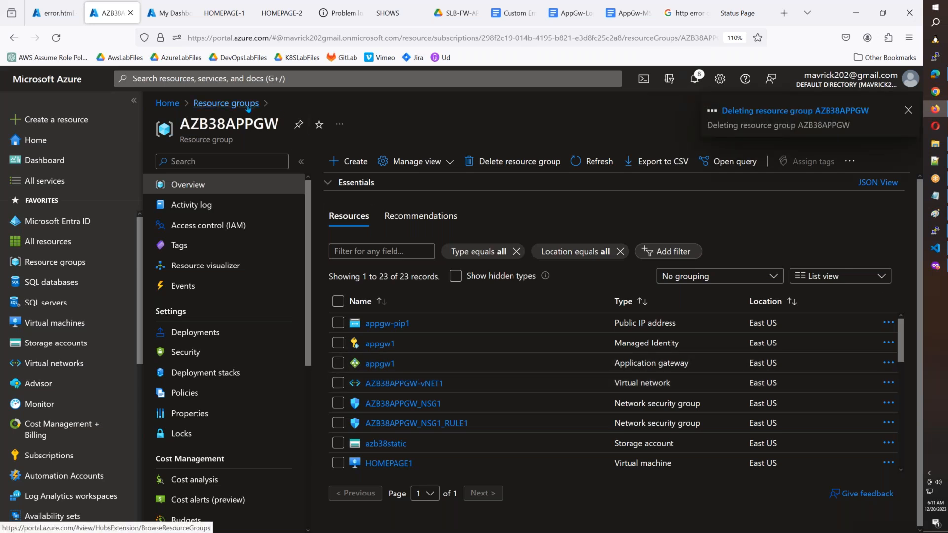
Delete the AZB38EP resource group, entering its name AZB38EP to confirm the deletion
click(226, 103)
click(203, 423)
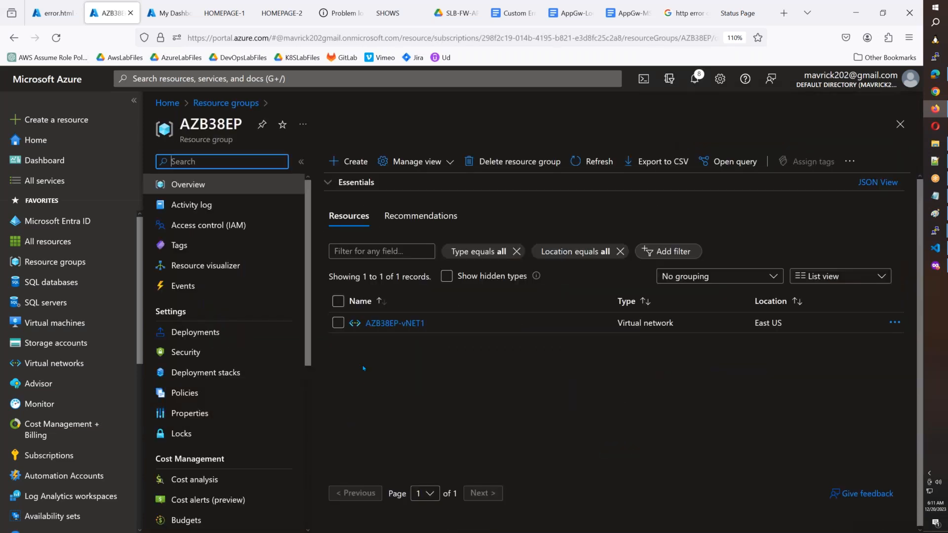
click(500, 164)
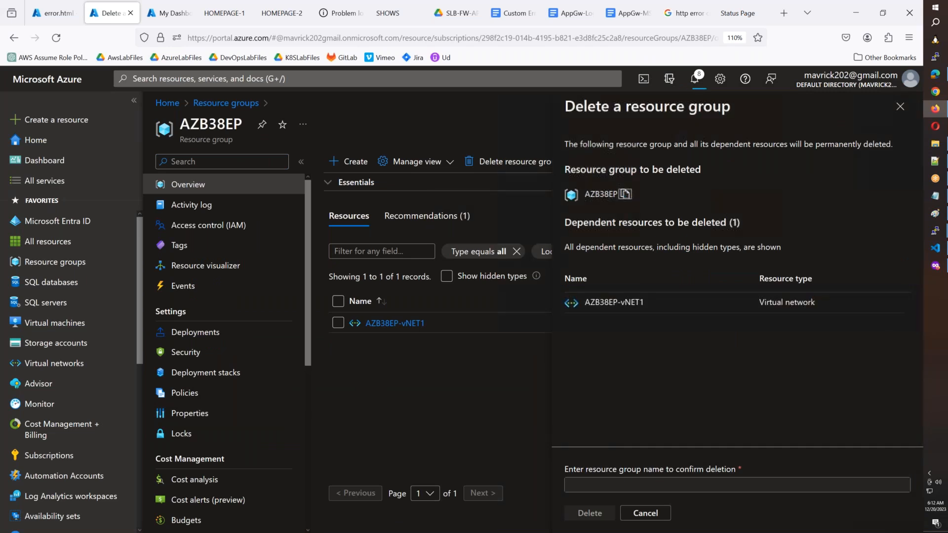
click(593, 486)
text(AZB38EP)
click(589, 514)
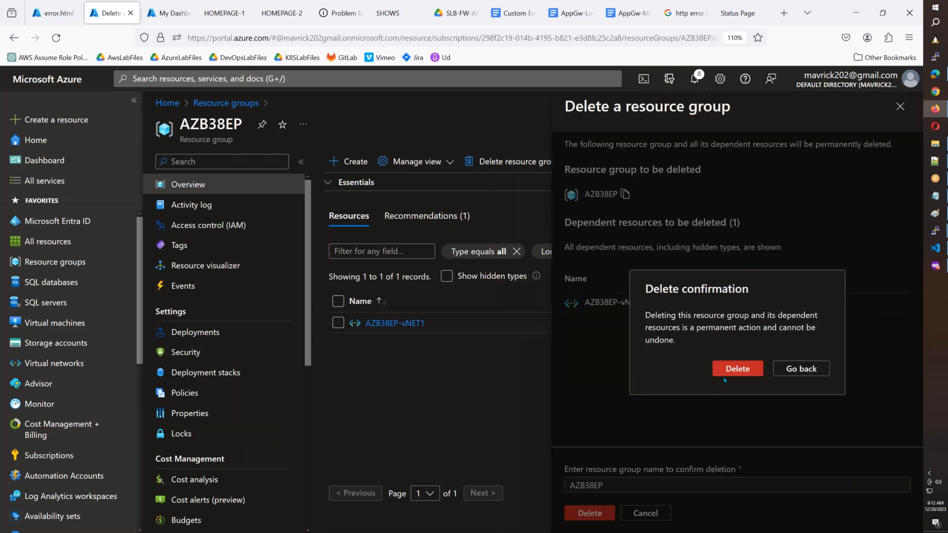
click(737, 368)
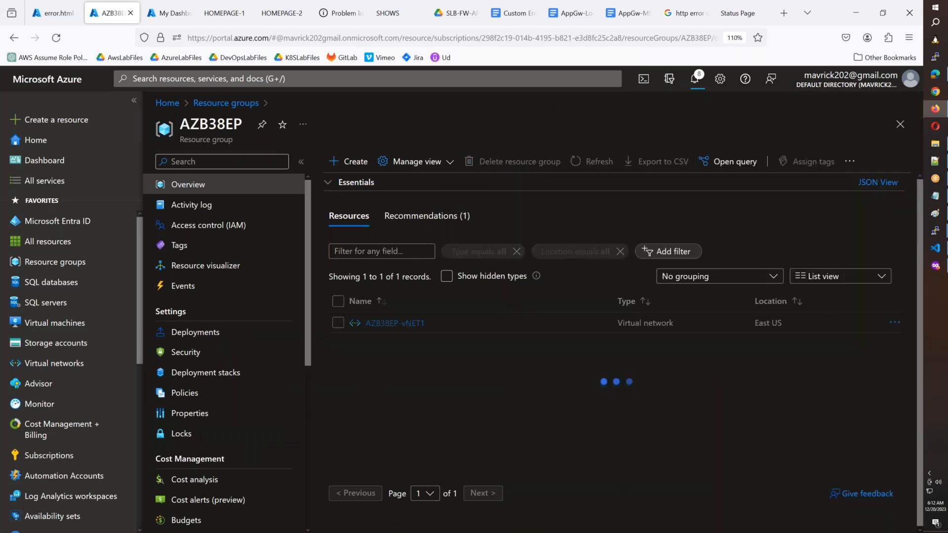
Open the azb37sqlmig service in the AZB37MIGRATION resource group and view the error details of its failed migration
click(227, 103)
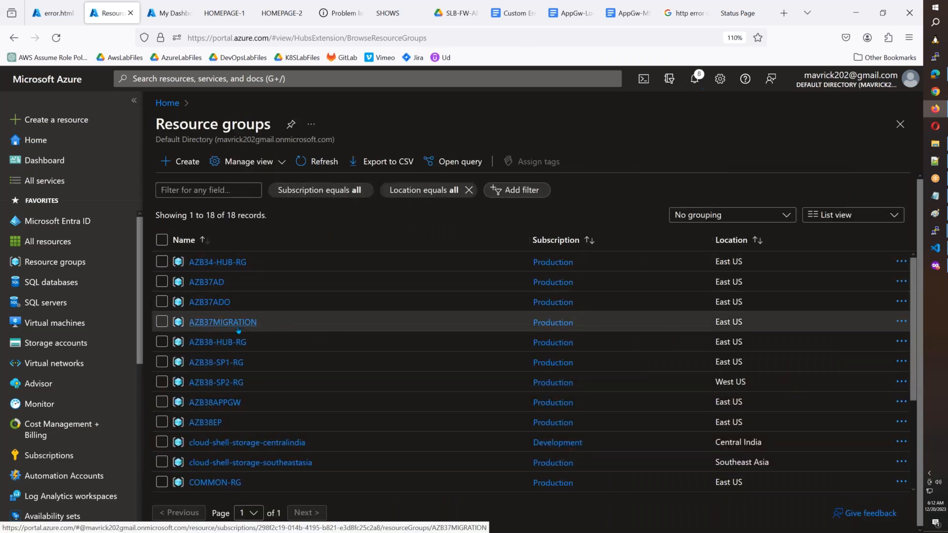
click(238, 330)
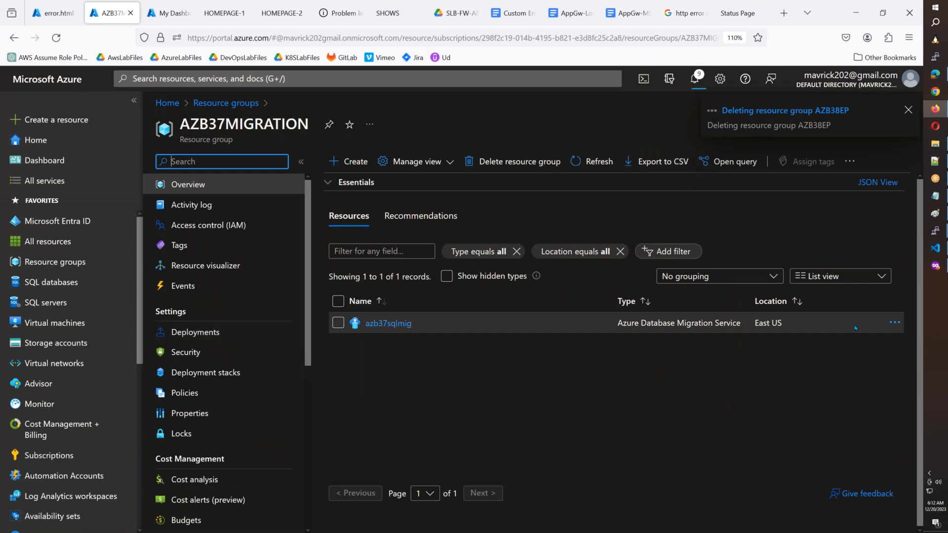
click(895, 323)
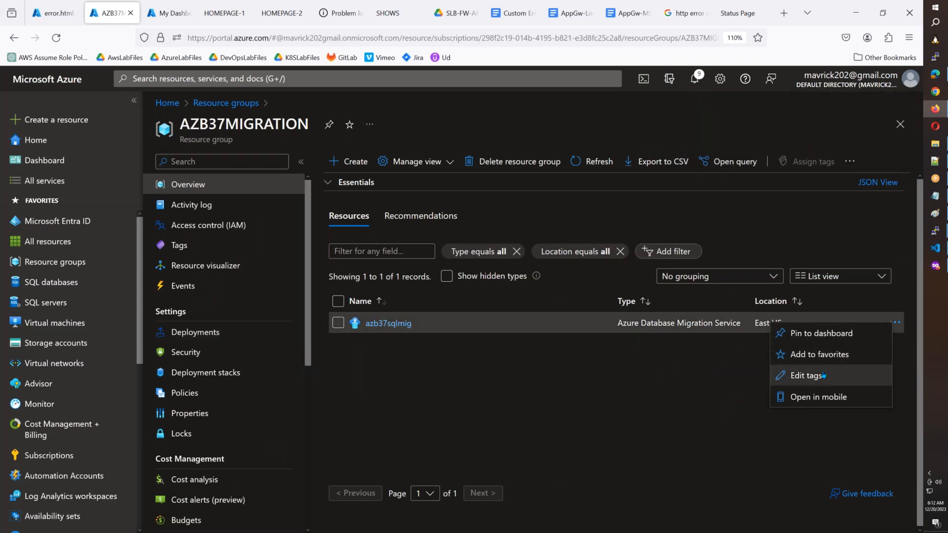
click(389, 323)
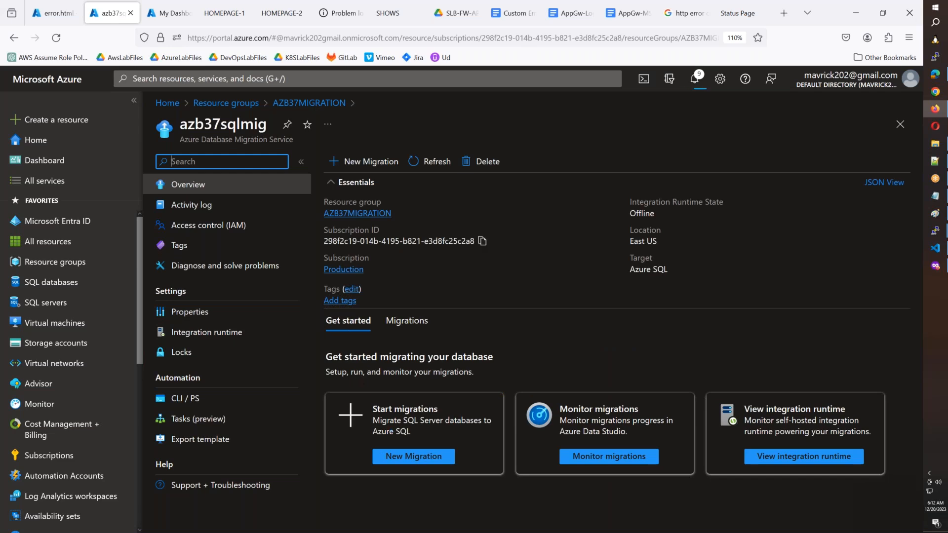
click(588, 456)
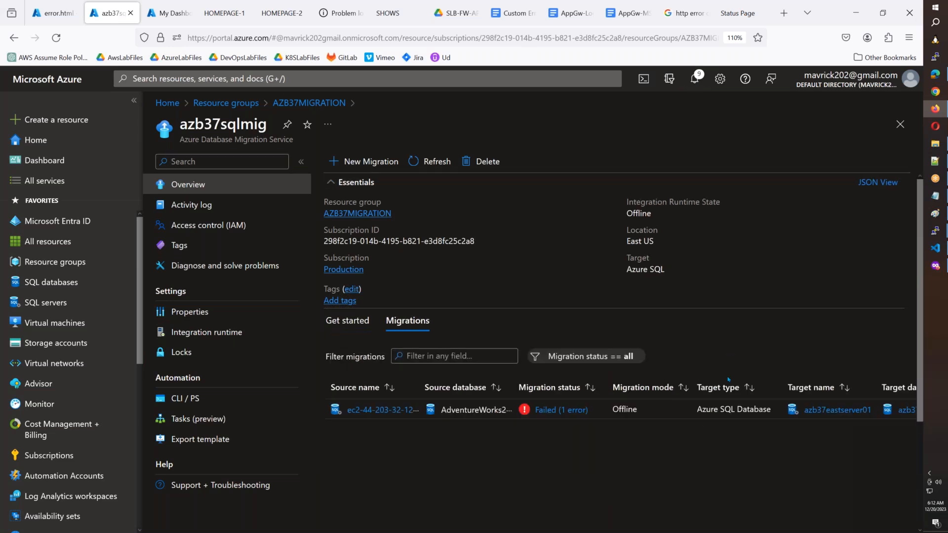
click(382, 411)
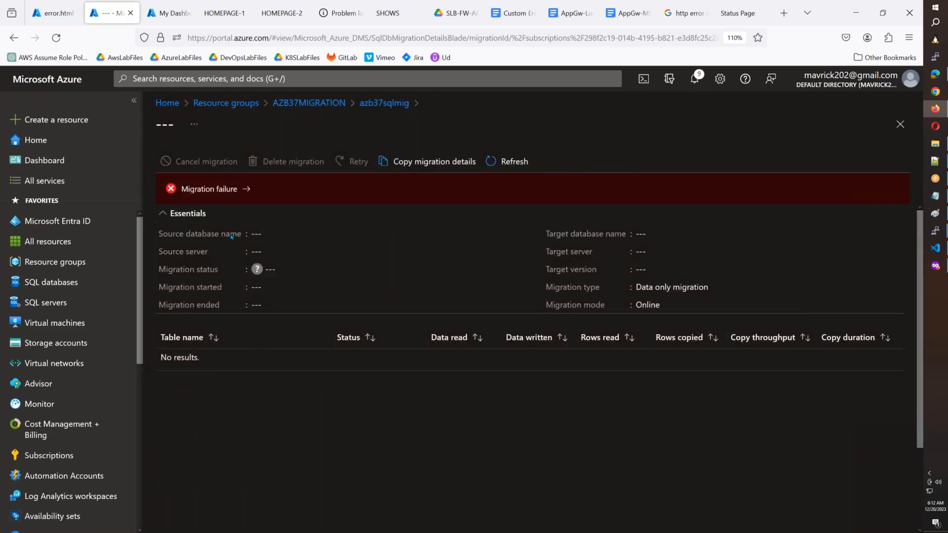
click(221, 190)
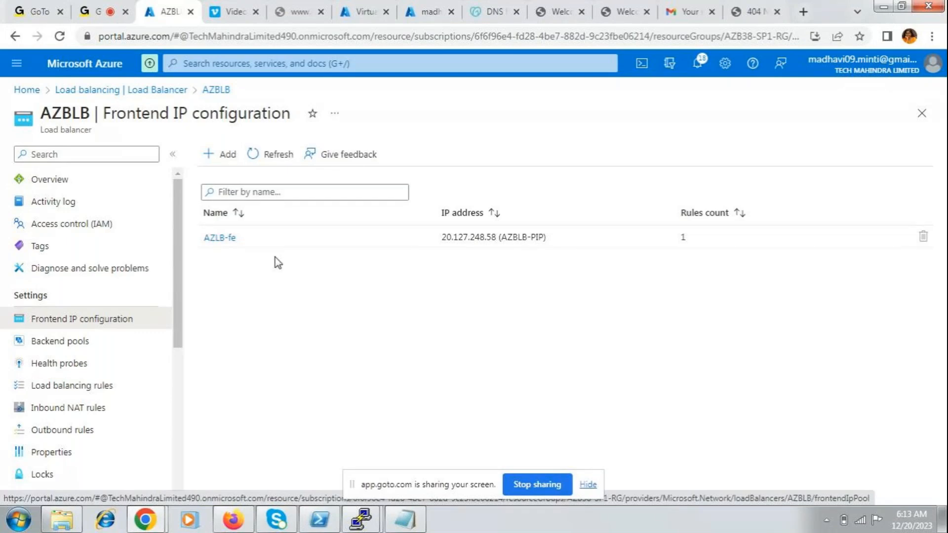
Review the backend pools and load balancing rules of the AZBLB load balancer, and stop sharing the screen
click(90, 345)
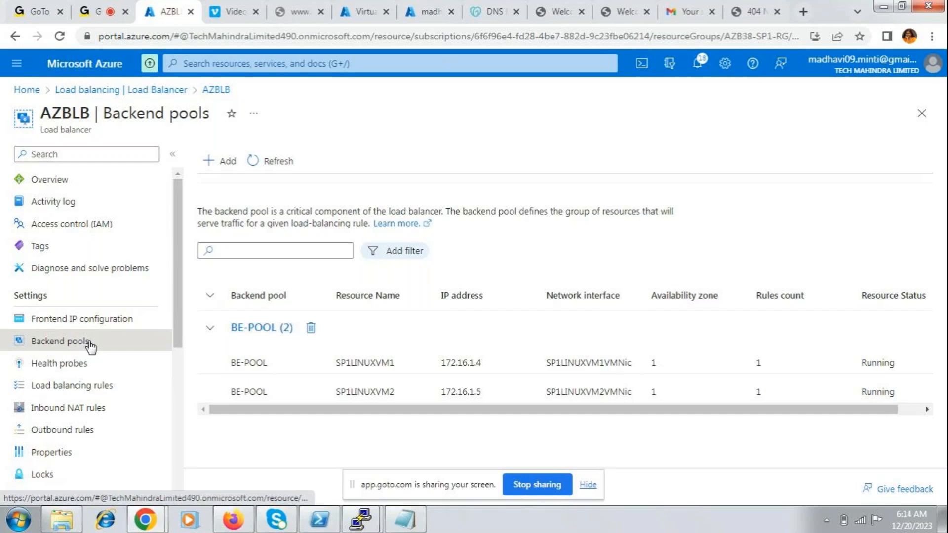
click(94, 388)
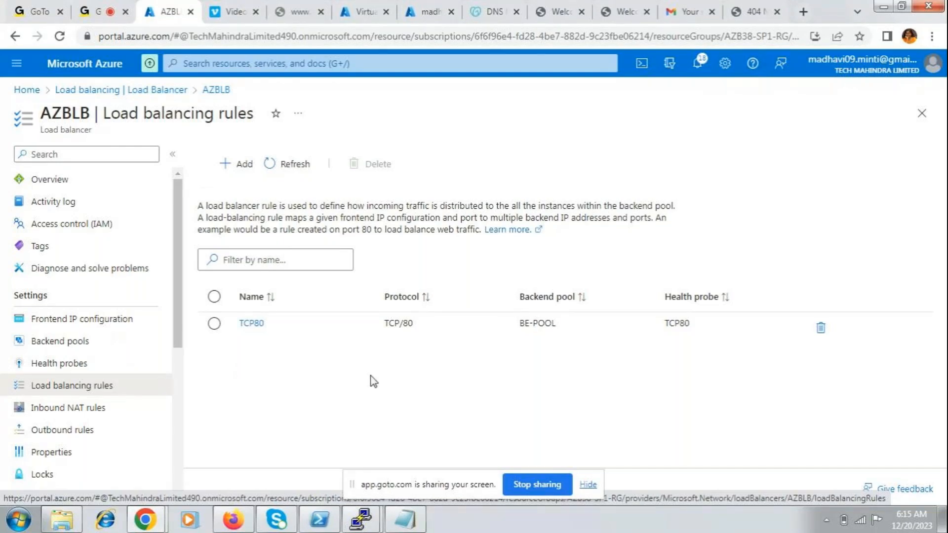
click(538, 484)
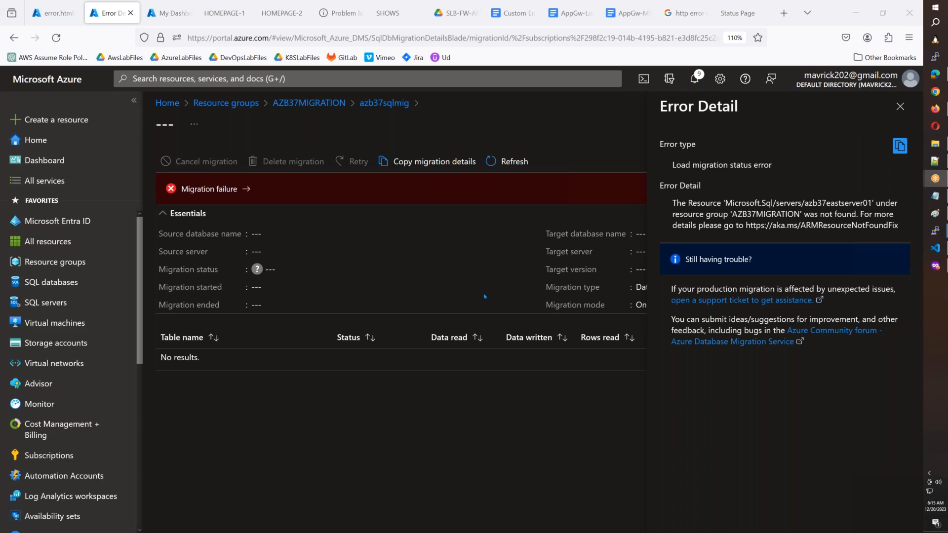
Copy the migration error details to the clipboard
click(900, 146)
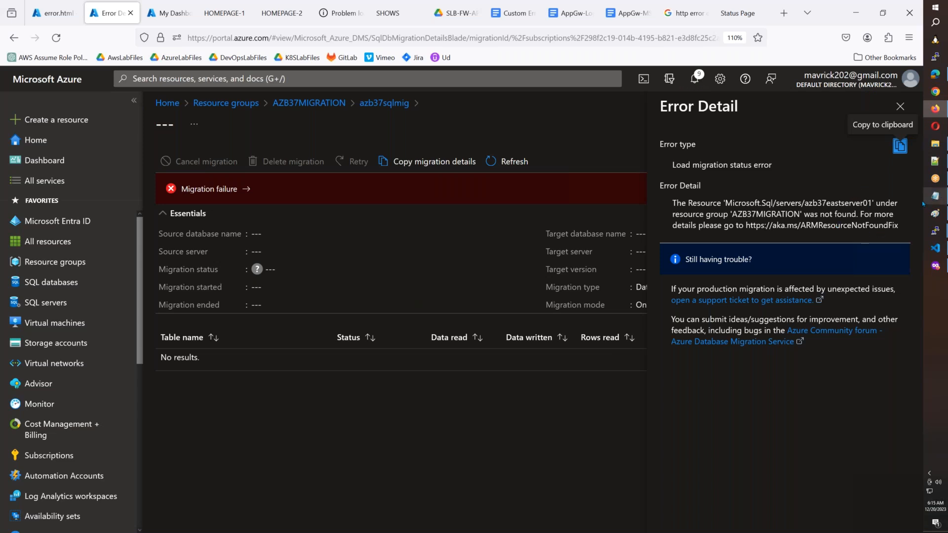
click(933, 286)
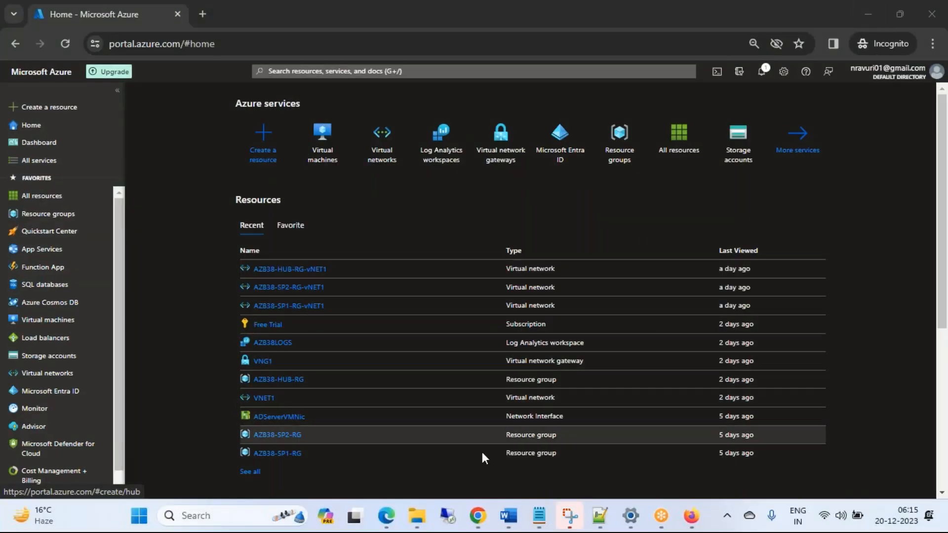
Bring up the Azure portal window, find Subscriptions by searching for "sub", and open the Free Trial subscription's overview
mouse_move(475, 521)
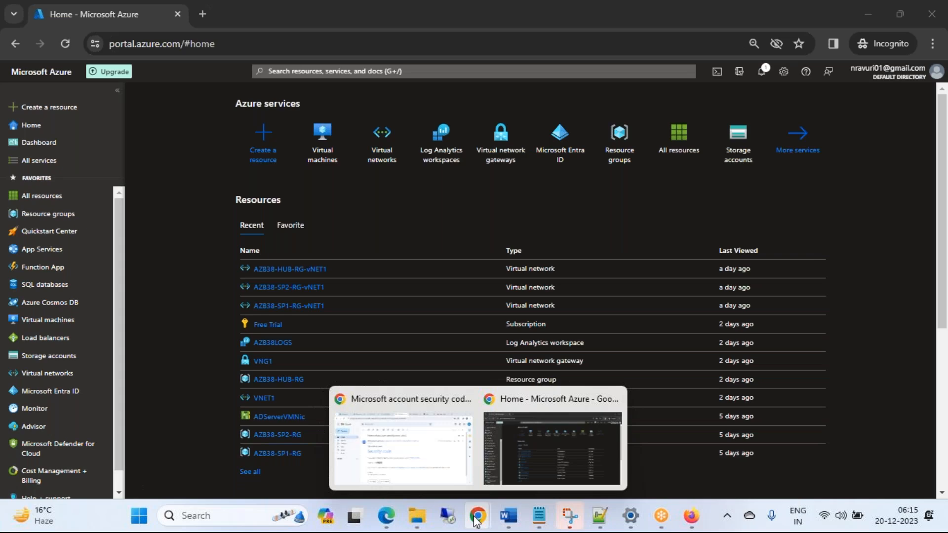
click(527, 461)
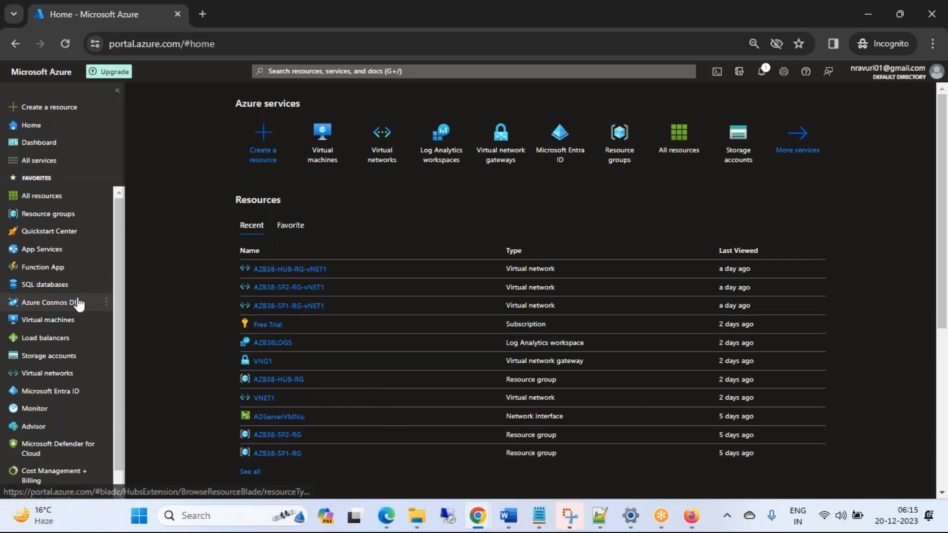
mouse_move(69, 303)
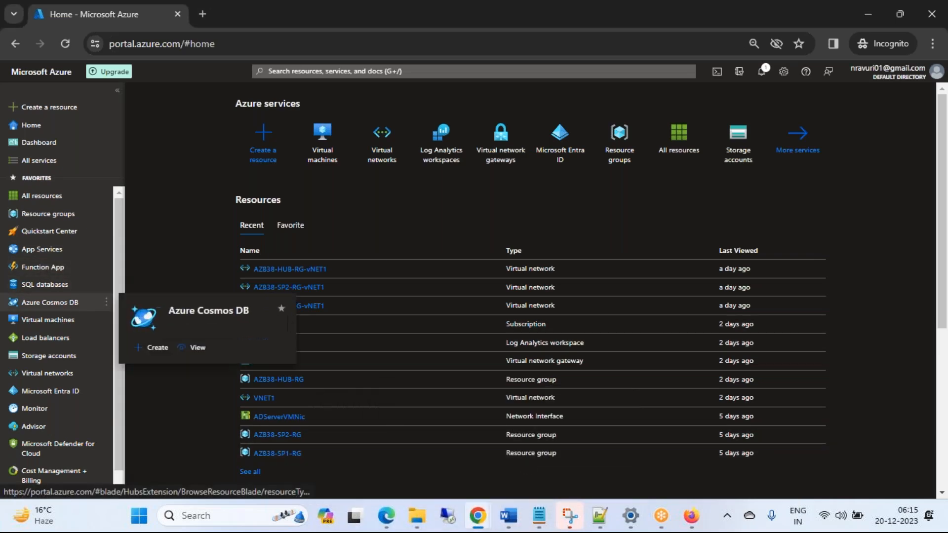
click(302, 72)
text(sub)
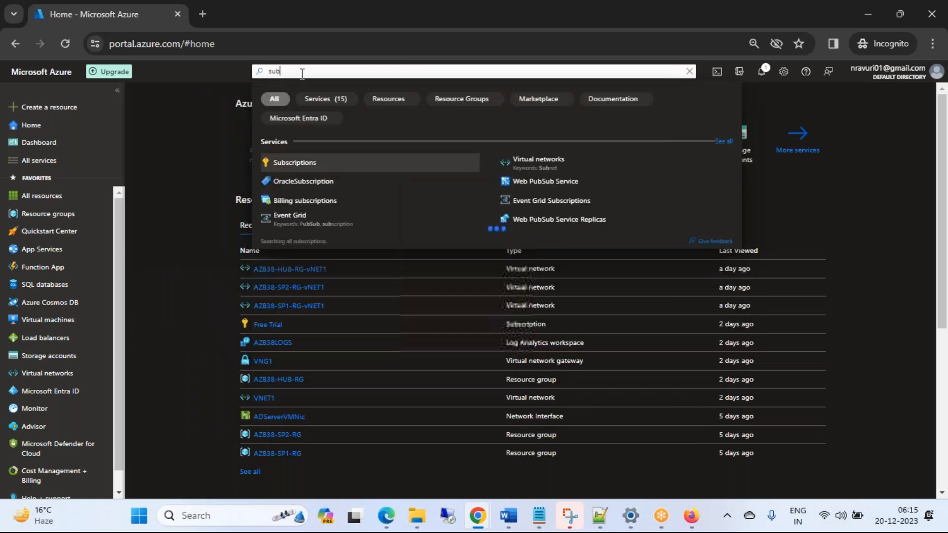
click(295, 163)
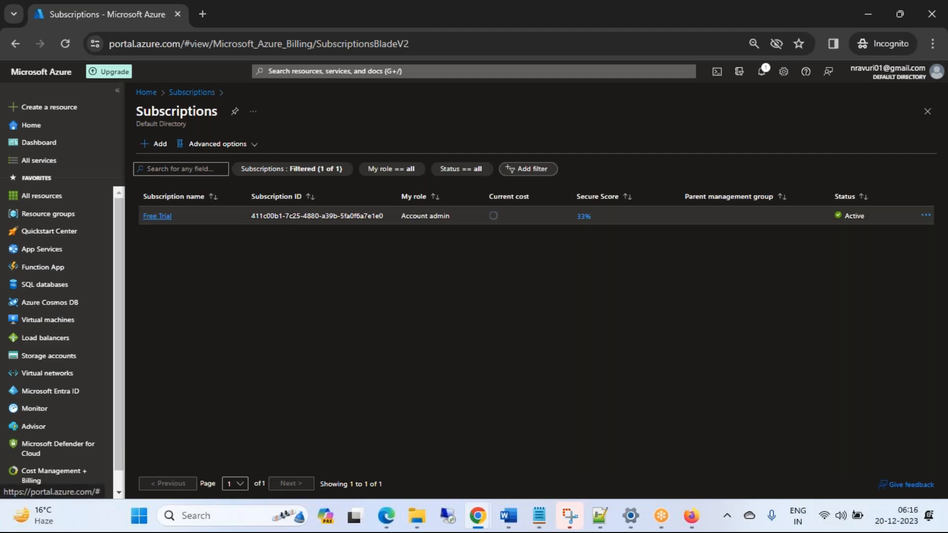
click(157, 216)
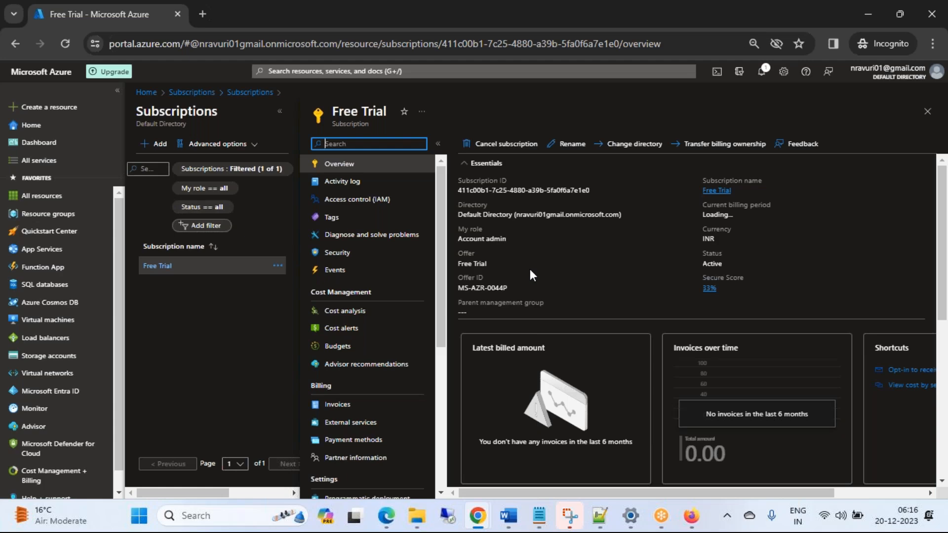
View the pay-as-you-go upgrade form, highlight its subscription name, and go back without upgrading
click(115, 73)
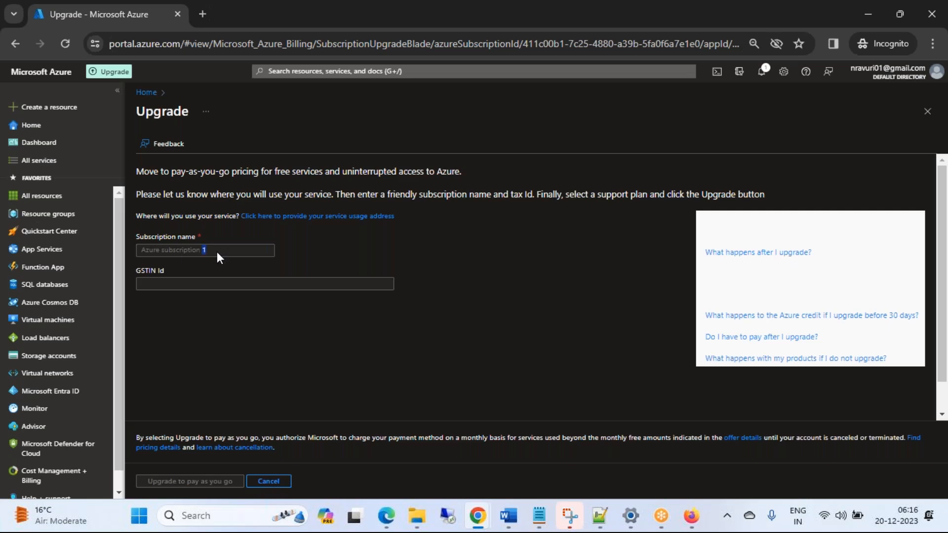
triple_click(188, 249)
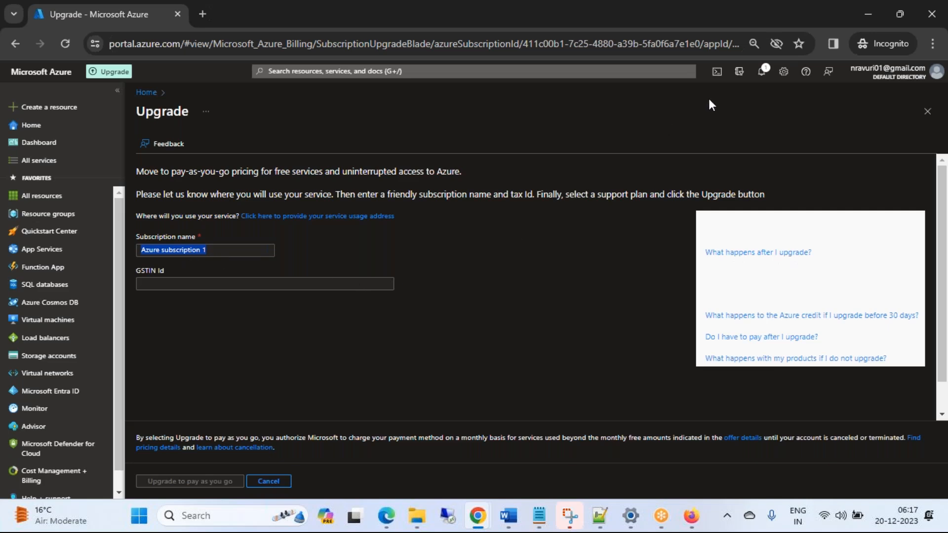
key(super+shift+s)
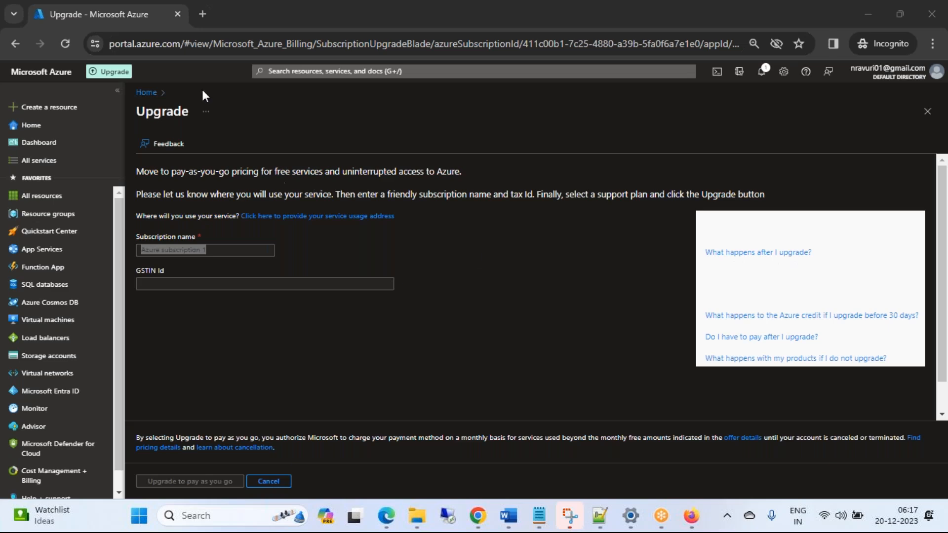
click(17, 51)
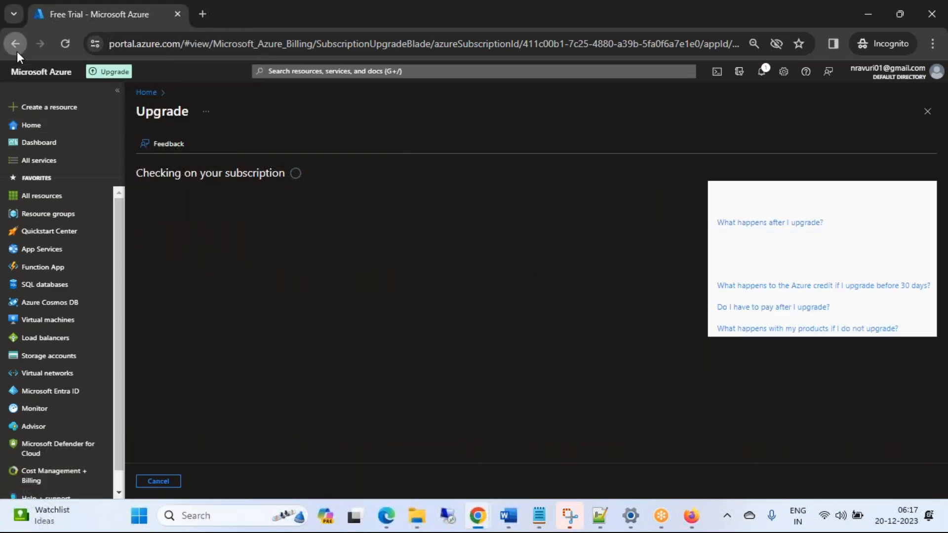
Reopen Subscriptions by searching for "sub" and start adding a subscription to bring up the offer selection
click(303, 70)
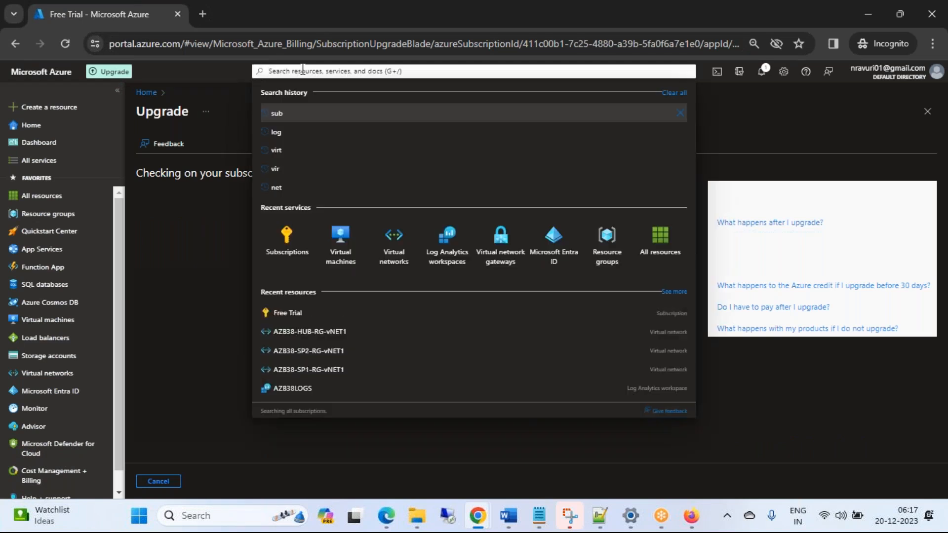
text(sub)
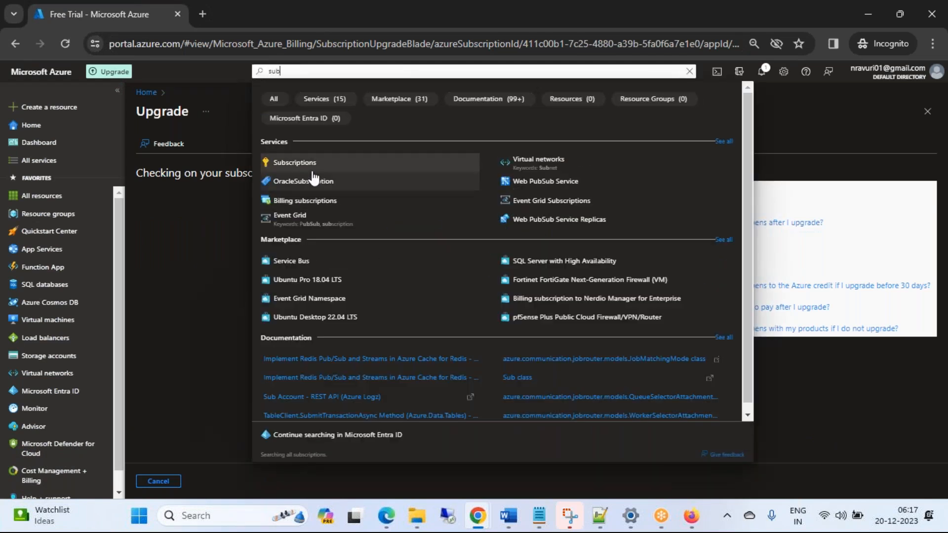
click(311, 162)
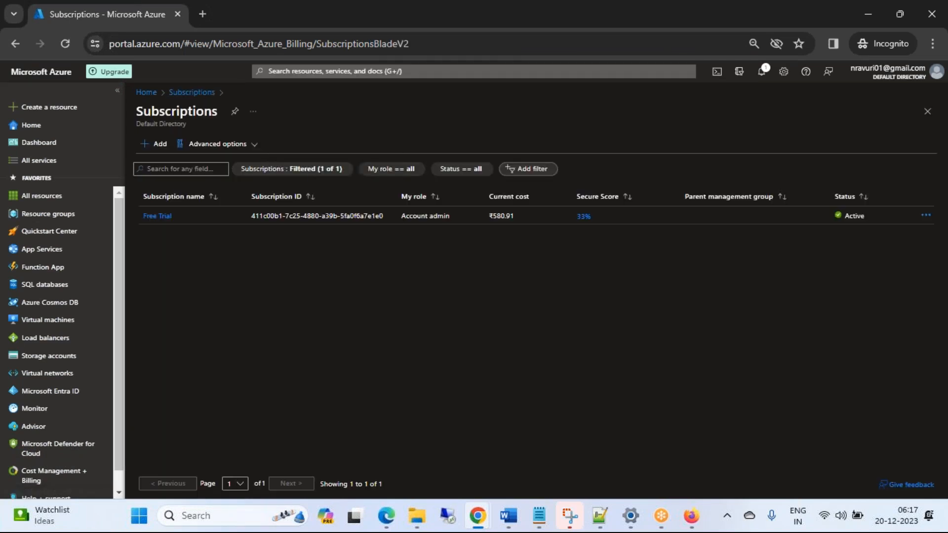
click(157, 144)
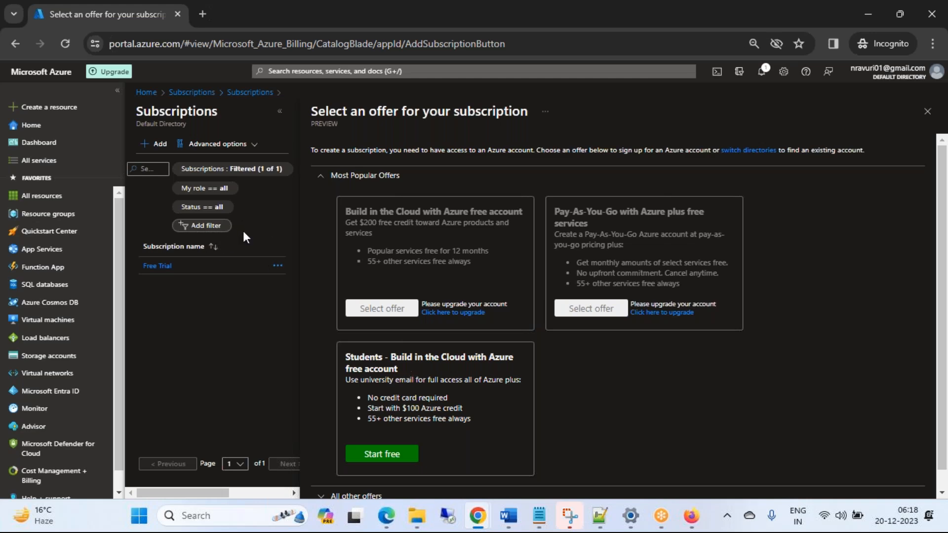
Collapse Most Popular Offers, expand All other offers, and examine the subscription offers listed there
click(322, 177)
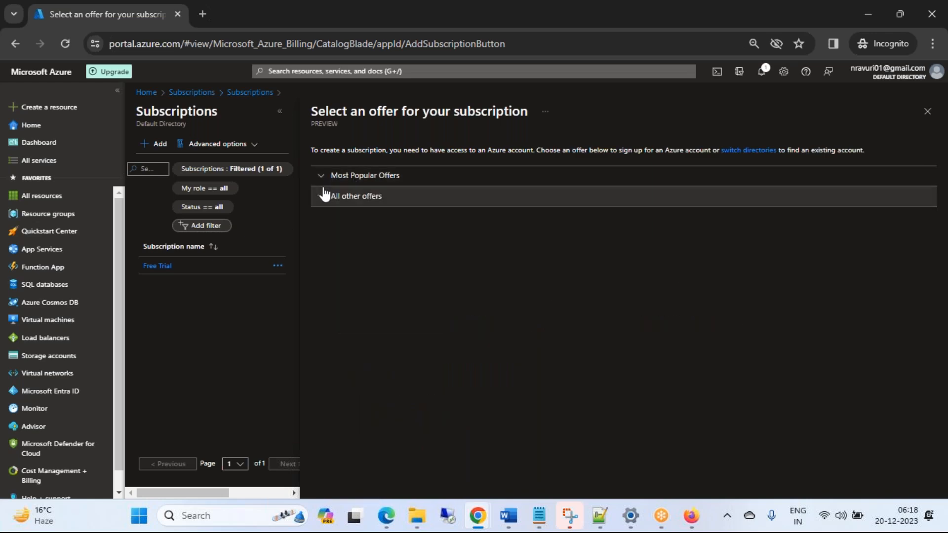
click(321, 198)
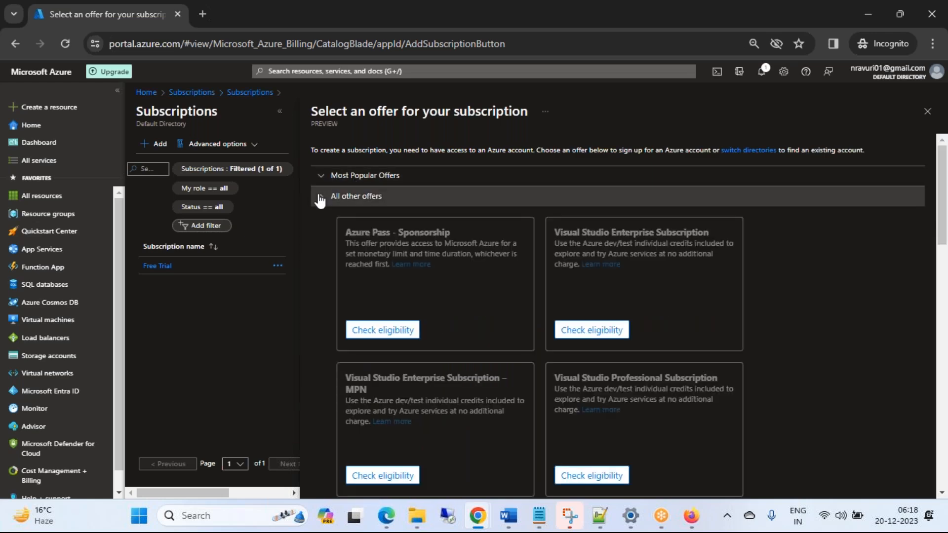
click(321, 198)
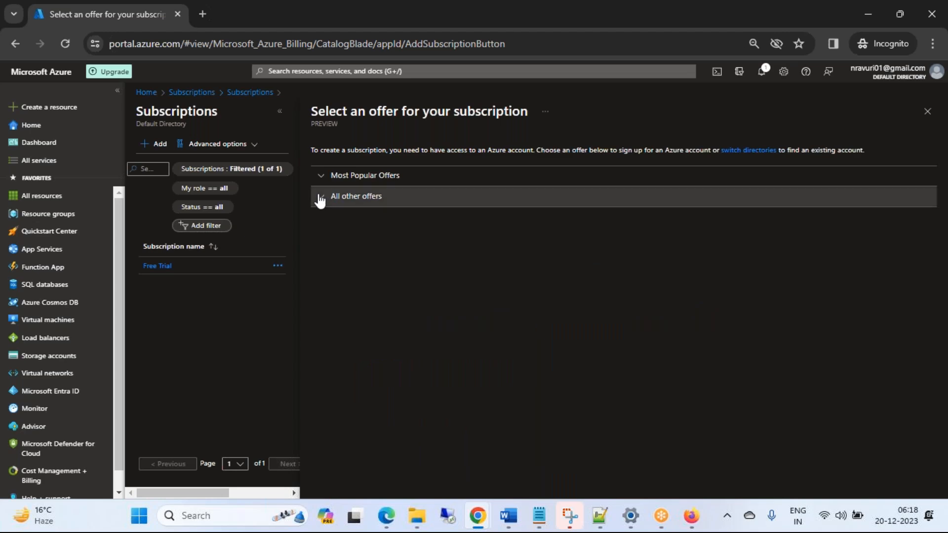
click(320, 198)
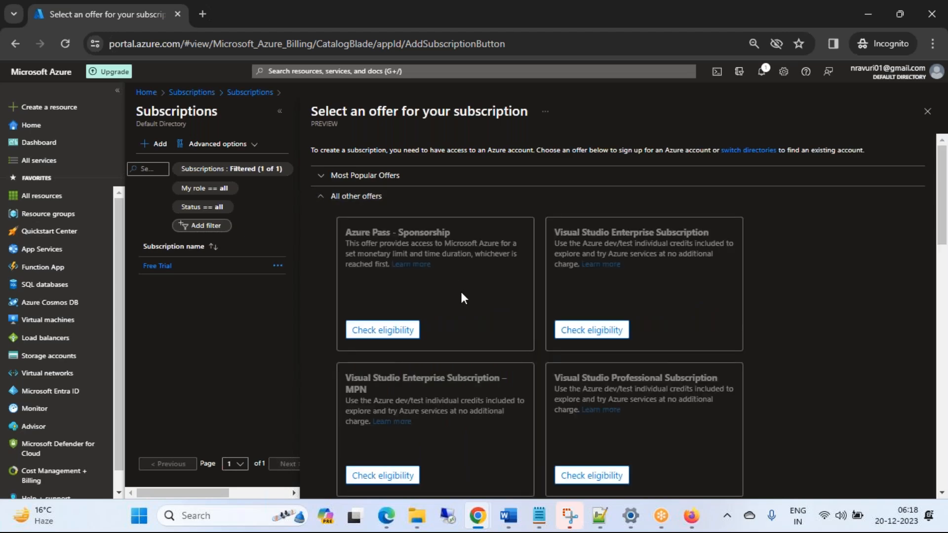
scroll(461, 293, down, 1)
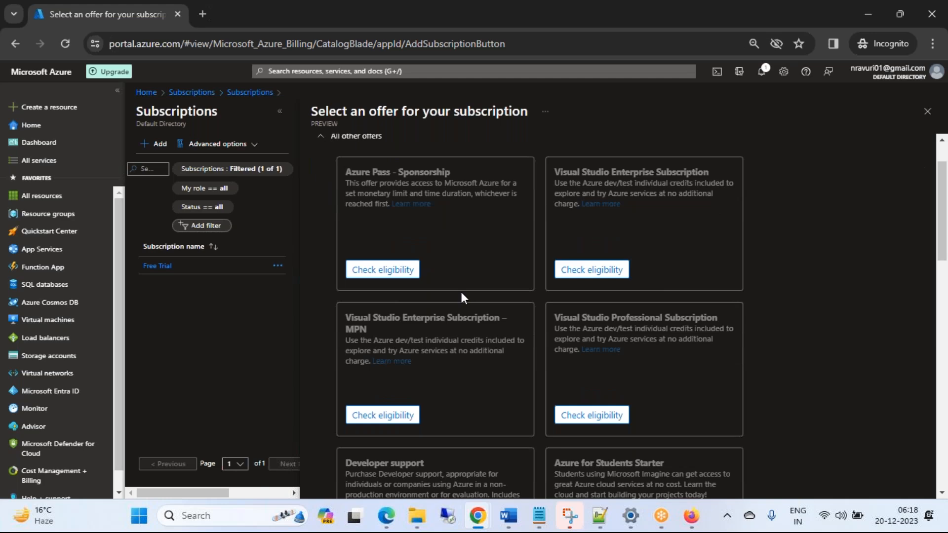
Examine the remaining entries under All other offers, through to Visual Studio Test Professional Subscription, and return to the start of the list
scroll(461, 292, down, 2)
scroll(461, 292, down, 3)
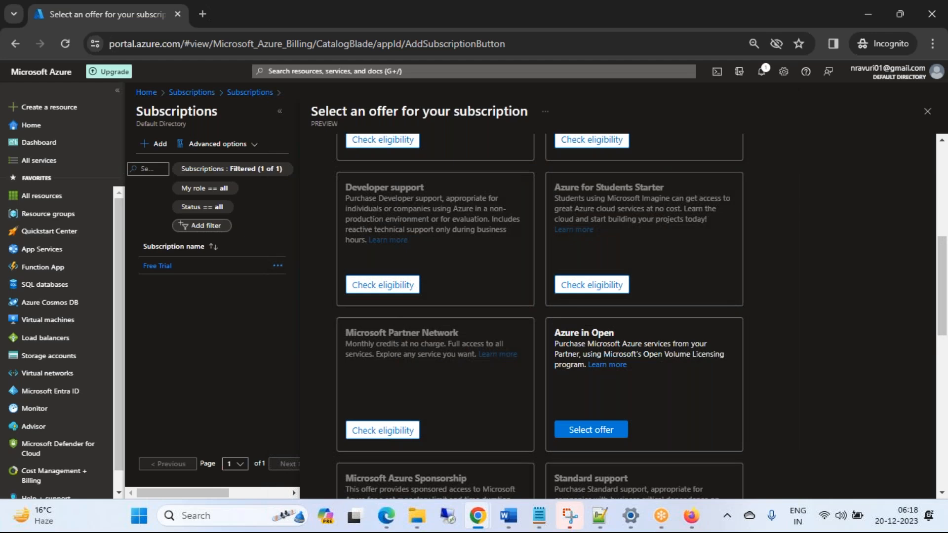
scroll(540, 316, down, 3)
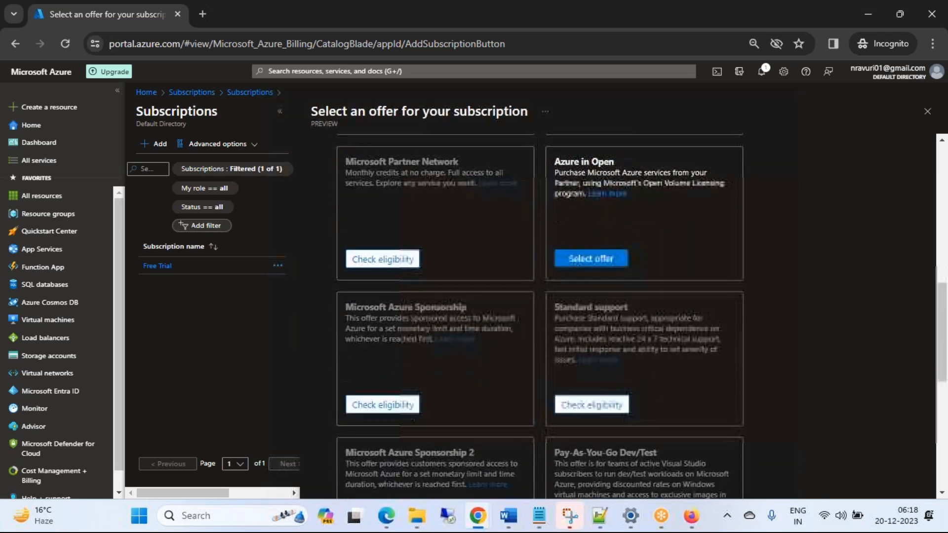
scroll(540, 316, down, 3)
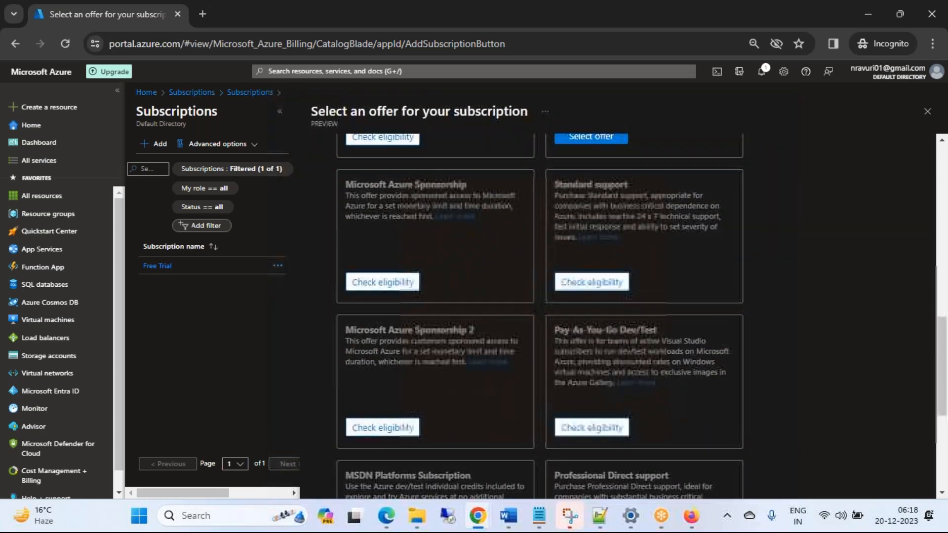
scroll(540, 316, down, 1)
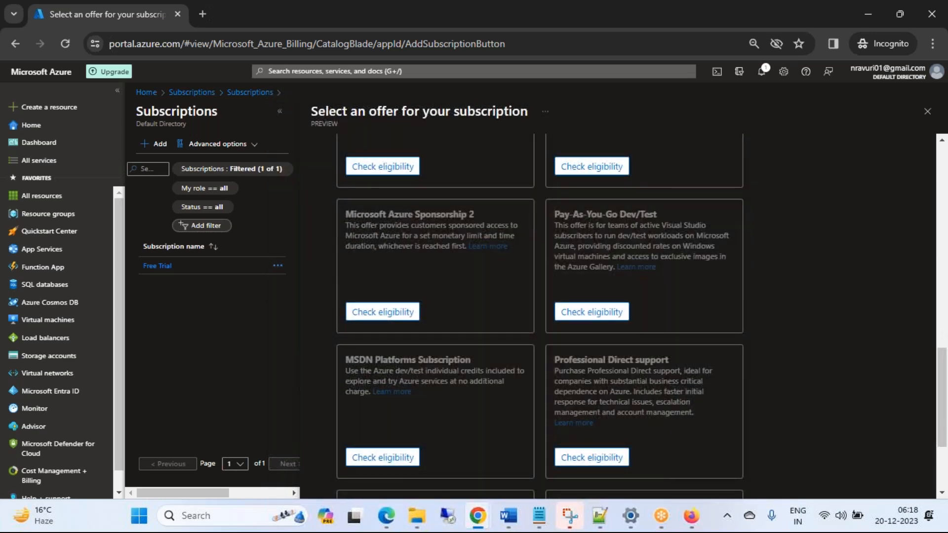
scroll(540, 316, down, 3)
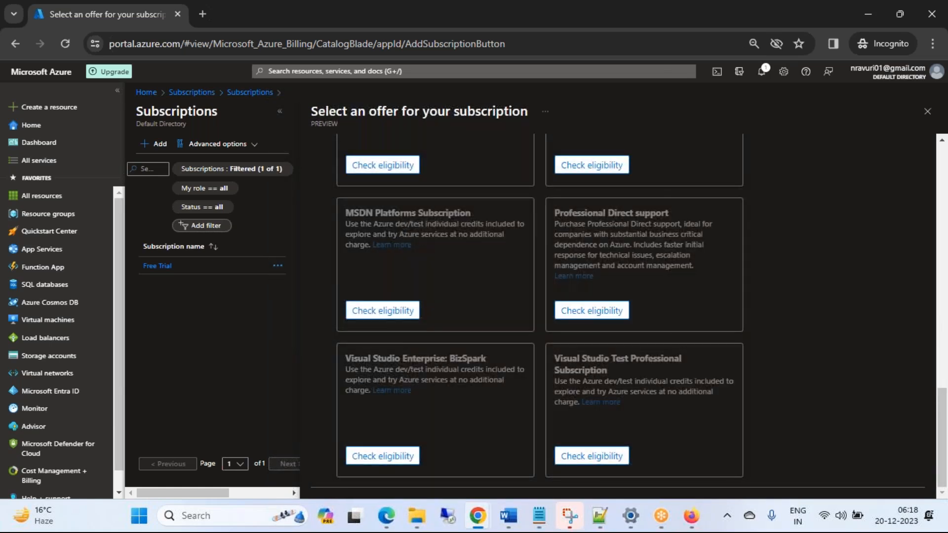
scroll(541, 317, up, 7)
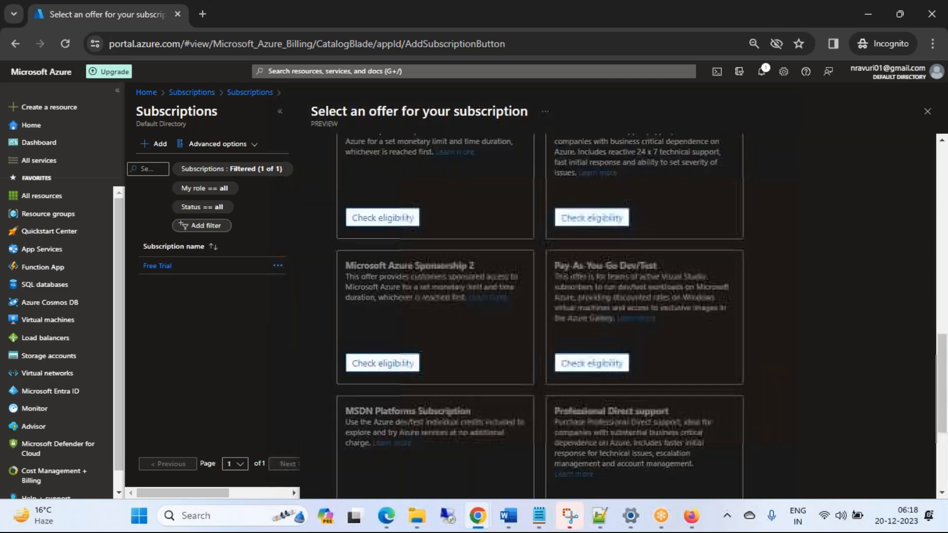
scroll(540, 316, up, 4)
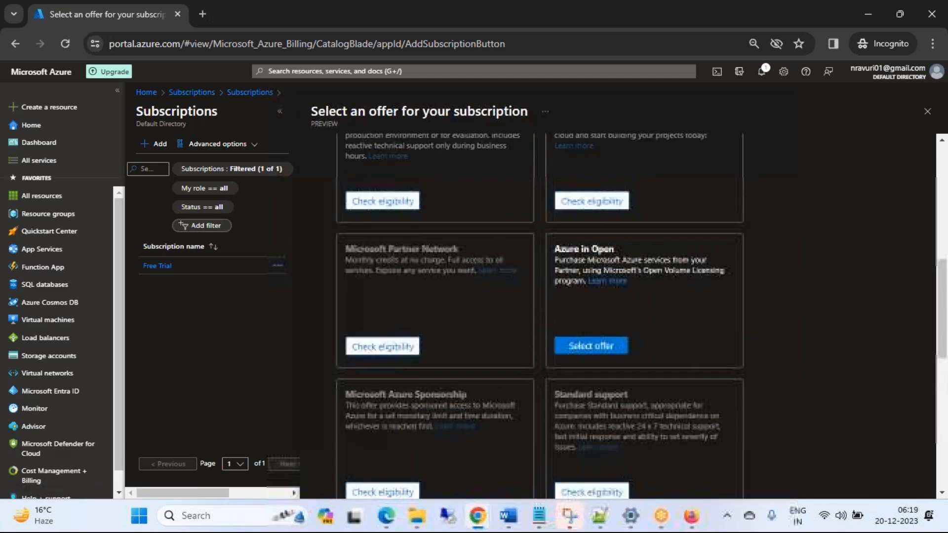
scroll(540, 316, up, 7)
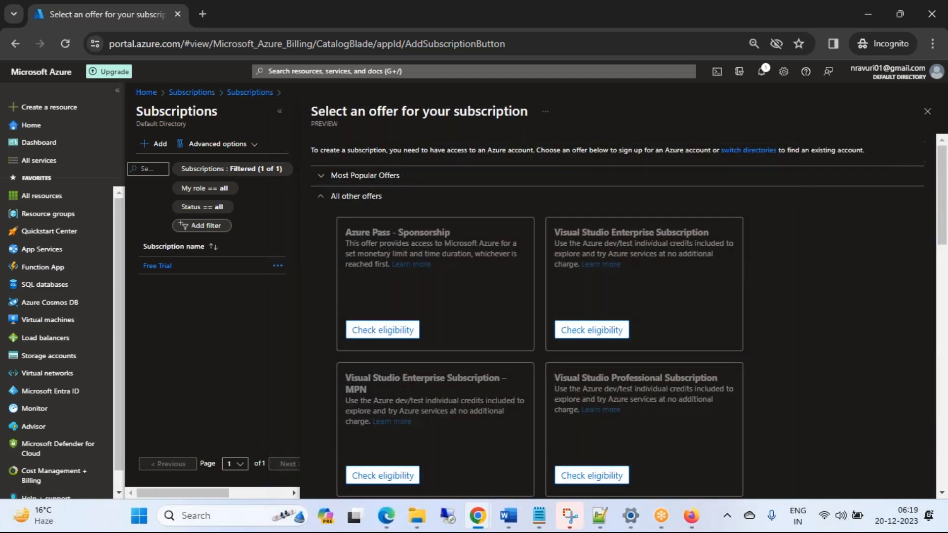
Collapse All other offers, expand Most Popular Offers, and open the account upgrade page from the Azure free account offer
click(366, 200)
click(365, 175)
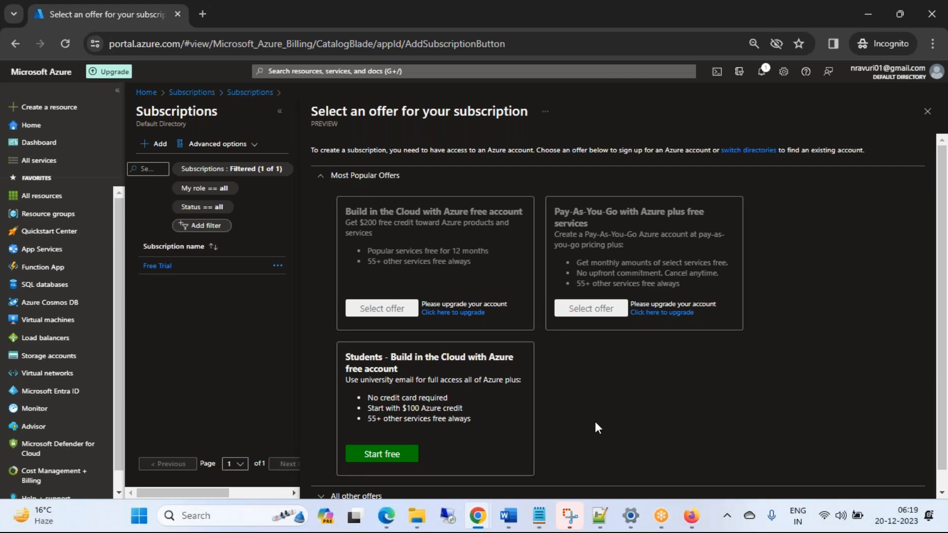
click(460, 313)
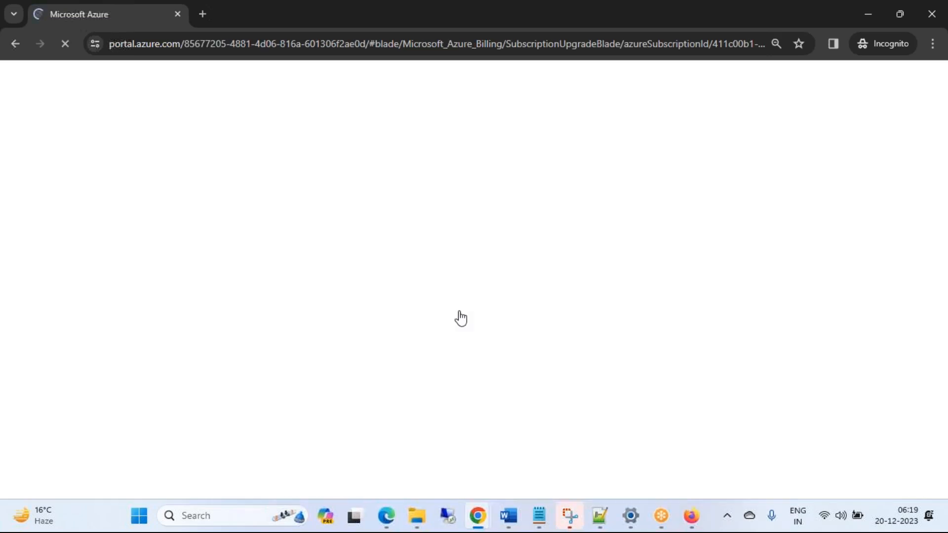